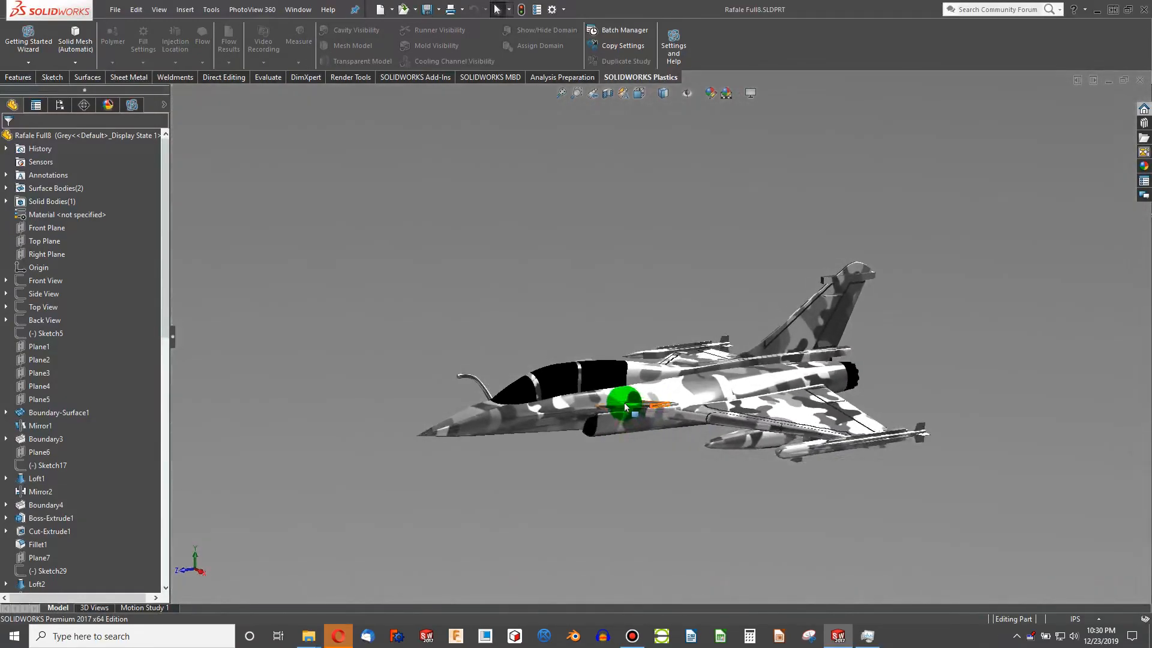
Show the finished jet model in isometric view and examine its orthographic views in the Rafale Views Drawing PDF
{"action": "key", "text": "ctrl+7"}
{"action": "scroll", "coordinate": [711, 301], "scroll_direction": "down", "scroll_amount": 2}
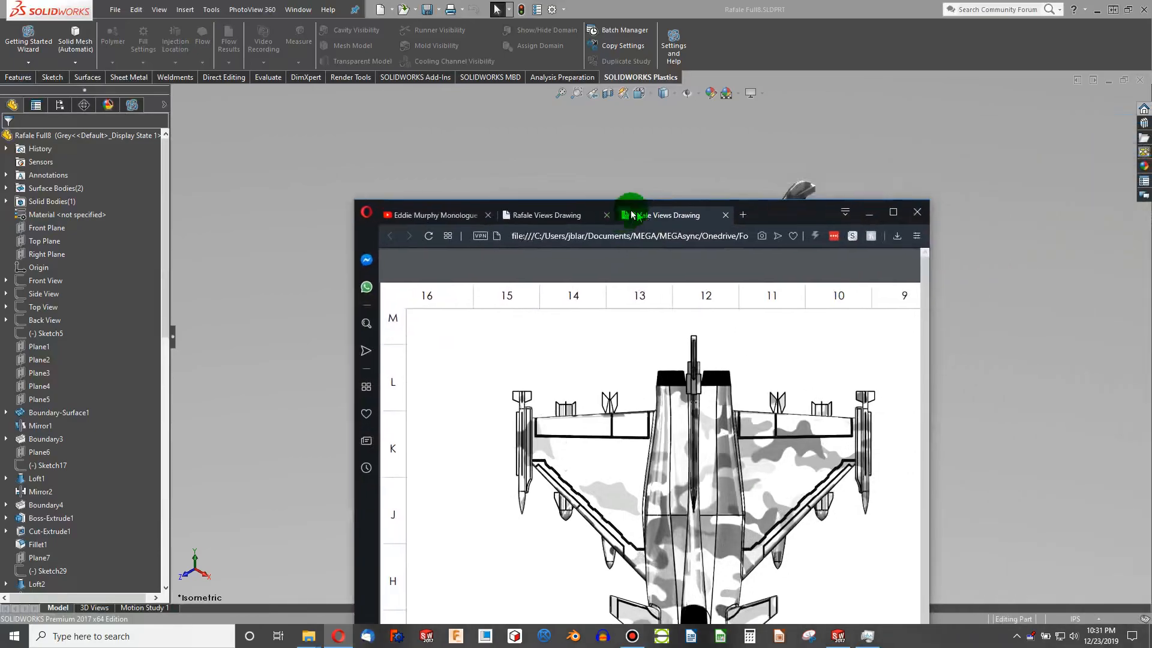
{"action": "scroll", "coordinate": [703, 297], "scroll_direction": "down", "scroll_amount": 5}
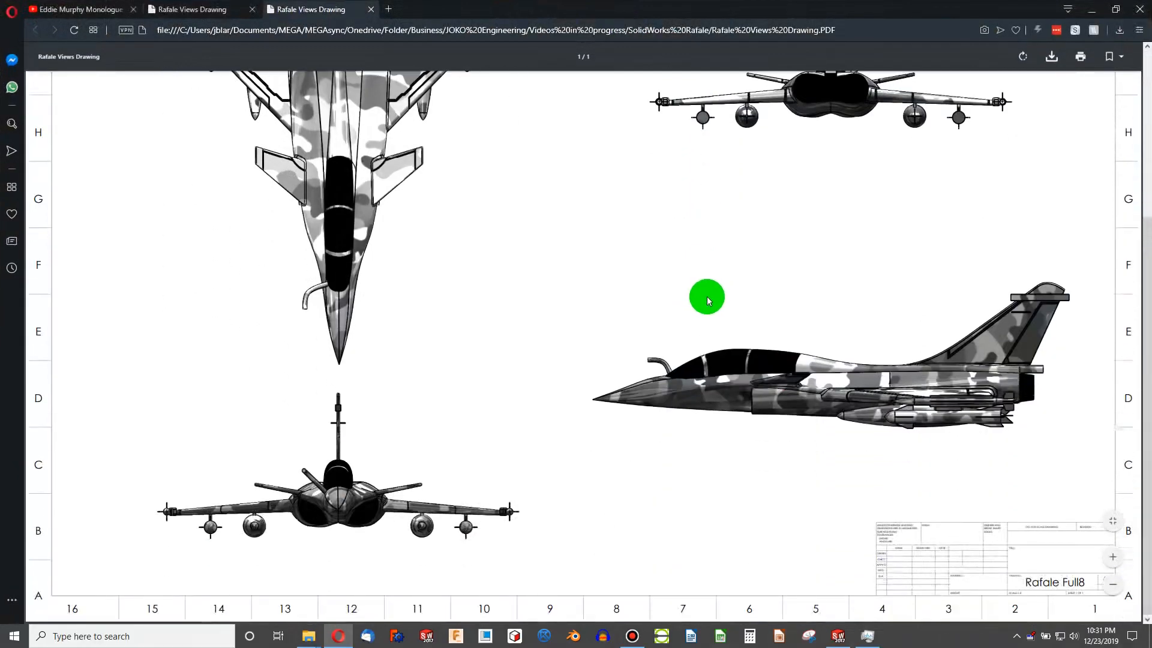
{"action": "scroll", "coordinate": [707, 297], "scroll_direction": "up", "scroll_amount": 4}
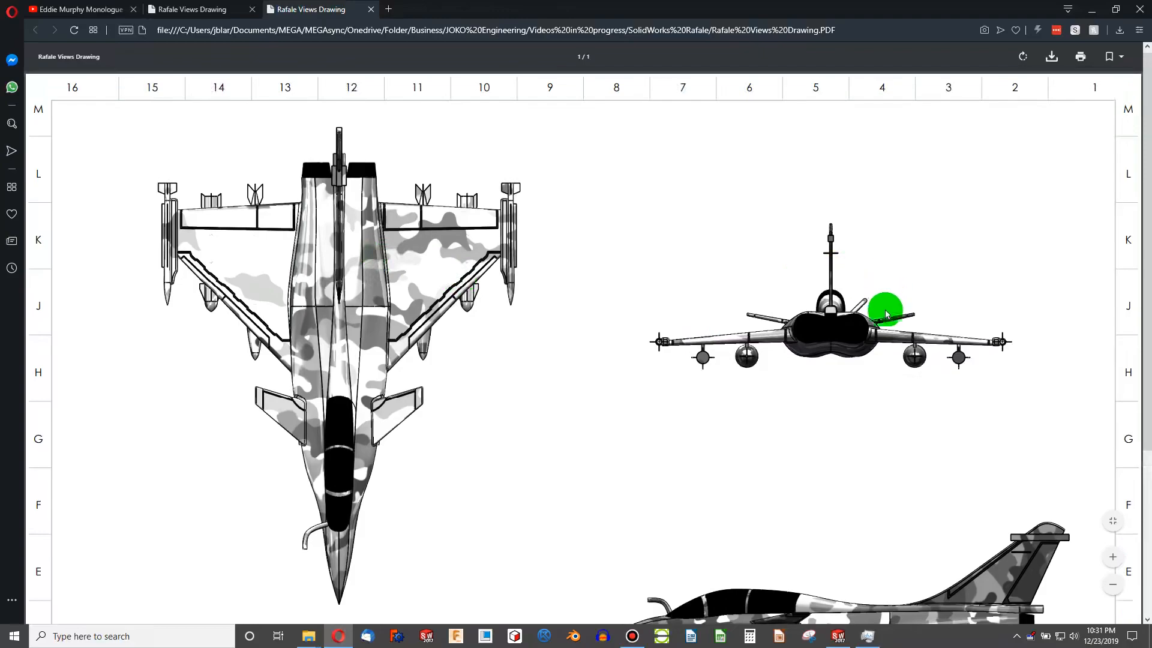
{"action": "scroll", "coordinate": [887, 309], "scroll_direction": "down", "scroll_amount": 4}
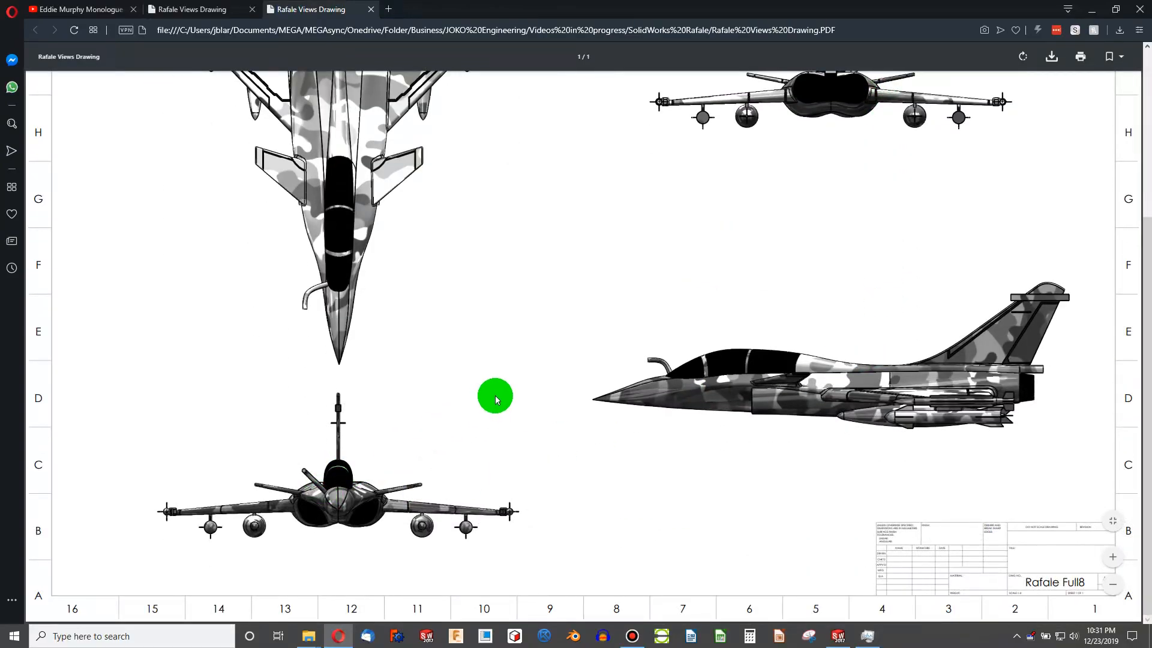
{"action": "scroll", "coordinate": [421, 468], "scroll_direction": "up", "scroll_amount": 3}
{"action": "scroll", "coordinate": [420, 466], "scroll_direction": "down", "scroll_amount": 3}
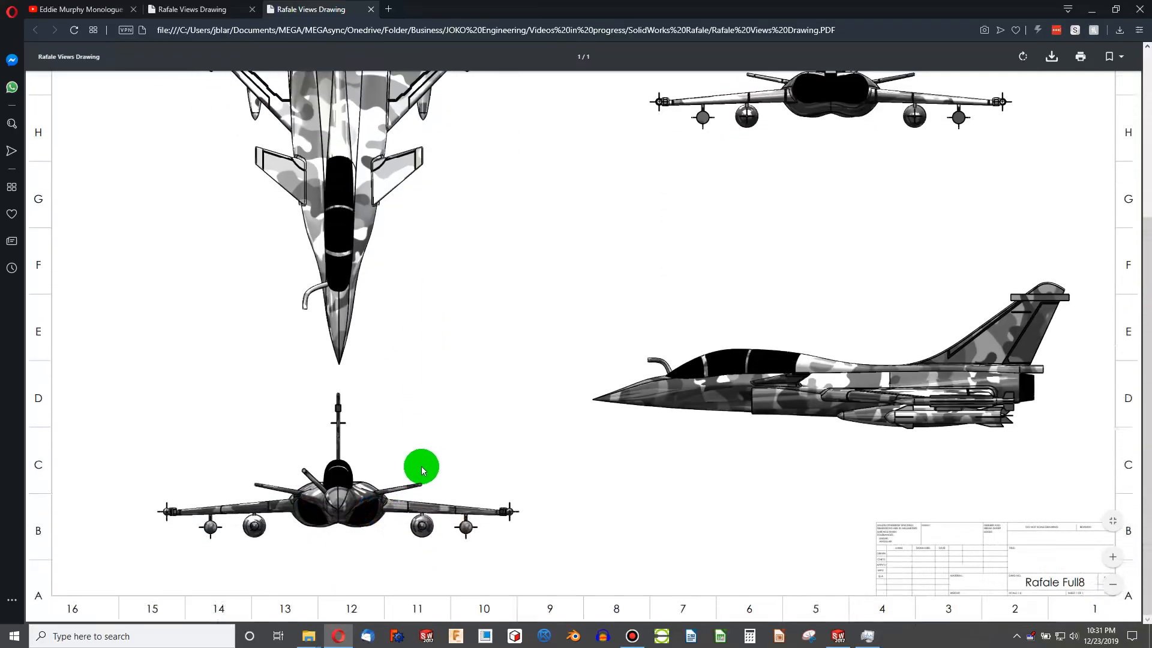
{"action": "scroll", "coordinate": [668, 535], "scroll_direction": "up", "scroll_amount": 3}
Open the Snipping Tool and capture the jet's top view from the PDF as a free-form snip
{"action": "left_click", "coordinate": [809, 636]}
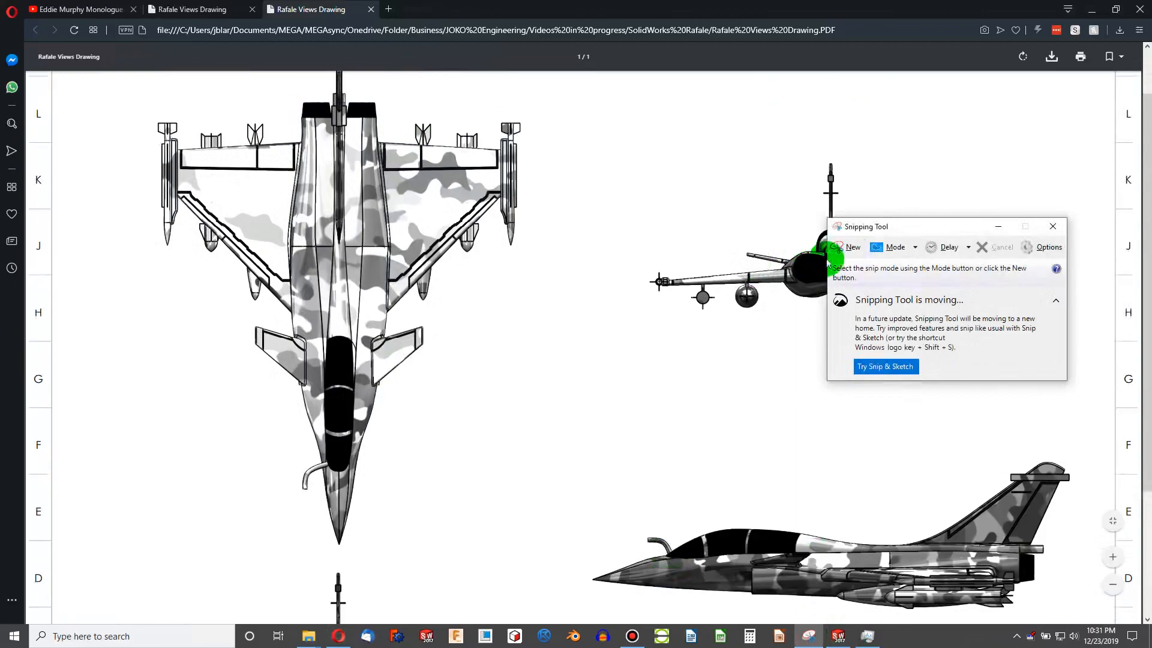
{"action": "left_click", "coordinate": [907, 246]}
{"action": "left_click", "coordinate": [913, 268]}
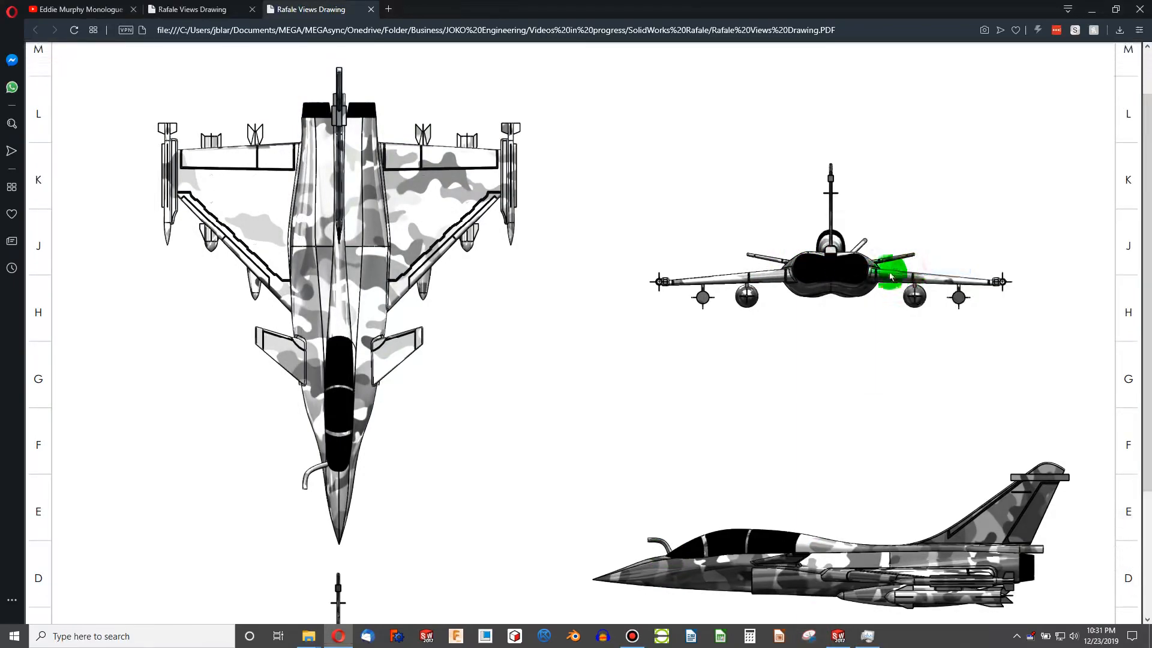
{"action": "mouse_move", "coordinate": [331, 556]}
{"action": "left_mouse_down"}
{"action": "mouse_move", "coordinate": [368, 548]}
{"action": "mouse_move", "coordinate": [524, 375]}
{"action": "mouse_move", "coordinate": [568, 162]}
{"action": "left_mouse_up"}
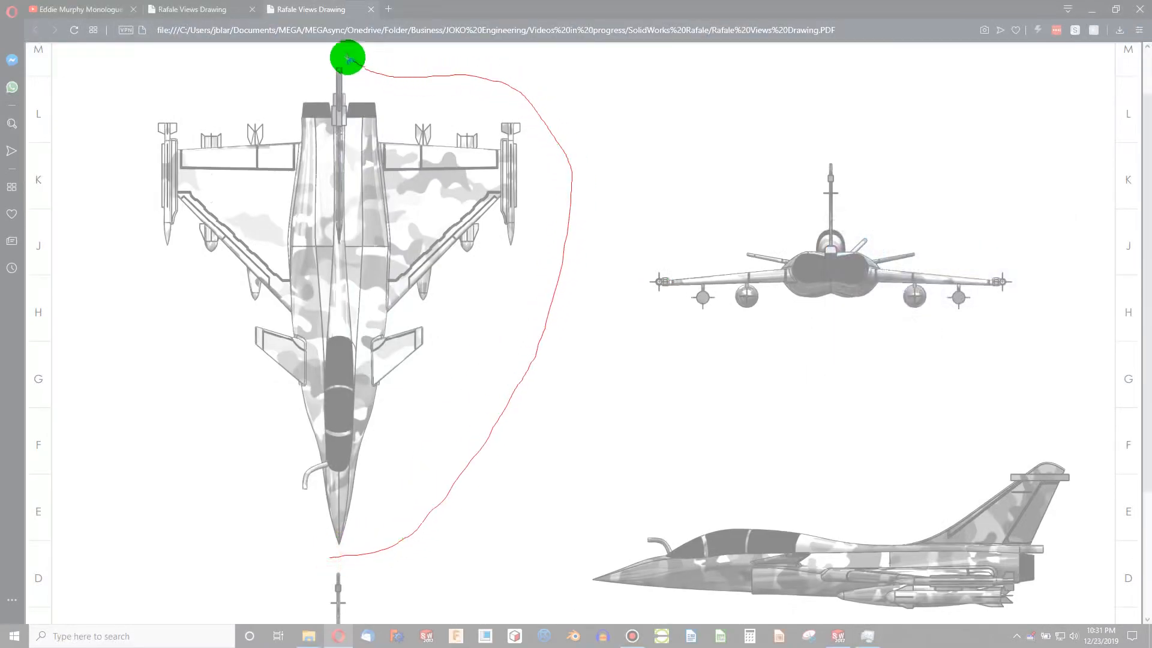
{"action": "mouse_move", "coordinate": [215, 76]}
{"action": "left_mouse_down"}
{"action": "mouse_move", "coordinate": [126, 232]}
{"action": "mouse_move", "coordinate": [221, 463]}
{"action": "left_mouse_up"}
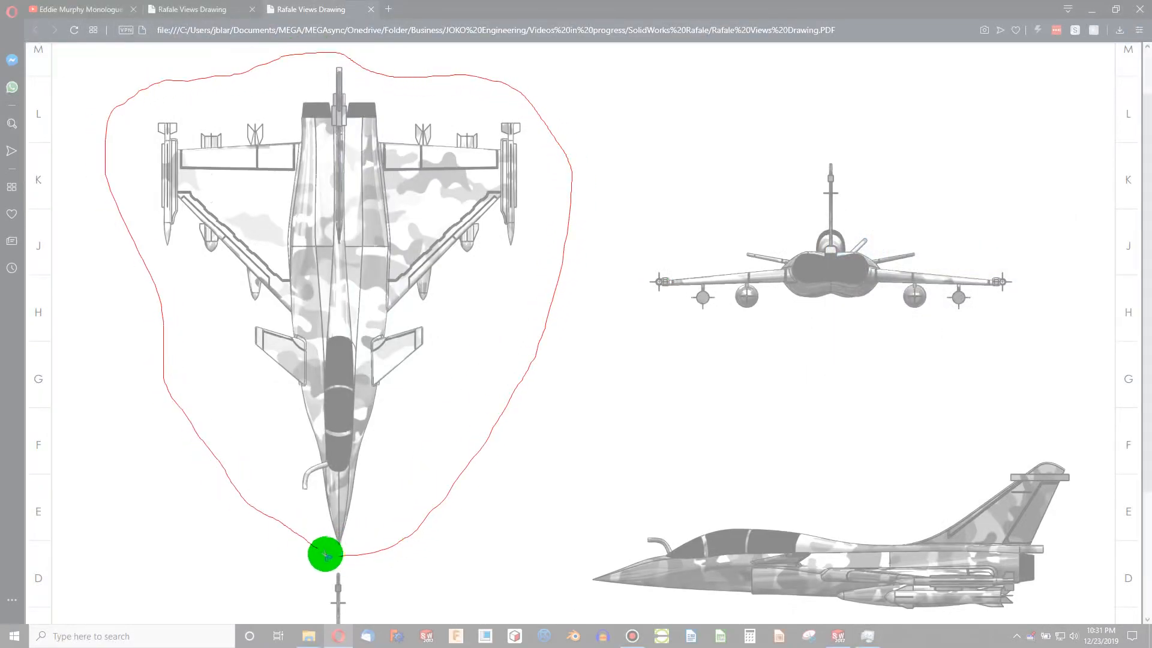
{"action": "left_click_drag", "start_coordinate": [323, 553], "coordinate": [329, 555]}
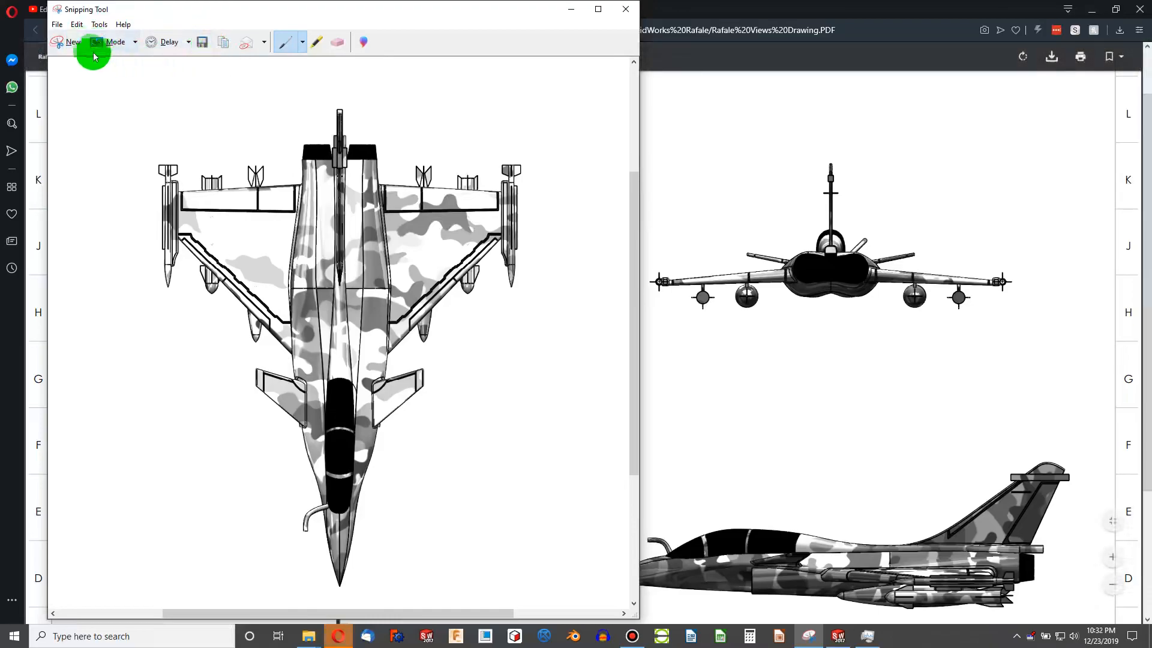
Capture the jet's rear view from the PDF as a new free-form snip
{"action": "left_click", "coordinate": [63, 45]}
{"action": "mouse_move", "coordinate": [796, 102]}
{"action": "left_mouse_down"}
{"action": "mouse_move", "coordinate": [635, 192]}
{"action": "mouse_move", "coordinate": [872, 375]}
{"action": "mouse_move", "coordinate": [1078, 213]}
{"action": "mouse_move", "coordinate": [862, 110]}
{"action": "left_mouse_up"}
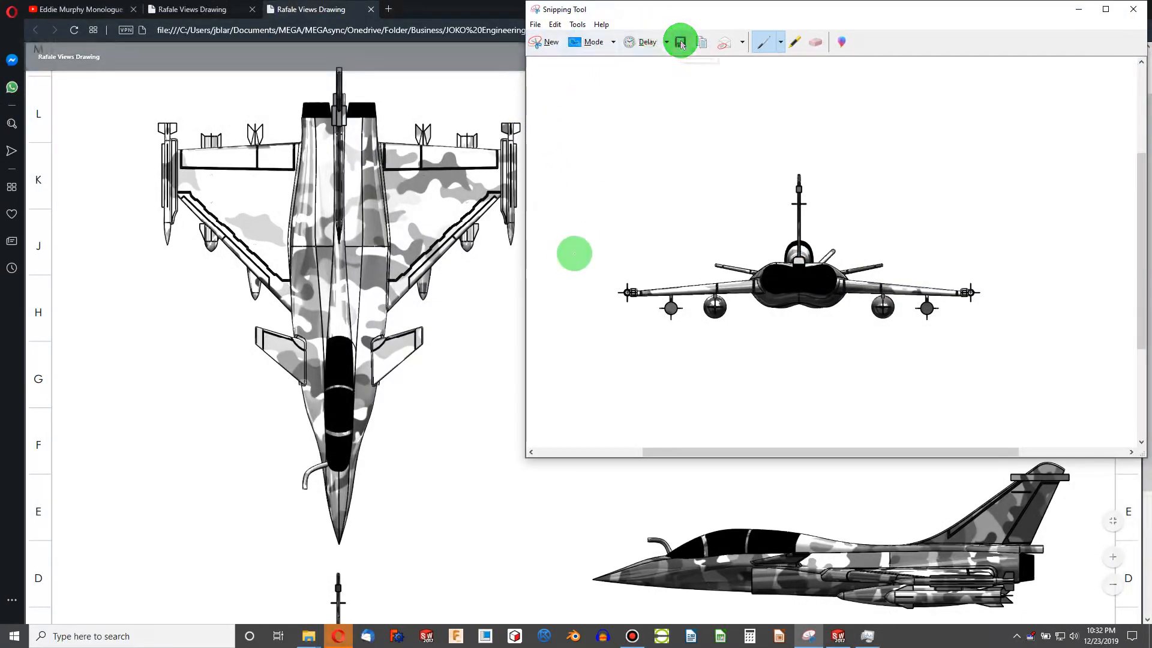
Capture the jet's side view as a new free-form snip and close the Snipping Tool
{"action": "left_click", "coordinate": [547, 42]}
{"action": "mouse_move", "coordinate": [651, 395]}
{"action": "left_mouse_down"}
{"action": "mouse_move", "coordinate": [514, 462]}
{"action": "mouse_move", "coordinate": [597, 593]}
{"action": "left_mouse_up"}
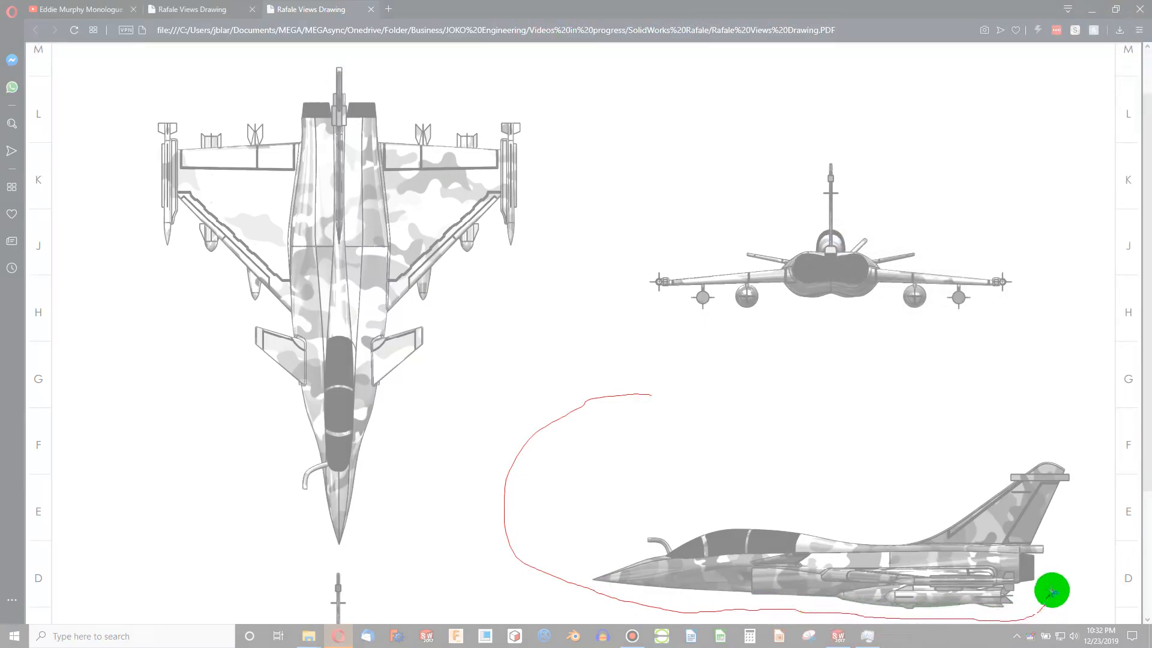
{"action": "left_click_drag", "start_coordinate": [1086, 447], "coordinate": [1084, 444]}
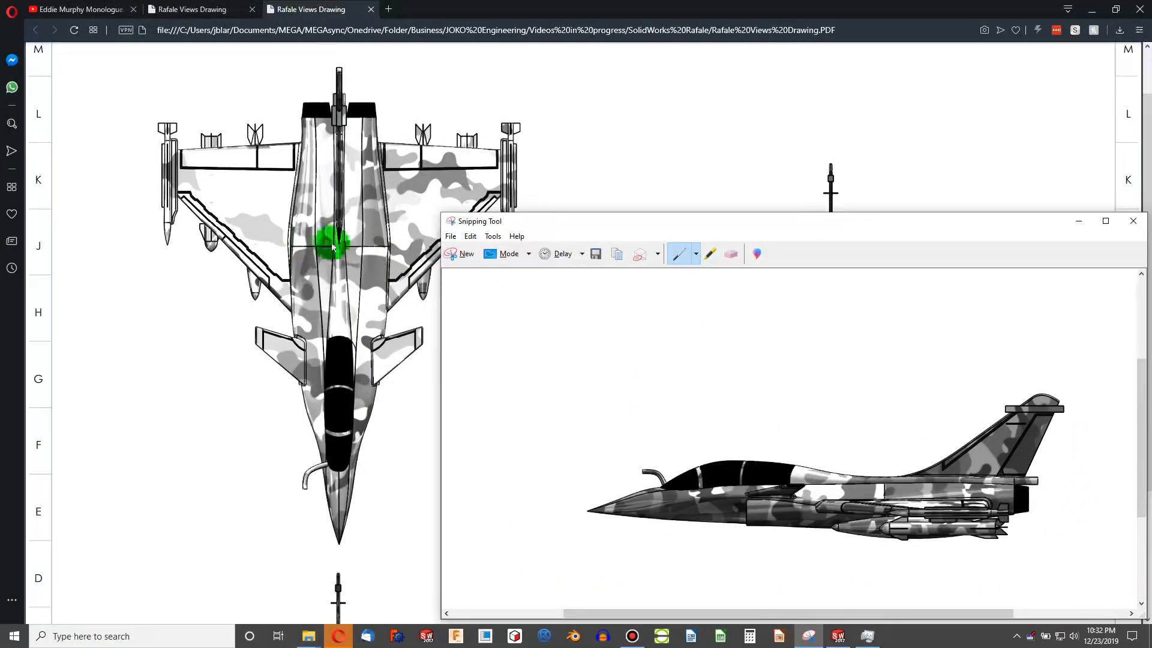
{"action": "left_click", "coordinate": [1133, 220]}
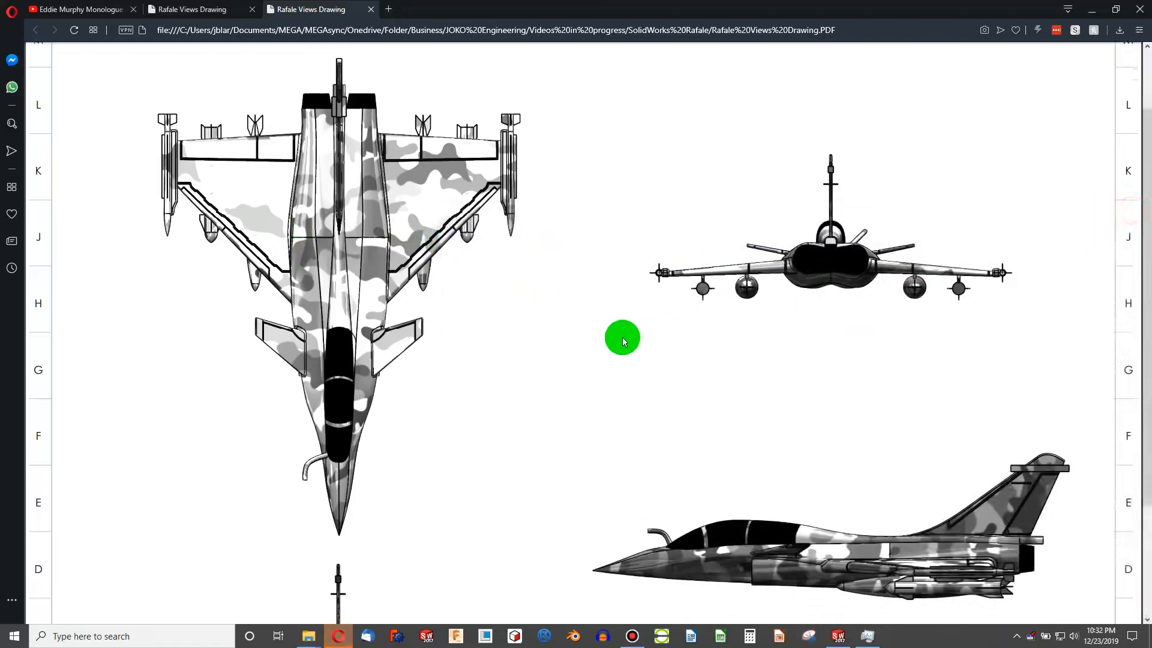
Capture the jet's front view from the lower part of the PDF as a snip and close the Snipping Tool
{"action": "scroll", "coordinate": [485, 332], "scroll_direction": "down", "scroll_amount": 3}
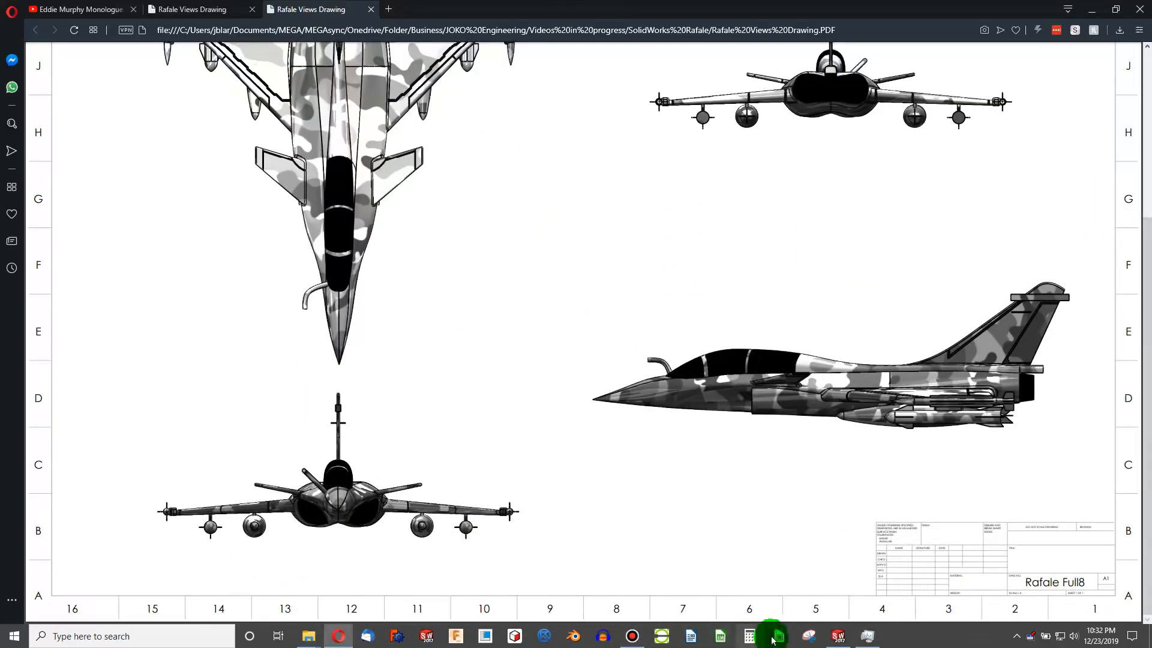
{"action": "left_click", "coordinate": [802, 627]}
{"action": "left_click", "coordinate": [849, 246]}
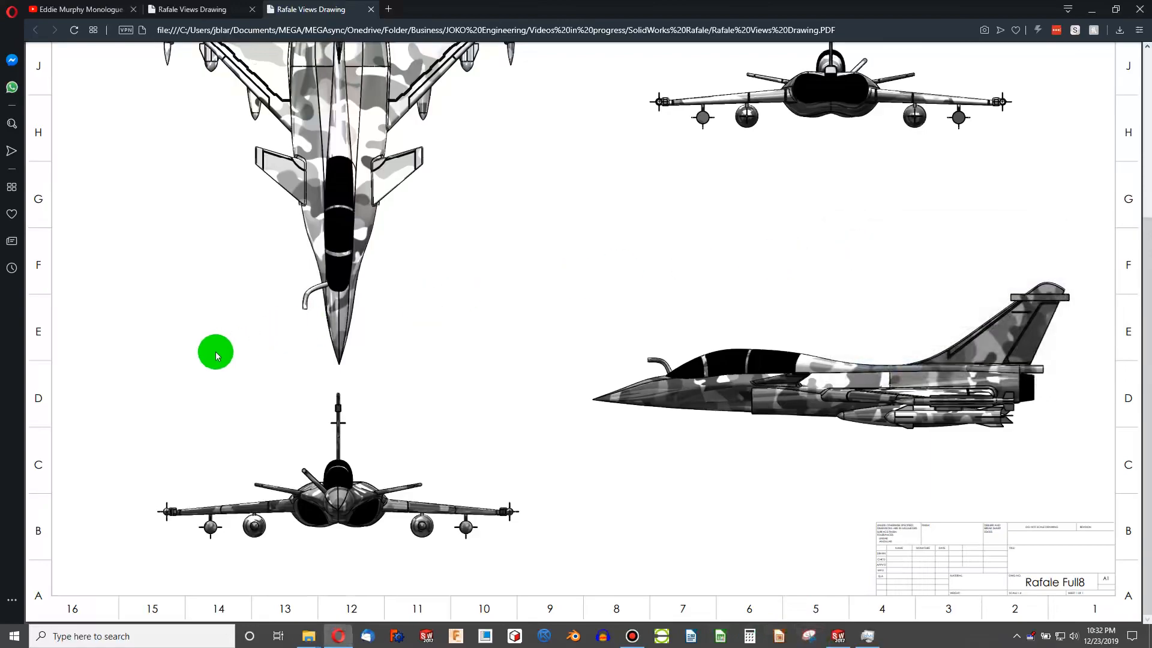
{"action": "mouse_move", "coordinate": [270, 370]}
{"action": "left_mouse_down"}
{"action": "mouse_move", "coordinate": [95, 411]}
{"action": "mouse_move", "coordinate": [226, 570]}
{"action": "mouse_move", "coordinate": [568, 560]}
{"action": "mouse_move", "coordinate": [444, 387]}
{"action": "mouse_move", "coordinate": [368, 378]}
{"action": "left_mouse_up"}
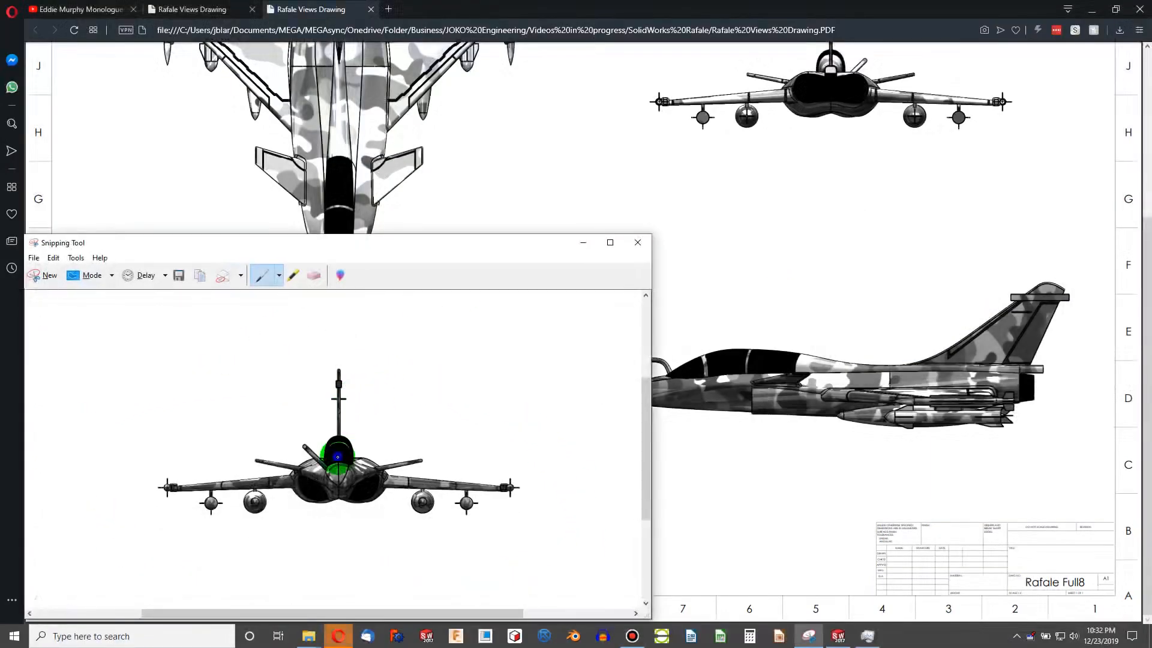
{"action": "right_click", "coordinate": [338, 457]}
{"action": "left_click", "coordinate": [653, 253]}
{"action": "left_click", "coordinate": [639, 247]}
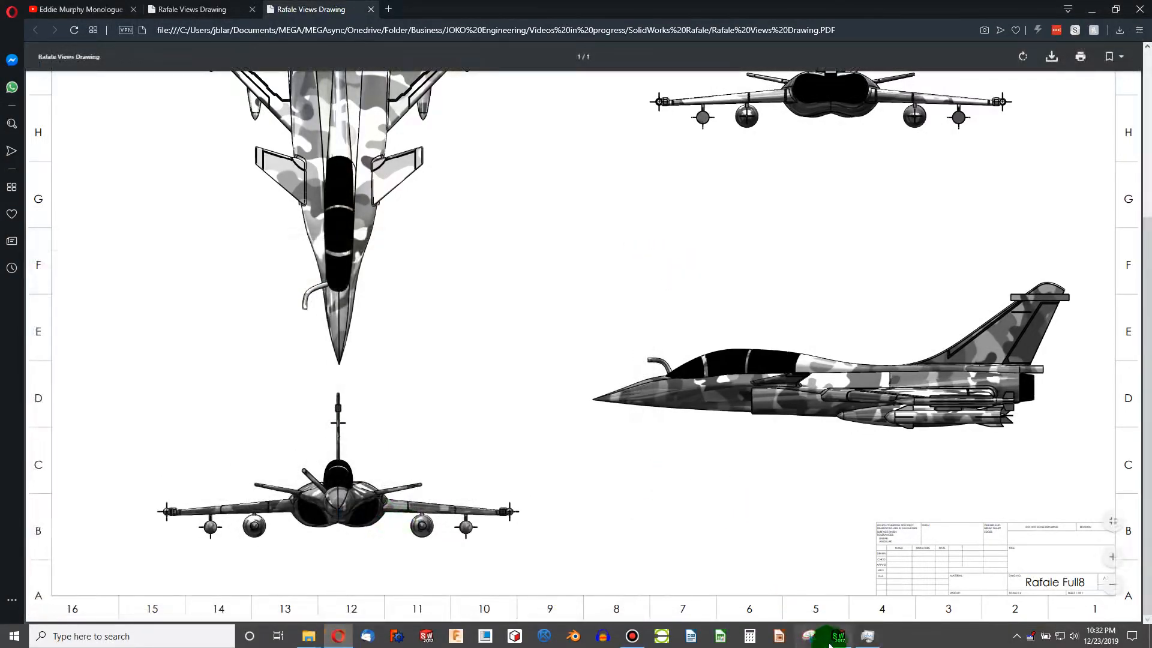
Switch to SOLIDWORKS and create a new part document
{"action": "left_click", "coordinate": [829, 645]}
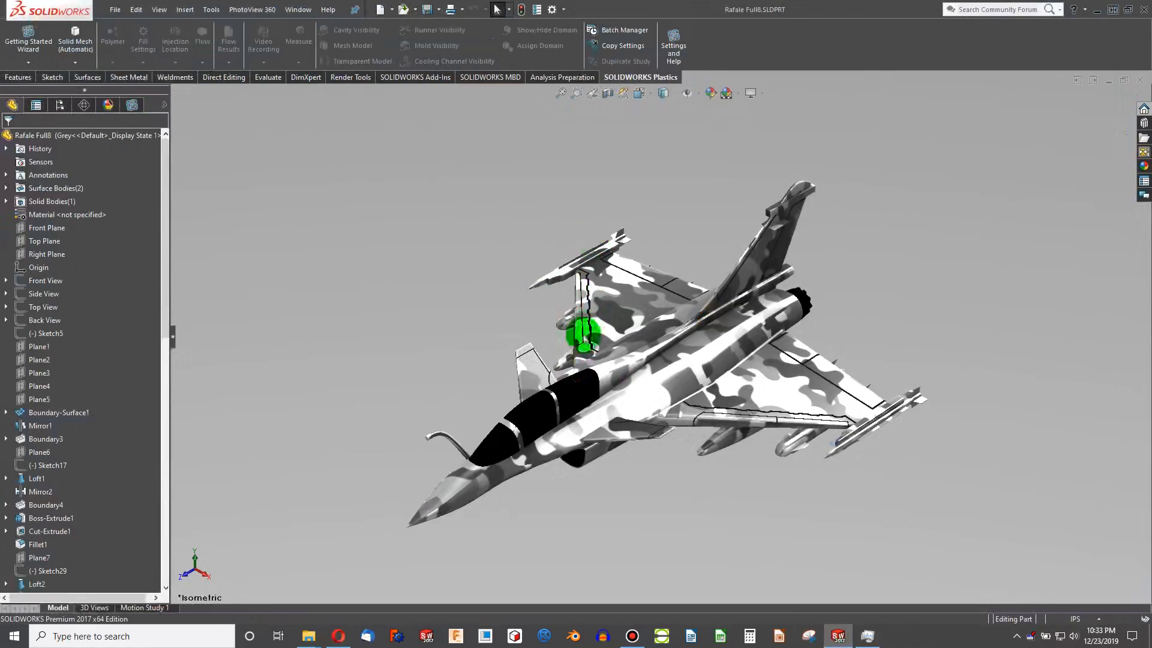
{"action": "left_click", "coordinate": [392, 10]}
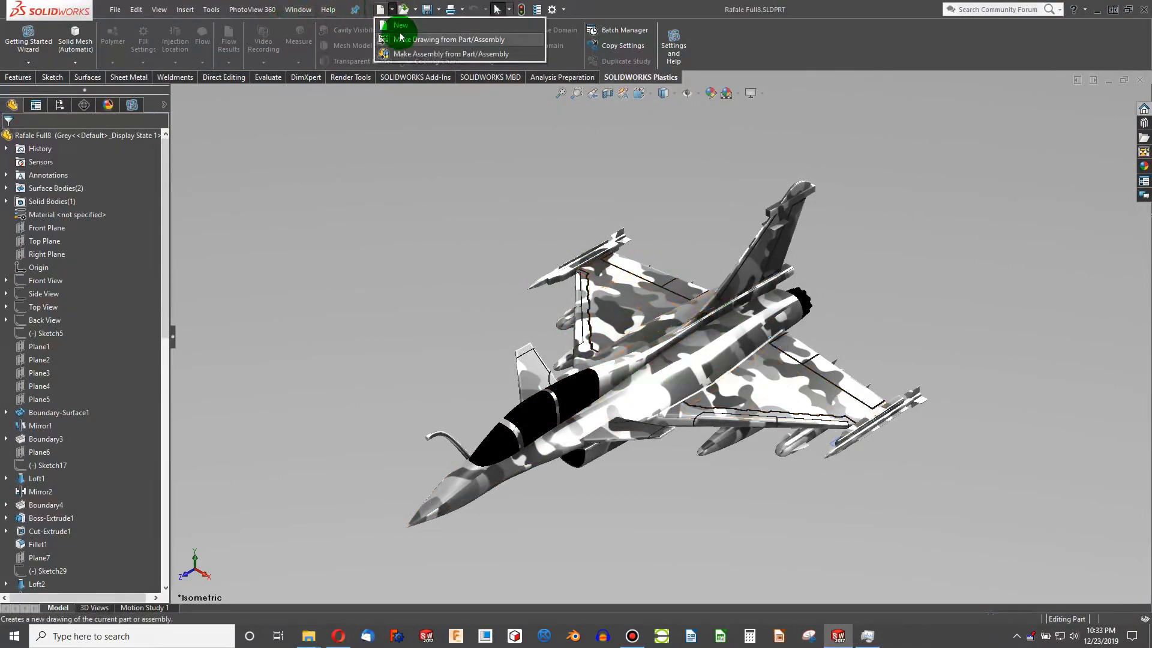
{"action": "left_click", "coordinate": [403, 30]}
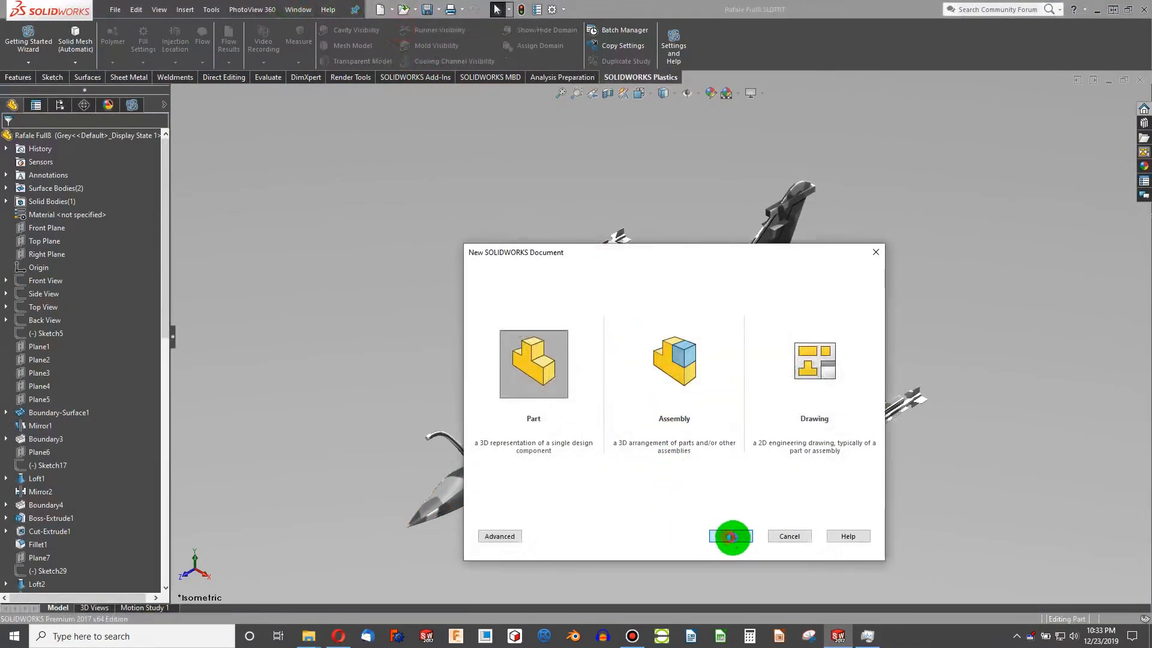
{"action": "left_click", "coordinate": [729, 537]}
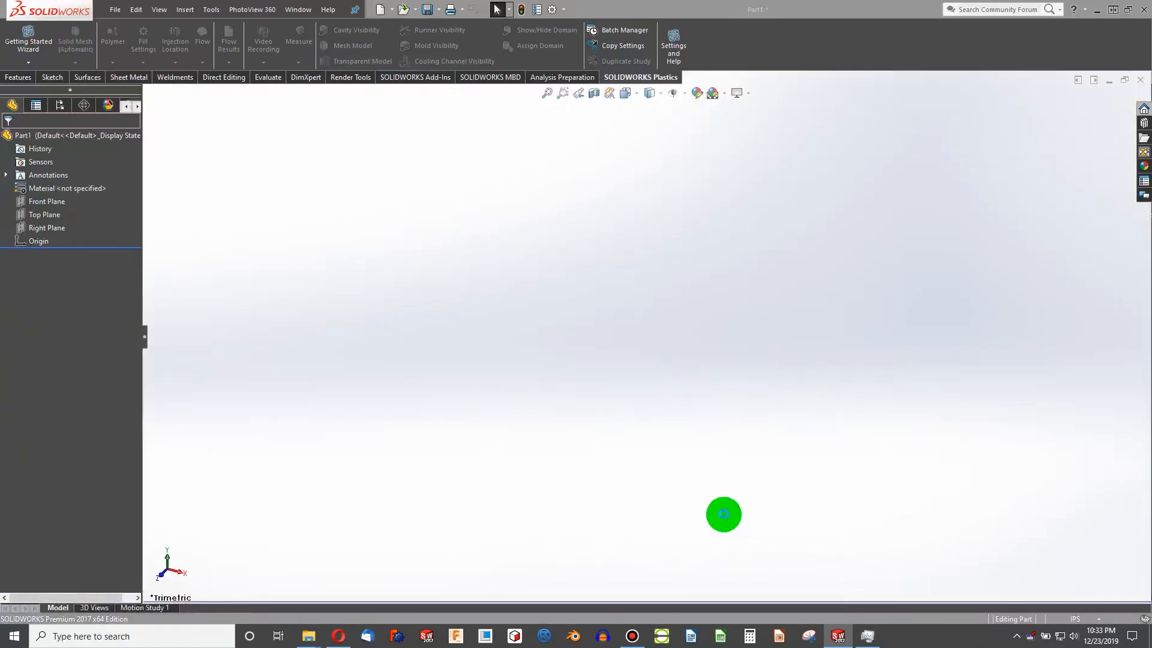
Start a new sketch on the Front Plane
{"action": "left_click", "coordinate": [34, 203]}
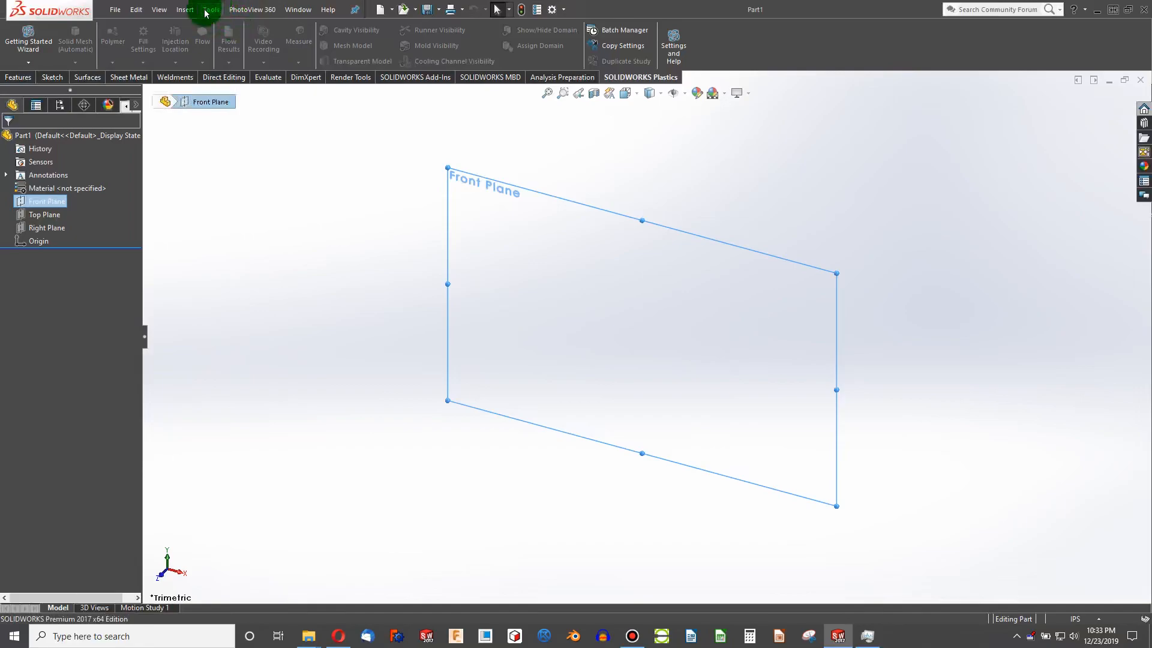
{"action": "left_click", "coordinate": [656, 411]}
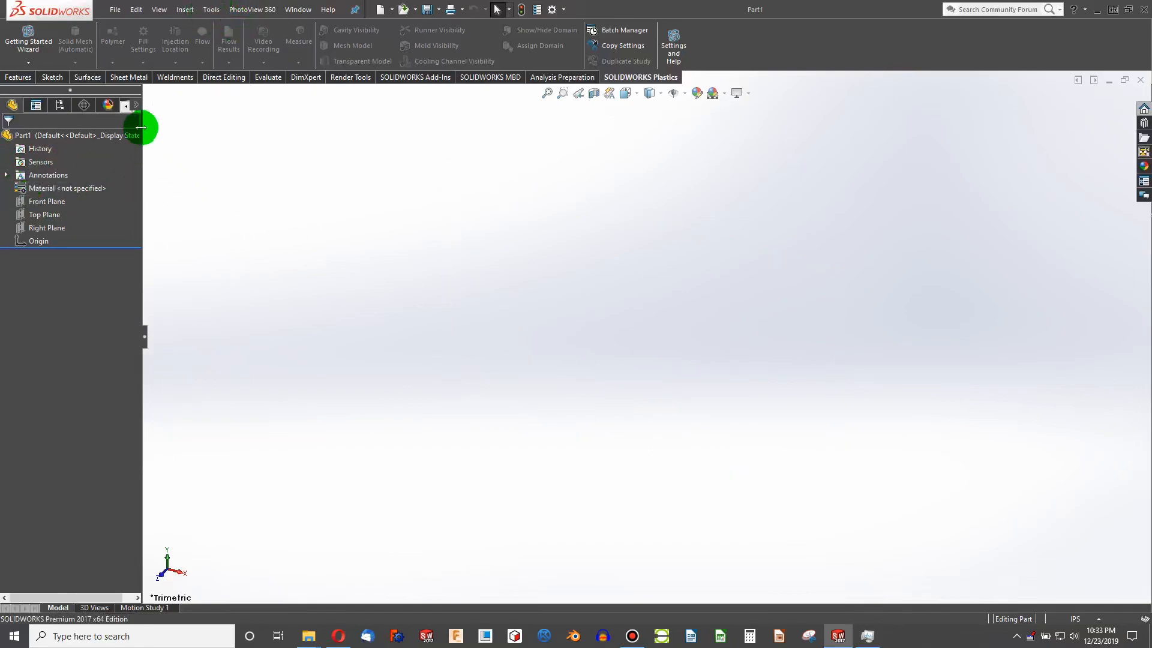
{"action": "left_click", "coordinate": [47, 200]}
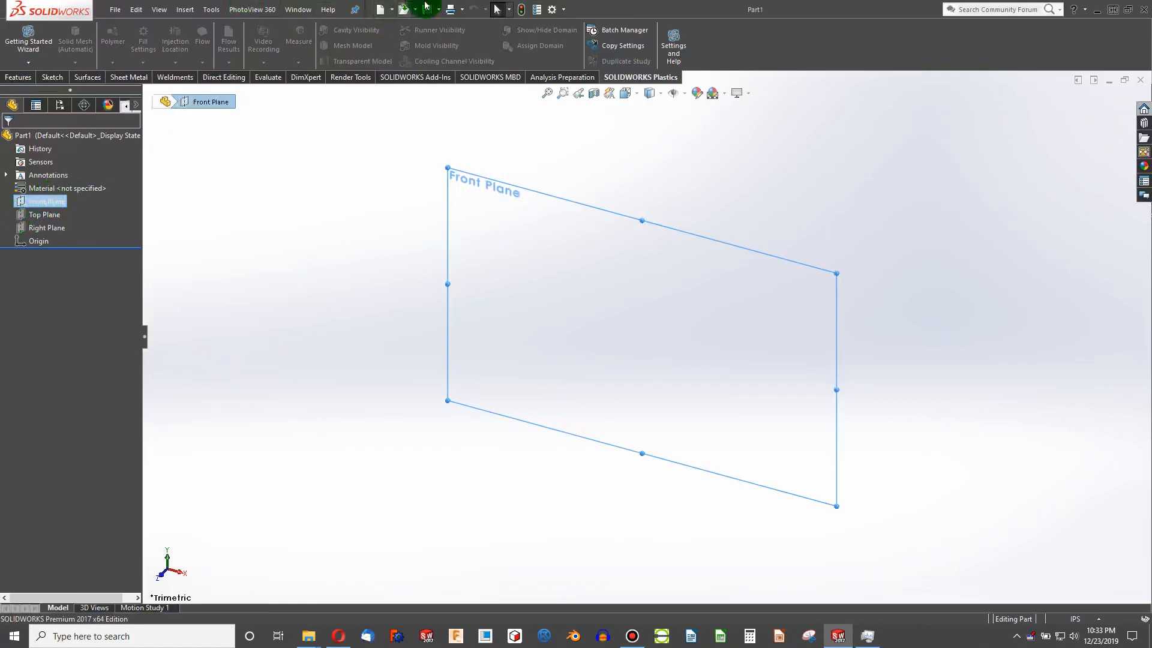
{"action": "left_click", "coordinate": [52, 77]}
{"action": "left_click", "coordinate": [16, 43]}
{"action": "left_click", "coordinate": [292, 46]}
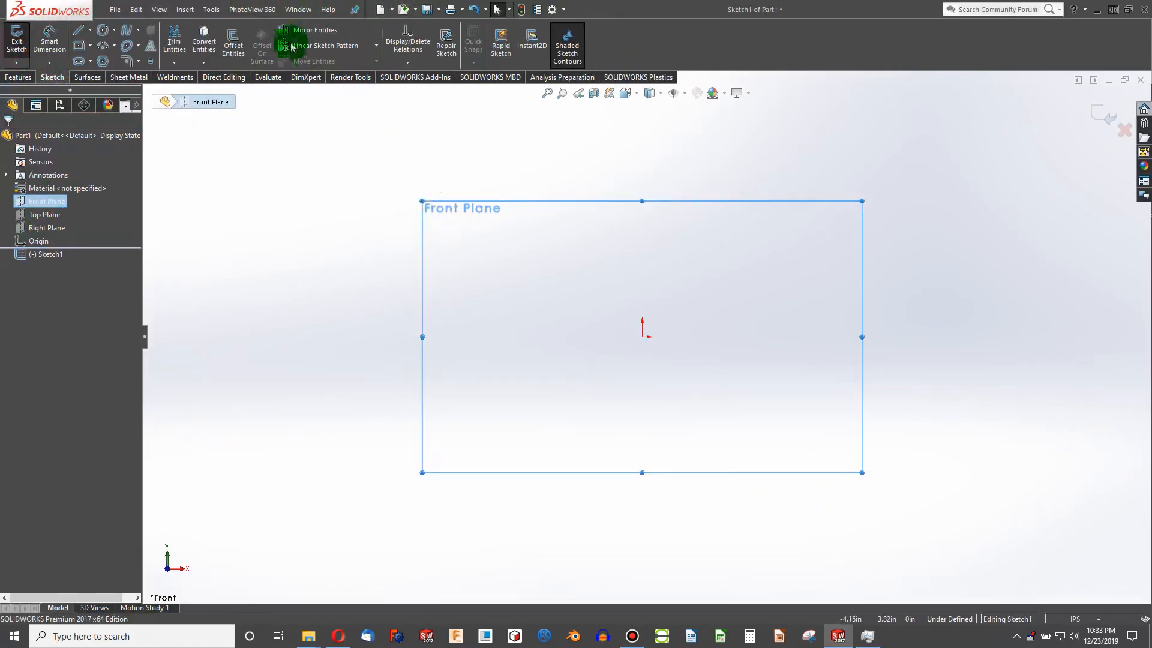
Insert the jet's front-view image into the sketch as a sketch picture
{"action": "left_click", "coordinate": [204, 11]}
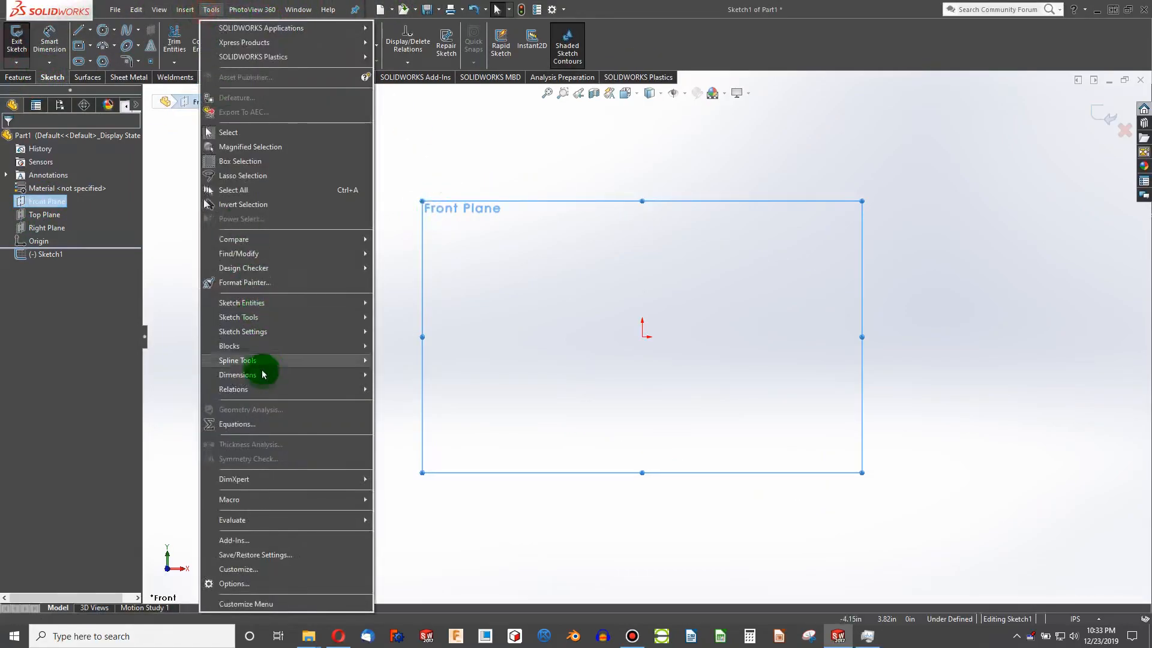
{"action": "left_click", "coordinate": [255, 317]}
{"action": "left_click", "coordinate": [445, 602]}
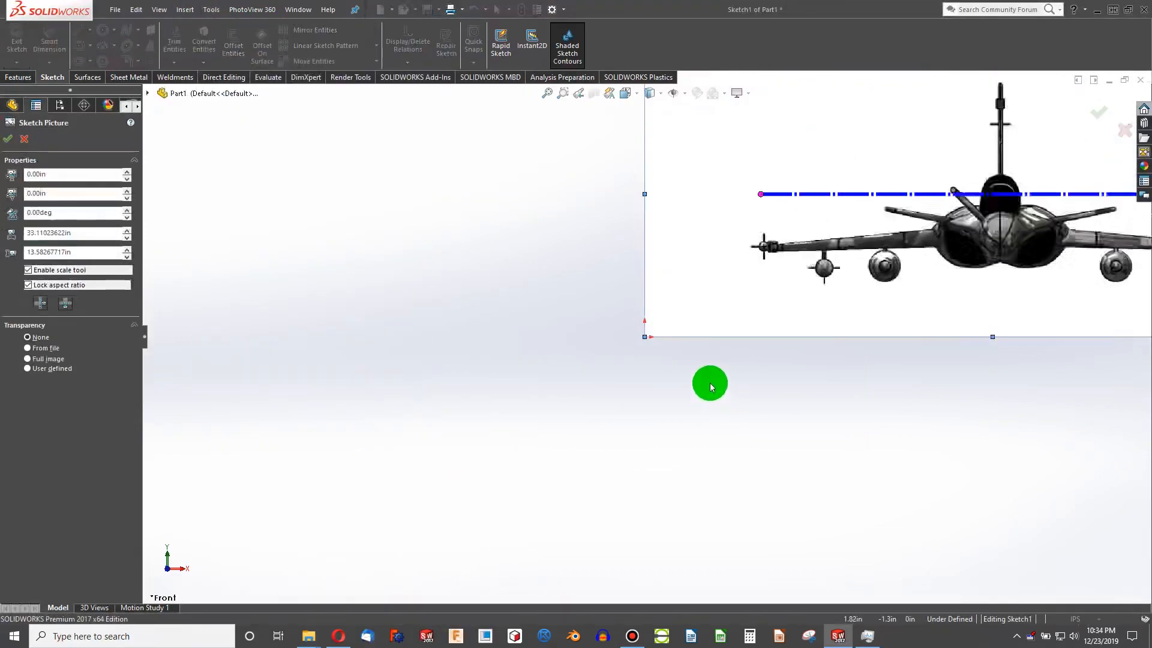
Move the sketch picture to about X -16.95 in, Y -4.47 in, so the fuselage centreline lies on the origin
{"action": "left_click_drag", "start_coordinate": [848, 280], "coordinate": [621, 346]}
{"action": "scroll", "coordinate": [640, 356], "scroll_direction": "down", "scroll_amount": 10}
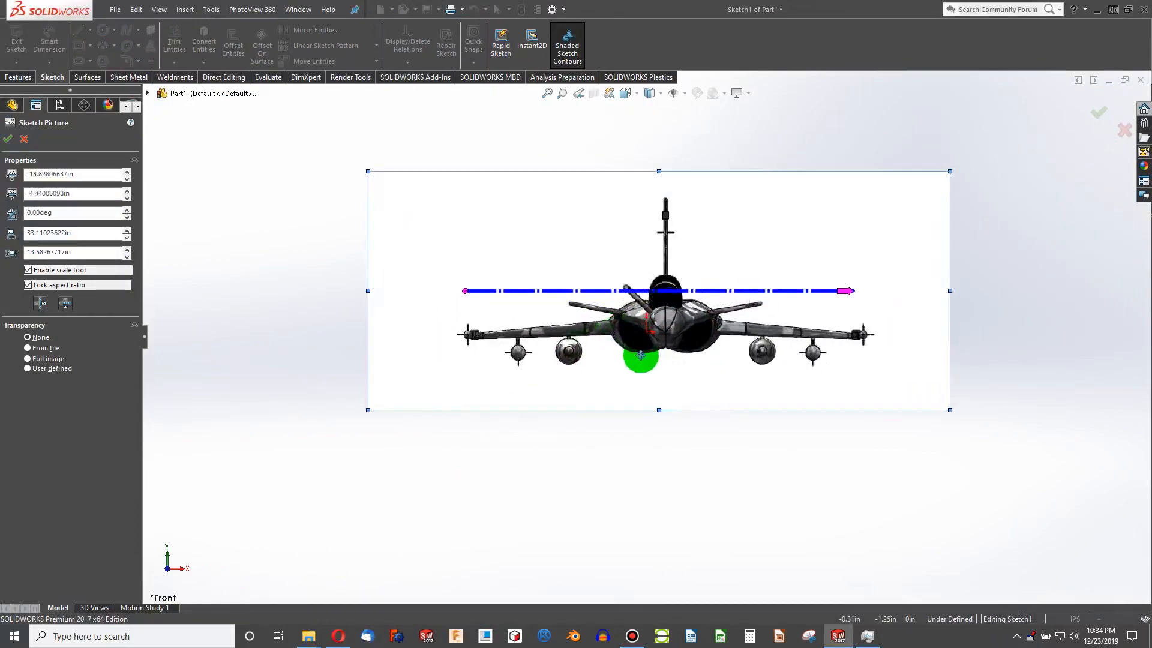
{"action": "scroll", "coordinate": [642, 300], "scroll_direction": "down", "scroll_amount": 2}
{"action": "left_click_drag", "start_coordinate": [598, 296], "coordinate": [472, 300]}
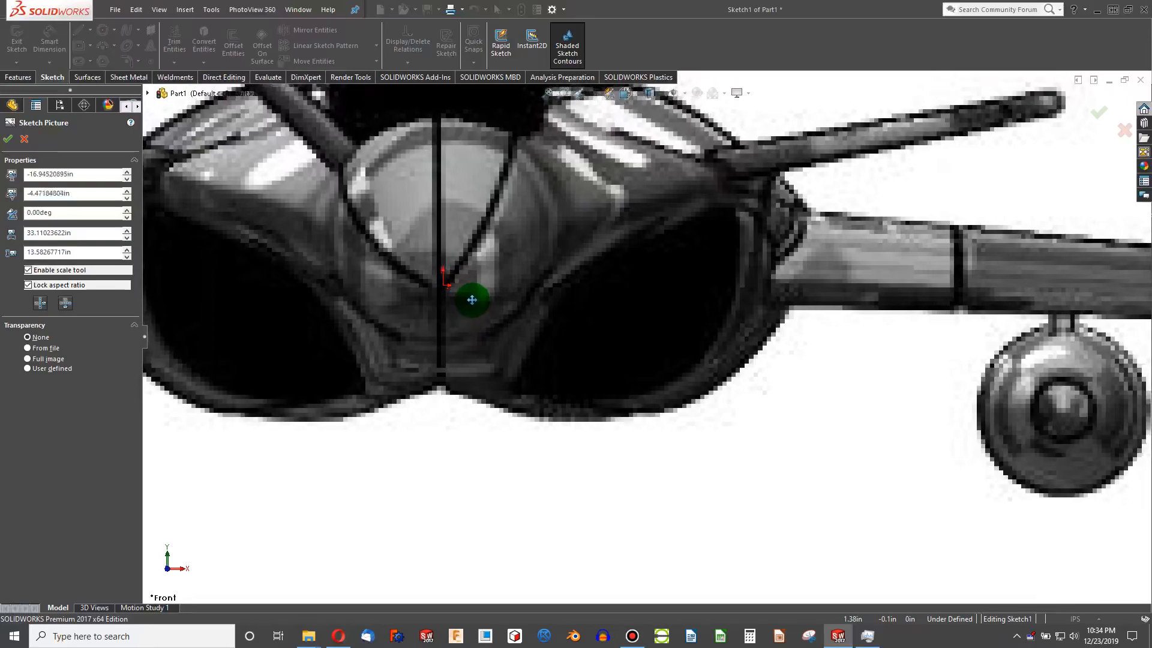
{"action": "key", "text": "f"}
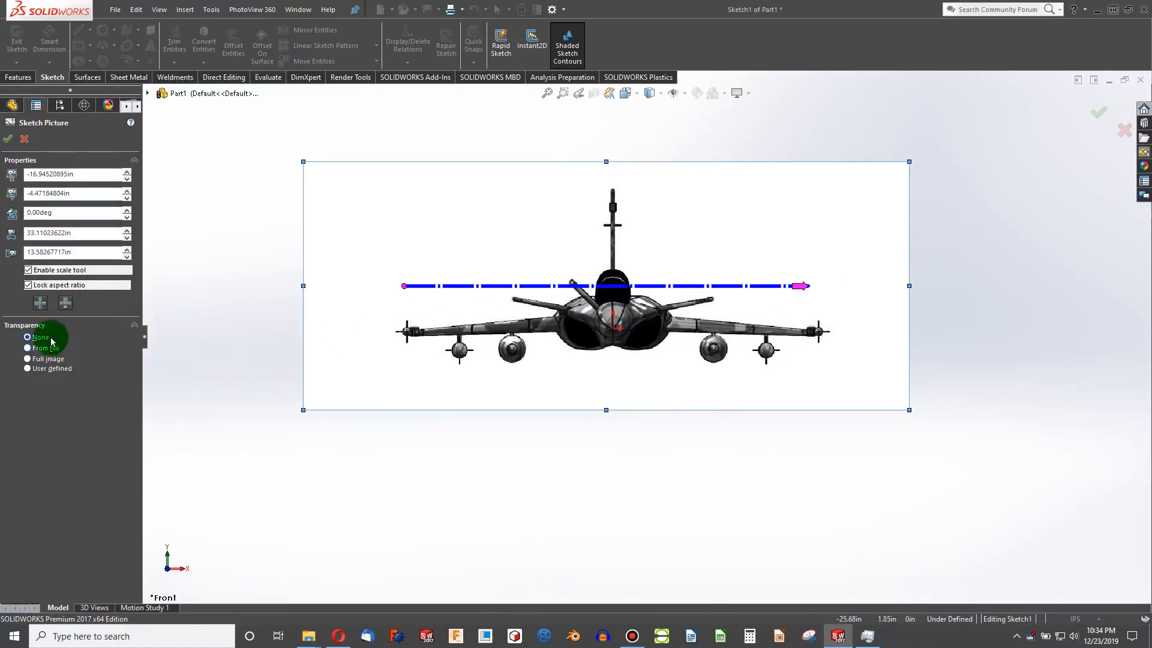
Set the front-view picture to full image transparency with a value of 0.70 and accept the sketch picture
{"action": "left_click", "coordinate": [73, 359]}
{"action": "left_click", "coordinate": [120, 400]}
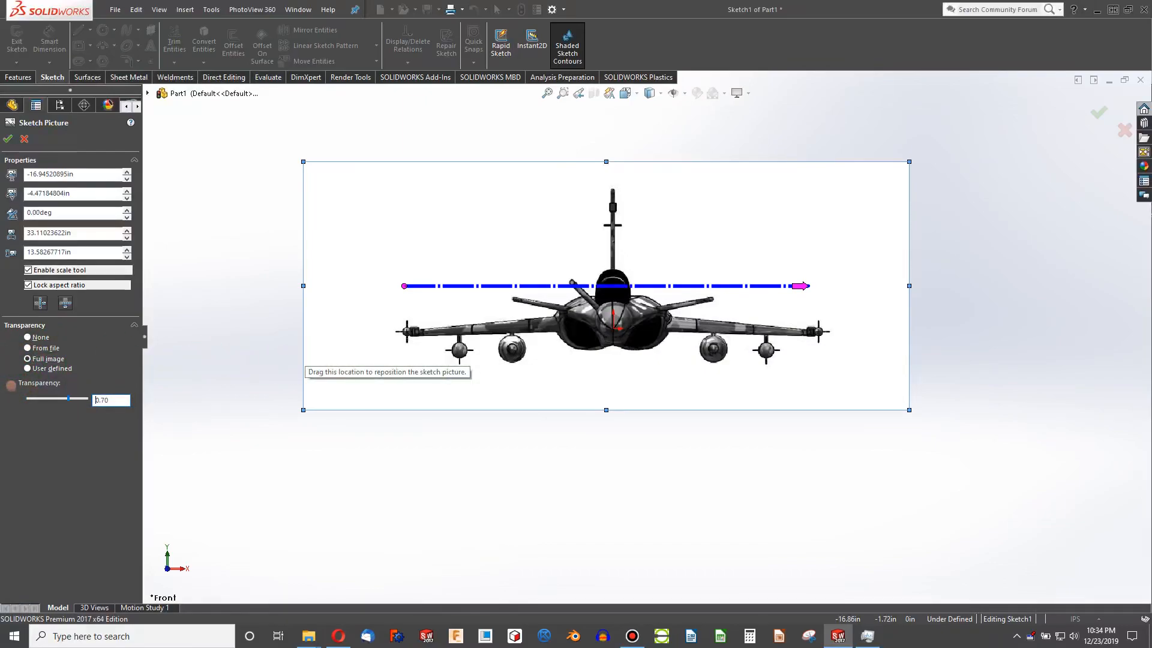
{"action": "type", "text": "0.70"}
{"action": "key", "text": "Return"}
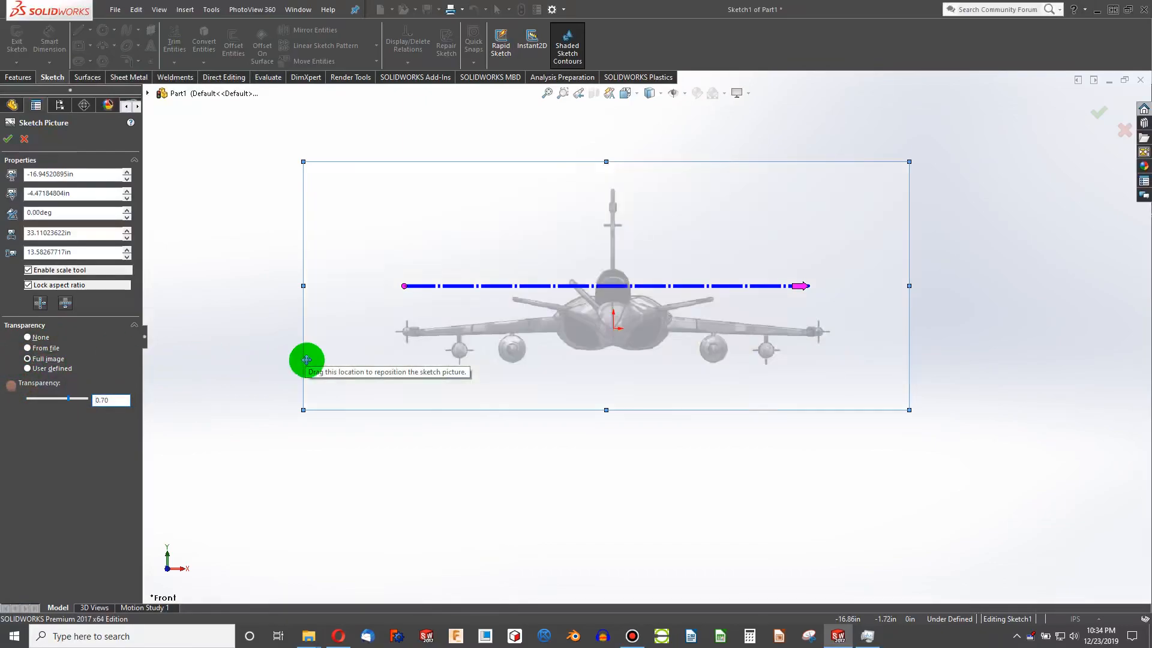
{"action": "left_click", "coordinate": [8, 139]}
{"action": "left_click", "coordinate": [639, 271]}
Close the front-view sketch and start a new sketch on the Right Plane
{"action": "mouse_move", "coordinate": [695, 302]}
{"action": "middle_mouse_down"}
{"action": "mouse_move", "coordinate": [620, 355]}
{"action": "mouse_move", "coordinate": [646, 388]}
{"action": "mouse_move", "coordinate": [468, 394]}
{"action": "mouse_move", "coordinate": [638, 355]}
{"action": "middle_mouse_up"}
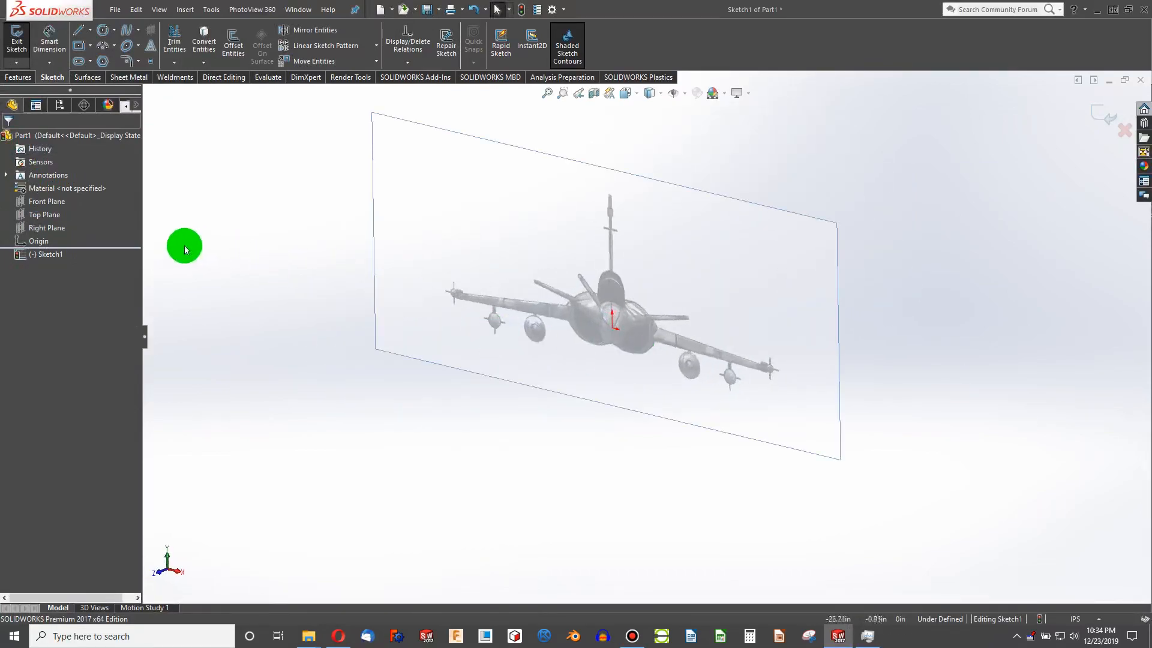
{"action": "left_click", "coordinate": [47, 227]}
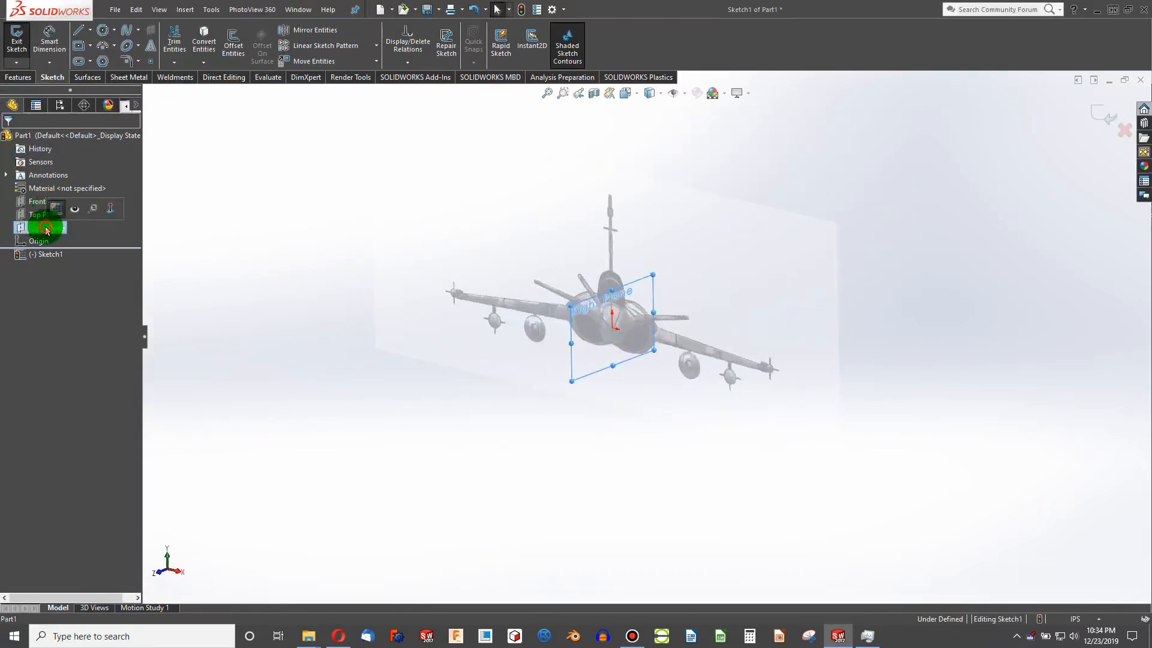
{"action": "left_click", "coordinate": [17, 45]}
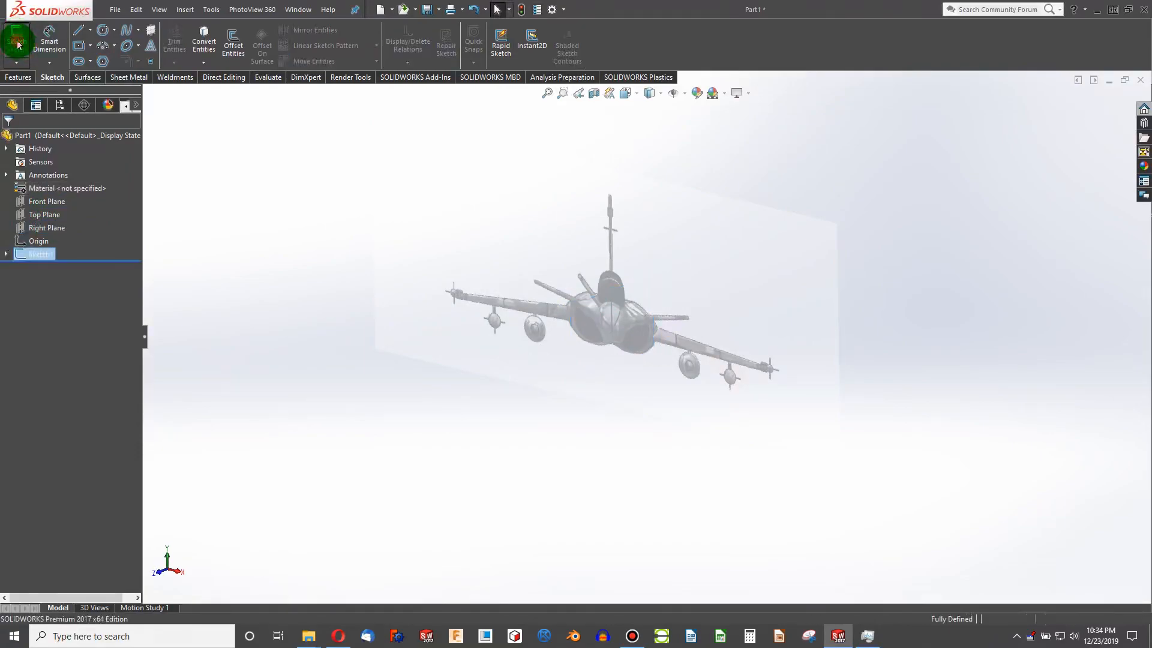
{"action": "left_click", "coordinate": [18, 45]}
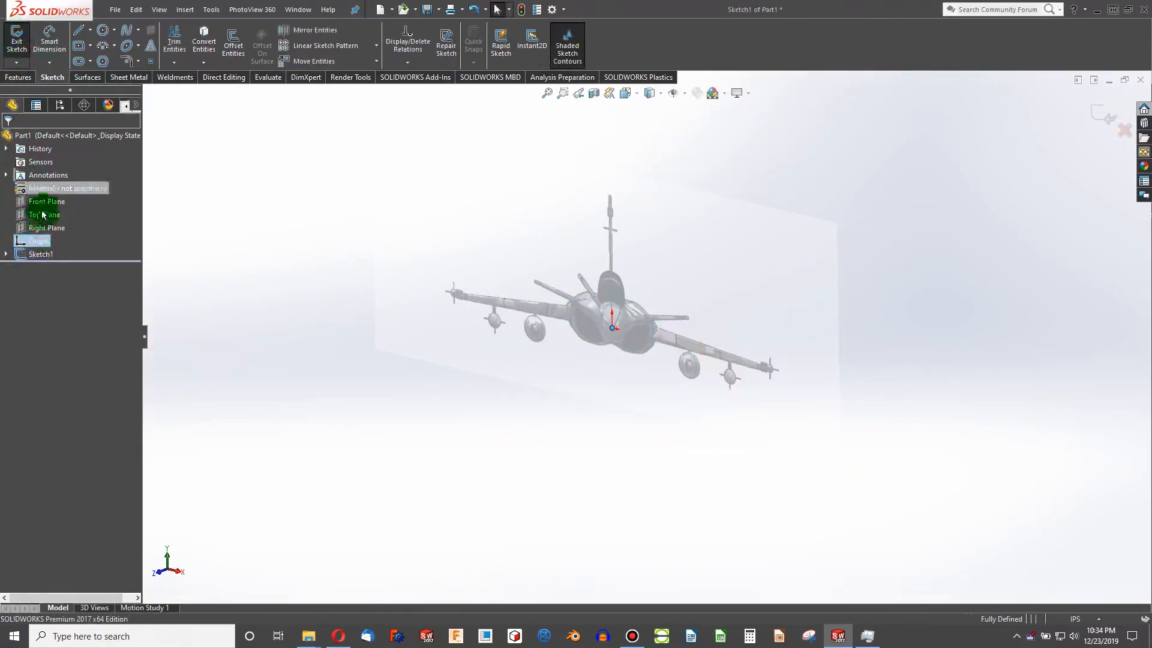
{"action": "left_click", "coordinate": [47, 227]}
{"action": "left_click", "coordinate": [14, 44]}
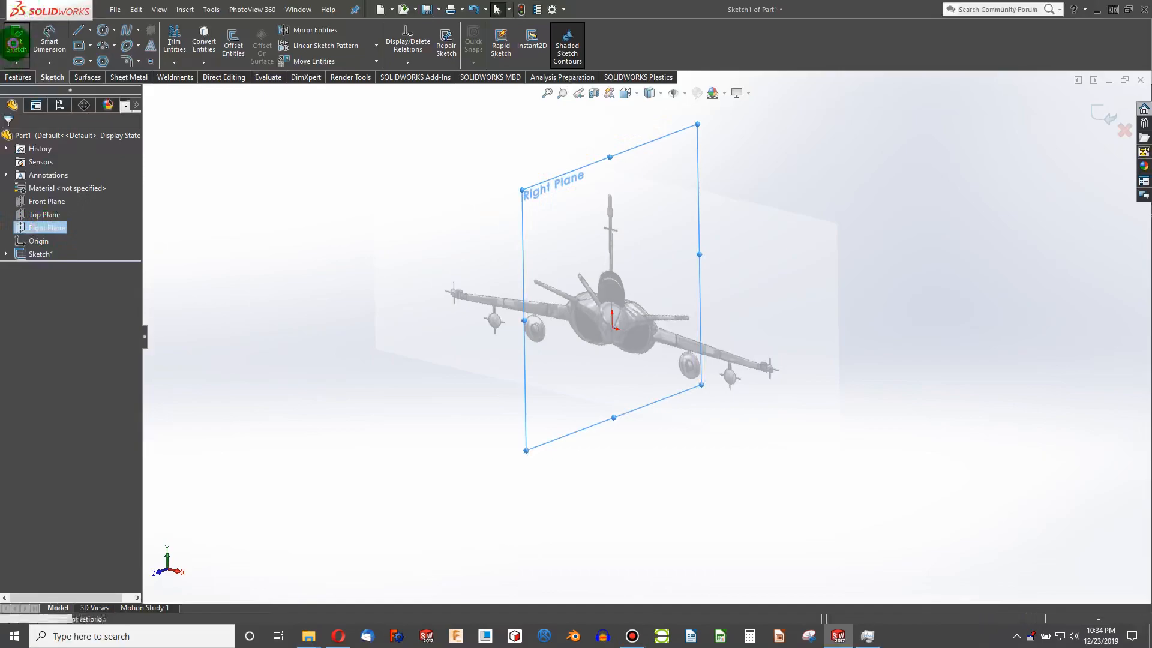
{"action": "left_click", "coordinate": [36, 227]}
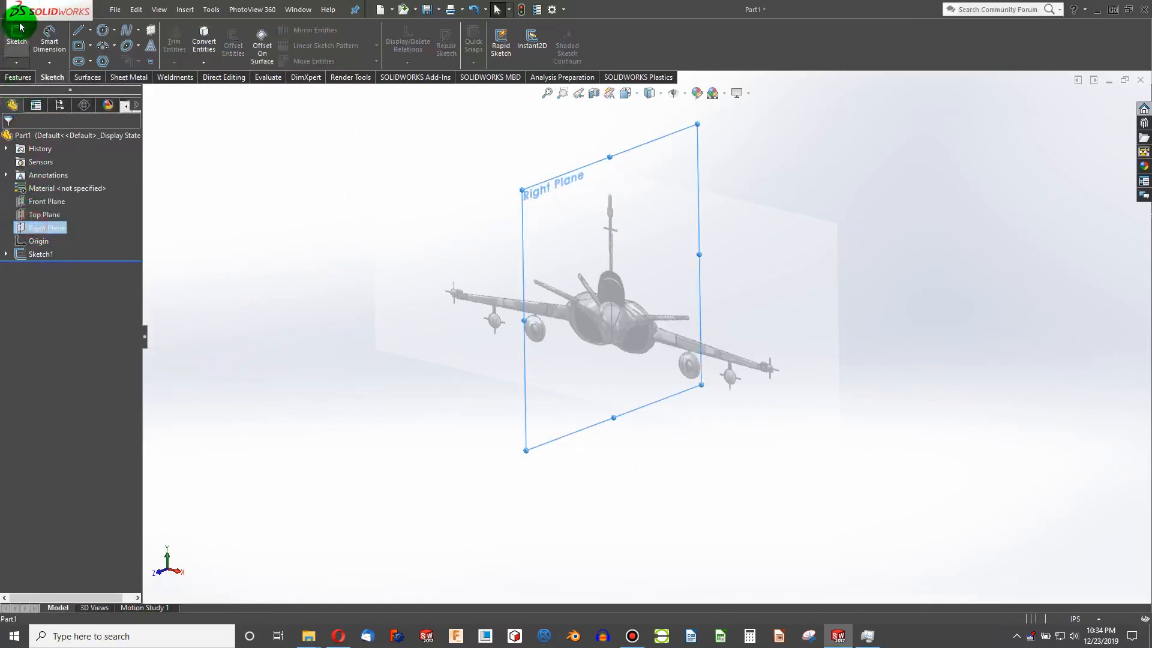
{"action": "left_click", "coordinate": [20, 27]}
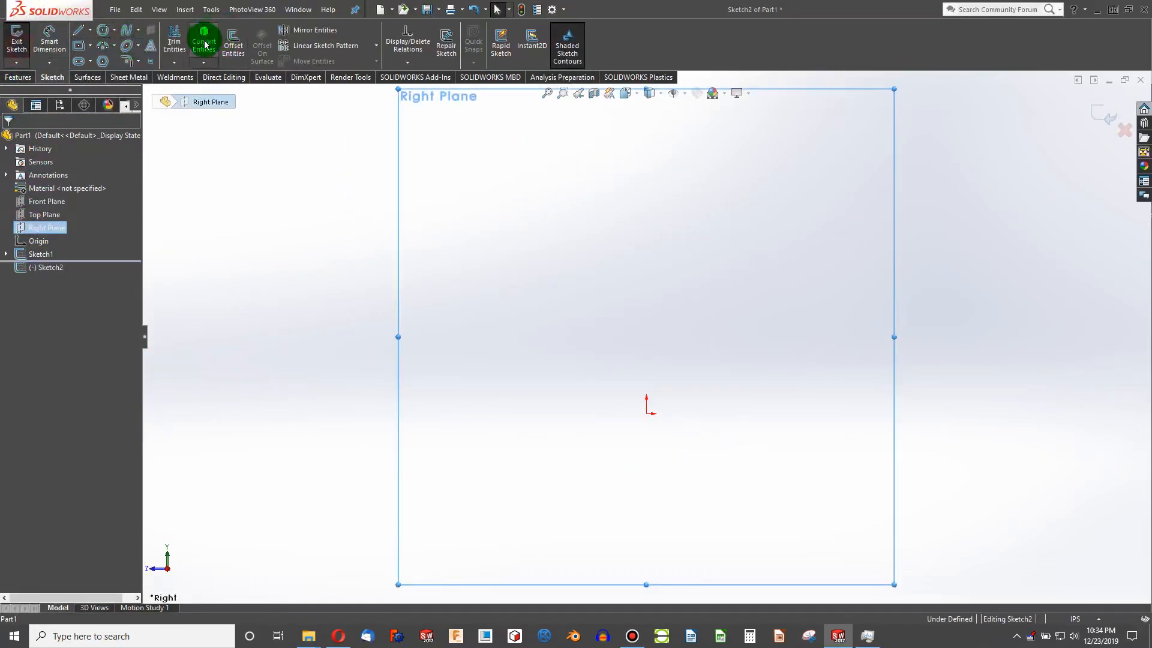
Insert the jet's side-view image into the Right Plane sketch as a sketch picture
{"action": "left_click", "coordinate": [210, 9]}
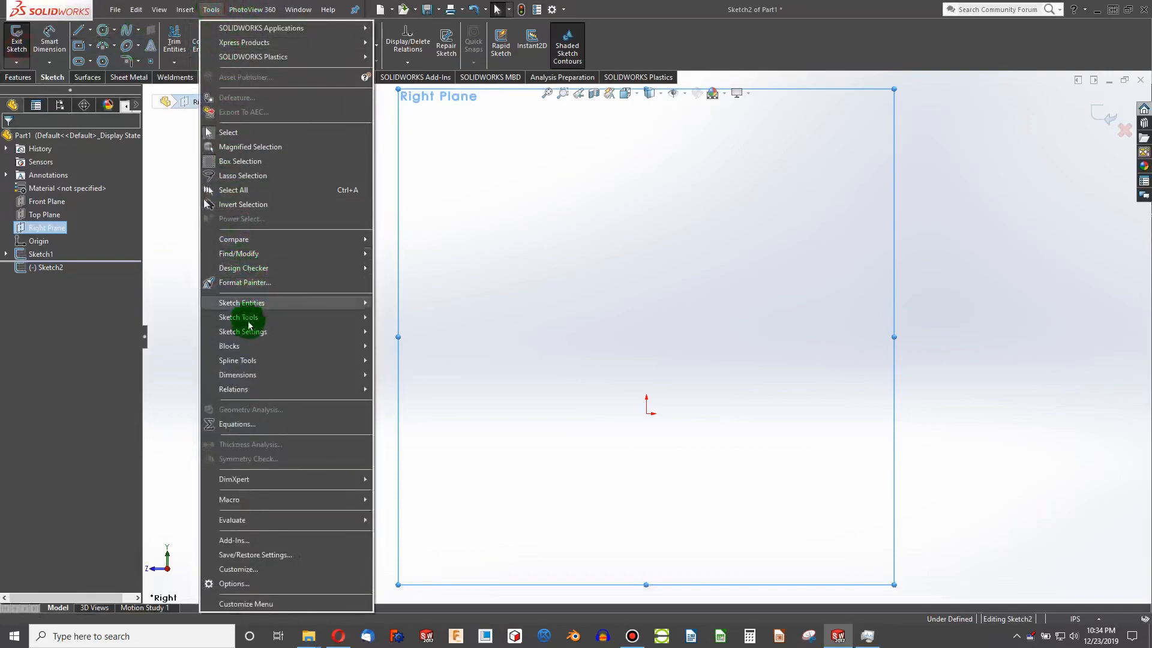
{"action": "mouse_move", "coordinate": [251, 318]}
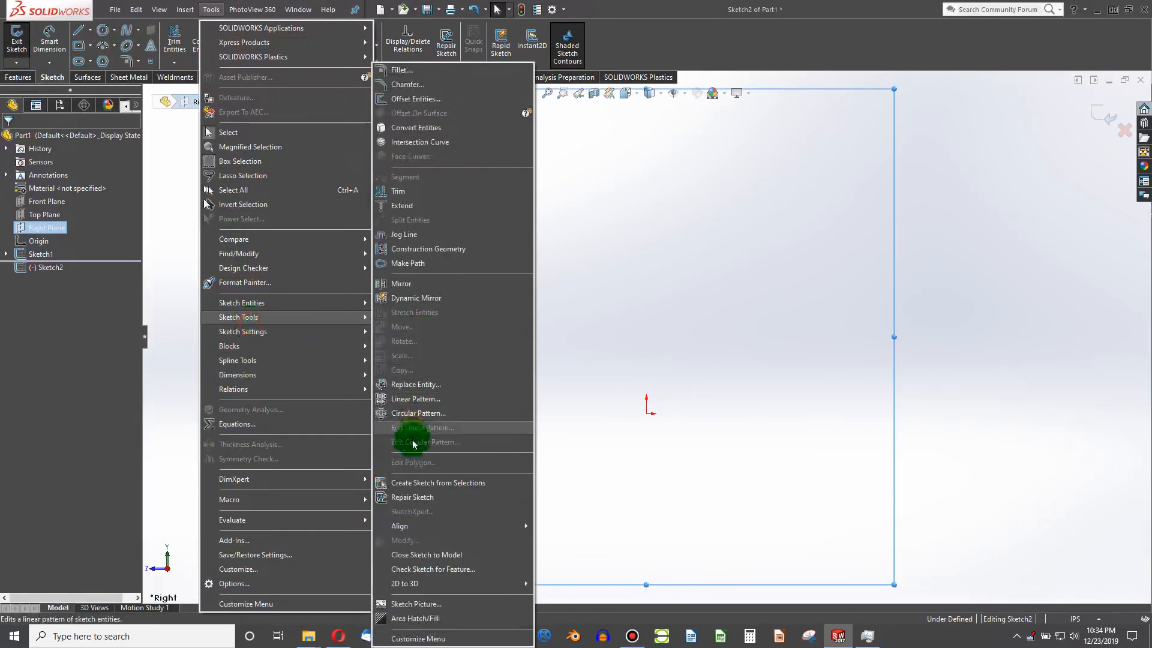
{"action": "left_click", "coordinate": [417, 604]}
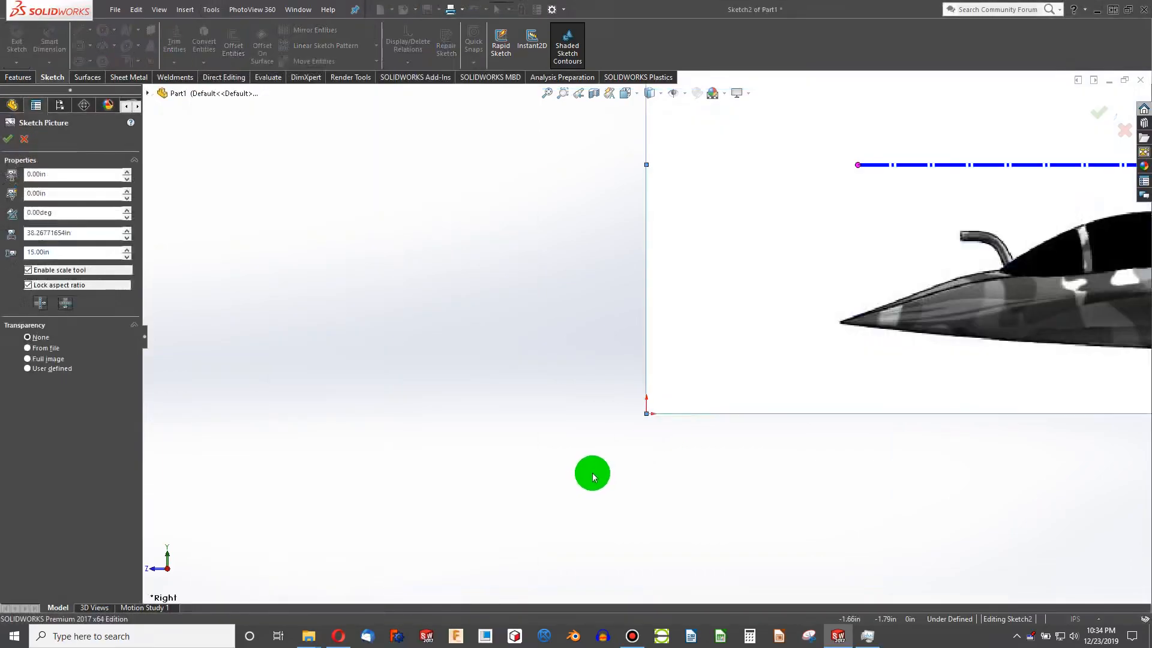
Move the side-view picture to about X -5.83 in, Y -2.76 in, so the nose tip lies on the origin
{"action": "left_click_drag", "start_coordinate": [754, 280], "coordinate": [624, 334]}
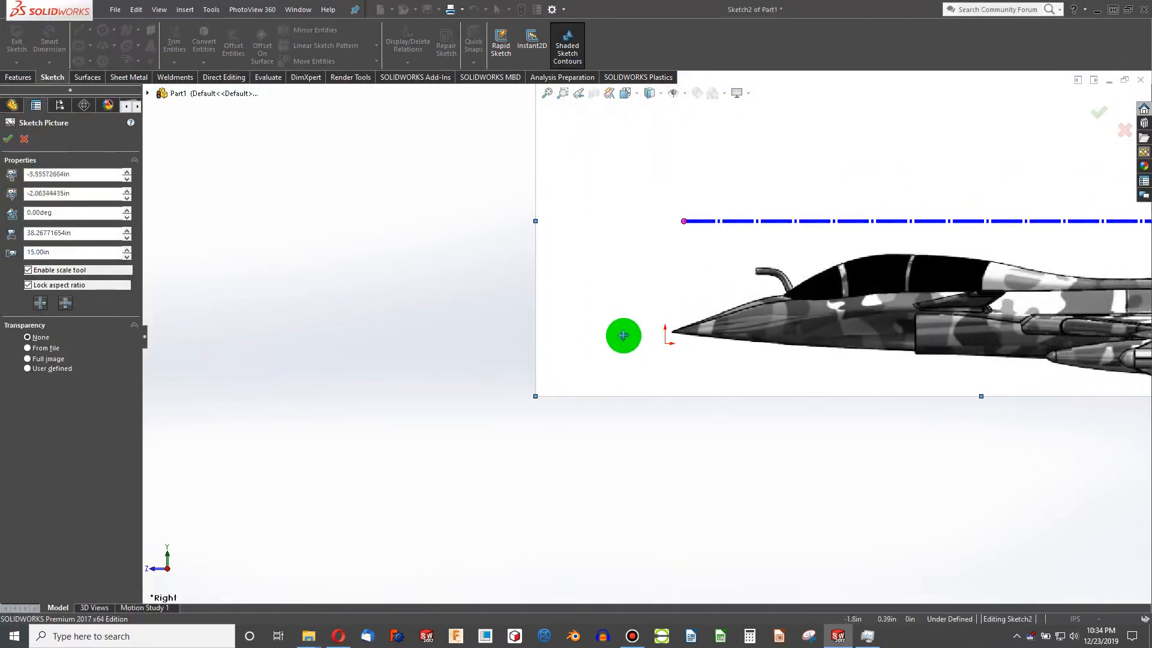
{"action": "scroll", "coordinate": [673, 351], "scroll_direction": "down", "scroll_amount": 12}
{"action": "mouse_move", "coordinate": [712, 294]}
{"action": "left_mouse_down"}
{"action": "mouse_move", "coordinate": [681, 425]}
{"action": "mouse_move", "coordinate": [653, 422]}
{"action": "mouse_move", "coordinate": [628, 385]}
{"action": "left_mouse_up"}
{"action": "scroll", "coordinate": [618, 373], "scroll_direction": "down", "scroll_amount": 12}
{"action": "left_click_drag", "start_coordinate": [633, 303], "coordinate": [607, 307]}
{"action": "scroll", "coordinate": [586, 338], "scroll_direction": "up", "scroll_amount": 15}
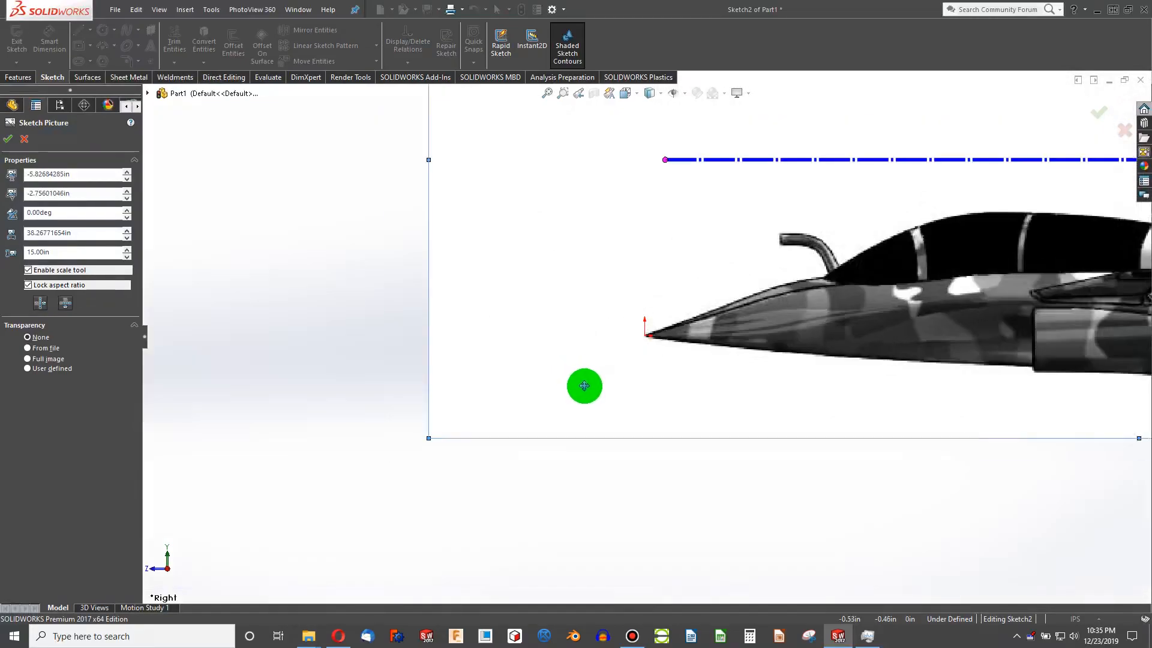
Set the side-view picture to full image transparency with a value of 0.7 and accept the sketch picture
{"action": "left_click", "coordinate": [27, 360]}
{"action": "left_click", "coordinate": [109, 399]}
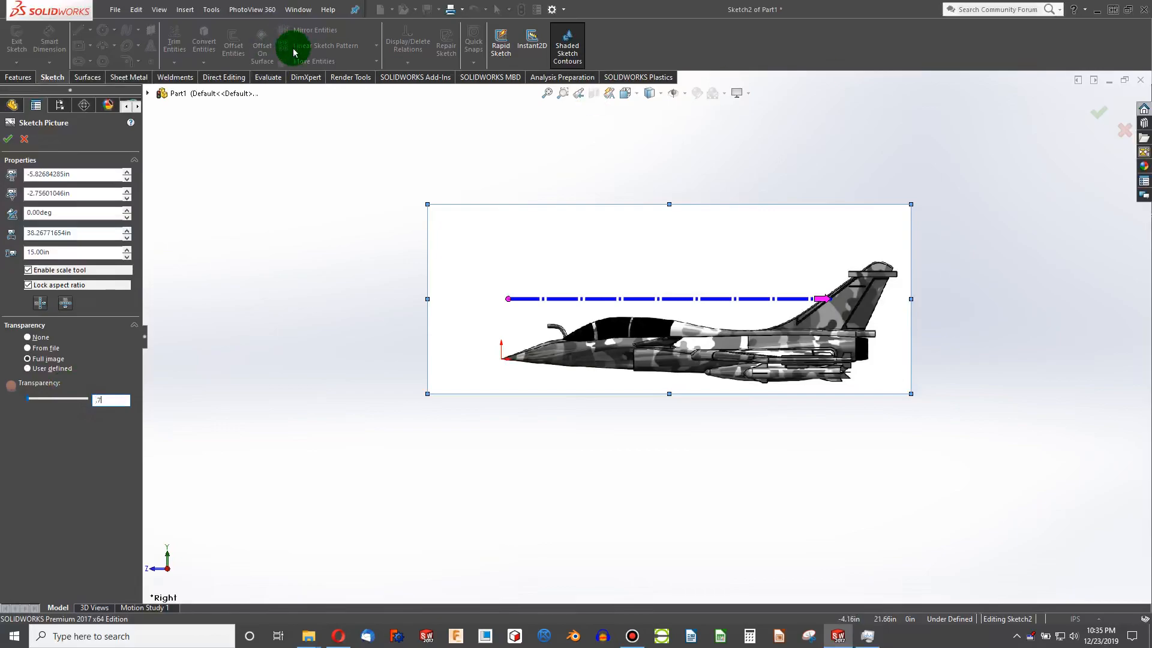
{"action": "left_click", "coordinate": [14, 137]}
{"action": "mouse_move", "coordinate": [496, 290]}
{"action": "middle_mouse_down"}
{"action": "mouse_move", "coordinate": [545, 311]}
{"action": "mouse_move", "coordinate": [534, 414]}
{"action": "mouse_move", "coordinate": [496, 381]}
{"action": "mouse_move", "coordinate": [412, 368]}
{"action": "mouse_move", "coordinate": [533, 332]}
{"action": "mouse_move", "coordinate": [620, 263]}
{"action": "mouse_move", "coordinate": [542, 299]}
{"action": "mouse_move", "coordinate": [556, 362]}
{"action": "mouse_move", "coordinate": [542, 358]}
{"action": "middle_mouse_up"}
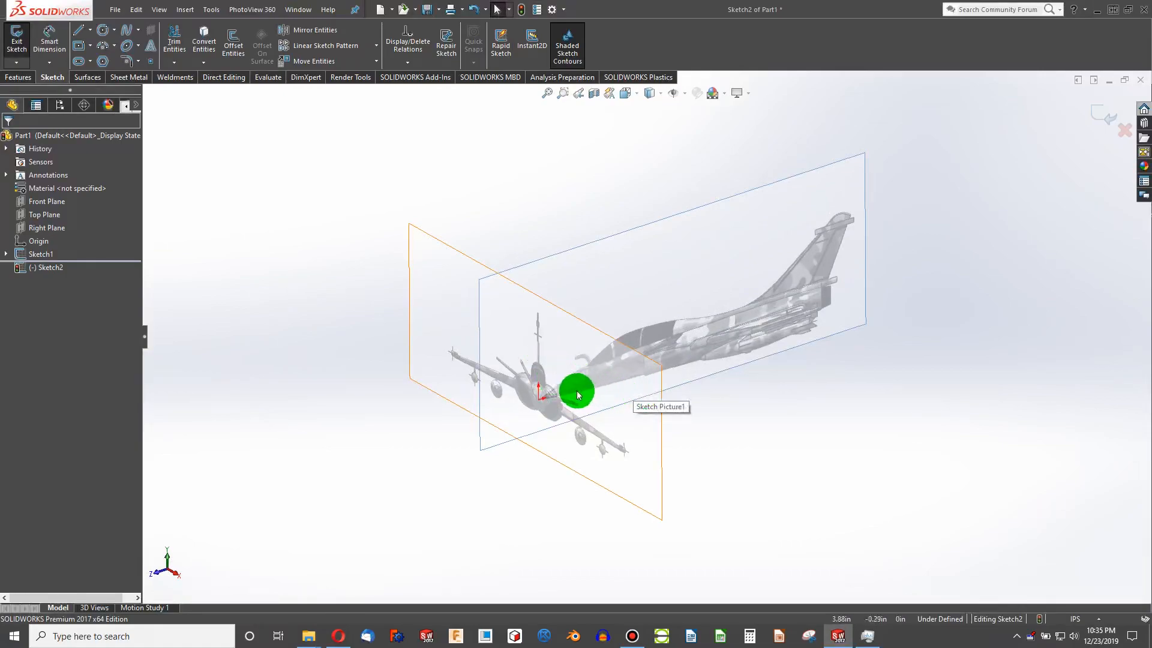
Close the side-view sketch and start a new sketch on the Top Plane
{"action": "left_click", "coordinate": [50, 219]}
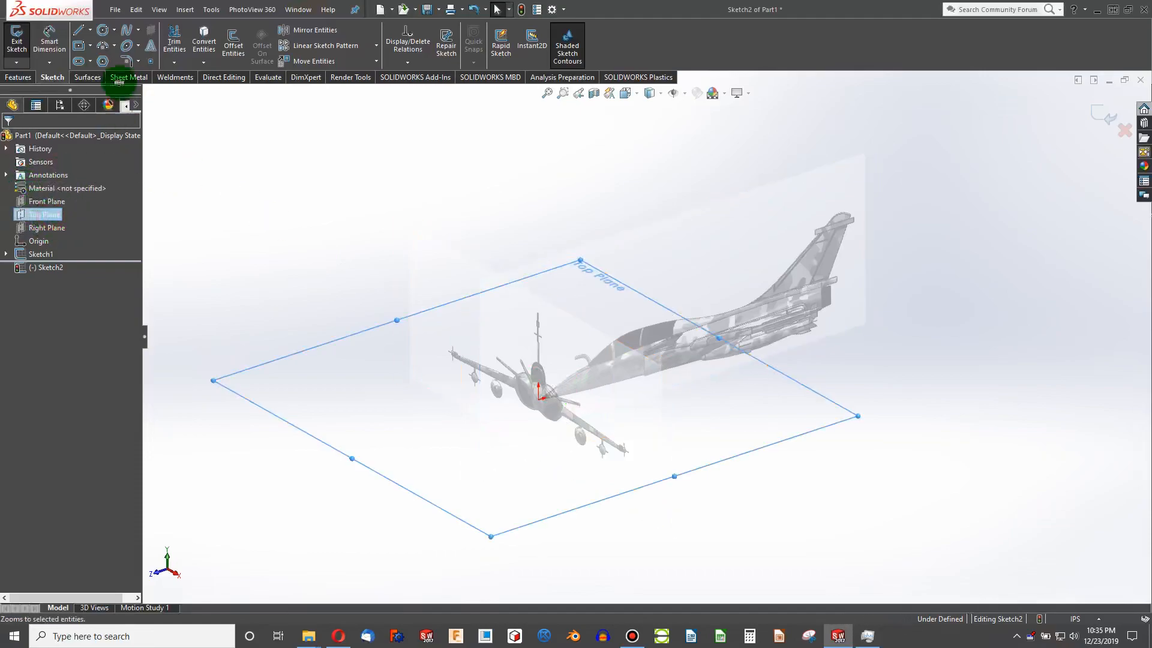
{"action": "left_click", "coordinate": [29, 54]}
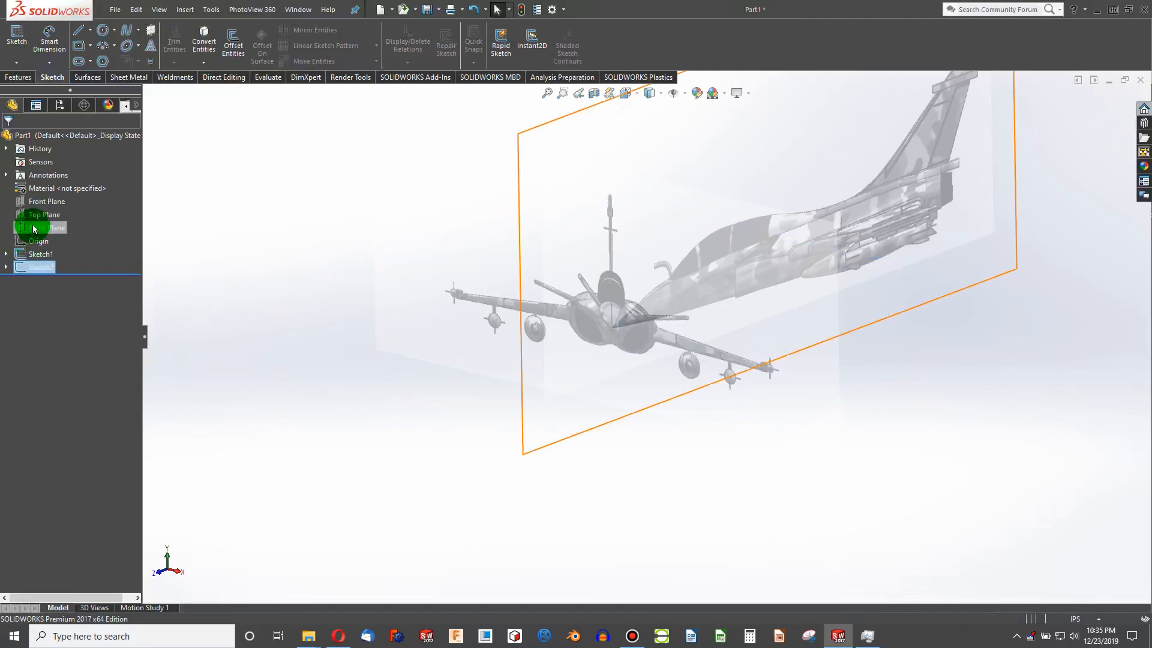
{"action": "left_click", "coordinate": [42, 214]}
{"action": "left_click", "coordinate": [16, 37]}
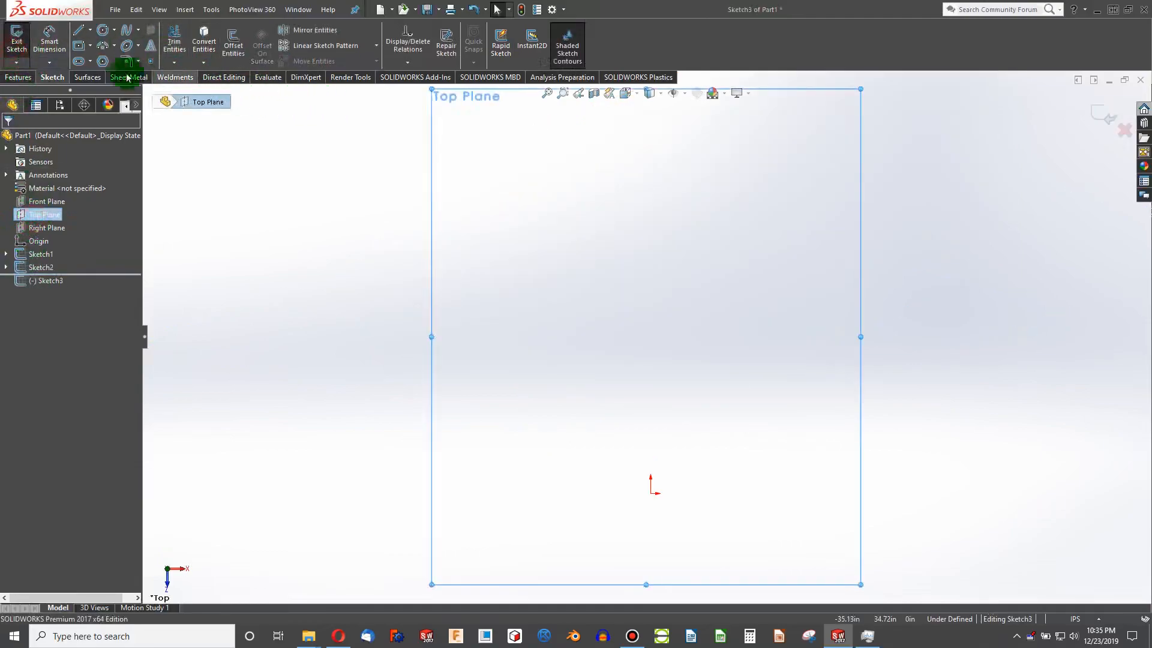
Insert the jet's top-view image into the Top Plane sketch as a sketch picture
{"action": "left_click", "coordinate": [211, 9]}
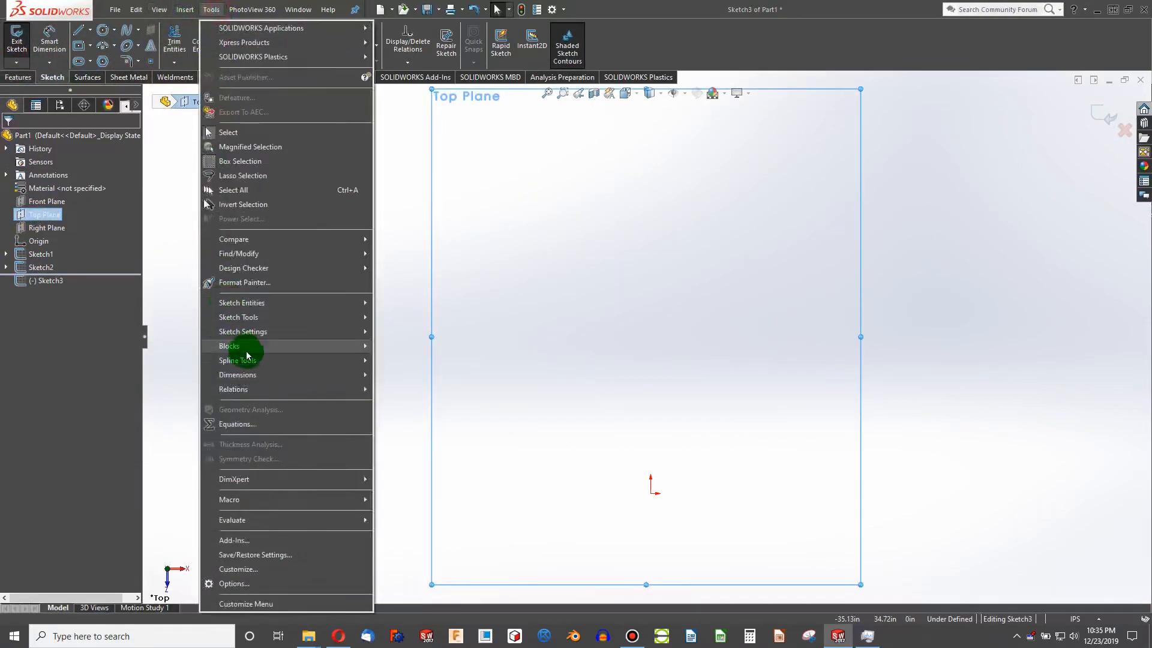
{"action": "left_click", "coordinate": [276, 321]}
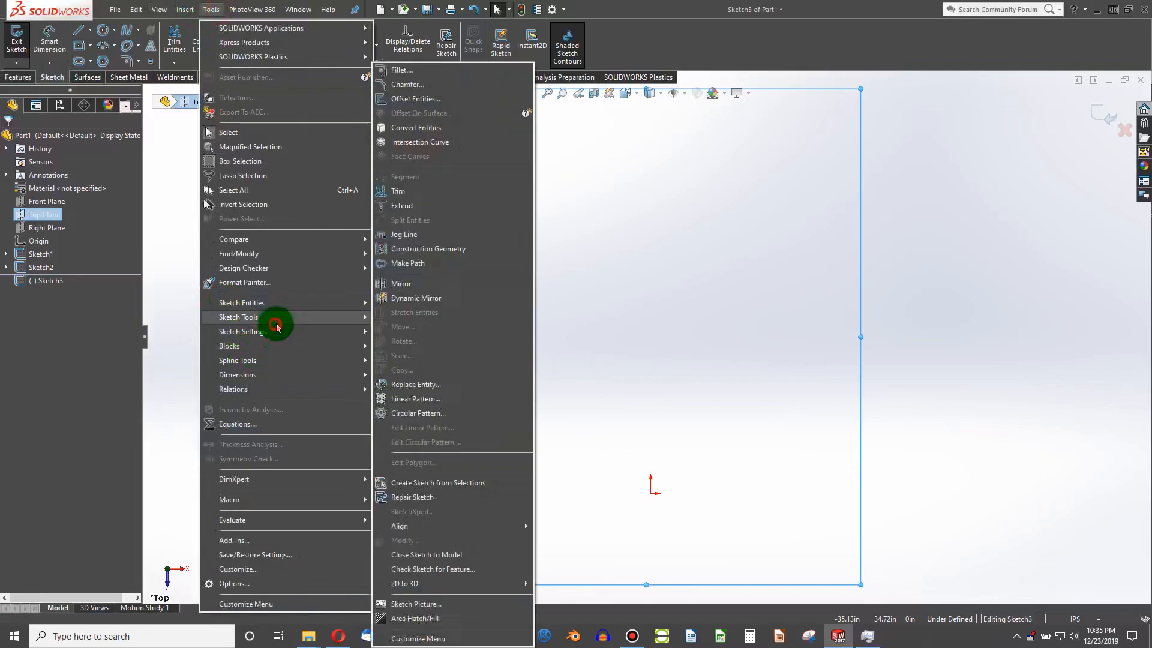
{"action": "left_click", "coordinate": [429, 604]}
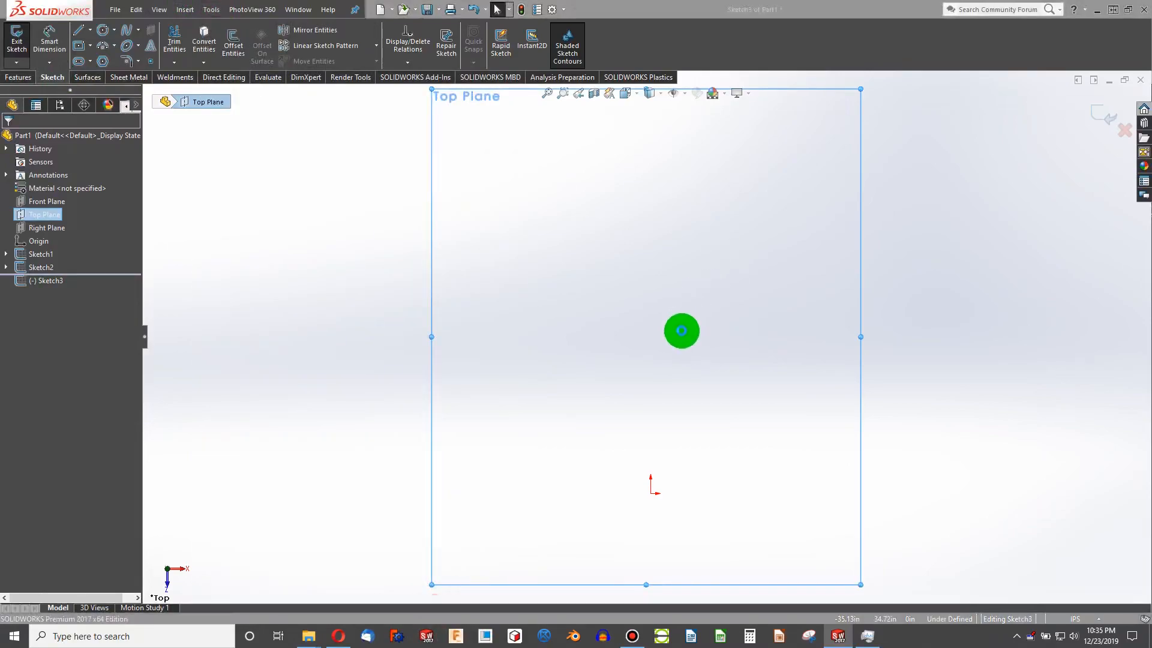
Move the top-view picture to about X -15.44 in, Y -1.02 in, with the nose tip on the origin, and accept it
{"action": "left_click_drag", "start_coordinate": [800, 360], "coordinate": [622, 378]}
{"action": "scroll", "coordinate": [672, 459], "scroll_direction": "down", "scroll_amount": 10}
{"action": "left_click_drag", "start_coordinate": [354, 193], "coordinate": [423, 305]}
{"action": "scroll", "coordinate": [360, 299], "scroll_direction": "down", "scroll_amount": 8}
{"action": "scroll", "coordinate": [843, 373], "scroll_direction": "down", "scroll_amount": 3}
{"action": "mouse_move", "coordinate": [797, 306]}
{"action": "left_mouse_down"}
{"action": "mouse_move", "coordinate": [764, 306]}
{"action": "mouse_move", "coordinate": [527, 435]}
{"action": "left_mouse_up"}
{"action": "left_click_drag", "start_coordinate": [542, 460], "coordinate": [556, 465]}
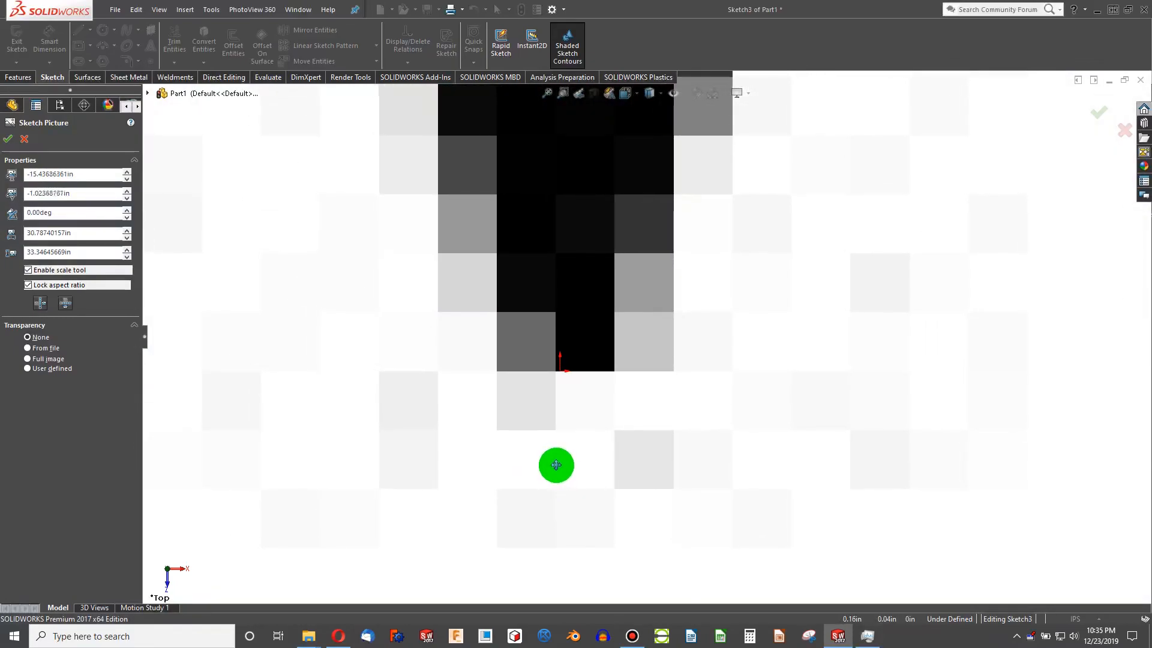
{"action": "scroll", "coordinate": [560, 459], "scroll_direction": "up", "scroll_amount": 5}
{"action": "scroll", "coordinate": [570, 455], "scroll_direction": "up", "scroll_amount": 5}
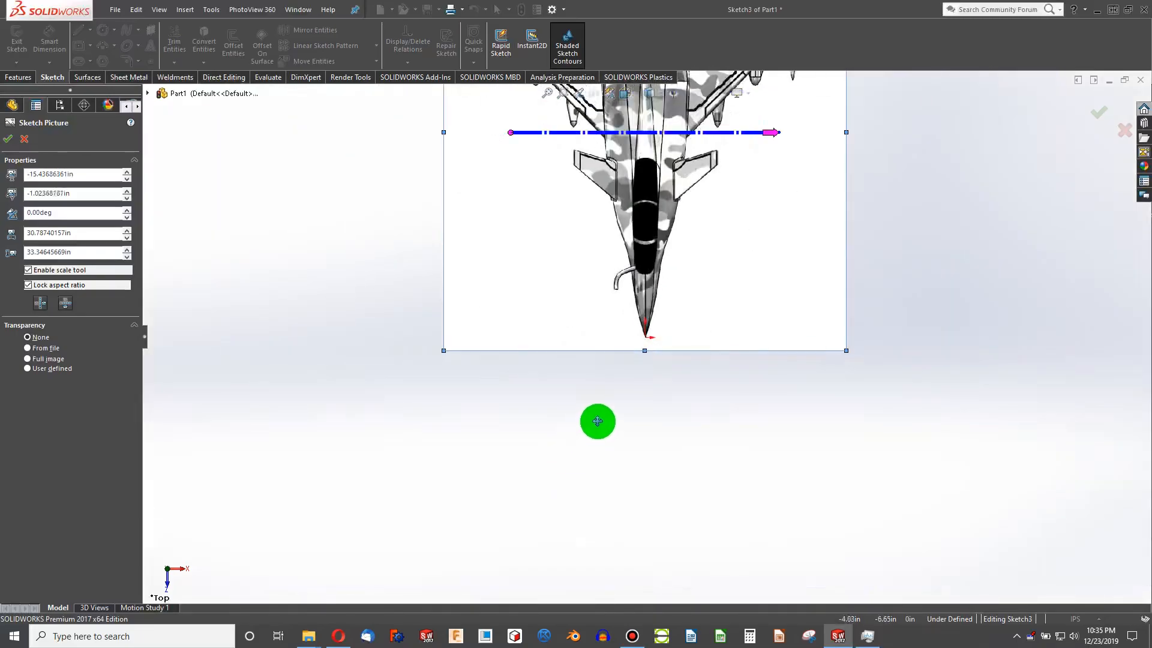
{"action": "scroll", "coordinate": [666, 177], "scroll_direction": "down", "scroll_amount": 2}
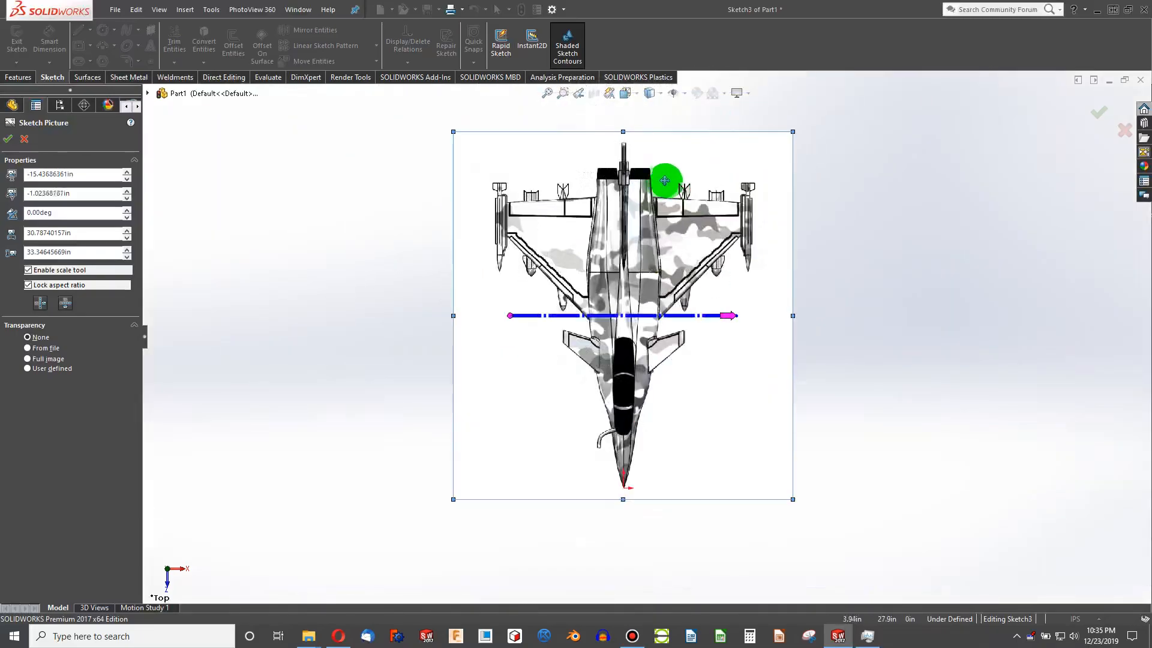
{"action": "left_click", "coordinate": [8, 139]}
Reopen the top-view picture, set full image transparency to 0.7 and accept it
{"action": "mouse_move", "coordinate": [663, 430]}
{"action": "middle_mouse_down"}
{"action": "mouse_move", "coordinate": [725, 314]}
{"action": "mouse_move", "coordinate": [612, 258]}
{"action": "mouse_move", "coordinate": [622, 257]}
{"action": "mouse_move", "coordinate": [674, 398]}
{"action": "middle_mouse_up"}
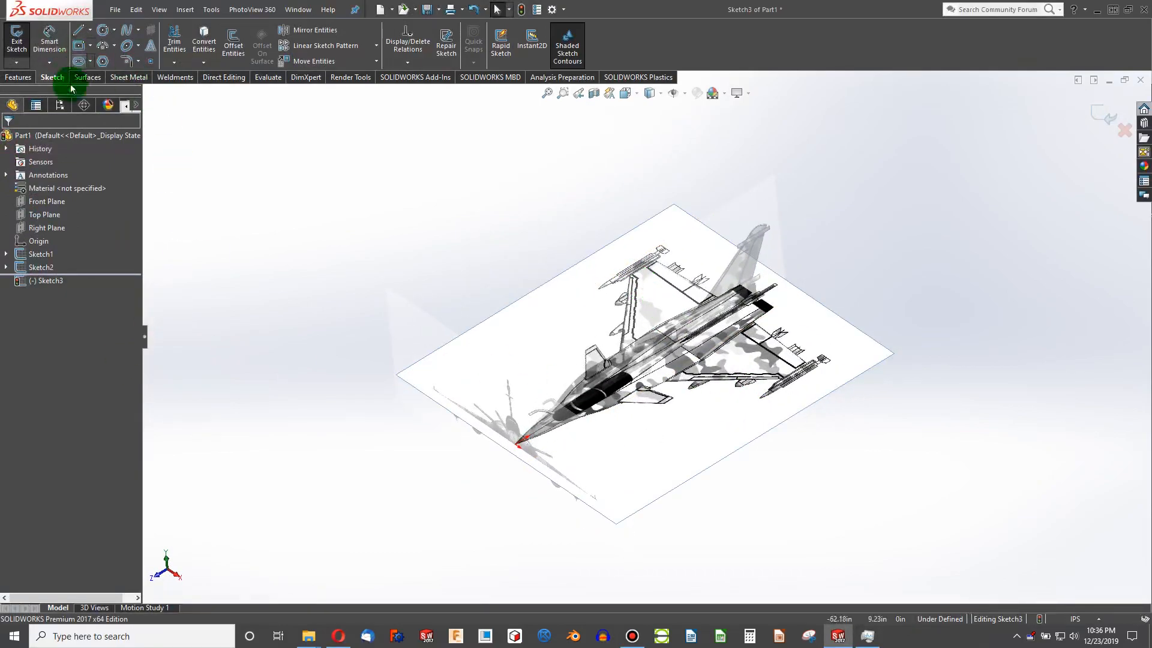
{"action": "left_click", "coordinate": [691, 432]}
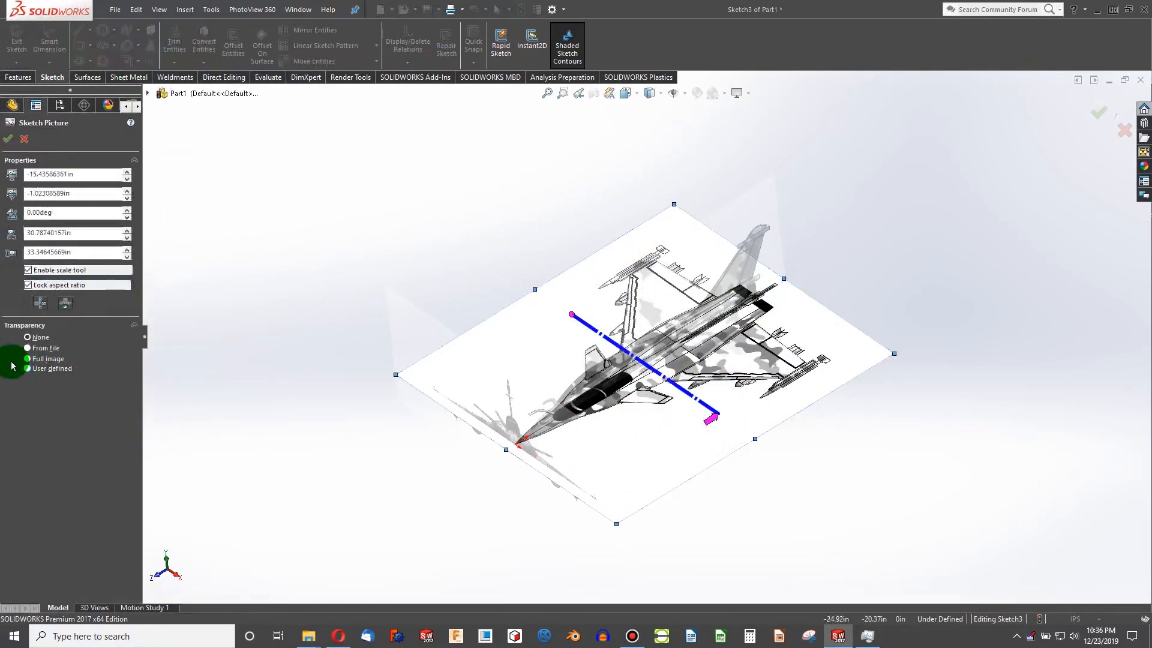
{"action": "left_click", "coordinate": [30, 361]}
{"action": "left_click", "coordinate": [113, 400]}
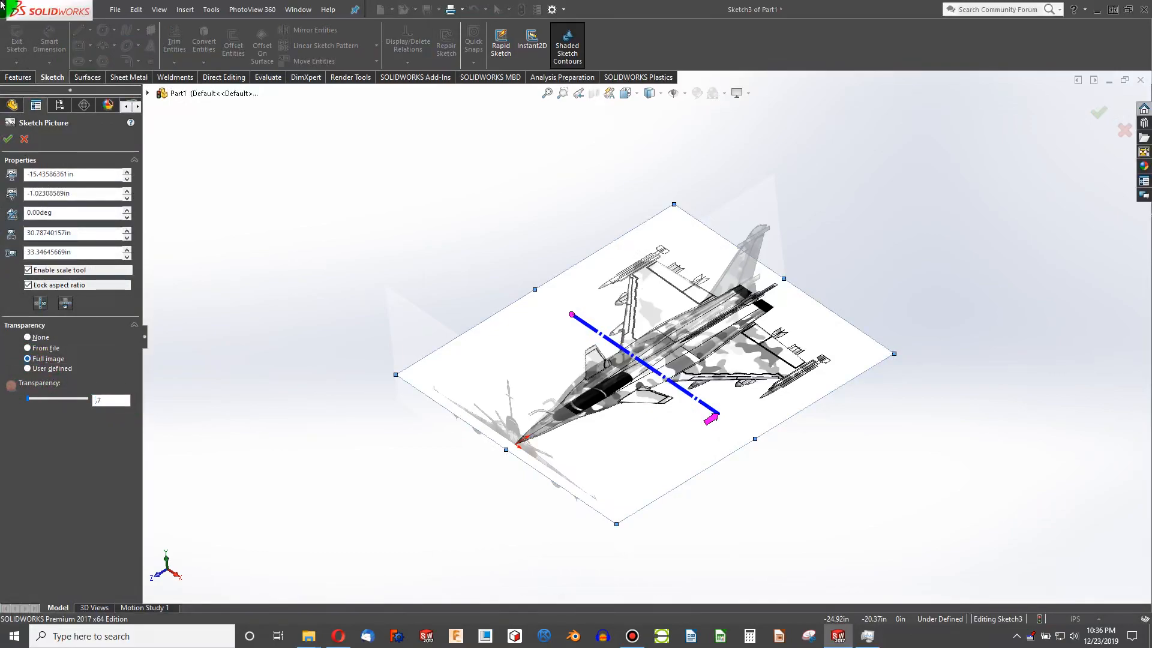
{"action": "left_click", "coordinate": [8, 139]}
{"action": "mouse_move", "coordinate": [555, 282]}
{"action": "middle_mouse_down"}
{"action": "mouse_move", "coordinate": [692, 250]}
{"action": "mouse_move", "coordinate": [673, 388]}
{"action": "mouse_move", "coordinate": [569, 332]}
{"action": "mouse_move", "coordinate": [710, 321]}
{"action": "mouse_move", "coordinate": [686, 288]}
{"action": "mouse_move", "coordinate": [452, 295]}
{"action": "mouse_move", "coordinate": [550, 326]}
{"action": "mouse_move", "coordinate": [576, 412]}
{"action": "middle_mouse_up"}
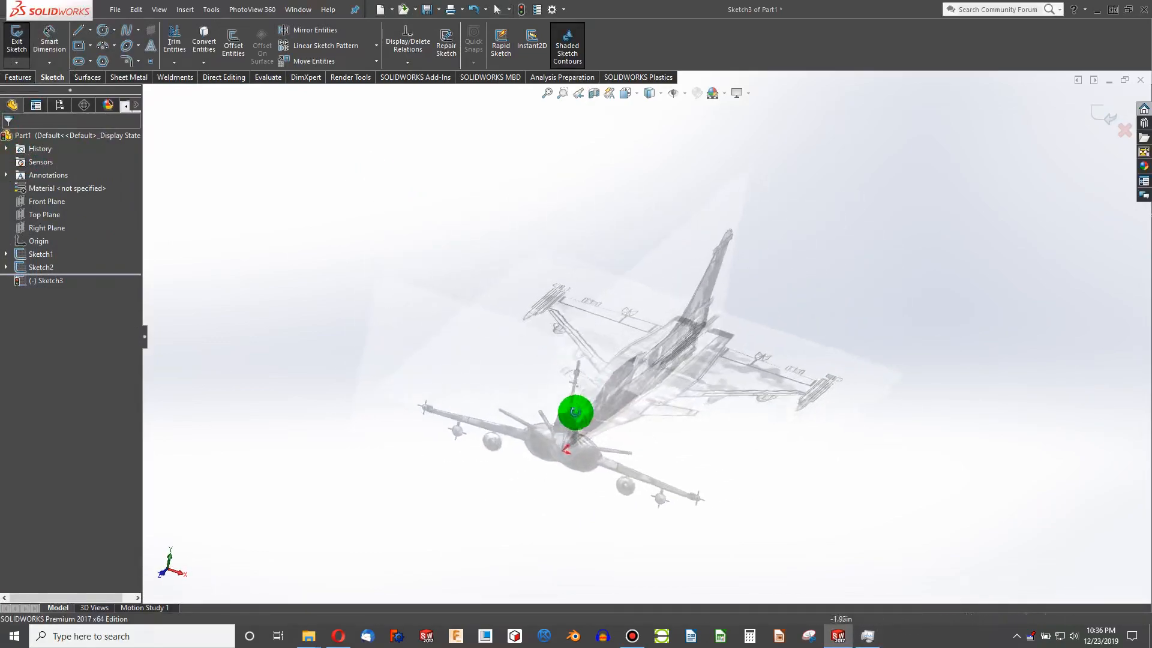
Close the top-view sketch and start another new sketch on the Front Plane
{"action": "left_click", "coordinate": [17, 36]}
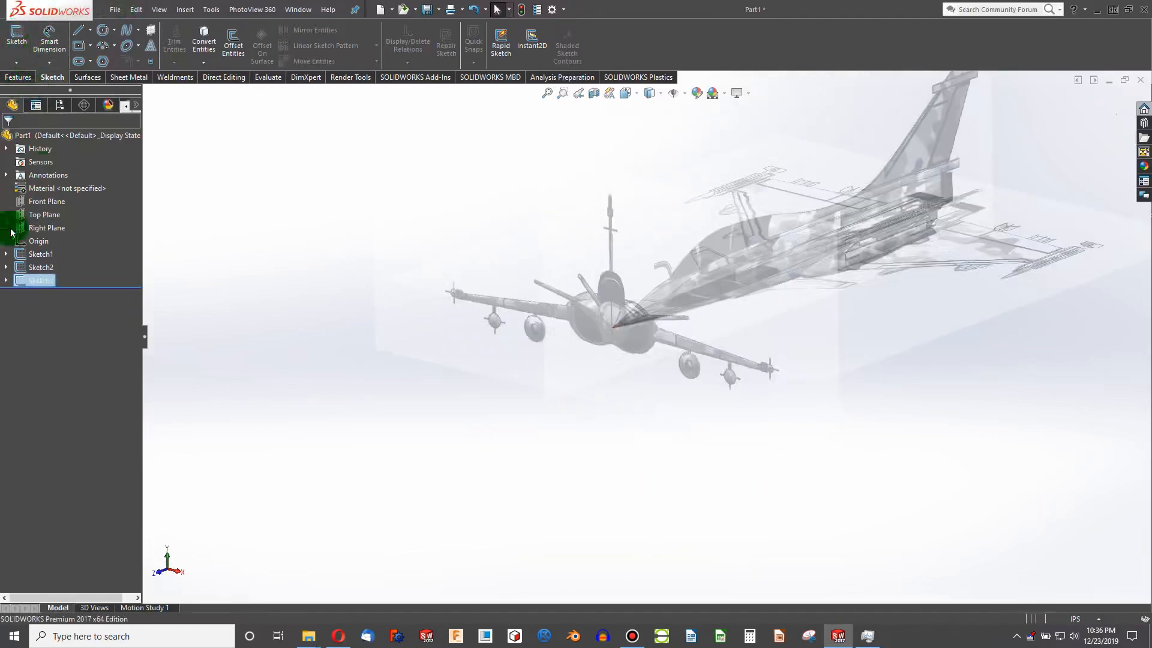
{"action": "left_click", "coordinate": [40, 215]}
{"action": "left_click", "coordinate": [41, 206]}
{"action": "left_click", "coordinate": [22, 39]}
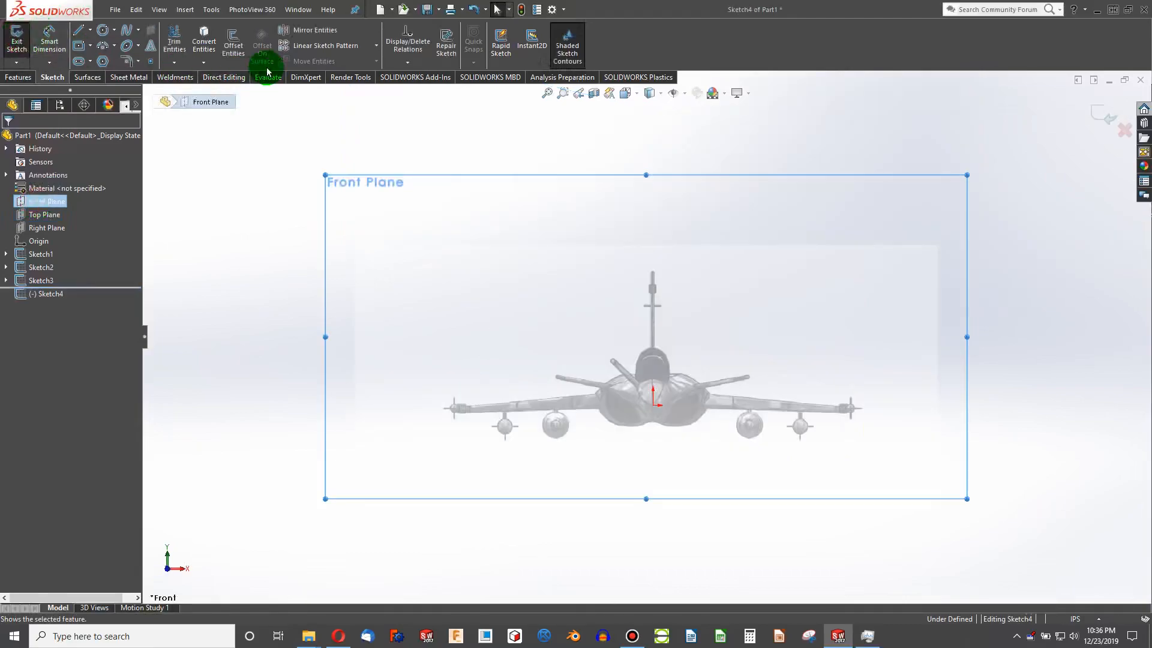
Insert the jet's rear-view image into the new Front Plane sketch as a sketch picture
{"action": "left_click", "coordinate": [212, 10]}
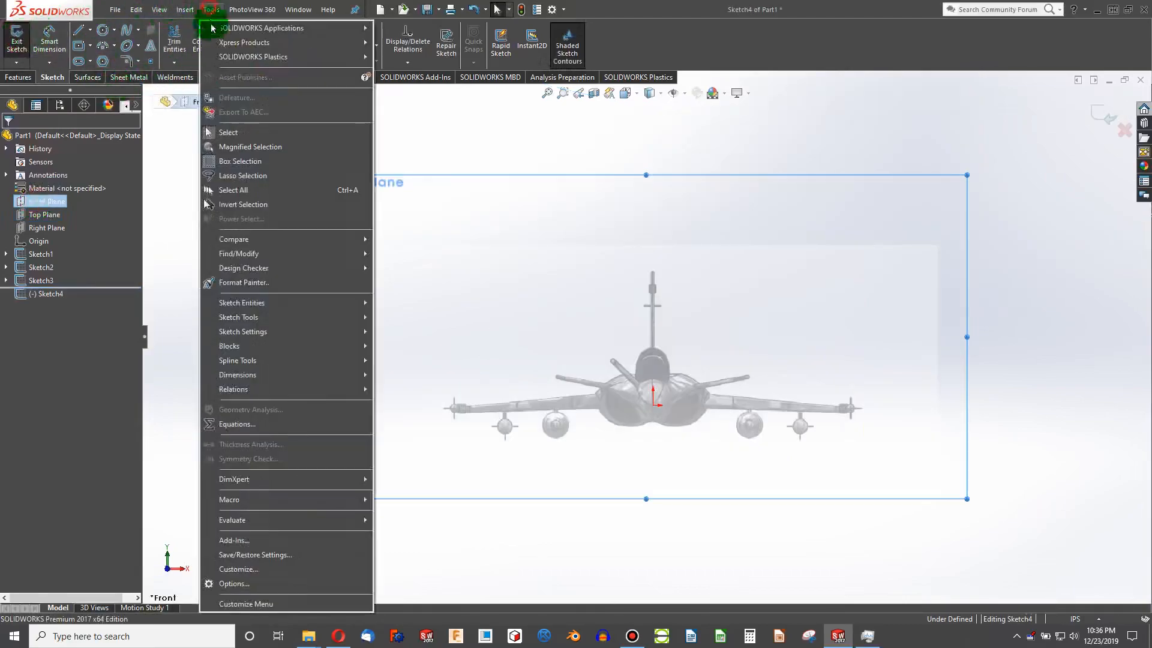
{"action": "mouse_move", "coordinate": [251, 323]}
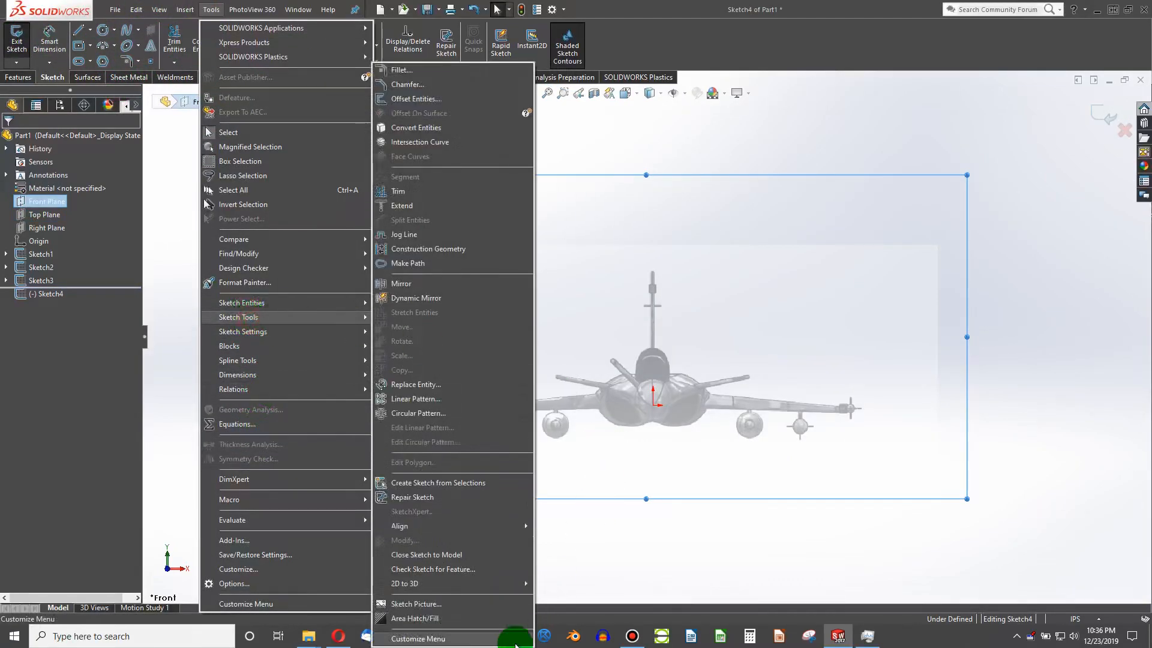
{"action": "left_click", "coordinate": [457, 604]}
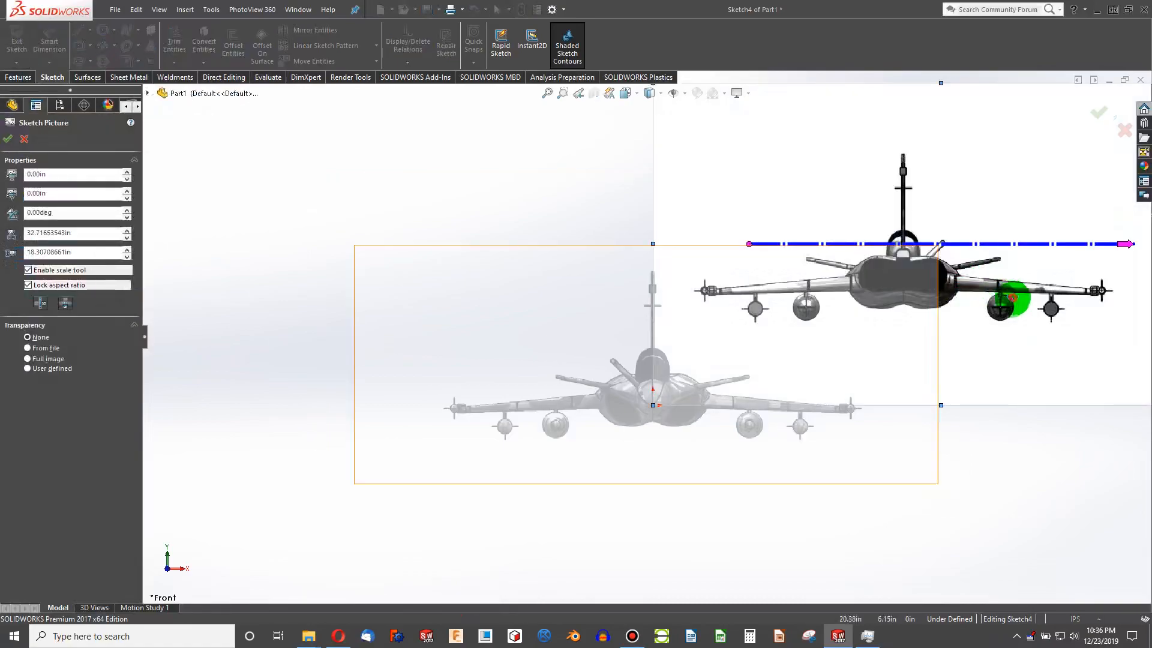
Move the rear-view picture to about X -14.22 in, Y -6.71 in, so the fuselage centreline lies on the origin
{"action": "mouse_move", "coordinate": [1016, 372]}
{"action": "left_mouse_down"}
{"action": "mouse_move", "coordinate": [764, 395]}
{"action": "mouse_move", "coordinate": [771, 466]}
{"action": "mouse_move", "coordinate": [752, 428]}
{"action": "mouse_move", "coordinate": [764, 388]}
{"action": "mouse_move", "coordinate": [739, 424]}
{"action": "mouse_move", "coordinate": [617, 411]}
{"action": "mouse_move", "coordinate": [627, 390]}
{"action": "left_mouse_up"}
{"action": "scroll", "coordinate": [739, 424], "scroll_direction": "down", "scroll_amount": 4}
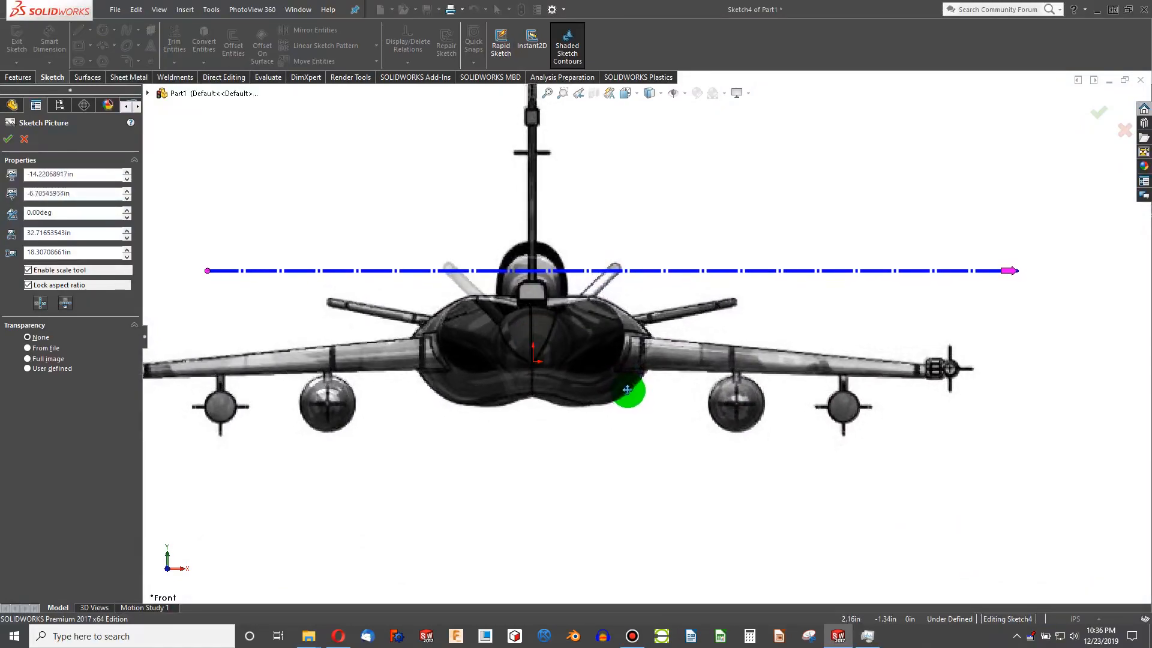
{"action": "scroll", "coordinate": [639, 416], "scroll_direction": "up", "scroll_amount": 3}
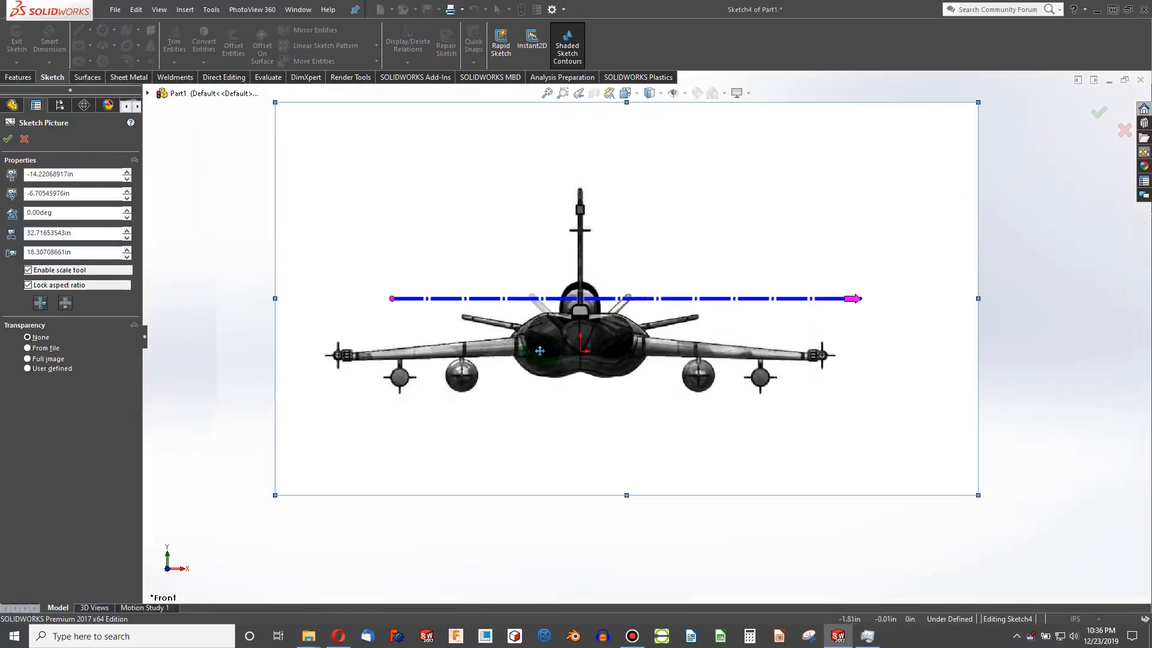
{"action": "scroll", "coordinate": [544, 358], "scroll_direction": "down", "scroll_amount": 2}
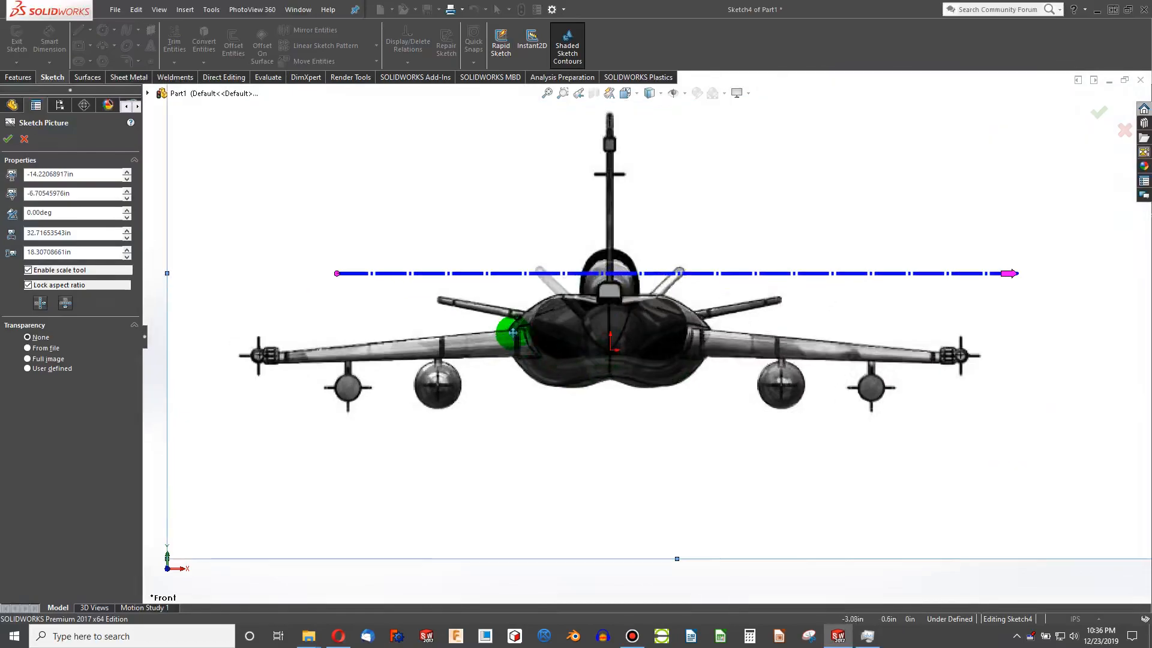
Set the rear-view picture's full image transparency to 0.7, accept it and close its sketch
{"action": "left_click", "coordinate": [28, 367]}
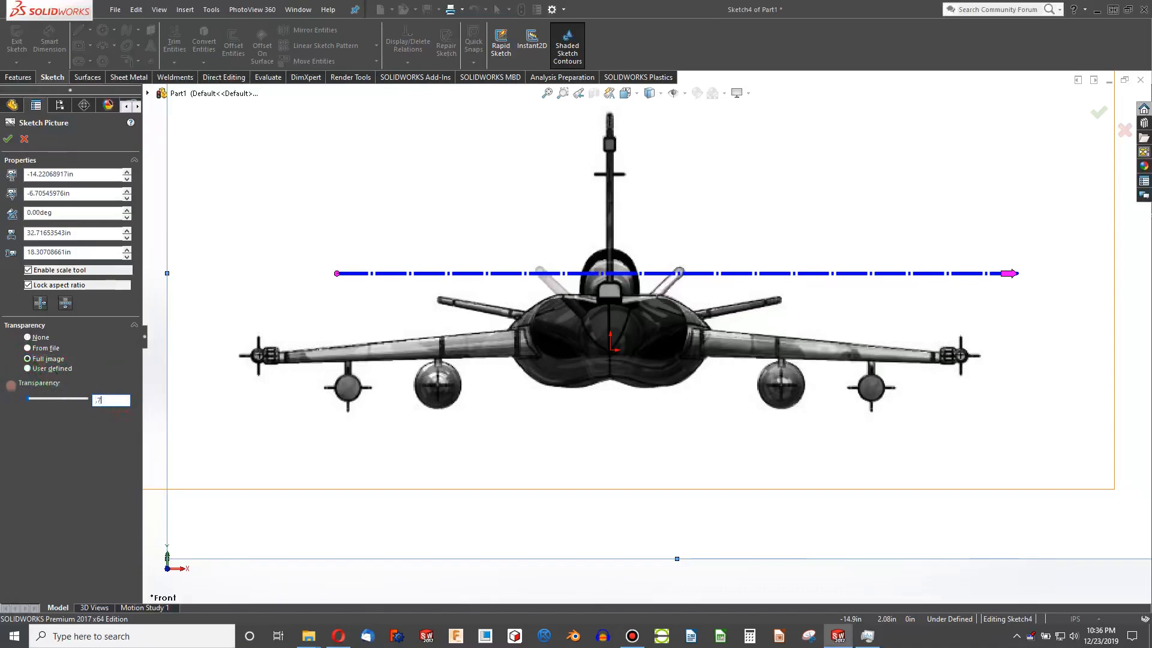
{"action": "left_click", "coordinate": [8, 138]}
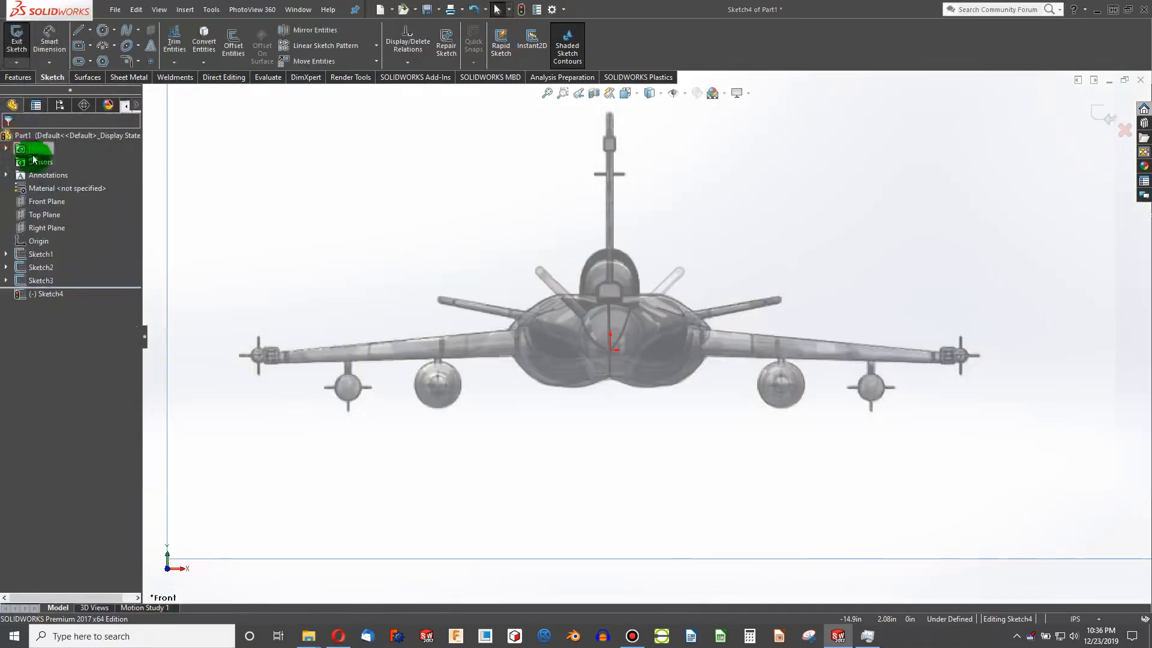
{"action": "left_click", "coordinate": [522, 10]}
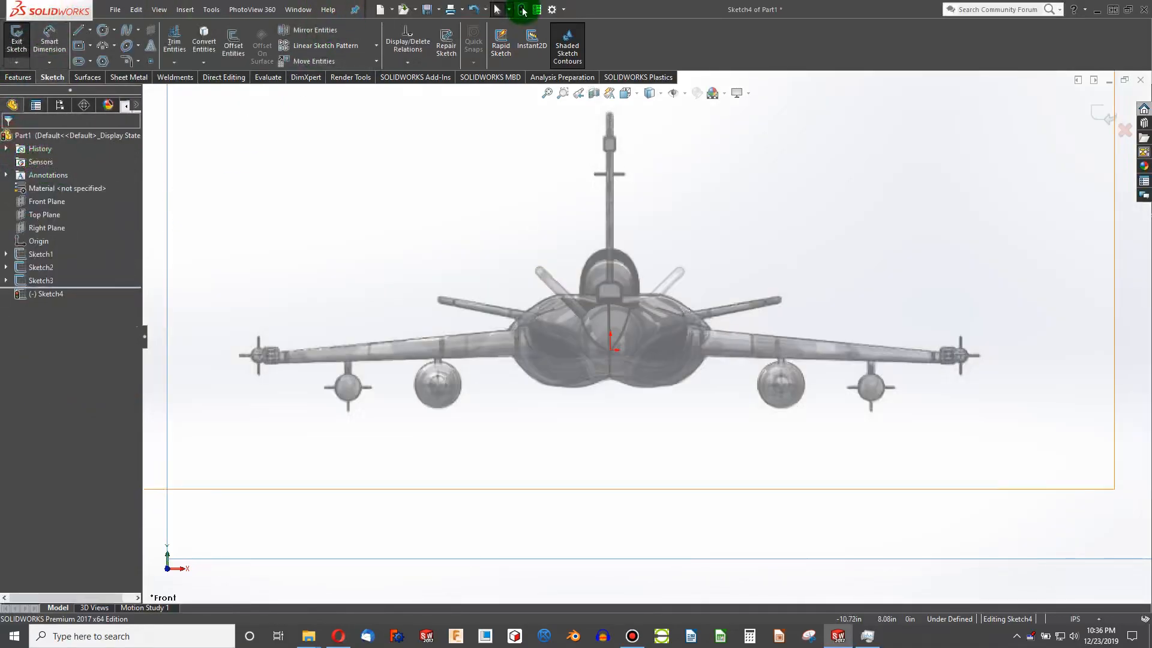
Rename the four picture sketches in order as Front View, Side View, Top View and Rear View
{"action": "left_click", "coordinate": [30, 256]}
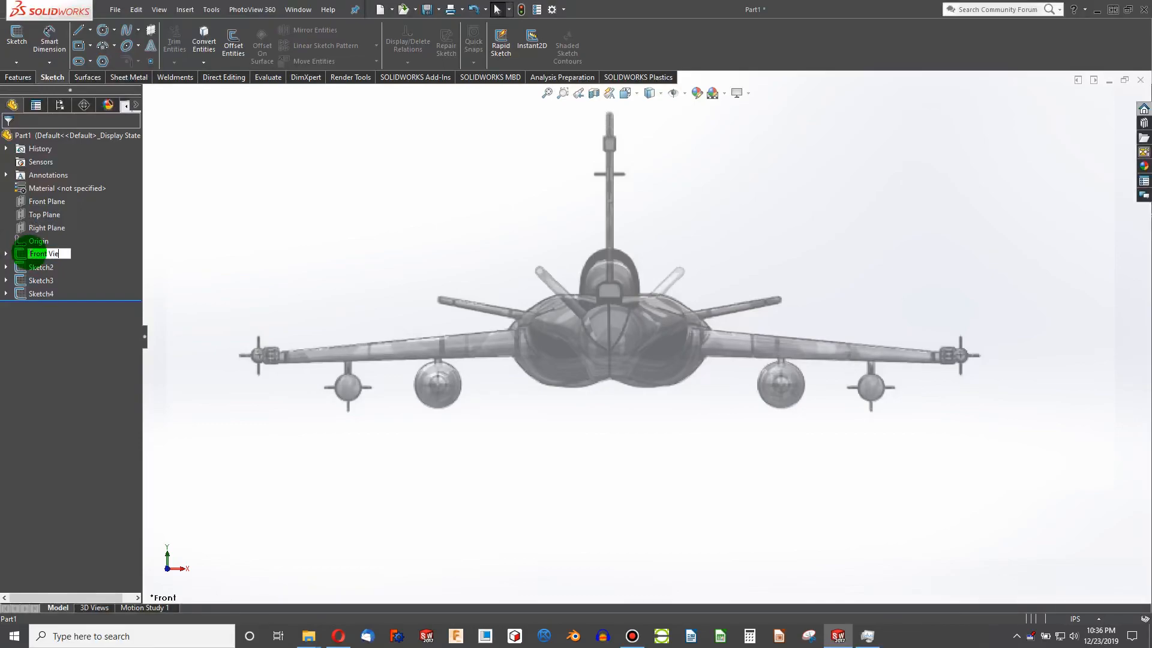
{"action": "left_click", "coordinate": [32, 268]}
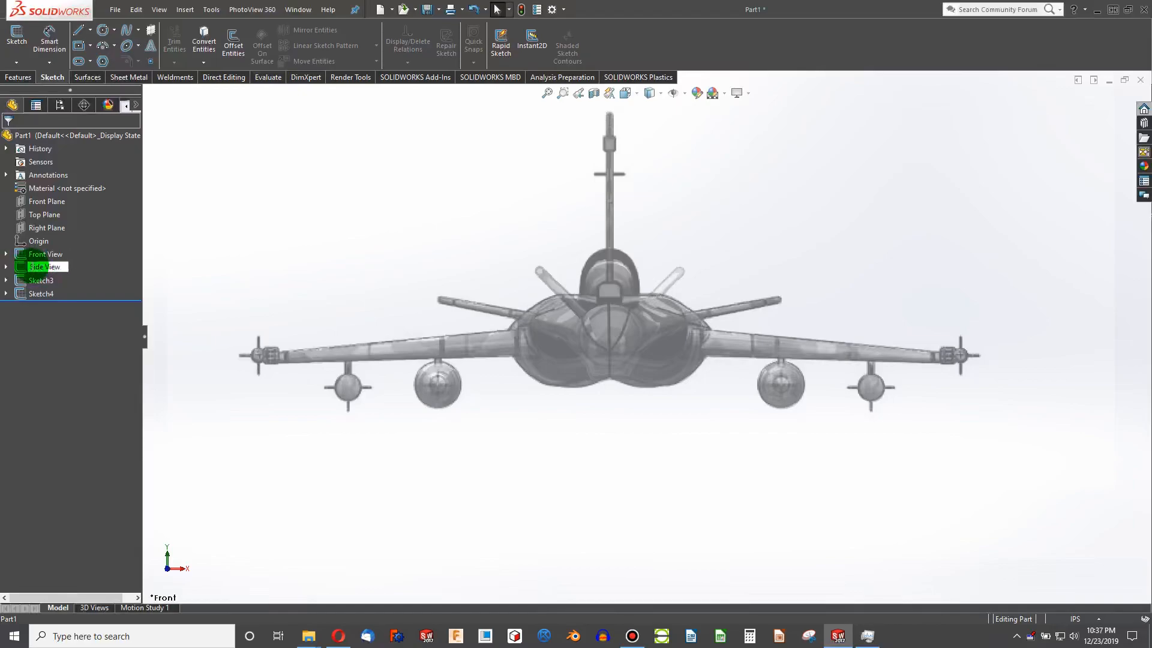
{"action": "left_click", "coordinate": [33, 280]}
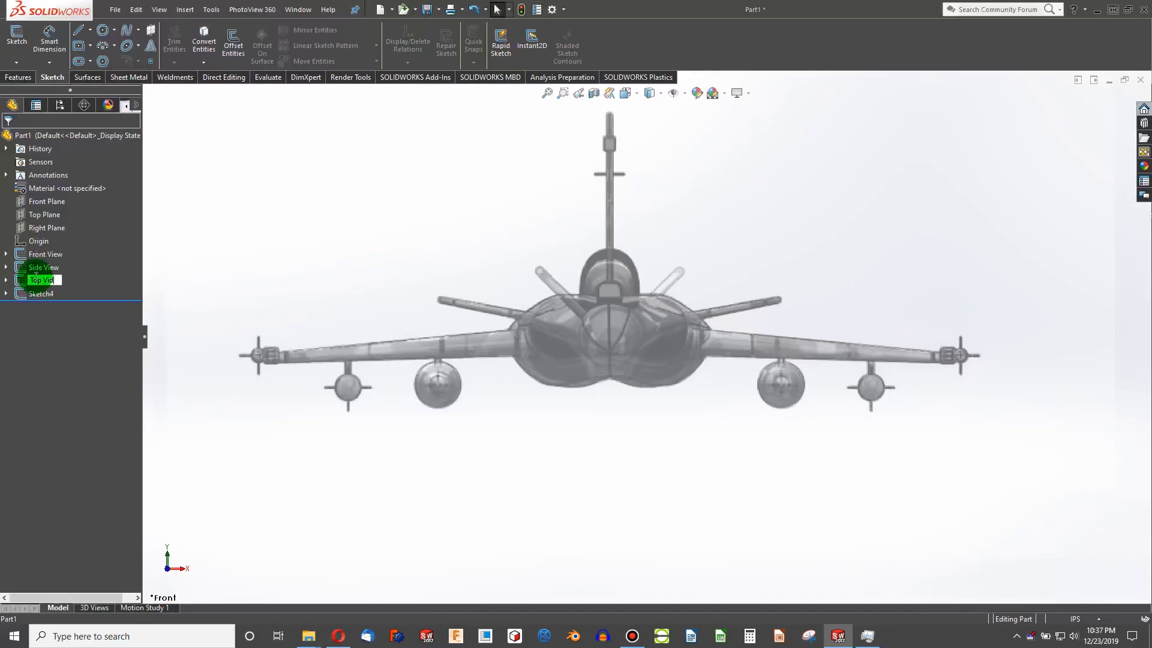
{"action": "left_click", "coordinate": [35, 294]}
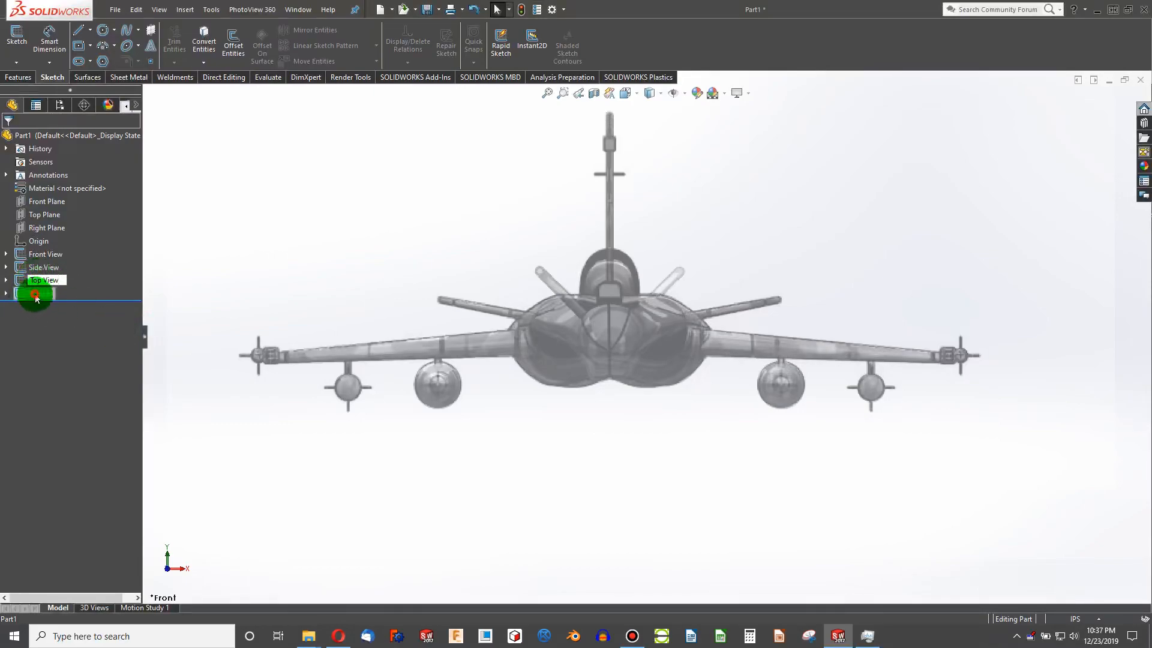
{"action": "left_click", "coordinate": [35, 294]}
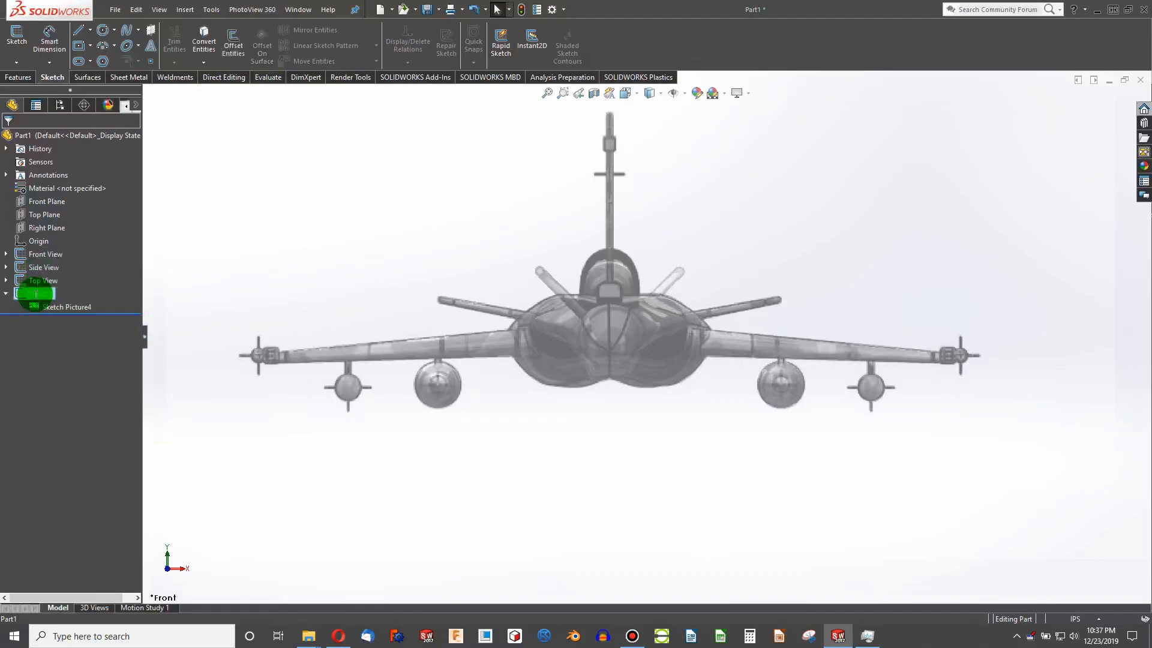
{"action": "left_click_drag", "start_coordinate": [57, 293], "coordinate": [13, 289]}
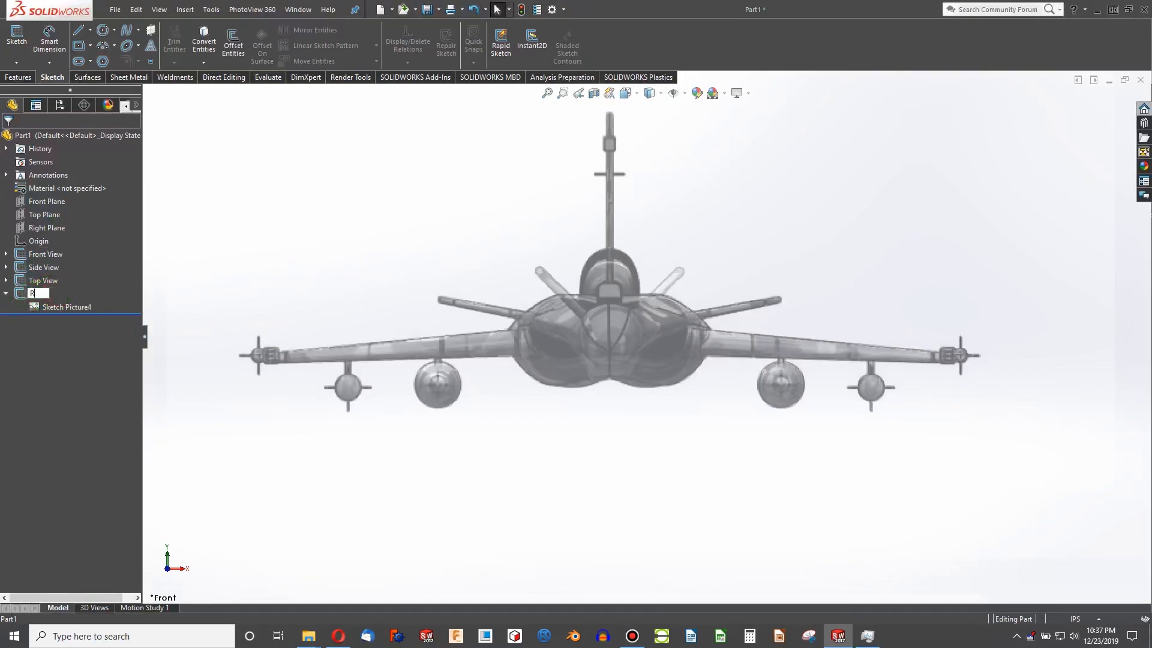
{"action": "left_click", "coordinate": [5, 295]}
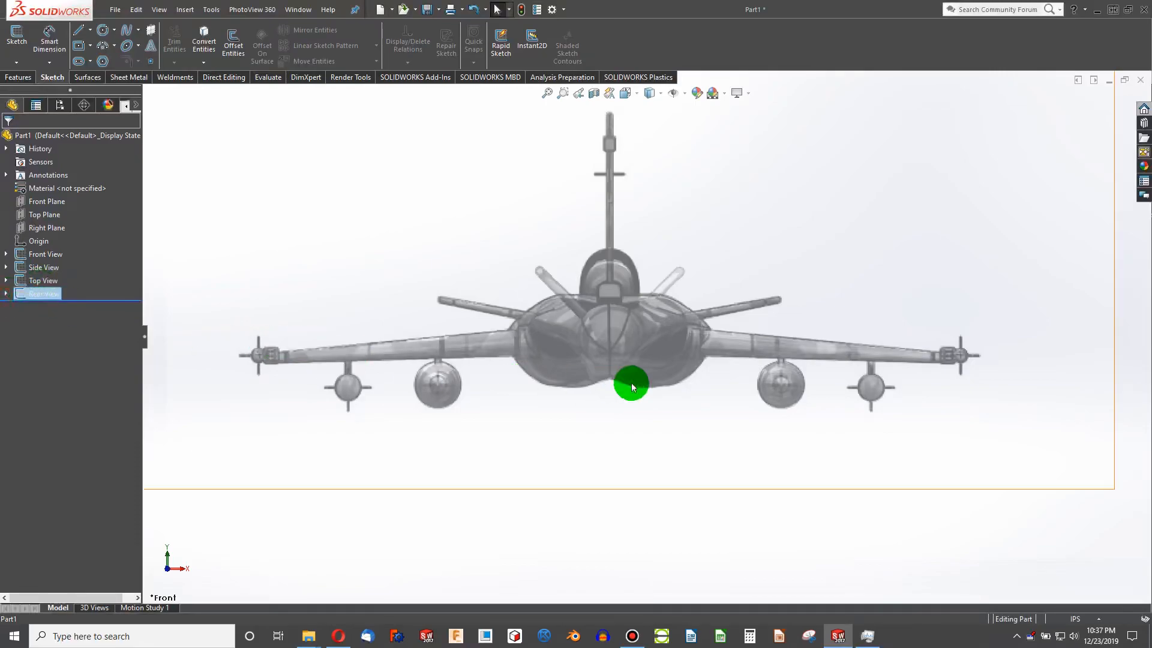
Hide the Rear View sketch so only the front, side and top pictures are displayed
{"action": "right_click", "coordinate": [44, 297]}
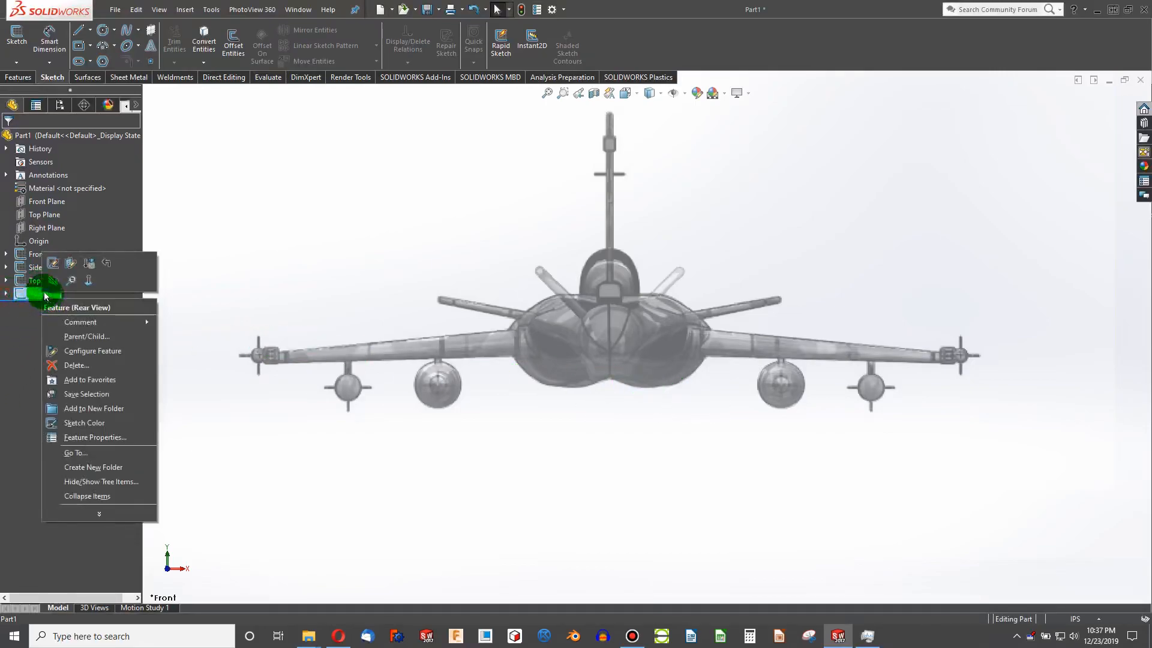
{"action": "left_click", "coordinate": [50, 286]}
{"action": "middle_click_drag", "start_coordinate": [337, 302], "coordinate": [558, 437]}
{"action": "scroll", "coordinate": [541, 417], "scroll_direction": "down", "scroll_amount": 3}
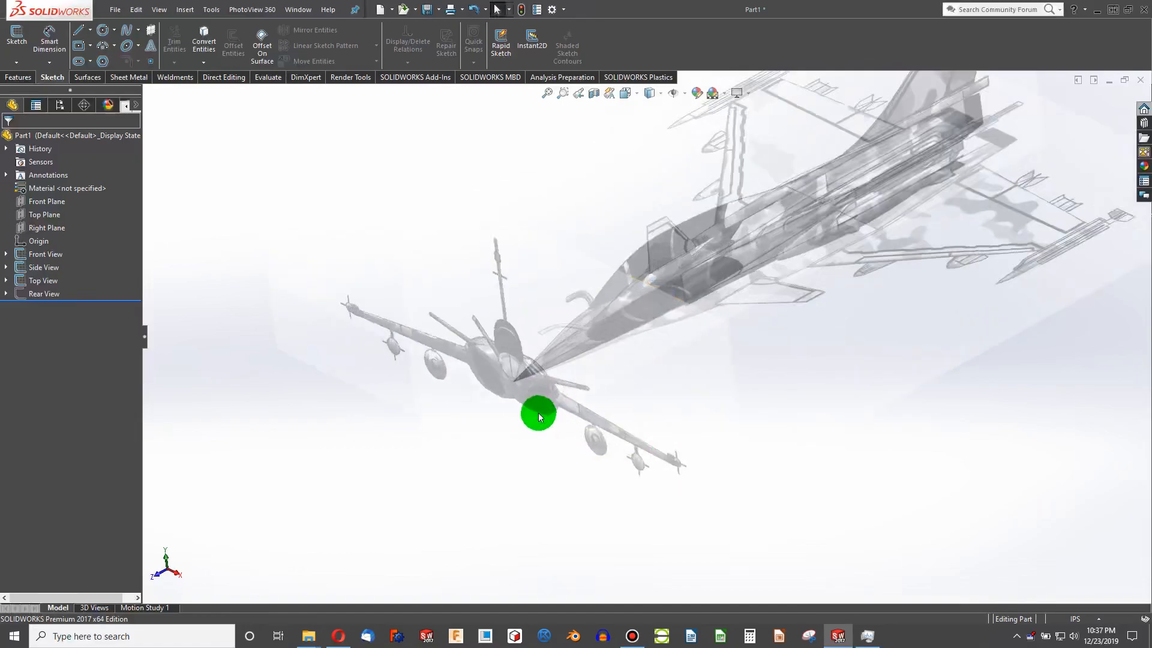
Sketch a point on the origin in a new Front Plane sketch and close the sketch
{"action": "left_click", "coordinate": [42, 202]}
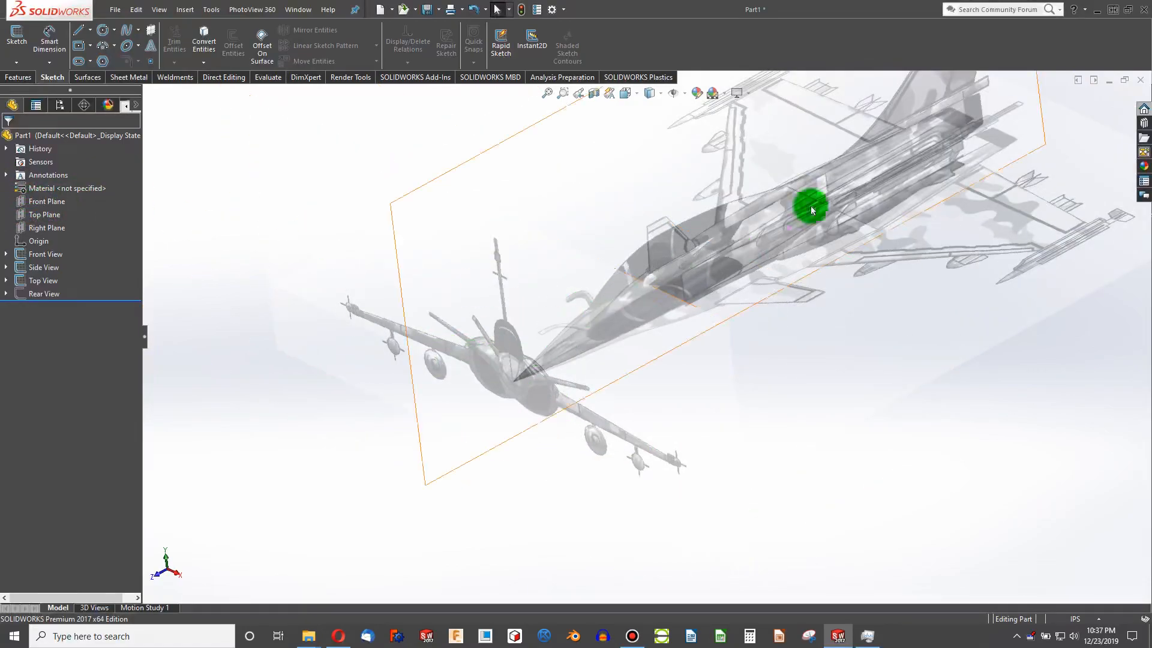
{"action": "left_click", "coordinate": [47, 201]}
{"action": "left_click", "coordinate": [14, 45]}
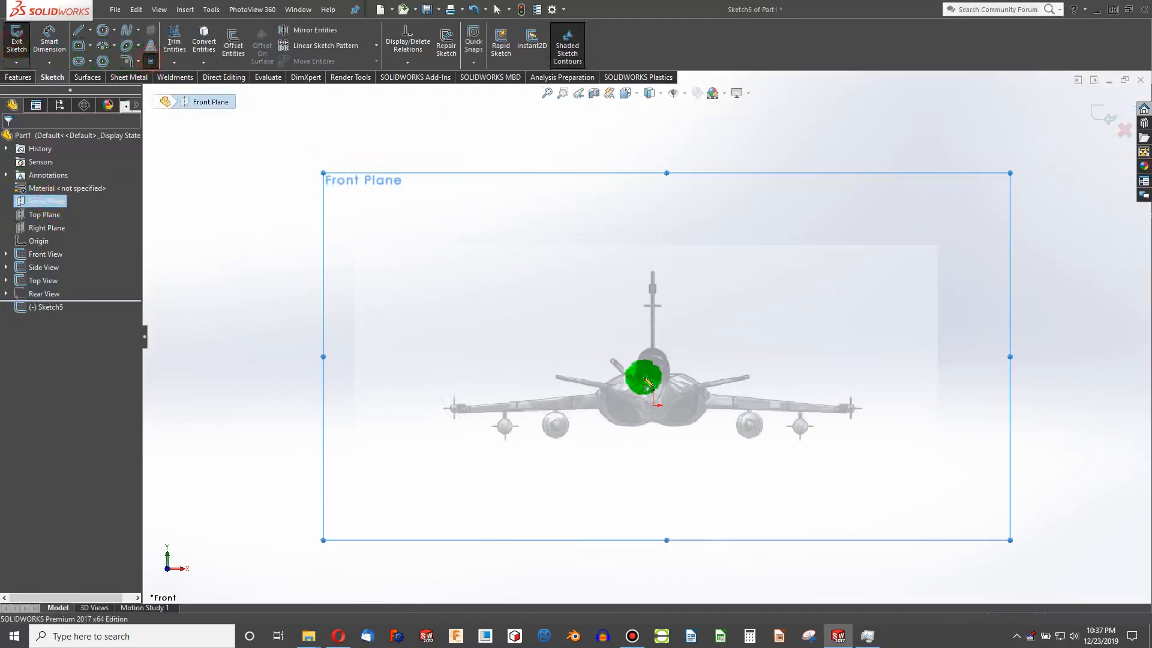
{"action": "scroll", "coordinate": [630, 363], "scroll_direction": "down", "scroll_amount": 8}
{"action": "left_click", "coordinate": [561, 363]}
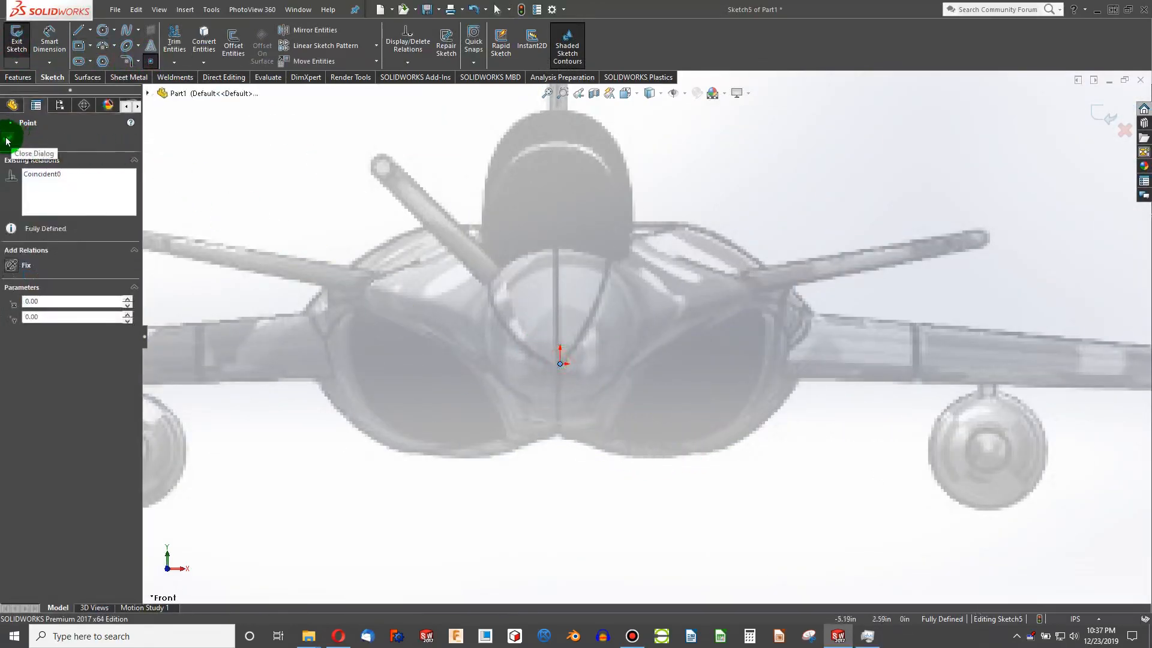
{"action": "left_click", "coordinate": [8, 139]}
{"action": "scroll", "coordinate": [742, 384], "scroll_direction": "up", "scroll_amount": 2}
{"action": "middle_click_drag", "start_coordinate": [741, 373], "coordinate": [221, 196]}
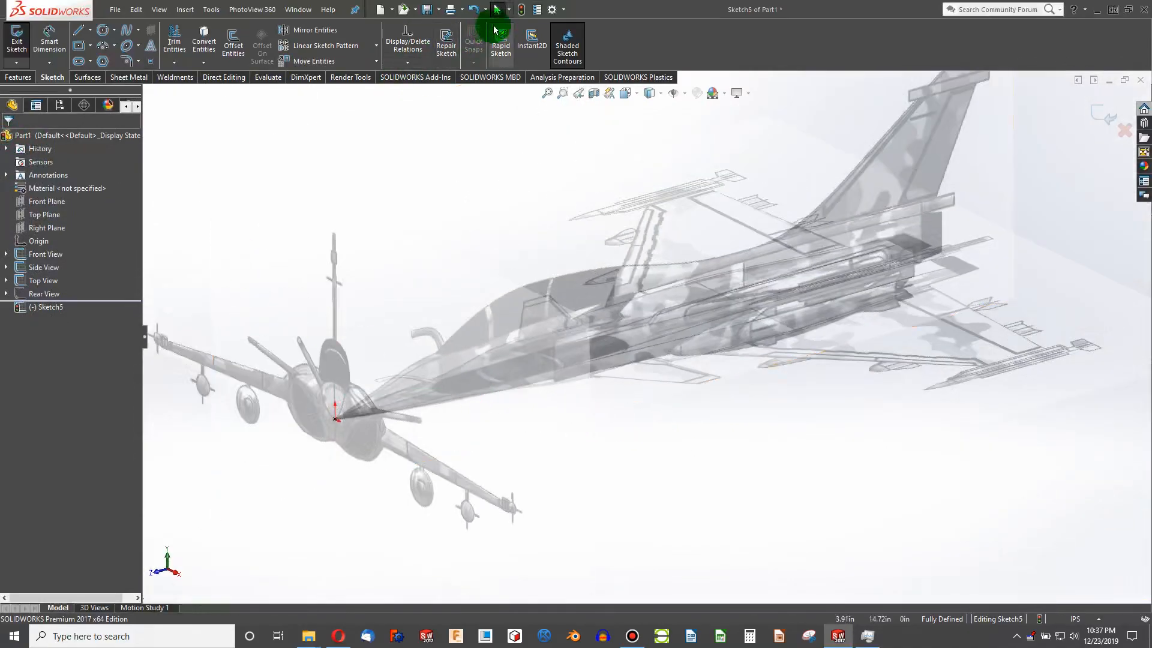
{"action": "left_click", "coordinate": [520, 9]}
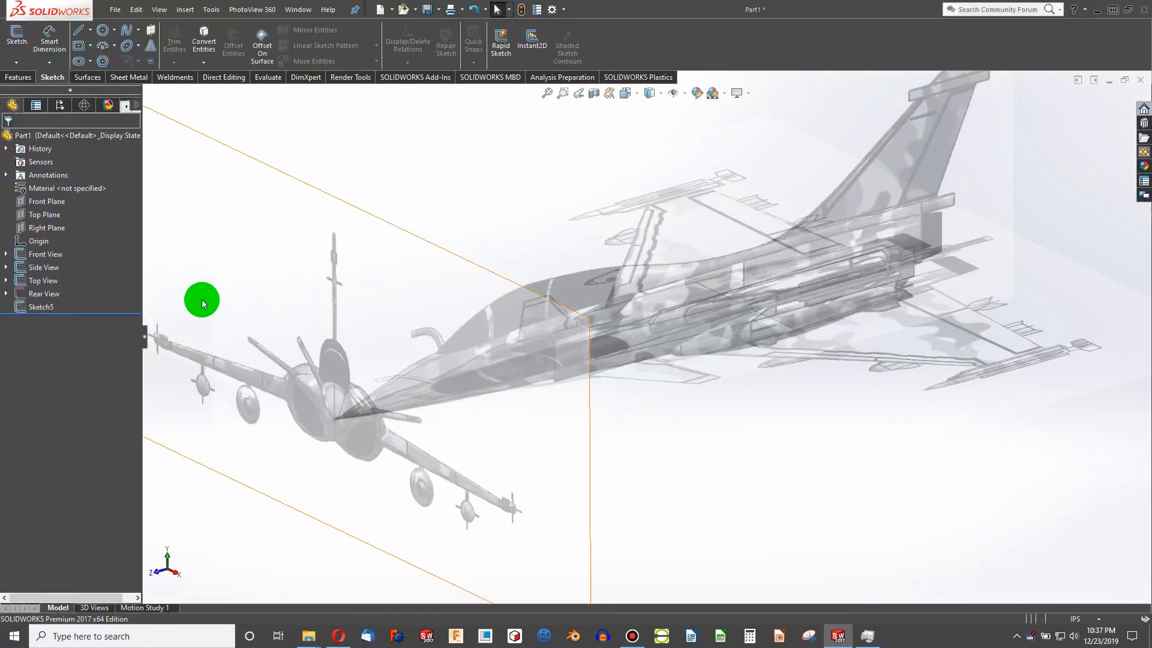
Define a reference plane parallel to the Front Plane, with the offset flipped toward the fuselage and set to 8.20 in
{"action": "scroll", "coordinate": [184, 148], "scroll_direction": "up", "scroll_amount": 4}
{"action": "middle_click_drag", "start_coordinate": [840, 480], "coordinate": [727, 370]}
{"action": "scroll", "coordinate": [572, 335], "scroll_direction": "down", "scroll_amount": 3}
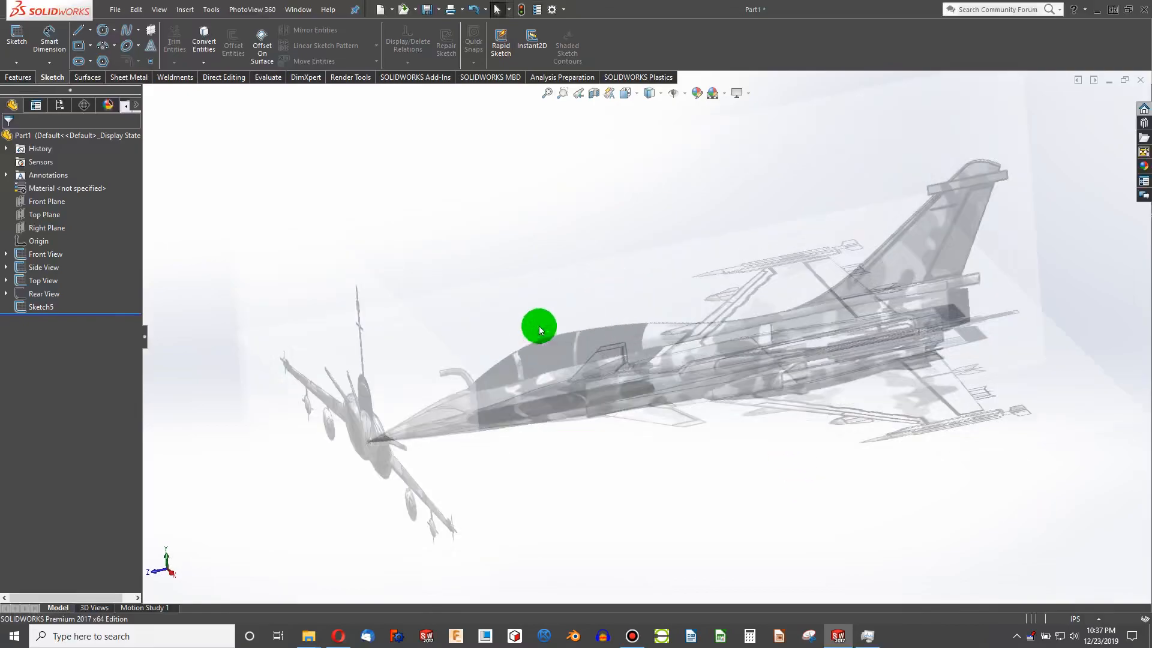
{"action": "left_click", "coordinate": [19, 78]}
{"action": "left_click", "coordinate": [480, 44]}
{"action": "left_click", "coordinate": [498, 77]}
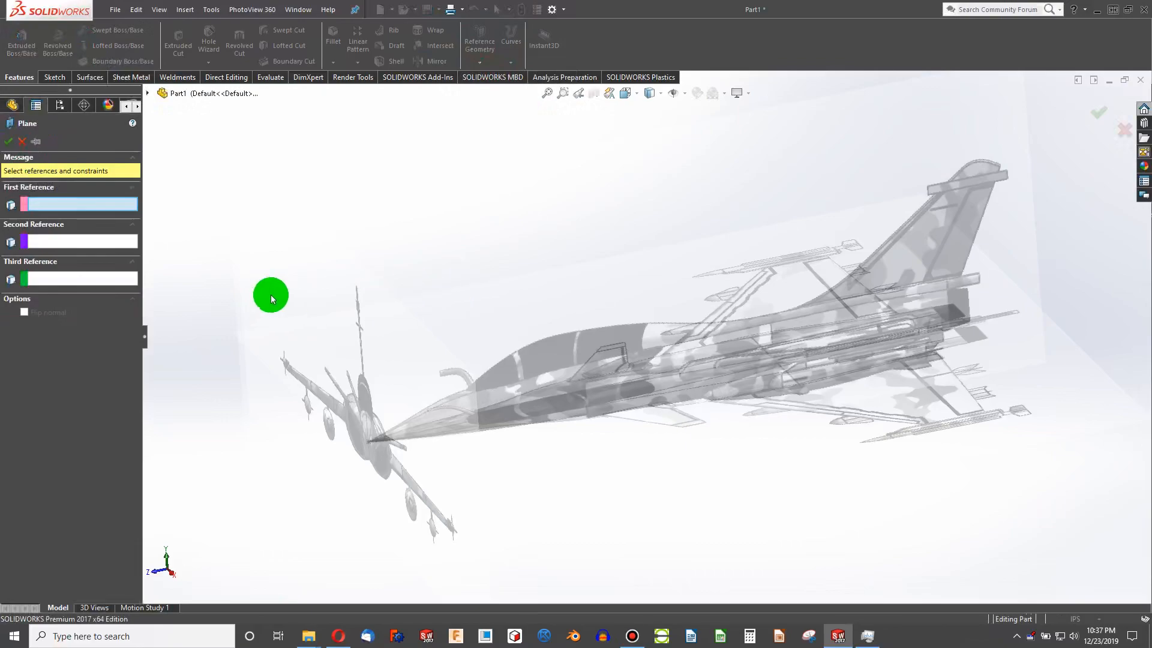
{"action": "left_click", "coordinate": [147, 93]}
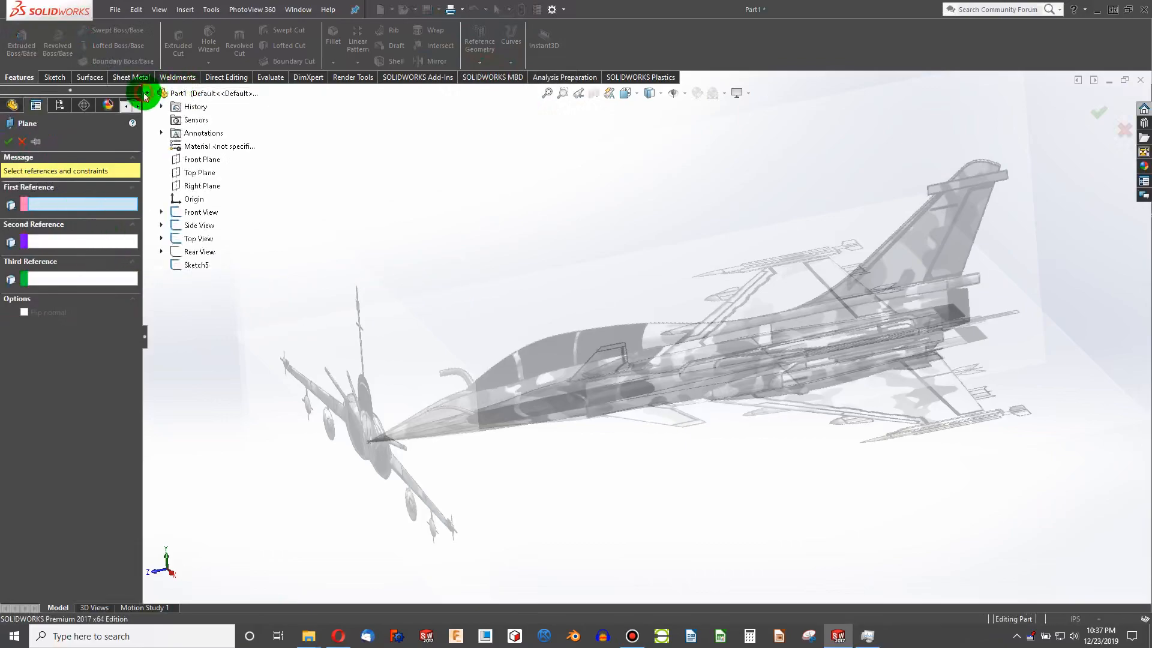
{"action": "left_click", "coordinate": [180, 157]}
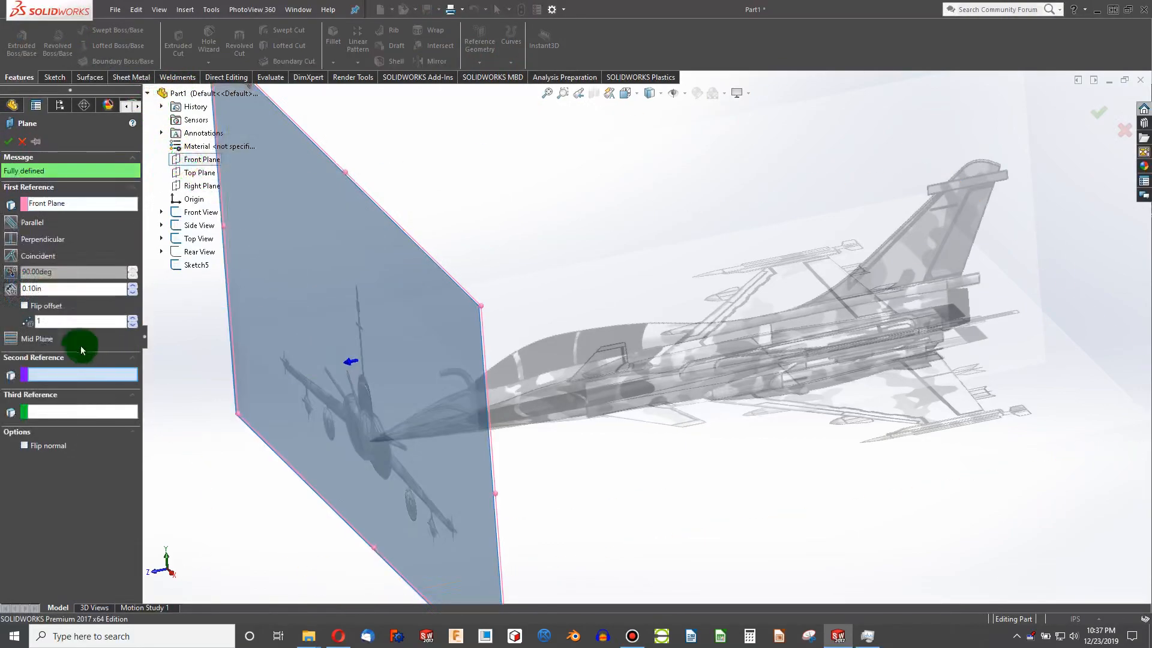
{"action": "left_click", "coordinate": [25, 306]}
{"action": "left_click", "coordinate": [133, 285]}
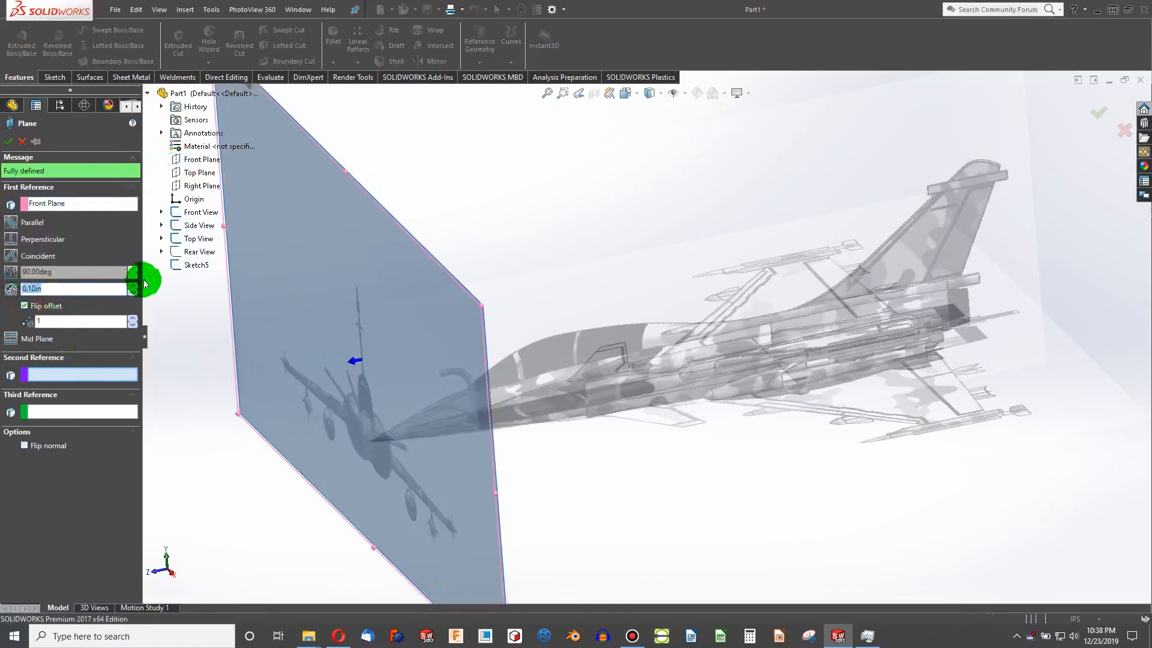
{"action": "left_click_drag", "start_coordinate": [133, 286], "coordinate": [167, 268]}
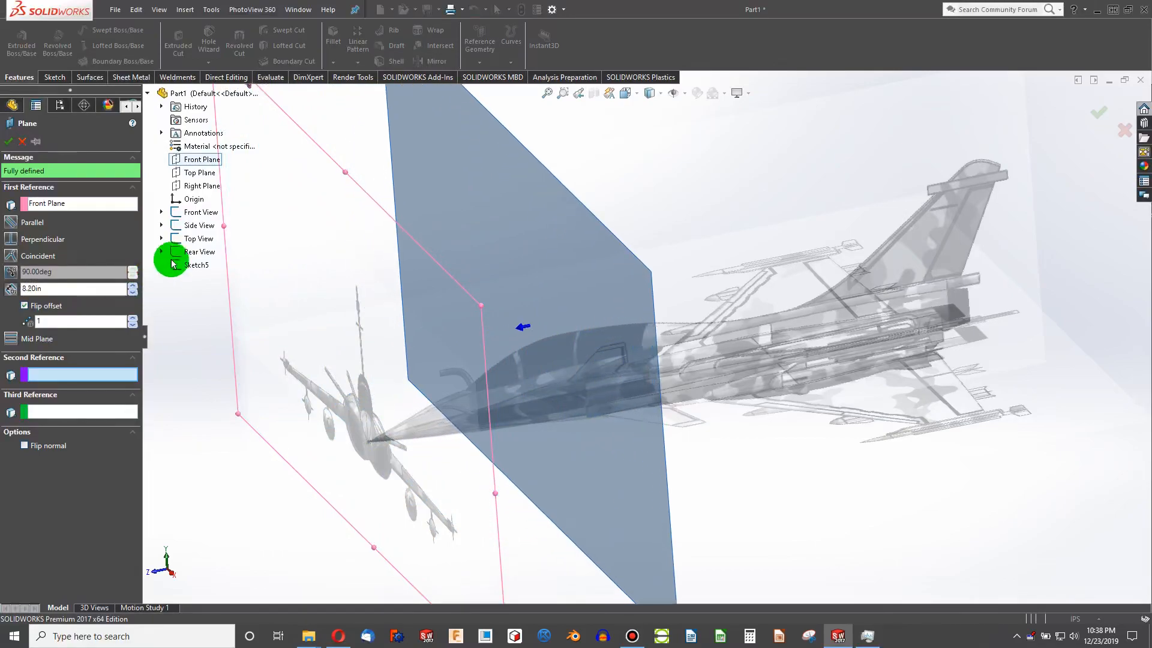
Set the new plane's offset to 9.70 in, between the canopy frame and the air intake in side view, and accept it
{"action": "key", "text": "ctrl+1"}
{"action": "key", "text": "ctrl+2"}
{"action": "key", "text": "ctrl+3"}
{"action": "key", "text": "ctrl+4"}
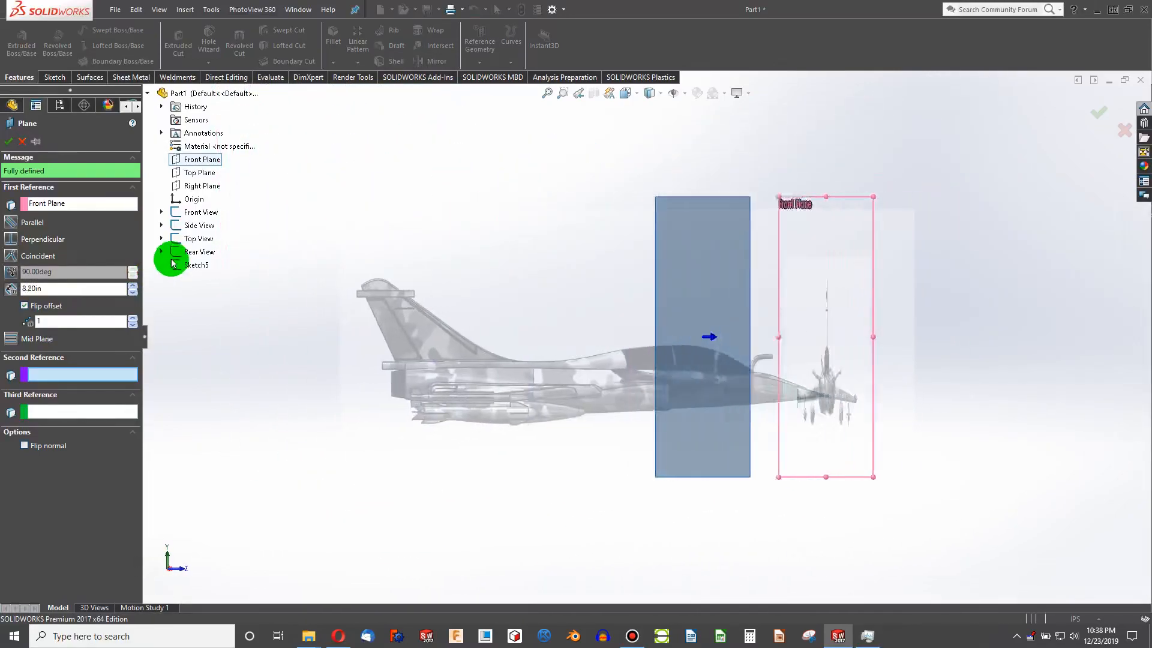
{"action": "scroll", "coordinate": [535, 360], "scroll_direction": "down", "scroll_amount": 2}
{"action": "scroll", "coordinate": [735, 378], "scroll_direction": "down", "scroll_amount": 2}
{"action": "scroll", "coordinate": [413, 386], "scroll_direction": "down", "scroll_amount": 2}
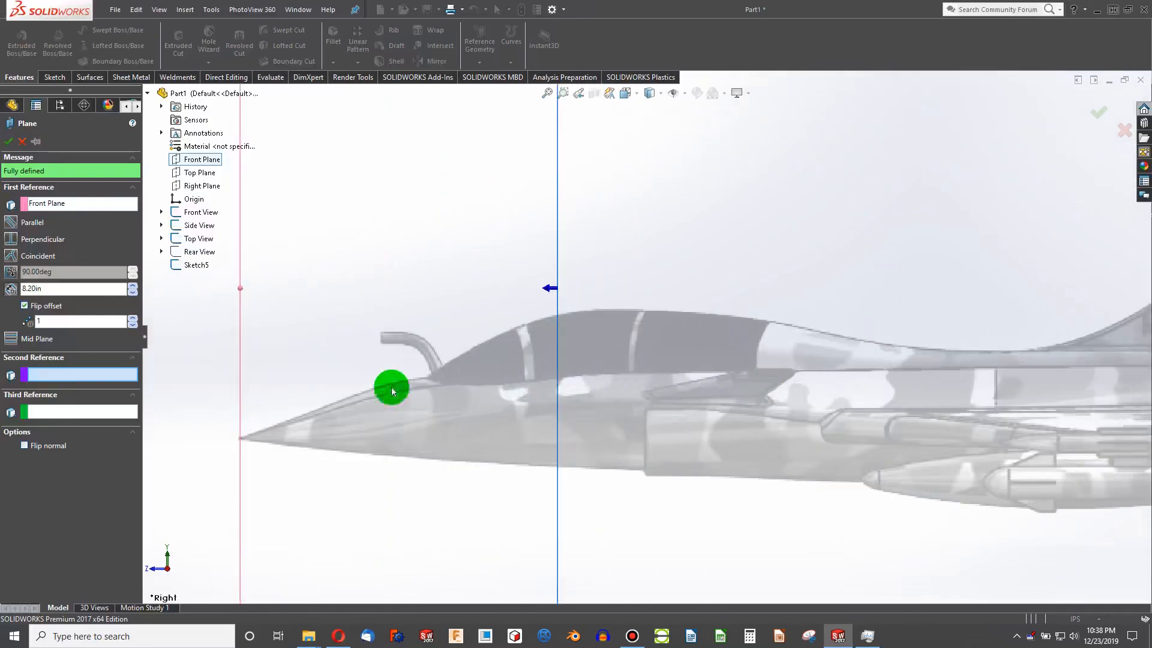
{"action": "left_click", "coordinate": [132, 288]}
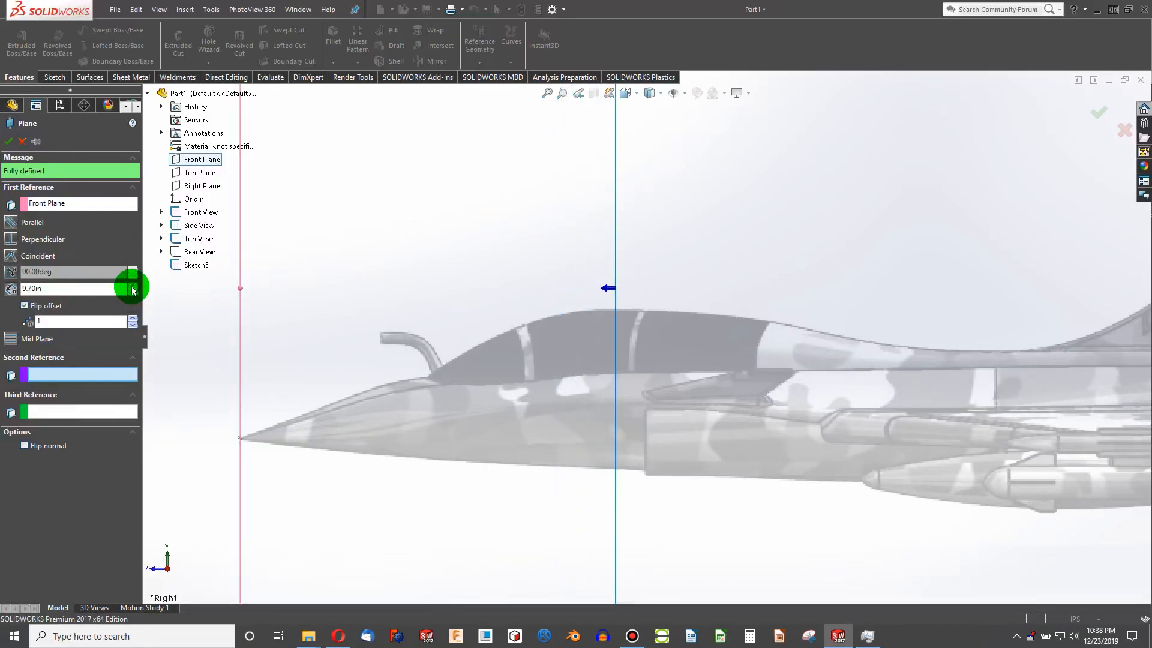
{"action": "left_click", "coordinate": [9, 144]}
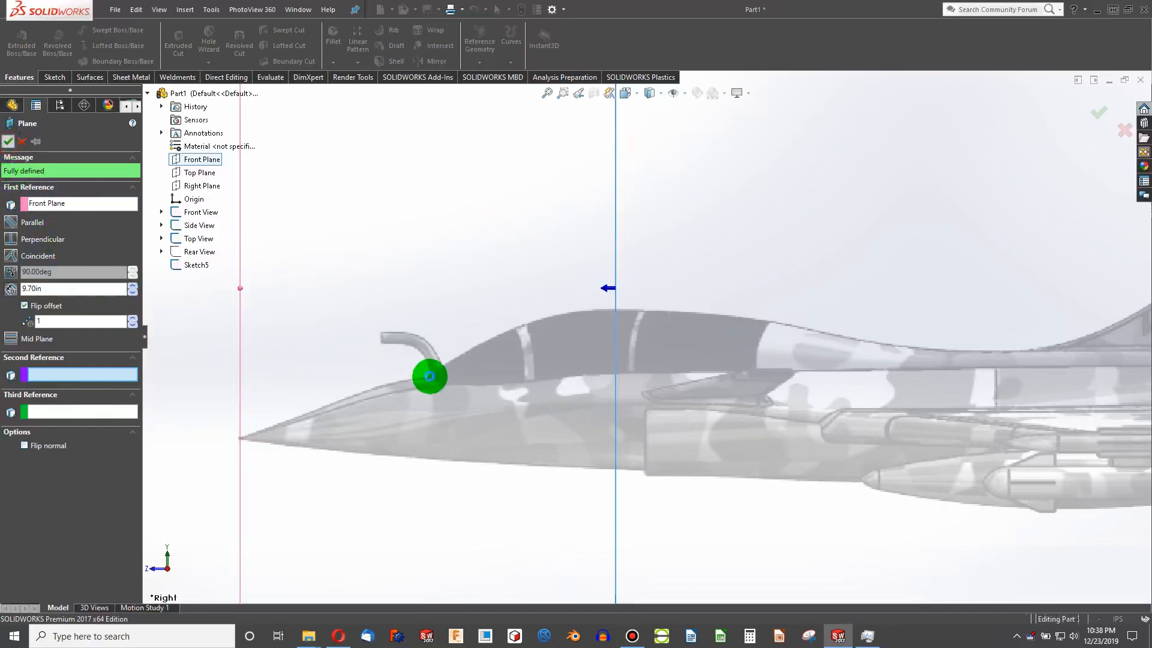
Start a new sketch on the offset reference plane, Plane1
{"action": "middle_click_drag", "start_coordinate": [452, 371], "coordinate": [529, 418]}
{"action": "scroll", "coordinate": [529, 418], "scroll_direction": "up", "scroll_amount": 3}
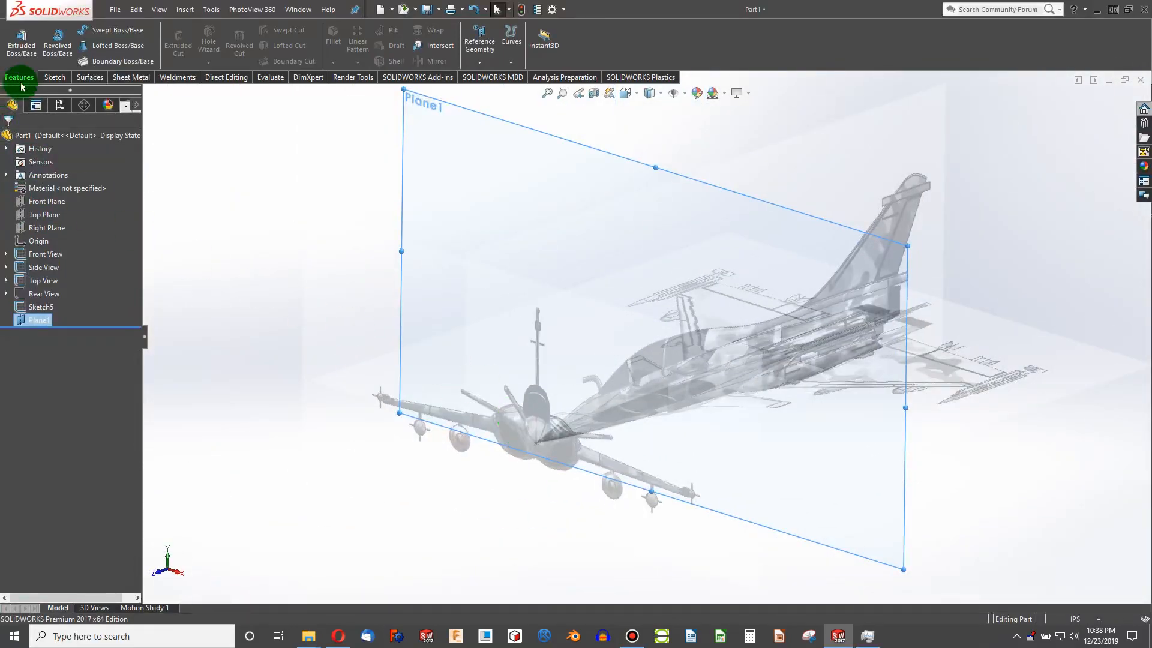
{"action": "left_click", "coordinate": [54, 77]}
{"action": "left_click", "coordinate": [18, 38]}
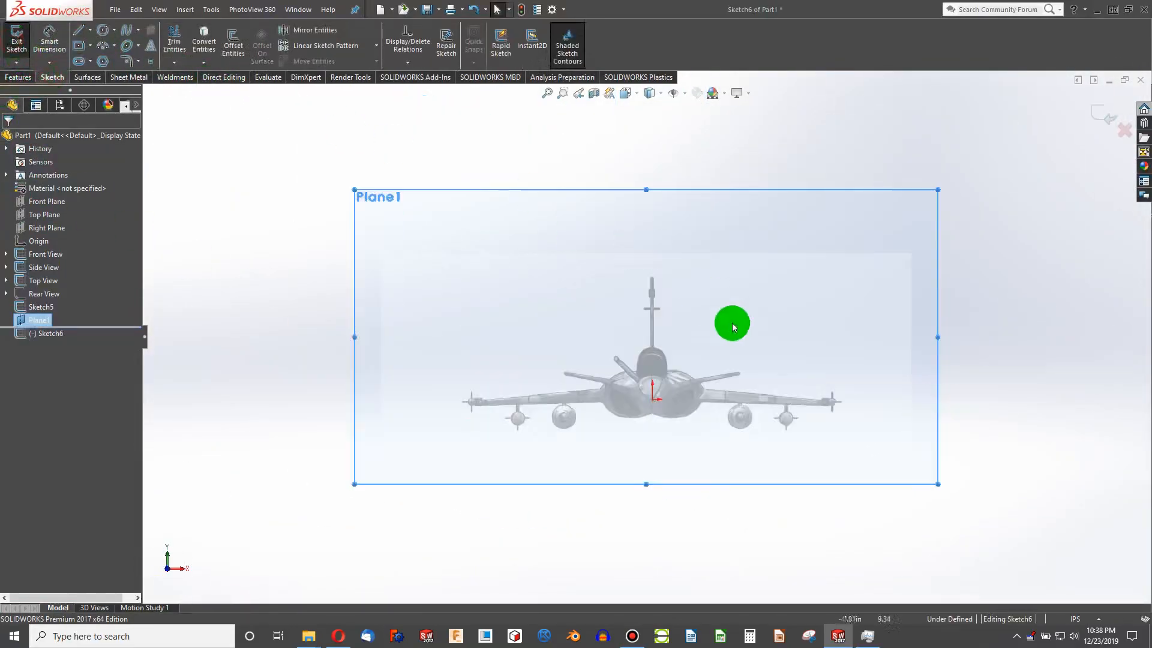
{"action": "scroll", "coordinate": [657, 365], "scroll_direction": "down", "scroll_amount": 5}
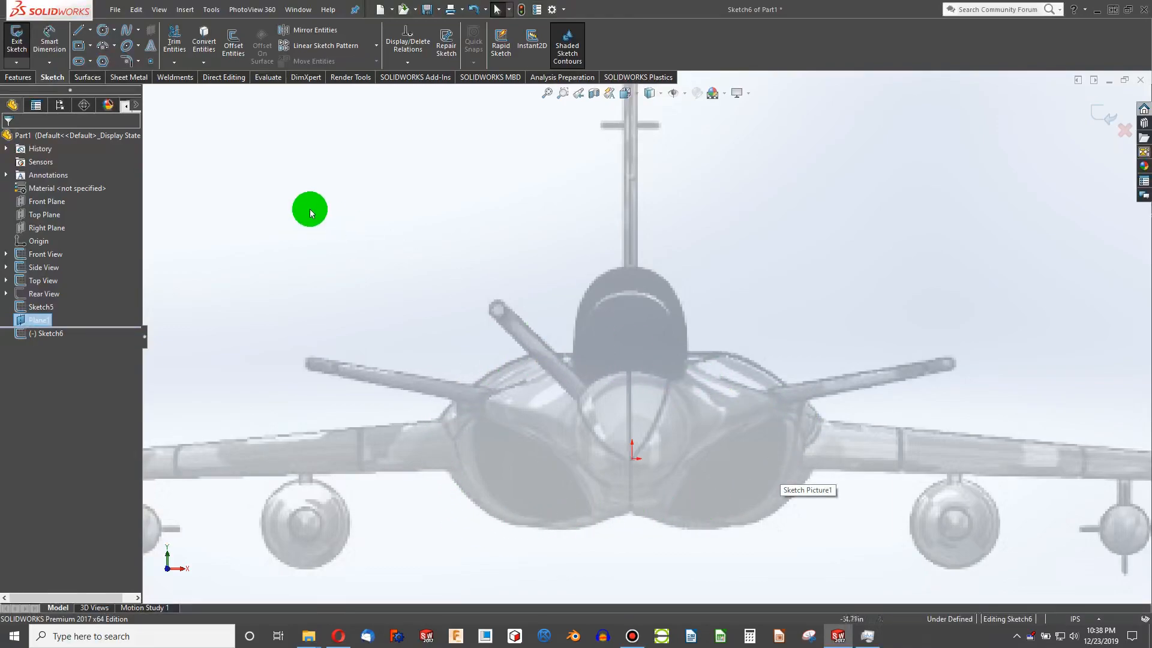
Sketch a two-point spline from the centreline above the nose to the air intake's upper edge, at about X 2.29, Y 0.83 in
{"action": "left_click", "coordinate": [126, 30]}
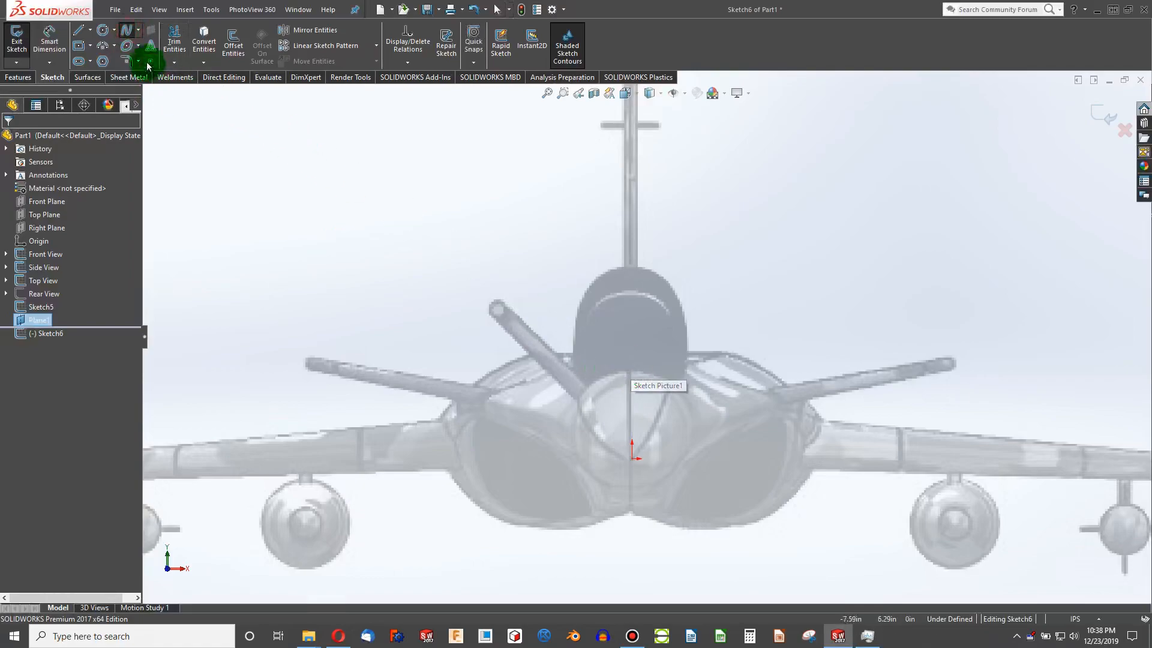
{"action": "left_click", "coordinate": [138, 30]}
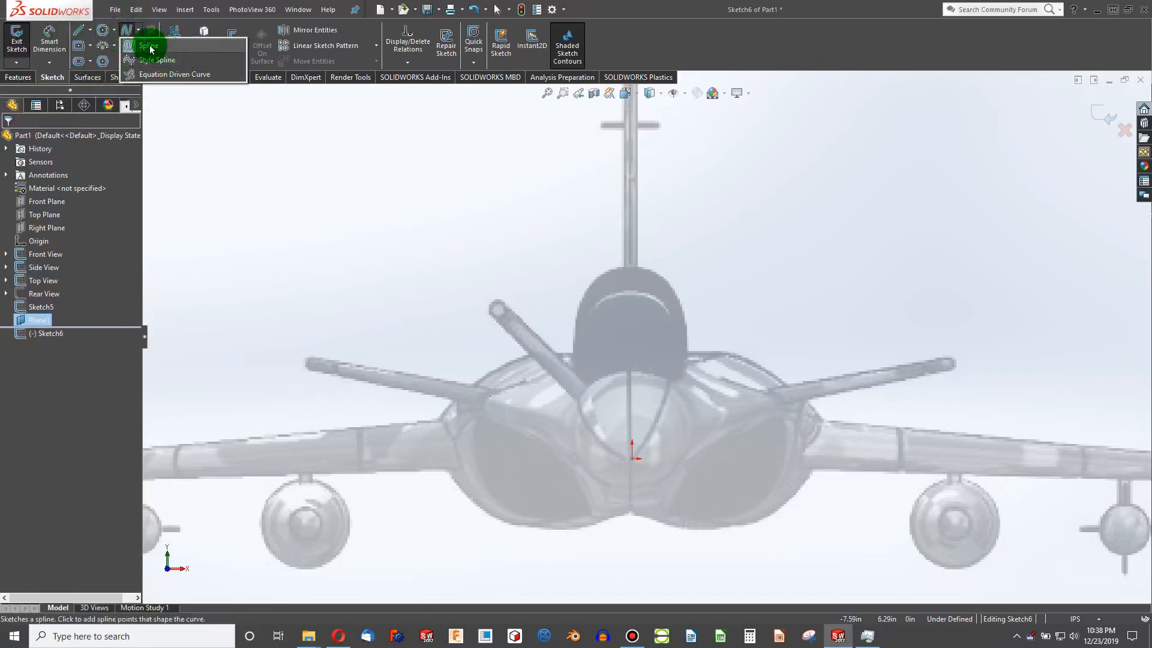
{"action": "left_click", "coordinate": [149, 47]}
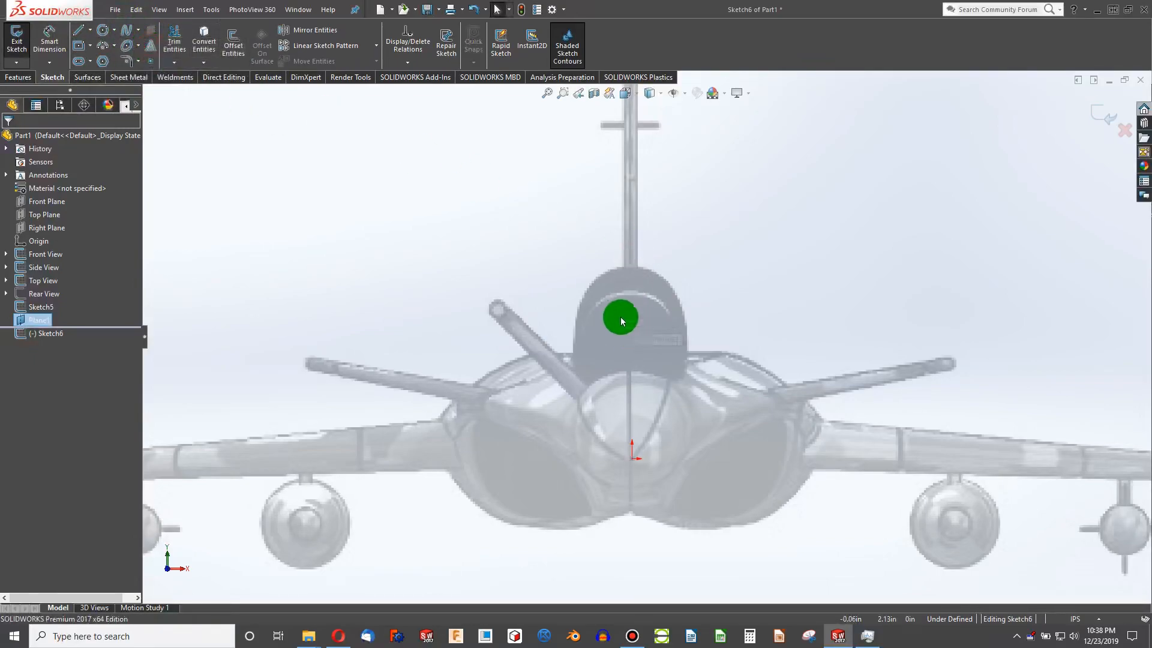
{"action": "left_click", "coordinate": [126, 30]}
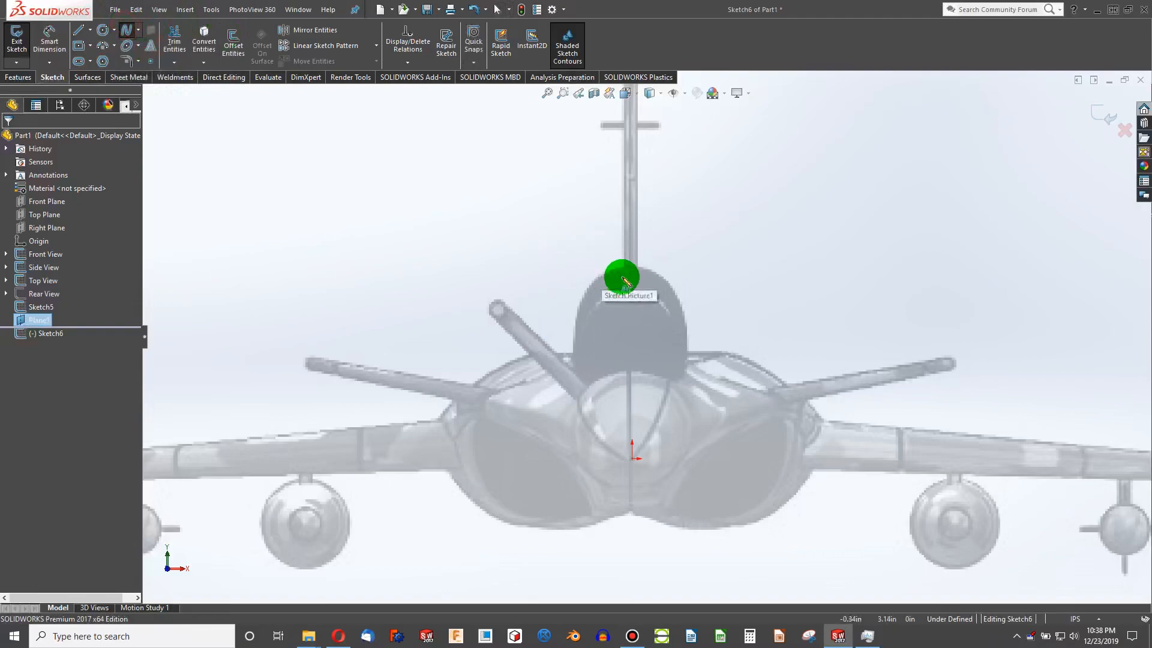
{"action": "left_click", "coordinate": [638, 372]}
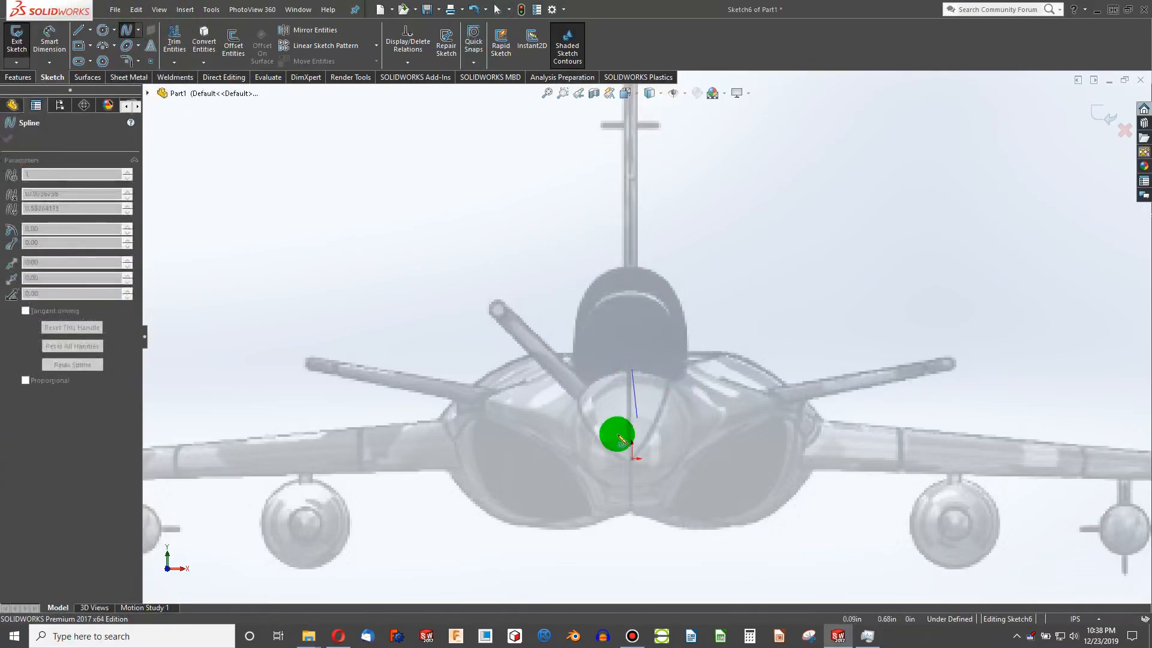
{"action": "left_click", "coordinate": [770, 412]}
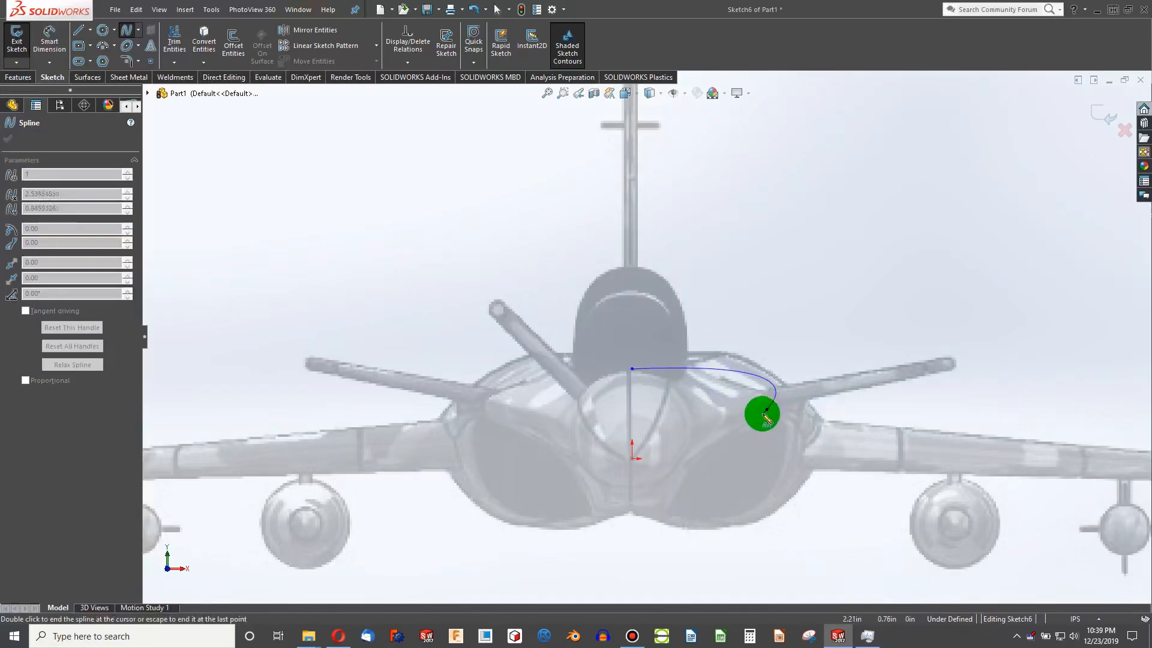
{"action": "key", "text": "Escape"}
Bow the spline upward and add a Horizontal relation to its tangent handle at the centreline end
{"action": "scroll", "coordinate": [696, 396], "scroll_direction": "up", "scroll_amount": 2}
{"action": "scroll", "coordinate": [683, 390], "scroll_direction": "down", "scroll_amount": 8}
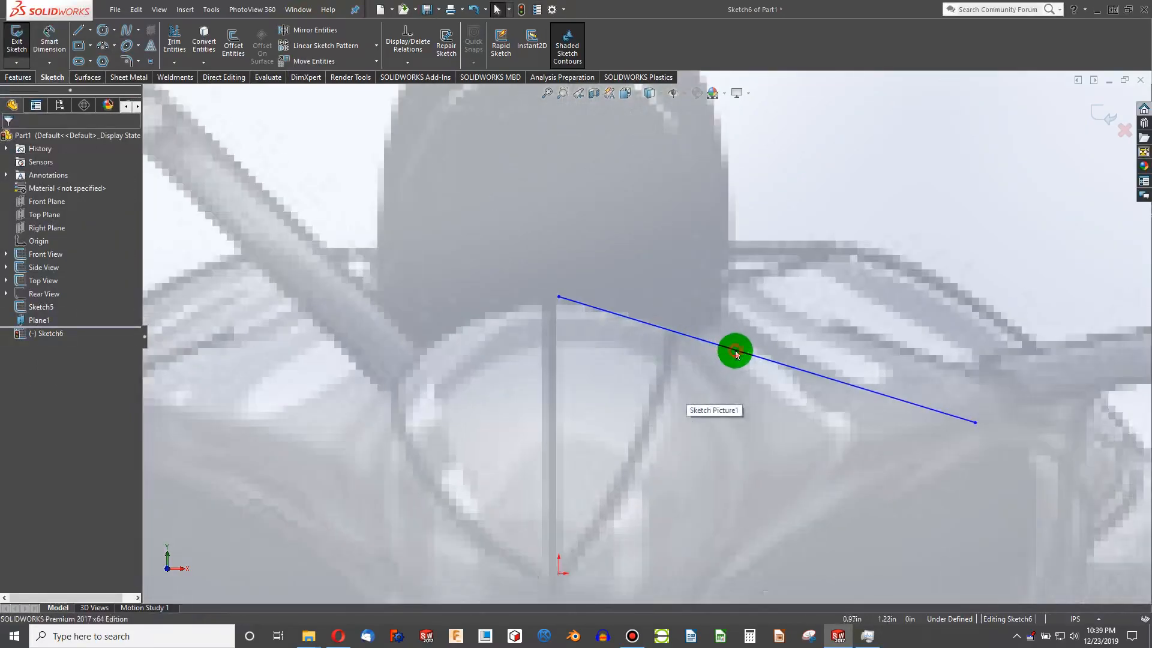
{"action": "left_click", "coordinate": [726, 345]}
{"action": "left_click_drag", "start_coordinate": [723, 343], "coordinate": [696, 292]}
{"action": "left_click", "coordinate": [14, 270]}
{"action": "scroll", "coordinate": [543, 372], "scroll_direction": "down", "scroll_amount": 2}
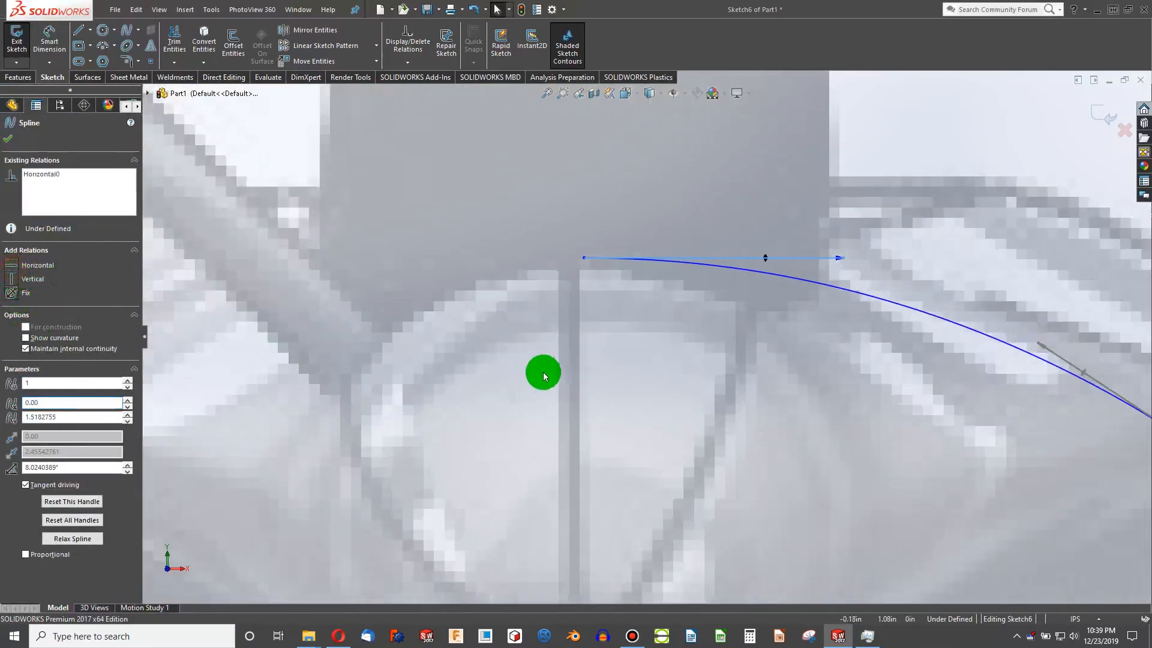
Add a Vertical relation between the spline's upper start point and the origin
{"action": "left_click", "coordinate": [583, 259]}
{"action": "scroll", "coordinate": [585, 264], "scroll_direction": "up", "scroll_amount": 4}
{"action": "left_click", "coordinate": [615, 493], "text": "ctrl"}
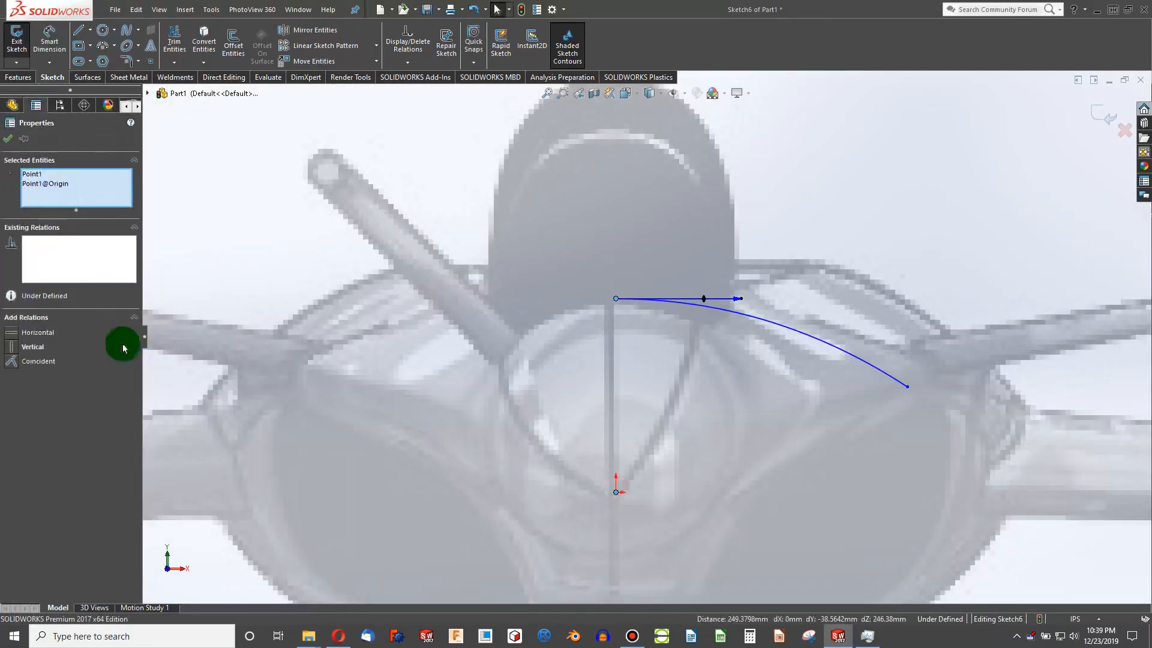
{"action": "left_click", "coordinate": [538, 338]}
{"action": "scroll", "coordinate": [595, 383], "scroll_direction": "up", "scroll_amount": 2}
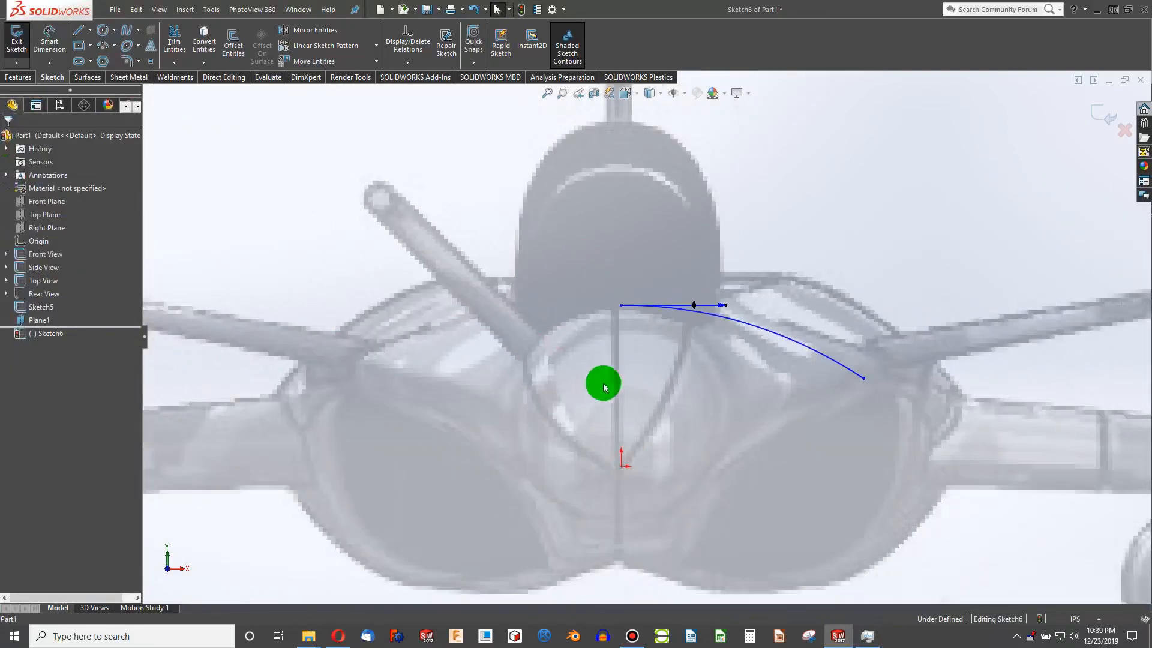
Sketch a short spline from the first spline's outer end down and inward to about X 2.17, Y 0.62 in
{"action": "scroll", "coordinate": [596, 383], "scroll_direction": "up", "scroll_amount": 2}
{"action": "scroll", "coordinate": [816, 336], "scroll_direction": "down", "scroll_amount": 3}
{"action": "left_click", "coordinate": [125, 32]}
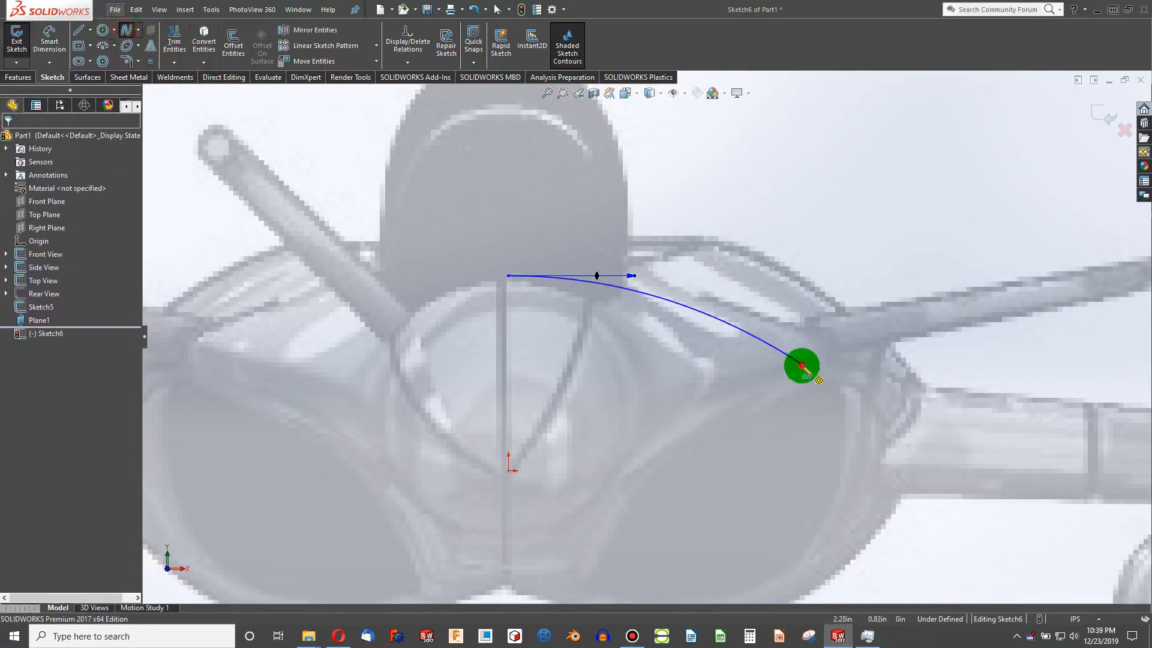
{"action": "left_click", "coordinate": [802, 365]}
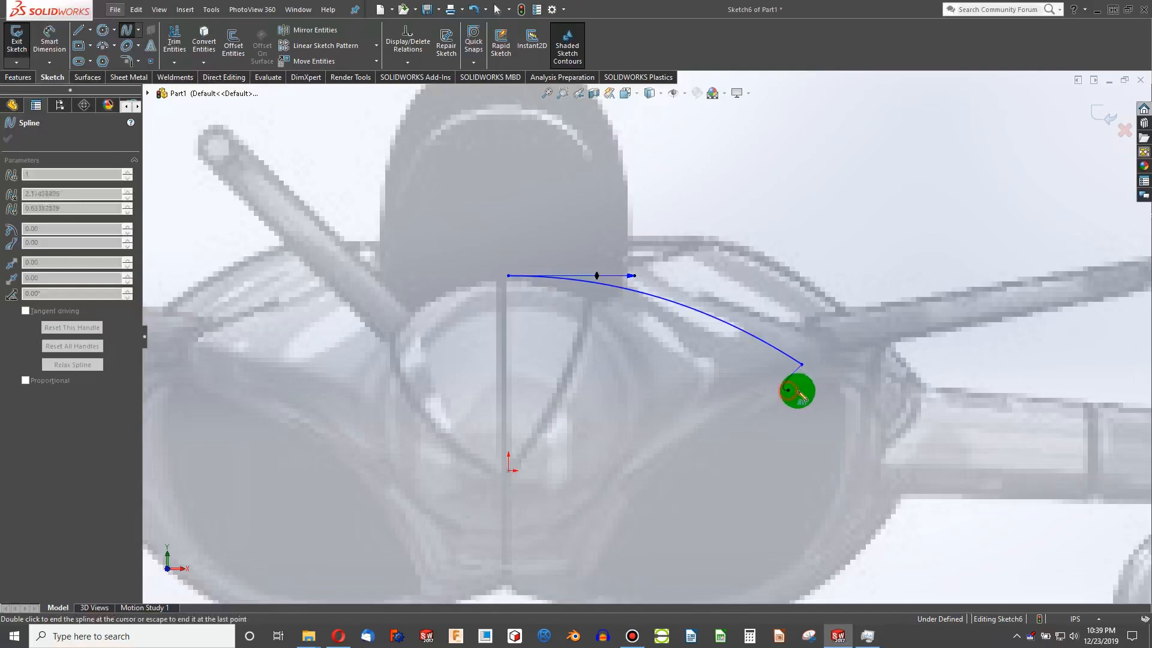
{"action": "left_click", "coordinate": [789, 391]}
{"action": "double_click", "coordinate": [796, 379]}
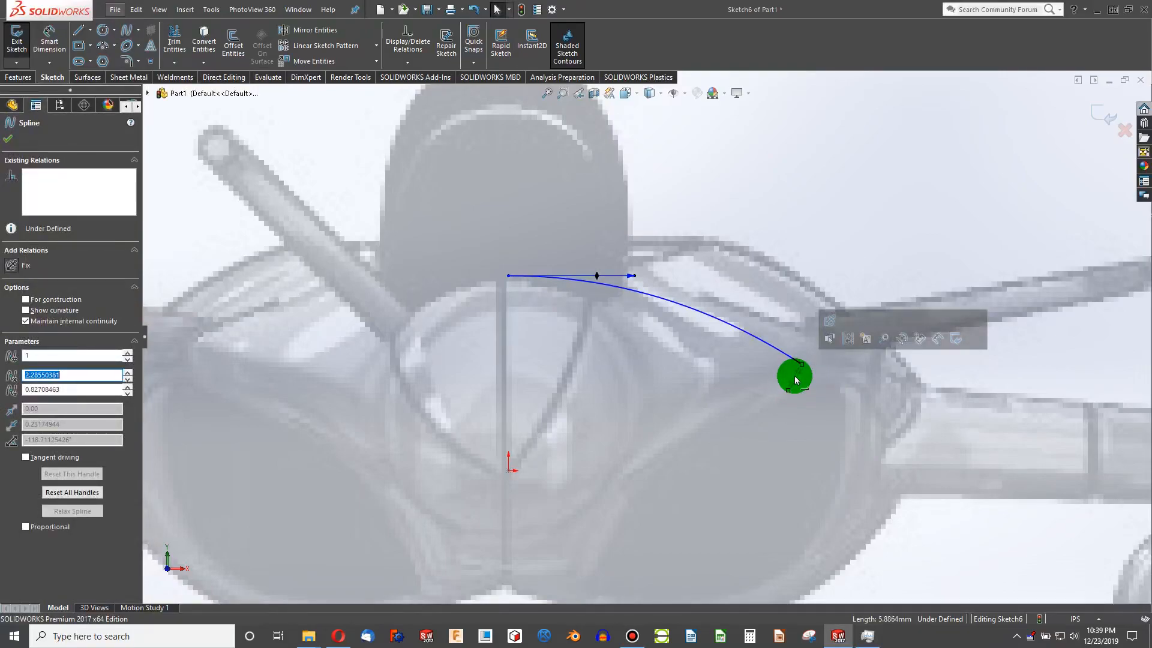
Bend the short spline outward at its upper end and make it tangent to the first spline
{"action": "left_click", "coordinate": [791, 388]}
{"action": "scroll", "coordinate": [799, 378], "scroll_direction": "down", "scroll_amount": 6}
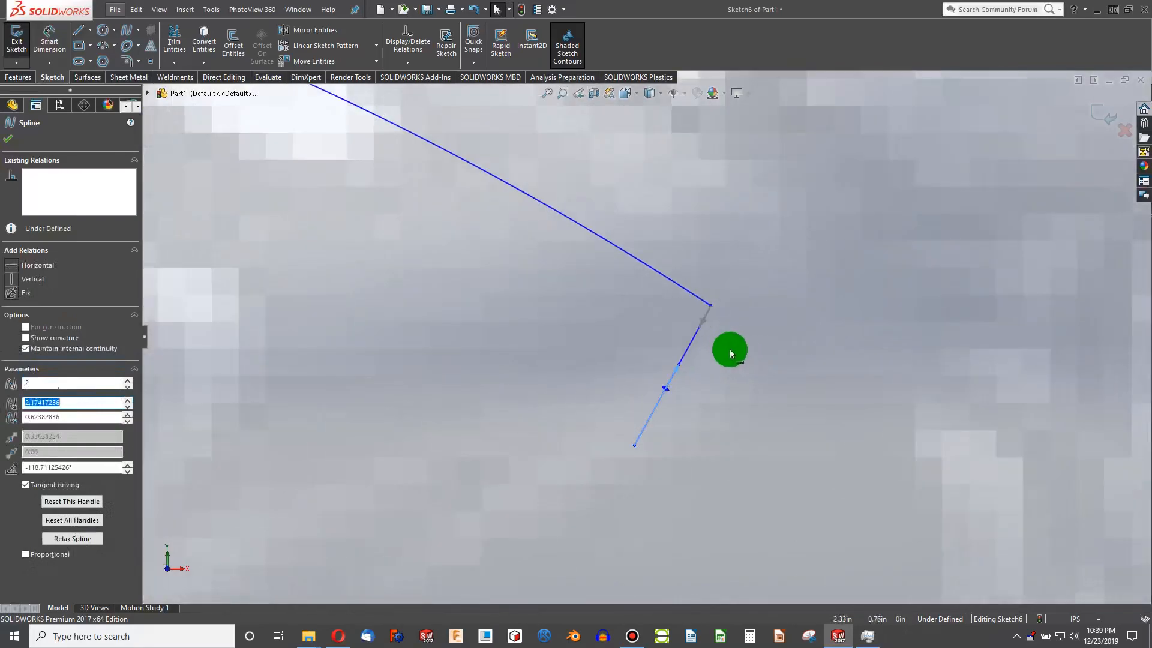
{"action": "left_click_drag", "start_coordinate": [699, 330], "coordinate": [710, 306]}
{"action": "left_click", "coordinate": [672, 298], "text": "ctrl"}
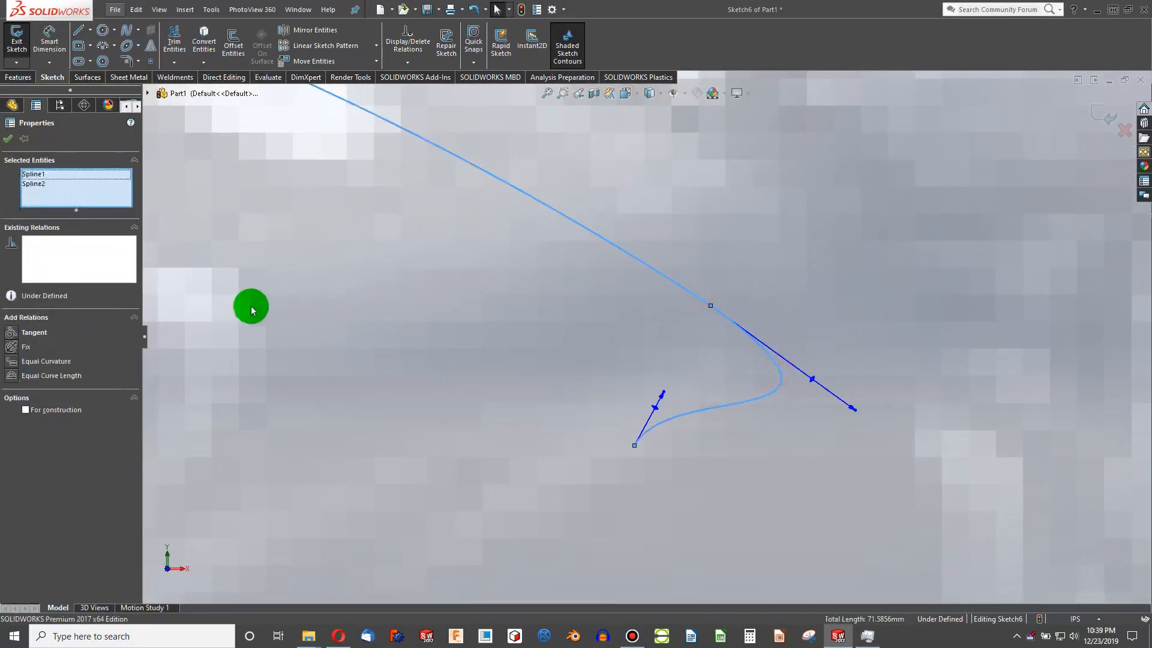
{"action": "left_click", "coordinate": [32, 333]}
{"action": "left_click", "coordinate": [509, 358]}
{"action": "scroll", "coordinate": [591, 358], "scroll_direction": "up", "scroll_amount": 12}
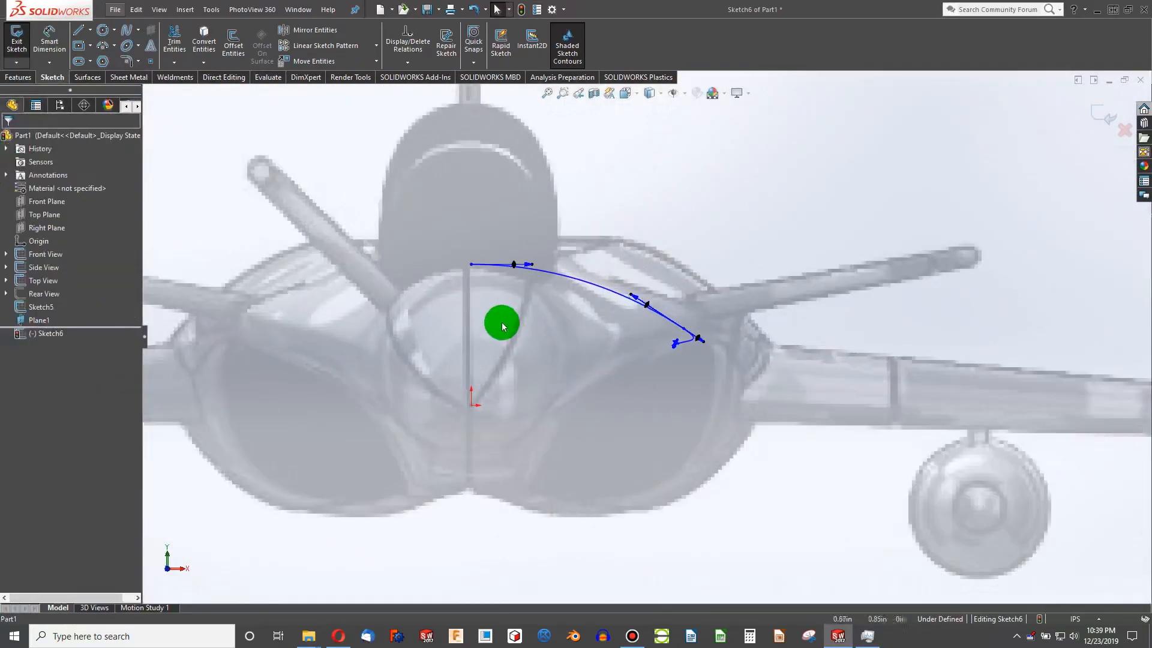
Adjust the tangent handle at the short spline's lower end so that it forms a smooth rounded corner above the air intake
{"action": "scroll", "coordinate": [509, 332], "scroll_direction": "down", "scroll_amount": 3}
{"action": "scroll", "coordinate": [738, 373], "scroll_direction": "down", "scroll_amount": 3}
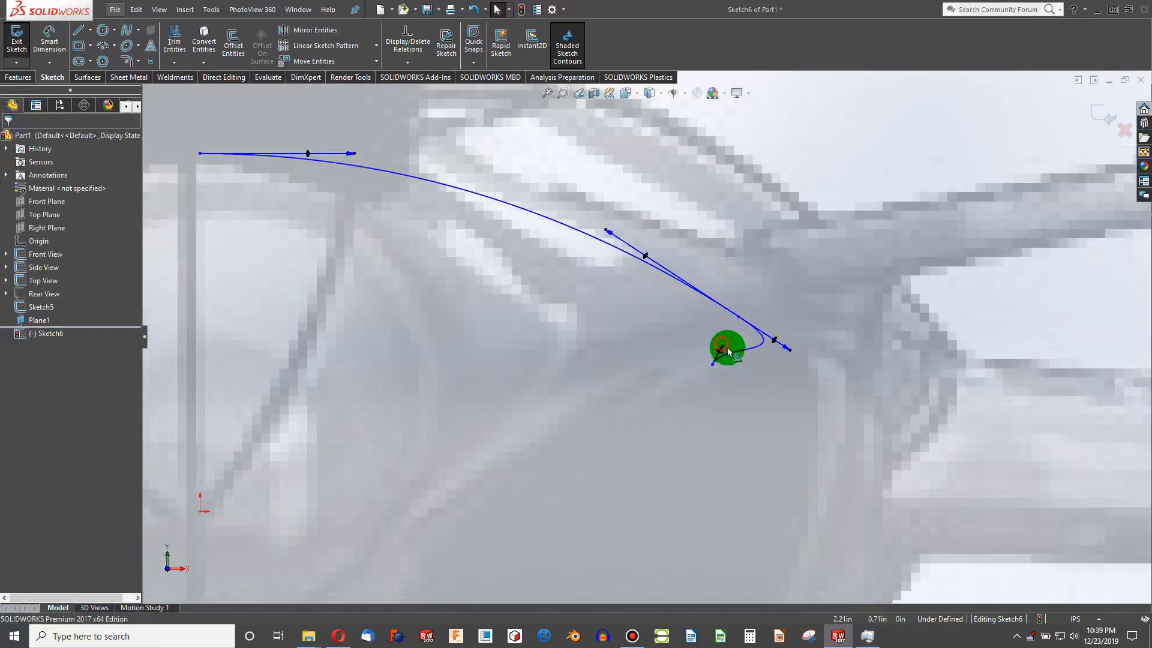
{"action": "left_click_drag", "start_coordinate": [725, 349], "coordinate": [741, 359]}
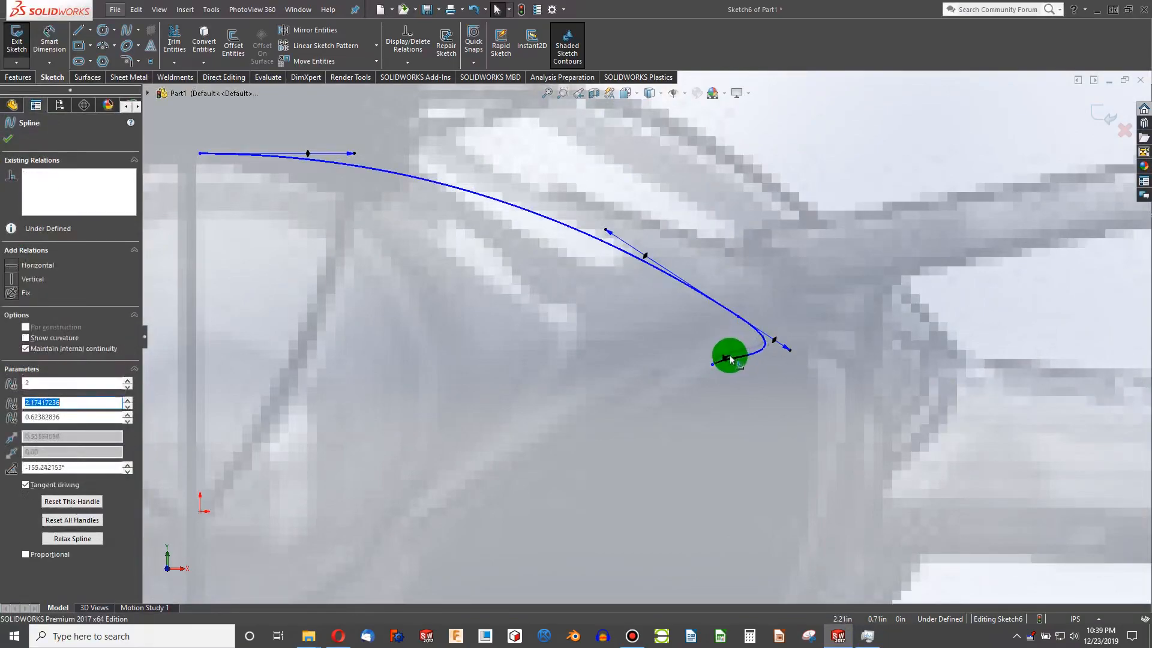
{"action": "mouse_move", "coordinate": [731, 358]}
{"action": "left_mouse_down"}
{"action": "mouse_move", "coordinate": [749, 367]}
{"action": "mouse_move", "coordinate": [749, 358]}
{"action": "left_mouse_up"}
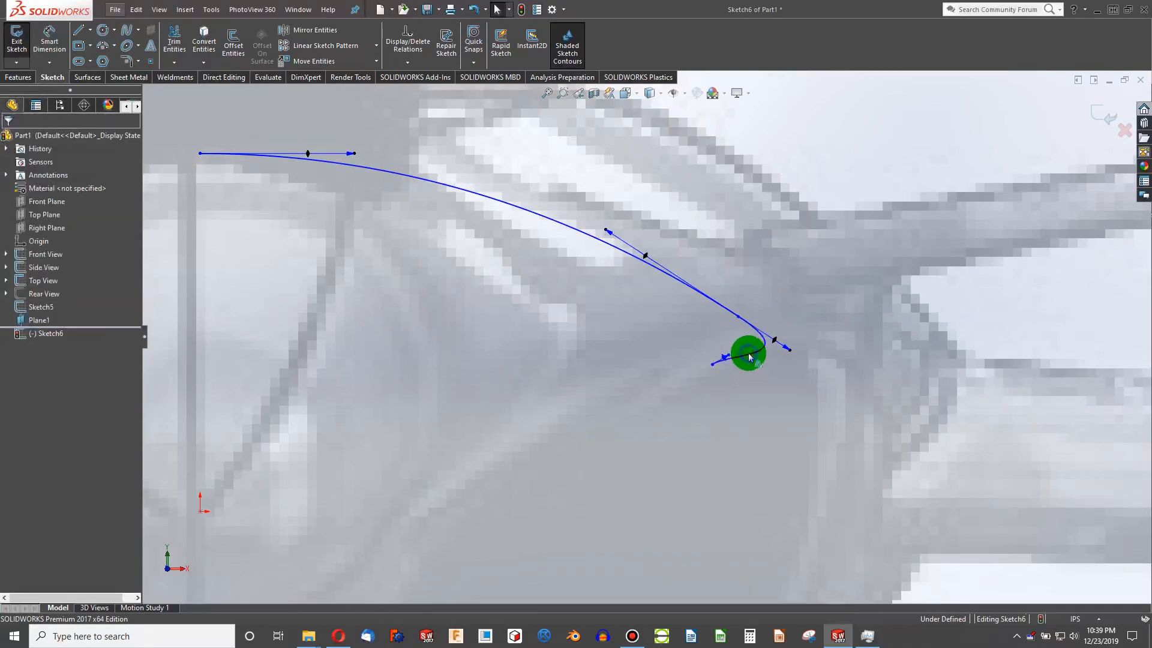
{"action": "right_click", "coordinate": [749, 357]}
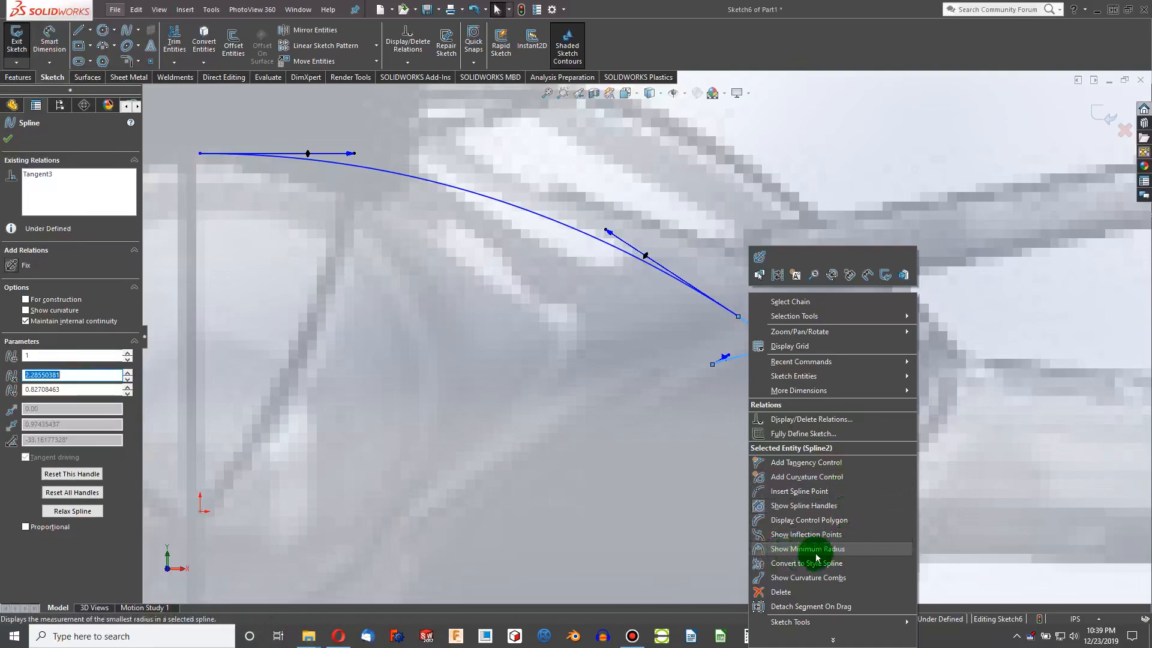
{"action": "left_click", "coordinate": [661, 498]}
{"action": "scroll", "coordinate": [694, 481], "scroll_direction": "up", "scroll_amount": 4}
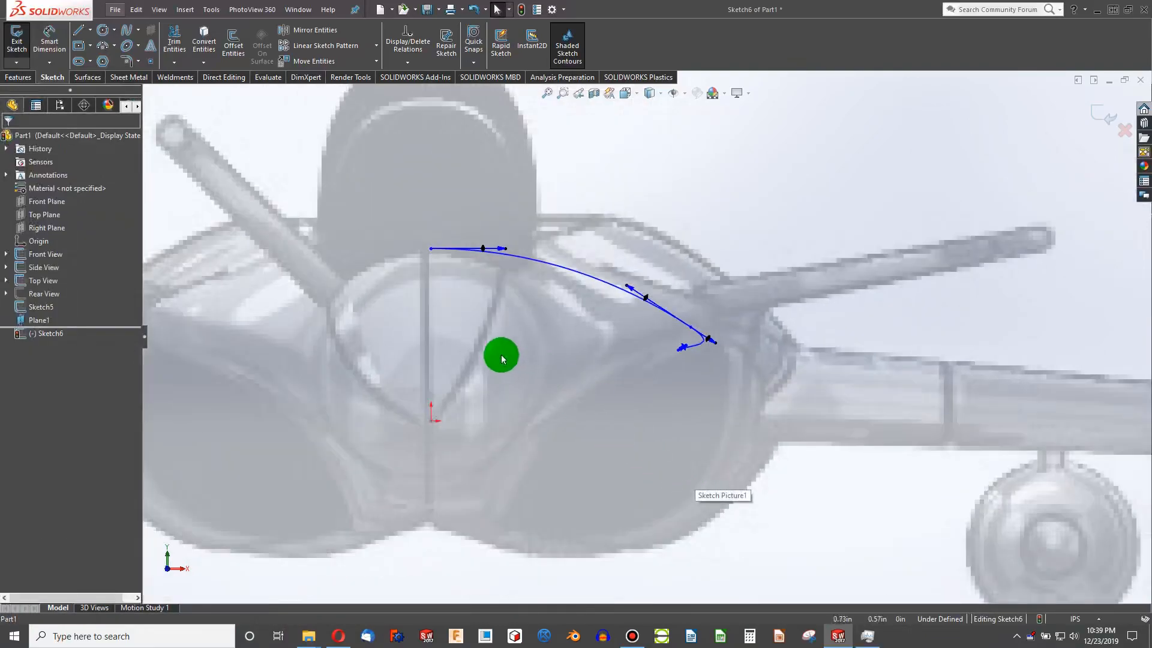
{"action": "scroll", "coordinate": [495, 352], "scroll_direction": "down", "scroll_amount": 2}
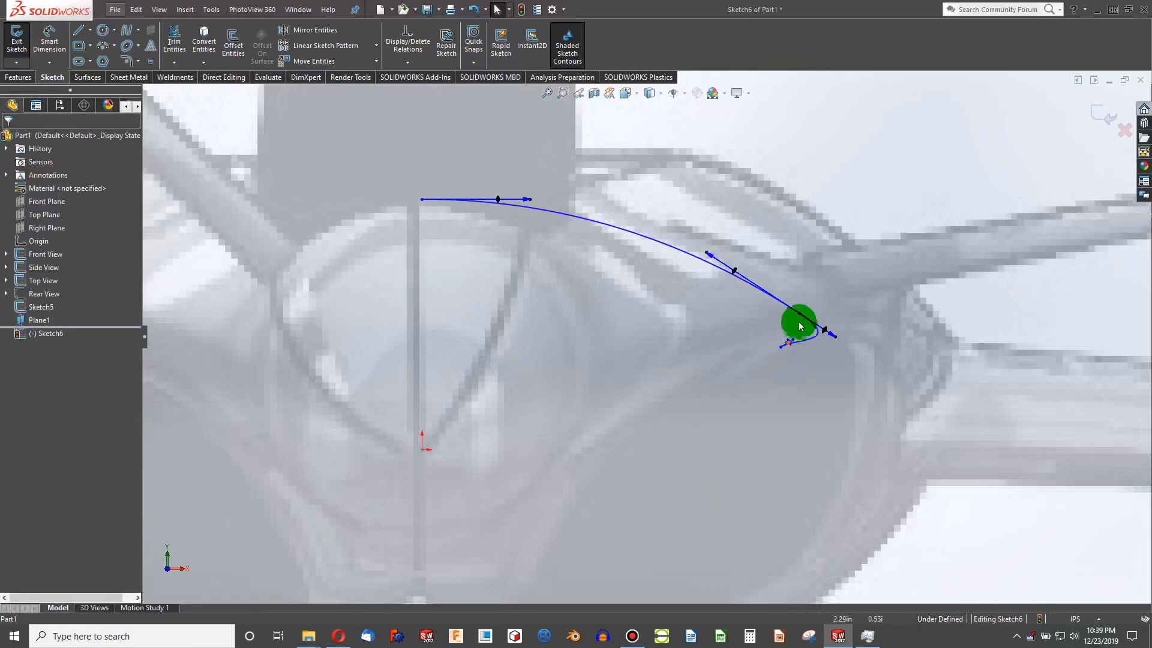
{"action": "left_click", "coordinate": [797, 357]}
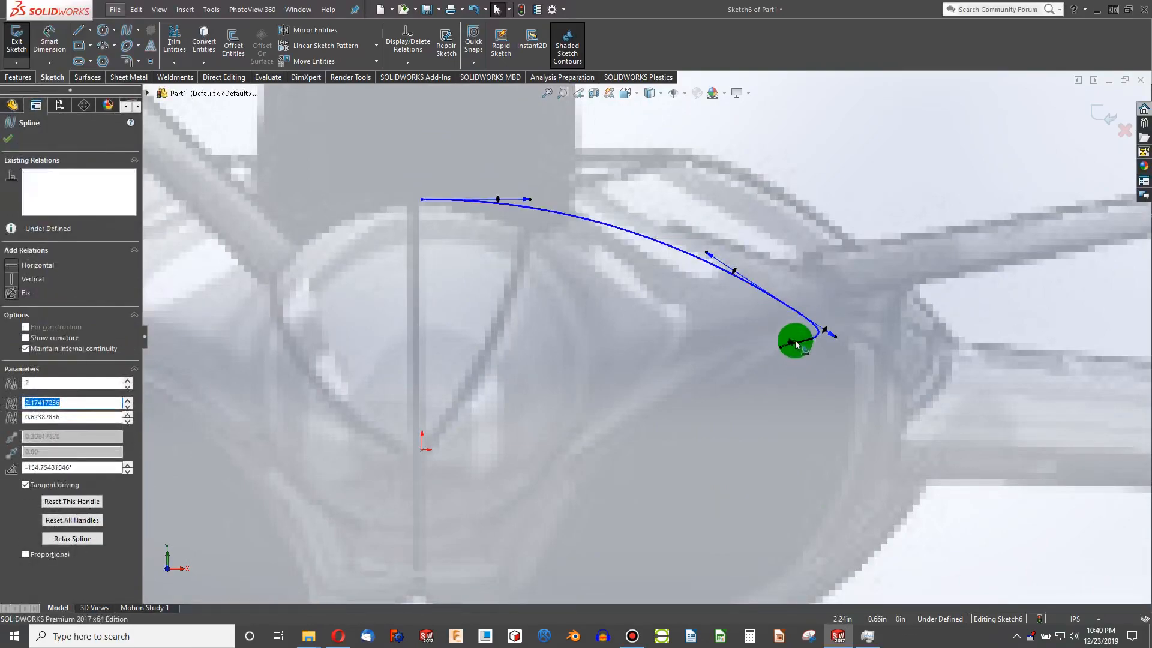
{"action": "scroll", "coordinate": [753, 352], "scroll_direction": "up", "scroll_amount": 2}
{"action": "scroll", "coordinate": [594, 388], "scroll_direction": "down", "scroll_amount": 3}
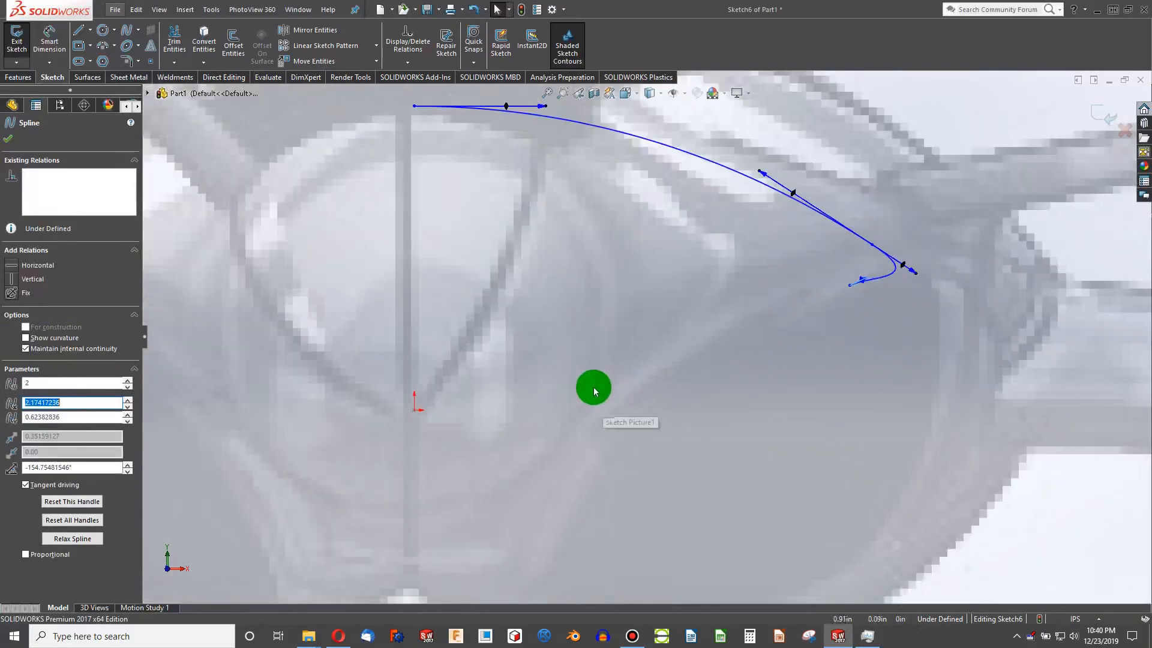
Sketch a spline from the short spline's lower end to about X 0.45, Y -0.88 in and bow it along the air intake's inner edge
{"action": "left_click", "coordinate": [126, 30]}
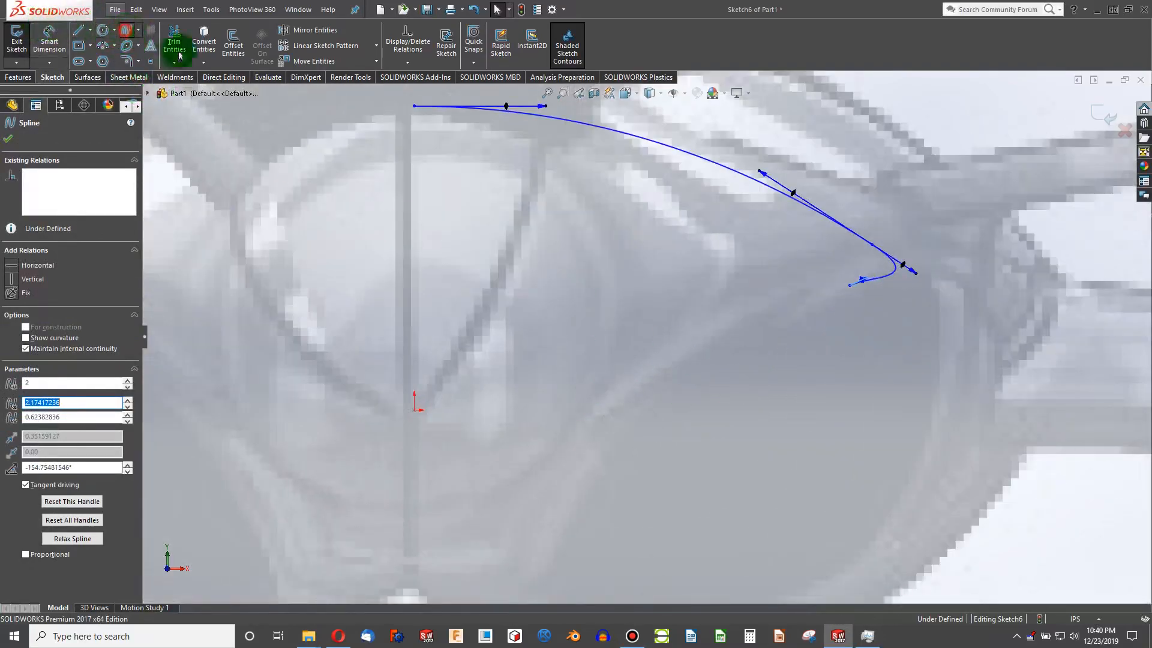
{"action": "left_click", "coordinate": [848, 287]}
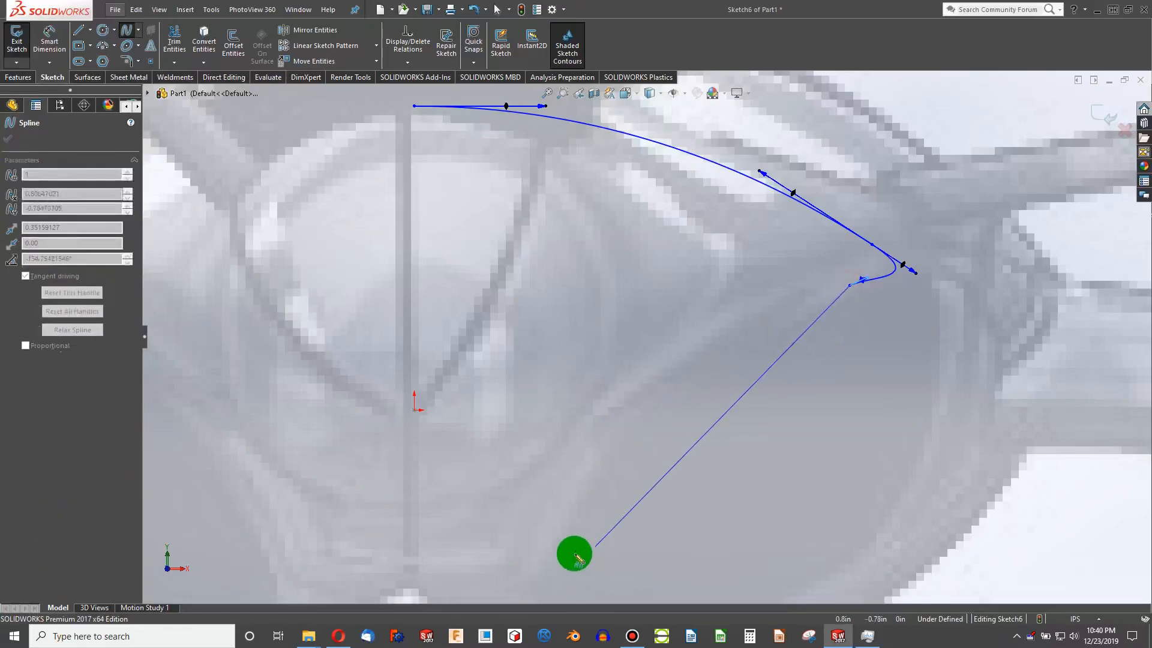
{"action": "scroll", "coordinate": [571, 540], "scroll_direction": "up", "scroll_amount": 2}
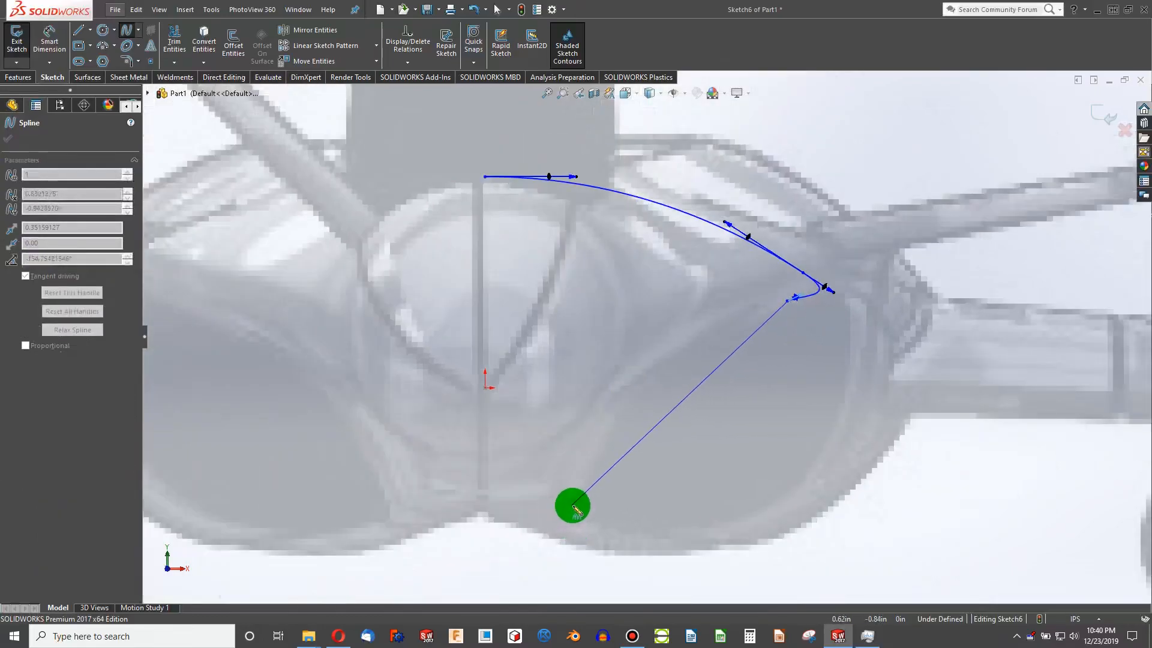
{"action": "left_click", "coordinate": [548, 511]}
{"action": "key", "text": "Escape"}
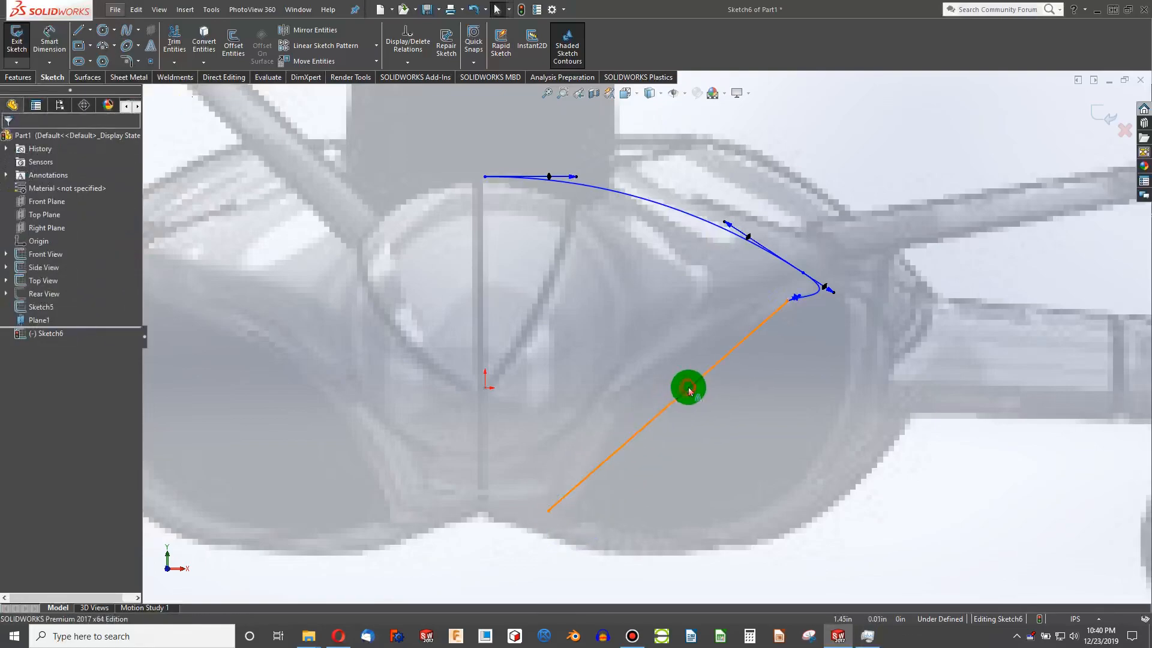
{"action": "left_click", "coordinate": [689, 390]}
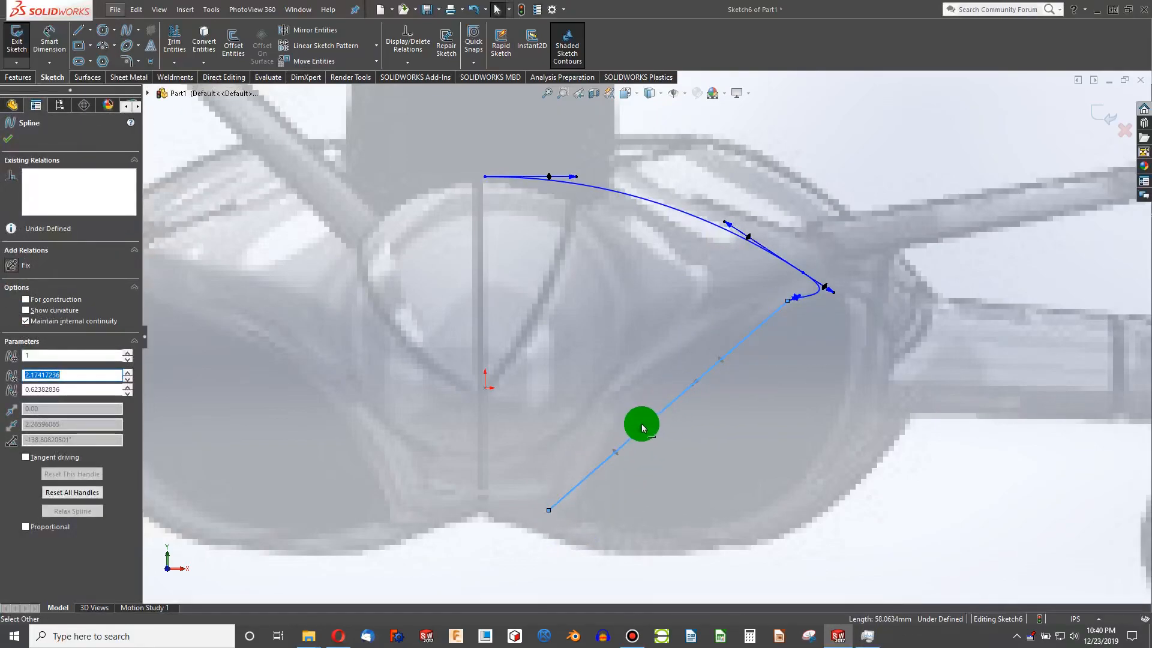
{"action": "left_click_drag", "start_coordinate": [646, 428], "coordinate": [595, 391]}
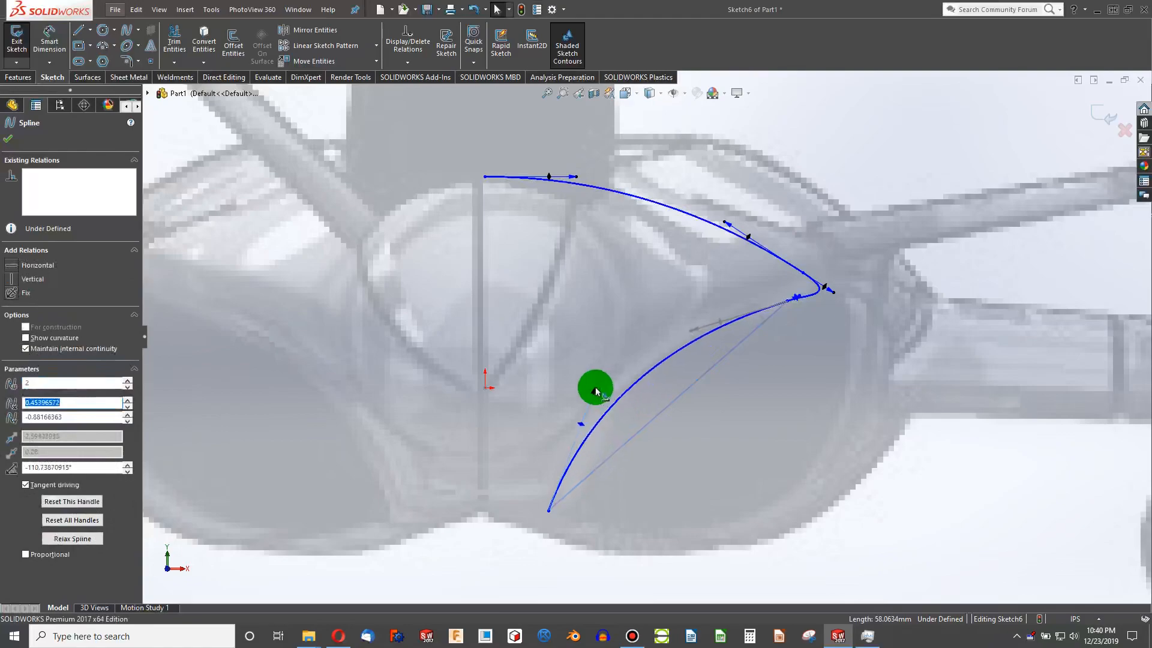
{"action": "scroll", "coordinate": [747, 267], "scroll_direction": "down", "scroll_amount": 5}
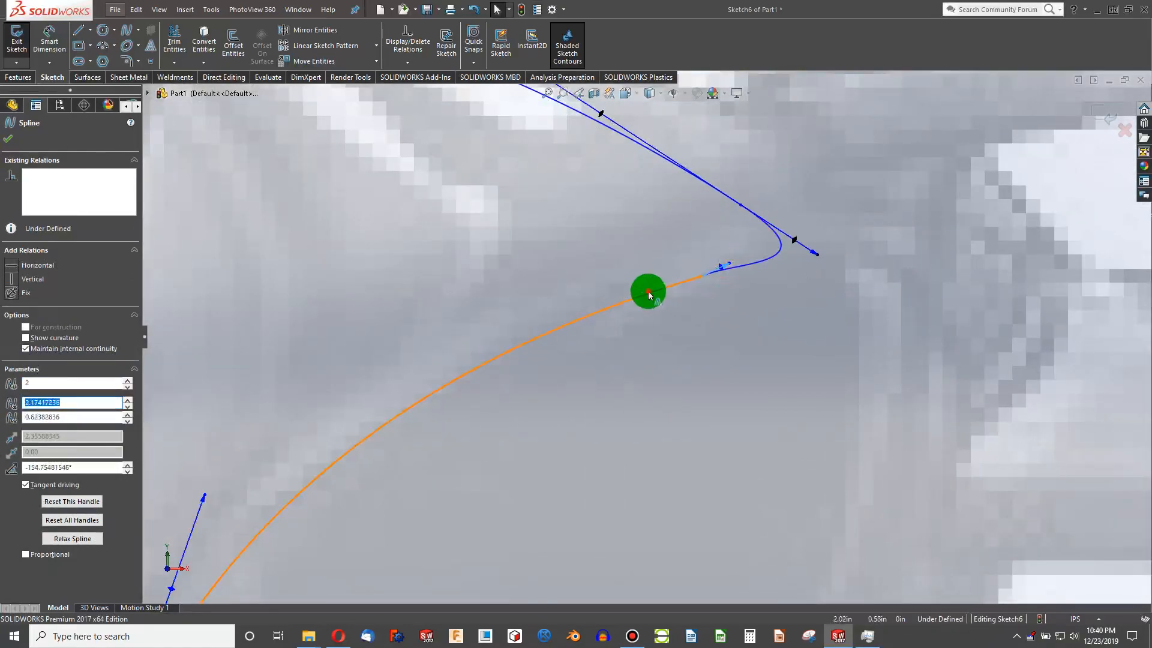
{"action": "left_click", "coordinate": [648, 291], "text": "ctrl"}
{"action": "left_click", "coordinate": [765, 256], "text": "ctrl"}
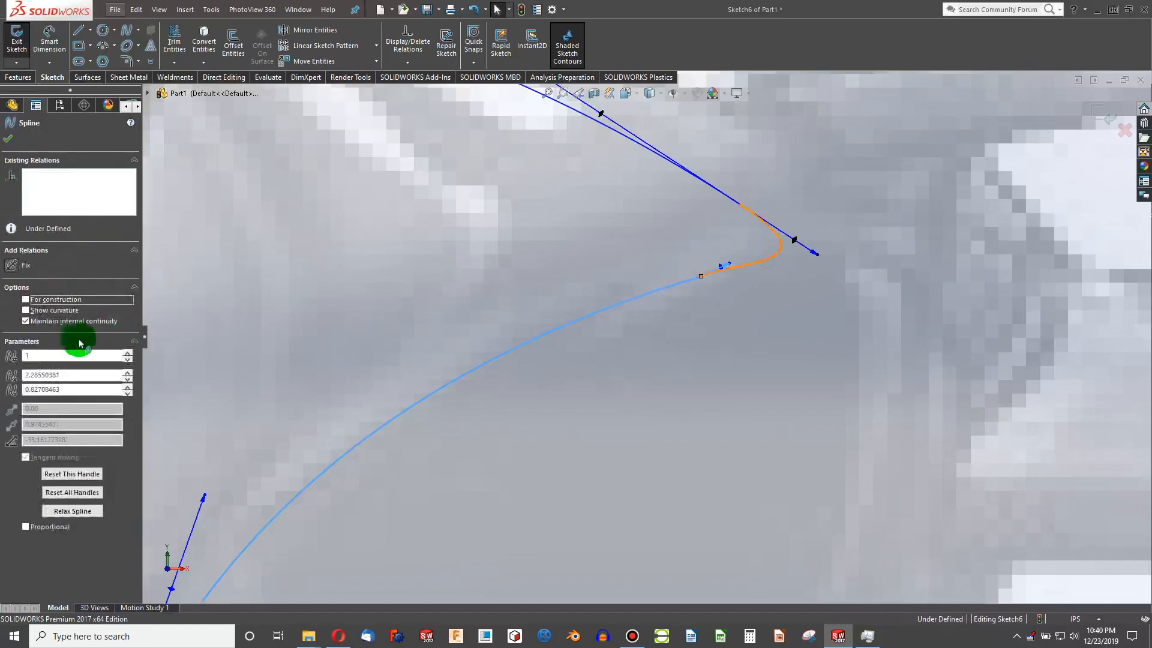
{"action": "left_click", "coordinate": [342, 287]}
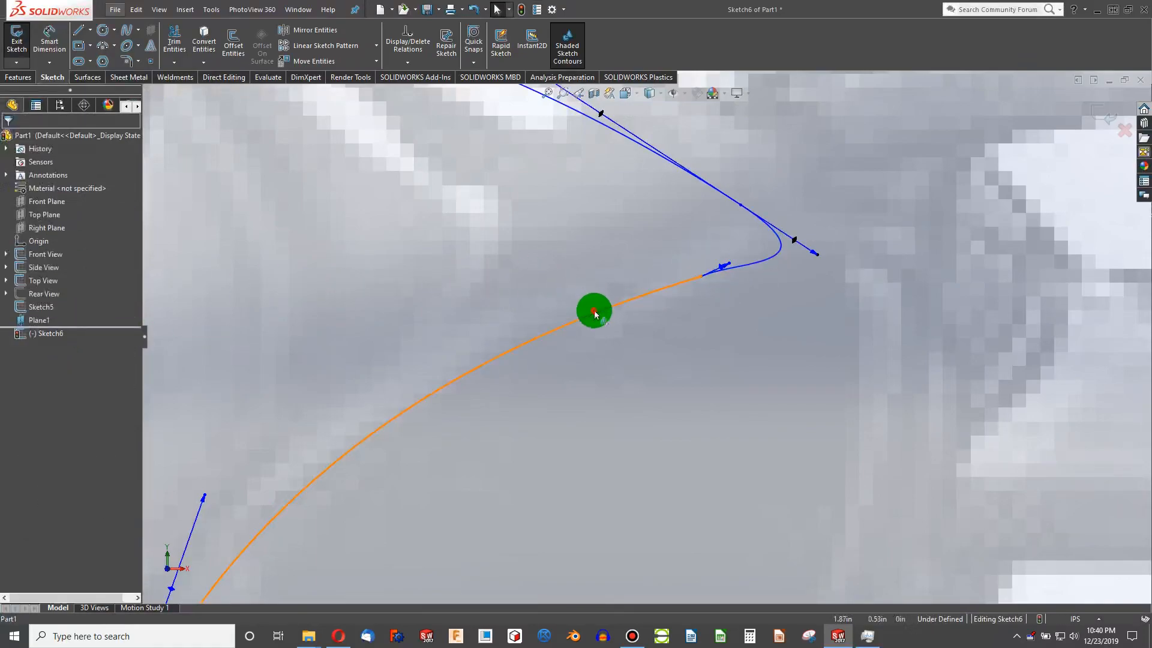
Make the spline along the air intake's inner edge tangent to the short corner spline
{"action": "left_click", "coordinate": [720, 279]}
{"action": "left_click", "coordinate": [752, 260], "text": "ctrl"}
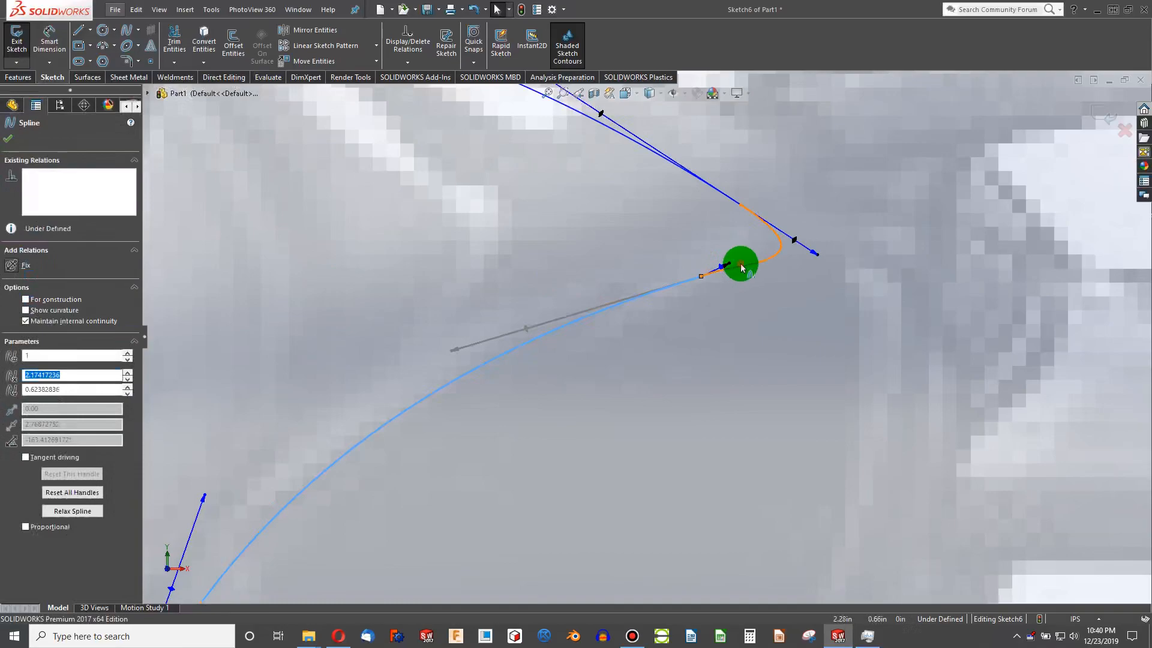
{"action": "left_click", "coordinate": [740, 264], "text": "ctrl"}
{"action": "left_click", "coordinate": [715, 247], "text": "ctrl"}
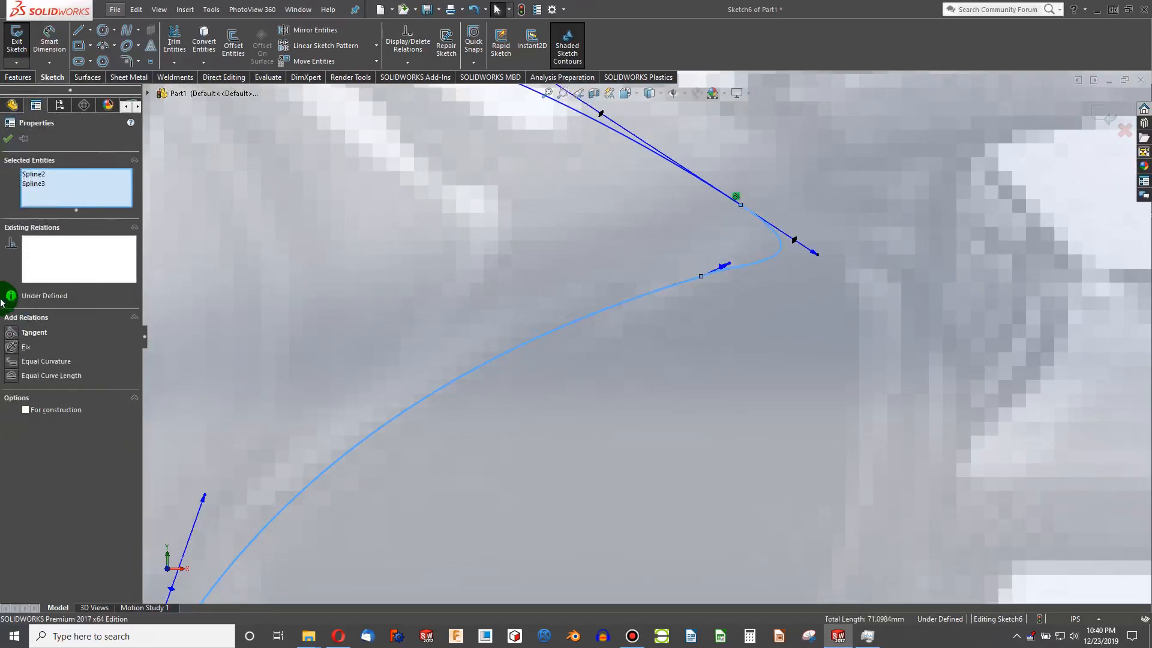
{"action": "left_click", "coordinate": [551, 413]}
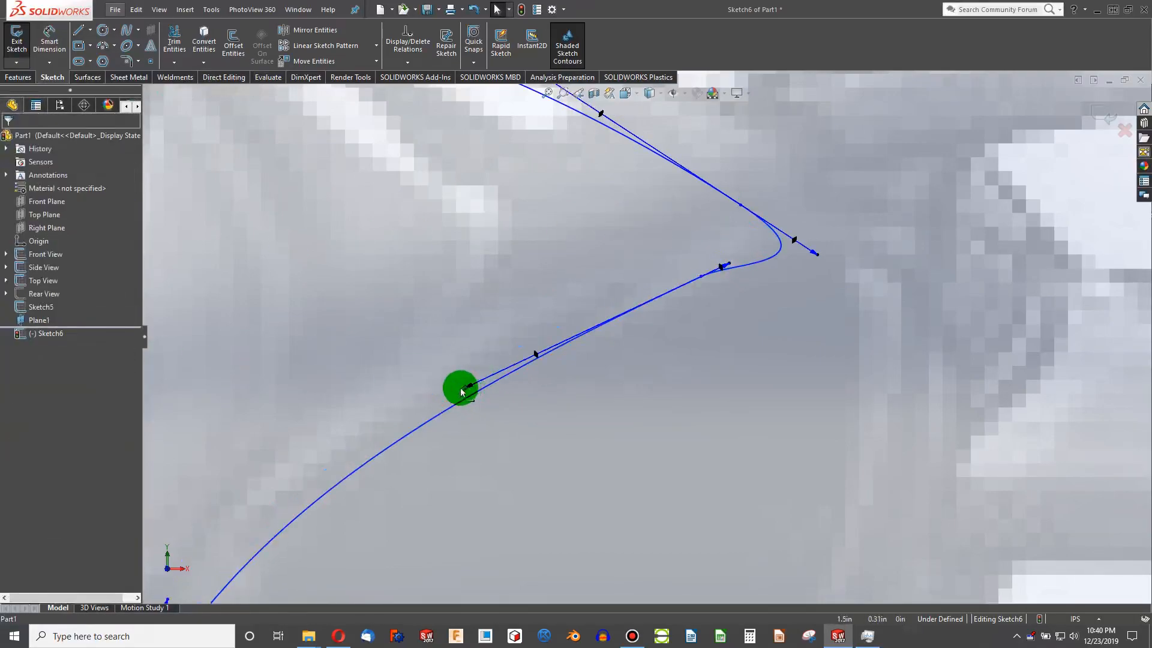
Adjust the tangent handles at both ends of the intake spline so the curve follows the air intake's inner edge
{"action": "left_click", "coordinate": [464, 390]}
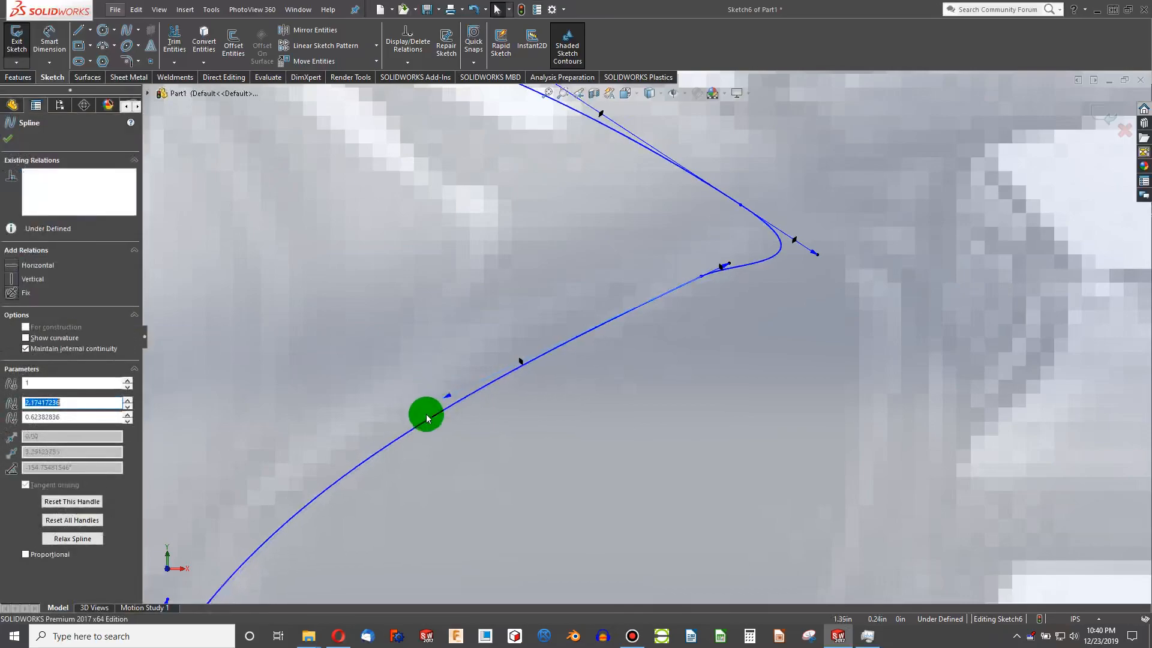
{"action": "scroll", "coordinate": [424, 411], "scroll_direction": "up", "scroll_amount": 5}
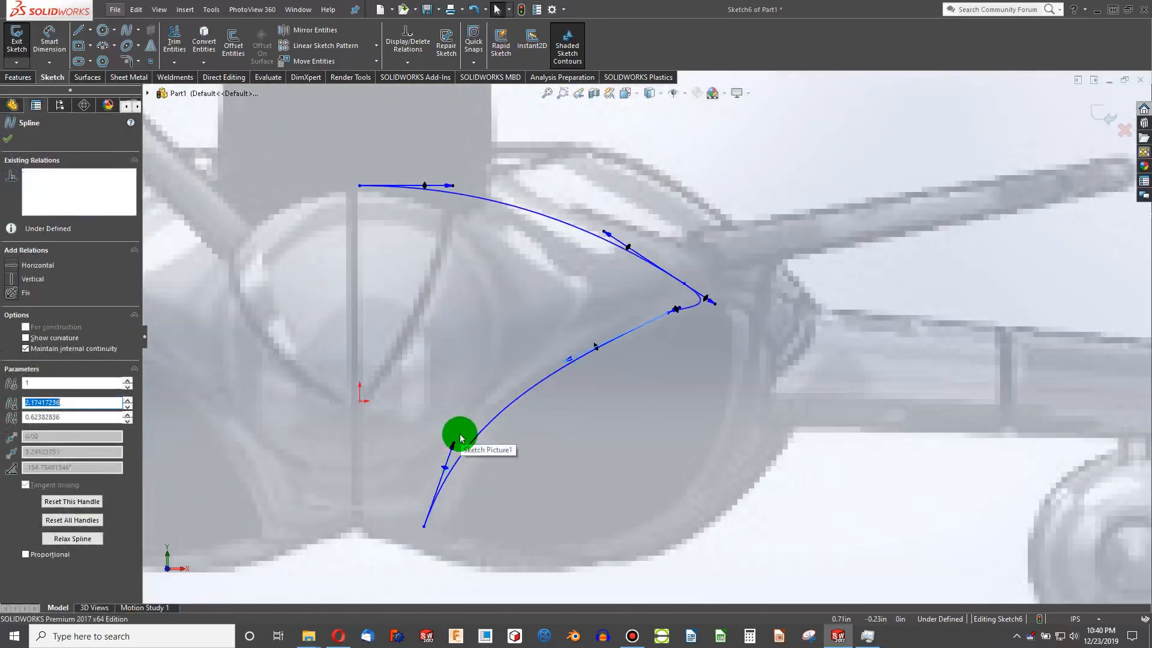
{"action": "left_click", "coordinate": [452, 438]}
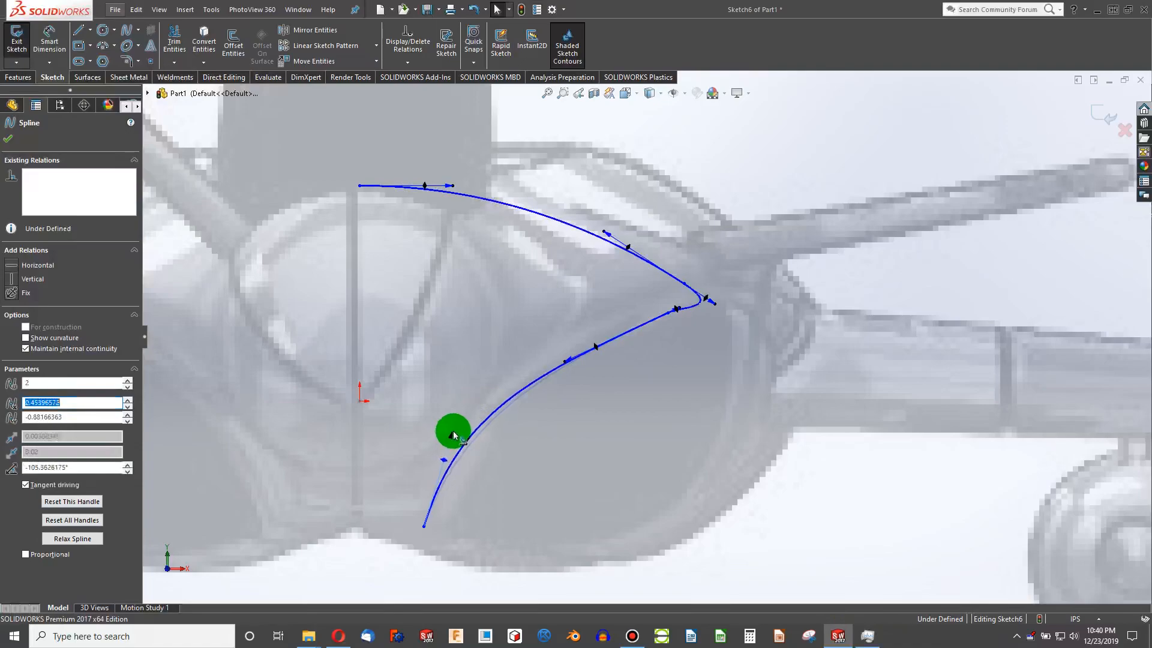
{"action": "left_click_drag", "start_coordinate": [452, 432], "coordinate": [460, 421]}
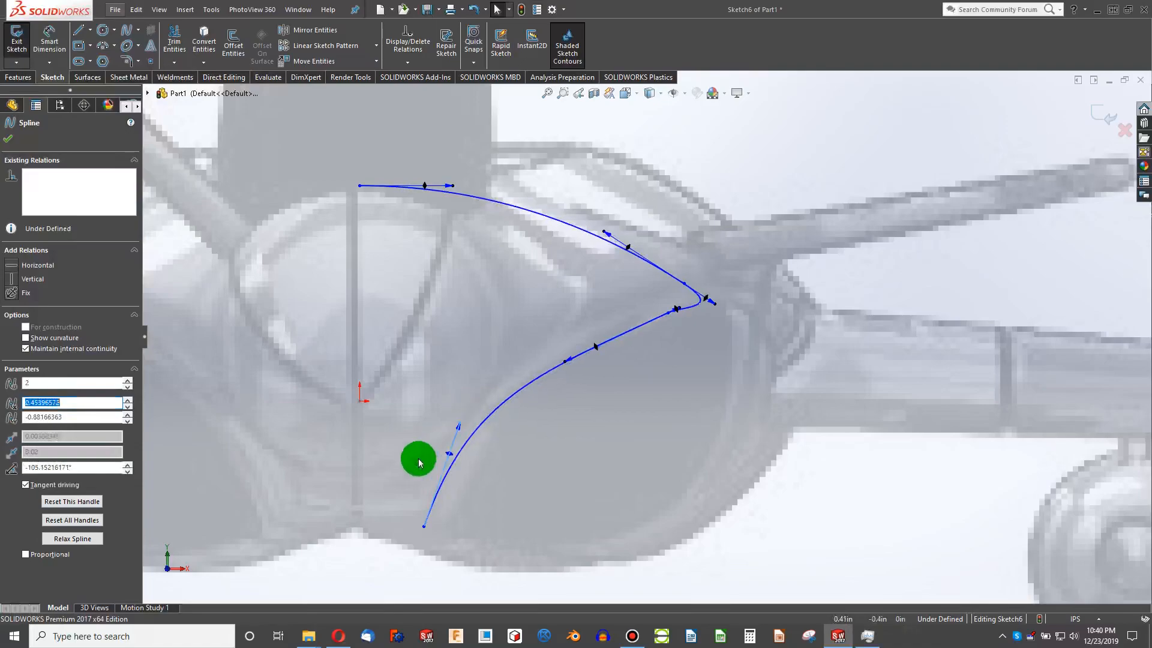
Move the intake spline's lower endpoint up and outward to about X 0.54, Y -0.77 in
{"action": "scroll", "coordinate": [426, 483], "scroll_direction": "up", "scroll_amount": 1}
{"action": "scroll", "coordinate": [436, 507], "scroll_direction": "down", "scroll_amount": 2}
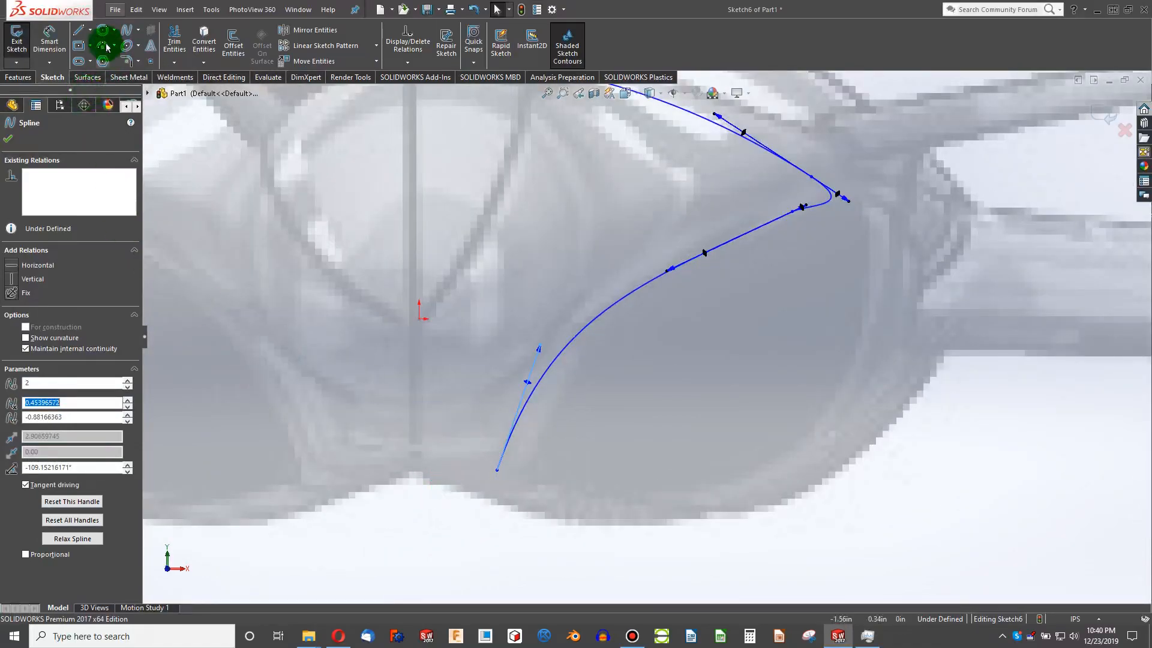
{"action": "left_click", "coordinate": [80, 34]}
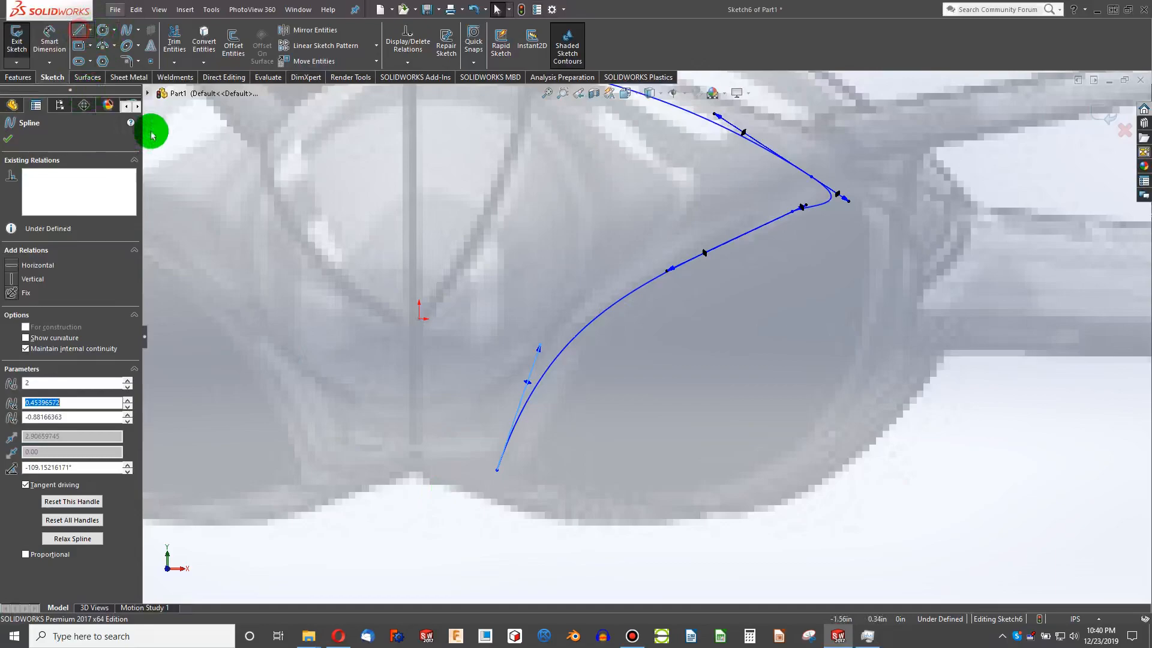
{"action": "left_click", "coordinate": [127, 30]}
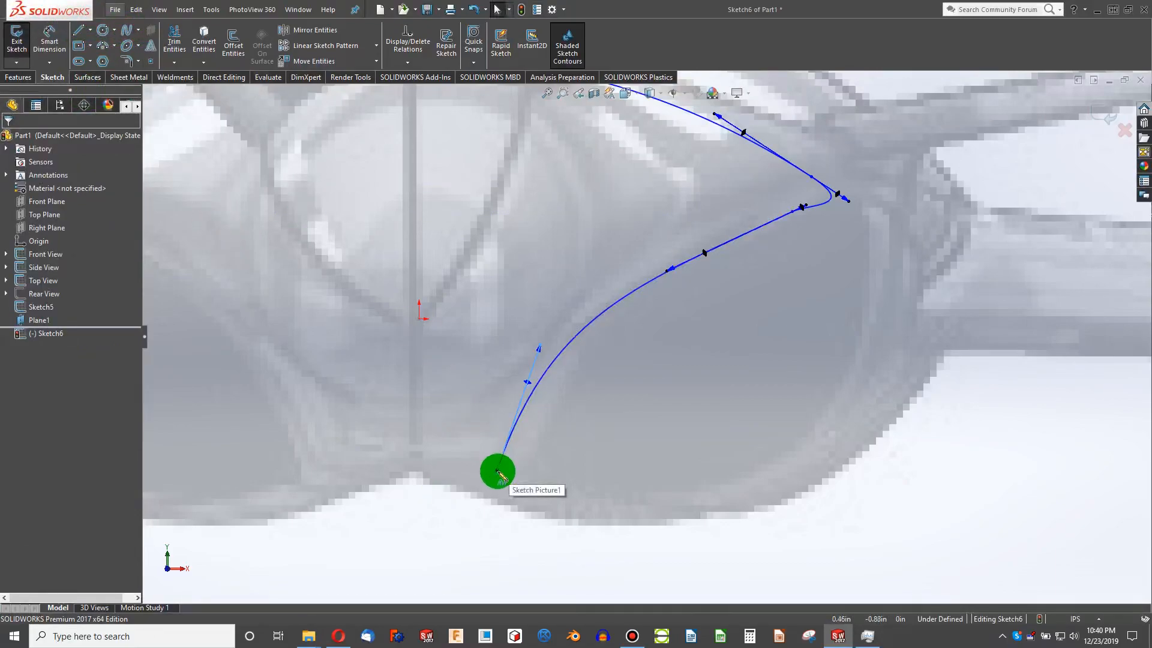
{"action": "left_click_drag", "start_coordinate": [498, 472], "coordinate": [511, 451]}
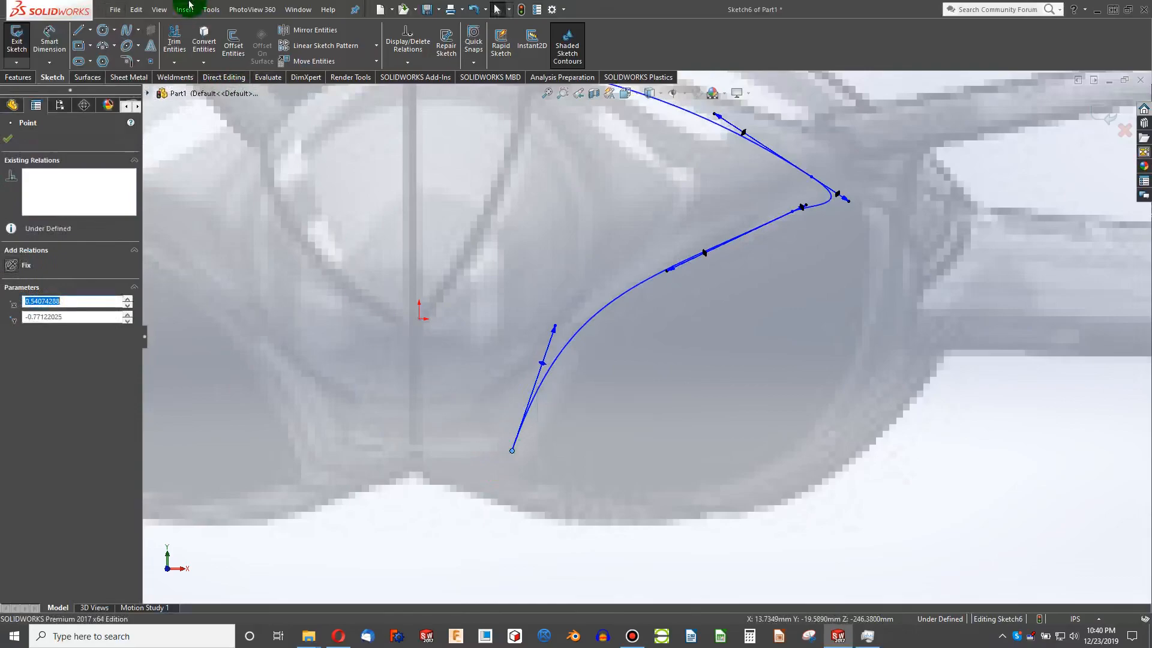
Sketch a bottom spline from the intake spline's lower end to the vertical centreline at about Y -0.88 in and bend its outer end downward
{"action": "left_click", "coordinate": [128, 35]}
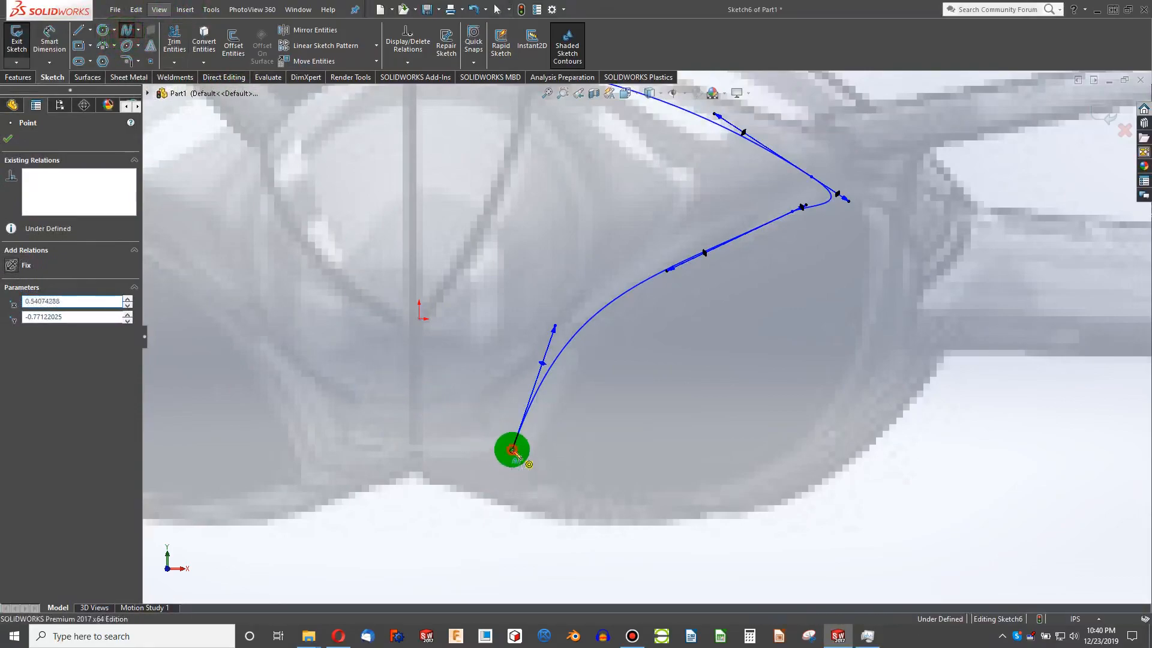
{"action": "left_click", "coordinate": [511, 451]}
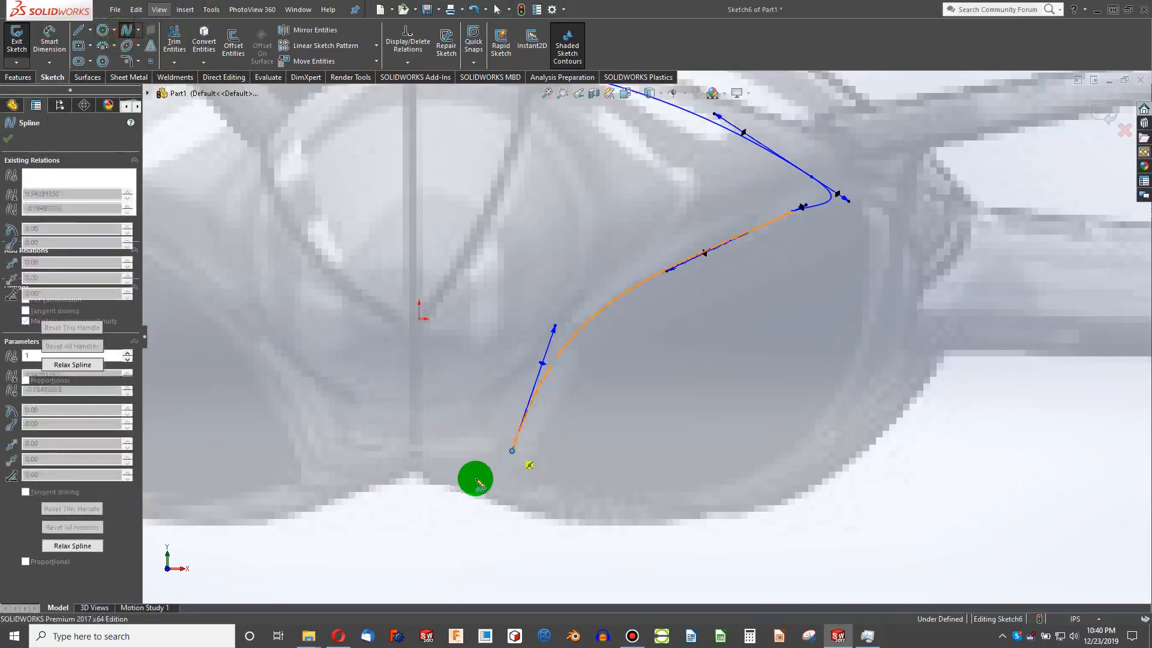
{"action": "double_click", "coordinate": [419, 469]}
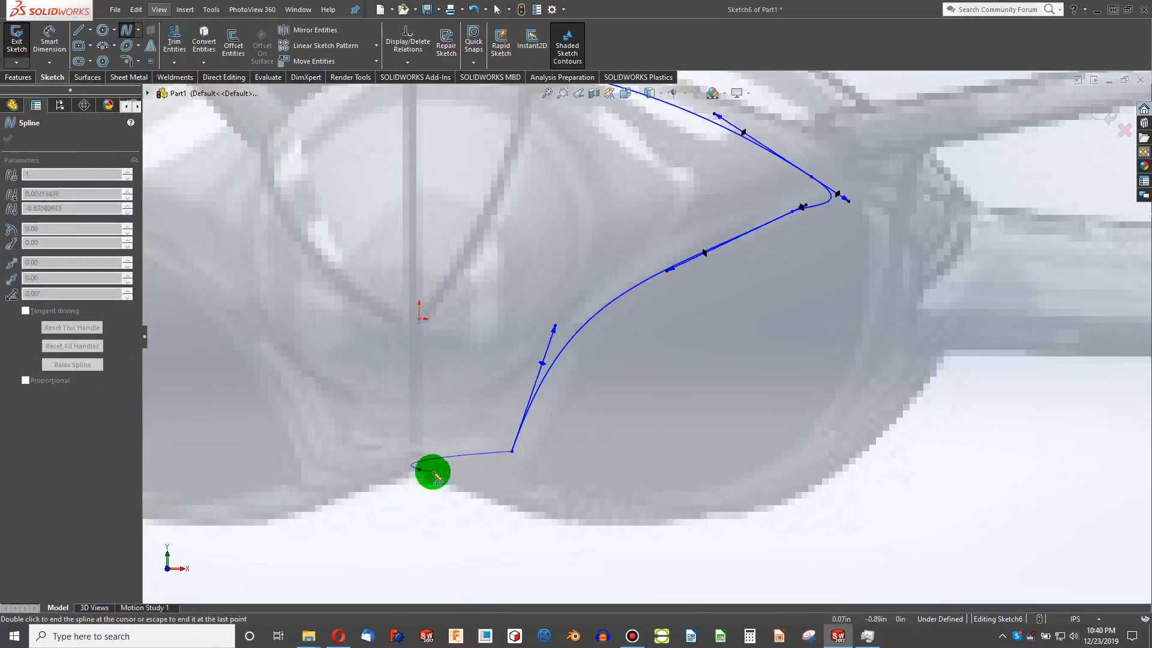
{"action": "key", "text": "Escape"}
{"action": "left_click", "coordinate": [486, 466]}
{"action": "left_click_drag", "start_coordinate": [474, 460], "coordinate": [517, 475]}
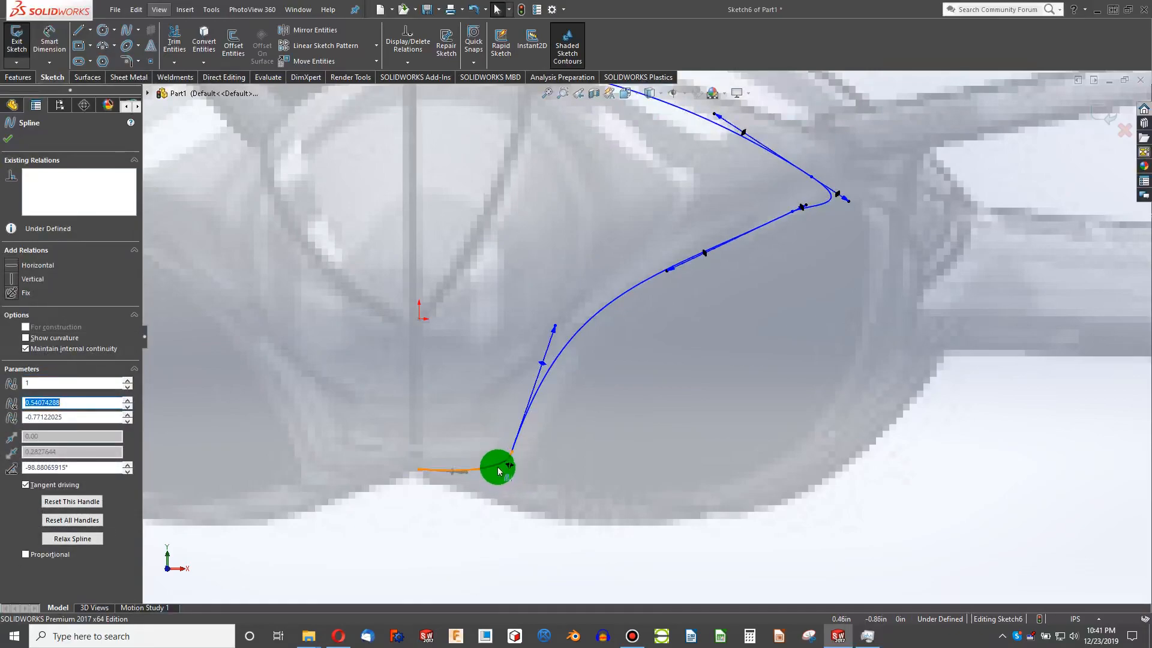
Try a tangent relation between the bottom spline and the intake spline, and undo it
{"action": "left_click", "coordinate": [534, 385], "text": "ctrl"}
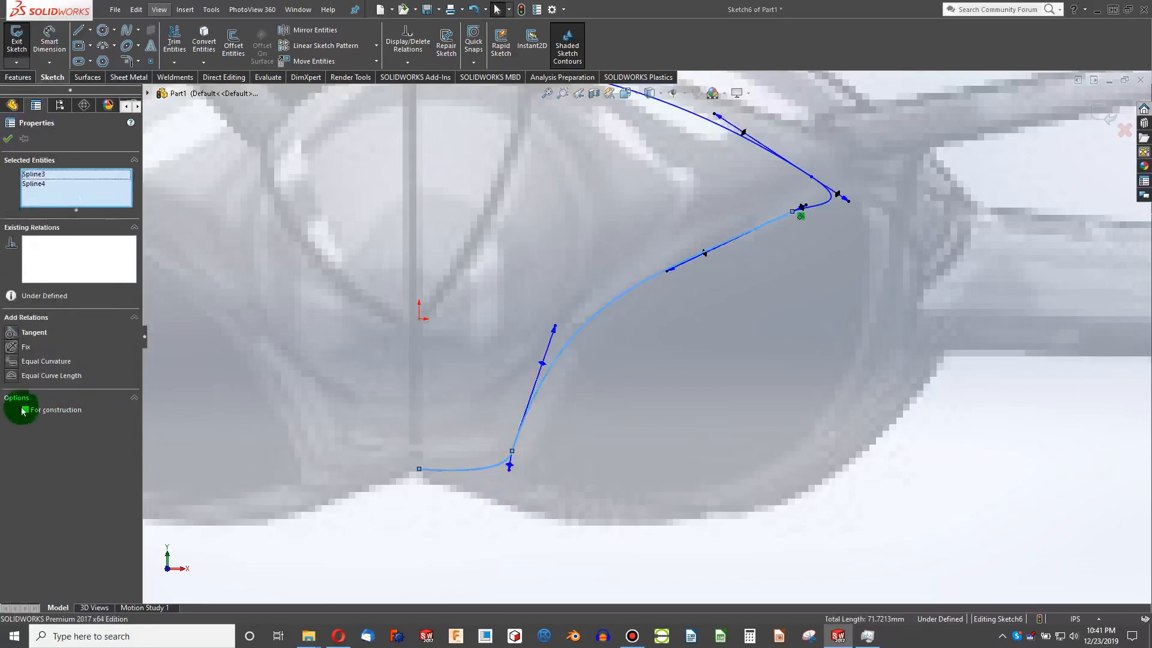
{"action": "left_click", "coordinate": [13, 334]}
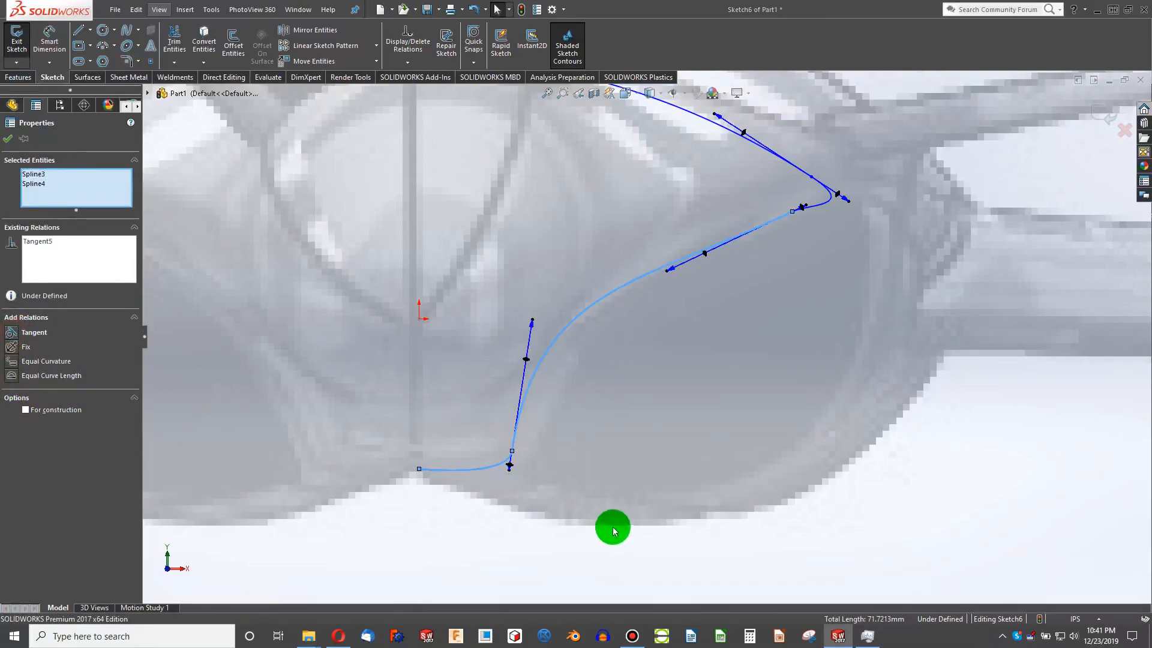
{"action": "left_click", "coordinate": [568, 453]}
{"action": "key", "text": "ctrl+z"}
Align the bottom spline's outer tangent handle with the intake spline's direction and make the two splines tangent
{"action": "left_click", "coordinate": [485, 419]}
{"action": "left_click", "coordinate": [504, 477]}
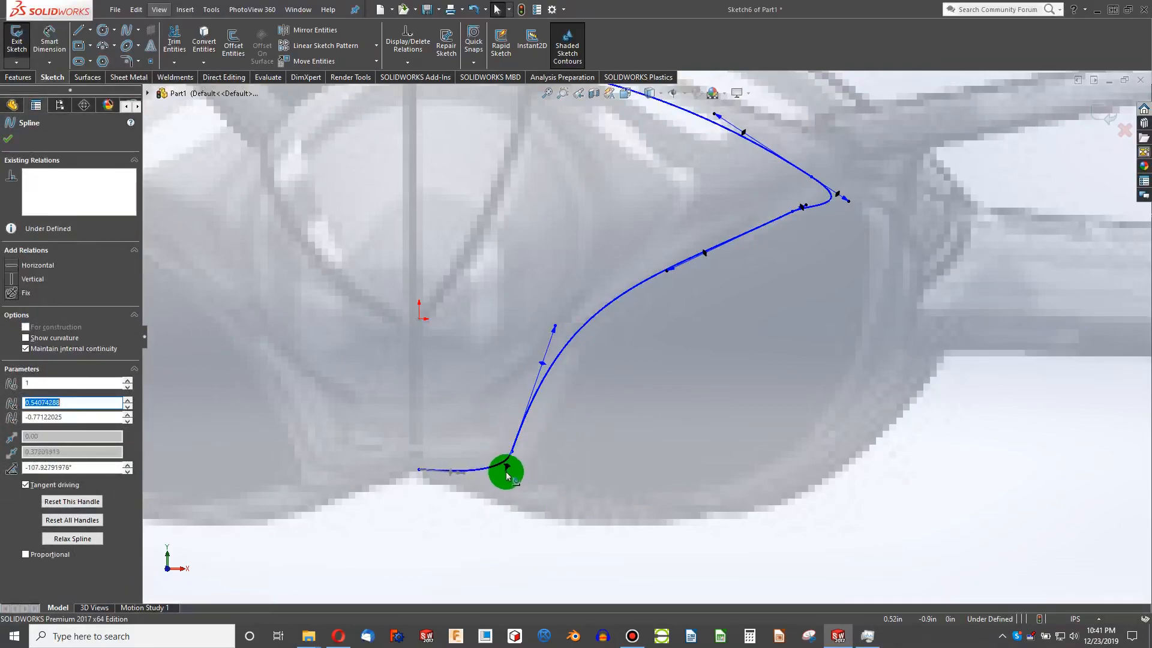
{"action": "left_click", "coordinate": [497, 466]}
{"action": "left_click", "coordinate": [541, 377], "text": "ctrl"}
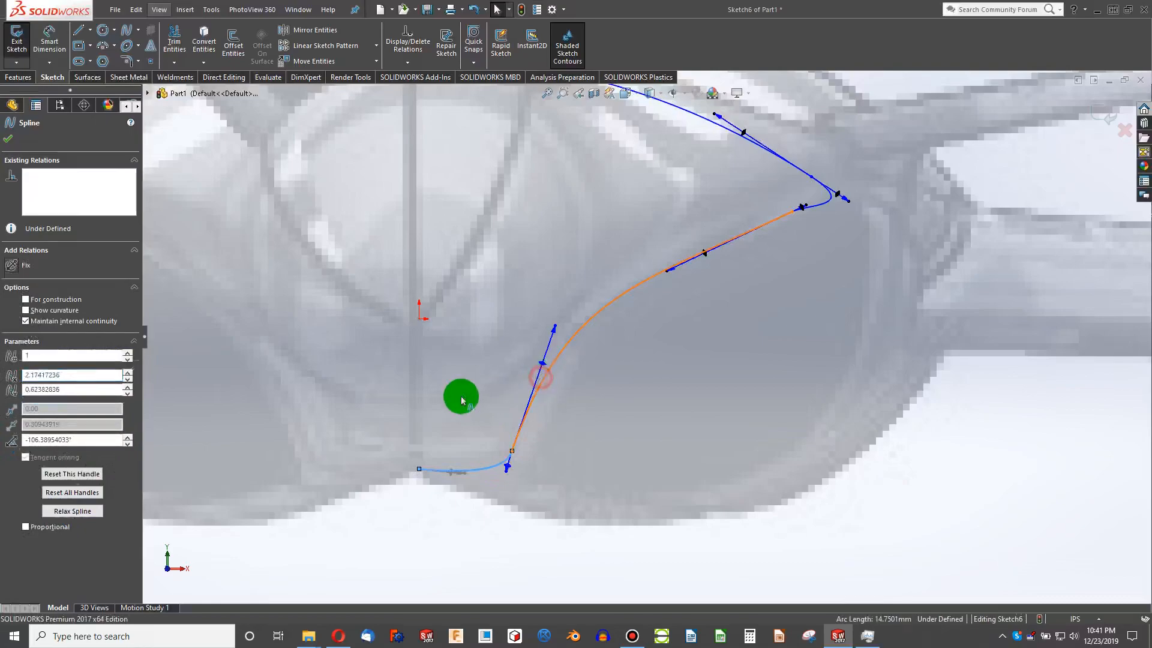
{"action": "left_click", "coordinate": [10, 333]}
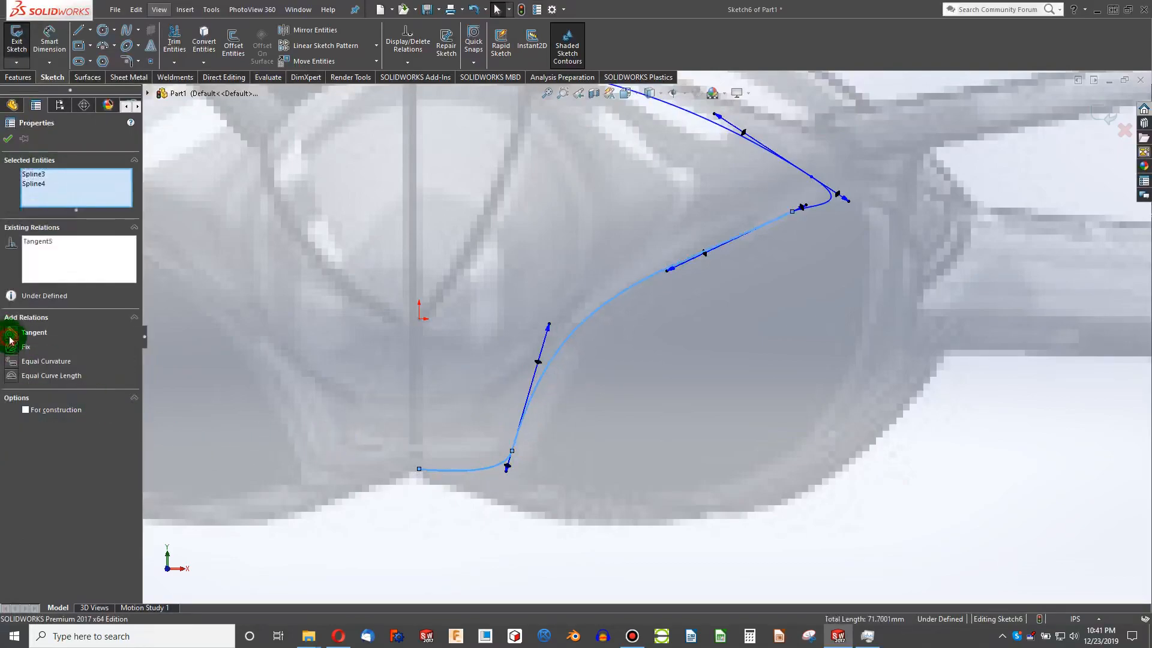
Adjust the tangent handle at the intake spline's lower end and make the bottom spline's handle at the centreline horizontal
{"action": "left_click", "coordinate": [462, 418]}
{"action": "left_click", "coordinate": [550, 325]}
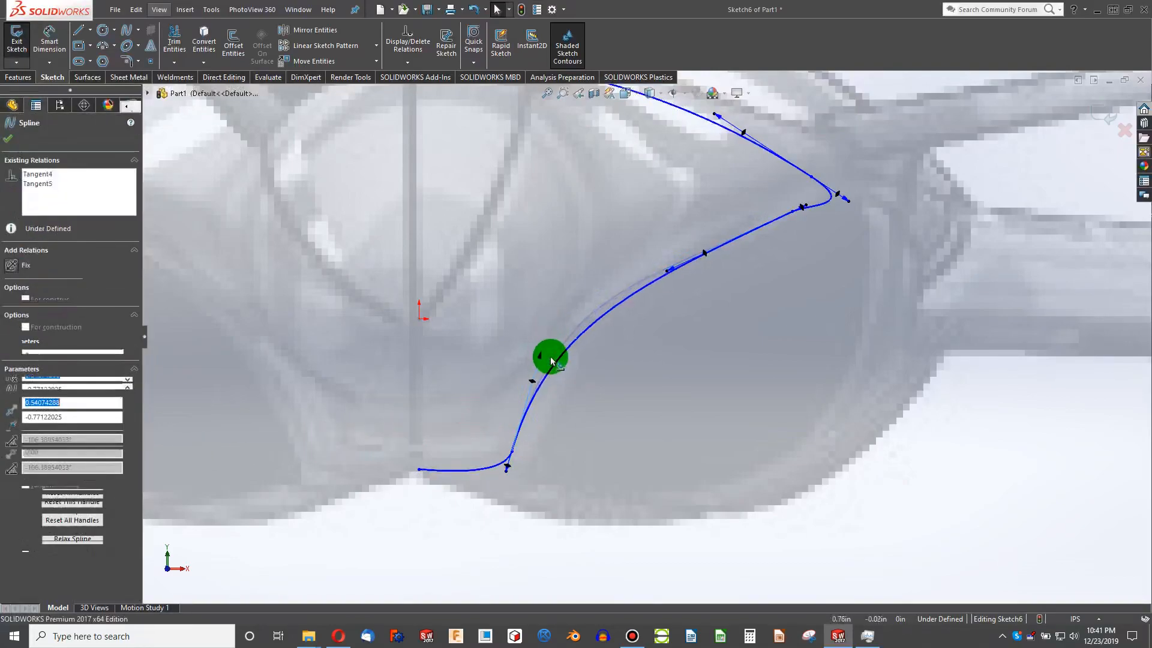
{"action": "scroll", "coordinate": [422, 457], "scroll_direction": "down", "scroll_amount": 1}
{"action": "scroll", "coordinate": [421, 458], "scroll_direction": "down", "scroll_amount": 1}
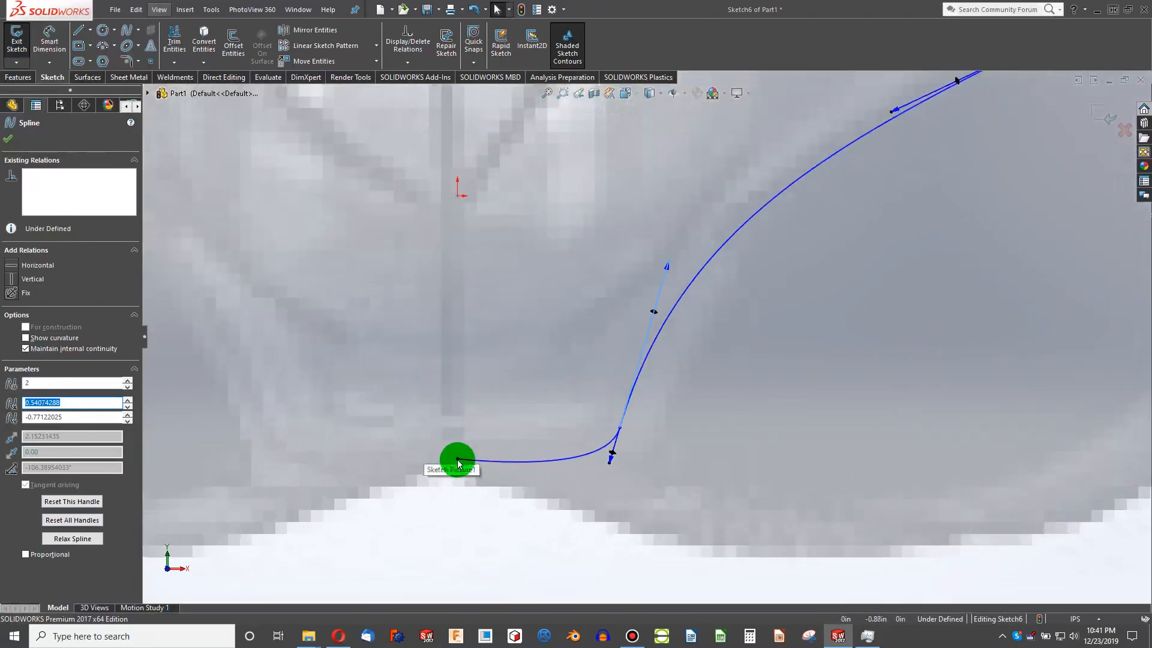
{"action": "left_click", "coordinate": [471, 466]}
{"action": "left_click_drag", "start_coordinate": [539, 468], "coordinate": [560, 458]}
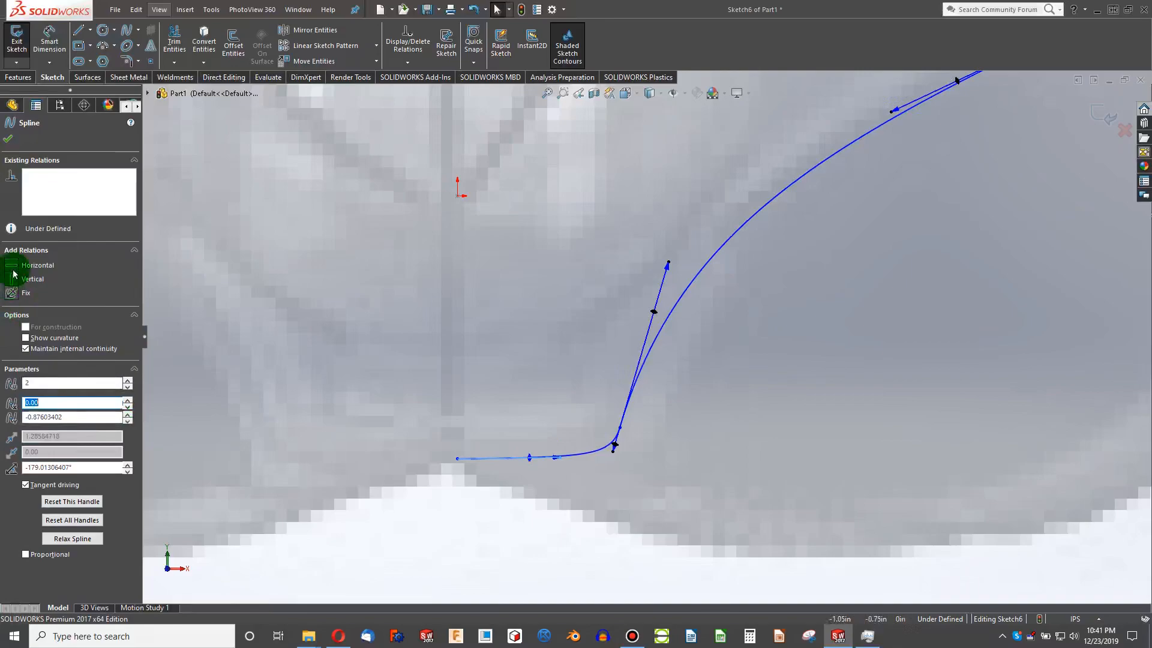
{"action": "left_click", "coordinate": [466, 483]}
Close the half-profile with a vertical line along the centreline from the top spline's inner end to the bottom spline's inner end
{"action": "scroll", "coordinate": [547, 434], "scroll_direction": "up", "scroll_amount": 2}
{"action": "scroll", "coordinate": [615, 262], "scroll_direction": "up", "scroll_amount": 3}
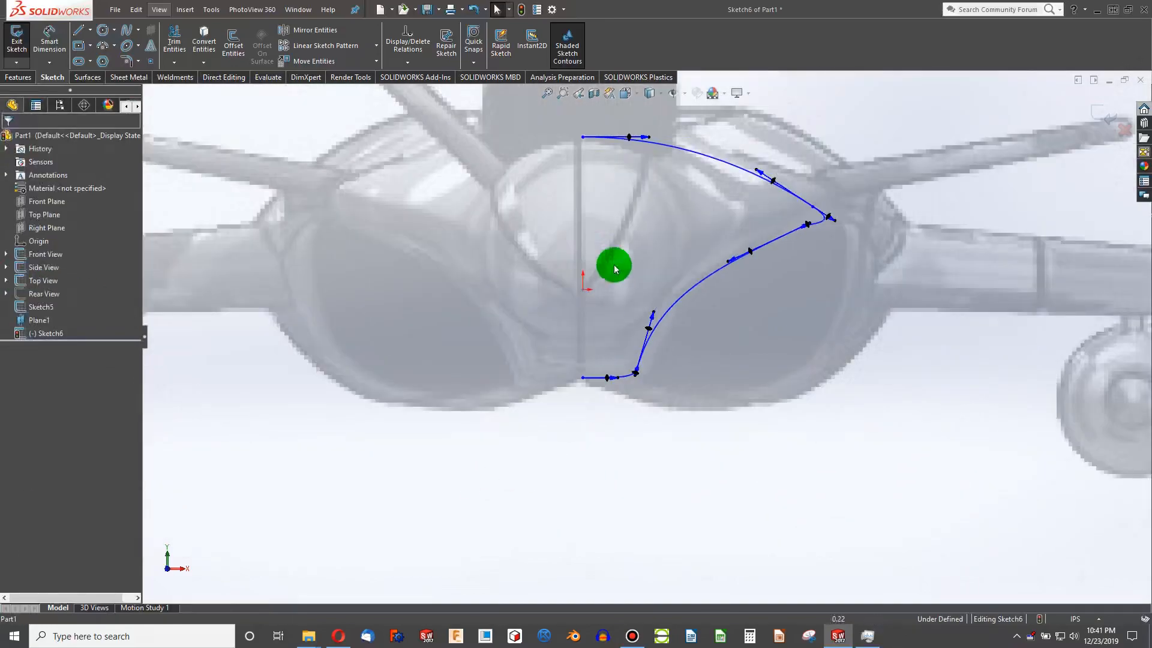
{"action": "scroll", "coordinate": [584, 174], "scroll_direction": "down", "scroll_amount": 2}
{"action": "left_click", "coordinate": [79, 29]}
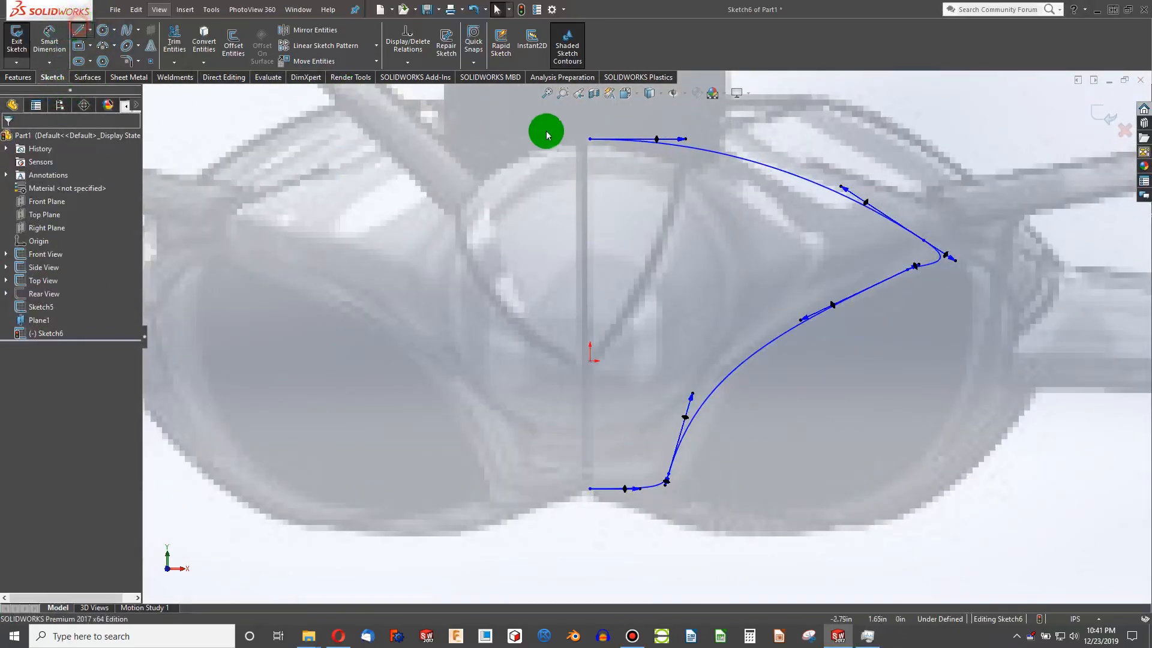
{"action": "mouse_move", "coordinate": [590, 139]}
{"action": "left_mouse_down"}
{"action": "mouse_move", "coordinate": [611, 487]}
{"action": "mouse_move", "coordinate": [590, 490]}
{"action": "left_mouse_up"}
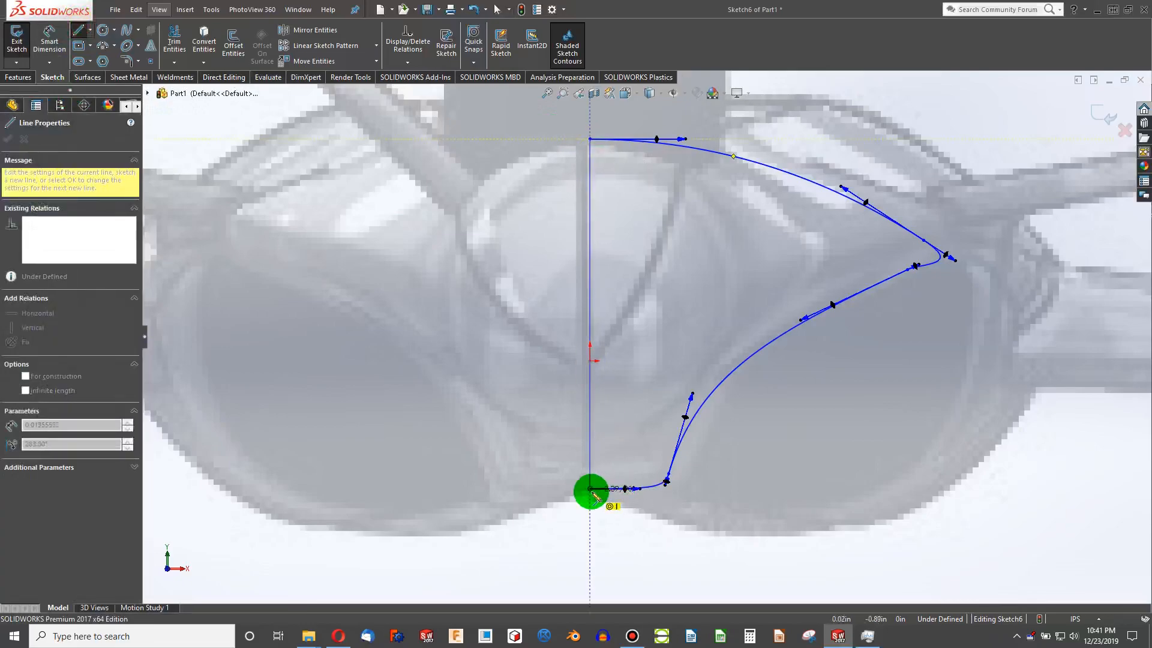
{"action": "left_click", "coordinate": [588, 497]}
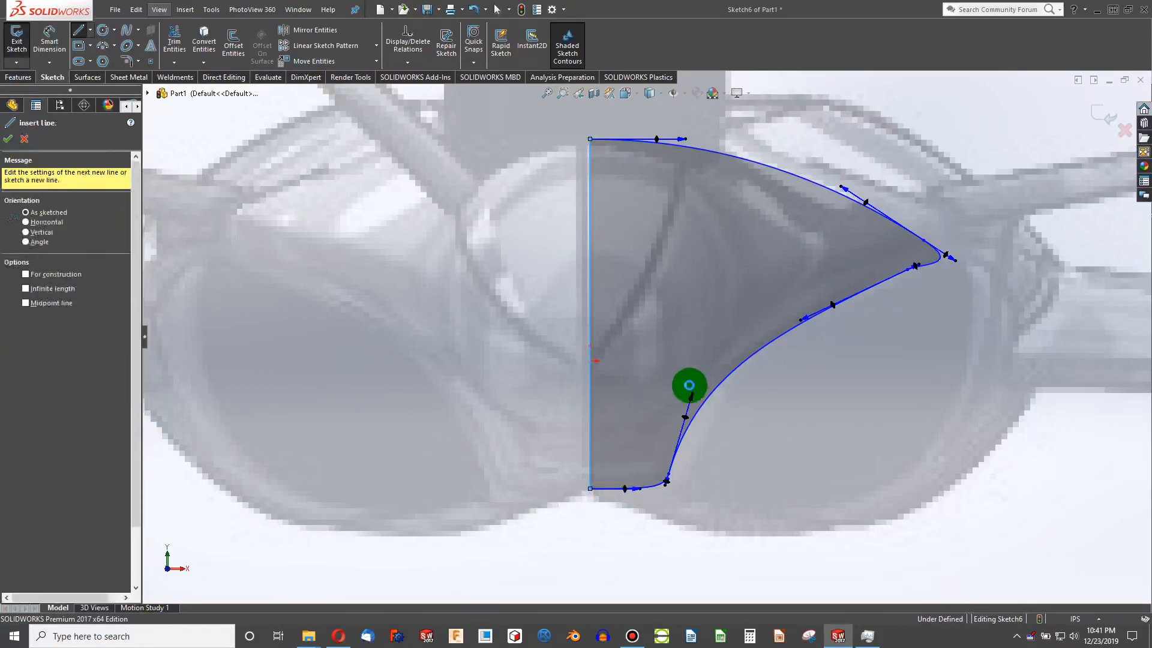
{"action": "key", "text": "Escape"}
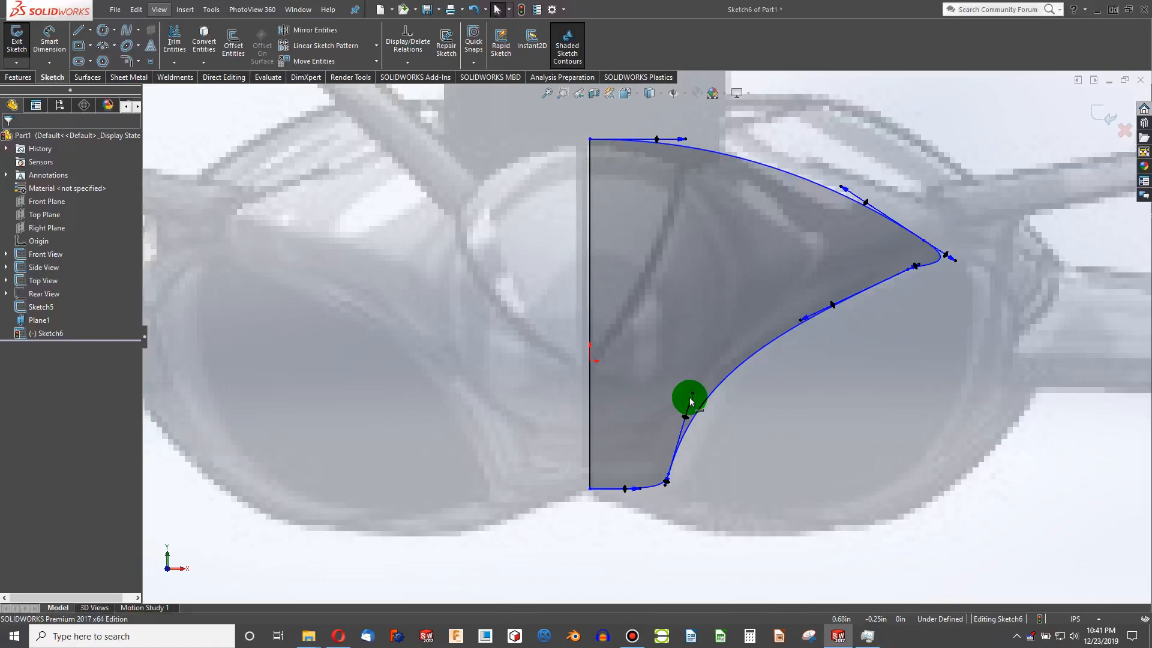
Examine the closed half-profile from the side, top and bottom to compare its outer corner with the fuselage outline in the view images
{"action": "scroll", "coordinate": [691, 402], "scroll_direction": "up", "scroll_amount": 3}
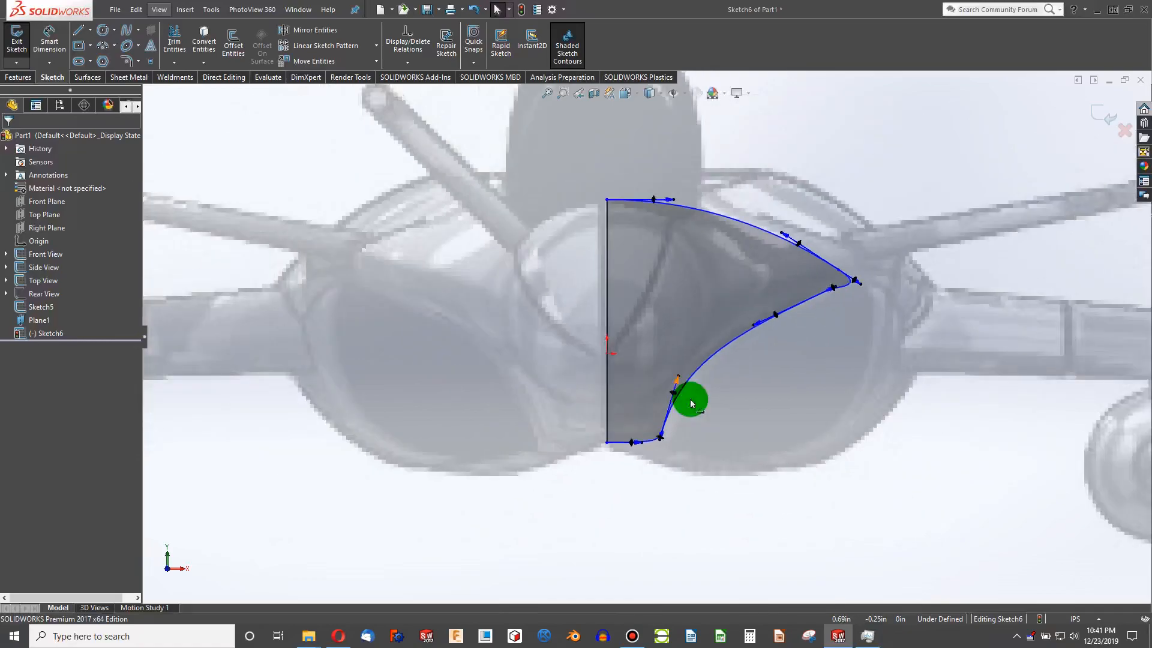
{"action": "left_click", "coordinate": [711, 495]}
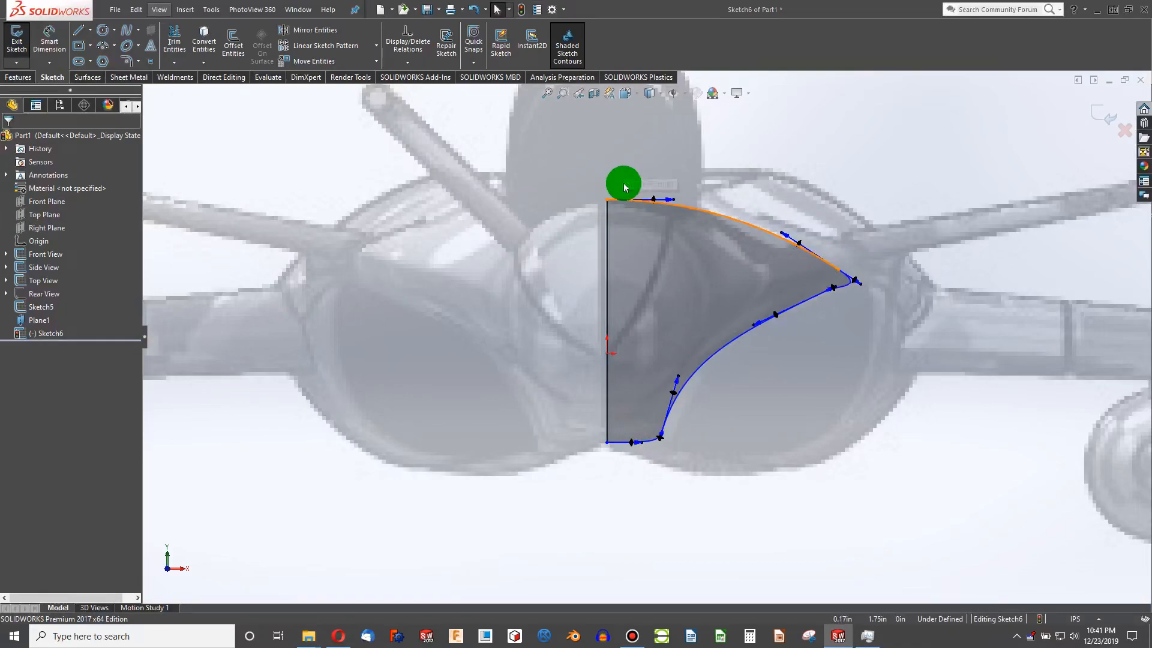
{"action": "scroll", "coordinate": [624, 187], "scroll_direction": "up", "scroll_amount": 5}
{"action": "mouse_move", "coordinate": [620, 204]}
{"action": "middle_mouse_down"}
{"action": "mouse_move", "coordinate": [686, 288]}
{"action": "mouse_move", "coordinate": [648, 331]}
{"action": "middle_mouse_up"}
{"action": "scroll", "coordinate": [720, 326], "scroll_direction": "up", "scroll_amount": 3}
{"action": "scroll", "coordinate": [780, 264], "scroll_direction": "down", "scroll_amount": 6}
{"action": "mouse_move", "coordinate": [778, 286]}
{"action": "middle_mouse_down"}
{"action": "mouse_move", "coordinate": [797, 290]}
{"action": "mouse_move", "coordinate": [769, 380]}
{"action": "mouse_move", "coordinate": [759, 362]}
{"action": "middle_mouse_up"}
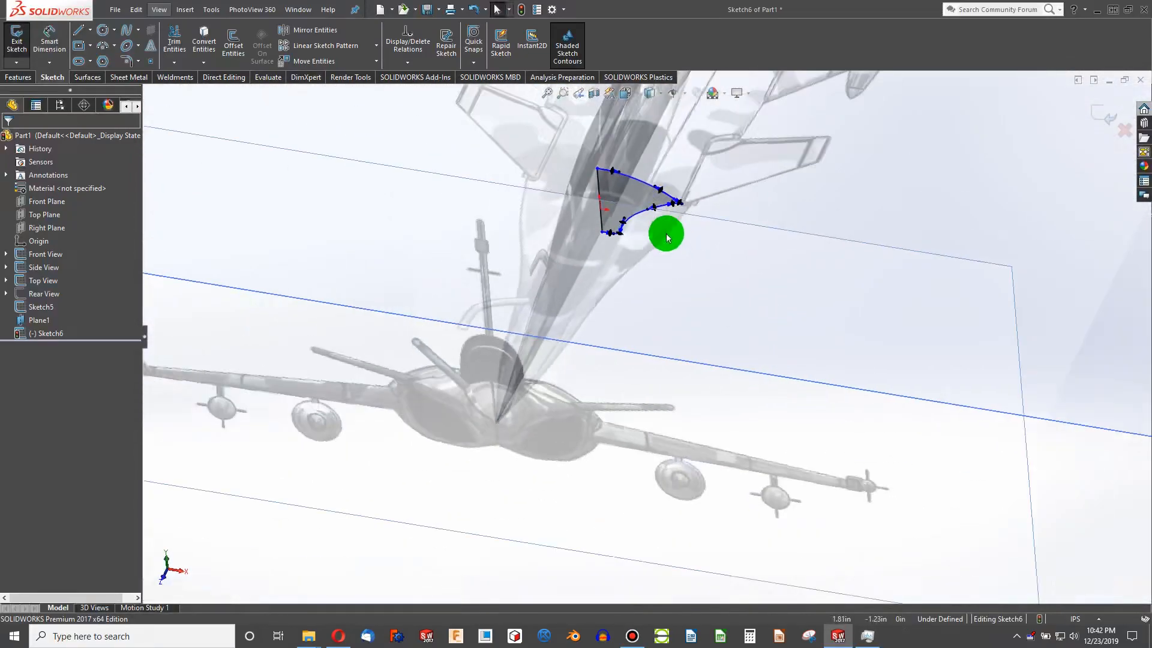
{"action": "key", "text": "ctrl+4"}
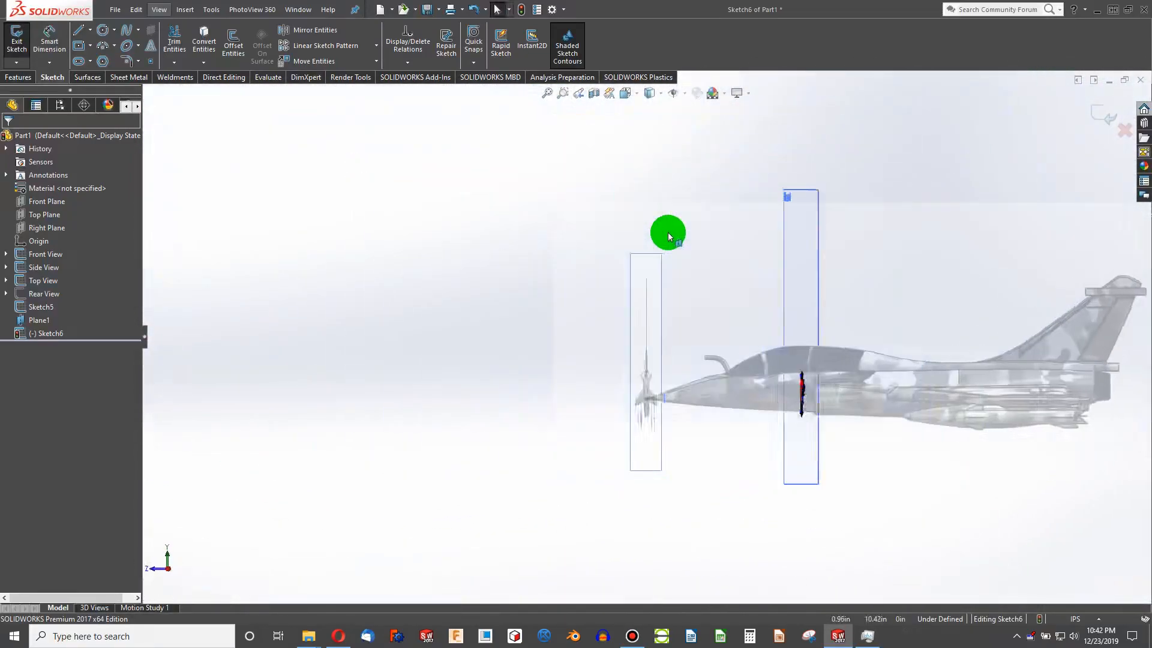
{"action": "key", "text": "ctrl+5"}
{"action": "key", "text": "ctrl+6"}
{"action": "scroll", "coordinate": [682, 323], "scroll_direction": "down", "scroll_amount": 10}
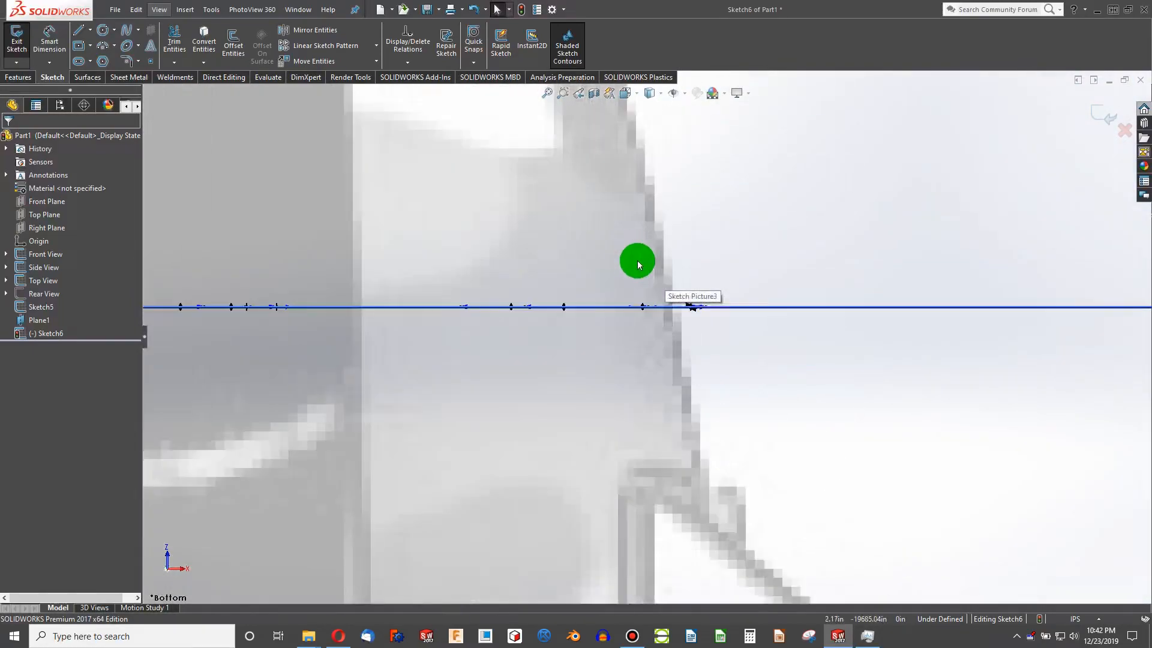
{"action": "middle_click_drag", "start_coordinate": [688, 301], "coordinate": [698, 260]}
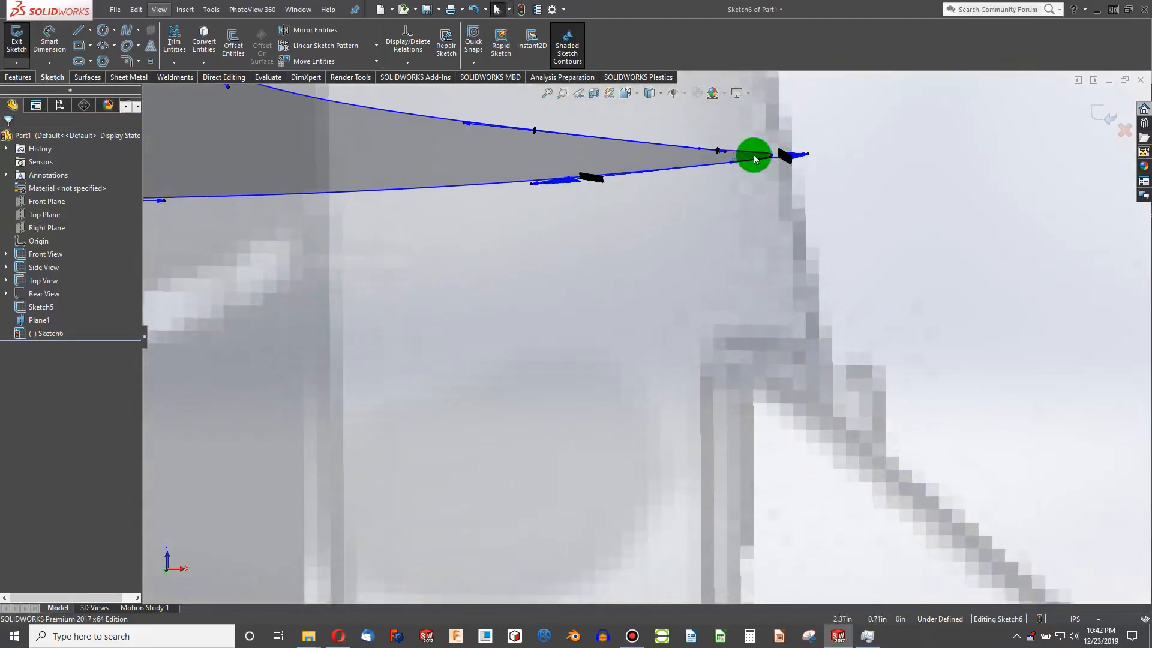
{"action": "mouse_move", "coordinate": [730, 174]}
{"action": "middle_mouse_down"}
{"action": "mouse_move", "coordinate": [733, 144]}
{"action": "mouse_move", "coordinate": [733, 218]}
{"action": "mouse_move", "coordinate": [707, 186]}
{"action": "mouse_move", "coordinate": [727, 220]}
{"action": "middle_mouse_up"}
{"action": "scroll", "coordinate": [728, 220], "scroll_direction": "up", "scroll_amount": 8}
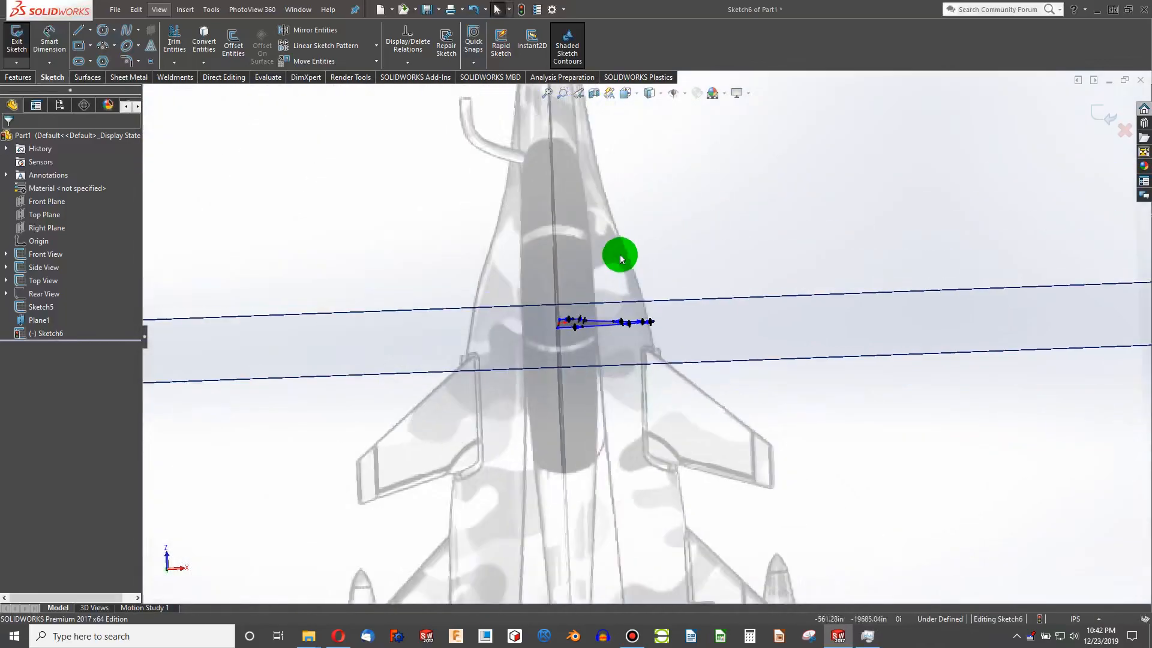
Pull the small outer corner spline of the half-profile inward, shortening its upper tangent handle so the corner sits closer to the centreline
{"action": "key", "text": "ctrl+1"}
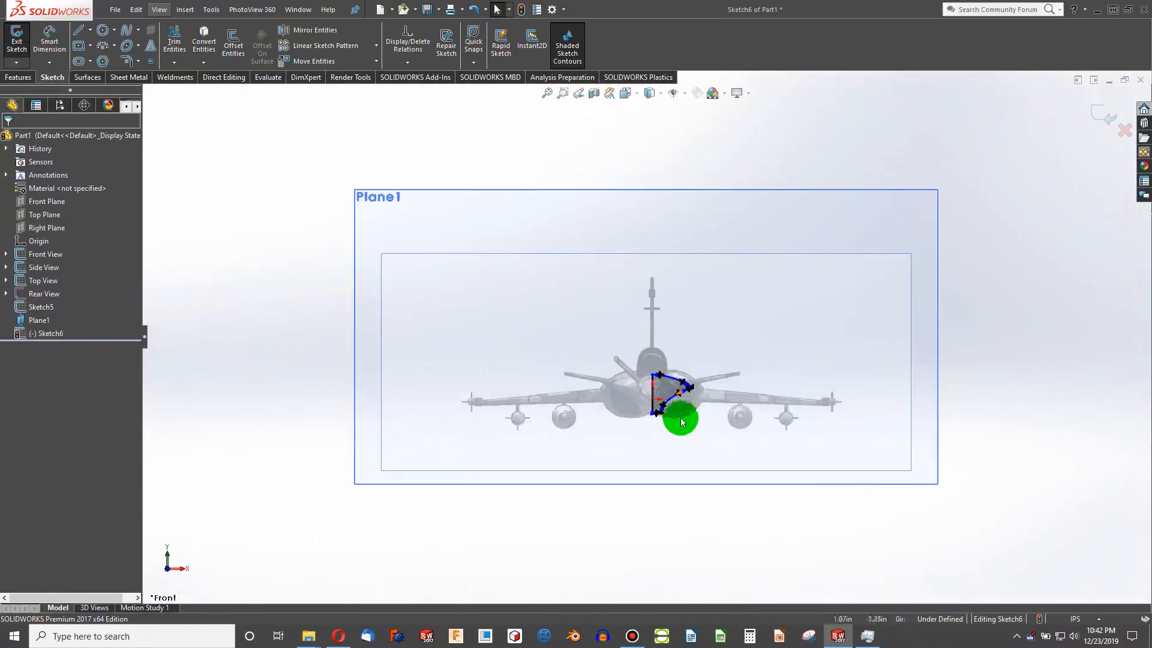
{"action": "scroll", "coordinate": [686, 416], "scroll_direction": "down", "scroll_amount": 10}
{"action": "scroll", "coordinate": [686, 415], "scroll_direction": "down", "scroll_amount": 3}
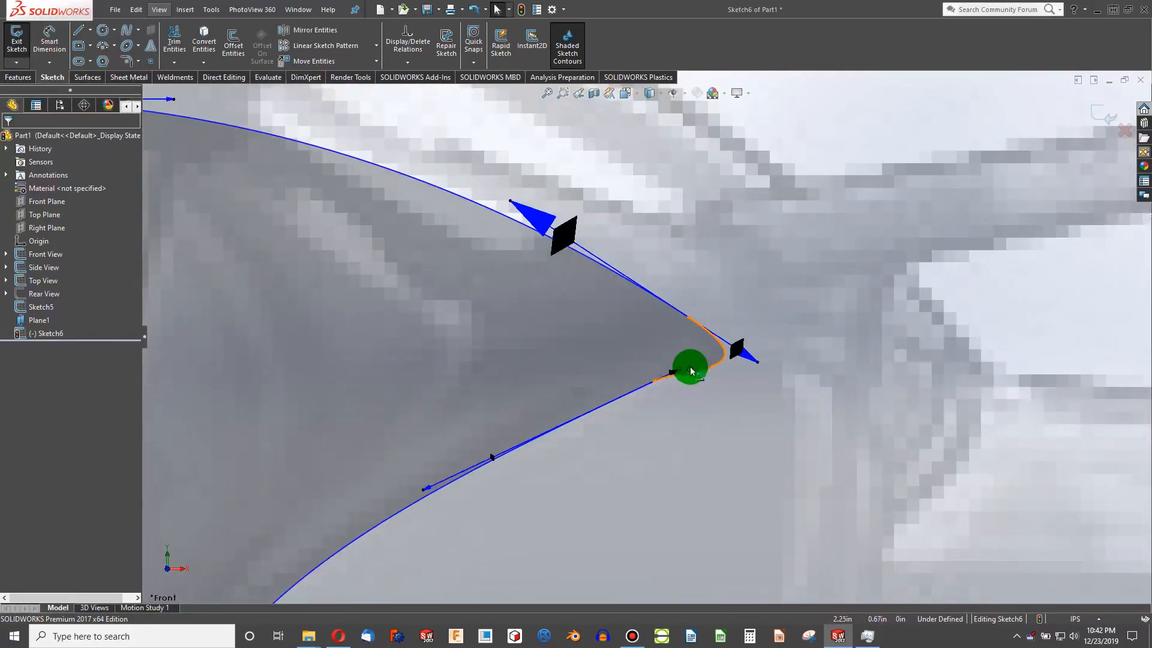
{"action": "left_click_drag", "start_coordinate": [759, 362], "coordinate": [737, 344]}
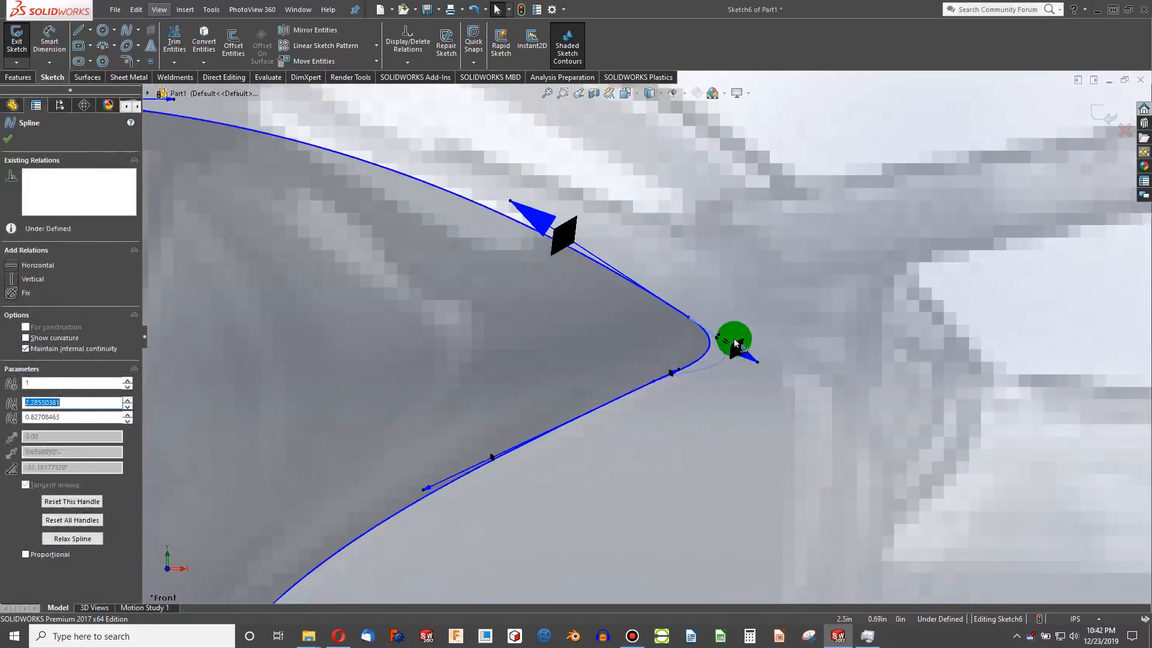
{"action": "scroll", "coordinate": [731, 372], "scroll_direction": "up", "scroll_amount": 5}
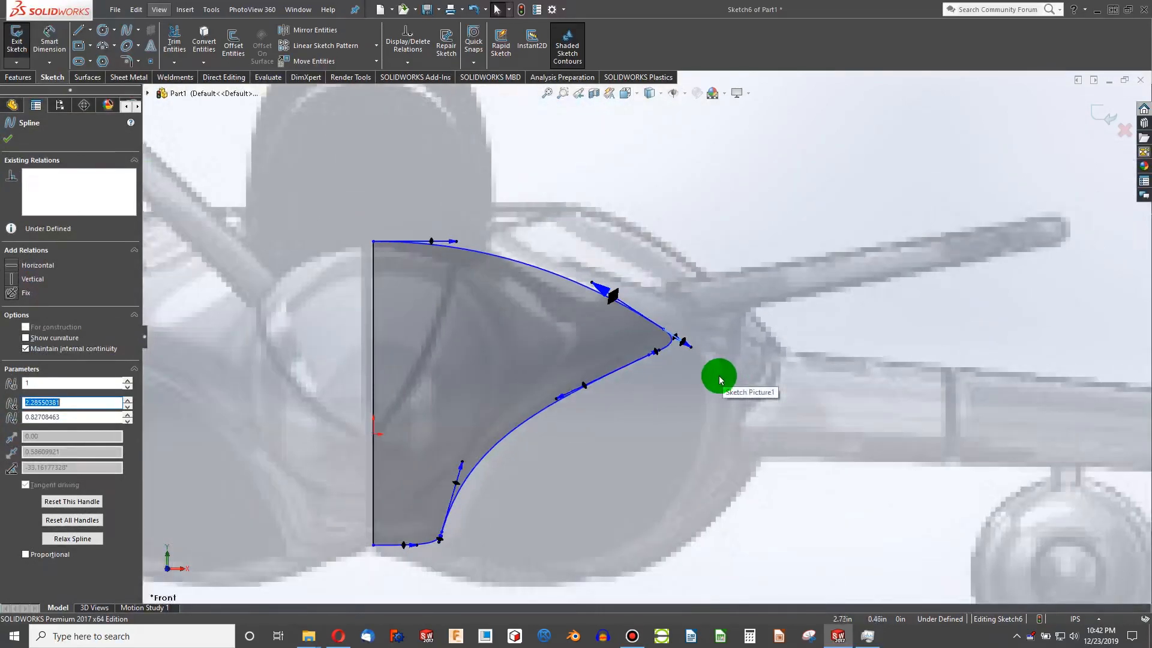
{"action": "key", "text": "Escape"}
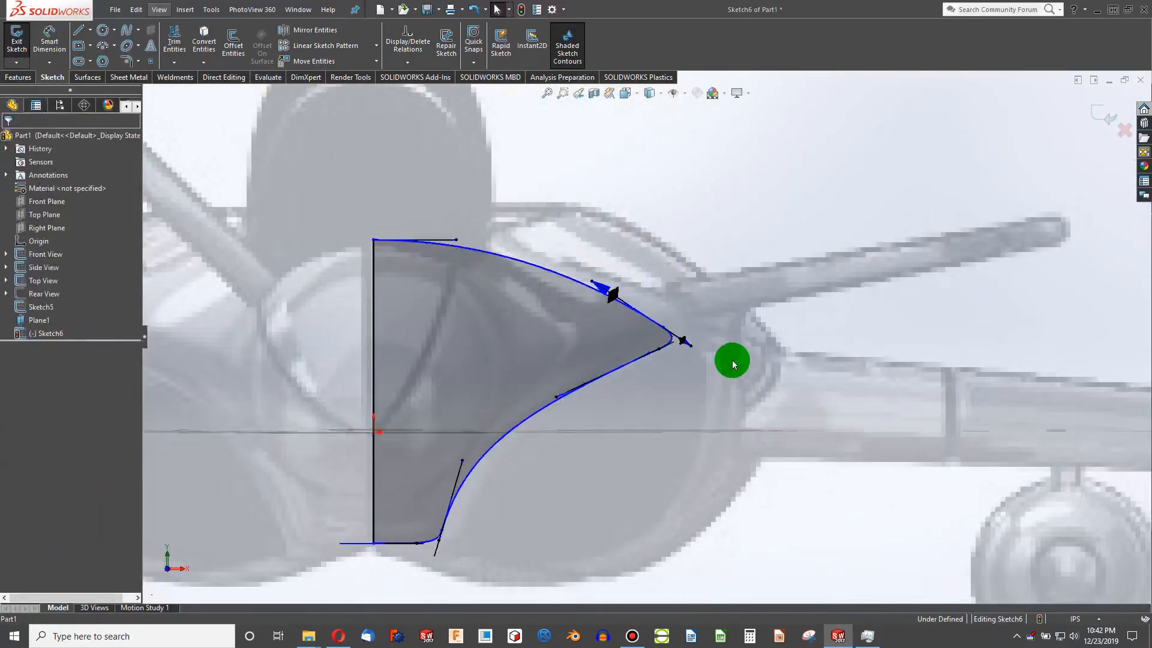
Check the adjusted corner against the top view image, finish the half-profile sketch and hide its plane
{"action": "key", "text": "ctrl+5"}
{"action": "scroll", "coordinate": [690, 371], "scroll_direction": "down", "scroll_amount": 10}
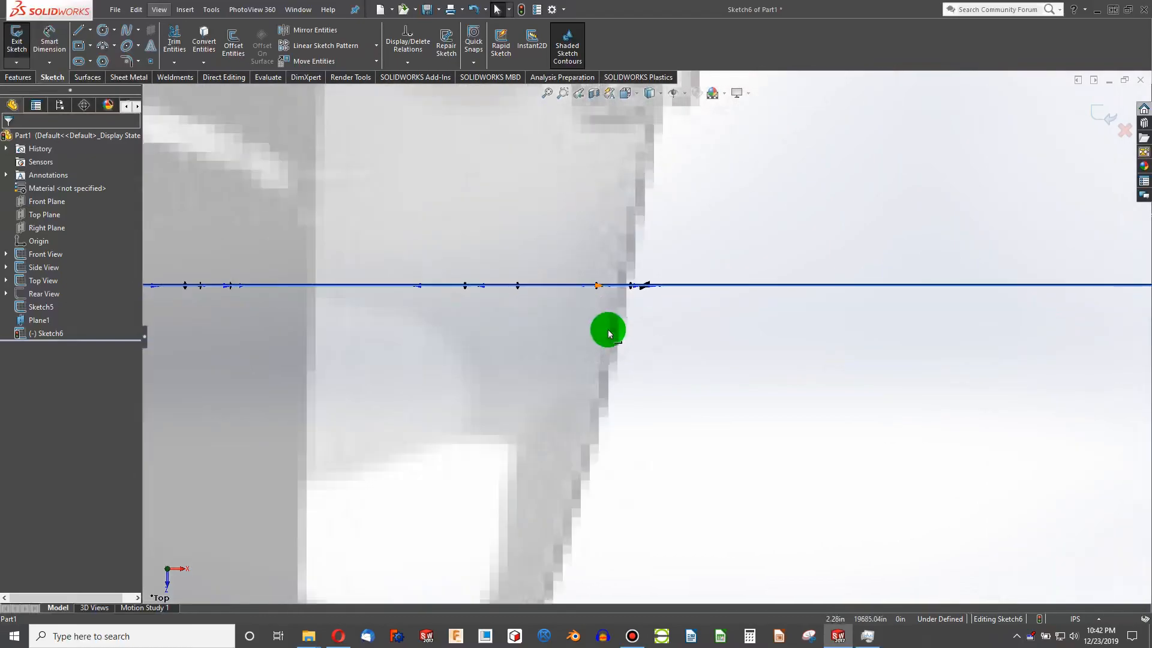
{"action": "middle_click_drag", "start_coordinate": [618, 315], "coordinate": [638, 295]}
{"action": "mouse_move", "coordinate": [638, 293]}
{"action": "middle_mouse_down"}
{"action": "mouse_move", "coordinate": [637, 342]}
{"action": "mouse_move", "coordinate": [610, 383]}
{"action": "mouse_move", "coordinate": [628, 296]}
{"action": "mouse_move", "coordinate": [589, 241]}
{"action": "mouse_move", "coordinate": [597, 173]}
{"action": "mouse_move", "coordinate": [599, 188]}
{"action": "middle_mouse_up"}
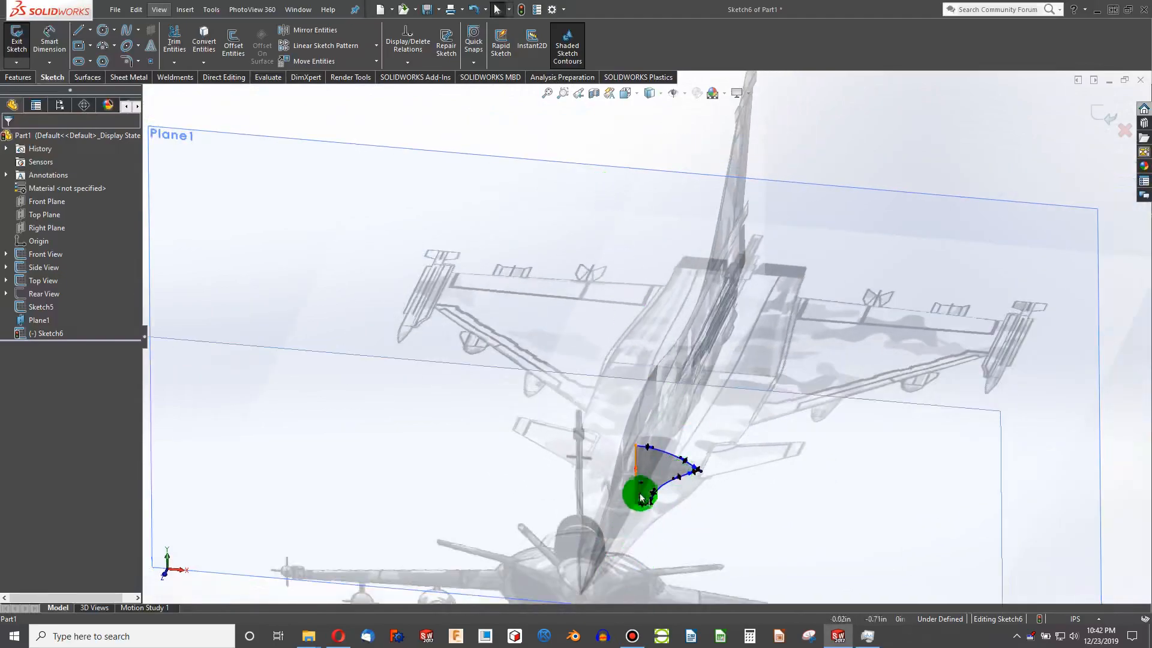
{"action": "left_click", "coordinate": [17, 37]}
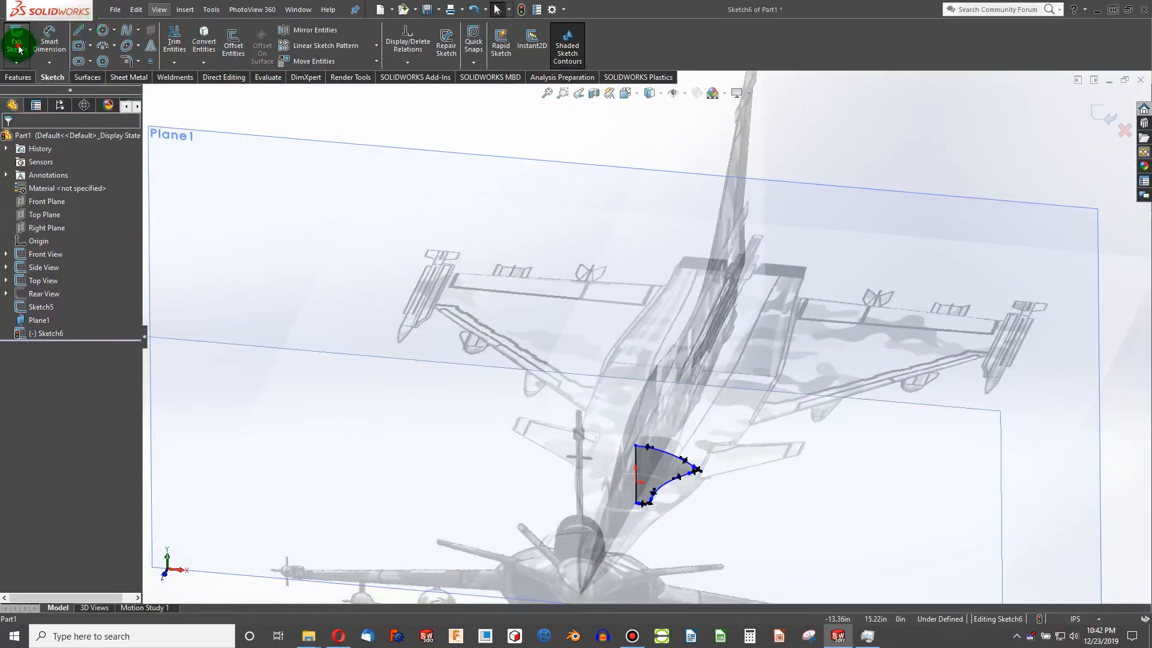
{"action": "left_click", "coordinate": [490, 129]}
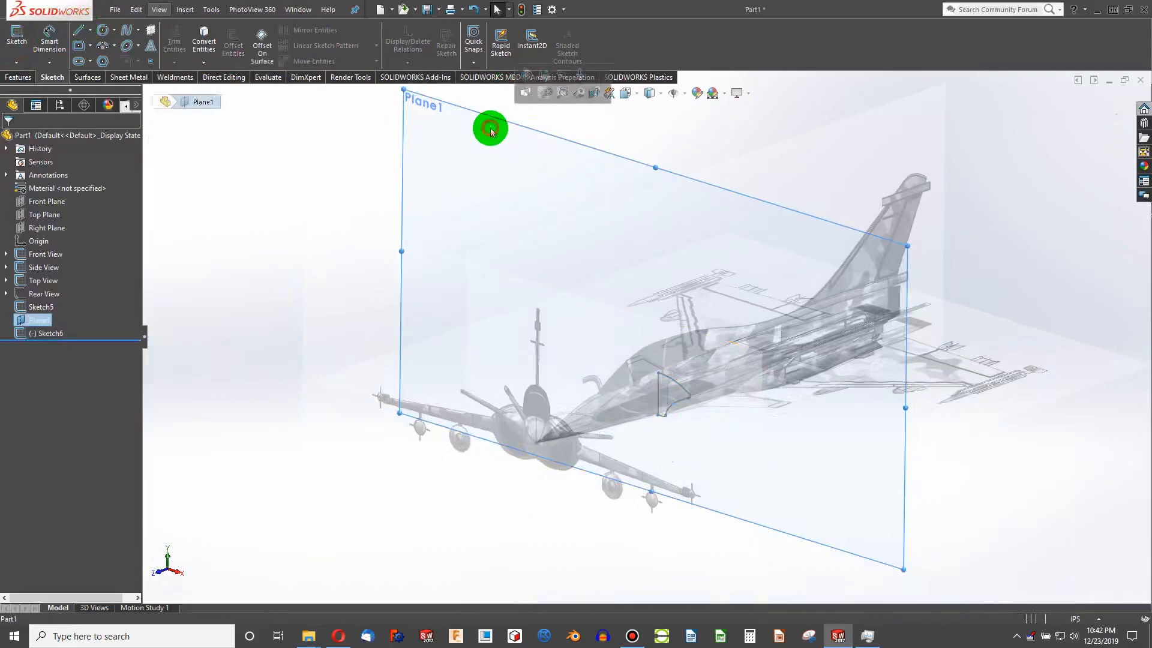
{"action": "left_click", "coordinate": [562, 94]}
{"action": "middle_click_drag", "start_coordinate": [669, 284], "coordinate": [642, 352]}
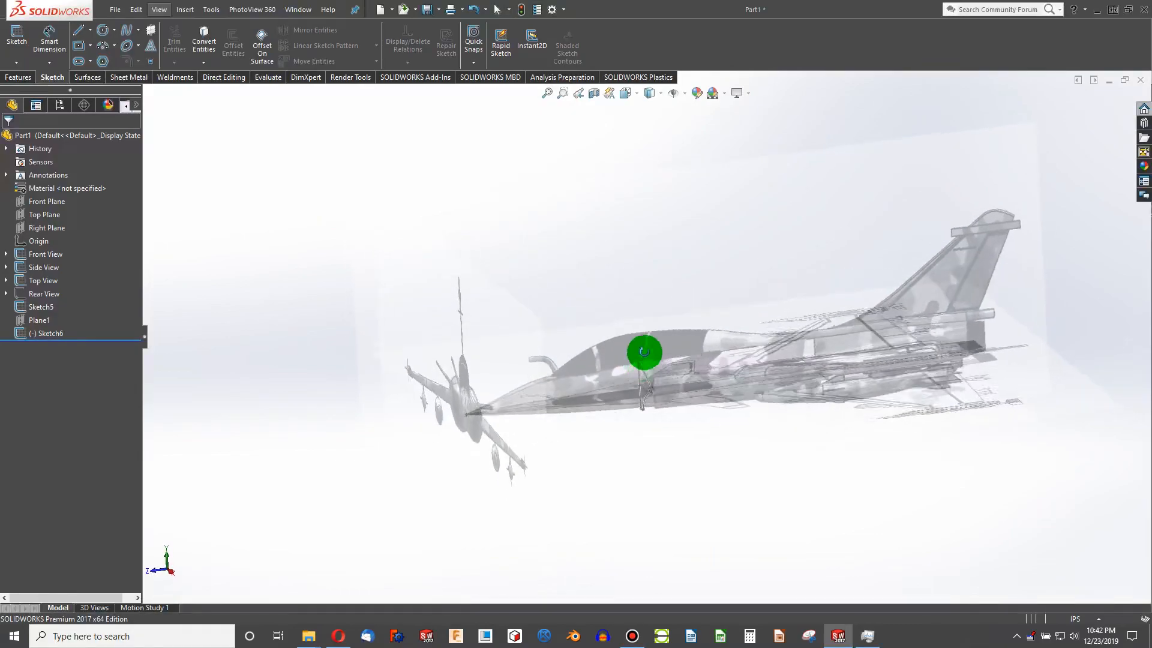
Create a reference plane offset 9.70 in from Plane1, flipped toward the tail
{"action": "left_click", "coordinate": [38, 322]}
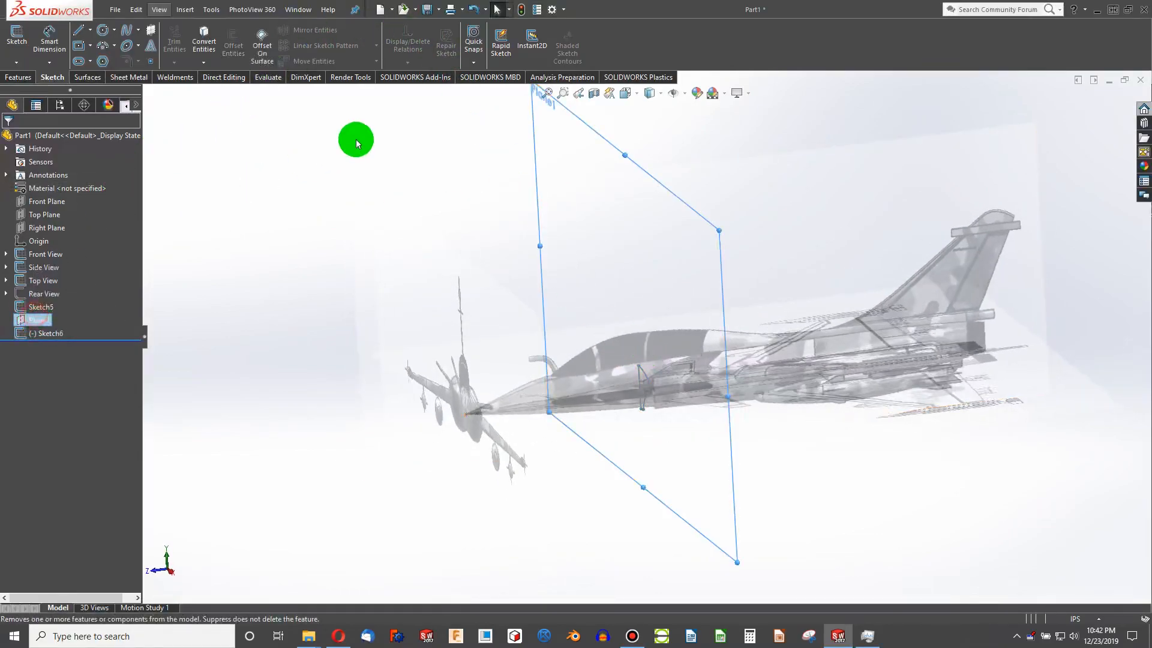
{"action": "left_click", "coordinate": [13, 82]}
{"action": "left_click", "coordinate": [477, 43]}
{"action": "left_click", "coordinate": [682, 232]}
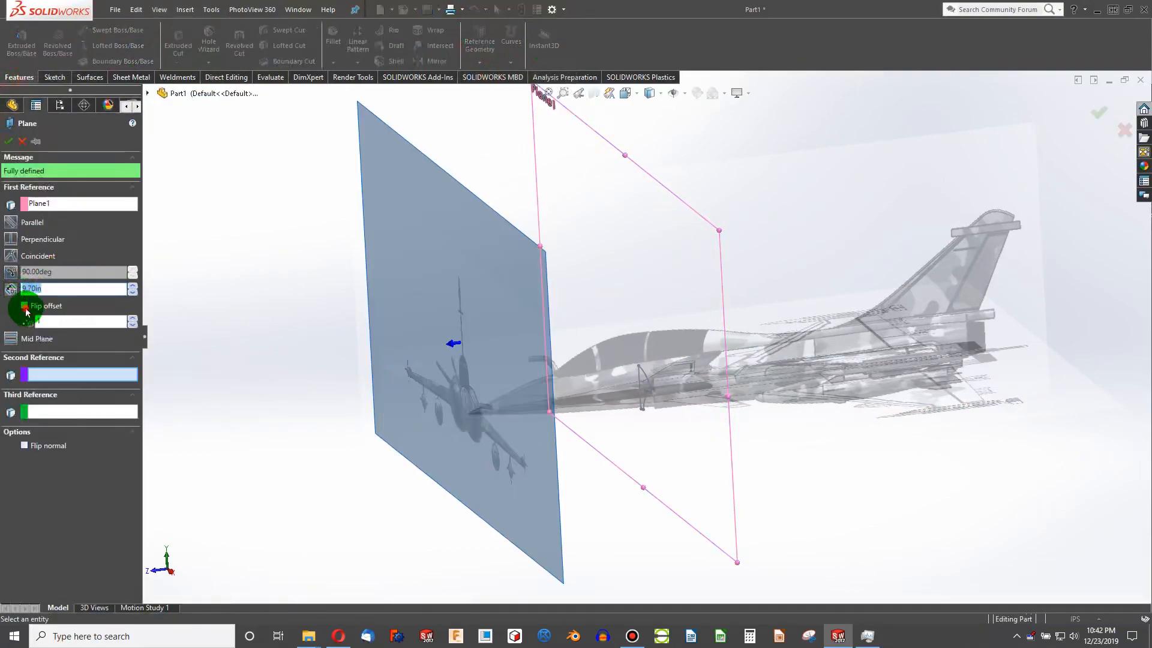
{"action": "left_click", "coordinate": [26, 307]}
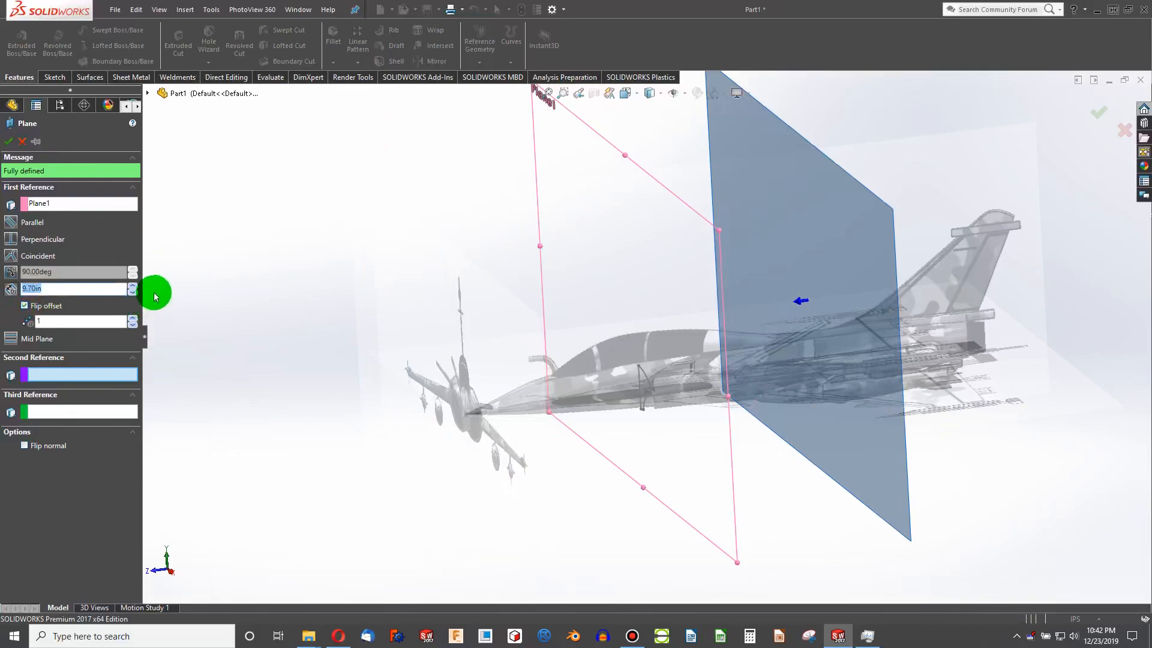
{"action": "key", "text": "ctrl+3"}
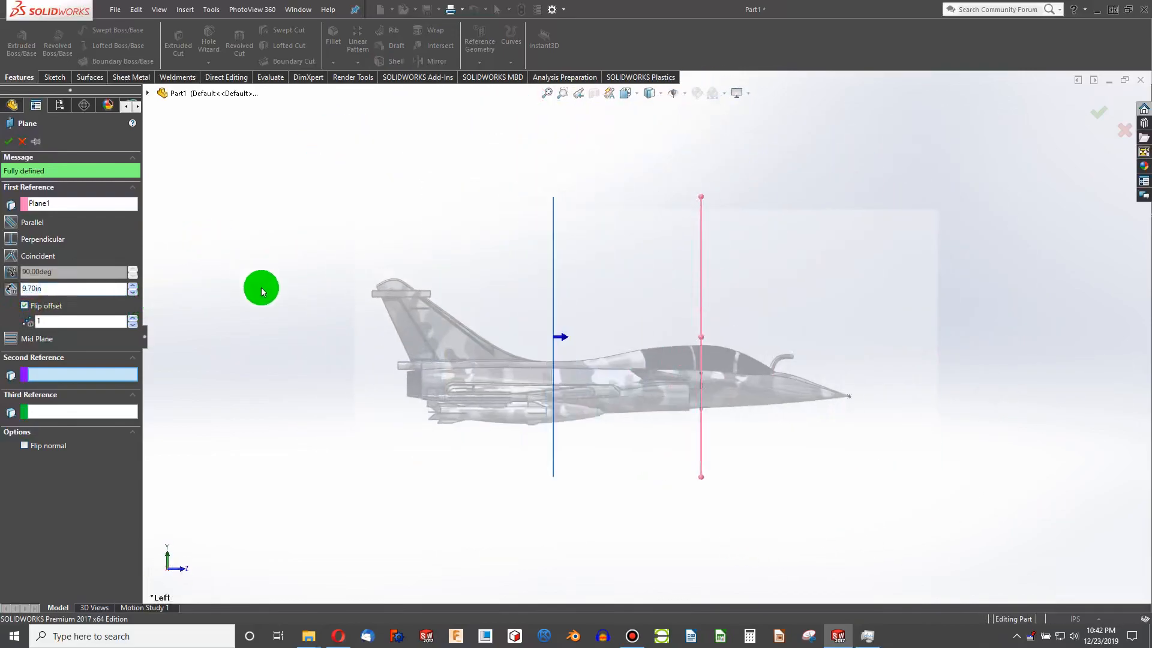
{"action": "scroll", "coordinate": [548, 337], "scroll_direction": "down", "scroll_amount": 3}
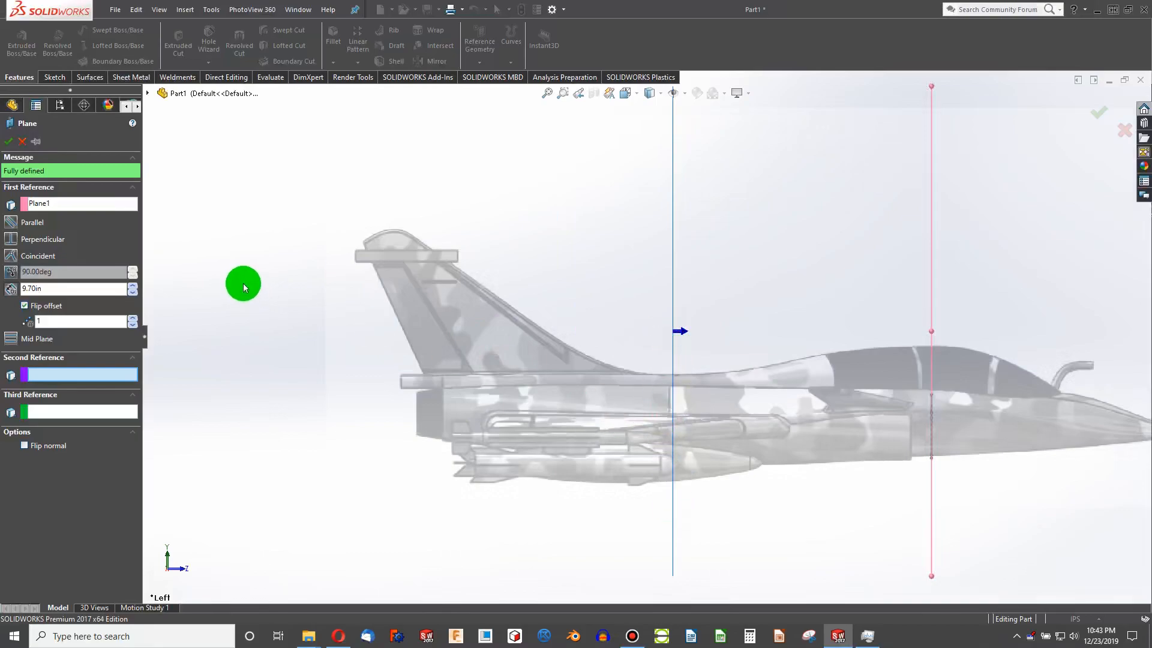
{"action": "left_click", "coordinate": [20, 148]}
Start a new sketch on the rear offset plane, viewed square from the front
{"action": "middle_click_drag", "start_coordinate": [758, 410], "coordinate": [632, 425]}
{"action": "middle_click_drag", "start_coordinate": [864, 424], "coordinate": [817, 161]}
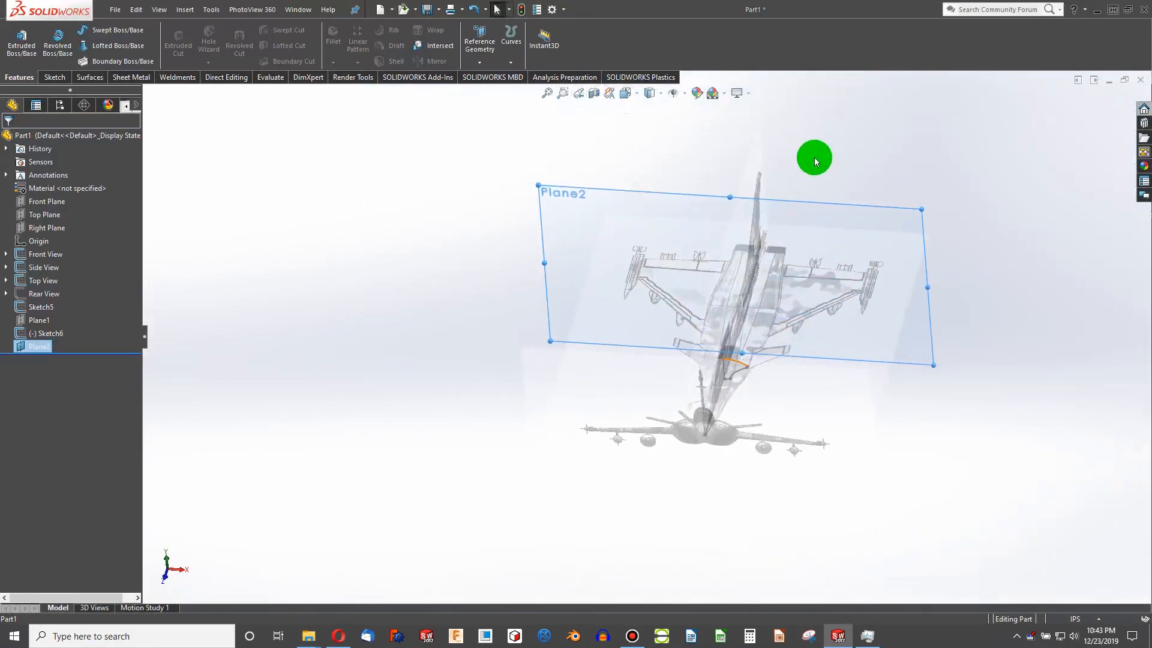
{"action": "key", "text": "ctrl+8"}
{"action": "scroll", "coordinate": [742, 316], "scroll_direction": "down", "scroll_amount": 5}
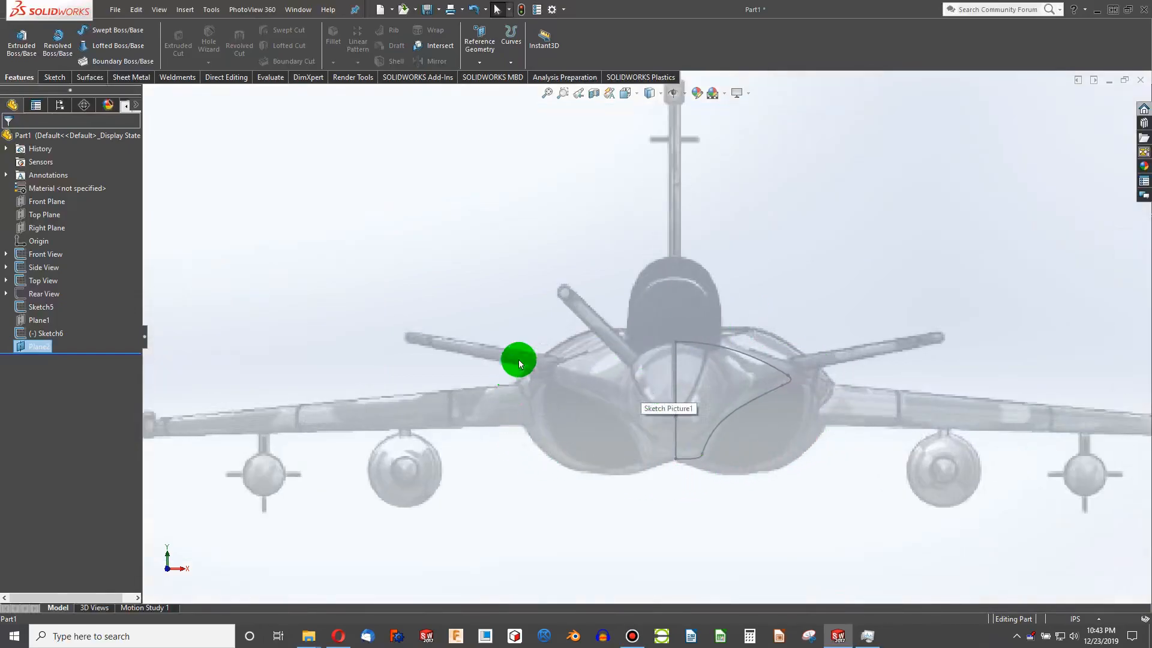
{"action": "scroll", "coordinate": [632, 419], "scroll_direction": "down", "scroll_amount": 3}
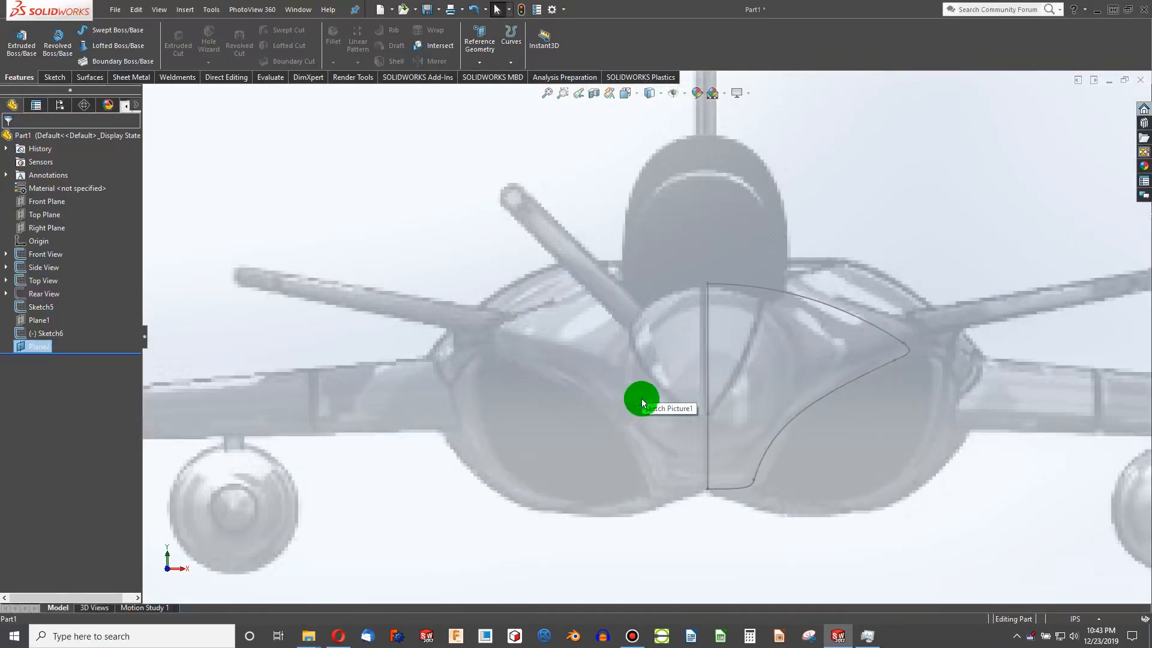
{"action": "left_click", "coordinate": [54, 77]}
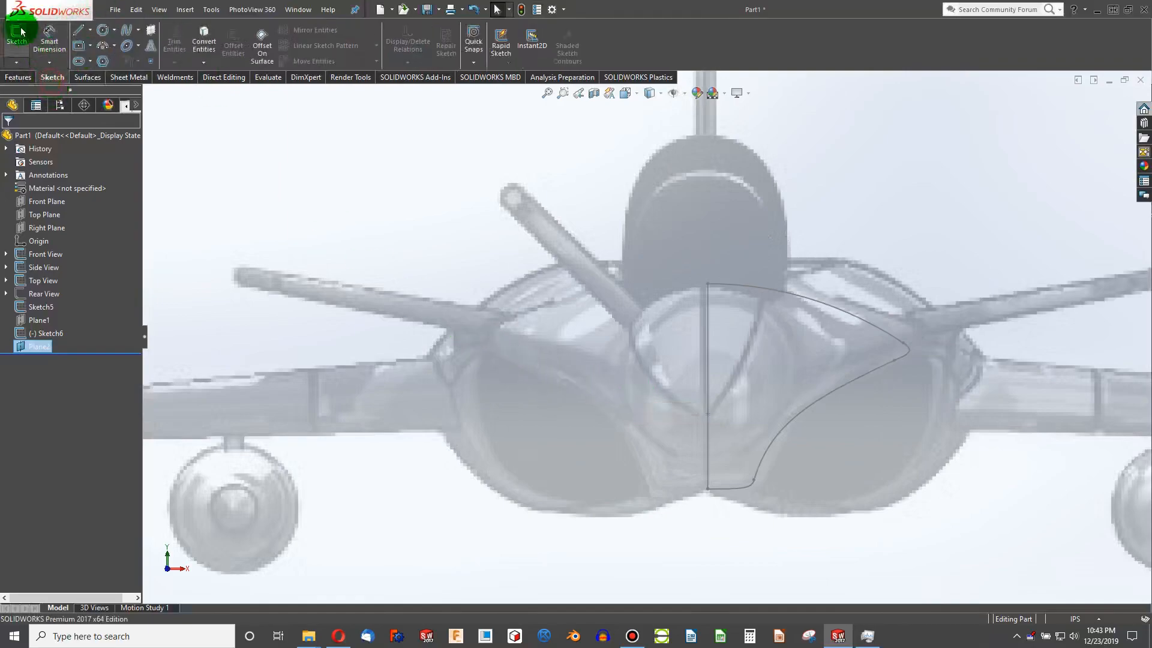
{"action": "left_click", "coordinate": [18, 33]}
{"action": "scroll", "coordinate": [650, 394], "scroll_direction": "down", "scroll_amount": 8}
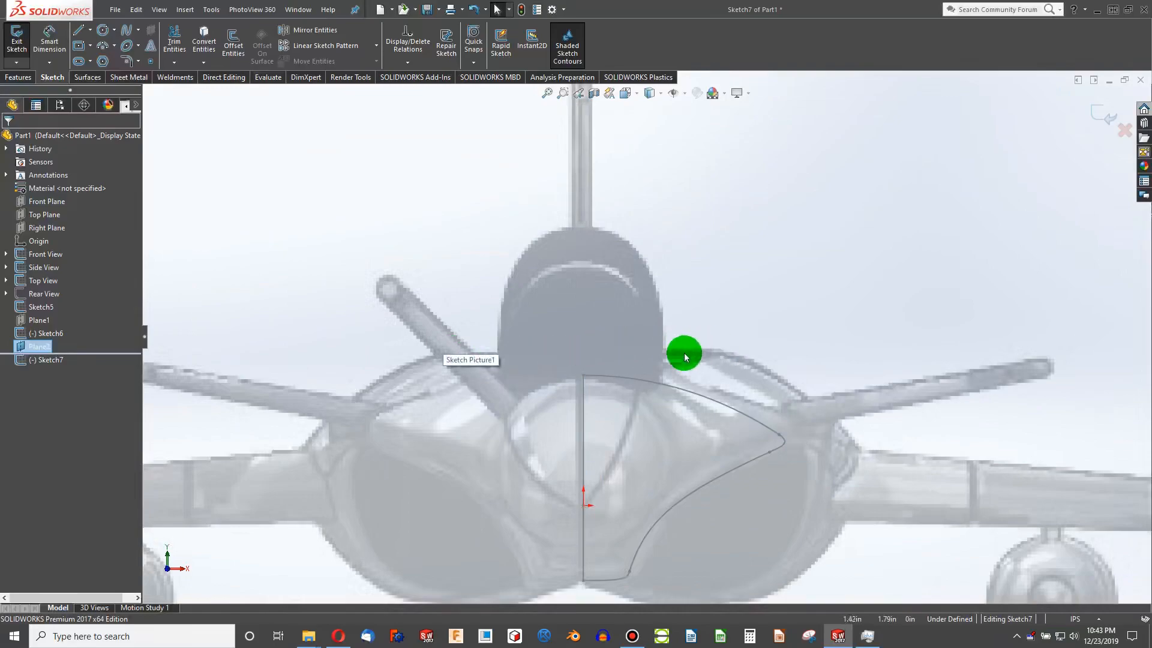
{"action": "left_click", "coordinate": [79, 30]}
{"action": "scroll", "coordinate": [598, 359], "scroll_direction": "up", "scroll_amount": 4}
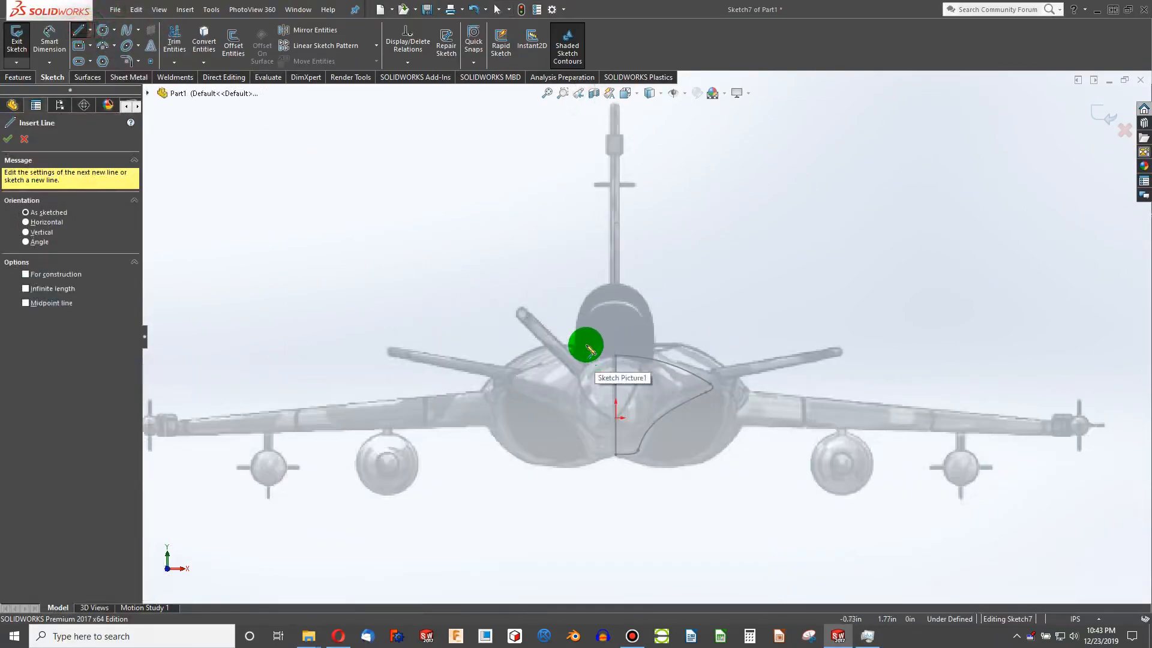
{"action": "key", "text": "Escape"}
Hide the Front View picture so the Rear View picture serves as the tracing reference
{"action": "left_click", "coordinate": [48, 241]}
{"action": "left_click", "coordinate": [46, 254]}
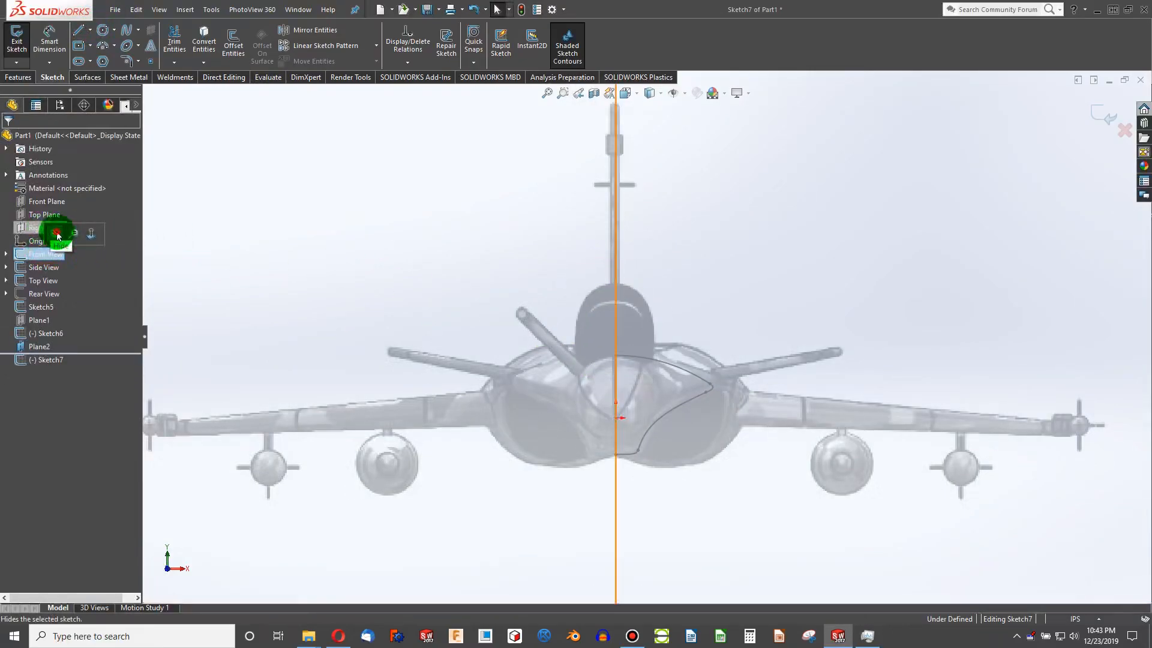
{"action": "left_click", "coordinate": [58, 234]}
{"action": "left_click", "coordinate": [40, 280]}
{"action": "left_click", "coordinate": [47, 276]}
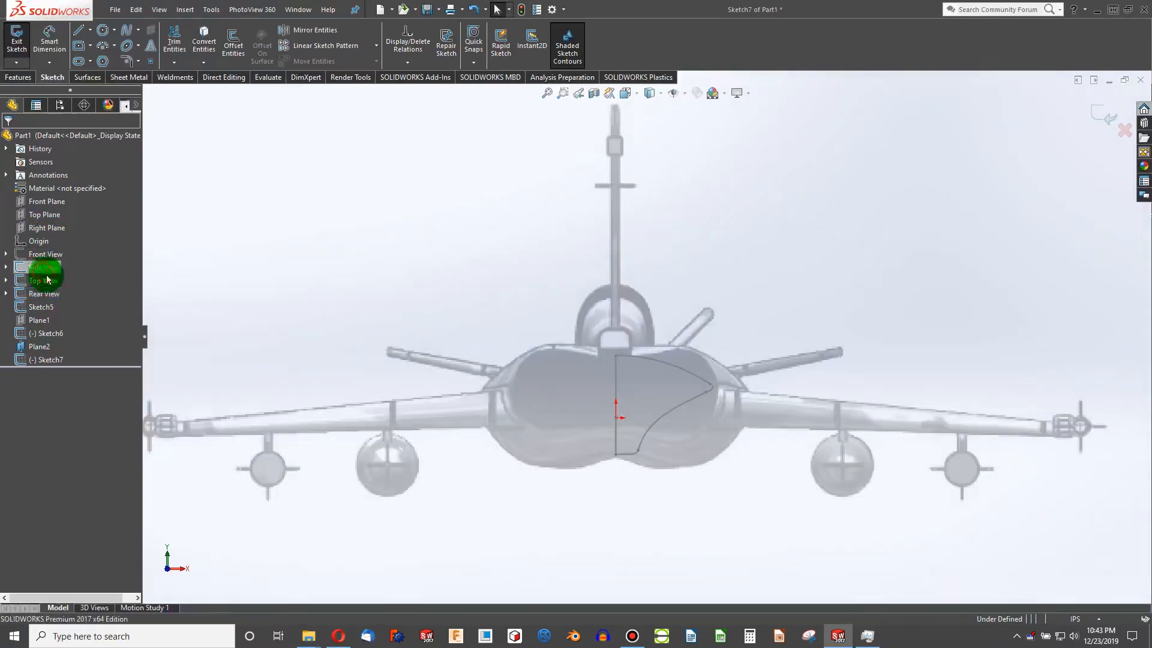
Sketch a horizontal line along the fuselage's flat upper edge, from the centreline out to the shoulder where the curve begins
{"action": "scroll", "coordinate": [624, 337], "scroll_direction": "down", "scroll_amount": 5}
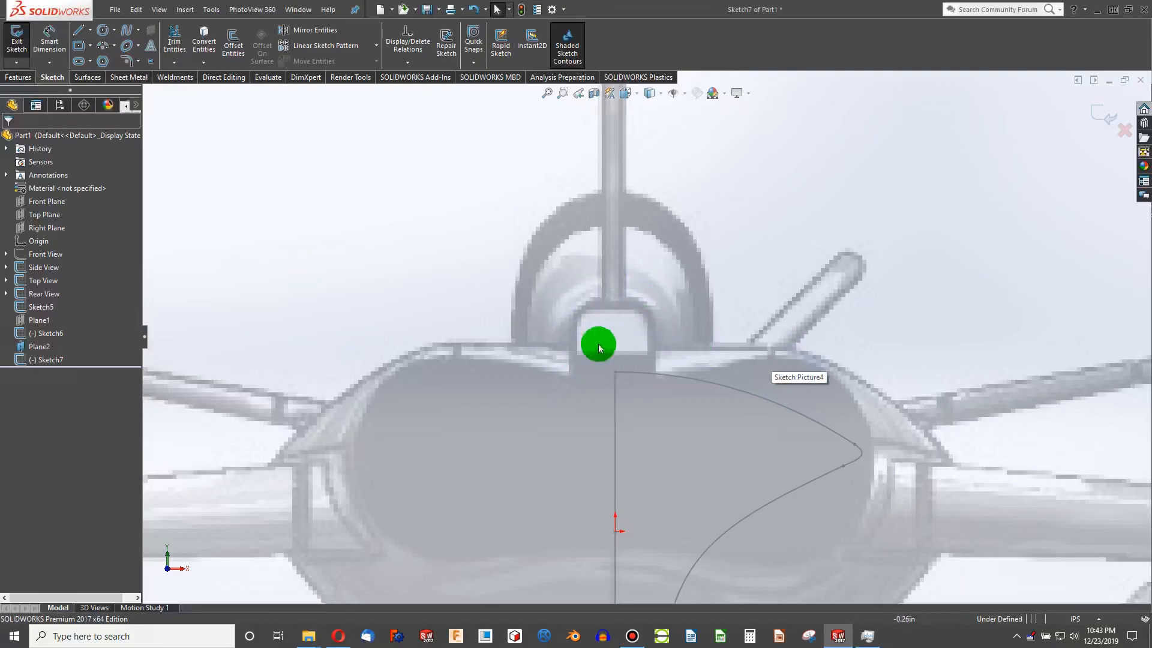
{"action": "left_click", "coordinate": [78, 30]}
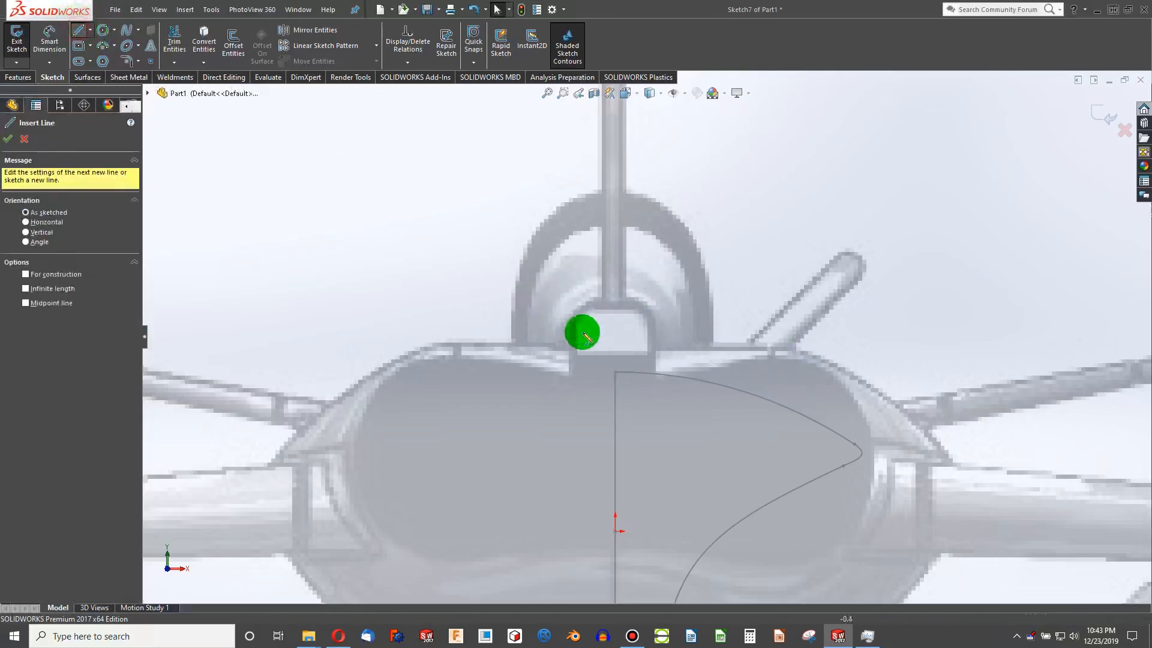
{"action": "left_click", "coordinate": [615, 346]}
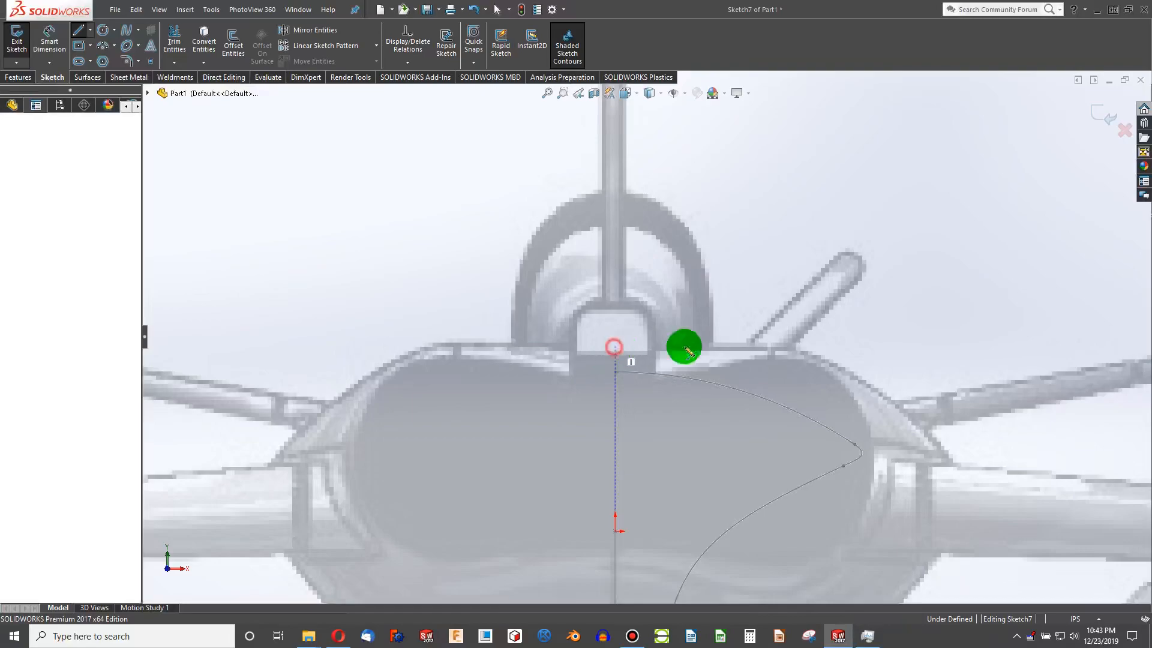
{"action": "left_click", "coordinate": [786, 346]}
{"action": "key", "text": "Escape"}
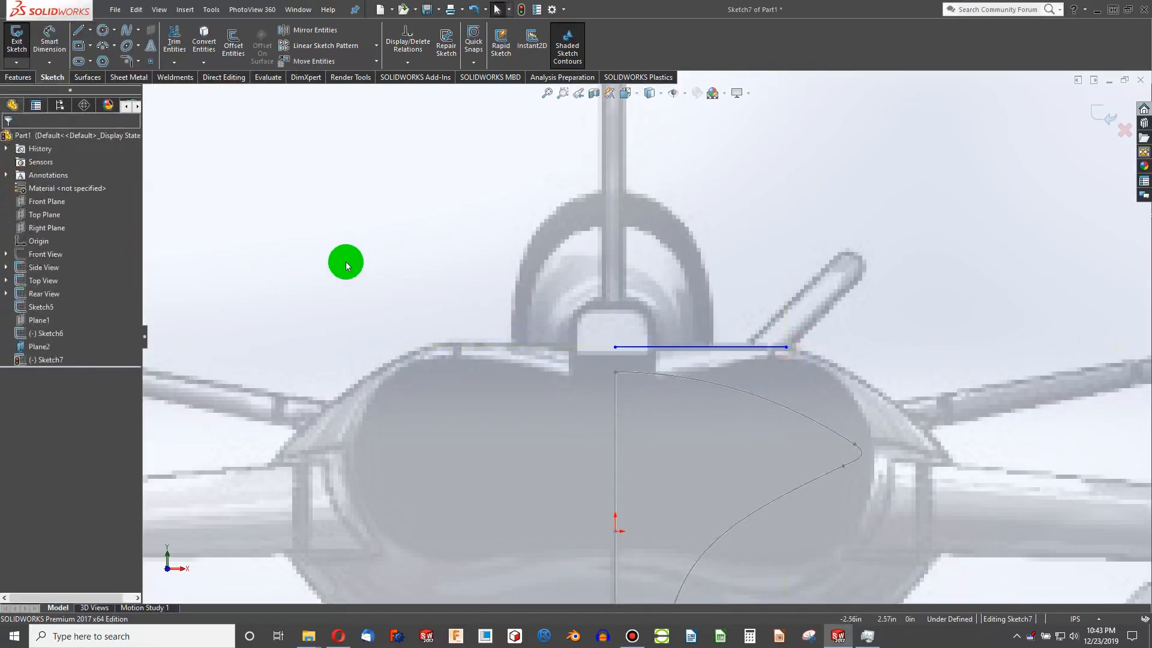
Draw a two-point spline from the line's outer end down to the wing root beside the fuselage
{"action": "left_click", "coordinate": [126, 30]}
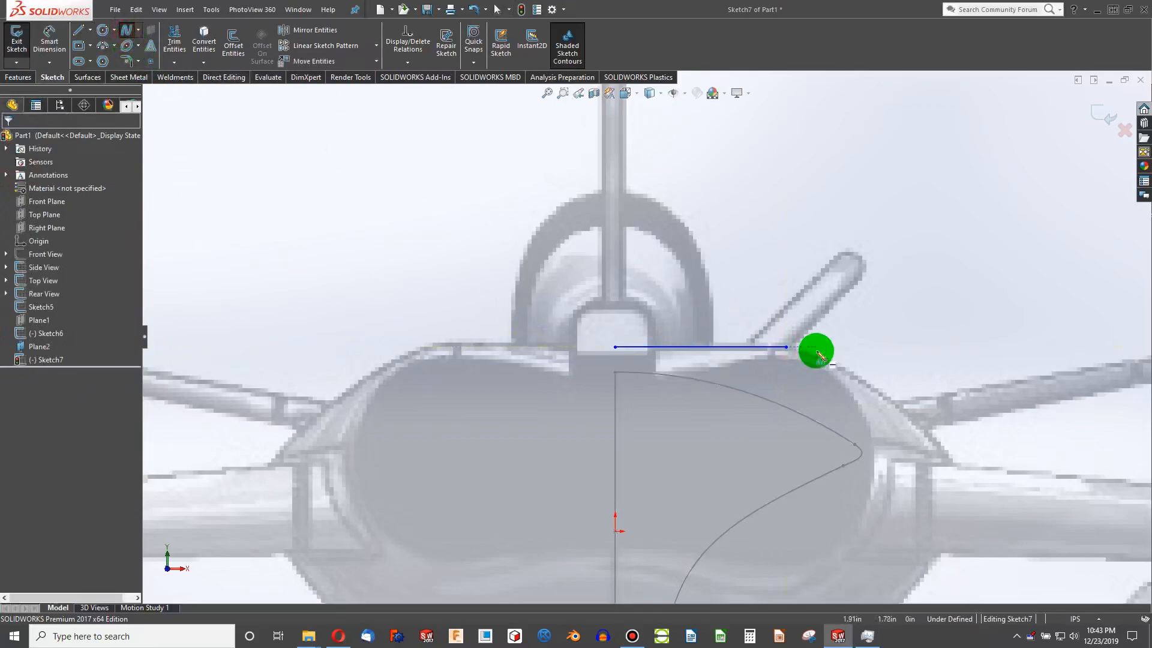
{"action": "left_click", "coordinate": [787, 347]}
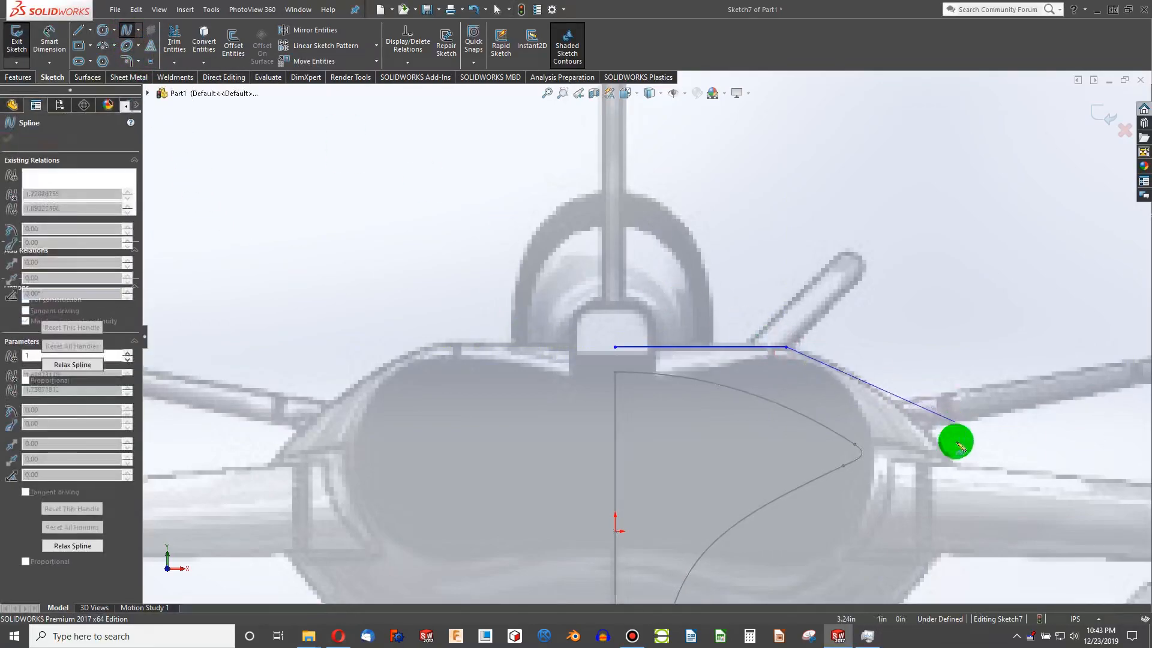
{"action": "scroll", "coordinate": [930, 459], "scroll_direction": "up", "scroll_amount": 2}
{"action": "scroll", "coordinate": [779, 474], "scroll_direction": "down", "scroll_amount": 2}
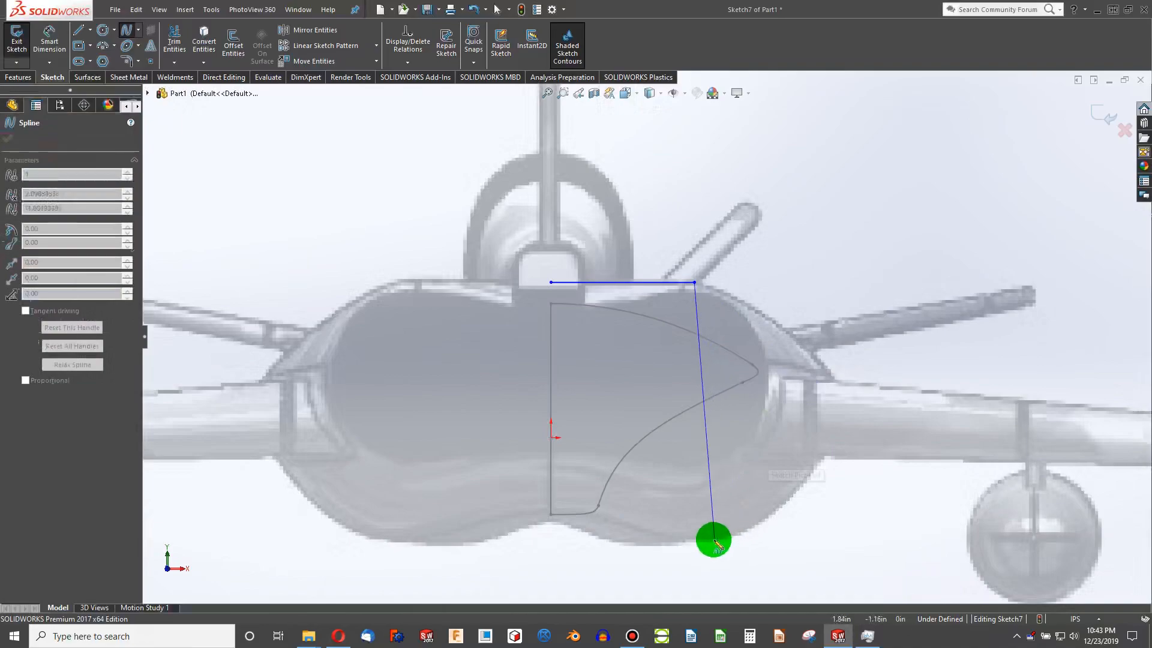
{"action": "double_click", "coordinate": [846, 419]}
{"action": "key", "text": "Escape"}
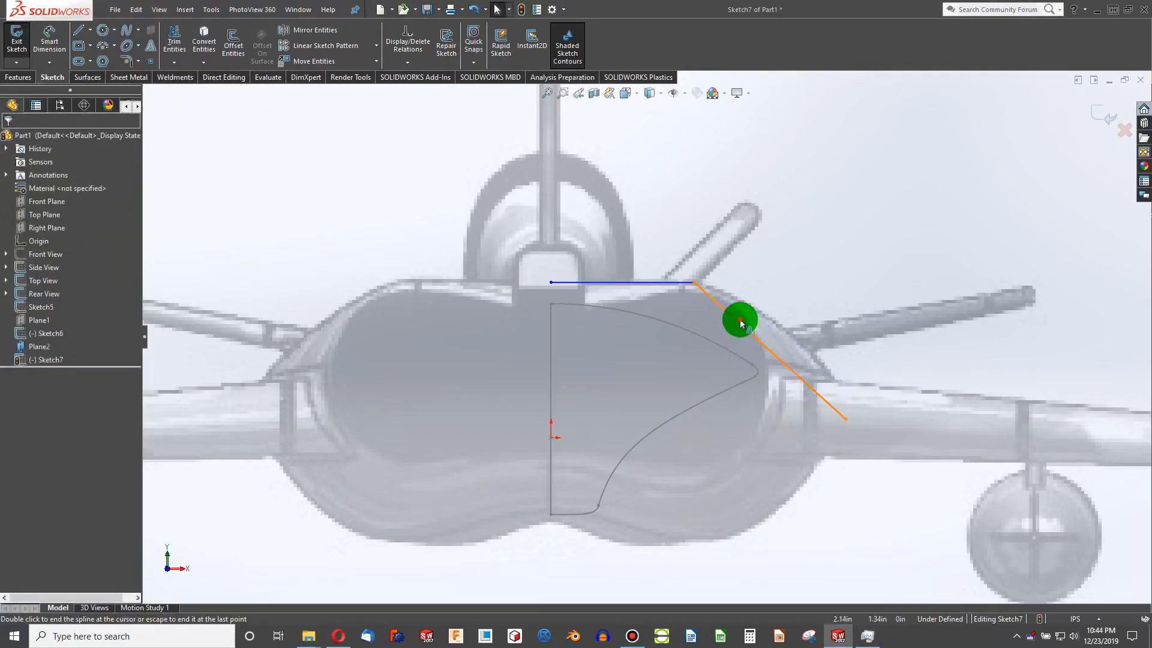
Bow the shoulder spline outward with its upper tangent handle and make it tangent to the horizontal line
{"action": "left_click", "coordinate": [752, 337]}
{"action": "left_click_drag", "start_coordinate": [757, 338], "coordinate": [798, 283]}
{"action": "left_click", "coordinate": [782, 301]}
{"action": "left_click", "coordinate": [659, 281], "text": "ctrl"}
{"action": "left_click", "coordinate": [8, 347]}
{"action": "left_click", "coordinate": [474, 236]}
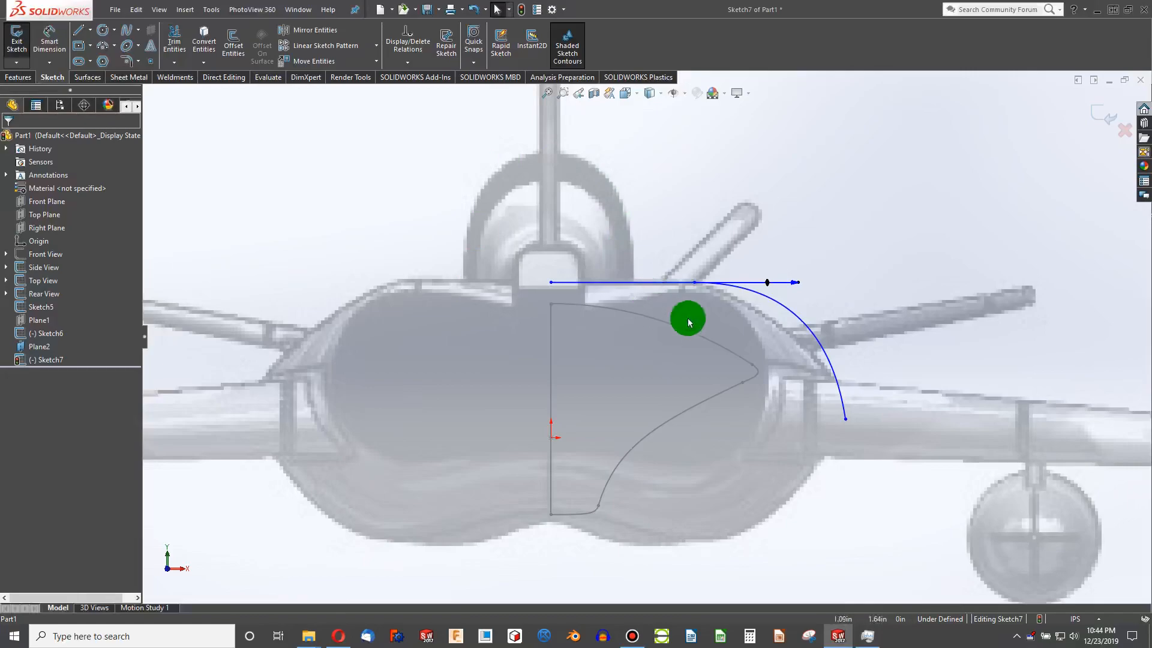
Fit the shoulder spline to the fuselage outline by adjusting both end handles, and make the lower handle vertical
{"action": "left_click_drag", "start_coordinate": [802, 287], "coordinate": [754, 283]}
{"action": "left_click_drag", "start_coordinate": [804, 347], "coordinate": [846, 382]}
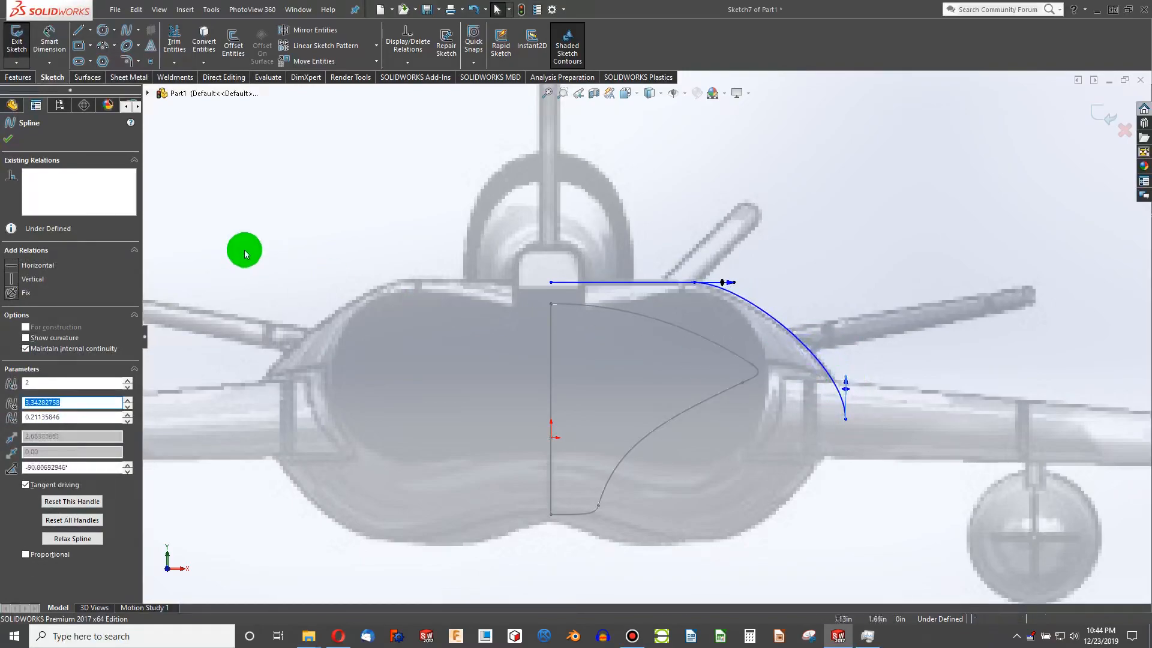
{"action": "left_click", "coordinate": [12, 280]}
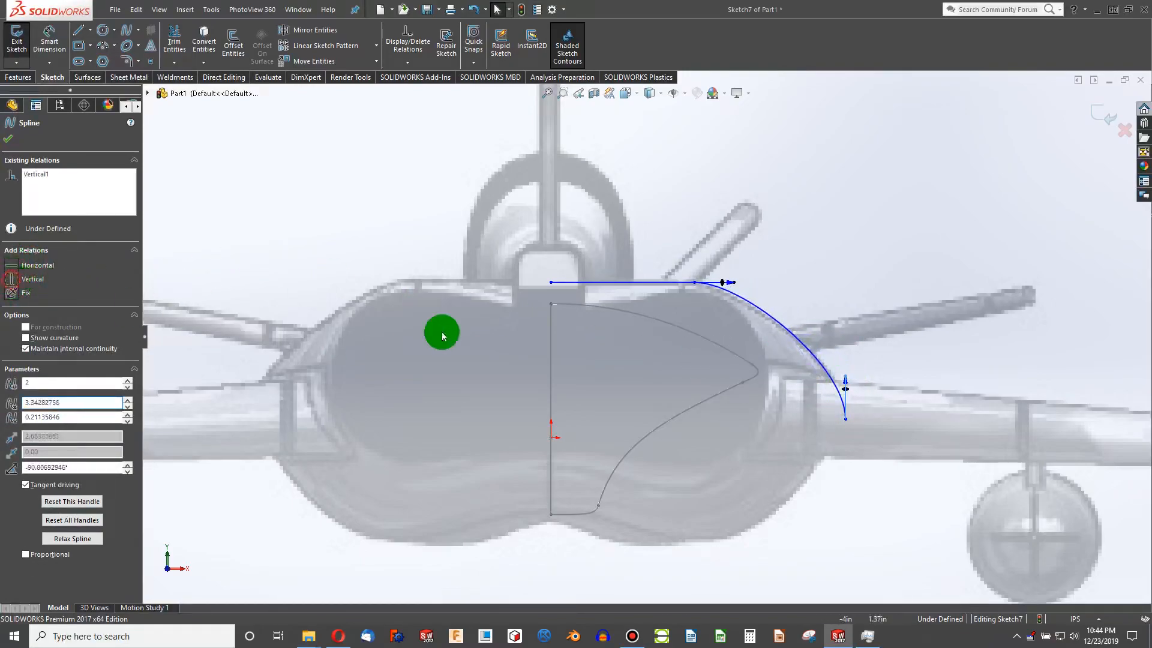
{"action": "left_click", "coordinate": [838, 315]}
{"action": "left_click", "coordinate": [845, 376]}
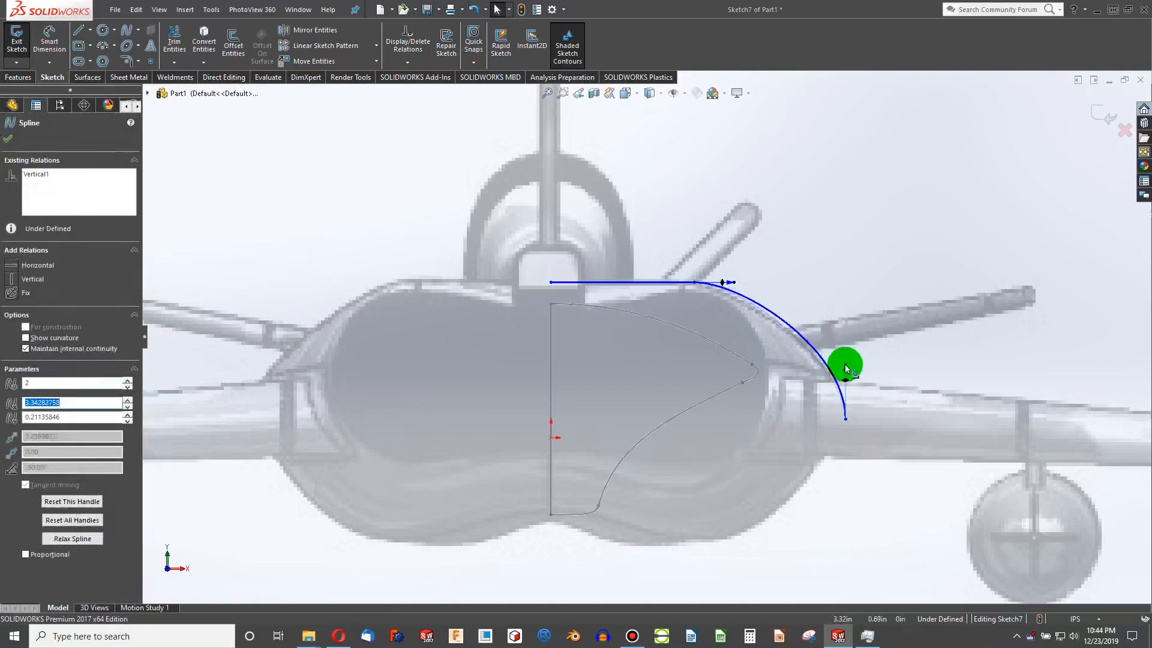
{"action": "left_click_drag", "start_coordinate": [845, 374], "coordinate": [826, 387]}
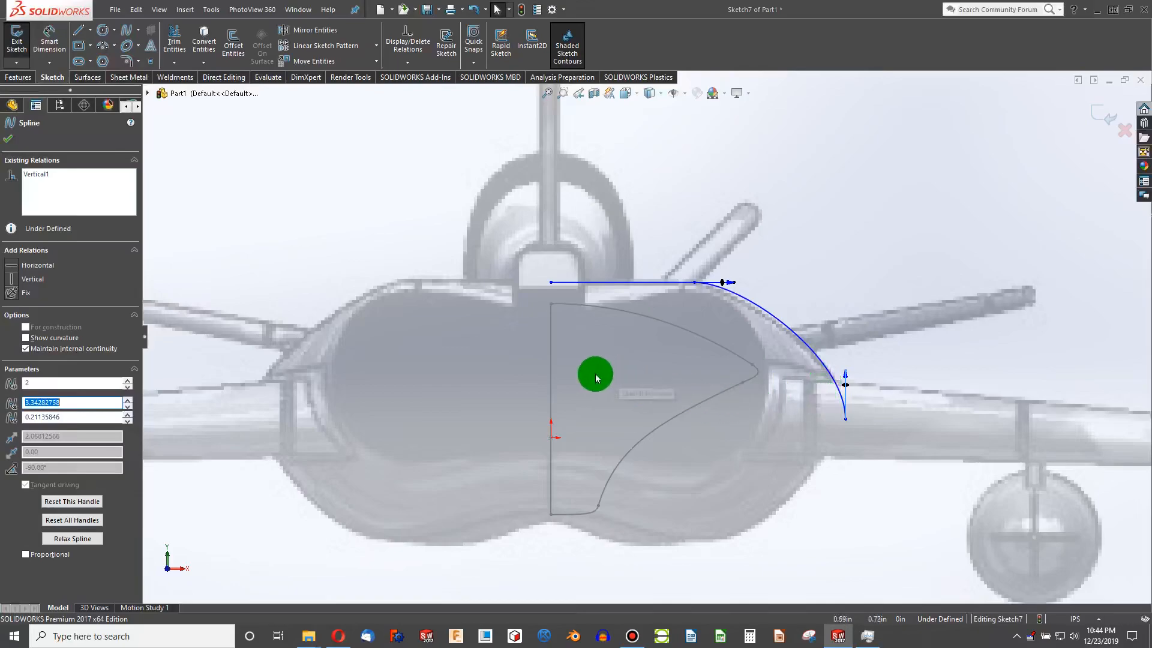
Draw a two-point spline from the shoulder spline's wing-root end down to the fuselage's underside, vertically below the shoulder point
{"action": "left_click", "coordinate": [126, 30]}
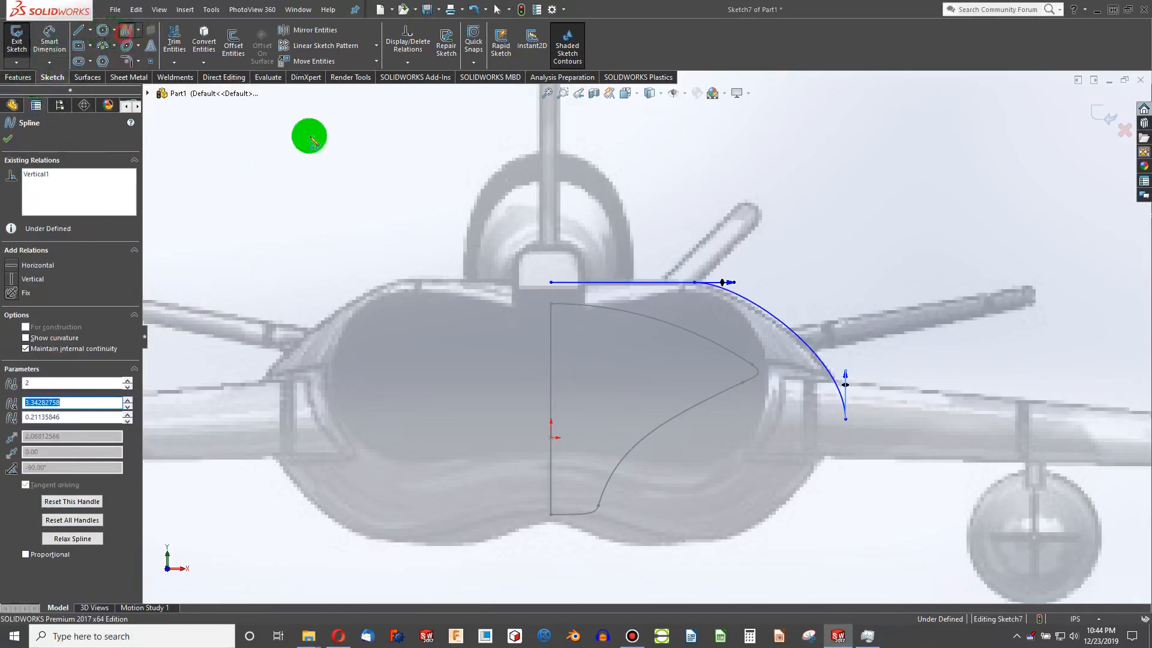
{"action": "left_click", "coordinate": [846, 419]}
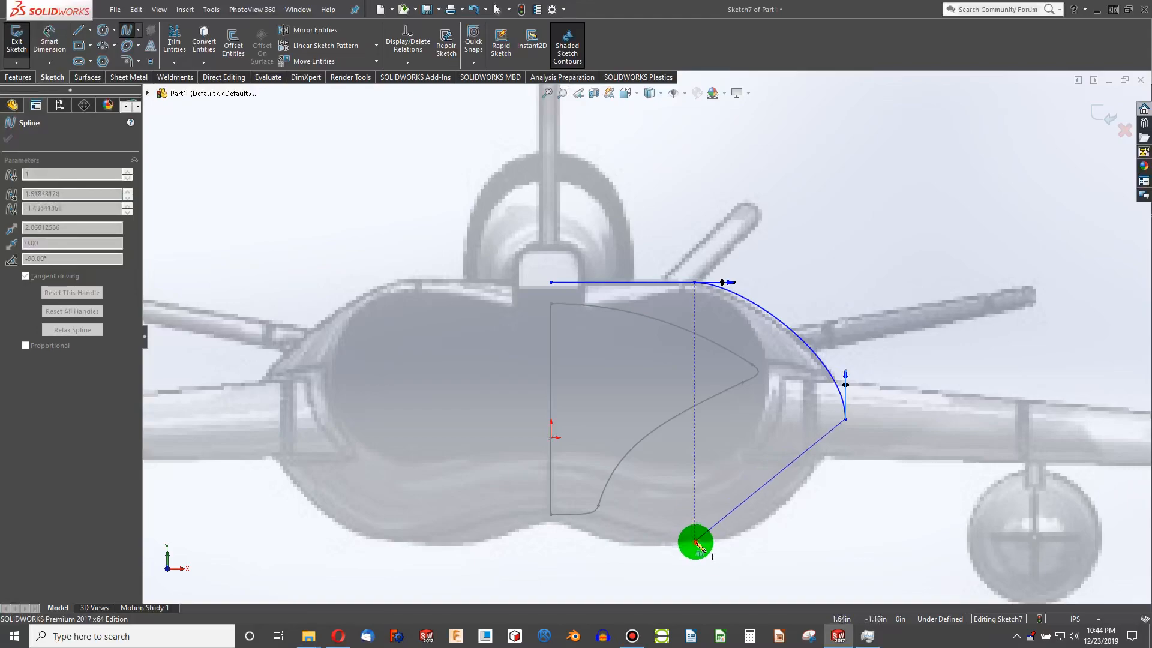
{"action": "double_click", "coordinate": [694, 542]}
{"action": "left_click", "coordinate": [763, 481]}
{"action": "left_click", "coordinate": [733, 497]}
Bow the lower side spline outward with its wing-root handle, make that handle vertical, and shorten it
{"action": "left_click", "coordinate": [790, 468]}
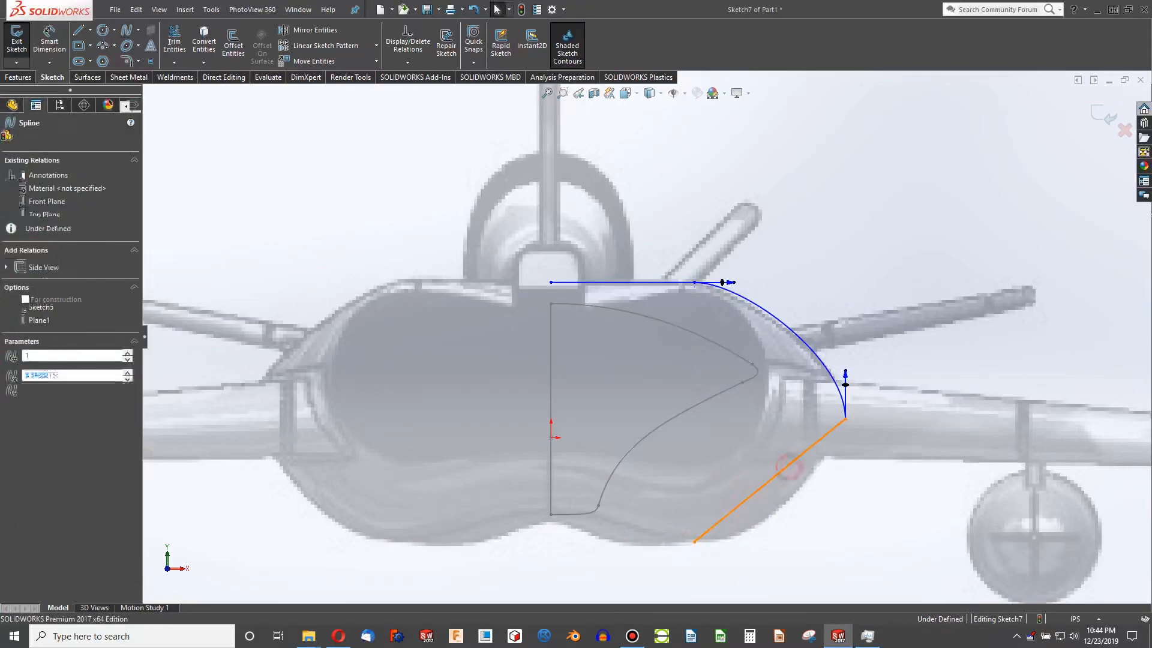
{"action": "left_click_drag", "start_coordinate": [788, 465], "coordinate": [837, 493]}
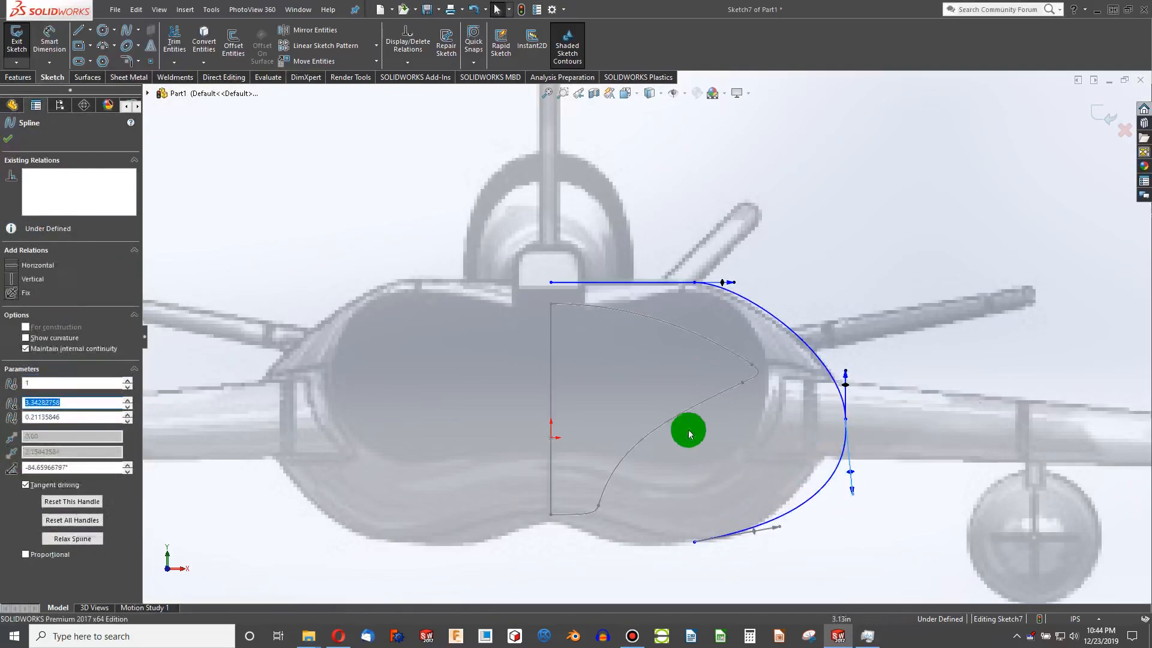
{"action": "left_click", "coordinate": [20, 279]}
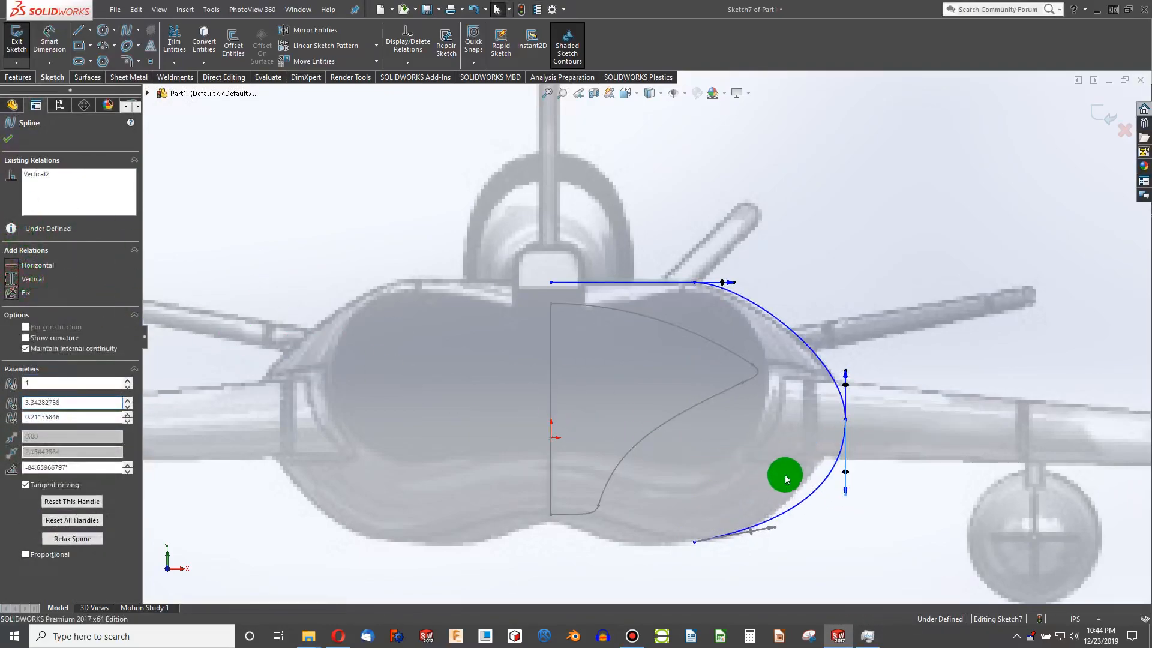
{"action": "left_click_drag", "start_coordinate": [846, 488], "coordinate": [845, 439]}
Make the lower side spline's bottom handle horizontal and fine-tune its handle lengths to follow the fuselage outline
{"action": "left_click_drag", "start_coordinate": [775, 500], "coordinate": [754, 549]}
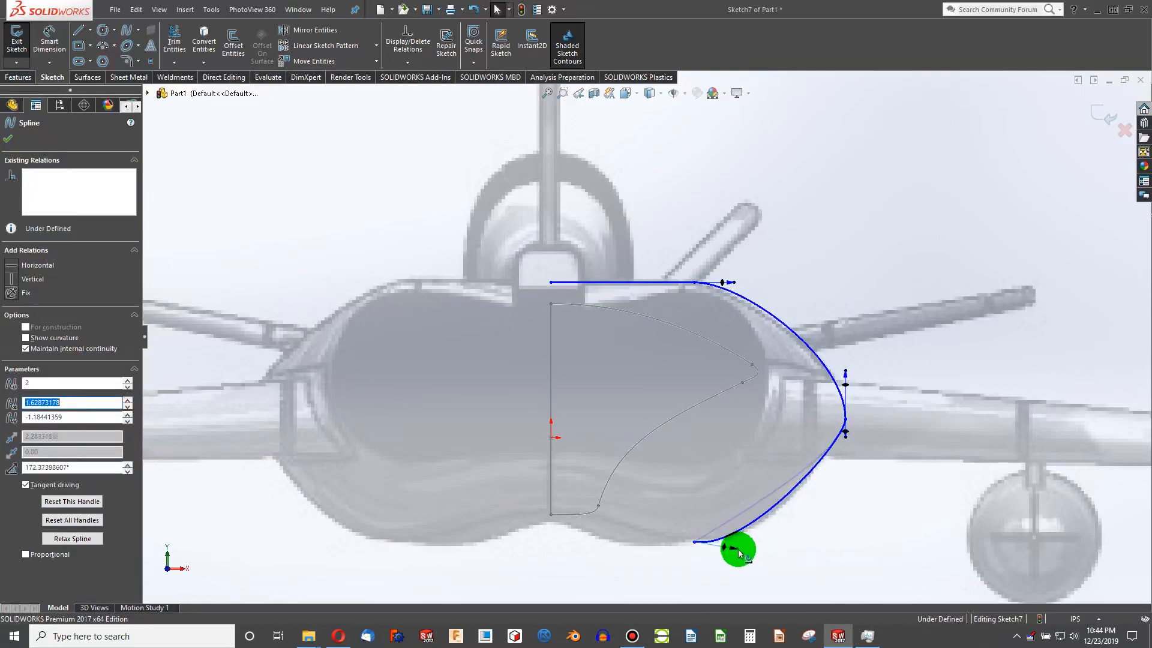
{"action": "left_click_drag", "start_coordinate": [746, 545], "coordinate": [743, 541]}
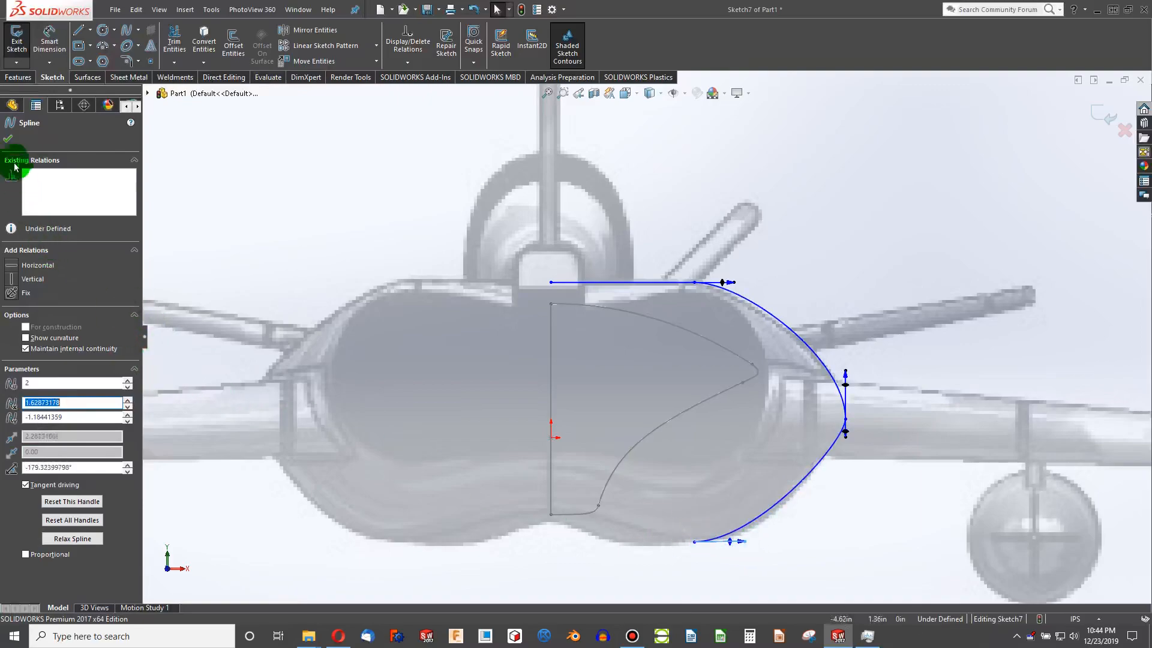
{"action": "left_click", "coordinate": [11, 265]}
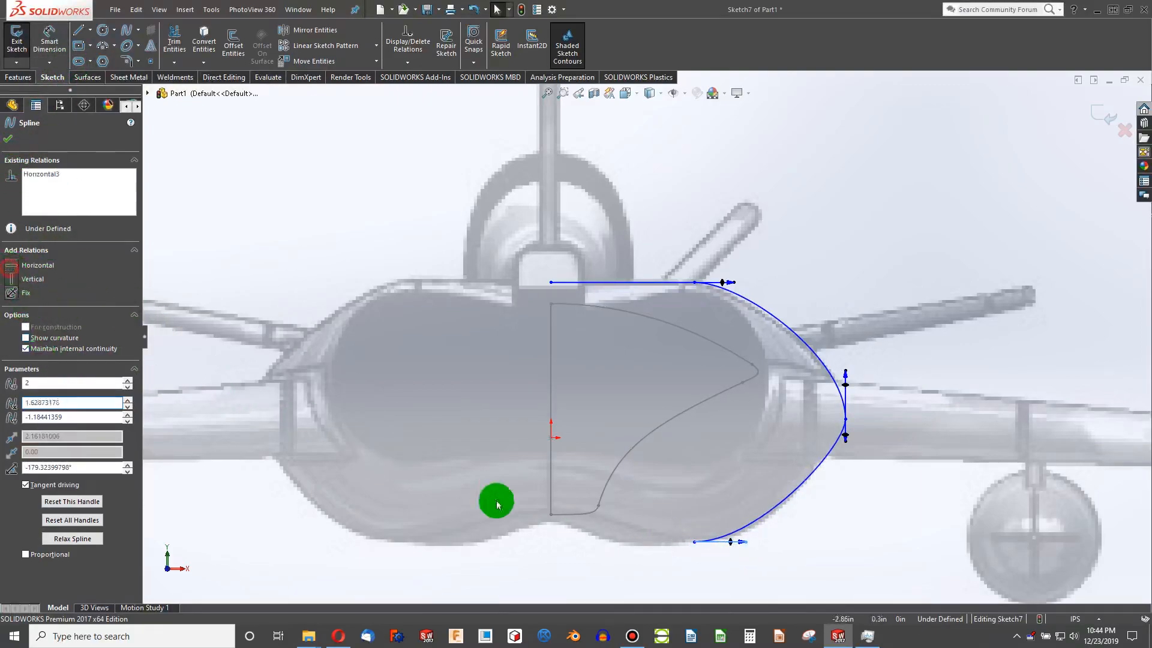
{"action": "left_click_drag", "start_coordinate": [747, 543], "coordinate": [755, 545]}
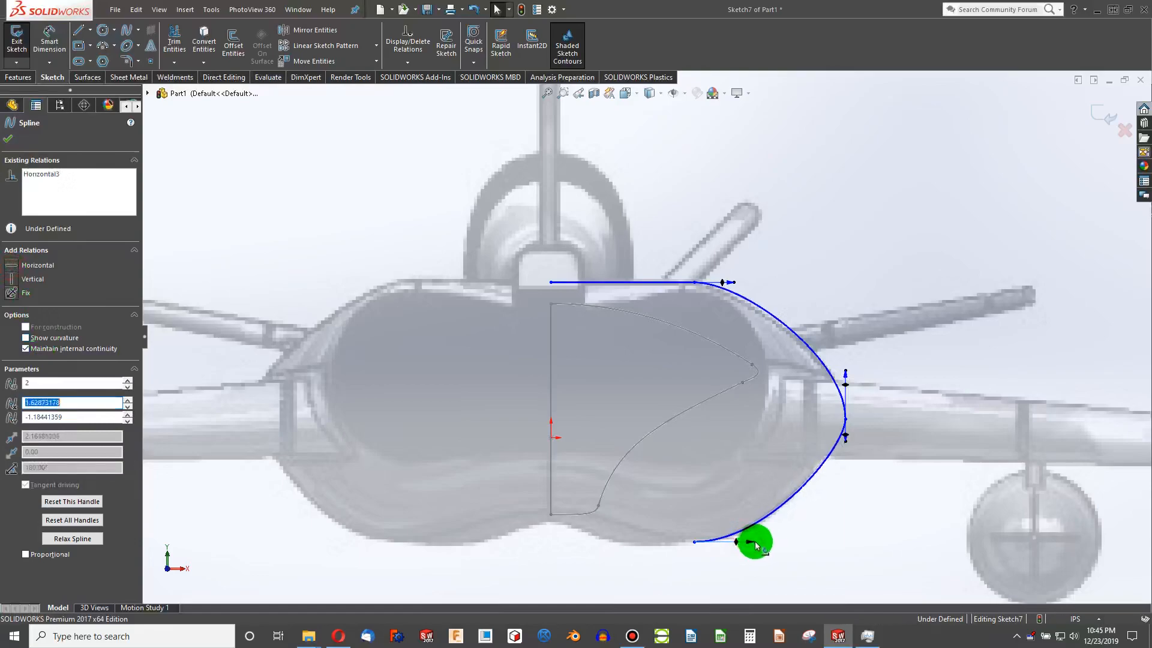
{"action": "left_click", "coordinate": [846, 445]}
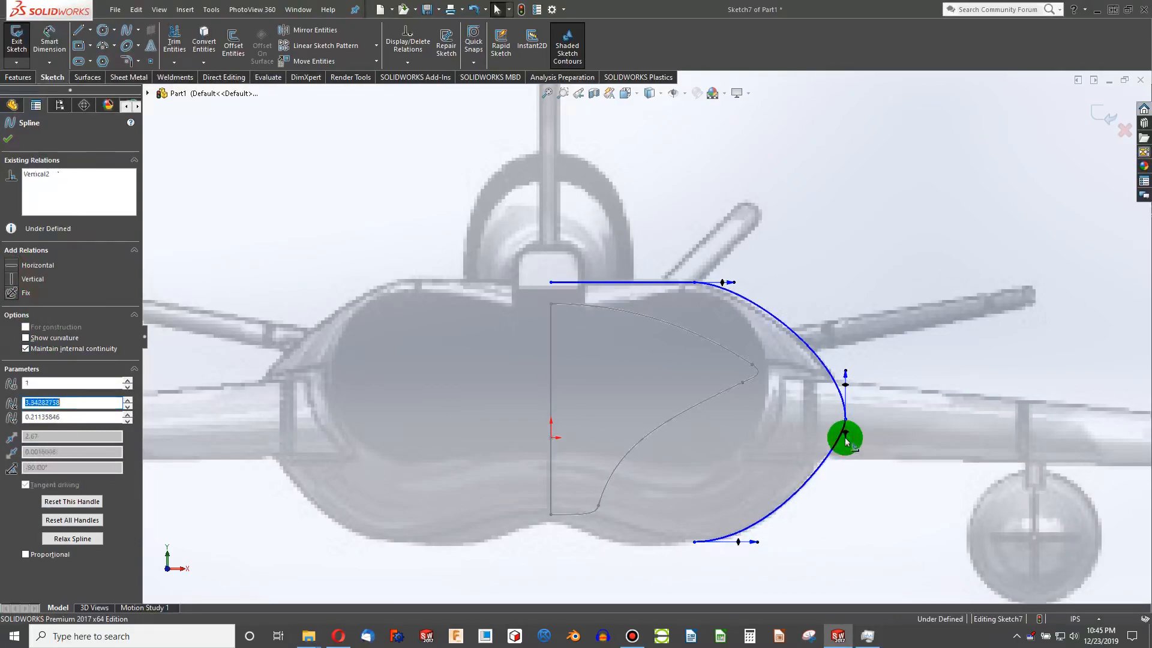
{"action": "left_click", "coordinate": [840, 538]}
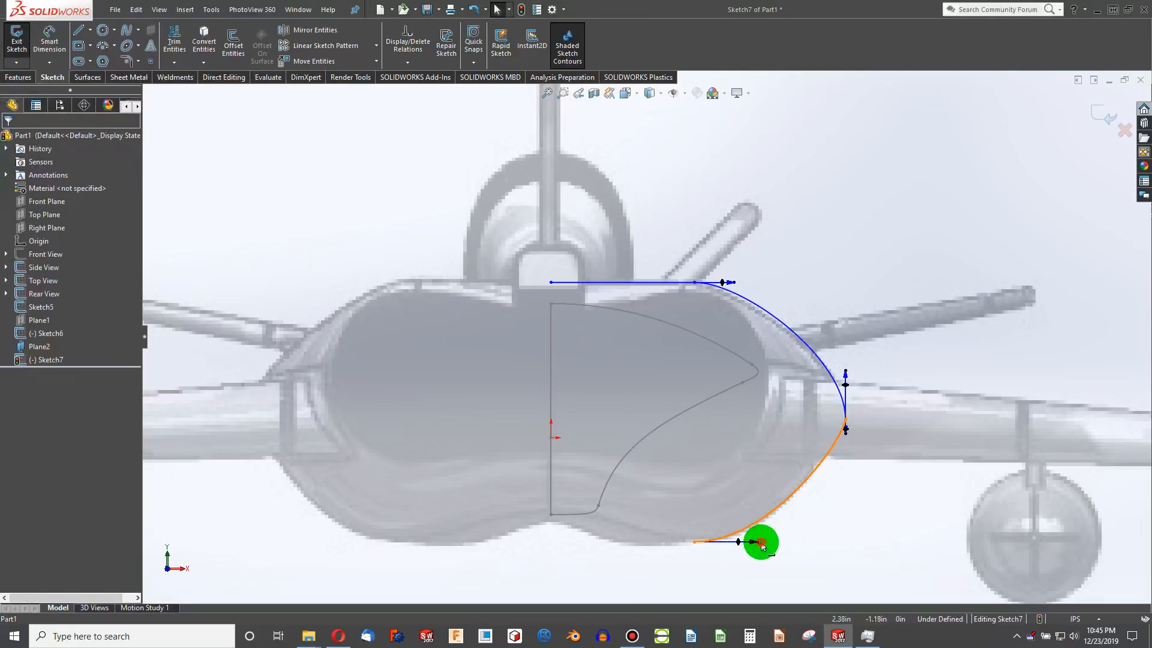
{"action": "left_click_drag", "start_coordinate": [762, 543], "coordinate": [766, 545]}
{"action": "left_click_drag", "start_coordinate": [845, 438], "coordinate": [740, 451]}
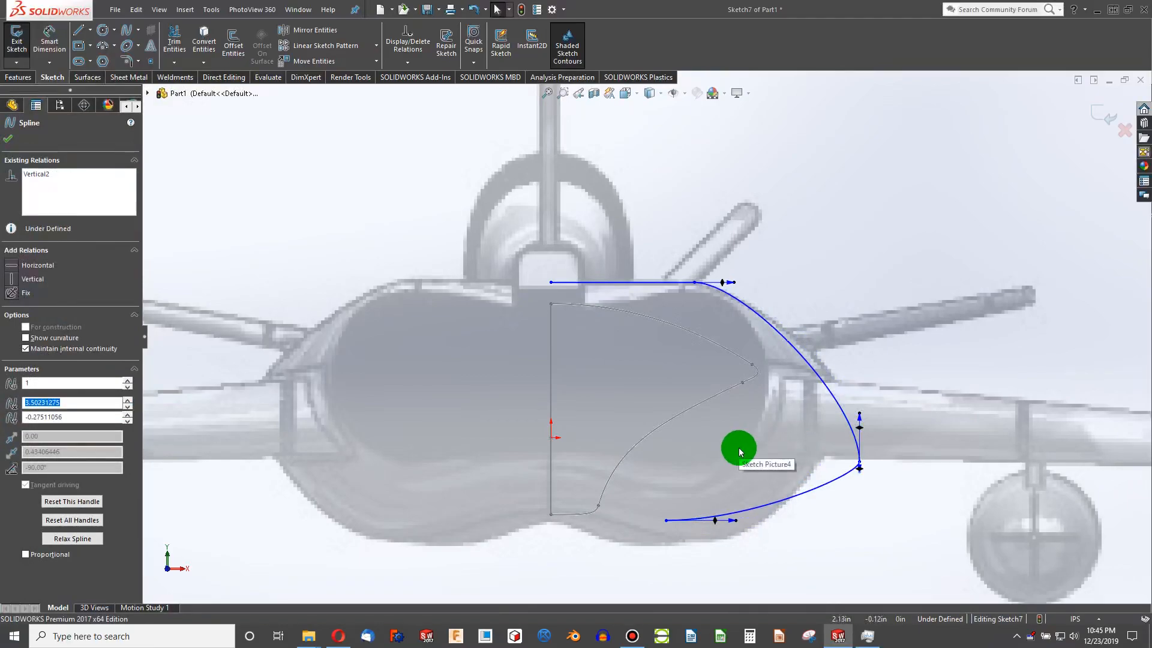
{"action": "key", "text": "ctrl+z"}
Draw a two-point spline along the fuselage's underside from the centreline to the lower side spline's bottom end
{"action": "scroll", "coordinate": [823, 452], "scroll_direction": "down", "scroll_amount": 3}
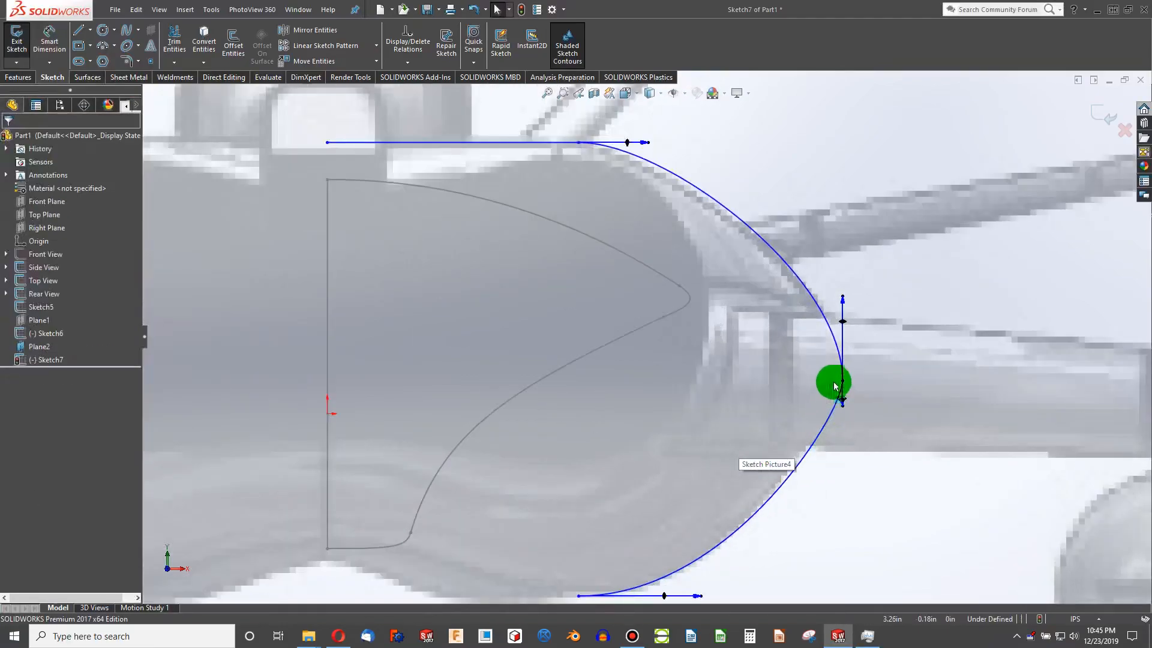
{"action": "scroll", "coordinate": [827, 424], "scroll_direction": "up", "scroll_amount": 6}
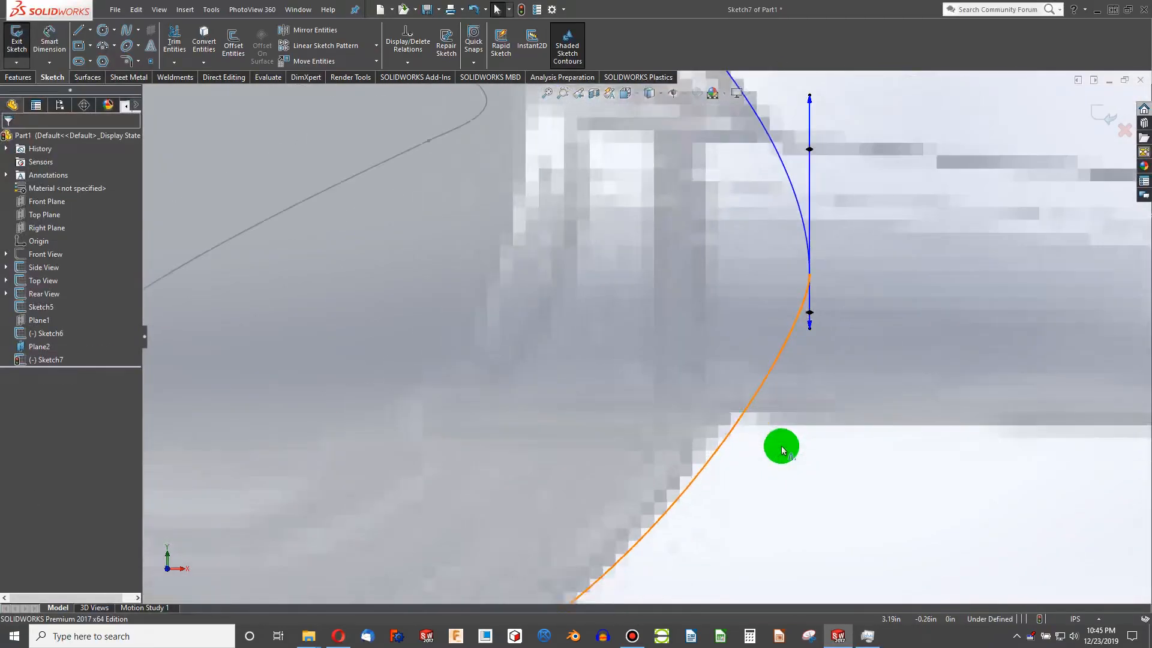
{"action": "scroll", "coordinate": [500, 328], "scroll_direction": "down", "scroll_amount": 6}
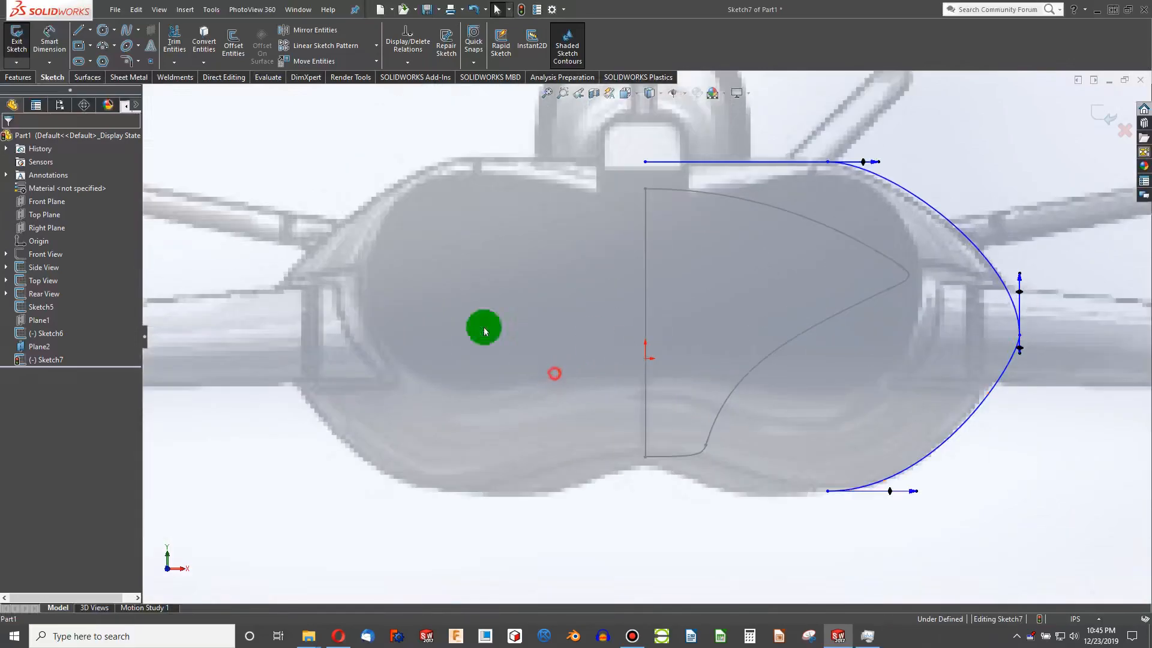
{"action": "left_click", "coordinate": [125, 33]}
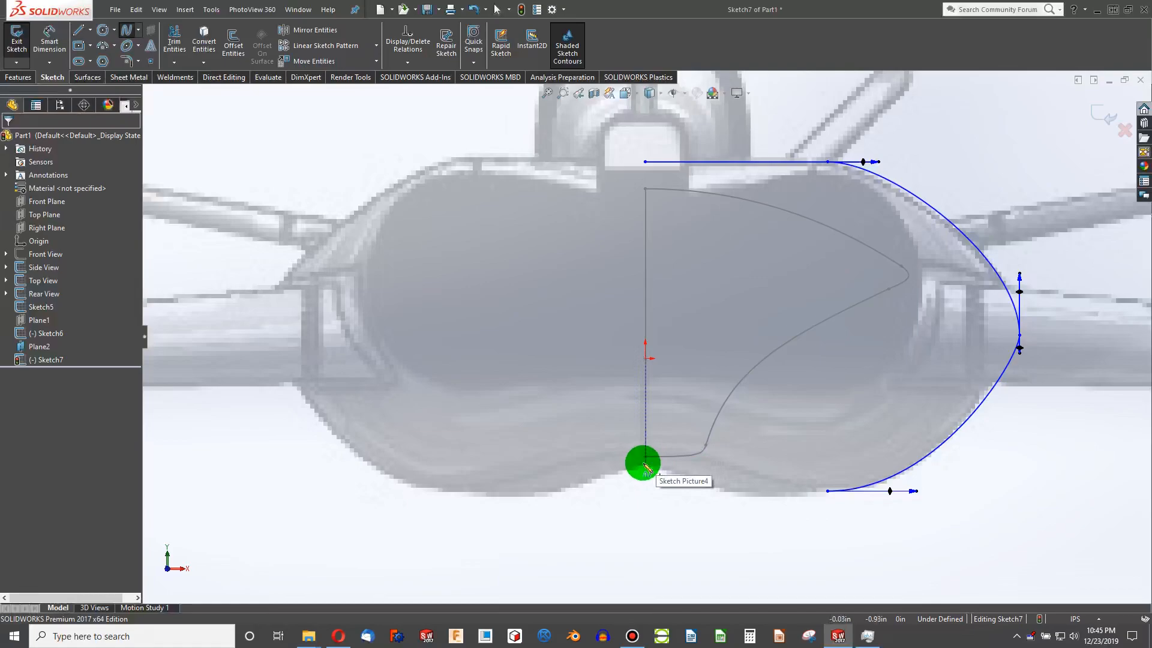
{"action": "left_click", "coordinate": [643, 465]}
{"action": "left_click", "coordinate": [827, 491]}
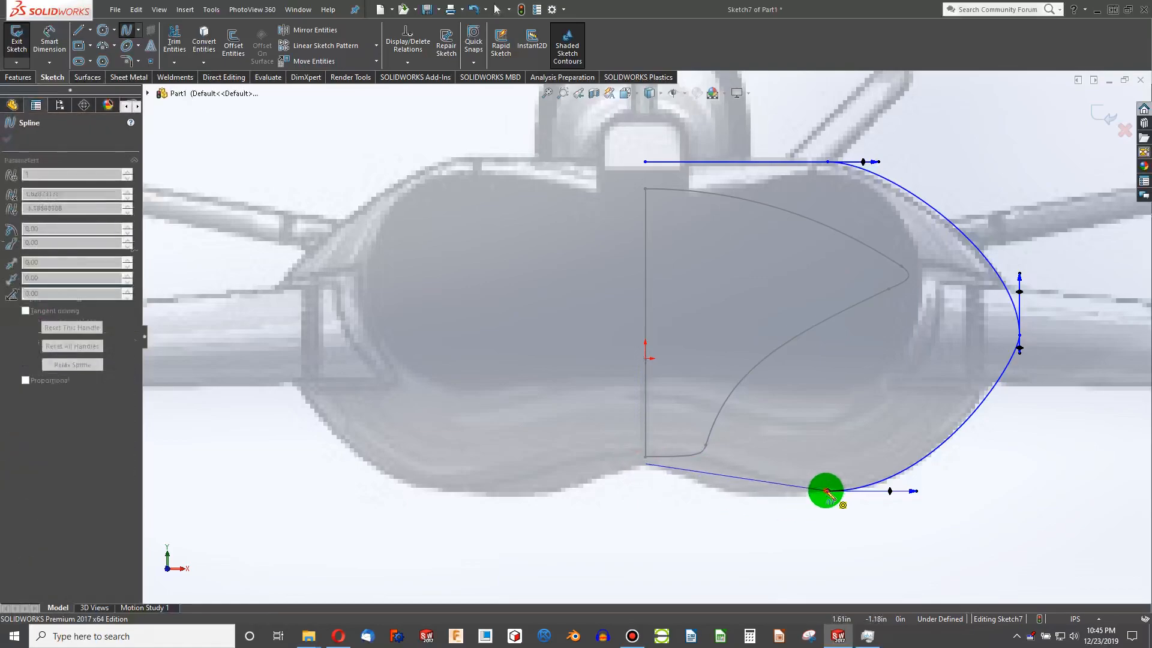
{"action": "left_click", "coordinate": [798, 485]}
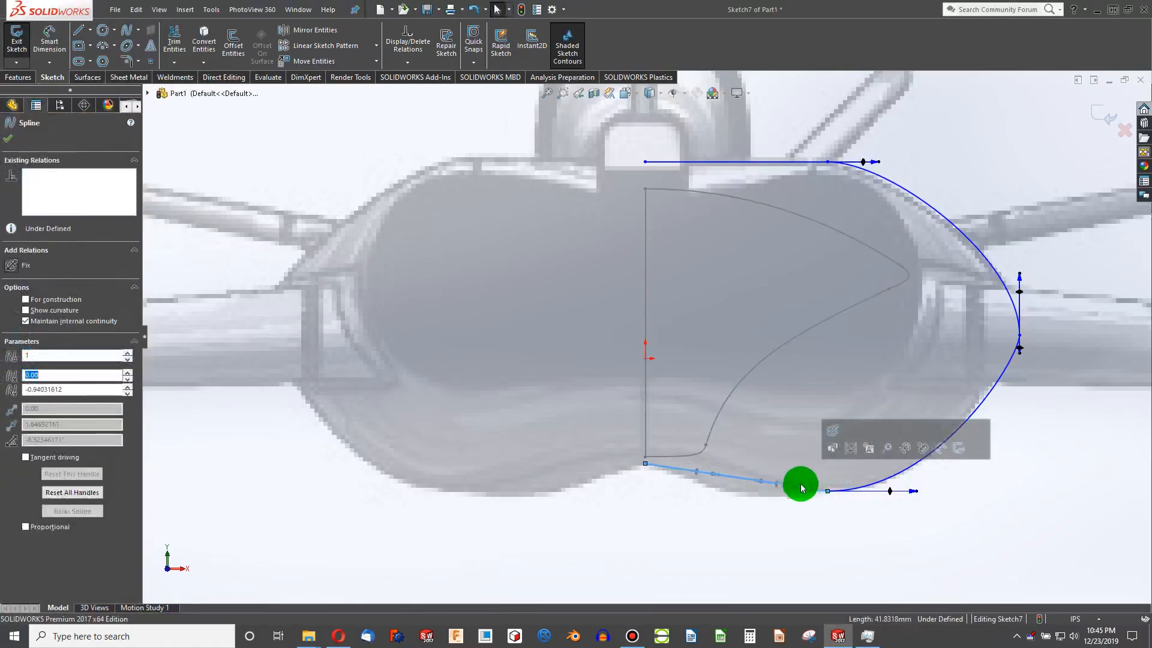
Make both end handles of the underside spline horizontal and adjust their lengths to match the fuselage's lower contour
{"action": "left_click_drag", "start_coordinate": [757, 479], "coordinate": [749, 513]}
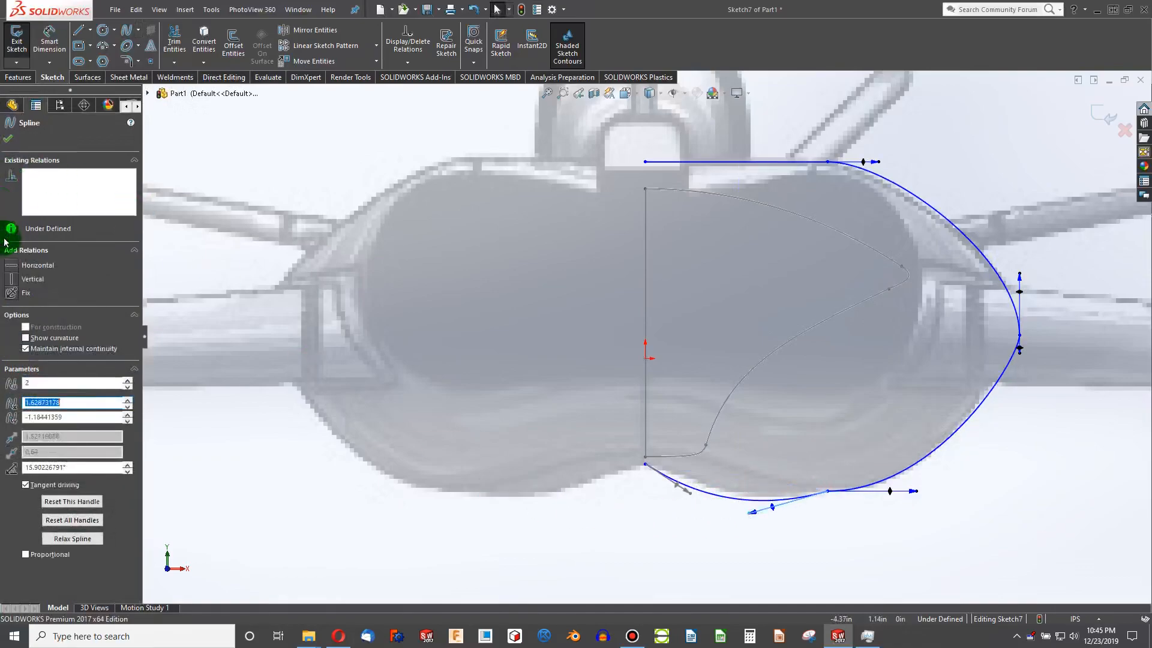
{"action": "left_click", "coordinate": [15, 265]}
{"action": "left_click_drag", "start_coordinate": [689, 482], "coordinate": [713, 460]}
{"action": "left_click", "coordinate": [58, 181]}
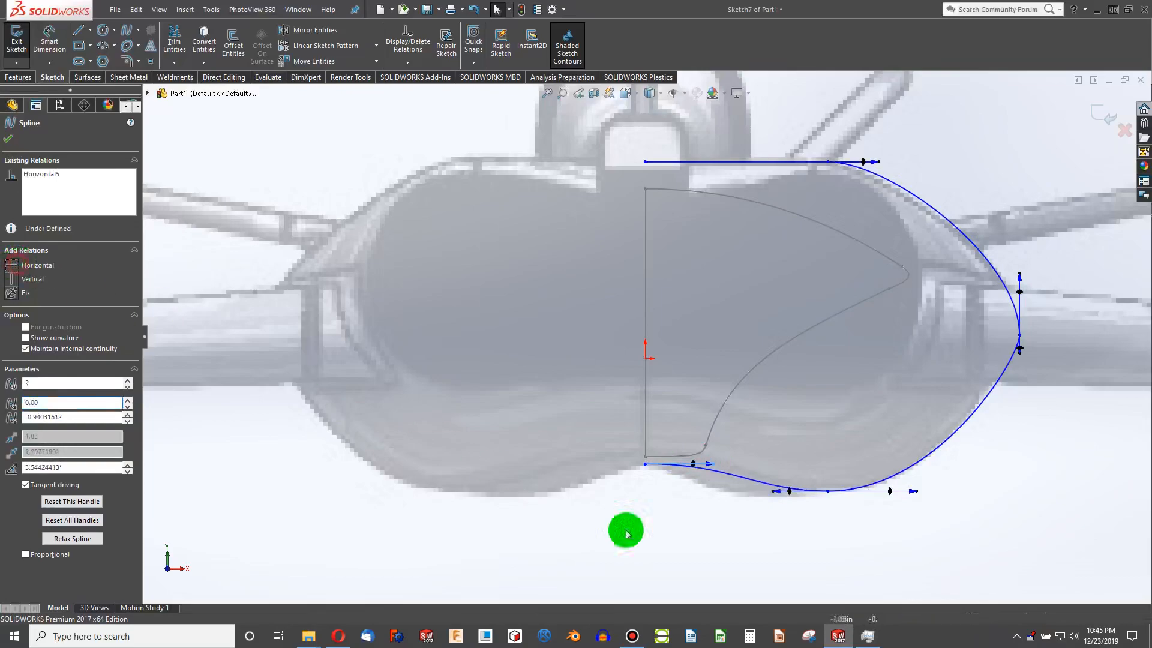
{"action": "left_click", "coordinate": [740, 557]}
{"action": "left_click", "coordinate": [713, 461]}
{"action": "left_click", "coordinate": [776, 493]}
{"action": "left_click_drag", "start_coordinate": [765, 491], "coordinate": [712, 506]}
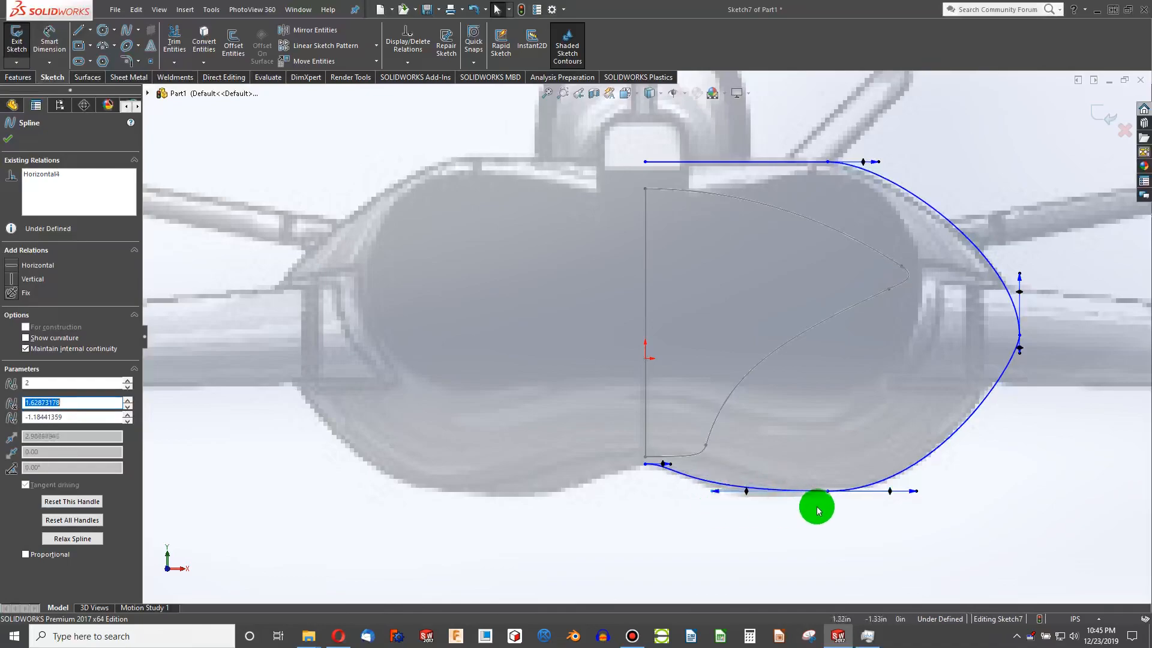
Move the bottom point shared by the two lower splines slightly toward the centreline and adjust the side spline's handles to the outline
{"action": "left_click_drag", "start_coordinate": [829, 493], "coordinate": [799, 496]}
{"action": "left_click_drag", "start_coordinate": [887, 493], "coordinate": [930, 493]}
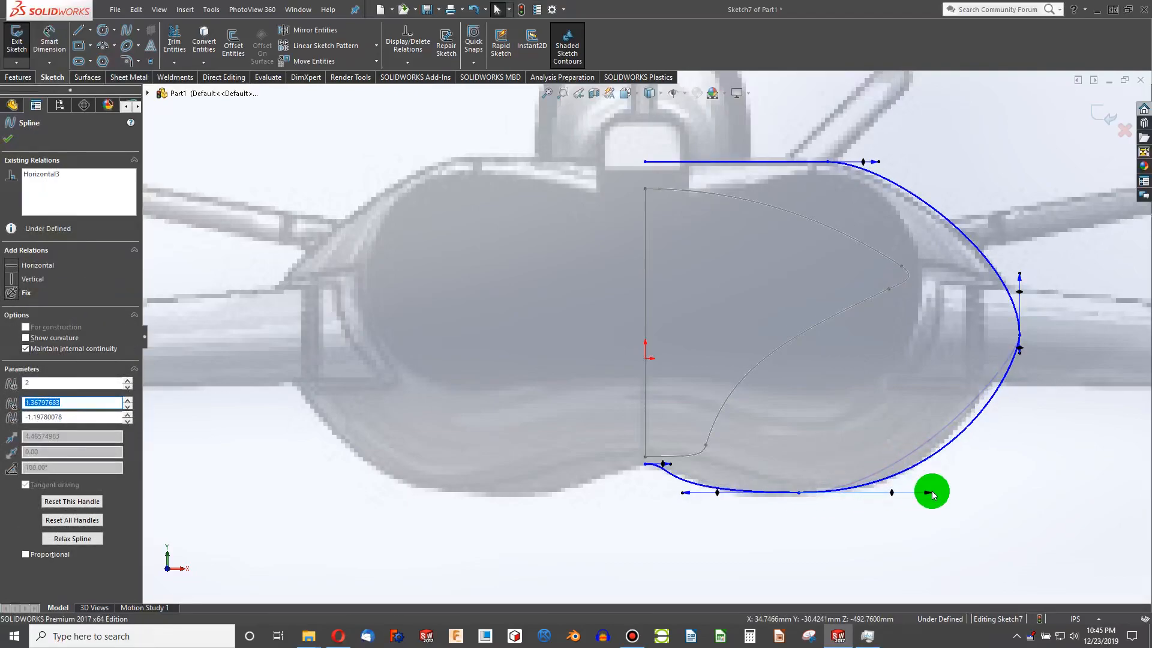
{"action": "left_click", "coordinate": [1022, 358]}
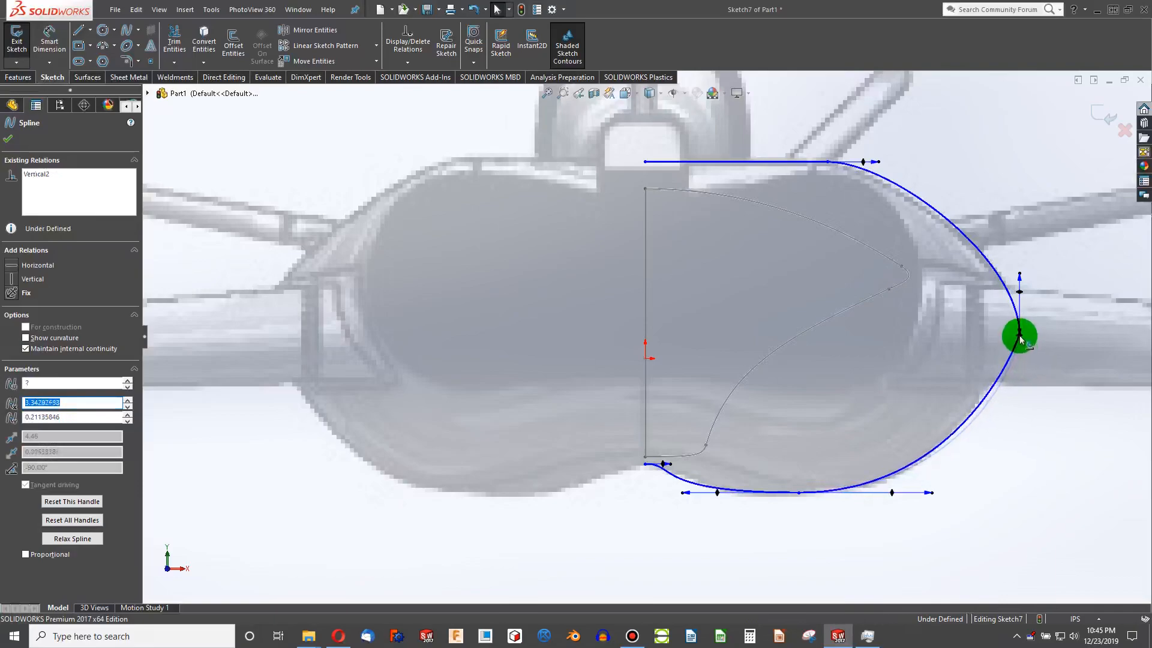
{"action": "left_click_drag", "start_coordinate": [1021, 343], "coordinate": [1016, 338]}
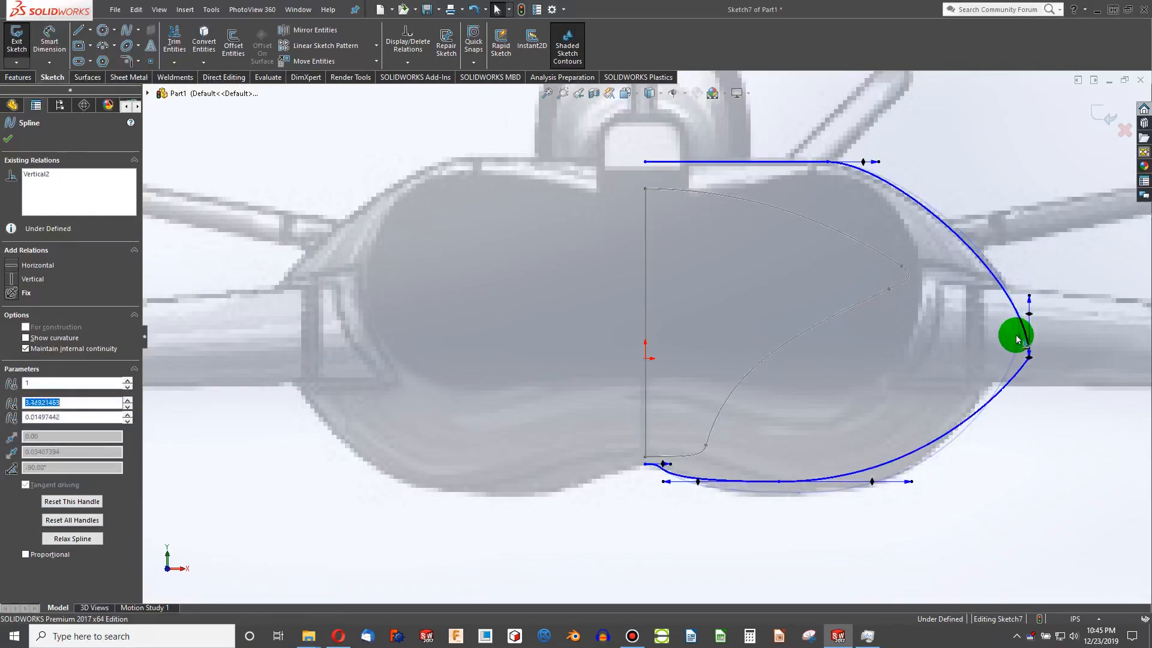
{"action": "left_click", "coordinate": [988, 354]}
{"action": "scroll", "coordinate": [1018, 354], "scroll_direction": "up", "scroll_amount": 2}
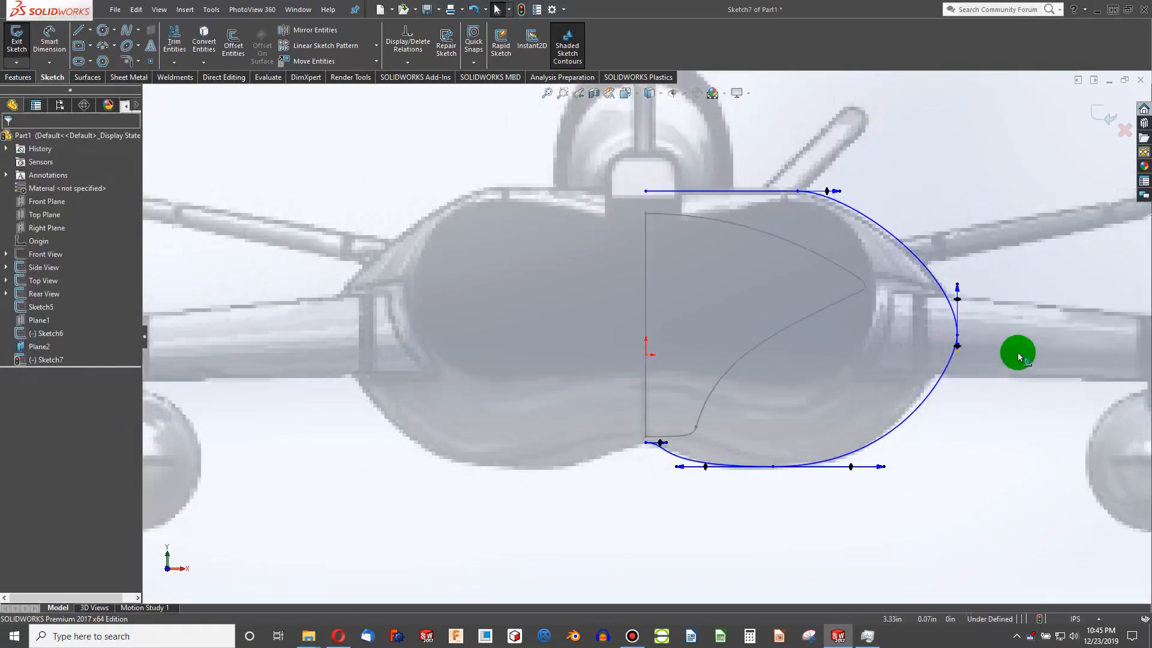
Move the wing-root spline point slightly inward, then lengthen the shoulder spline's vertical handle and shorten its horizontal one
{"action": "scroll", "coordinate": [866, 380], "scroll_direction": "down", "scroll_amount": 6}
{"action": "left_click_drag", "start_coordinate": [830, 292], "coordinate": [804, 247]}
{"action": "scroll", "coordinate": [758, 249], "scroll_direction": "up", "scroll_amount": 3}
{"action": "scroll", "coordinate": [758, 248], "scroll_direction": "down", "scroll_amount": 3}
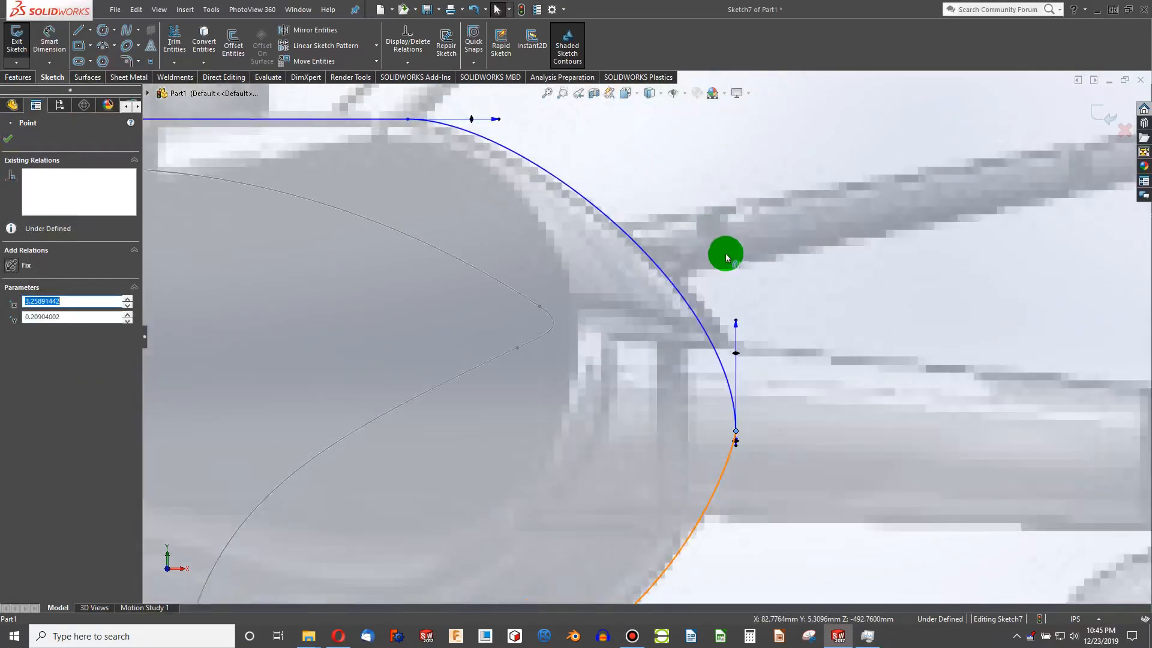
{"action": "left_click_drag", "start_coordinate": [737, 324], "coordinate": [735, 267]}
{"action": "left_click_drag", "start_coordinate": [500, 122], "coordinate": [434, 110]}
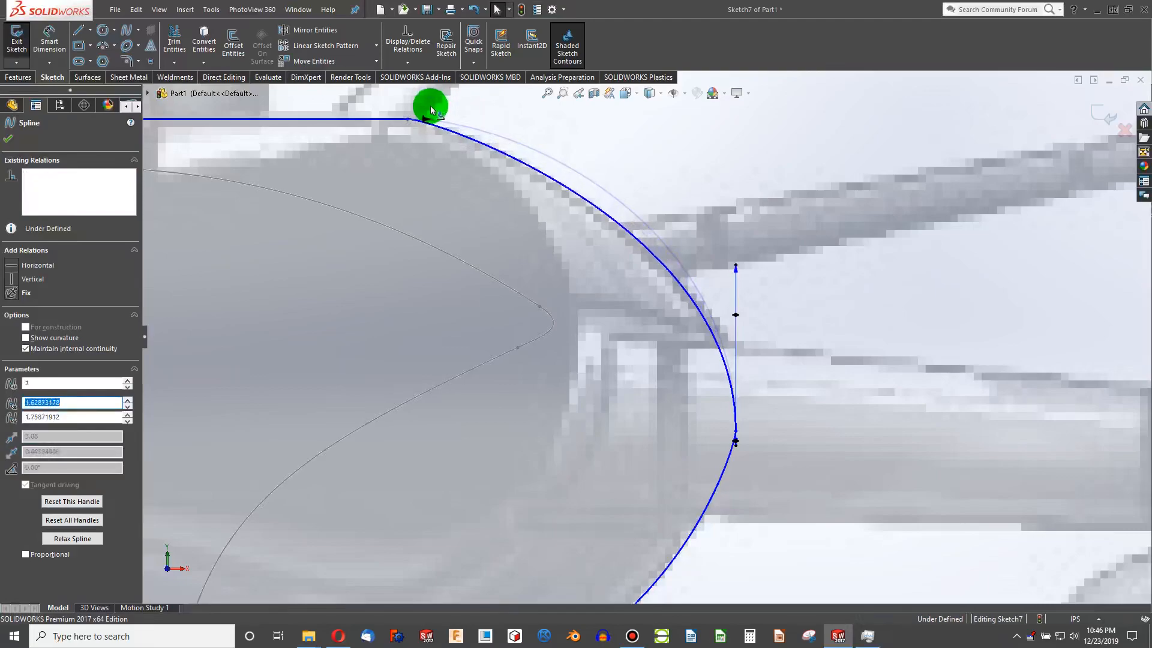
Close the half-profile with a vertical centreline line from the top line's inner end down to the underside spline's start
{"action": "scroll", "coordinate": [473, 293], "scroll_direction": "up", "scroll_amount": 4}
{"action": "scroll", "coordinate": [622, 478], "scroll_direction": "down", "scroll_amount": 3}
{"action": "scroll", "coordinate": [469, 384], "scroll_direction": "down", "scroll_amount": 2}
{"action": "left_click", "coordinate": [468, 384]}
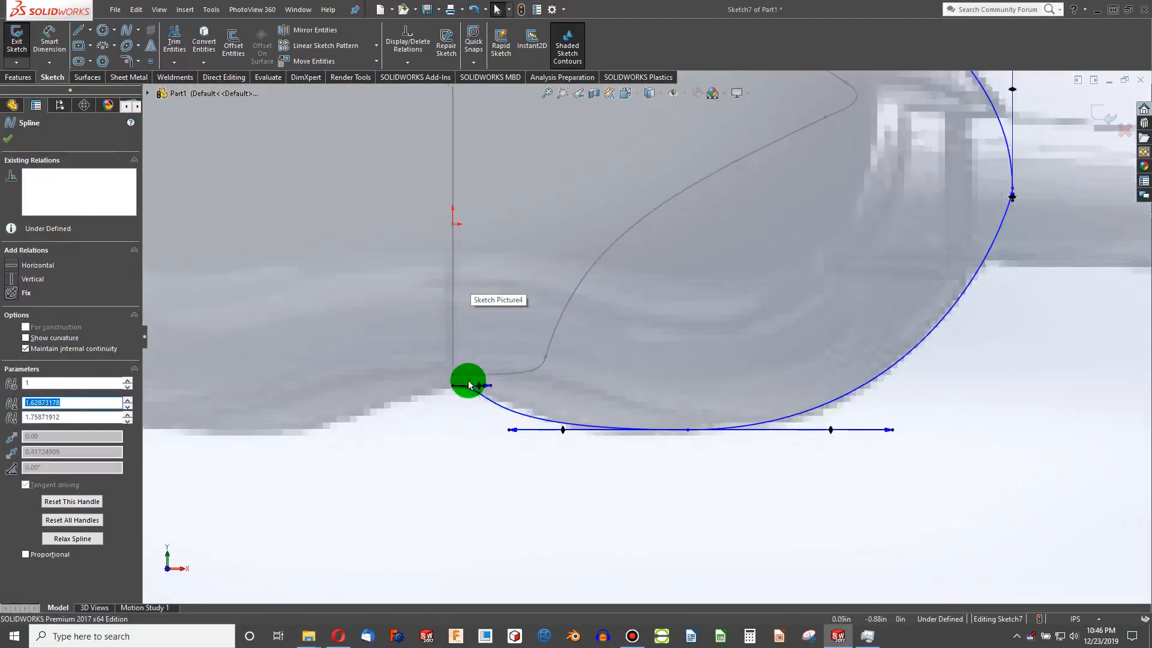
{"action": "scroll", "coordinate": [468, 385], "scroll_direction": "down", "scroll_amount": 1}
{"action": "scroll", "coordinate": [543, 411], "scroll_direction": "up", "scroll_amount": 3}
{"action": "scroll", "coordinate": [535, 216], "scroll_direction": "up", "scroll_amount": 3}
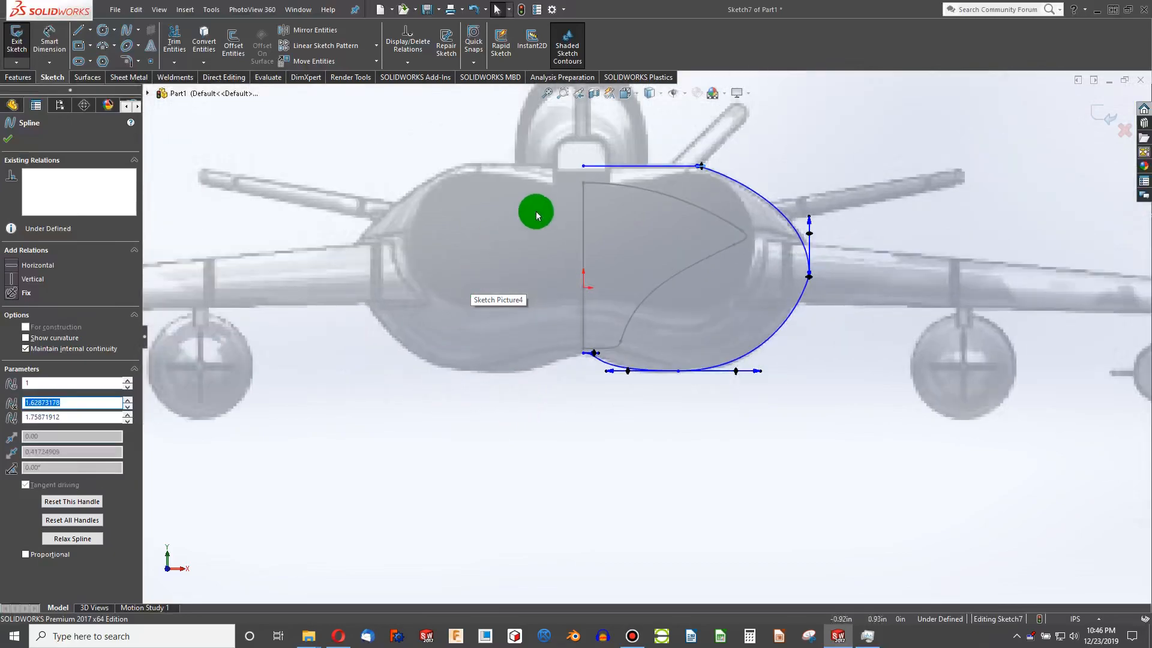
{"action": "scroll", "coordinate": [553, 244], "scroll_direction": "down", "scroll_amount": 1}
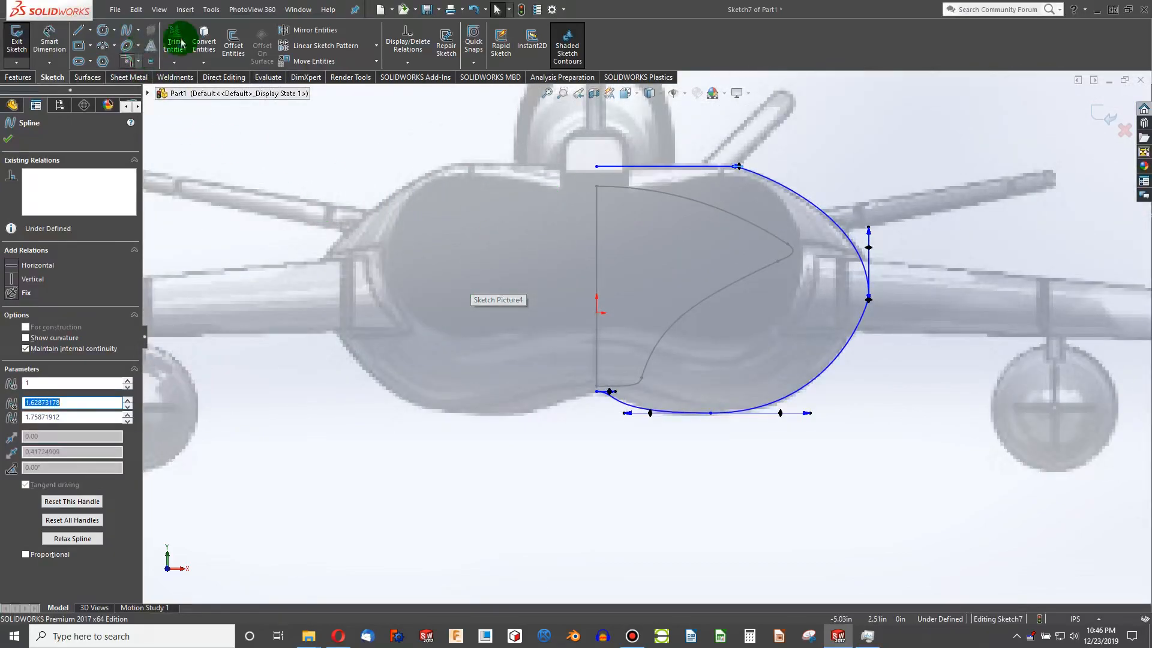
{"action": "left_click", "coordinate": [78, 30]}
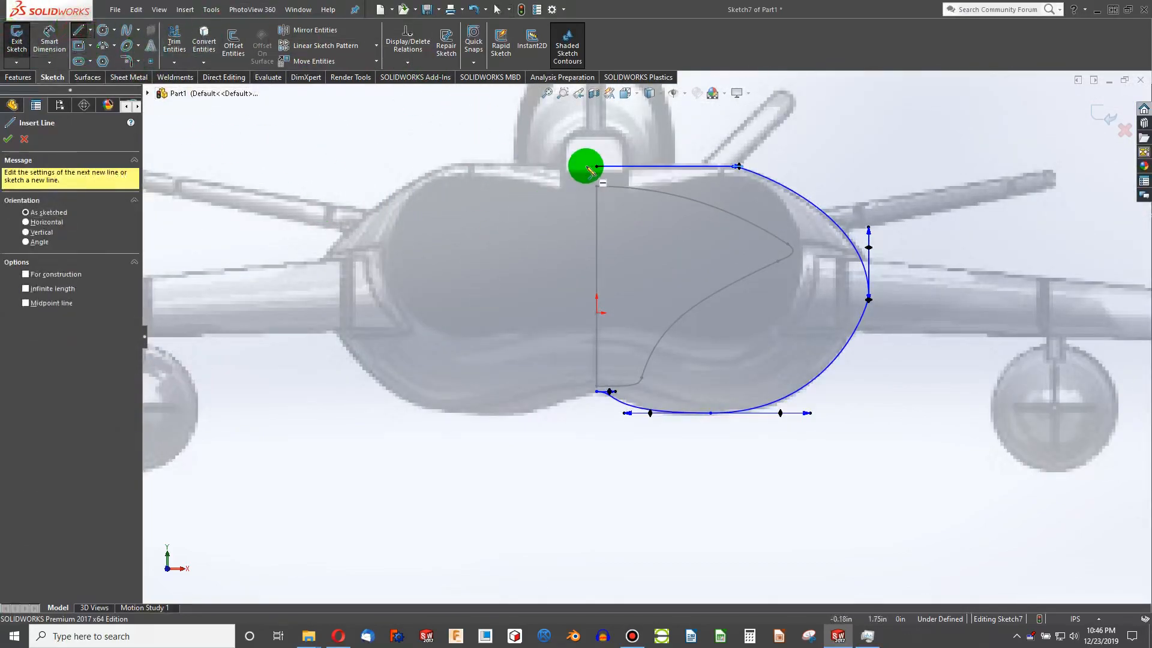
{"action": "left_click_drag", "start_coordinate": [595, 167], "coordinate": [596, 391]}
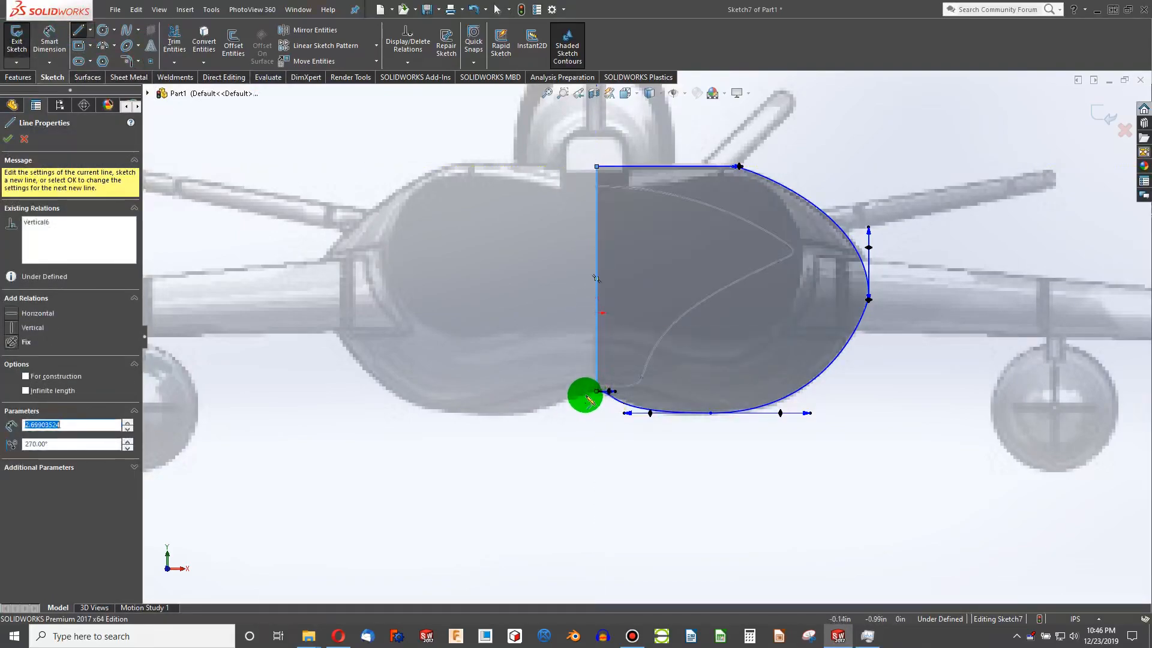
{"action": "scroll", "coordinate": [620, 420], "scroll_direction": "up", "scroll_amount": 3}
{"action": "left_click", "coordinate": [617, 488]}
{"action": "scroll", "coordinate": [695, 453], "scroll_direction": "up", "scroll_amount": 1}
{"action": "middle_click_drag", "start_coordinate": [696, 454], "coordinate": [665, 482]}
{"action": "key", "text": "Escape"}
Exit the finished half-profile sketch and hide Plane2
{"action": "scroll", "coordinate": [698, 468], "scroll_direction": "up", "scroll_amount": 5}
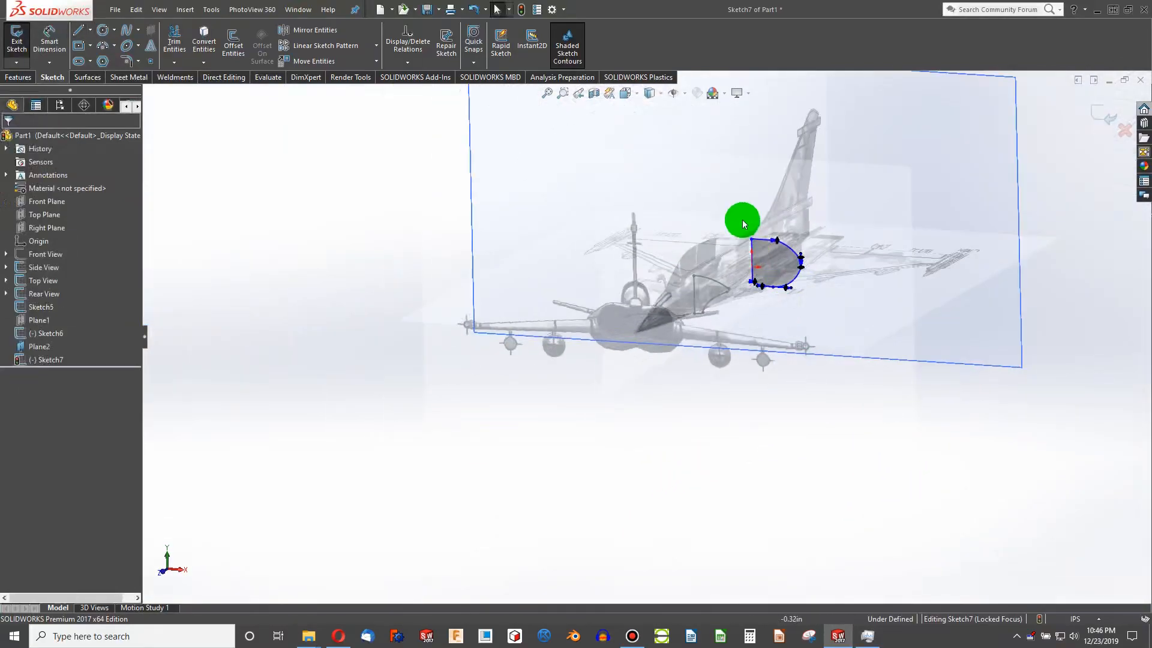
{"action": "scroll", "coordinate": [743, 219], "scroll_direction": "down", "scroll_amount": 4}
{"action": "scroll", "coordinate": [792, 261], "scroll_direction": "up", "scroll_amount": 2}
{"action": "scroll", "coordinate": [744, 190], "scroll_direction": "down", "scroll_amount": 1}
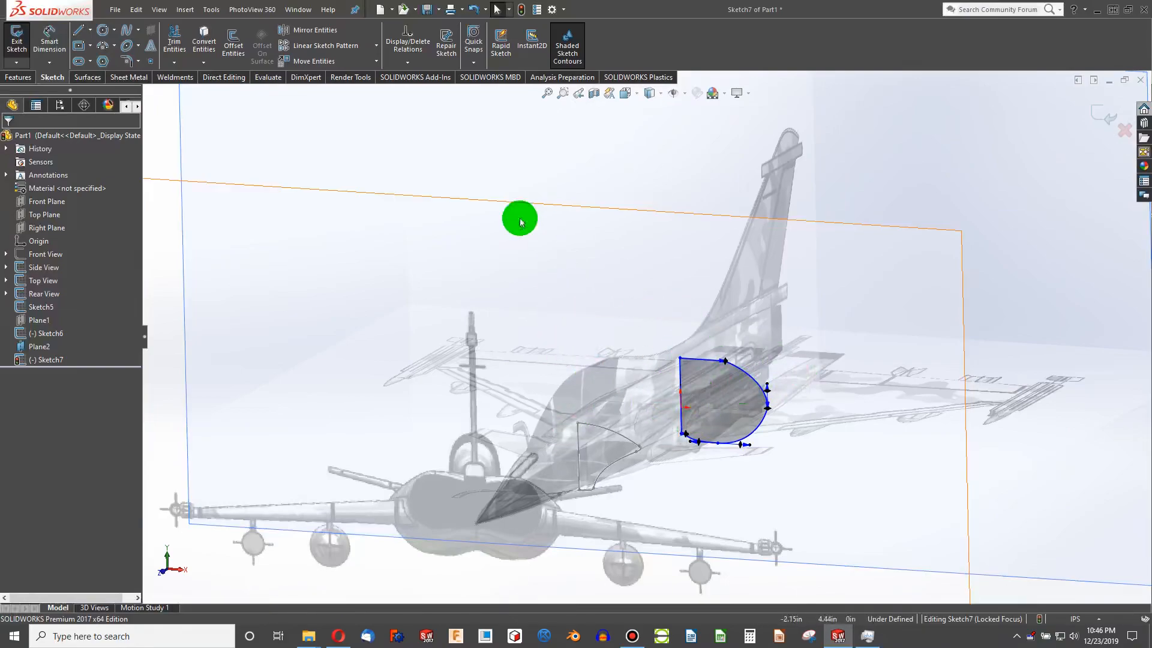
{"action": "left_click", "coordinate": [519, 13]}
{"action": "mouse_move", "coordinate": [692, 319]}
{"action": "middle_mouse_down"}
{"action": "mouse_move", "coordinate": [709, 391]}
{"action": "mouse_move", "coordinate": [675, 306]}
{"action": "mouse_move", "coordinate": [506, 430]}
{"action": "mouse_move", "coordinate": [527, 468]}
{"action": "mouse_move", "coordinate": [534, 531]}
{"action": "mouse_move", "coordinate": [543, 389]}
{"action": "mouse_move", "coordinate": [504, 344]}
{"action": "mouse_move", "coordinate": [487, 352]}
{"action": "mouse_move", "coordinate": [543, 391]}
{"action": "mouse_move", "coordinate": [534, 450]}
{"action": "mouse_move", "coordinate": [727, 499]}
{"action": "middle_mouse_up"}
{"action": "left_click", "coordinate": [801, 204]}
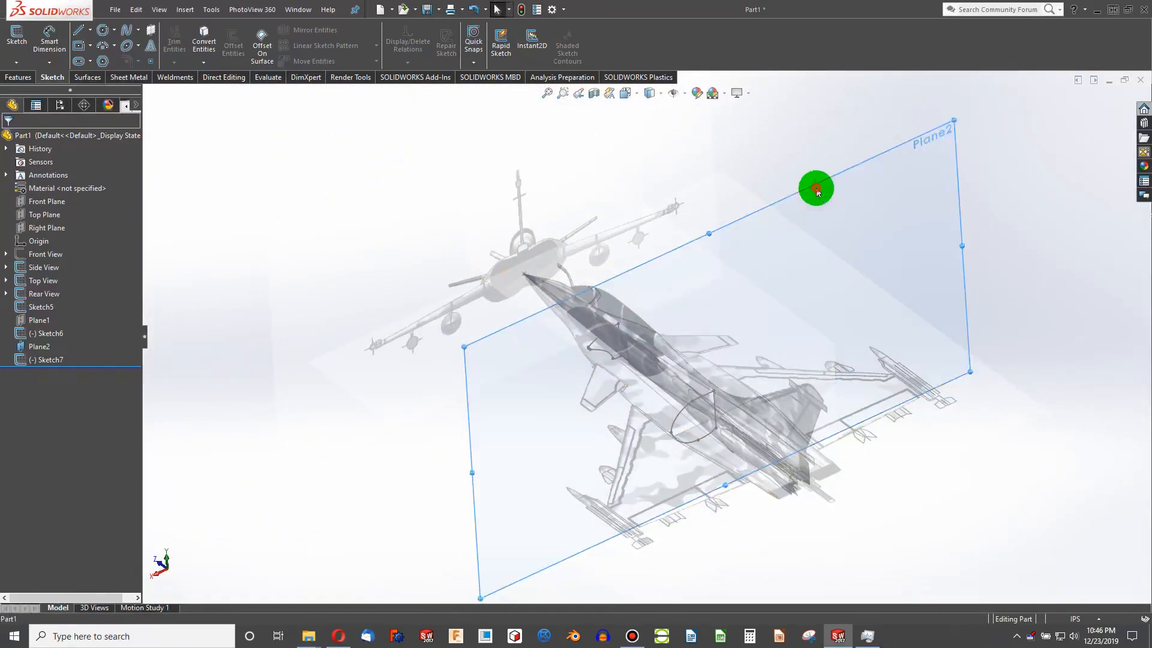
{"action": "left_click", "coordinate": [885, 156]}
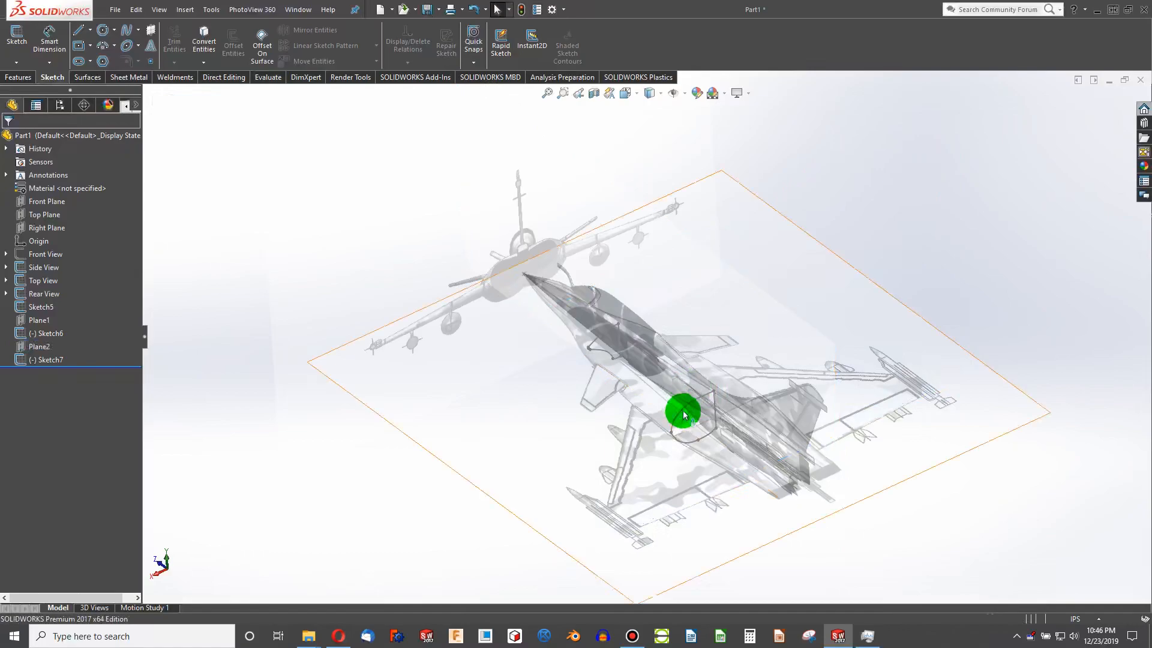
Create a reference plane offset 8.60 in from Plane2, flipped toward the tail to the front edge of the engine nozzle
{"action": "middle_click_drag", "start_coordinate": [675, 501], "coordinate": [653, 438]}
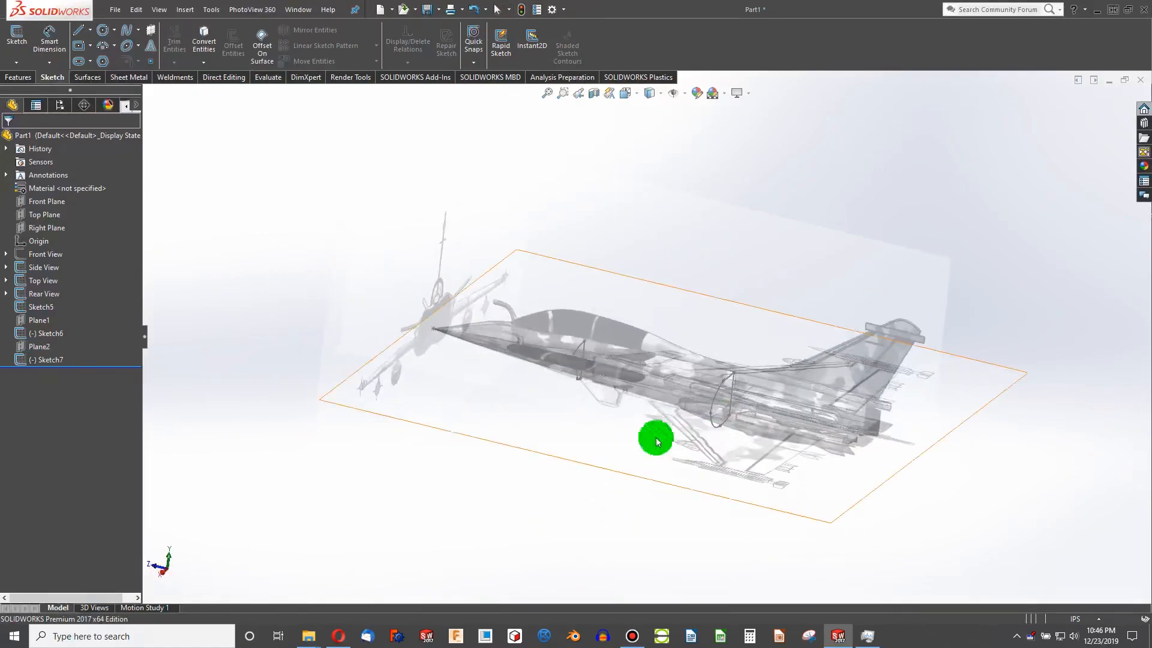
{"action": "left_click", "coordinate": [66, 349]}
{"action": "left_click", "coordinate": [19, 76]}
{"action": "left_click", "coordinate": [511, 41]}
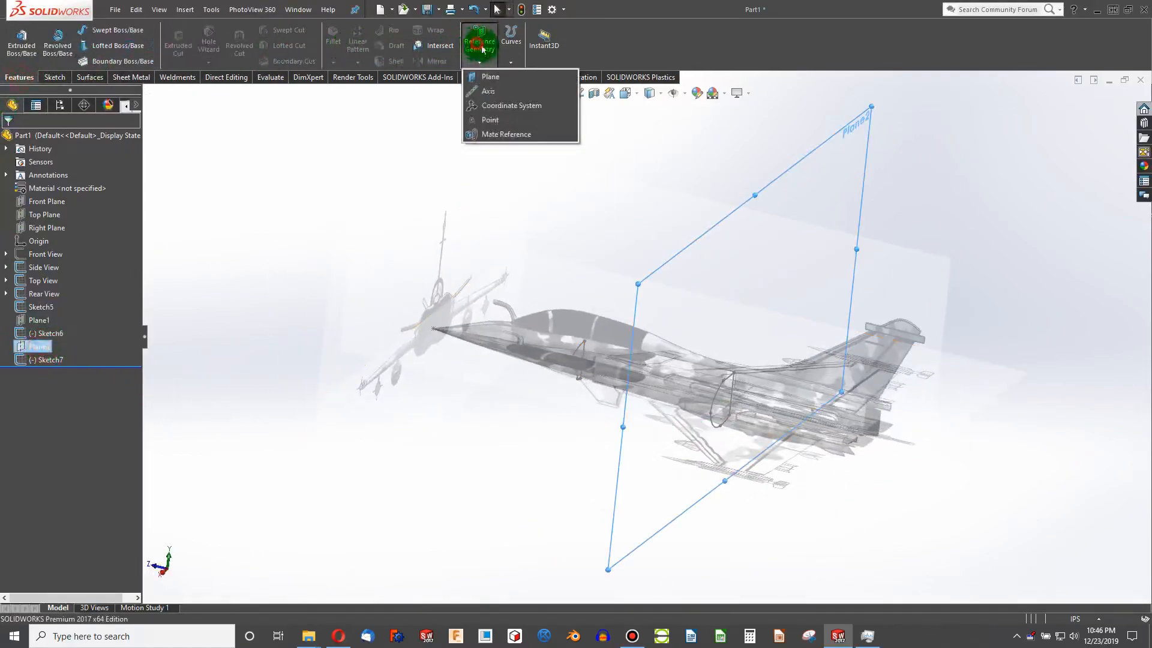
{"action": "left_click", "coordinate": [478, 37]}
{"action": "left_click", "coordinate": [521, 76]}
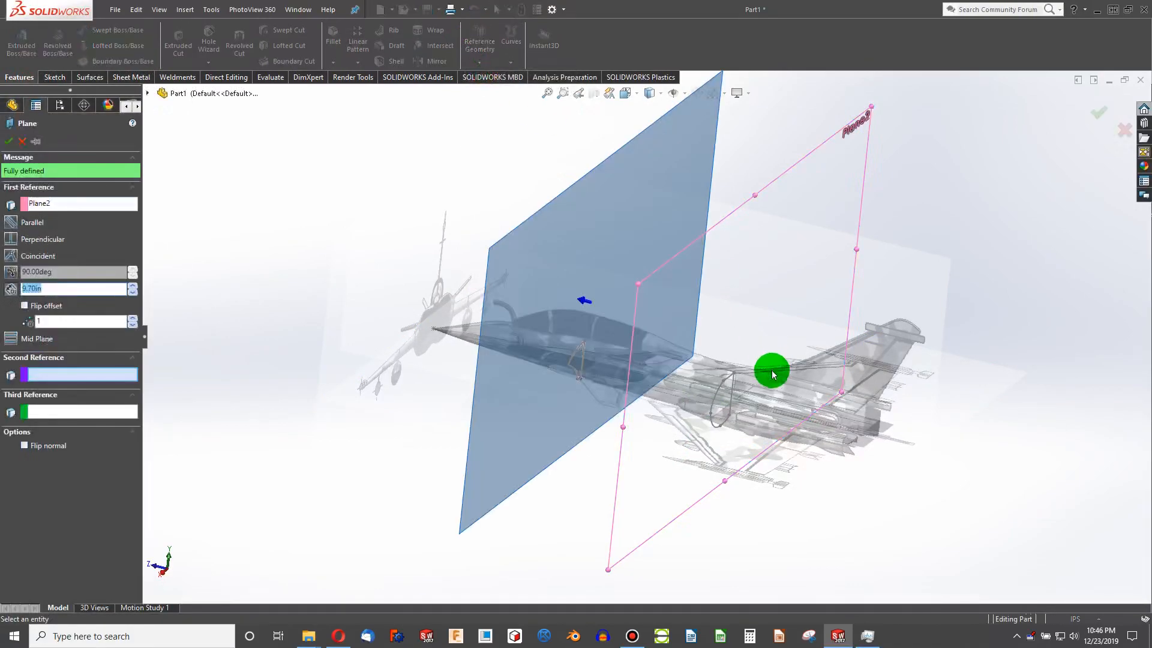
{"action": "left_click", "coordinate": [1030, 312]}
{"action": "key", "text": "ctrl+6"}
{"action": "key", "text": "ctrl+5"}
{"action": "key", "text": "ctrl+4"}
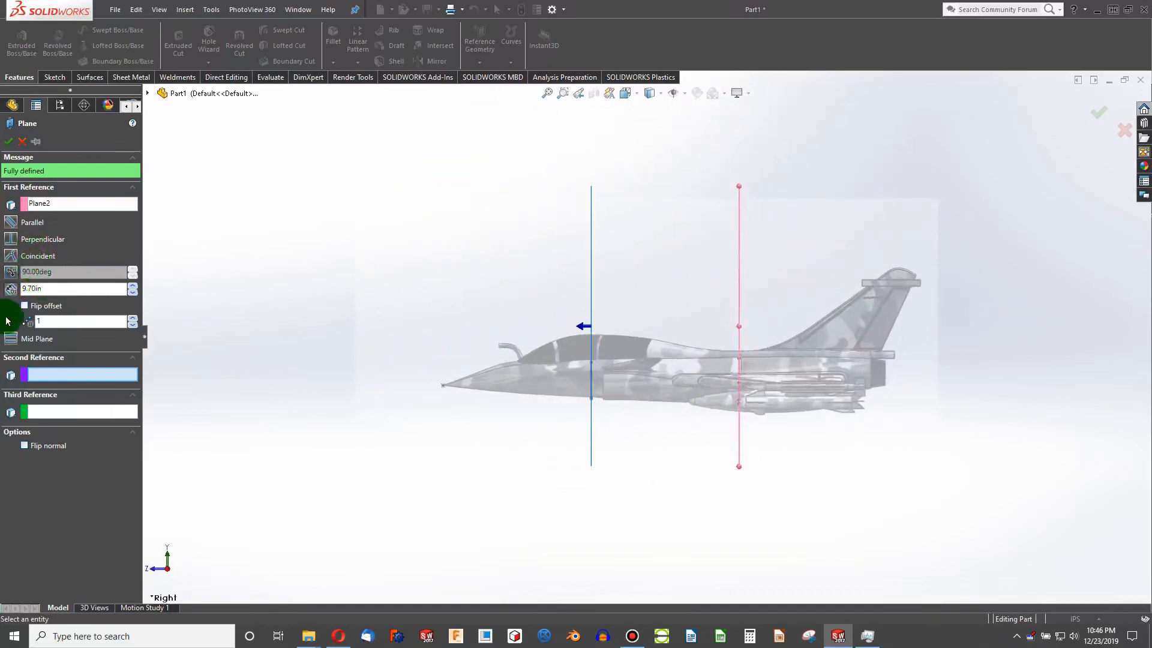
{"action": "left_click", "coordinate": [25, 308]}
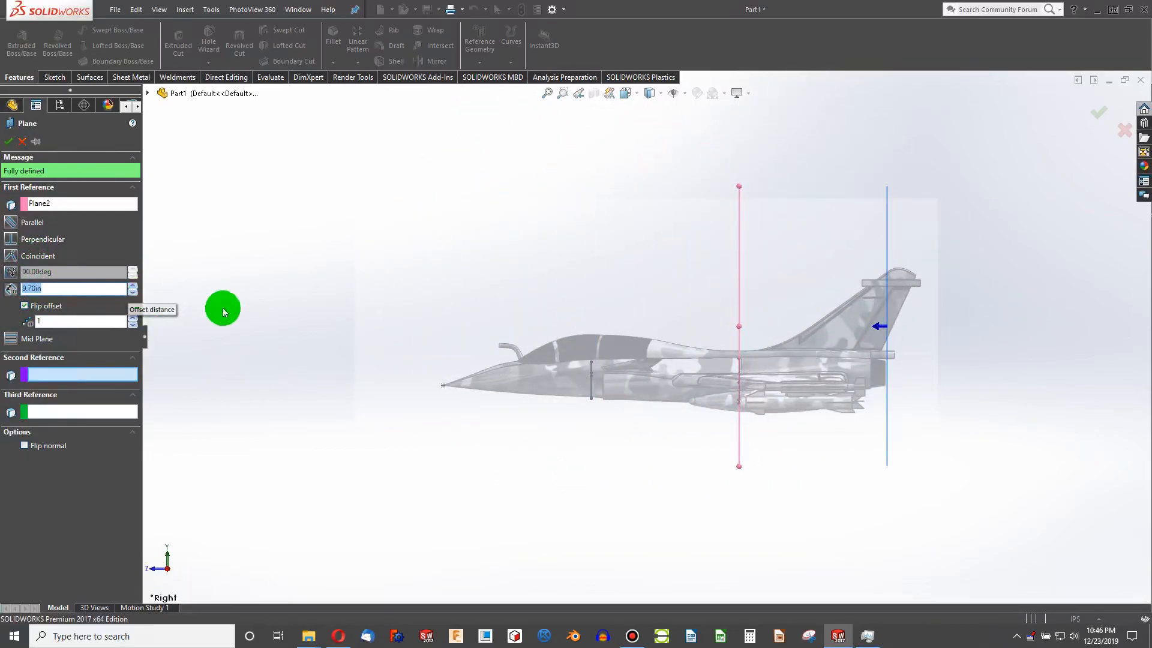
{"action": "scroll", "coordinate": [840, 360], "scroll_direction": "down", "scroll_amount": 5}
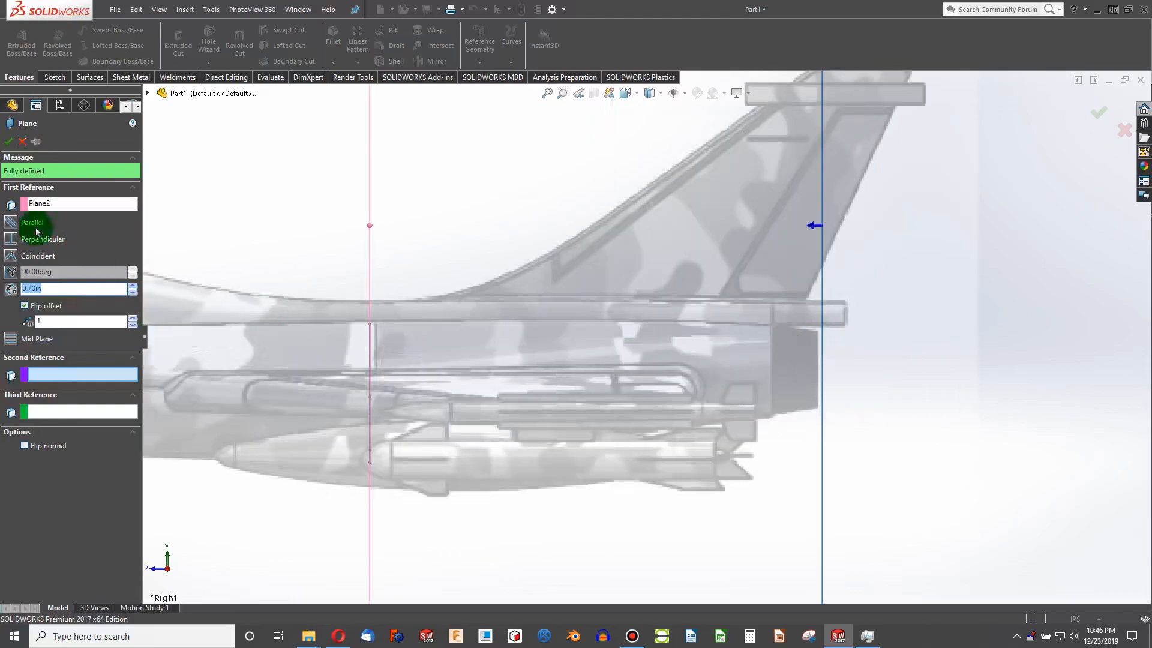
{"action": "left_click", "coordinate": [134, 294]}
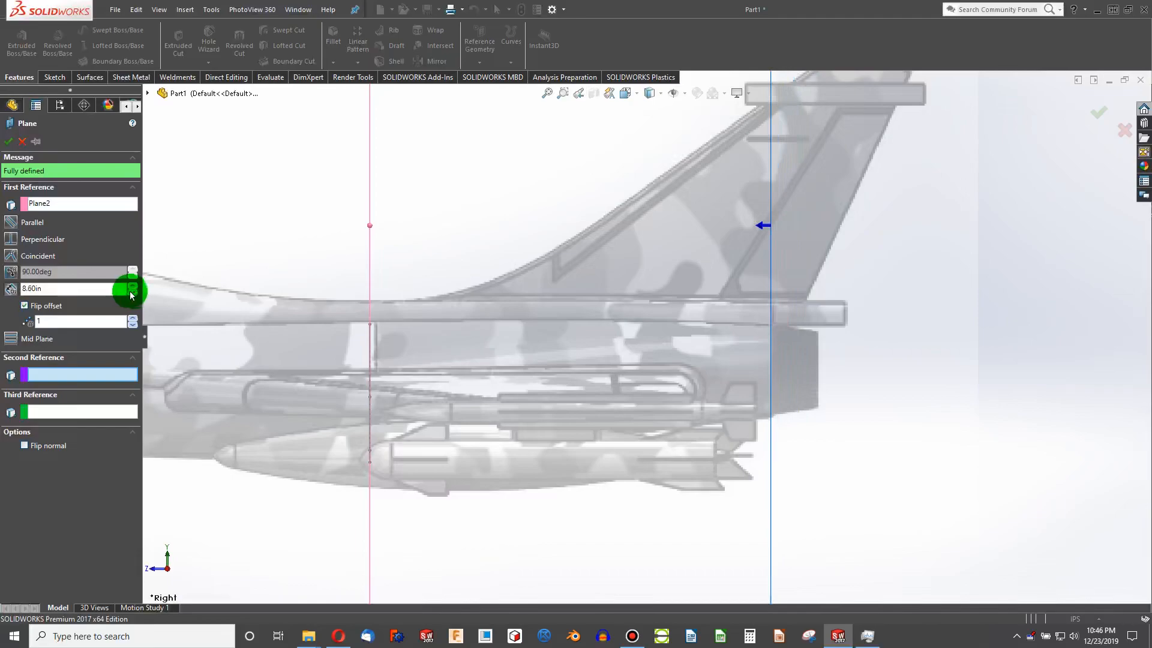
{"action": "left_click", "coordinate": [8, 144]}
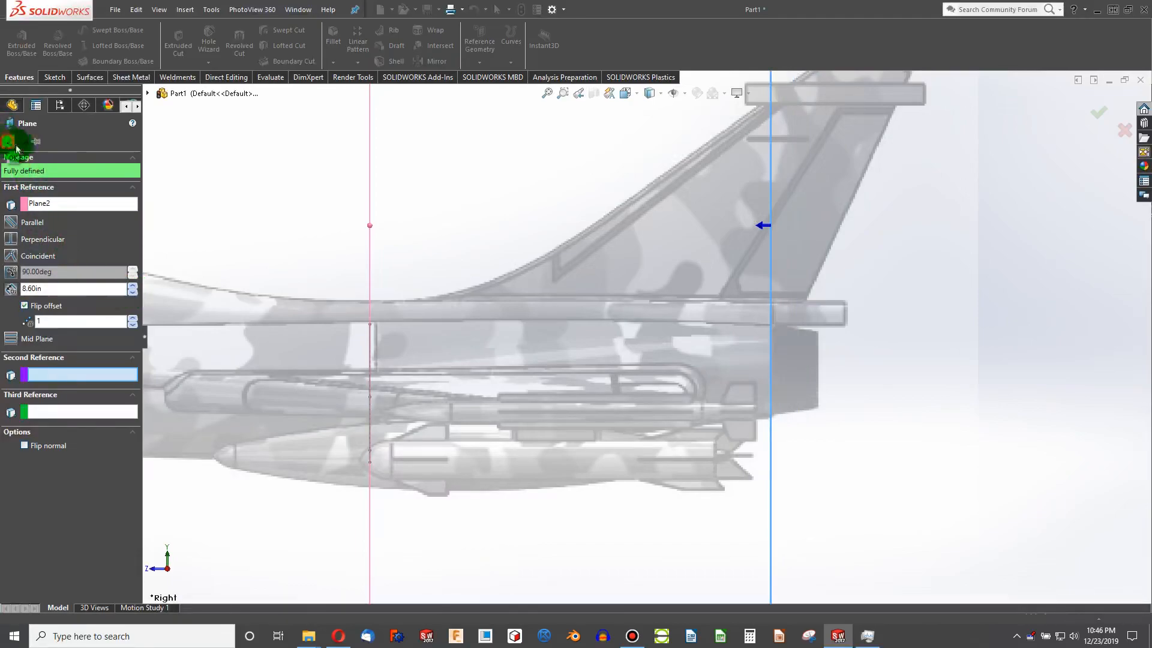
Start a sketch on the new rear plane and draw a two-point spline from the centreline to the rear fuselage's upper crest
{"action": "mouse_move", "coordinate": [679, 390]}
{"action": "middle_mouse_down"}
{"action": "mouse_move", "coordinate": [714, 391]}
{"action": "mouse_move", "coordinate": [657, 437]}
{"action": "mouse_move", "coordinate": [668, 462]}
{"action": "middle_mouse_up"}
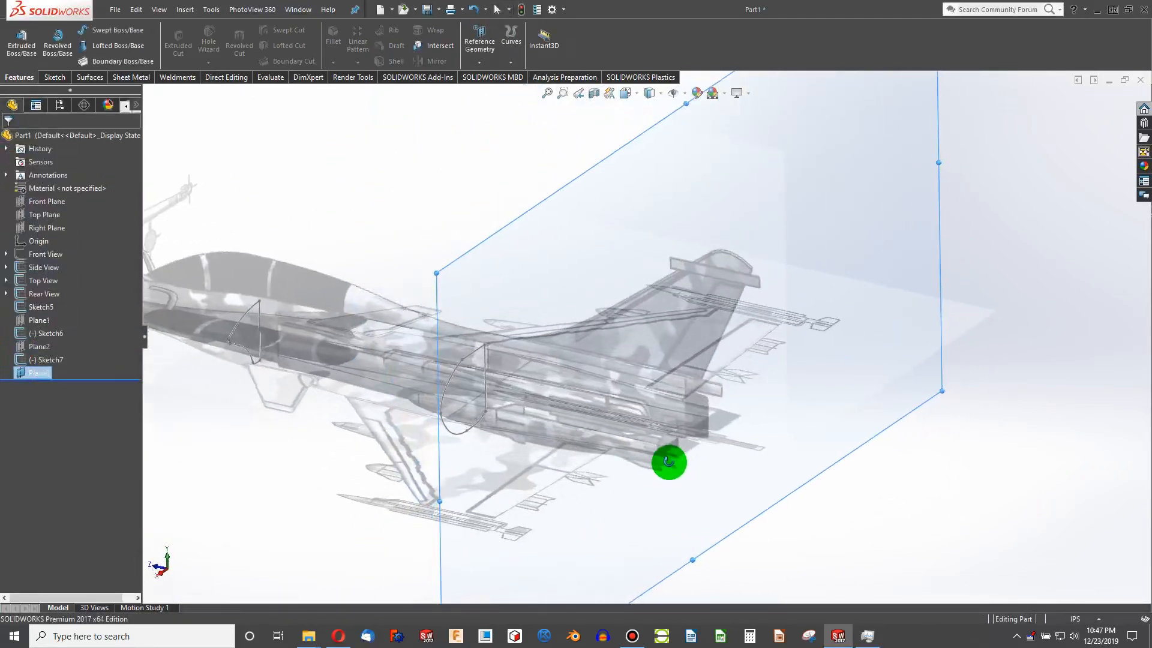
{"action": "left_click", "coordinate": [53, 76]}
{"action": "left_click", "coordinate": [17, 37]}
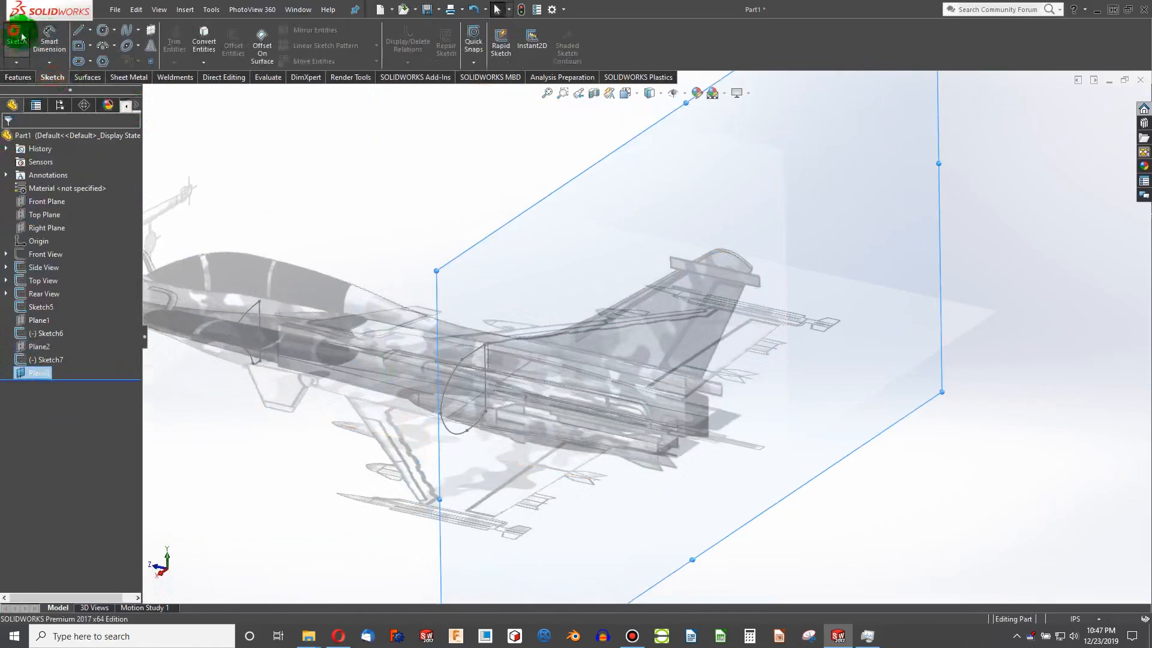
{"action": "scroll", "coordinate": [645, 373], "scroll_direction": "down", "scroll_amount": 5}
{"action": "scroll", "coordinate": [674, 346], "scroll_direction": "down", "scroll_amount": 2}
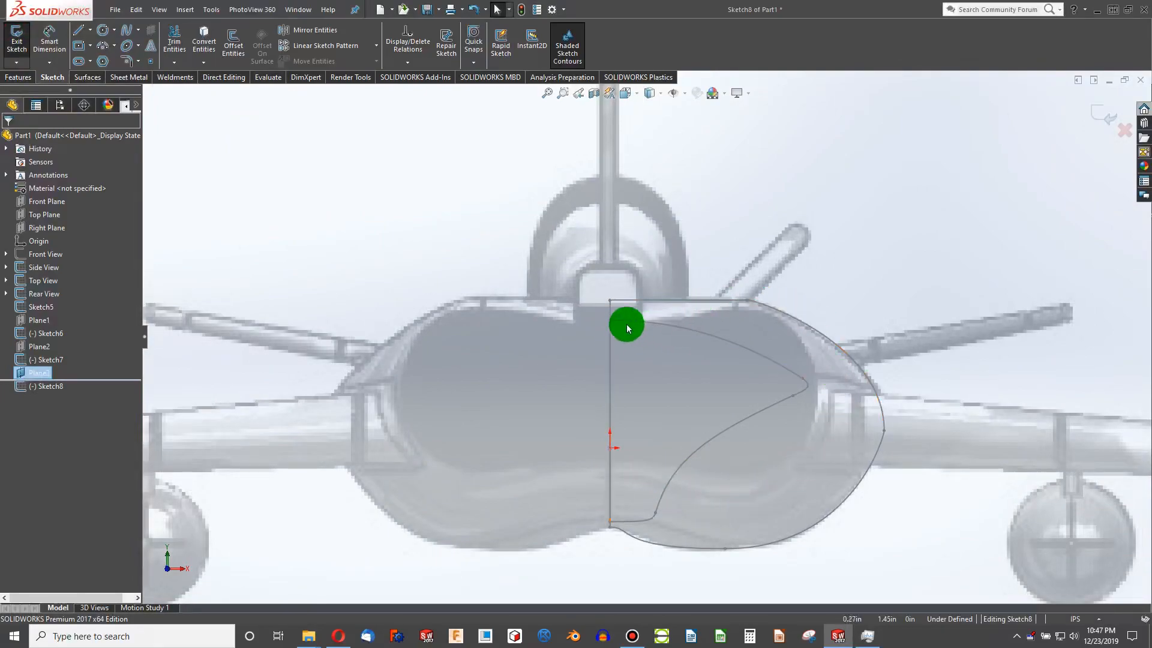
{"action": "scroll", "coordinate": [670, 321], "scroll_direction": "down", "scroll_amount": 2}
{"action": "scroll", "coordinate": [756, 363], "scroll_direction": "up", "scroll_amount": 5}
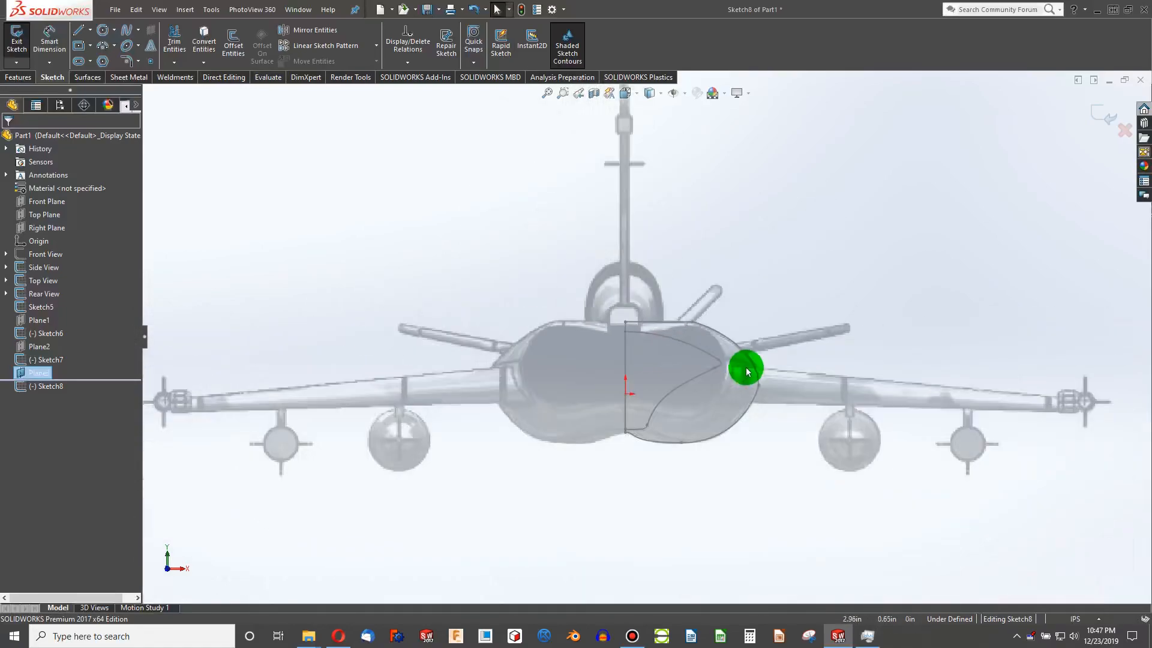
{"action": "scroll", "coordinate": [689, 351], "scroll_direction": "down", "scroll_amount": 6}
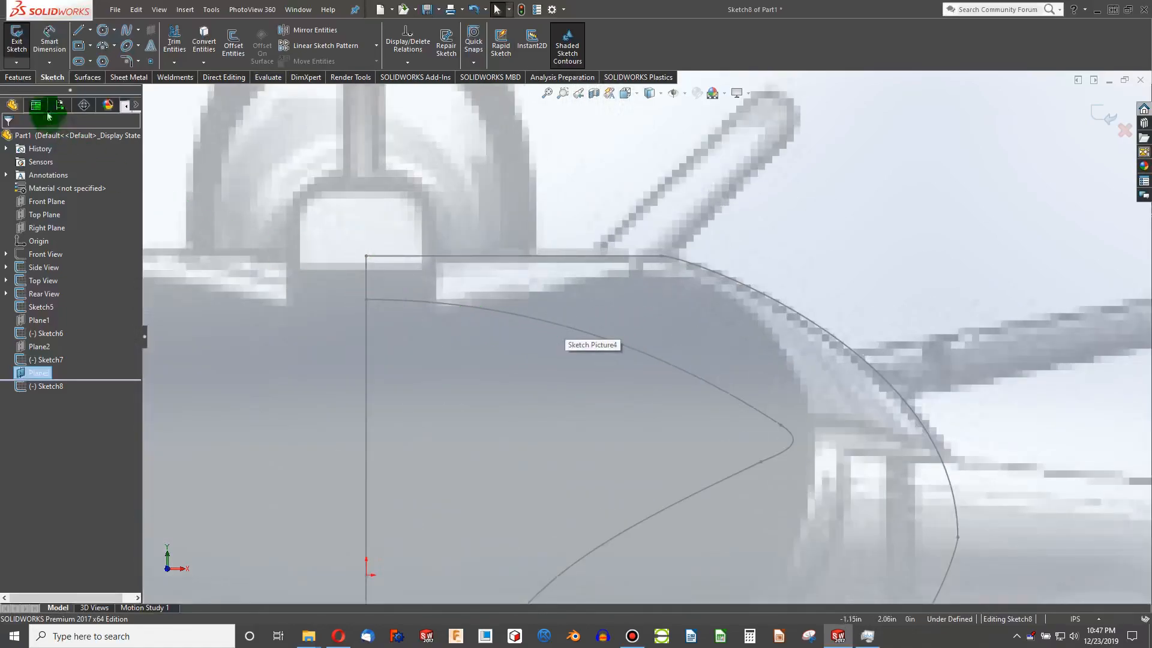
{"action": "left_click", "coordinate": [366, 298]}
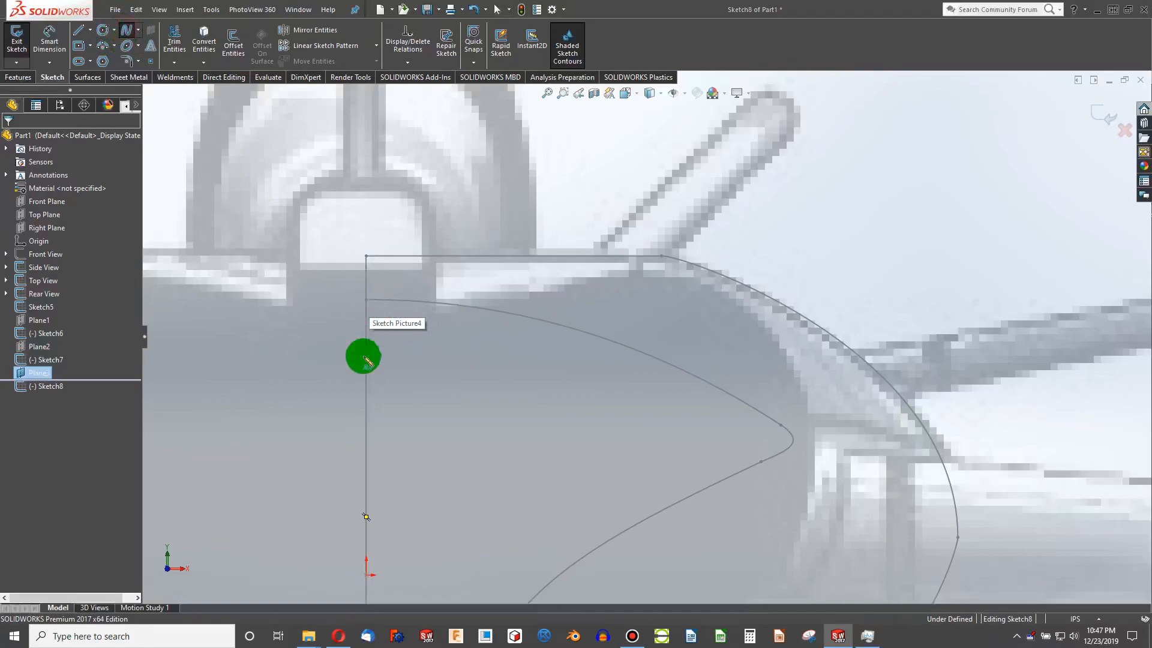
{"action": "left_click_drag", "start_coordinate": [367, 328], "coordinate": [660, 276]}
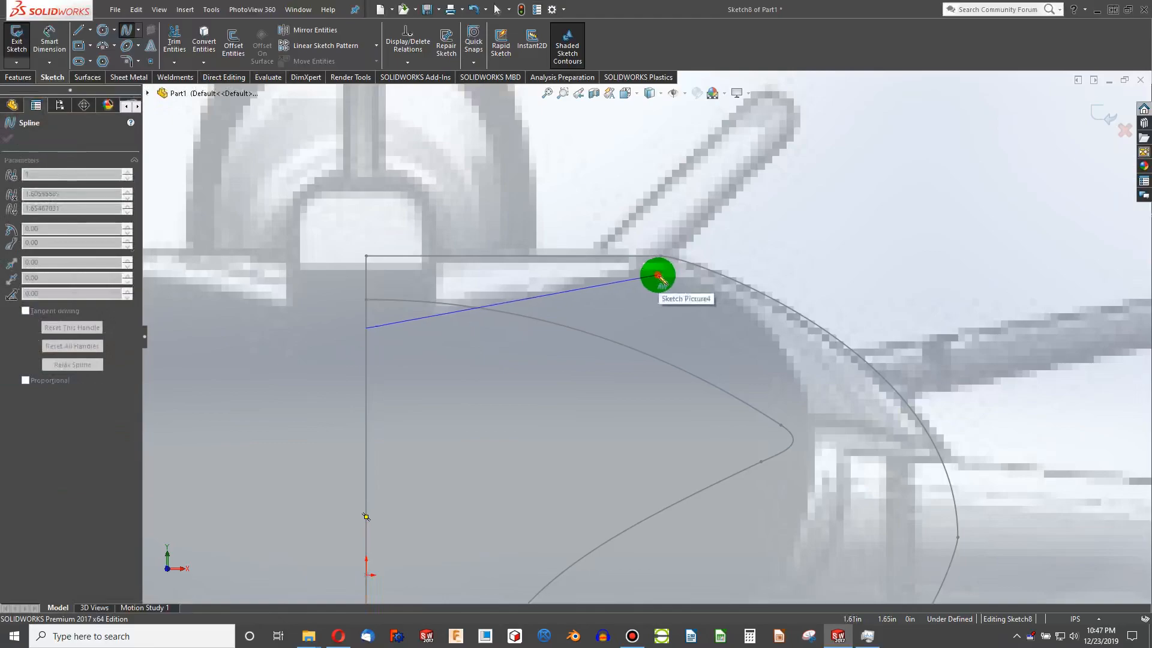
{"action": "key", "text": "Escape"}
Make both end handles of the upper spline horizontal and shorten the crest handle to follow the dark rear contour
{"action": "left_click", "coordinate": [423, 317]}
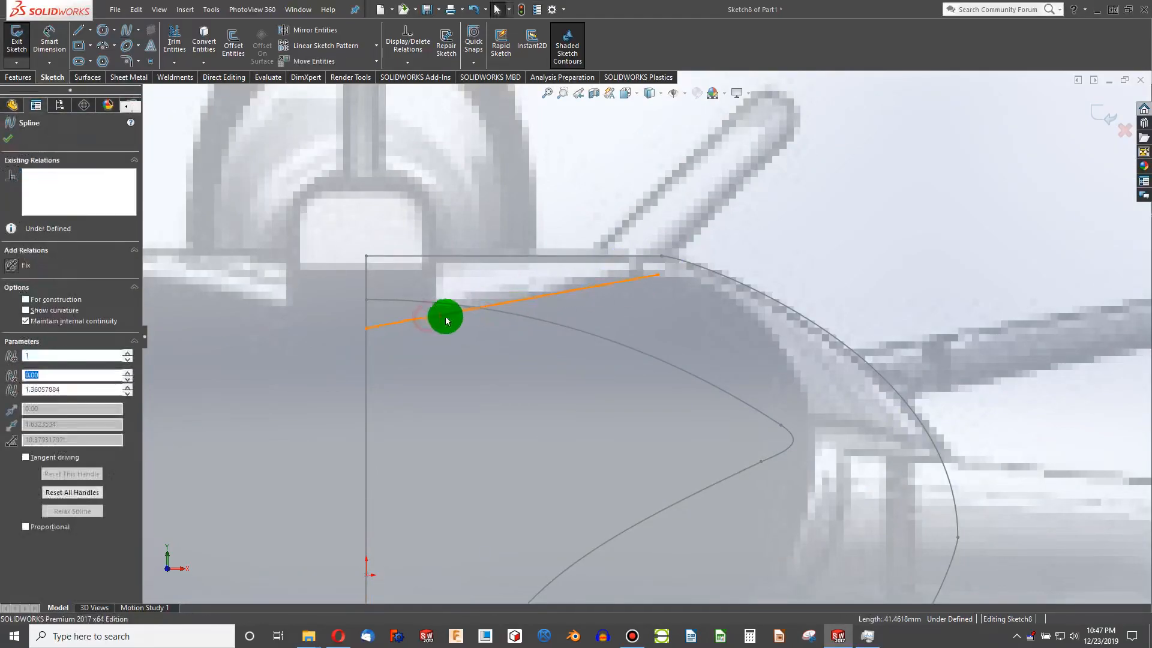
{"action": "left_click", "coordinate": [445, 316]}
{"action": "left_click_drag", "start_coordinate": [483, 309], "coordinate": [480, 352]}
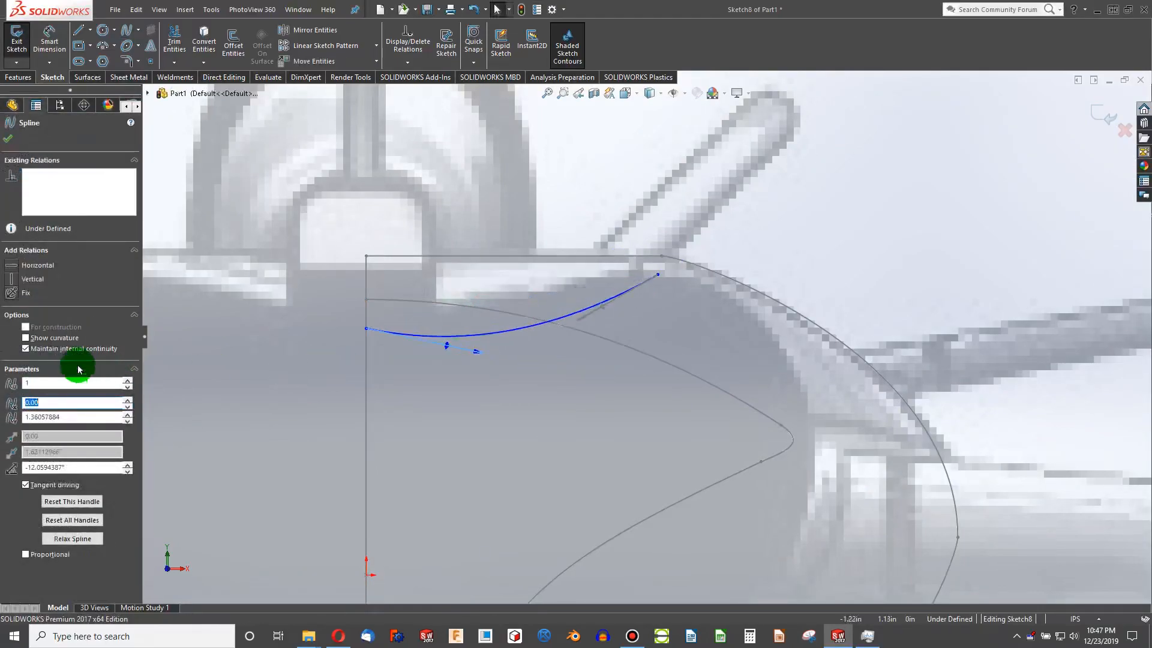
{"action": "left_click", "coordinate": [9, 267]}
{"action": "left_click_drag", "start_coordinate": [585, 307], "coordinate": [549, 264]}
{"action": "left_click", "coordinate": [24, 265]}
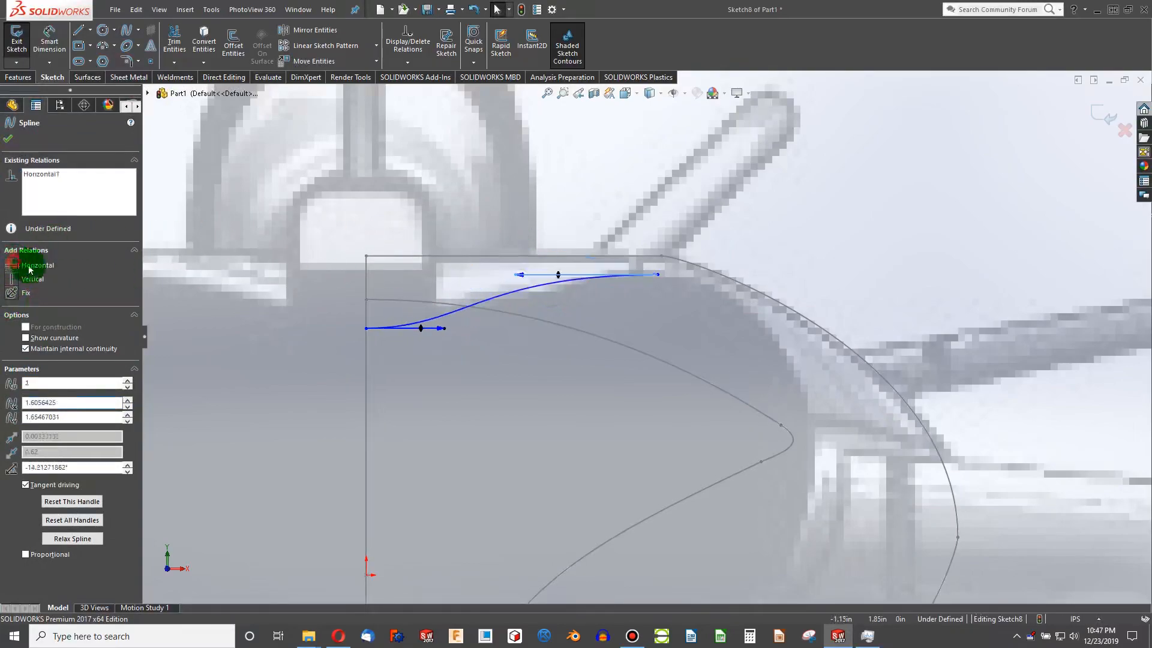
{"action": "left_click_drag", "start_coordinate": [516, 275], "coordinate": [543, 279]}
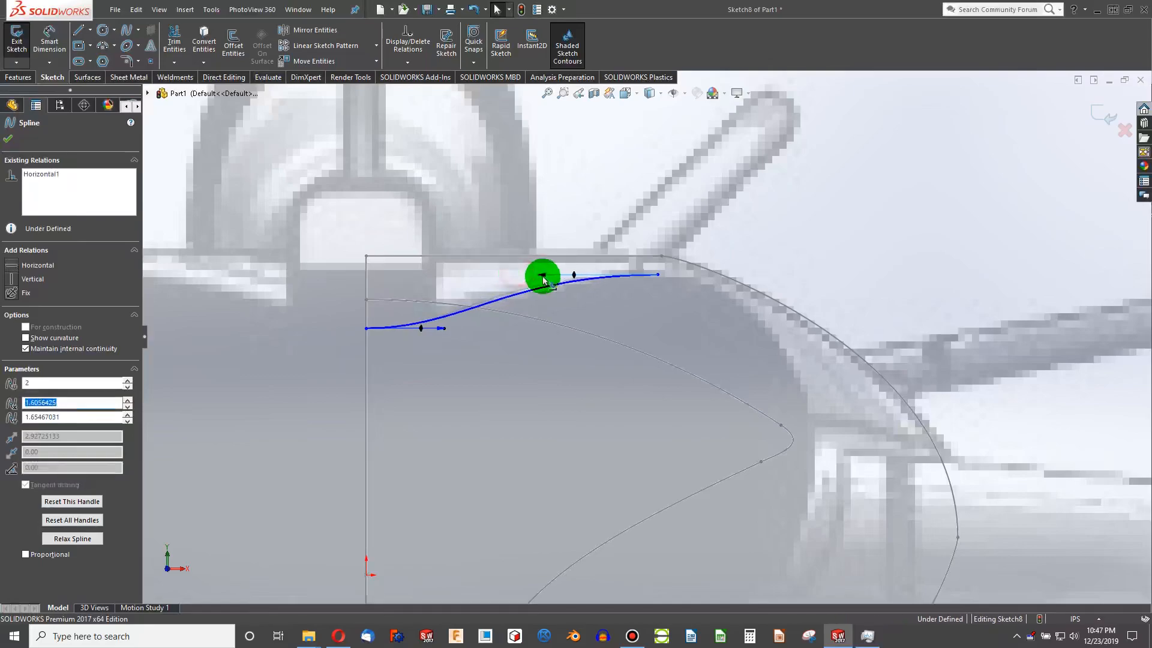
{"action": "scroll", "coordinate": [507, 343], "scroll_direction": "down", "scroll_amount": 2}
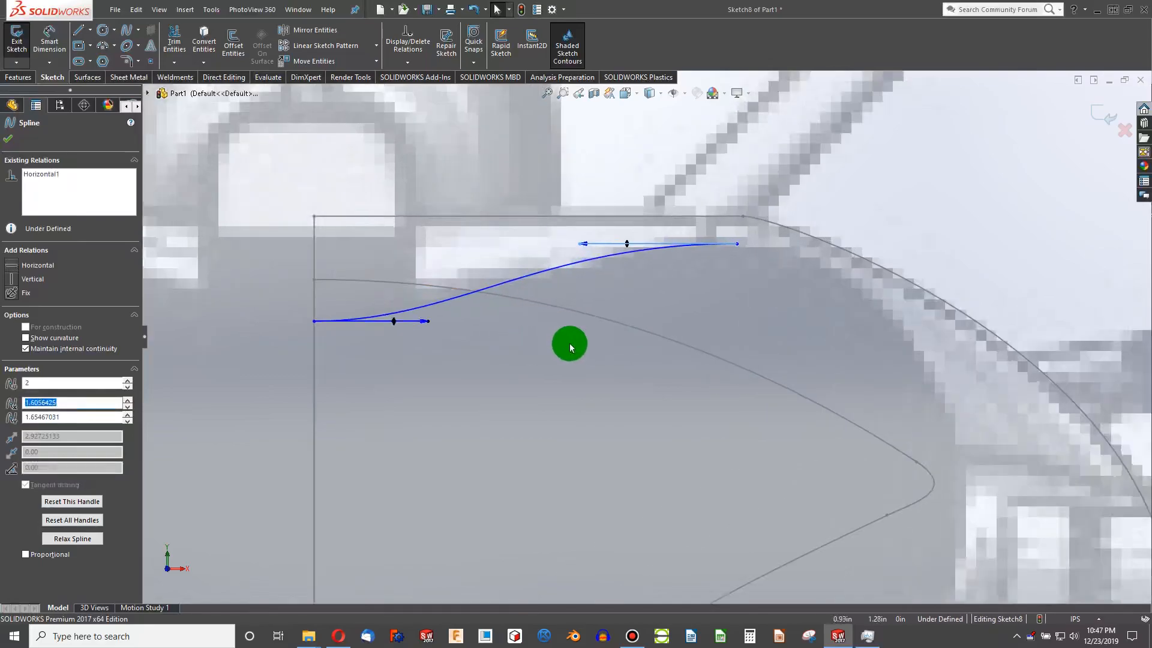
Draw a second two-point spline from the crest point down to the outermost side of the dark rear contour
{"action": "scroll", "coordinate": [624, 347], "scroll_direction": "up", "scroll_amount": 4}
{"action": "scroll", "coordinate": [661, 379], "scroll_direction": "up", "scroll_amount": 4}
{"action": "scroll", "coordinate": [713, 411], "scroll_direction": "down", "scroll_amount": 4}
{"action": "left_click", "coordinate": [125, 30]}
{"action": "left_click", "coordinate": [616, 223]}
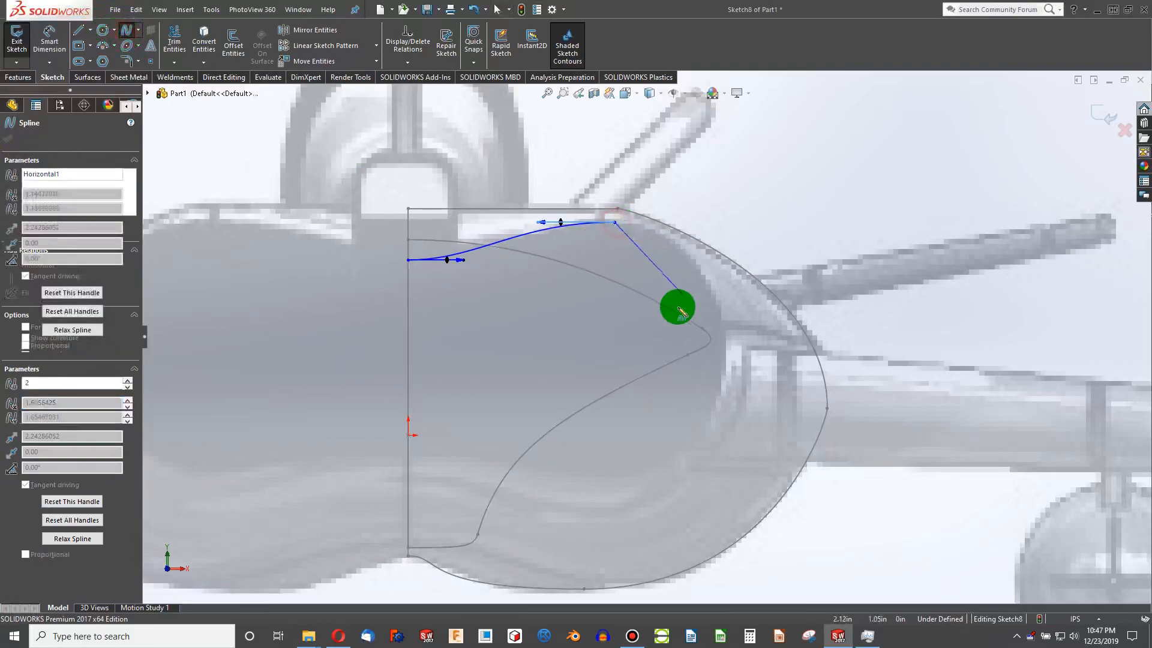
{"action": "left_click", "coordinate": [724, 356]}
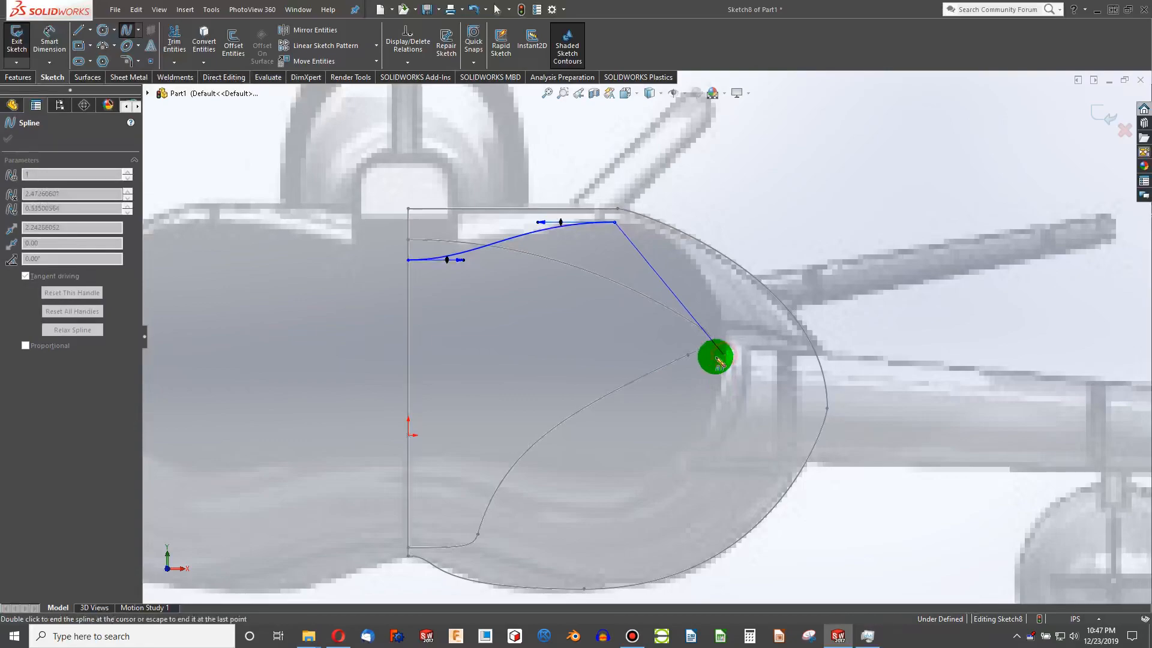
Make the side spline's crest handle horizontal and its lower handle vertical, then shorten the vertical one to match the contour
{"action": "double_click", "coordinate": [674, 294]}
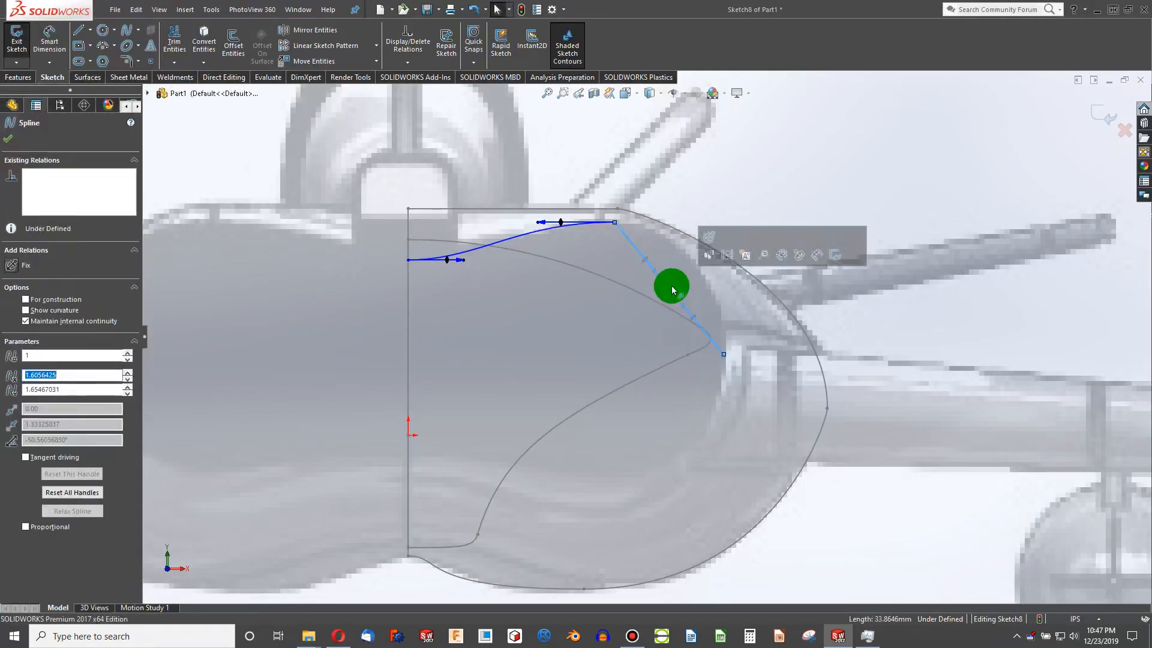
{"action": "left_click_drag", "start_coordinate": [662, 279], "coordinate": [722, 219]}
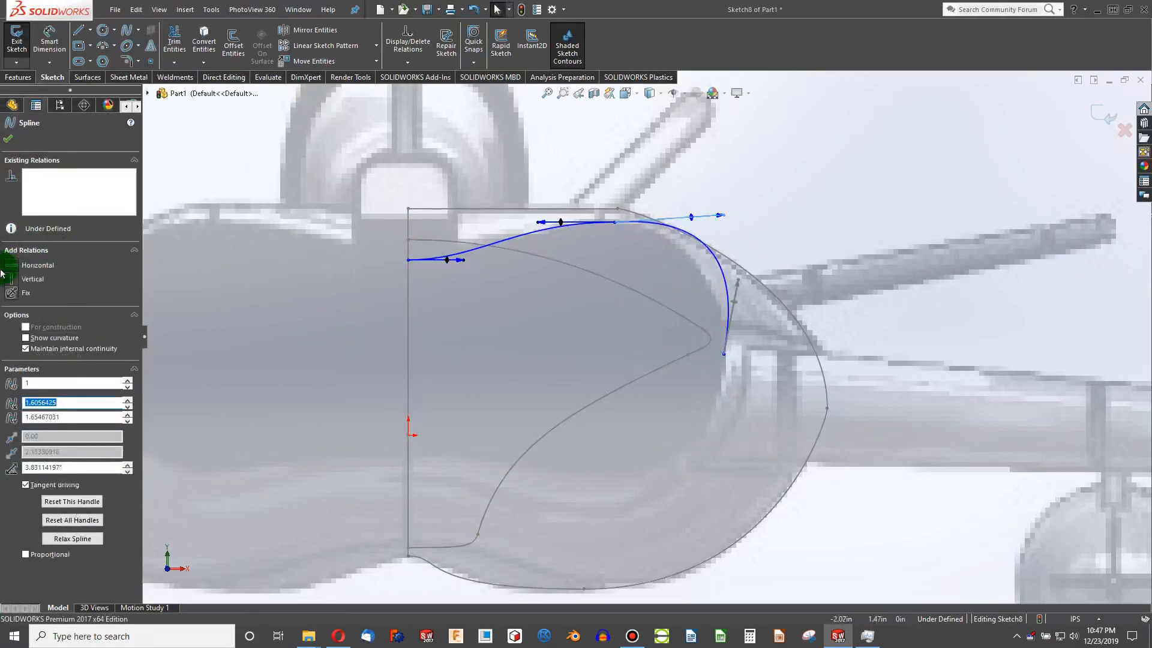
{"action": "left_click", "coordinate": [15, 270]}
{"action": "mouse_move", "coordinate": [738, 283]}
{"action": "left_mouse_down"}
{"action": "mouse_move", "coordinate": [829, 298]}
{"action": "mouse_move", "coordinate": [748, 294]}
{"action": "left_mouse_up"}
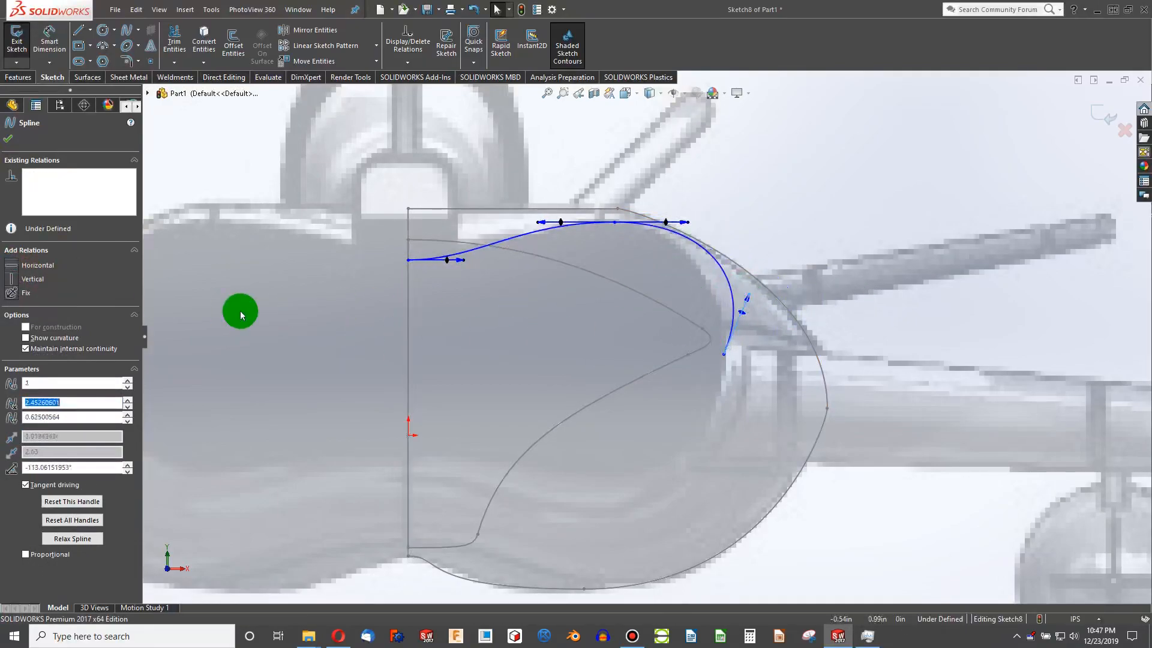
{"action": "left_click", "coordinate": [15, 280]}
{"action": "left_click_drag", "start_coordinate": [724, 292], "coordinate": [730, 324]}
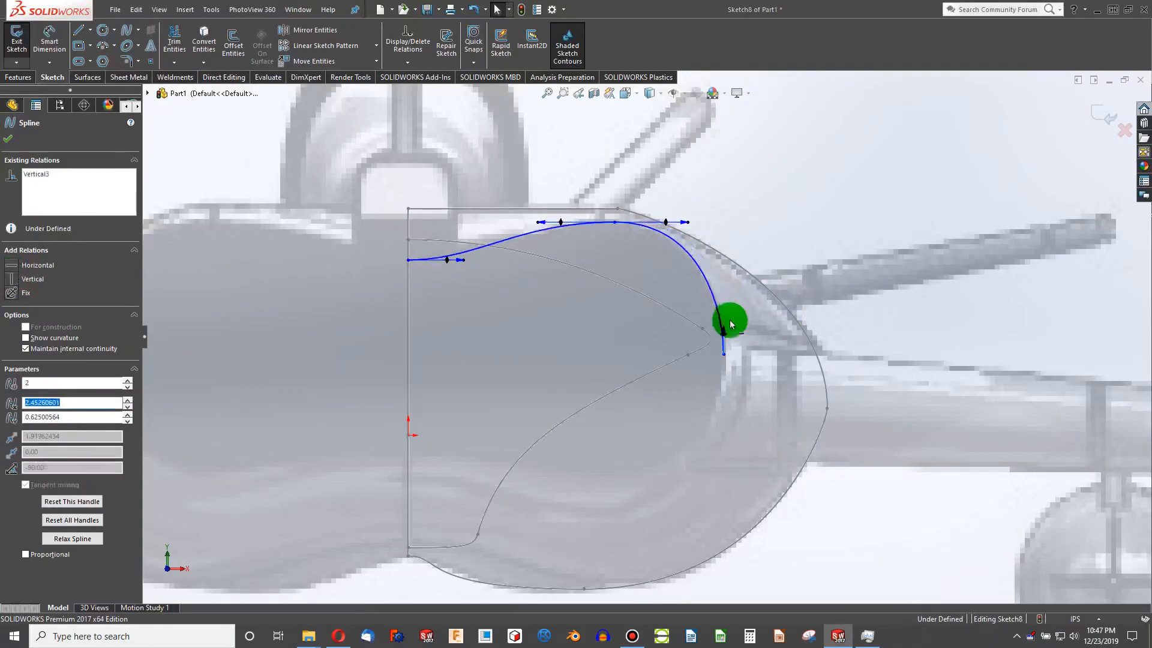
{"action": "left_click", "coordinate": [686, 225]}
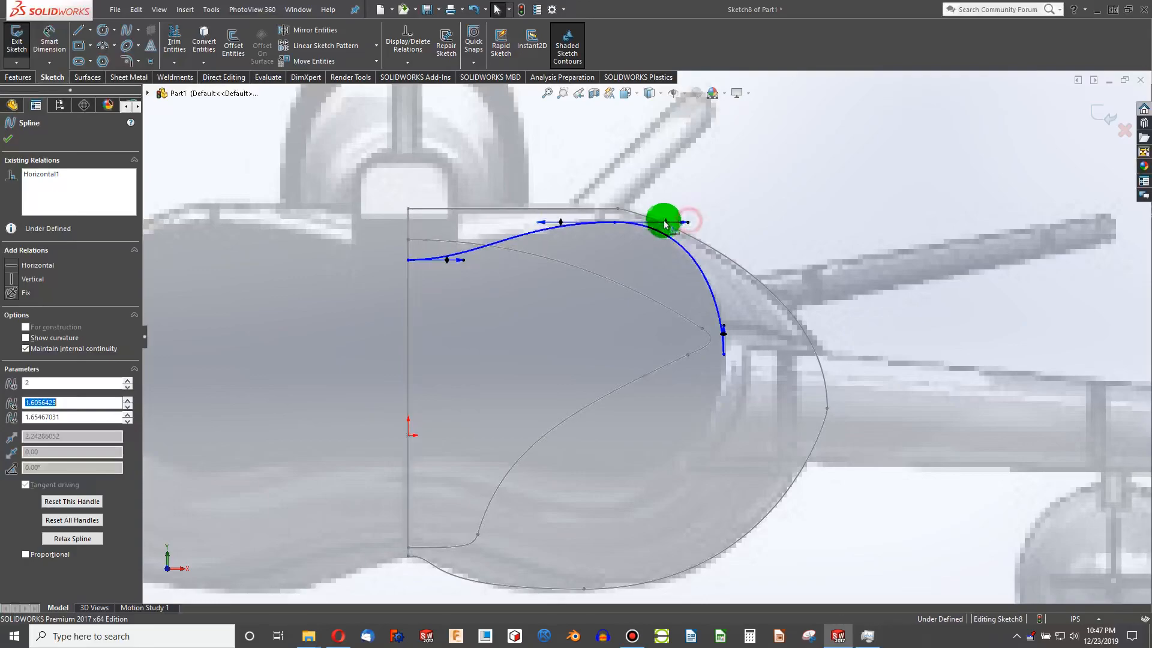
{"action": "left_click", "coordinate": [714, 221]}
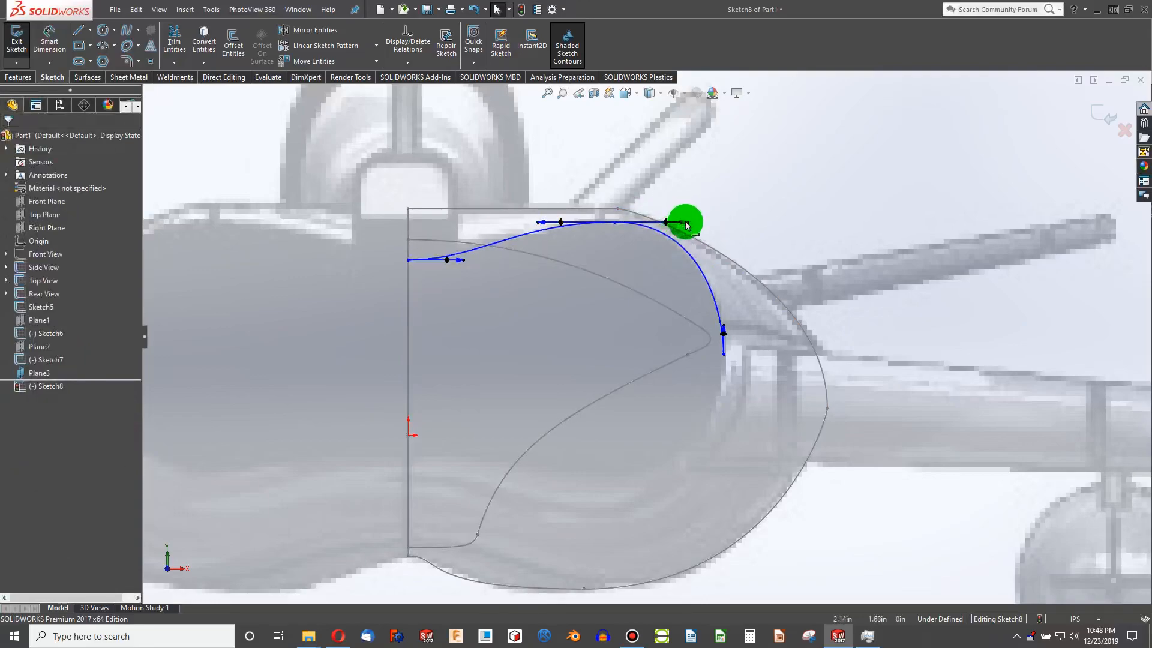
Shorten the outer horizontal tangent handle at the profile's top point so the spline follows the fuselage outline in the reference picture
{"action": "left_click", "coordinate": [689, 223]}
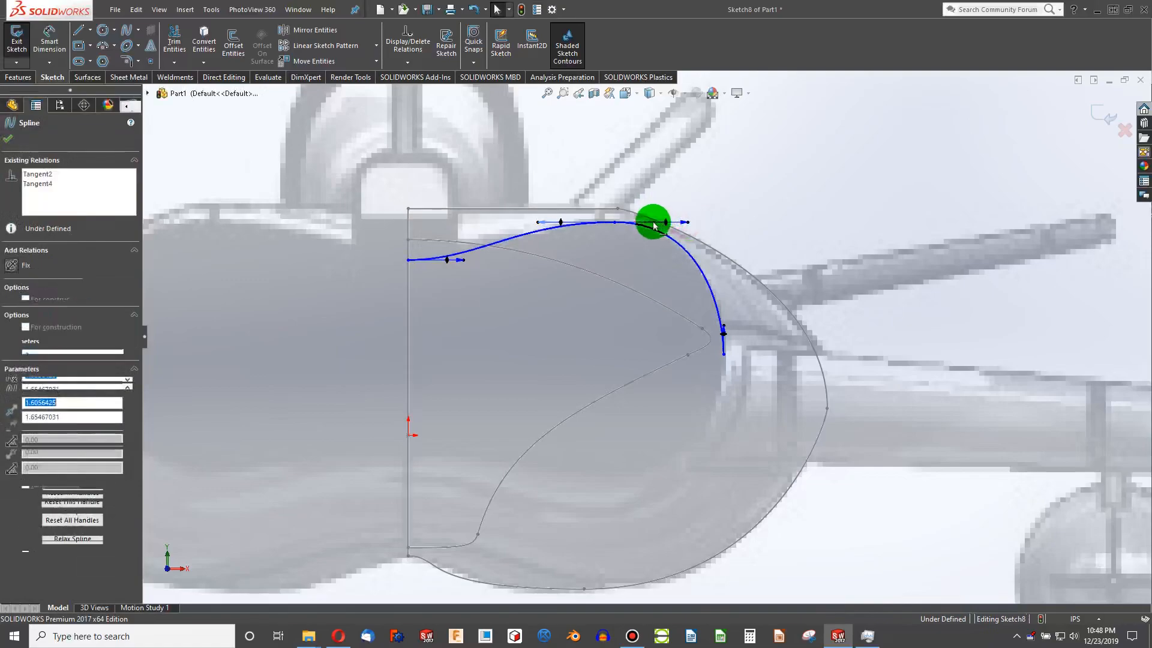
{"action": "mouse_move", "coordinate": [687, 222]}
{"action": "left_mouse_down"}
{"action": "mouse_move", "coordinate": [656, 223]}
{"action": "mouse_move", "coordinate": [689, 231]}
{"action": "left_mouse_up"}
{"action": "scroll", "coordinate": [690, 342], "scroll_direction": "up", "scroll_amount": 2}
{"action": "scroll", "coordinate": [630, 370], "scroll_direction": "down", "scroll_amount": 2}
{"action": "left_click", "coordinate": [634, 302]}
{"action": "scroll", "coordinate": [707, 243], "scroll_direction": "down", "scroll_amount": 5}
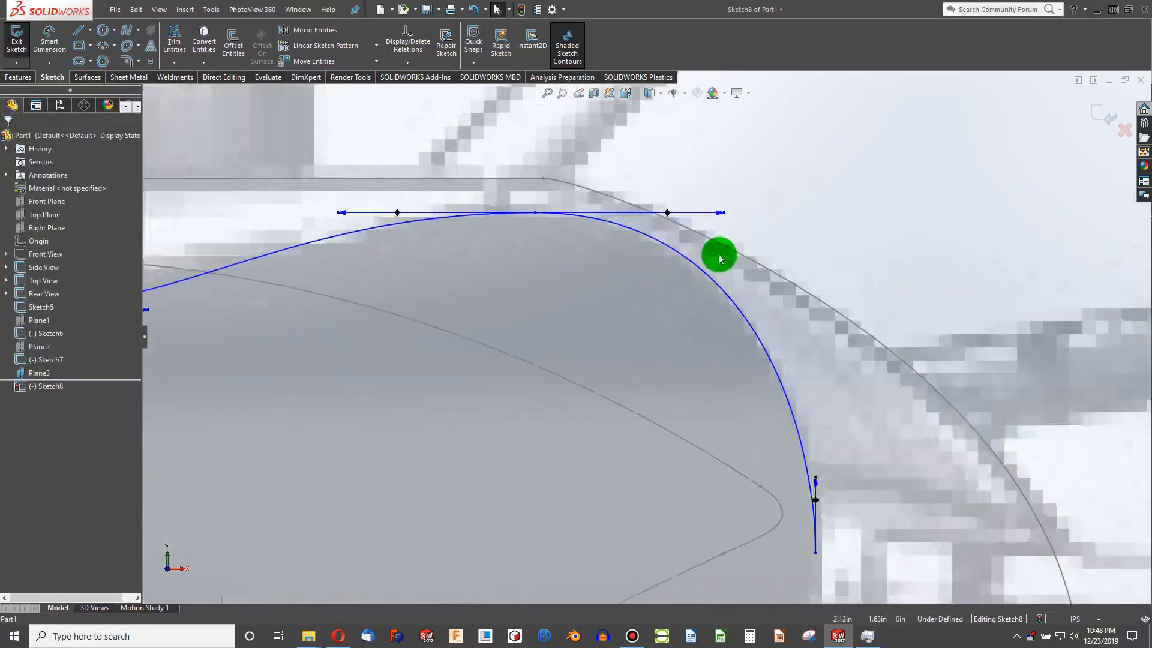
{"action": "left_click_drag", "start_coordinate": [725, 218], "coordinate": [669, 223]}
{"action": "scroll", "coordinate": [699, 281], "scroll_direction": "up", "scroll_amount": 2}
{"action": "scroll", "coordinate": [656, 426], "scroll_direction": "up", "scroll_amount": 4}
{"action": "scroll", "coordinate": [580, 417], "scroll_direction": "down", "scroll_amount": 3}
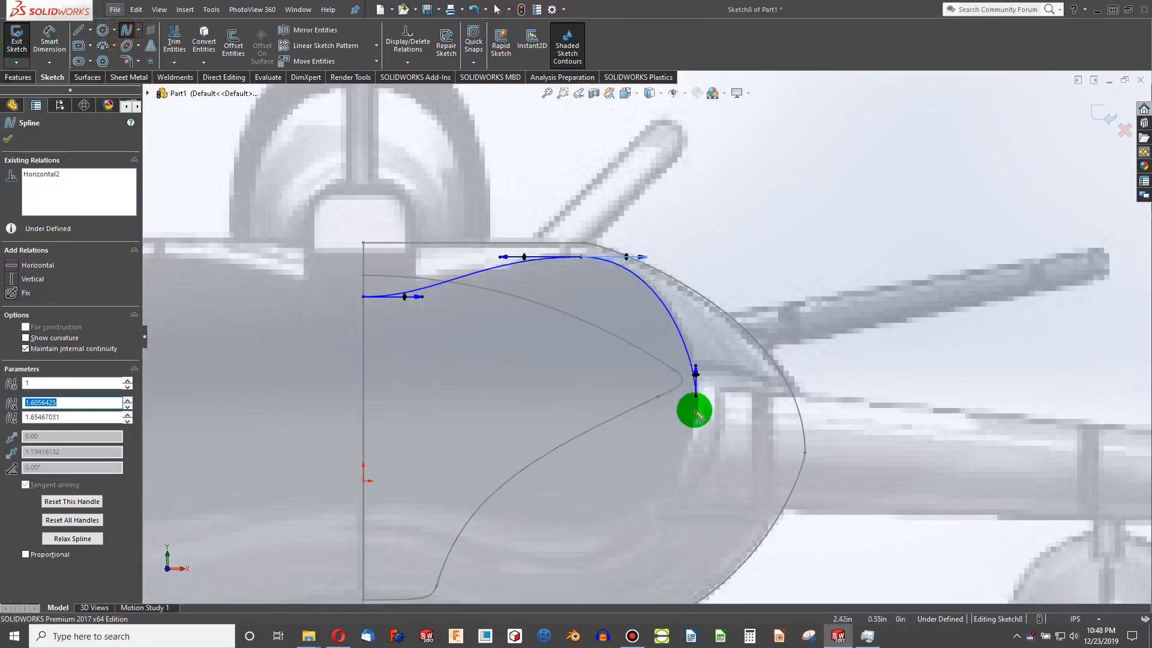
Draw a spline from the profile's outer side endpoint to the lower fuselage edge, with its upper tangent handle vertical and its lower one horizontal
{"action": "left_click_drag", "start_coordinate": [697, 399], "coordinate": [557, 552]}
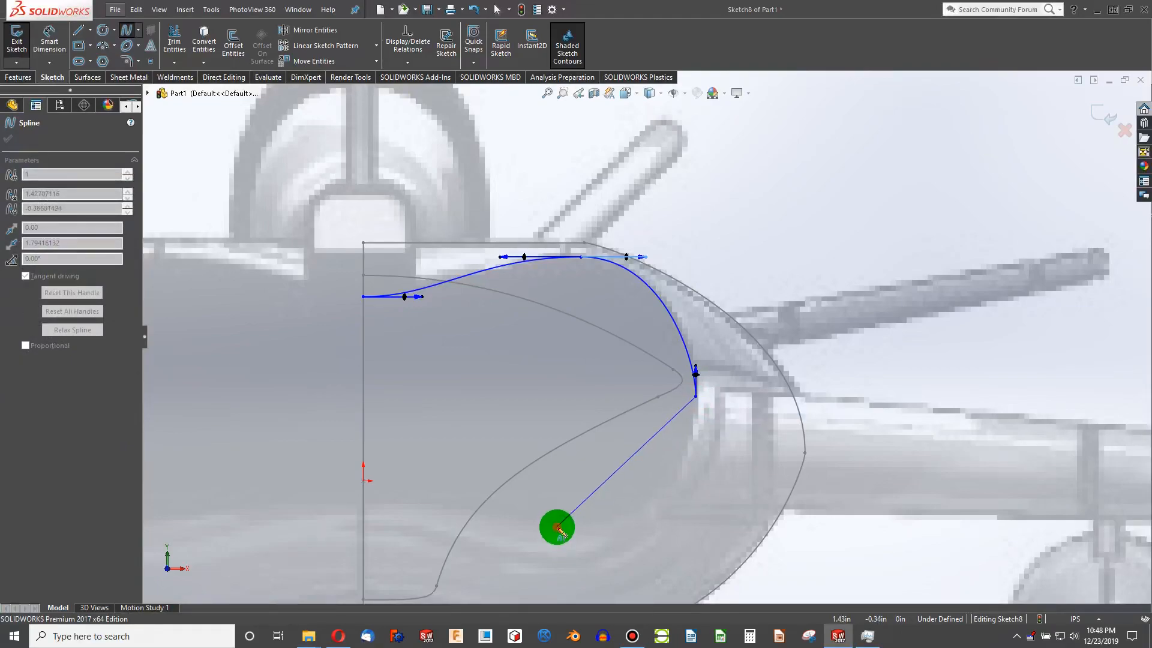
{"action": "left_click", "coordinate": [624, 468]}
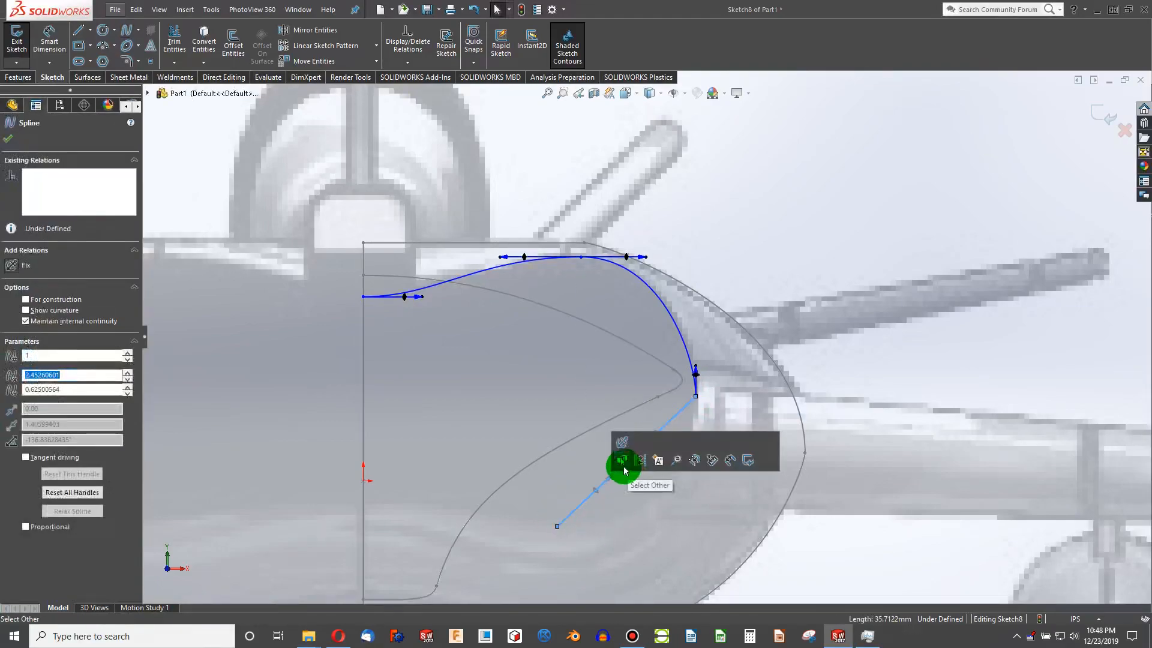
{"action": "left_click_drag", "start_coordinate": [611, 477], "coordinate": [648, 551]}
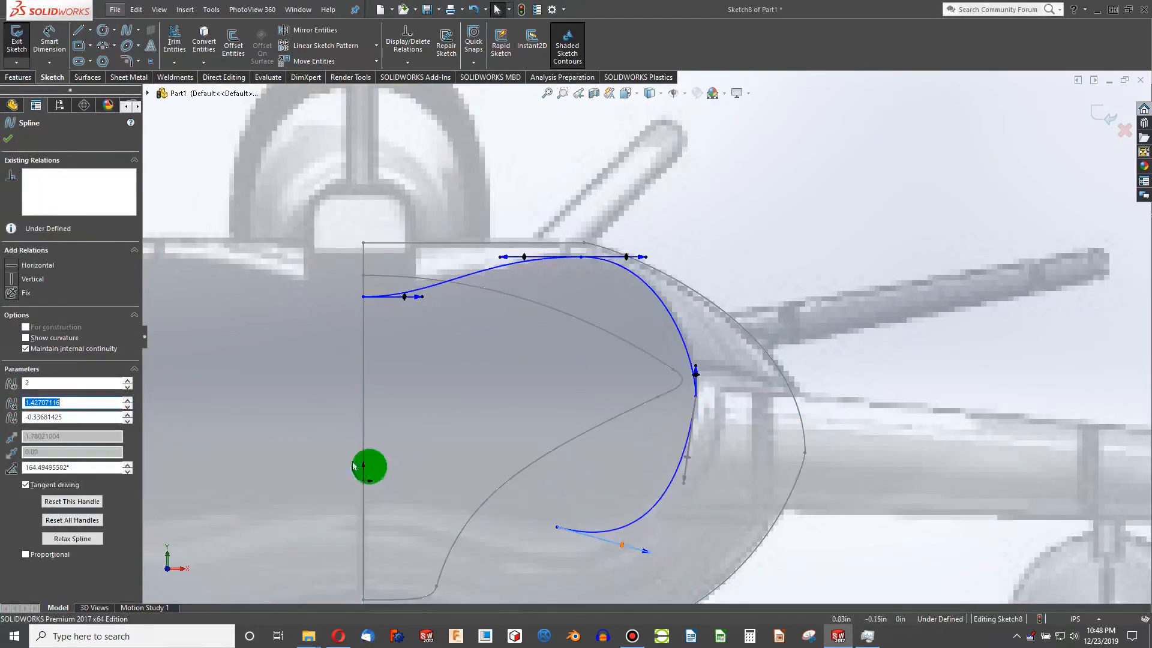
{"action": "left_click", "coordinate": [12, 264]}
{"action": "left_click_drag", "start_coordinate": [687, 468], "coordinate": [763, 473]}
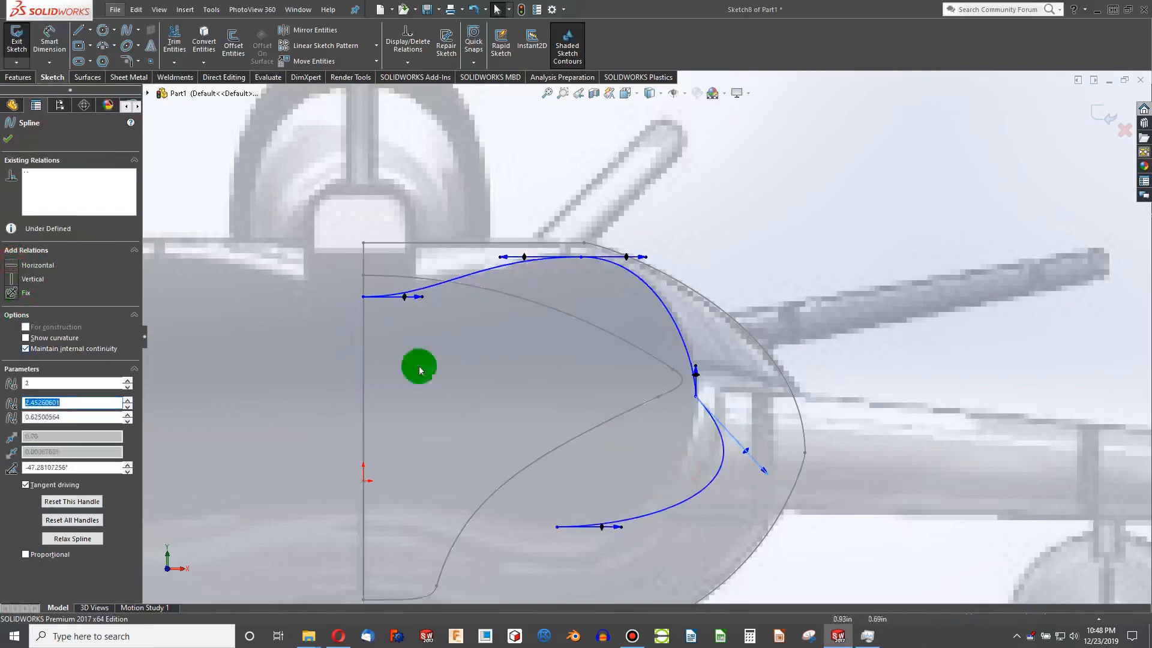
{"action": "left_click", "coordinate": [22, 282]}
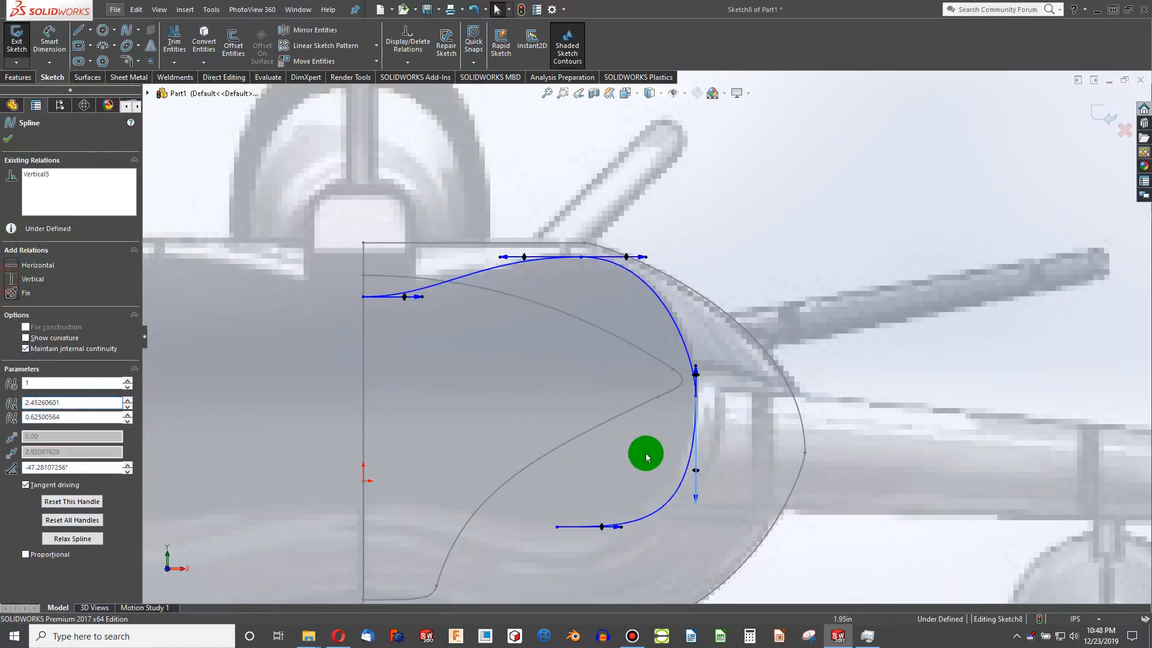
Shorten the new spline's vertical tangent handle so the lower outer curve matches the fuselage outline in the reference picture
{"action": "mouse_move", "coordinate": [705, 450]}
{"action": "left_mouse_down"}
{"action": "mouse_move", "coordinate": [689, 505]}
{"action": "mouse_move", "coordinate": [692, 491]}
{"action": "left_mouse_up"}
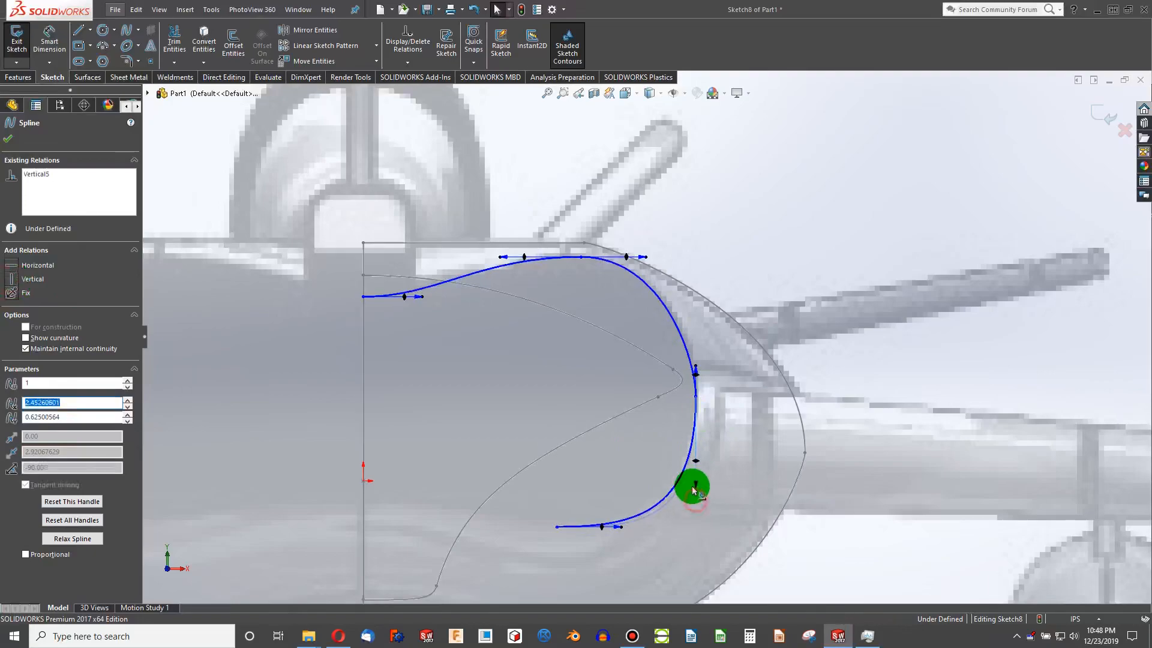
{"action": "scroll", "coordinate": [603, 537], "scroll_direction": "up", "scroll_amount": 1}
{"action": "scroll", "coordinate": [600, 535], "scroll_direction": "down", "scroll_amount": 4}
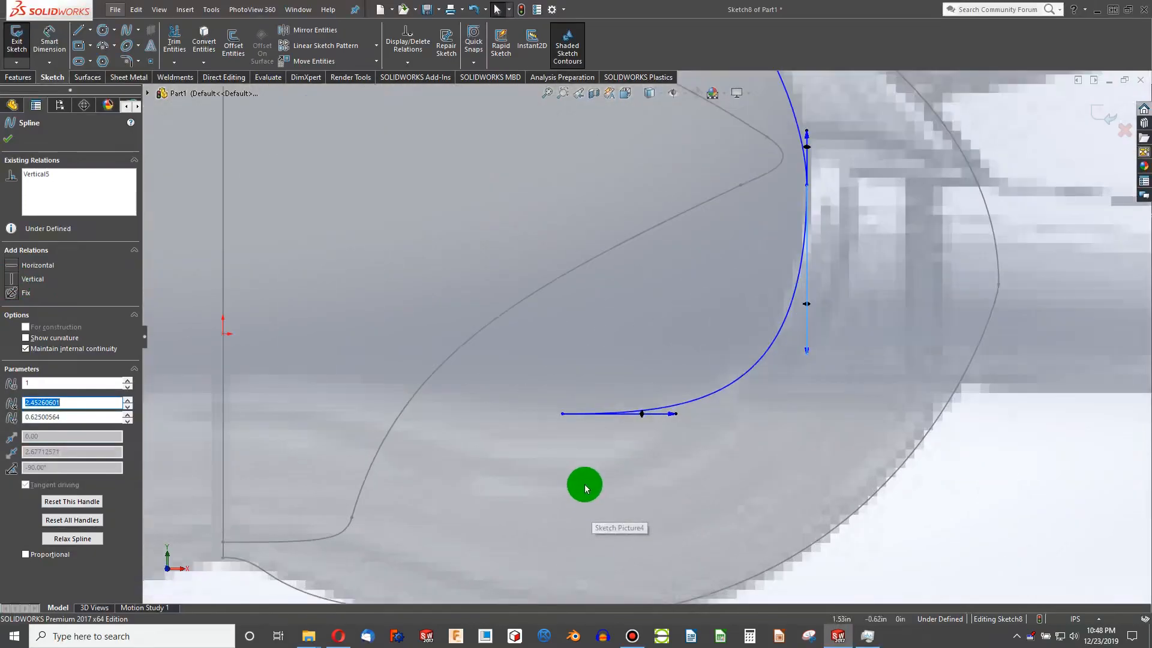
{"action": "mouse_move", "coordinate": [806, 357]}
{"action": "left_mouse_down"}
{"action": "mouse_move", "coordinate": [812, 463]}
{"action": "mouse_move", "coordinate": [808, 343]}
{"action": "left_mouse_up"}
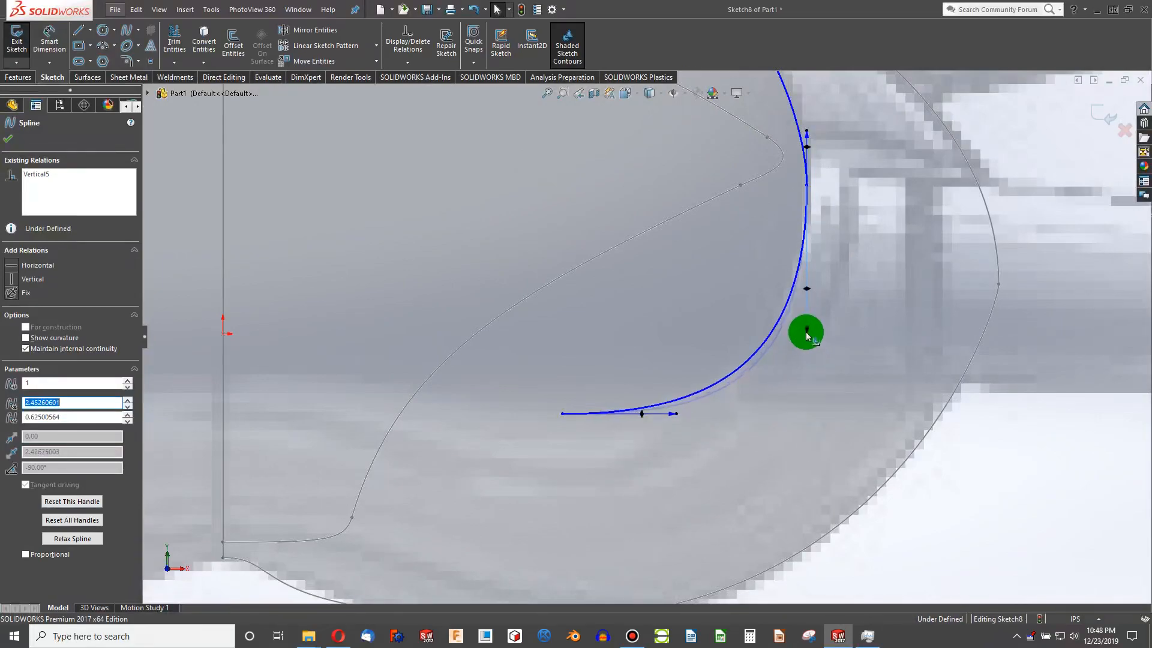
{"action": "scroll", "coordinate": [697, 412], "scroll_direction": "up", "scroll_amount": 3}
{"action": "scroll", "coordinate": [419, 319], "scroll_direction": "up", "scroll_amount": 2}
{"action": "scroll", "coordinate": [439, 253], "scroll_direction": "down", "scroll_amount": 2}
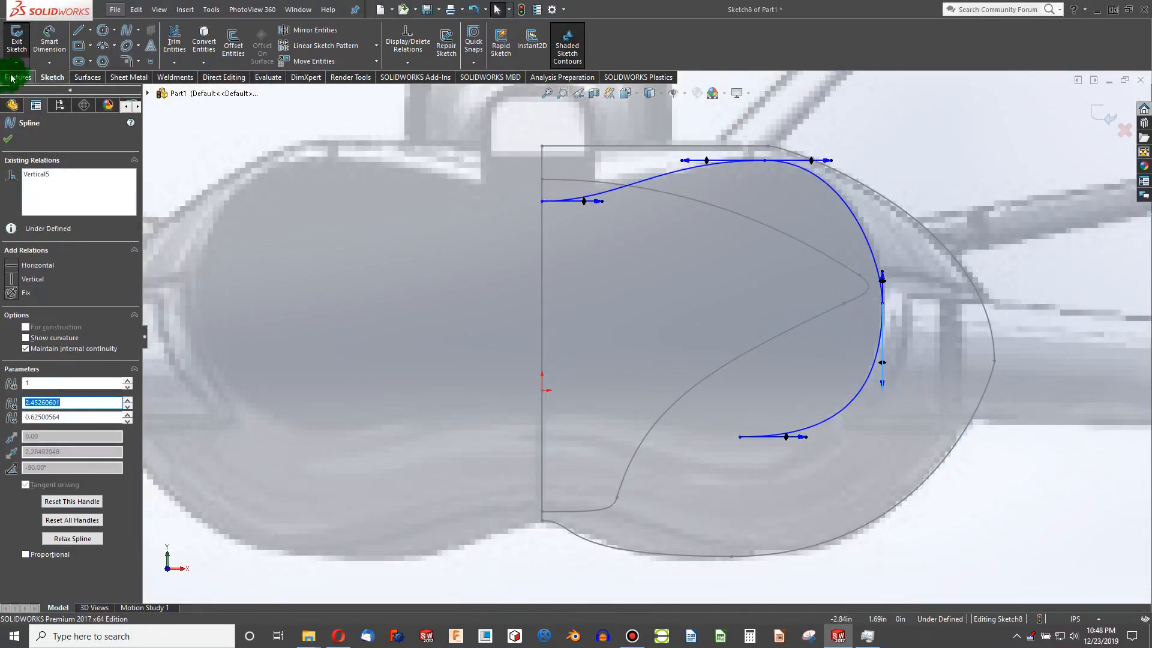
Draw a spline from the lower spline's inner endpoint to the vertical centreline and make its tangent handle at the centreline horizontal
{"action": "left_click", "coordinate": [124, 31]}
{"action": "left_click_drag", "start_coordinate": [739, 436], "coordinate": [545, 418]}
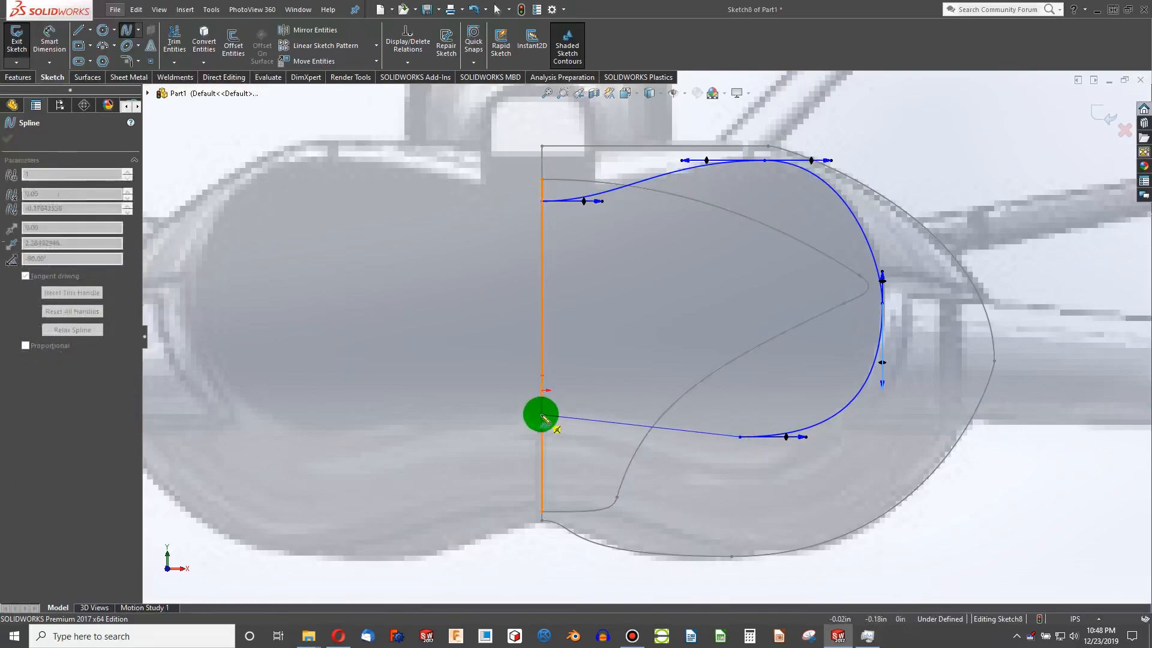
{"action": "double_click", "coordinate": [543, 414]}
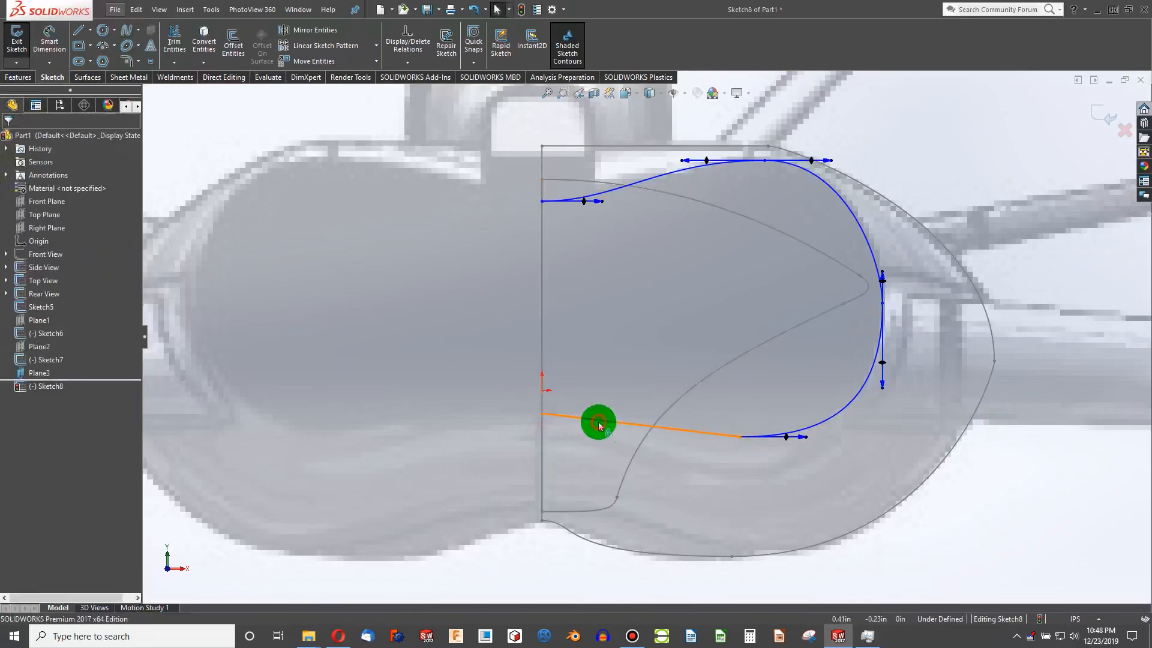
{"action": "left_click", "coordinate": [598, 425]}
{"action": "left_click_drag", "start_coordinate": [617, 424], "coordinate": [514, 329]}
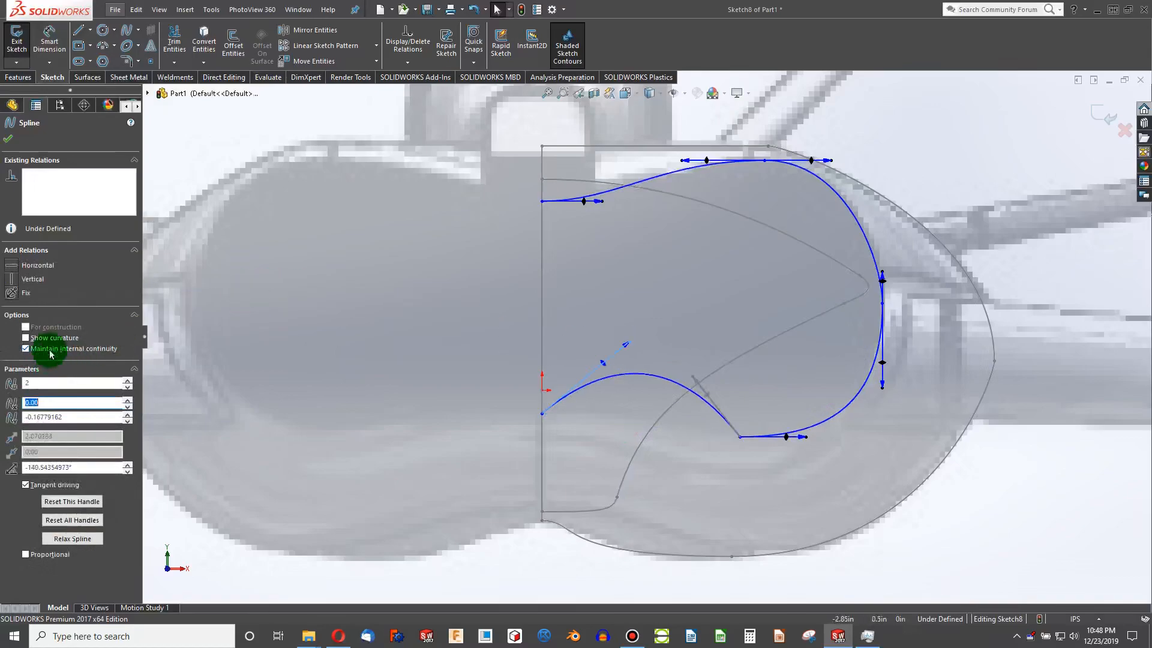
{"action": "left_click", "coordinate": [16, 271]}
{"action": "left_click", "coordinate": [550, 354]}
Make the bottom spline's outer tangent handle horizontal and adjust its length to smooth the transition into the lower curve
{"action": "left_click", "coordinate": [698, 422]}
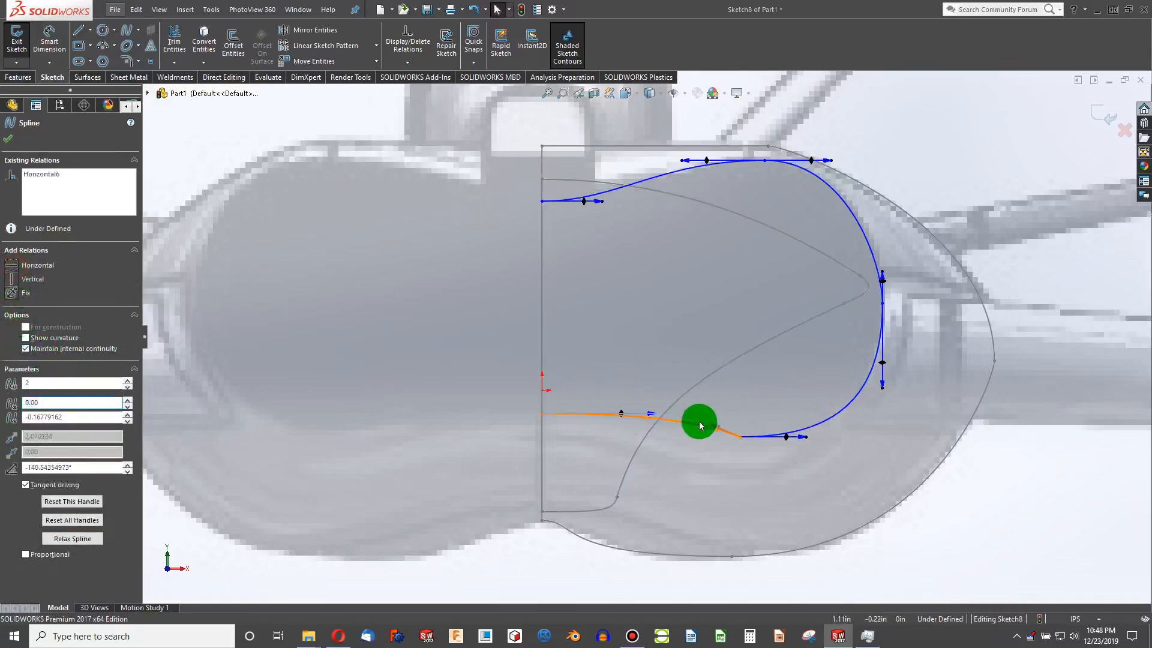
{"action": "left_click_drag", "start_coordinate": [711, 425], "coordinate": [600, 463]}
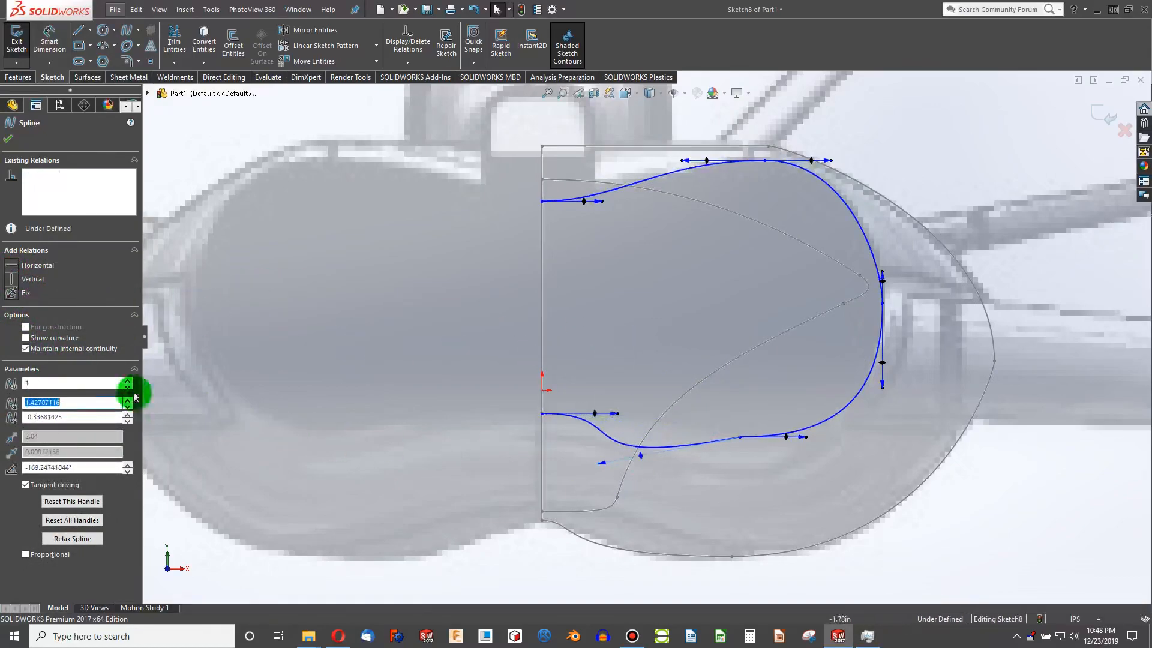
{"action": "left_click", "coordinate": [21, 269]}
{"action": "left_click_drag", "start_coordinate": [656, 432], "coordinate": [688, 442]}
{"action": "scroll", "coordinate": [638, 464], "scroll_direction": "up", "scroll_amount": 2}
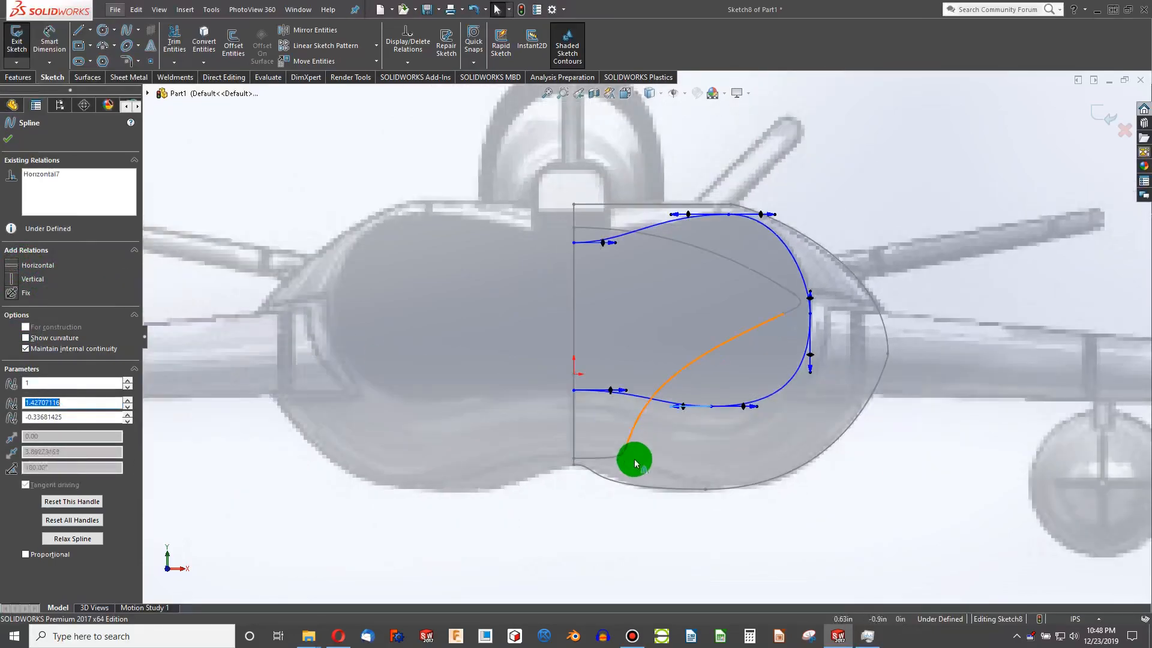
Close the profile with a vertical line about 1.53 in long between the two spline endpoints on the centreline, and exit the sketch
{"action": "left_click", "coordinate": [78, 30]}
{"action": "left_click_drag", "start_coordinate": [576, 244], "coordinate": [577, 390]}
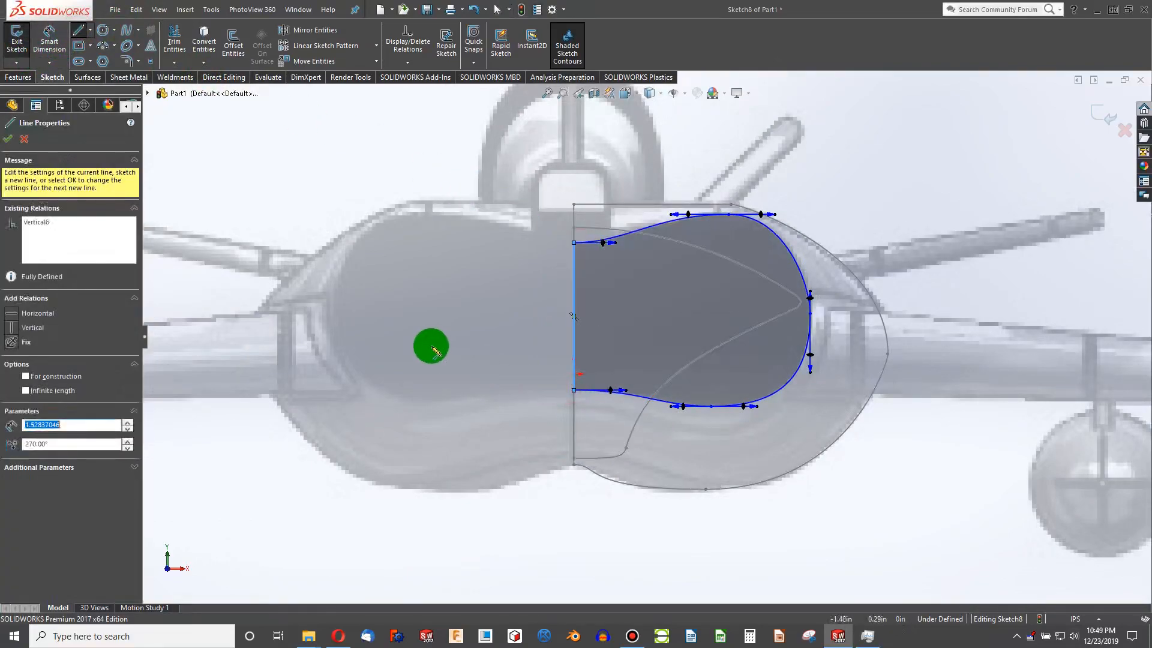
{"action": "key", "text": "Escape"}
{"action": "key", "text": "f"}
{"action": "left_click", "coordinate": [521, 10]}
Open the middle fuselage cross-section, Sketch7, for editing
{"action": "mouse_move", "coordinate": [780, 317]}
{"action": "middle_mouse_down"}
{"action": "mouse_move", "coordinate": [735, 331]}
{"action": "mouse_move", "coordinate": [722, 354]}
{"action": "middle_mouse_up"}
{"action": "scroll", "coordinate": [636, 361], "scroll_direction": "down", "scroll_amount": 3}
{"action": "scroll", "coordinate": [931, 322], "scroll_direction": "up", "scroll_amount": 3}
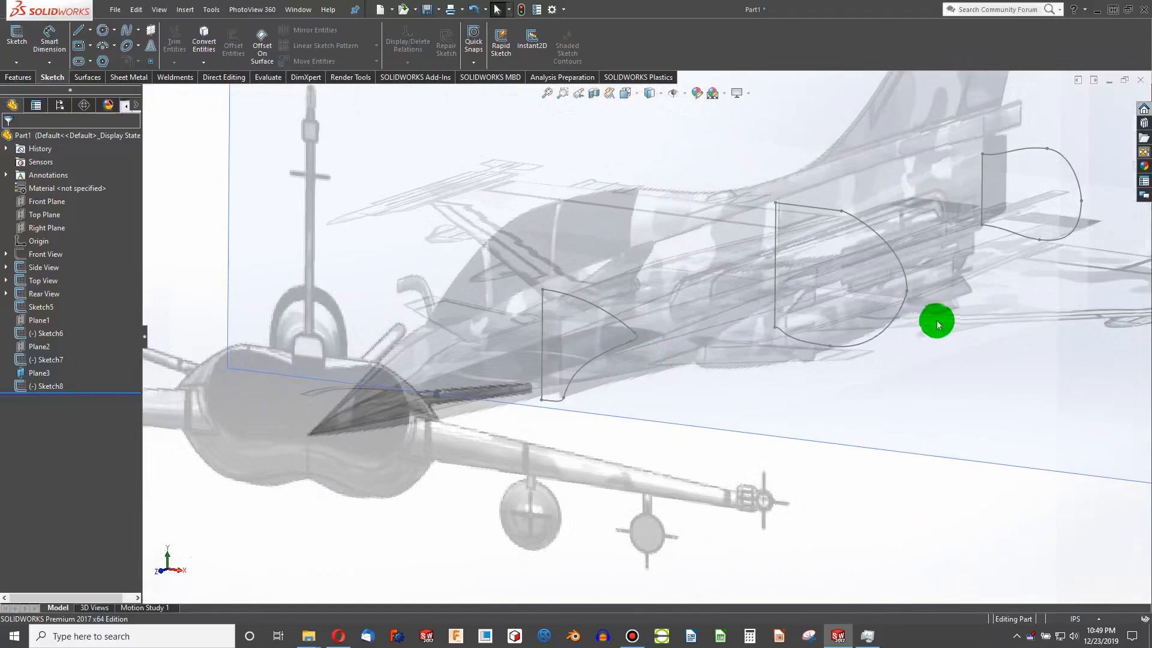
{"action": "scroll", "coordinate": [840, 342], "scroll_direction": "down", "scroll_amount": 5}
{"action": "scroll", "coordinate": [833, 337], "scroll_direction": "down", "scroll_amount": 6}
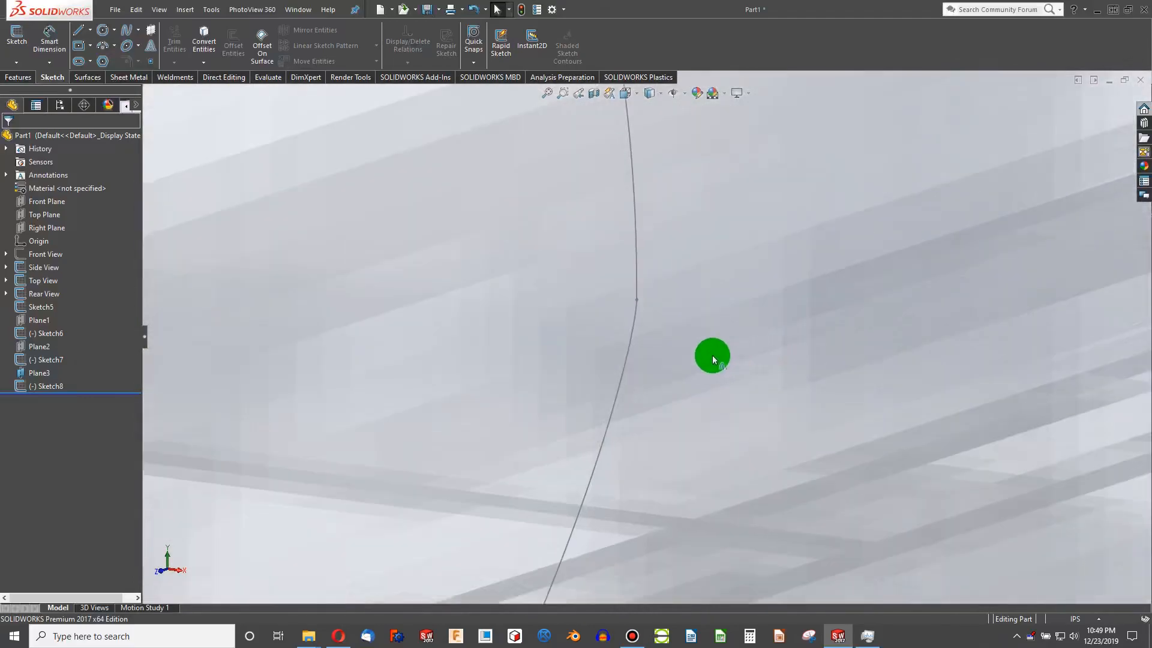
{"action": "right_click", "coordinate": [633, 326]}
{"action": "left_click", "coordinate": [655, 294]}
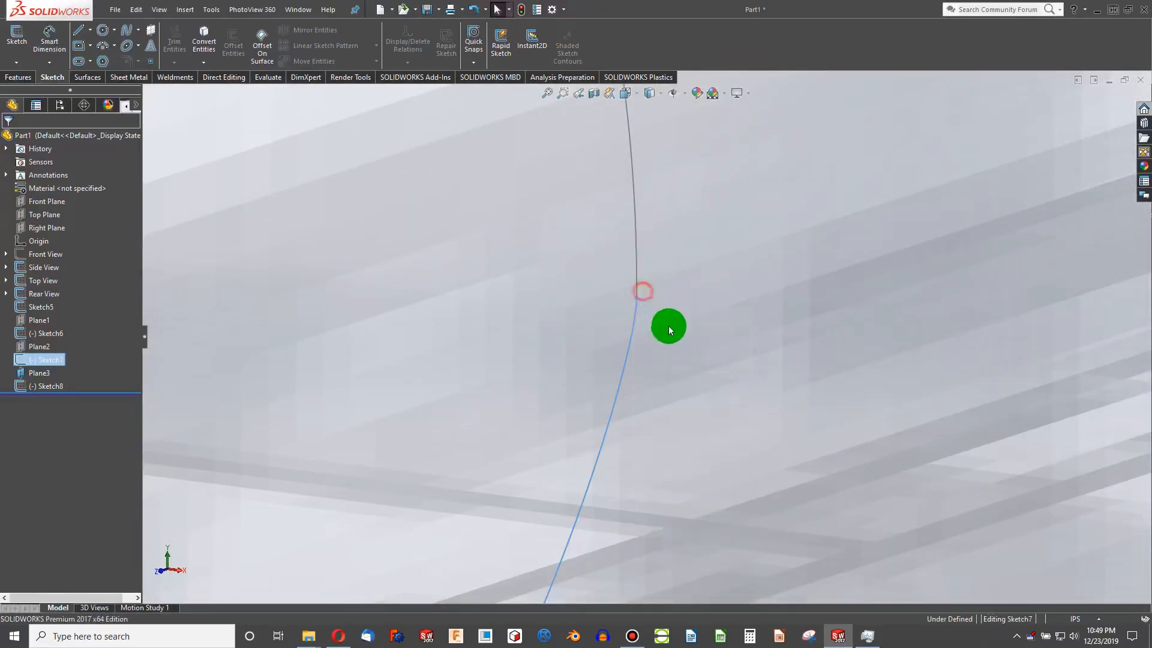
Examine the vertical tangent handle where the splines meet at the middle section's widest point, and exit the sketch
{"action": "scroll", "coordinate": [636, 324], "scroll_direction": "down", "scroll_amount": 1}
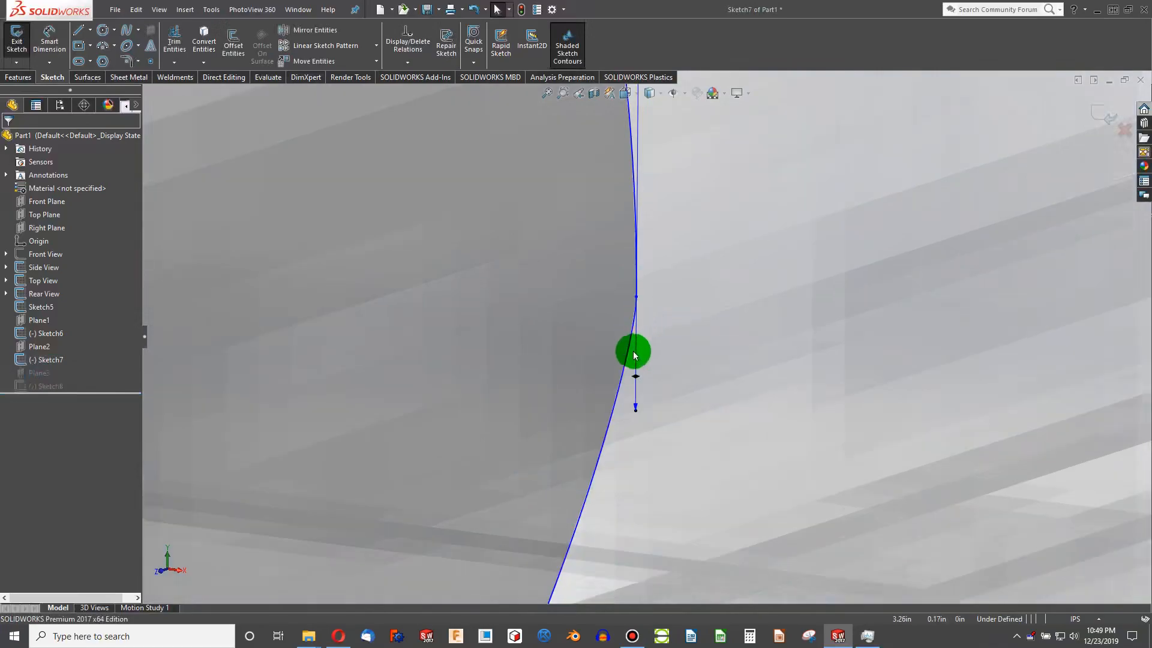
{"action": "scroll", "coordinate": [627, 322], "scroll_direction": "down", "scroll_amount": 3}
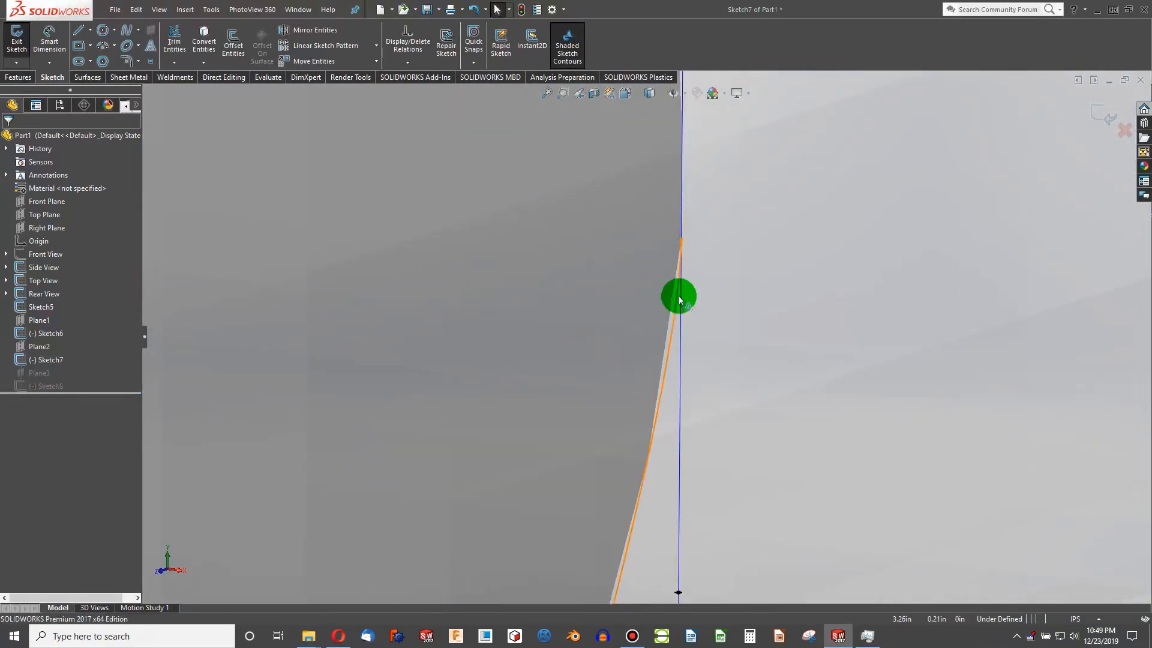
{"action": "scroll", "coordinate": [692, 359], "scroll_direction": "up", "scroll_amount": 3}
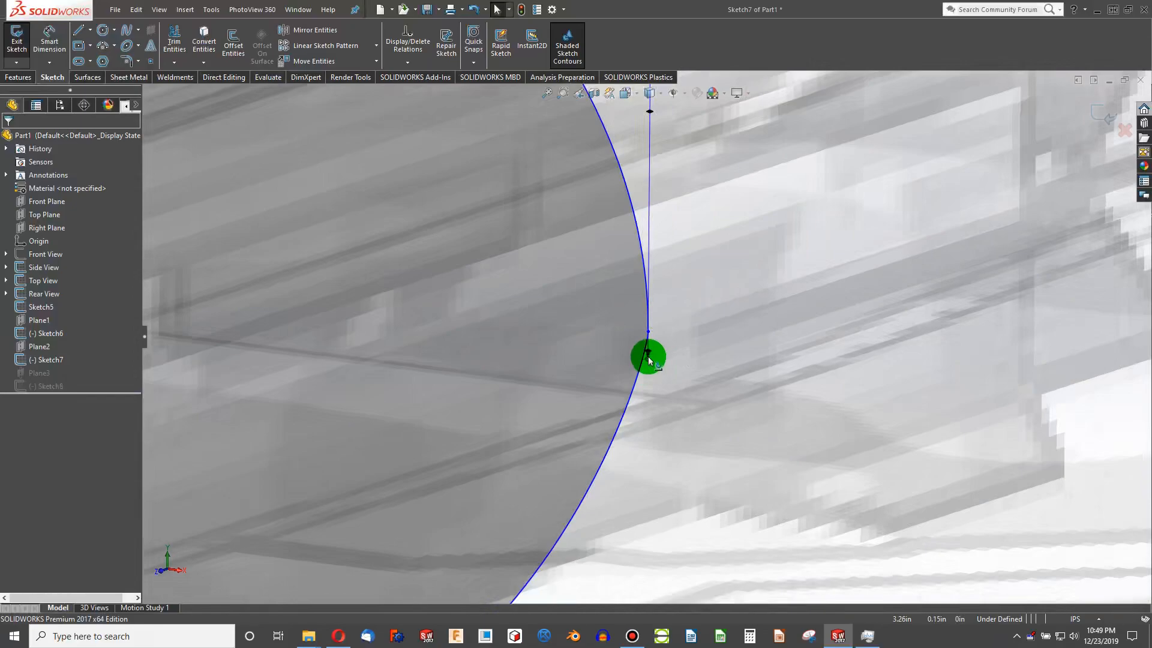
{"action": "left_click", "coordinate": [648, 360]}
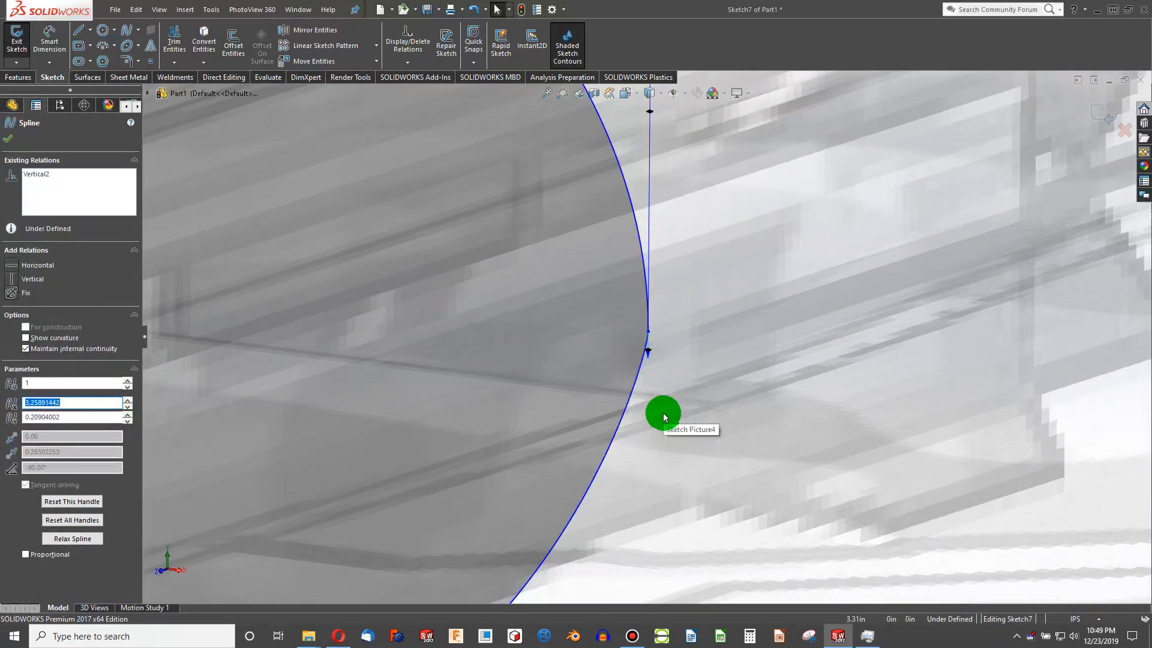
{"action": "key", "text": "Escape"}
{"action": "scroll", "coordinate": [648, 359], "scroll_direction": "up", "scroll_amount": 6}
{"action": "scroll", "coordinate": [414, 327], "scroll_direction": "up", "scroll_amount": 3}
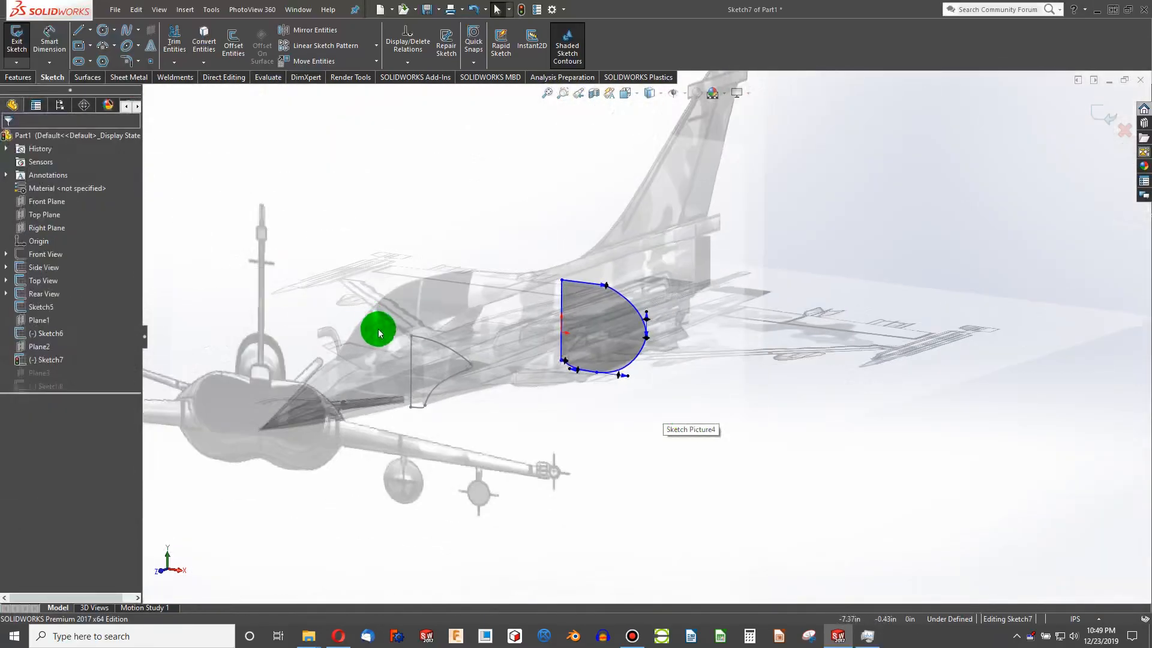
{"action": "scroll", "coordinate": [377, 326], "scroll_direction": "down", "scroll_amount": 5}
{"action": "left_click", "coordinate": [521, 9]}
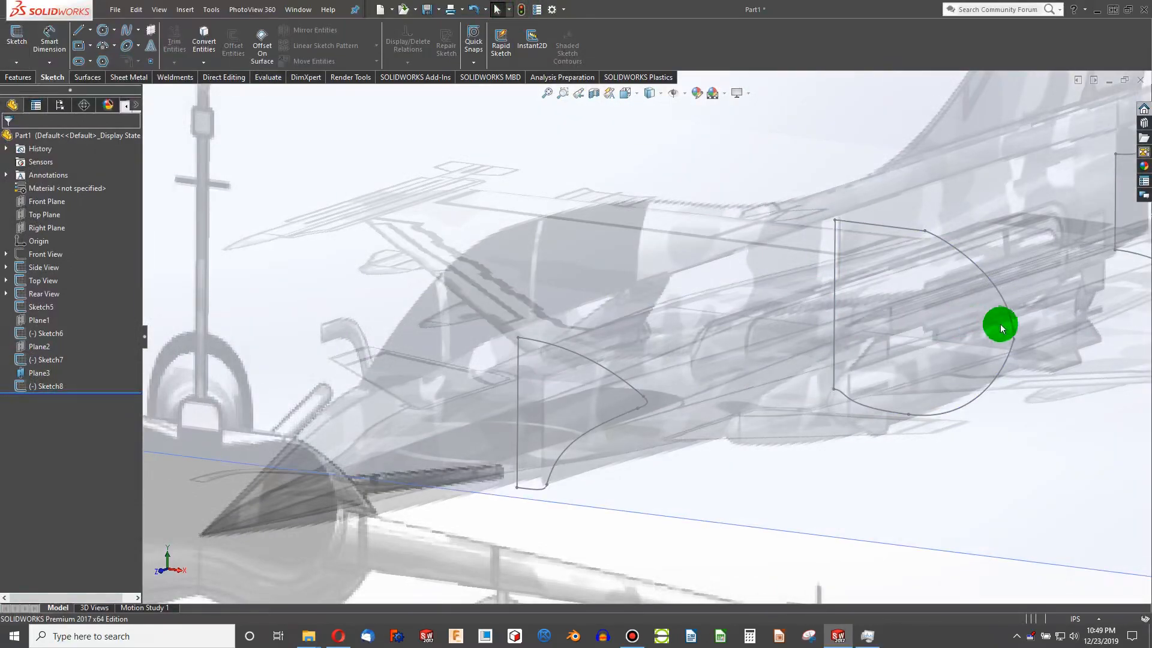
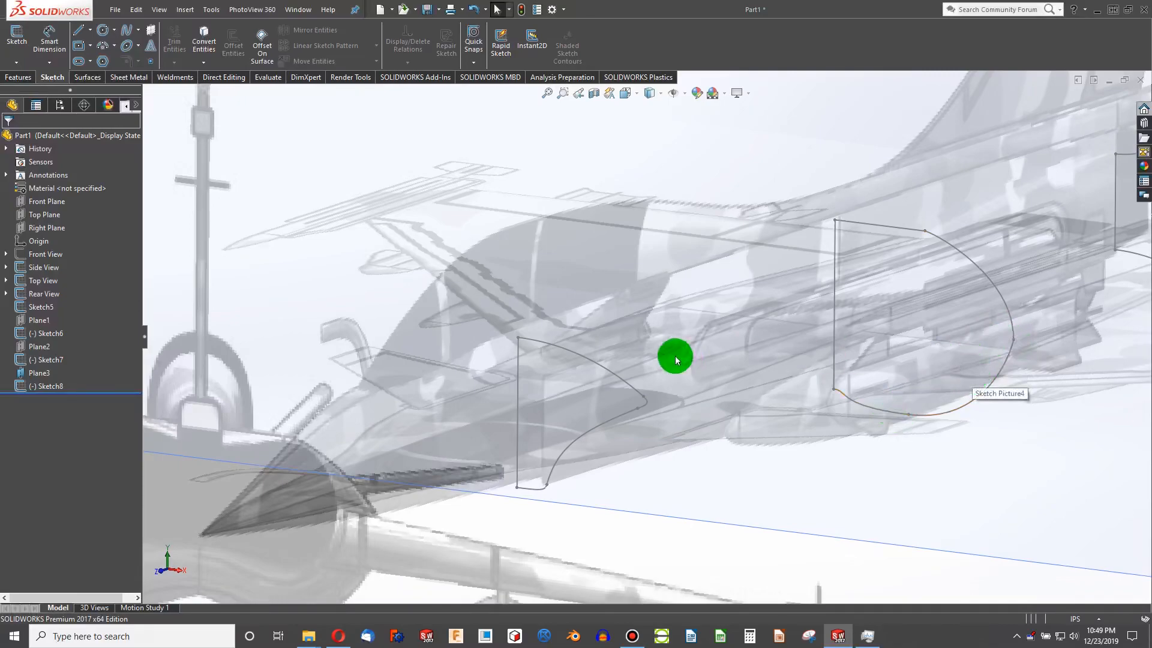
Open the front fuselage cross-section, Sketch6, for editing and orient the view normal to its plane
{"action": "scroll", "coordinate": [603, 401], "scroll_direction": "down", "scroll_amount": 2}
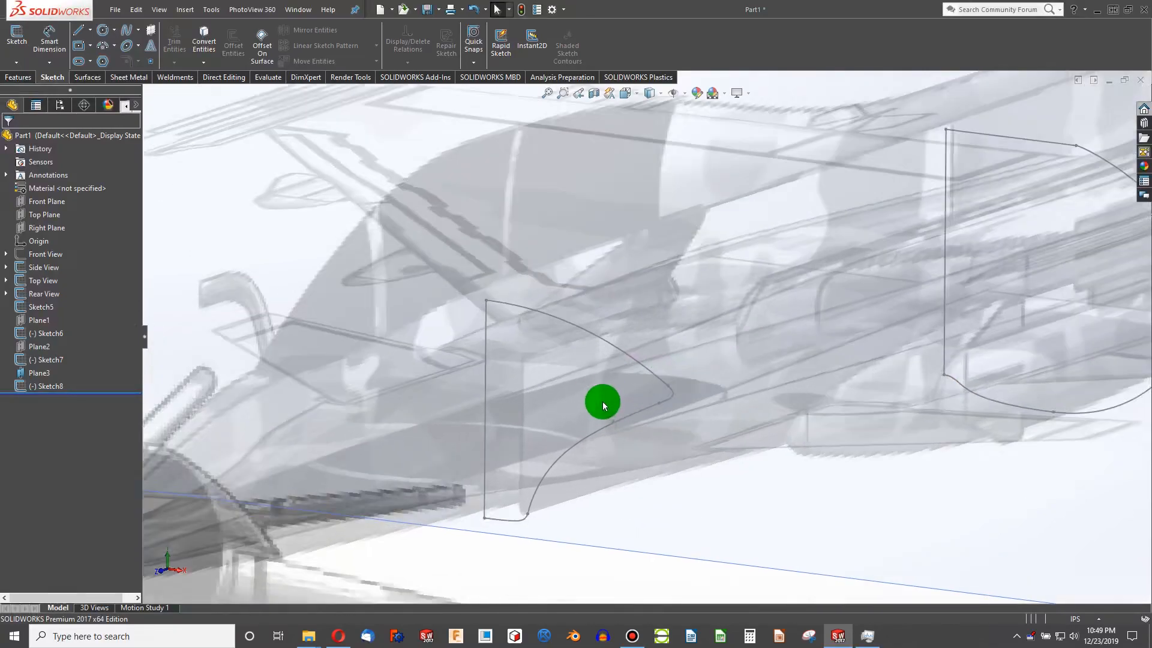
{"action": "right_click", "coordinate": [660, 380]}
{"action": "left_click", "coordinate": [657, 352]}
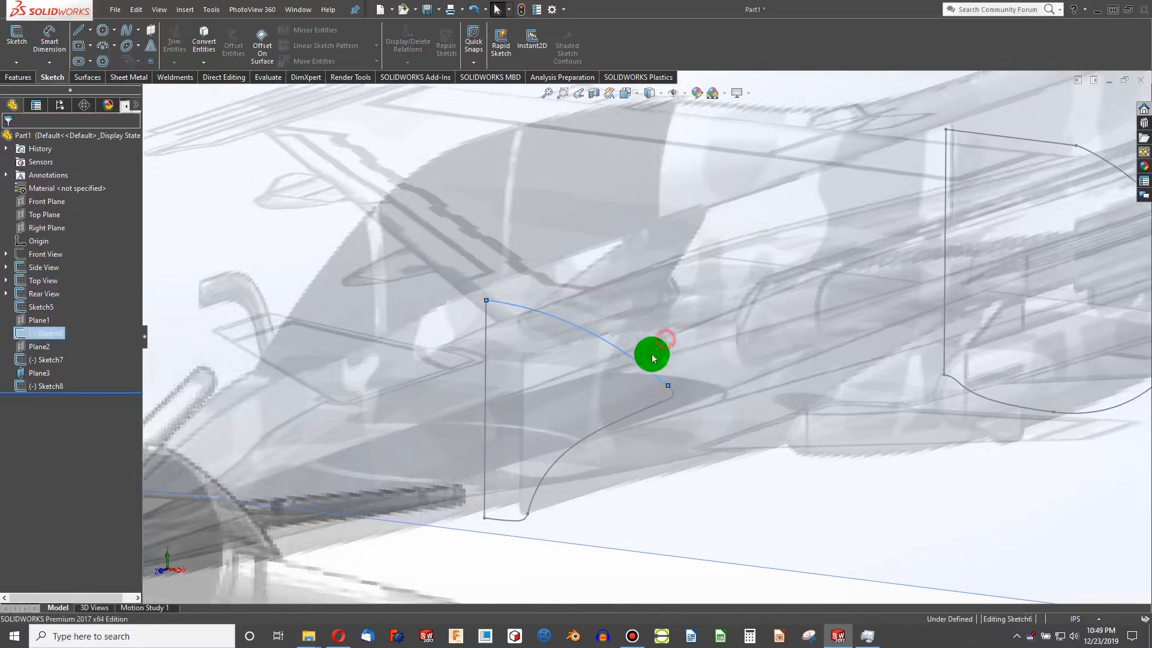
{"action": "scroll", "coordinate": [666, 388], "scroll_direction": "down", "scroll_amount": 4}
{"action": "key", "text": "ctrl+7"}
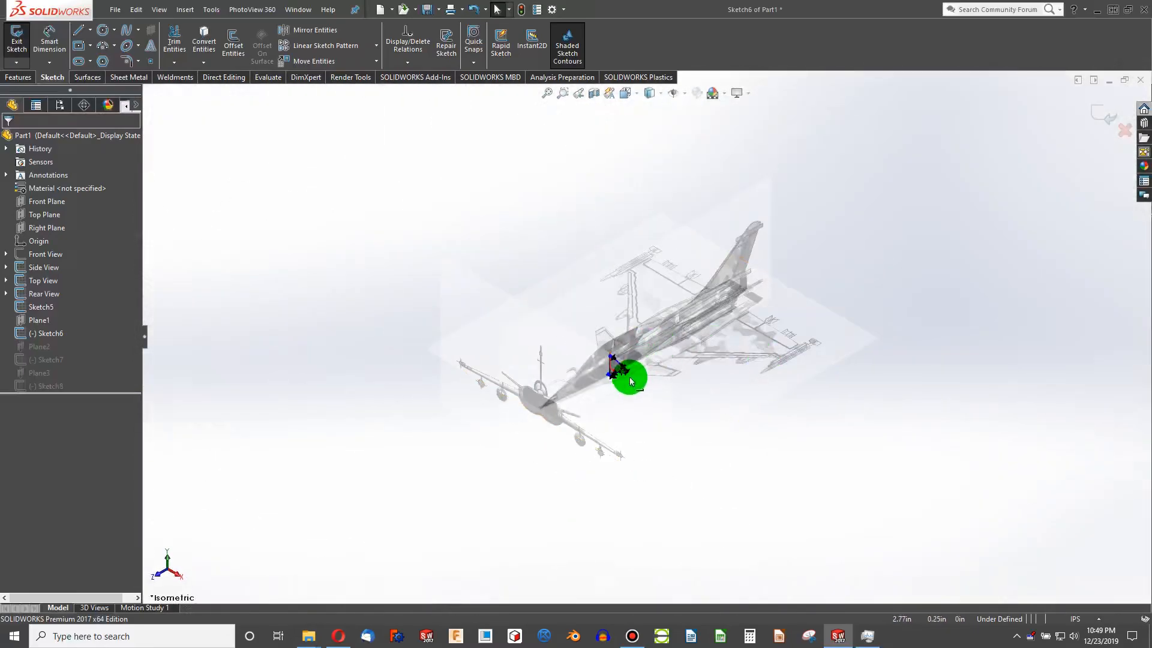
{"action": "key", "text": "ctrl+8"}
{"action": "scroll", "coordinate": [647, 368], "scroll_direction": "down", "scroll_amount": 5}
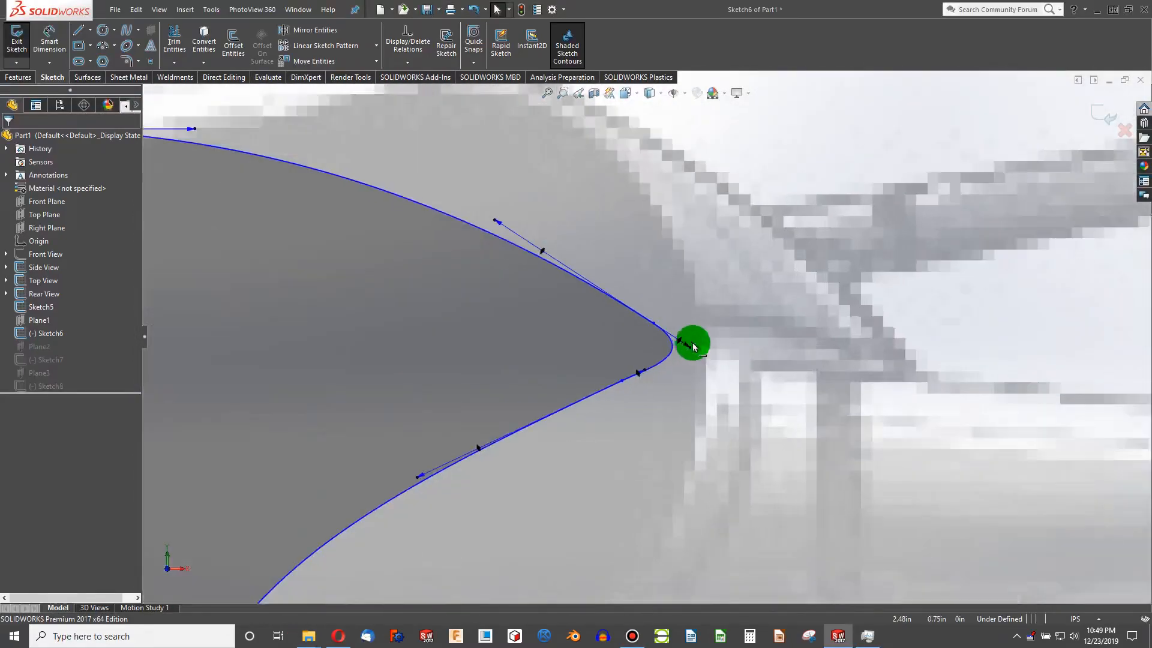
Draw a vertical construction centerline about 0.23 in long upward from the widest point of the front section's short connecting spline
{"action": "scroll", "coordinate": [668, 348], "scroll_direction": "down", "scroll_amount": 3}
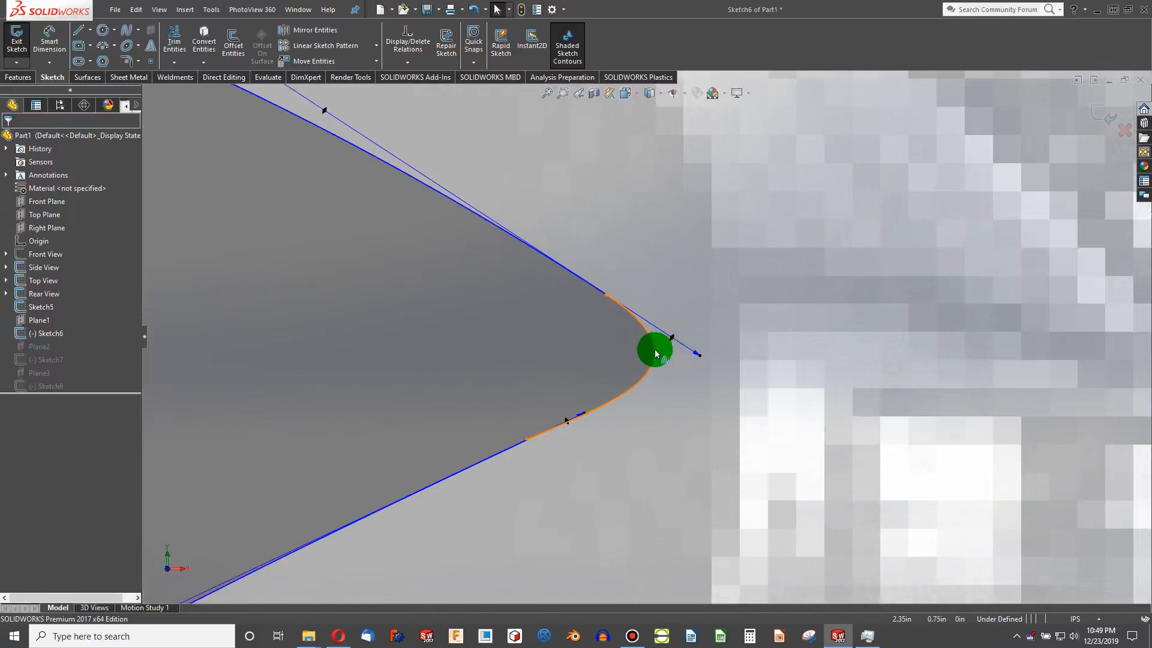
{"action": "left_click", "coordinate": [91, 31]}
{"action": "left_click", "coordinate": [98, 62]}
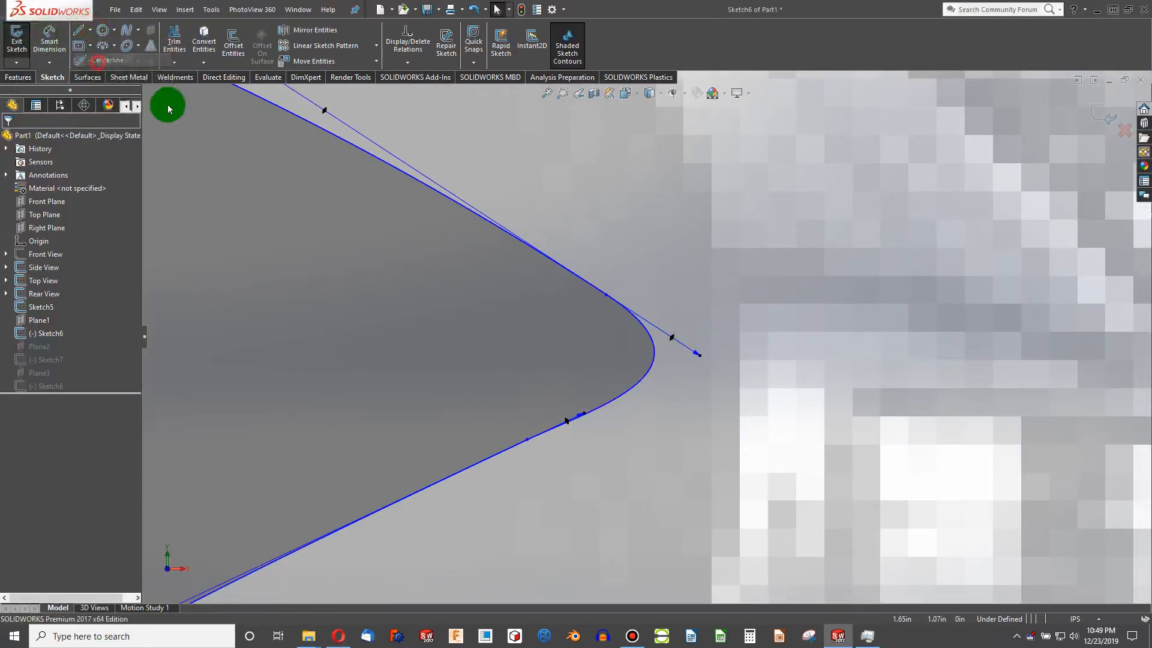
{"action": "left_click_drag", "start_coordinate": [656, 358], "coordinate": [653, 196]}
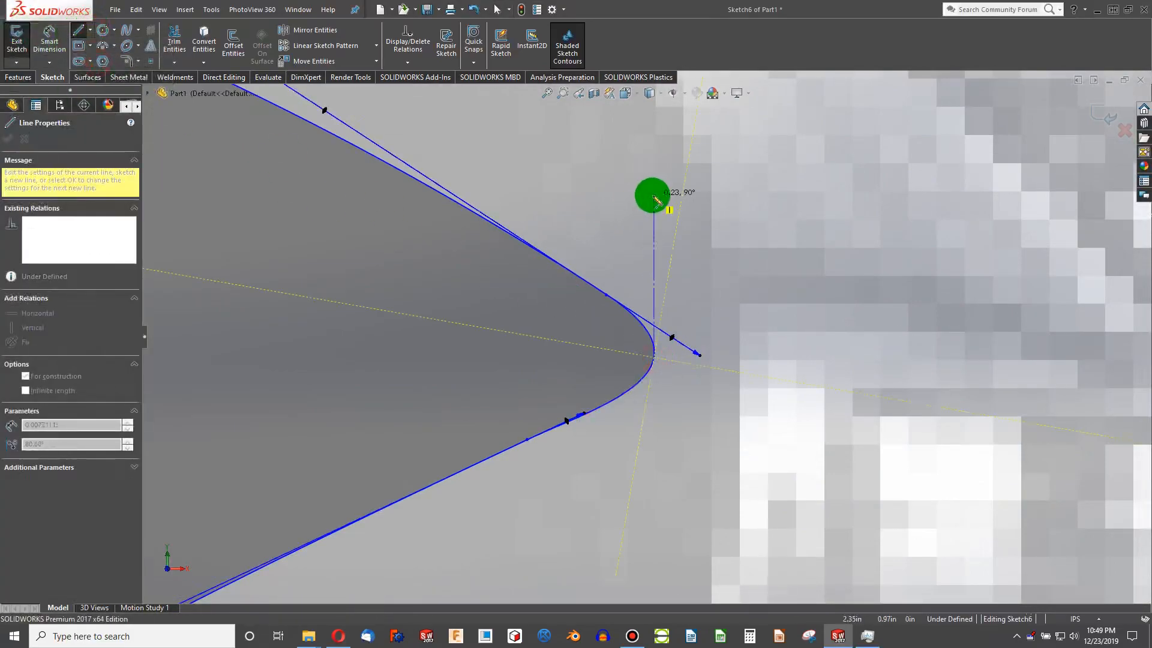
{"action": "key", "text": "Escape"}
{"action": "left_click", "coordinate": [652, 235]}
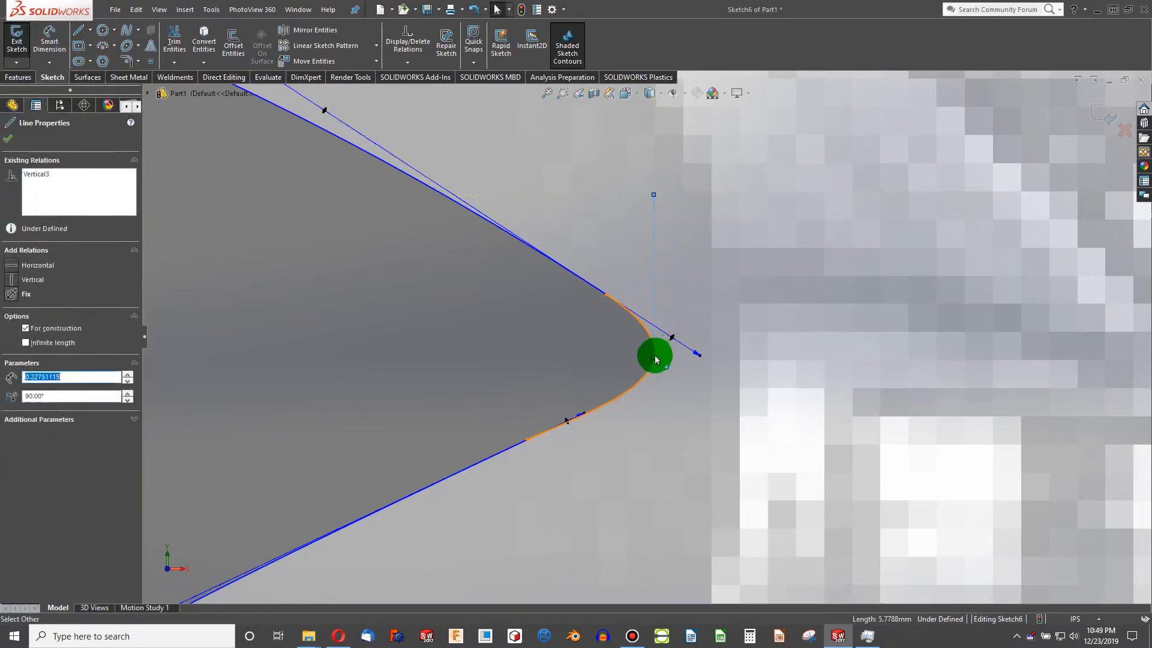
Make the short connecting spline tangent to the vertical centerline, and exit the sketch
{"action": "left_click", "coordinate": [635, 311]}
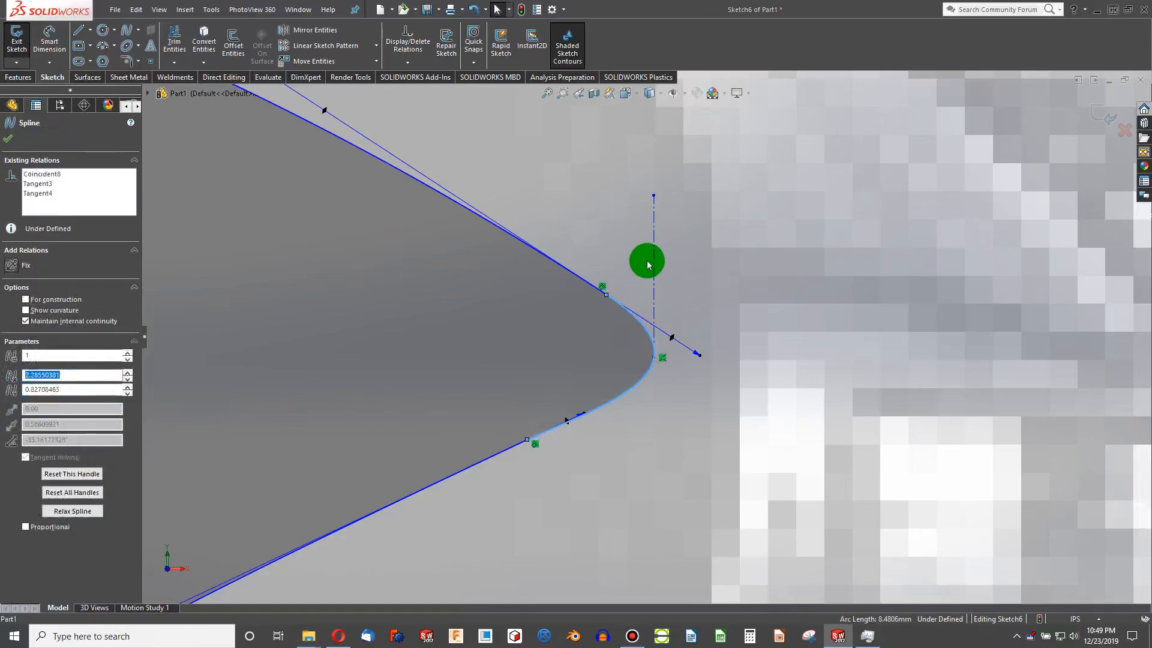
{"action": "left_click", "coordinate": [653, 258], "text": "ctrl"}
{"action": "left_click", "coordinate": [16, 350]}
{"action": "left_click", "coordinate": [580, 218]}
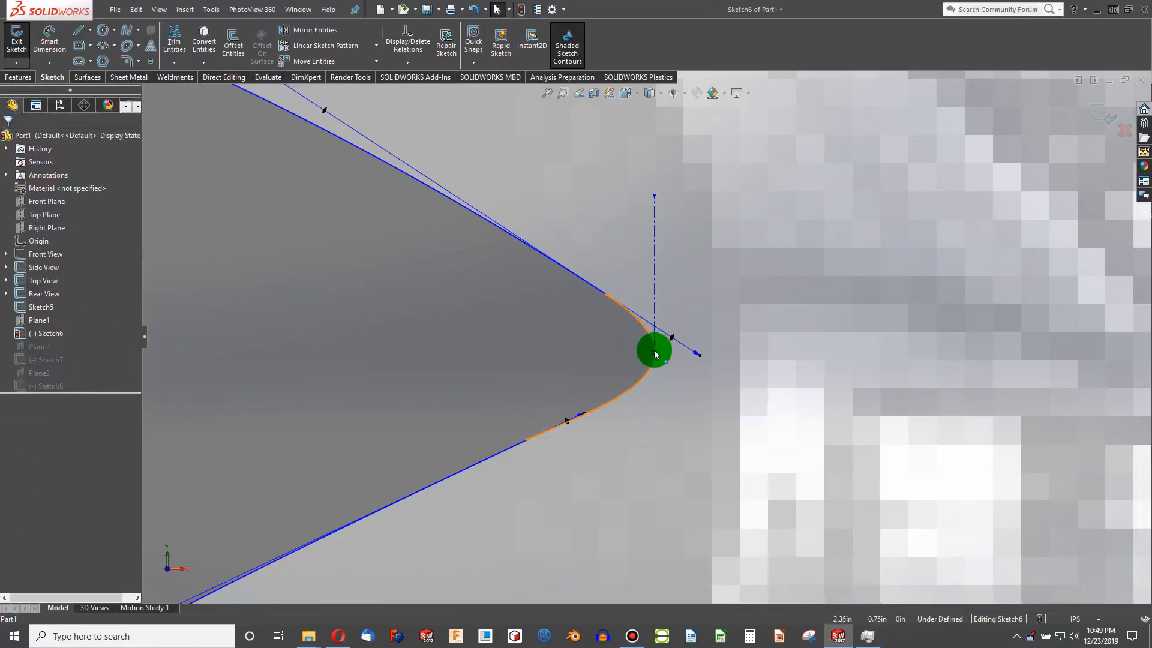
{"action": "scroll", "coordinate": [653, 355], "scroll_direction": "up", "scroll_amount": 5}
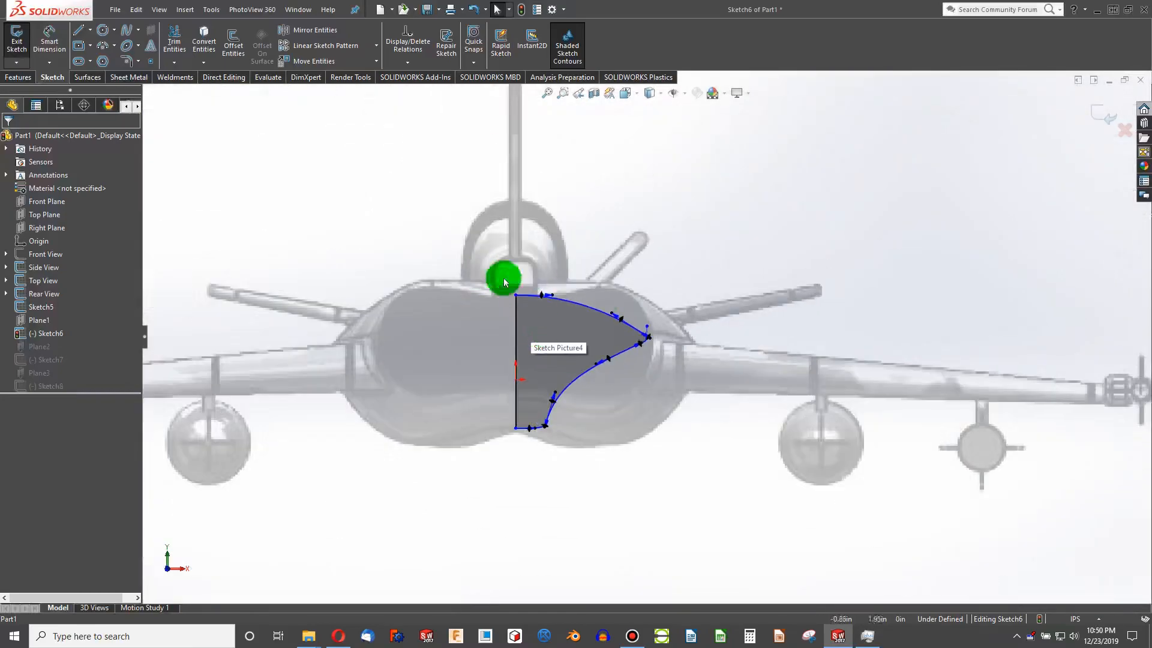
{"action": "left_click", "coordinate": [520, 9]}
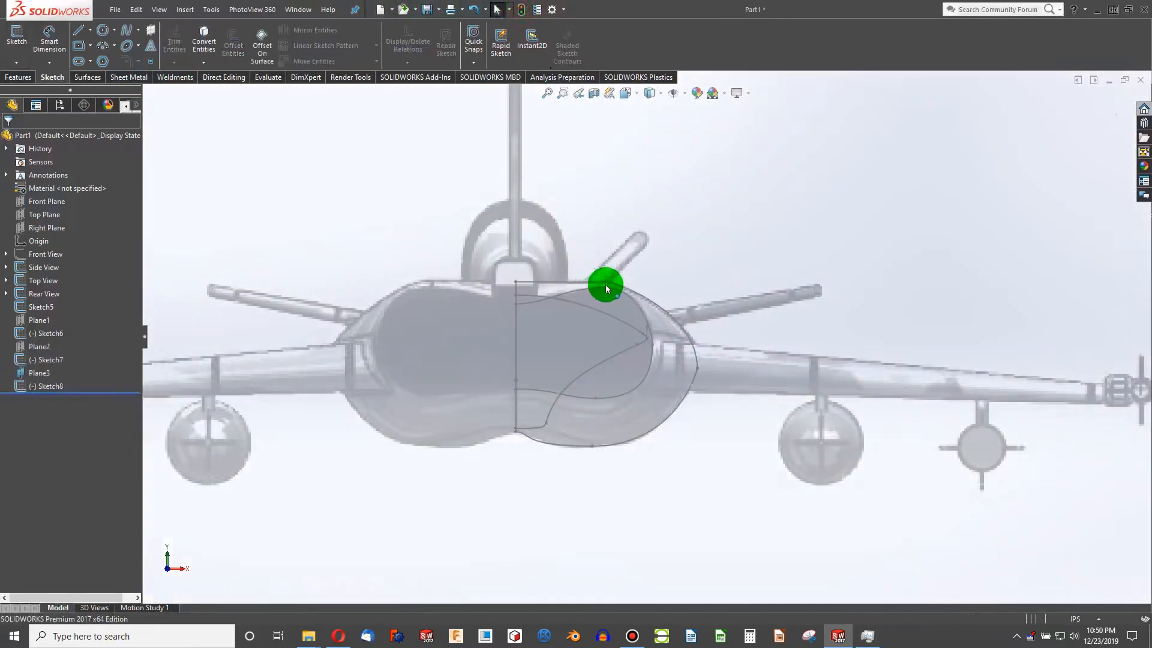
Start a new reference plane offset from the Front Plane, with the offset flipped toward the tail
{"action": "mouse_move", "coordinate": [659, 367]}
{"action": "middle_mouse_down"}
{"action": "mouse_move", "coordinate": [620, 416]}
{"action": "mouse_move", "coordinate": [620, 440]}
{"action": "mouse_move", "coordinate": [545, 437]}
{"action": "mouse_move", "coordinate": [503, 381]}
{"action": "mouse_move", "coordinate": [473, 404]}
{"action": "mouse_move", "coordinate": [438, 406]}
{"action": "mouse_move", "coordinate": [441, 397]}
{"action": "mouse_move", "coordinate": [437, 419]}
{"action": "mouse_move", "coordinate": [438, 339]}
{"action": "mouse_move", "coordinate": [468, 292]}
{"action": "middle_mouse_up"}
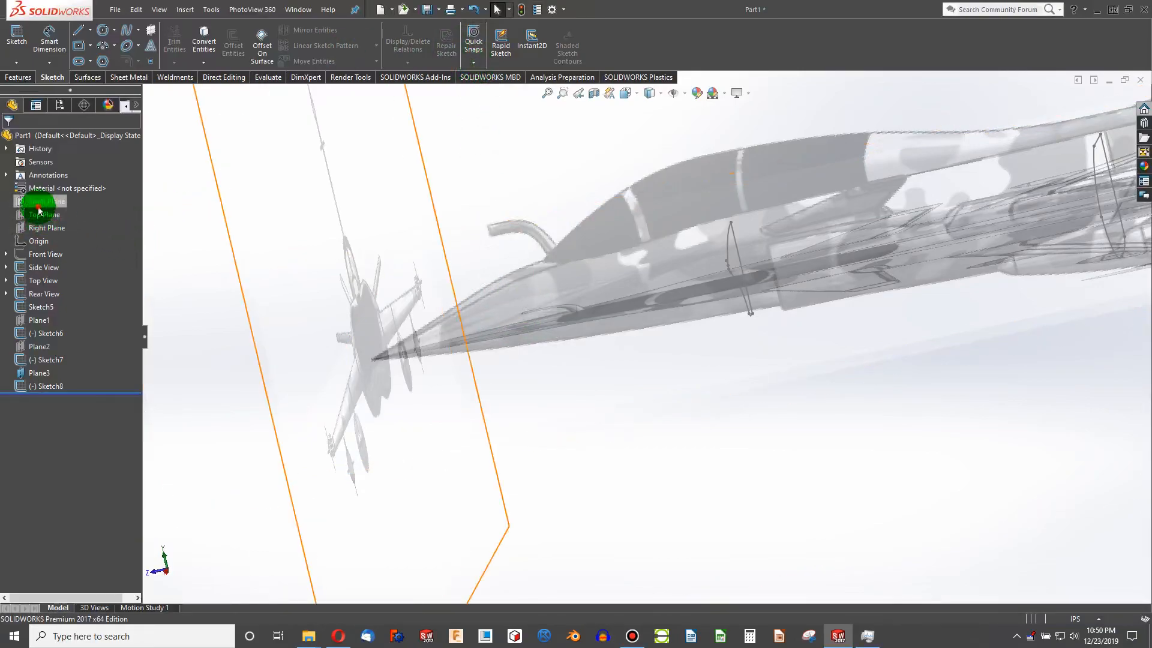
{"action": "left_click", "coordinate": [18, 78]}
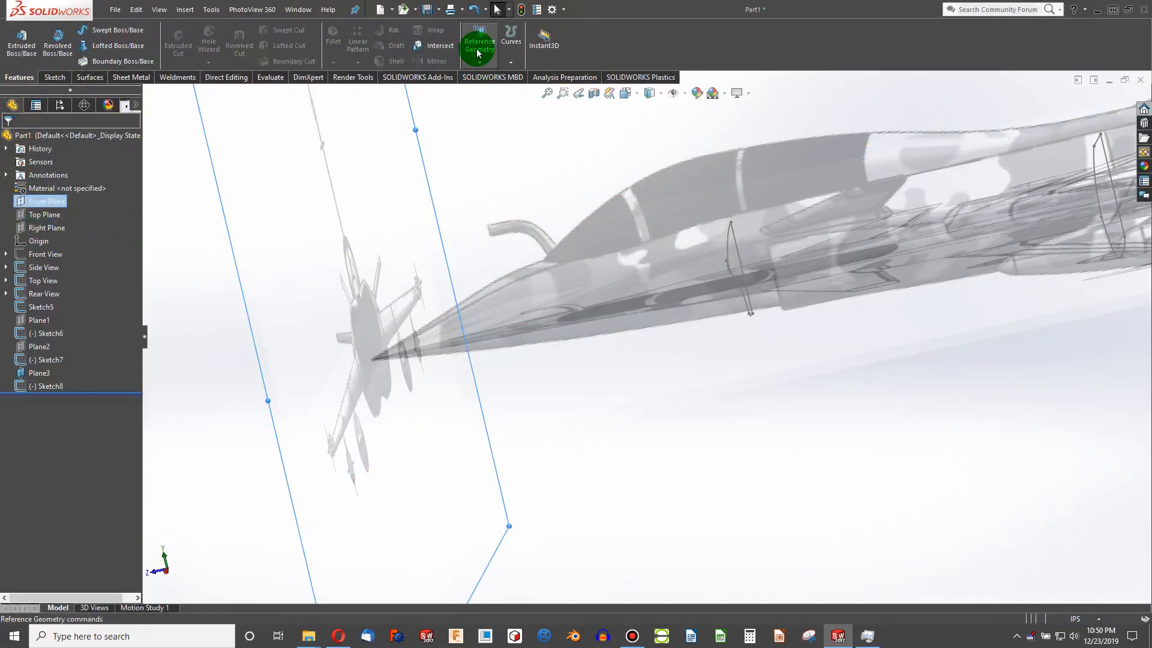
{"action": "left_click", "coordinate": [479, 42]}
{"action": "left_click", "coordinate": [489, 80]}
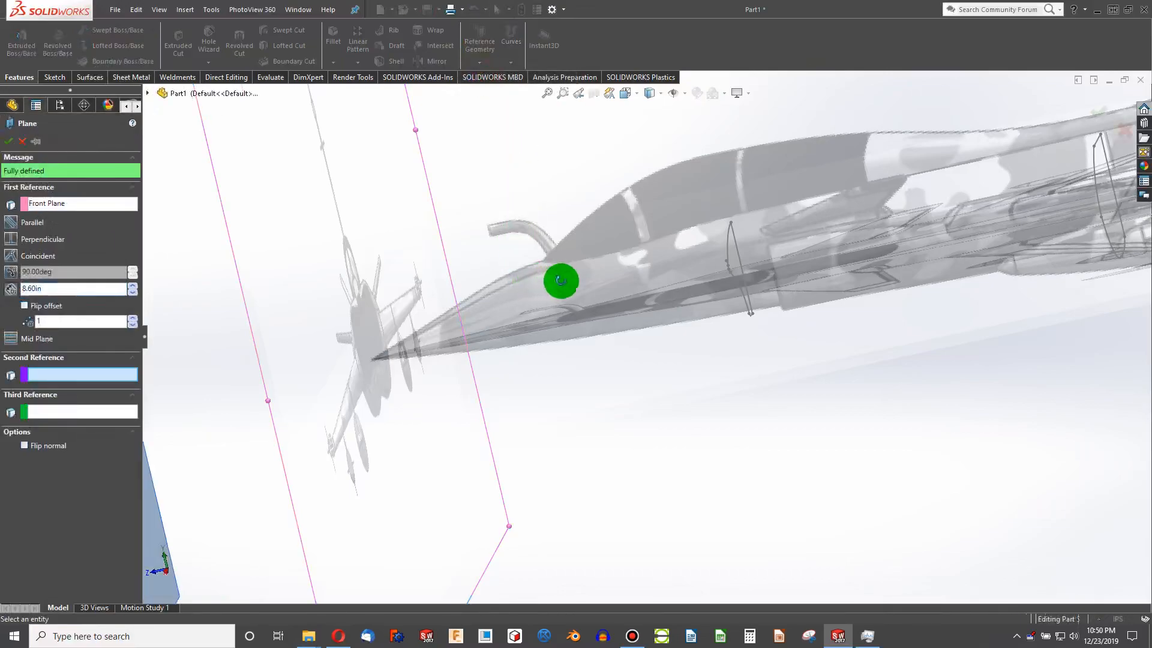
{"action": "middle_click_drag", "start_coordinate": [558, 278], "coordinate": [190, 278]}
{"action": "left_click", "coordinate": [24, 306]}
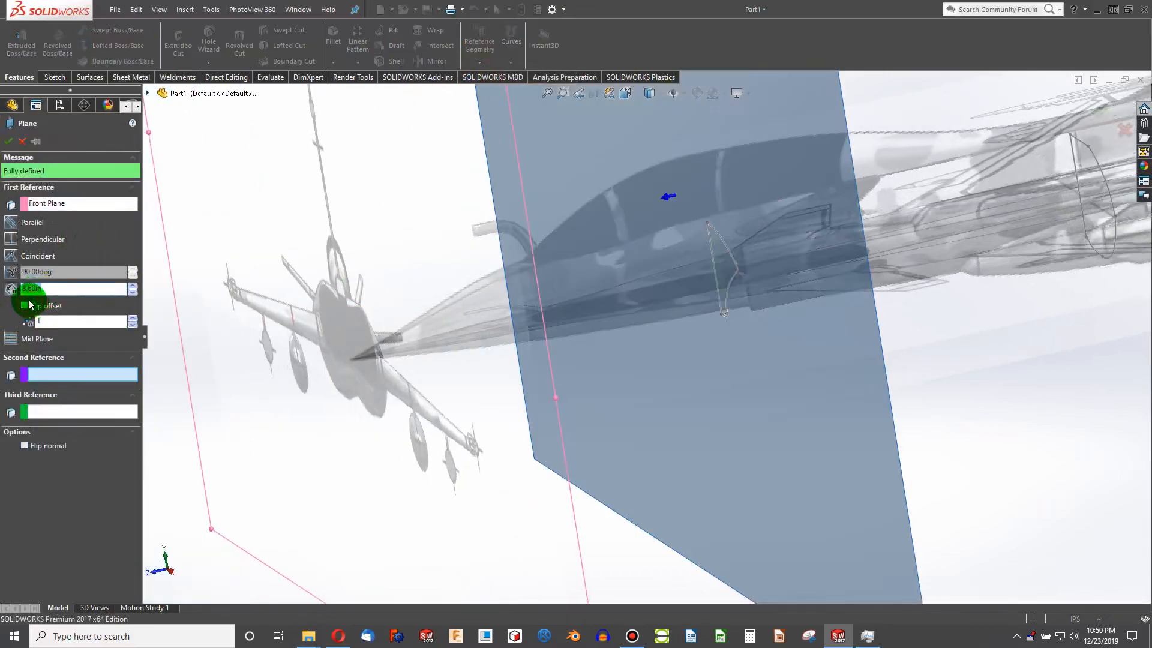
Set the new plane's offset to 3.70 in so that it crosses the nose ahead of the cockpit, and accept it
{"action": "left_click", "coordinate": [998, 422]}
{"action": "key", "text": "ctrl+6"}
{"action": "key", "text": "ctrl+1"}
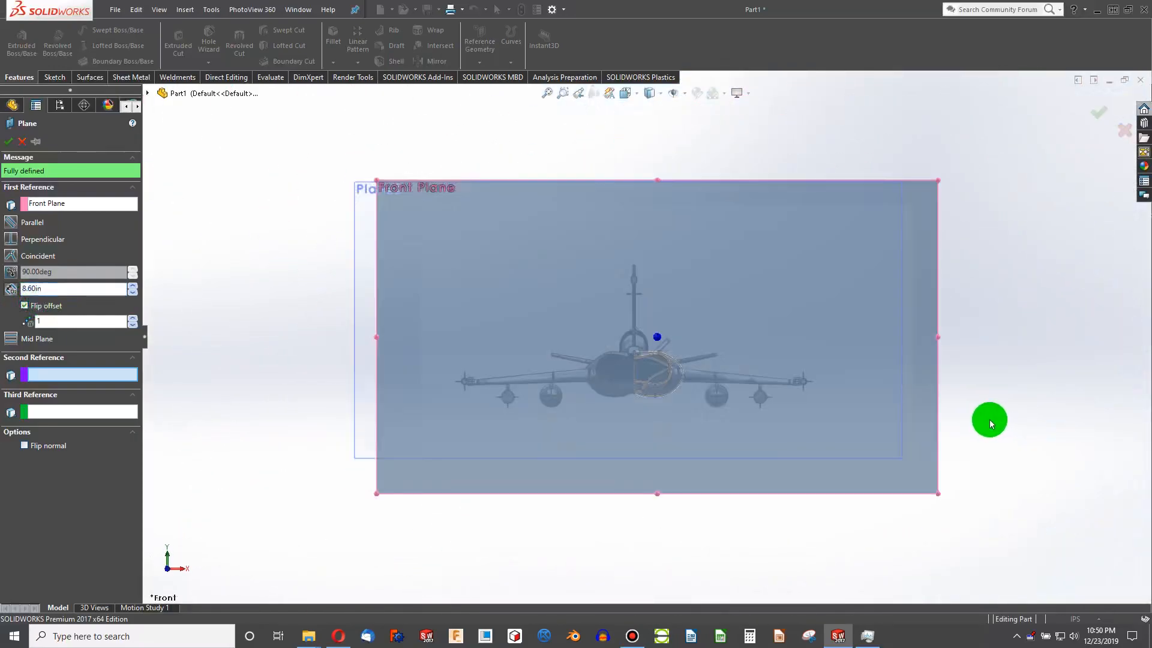
{"action": "key", "text": "ctrl+4"}
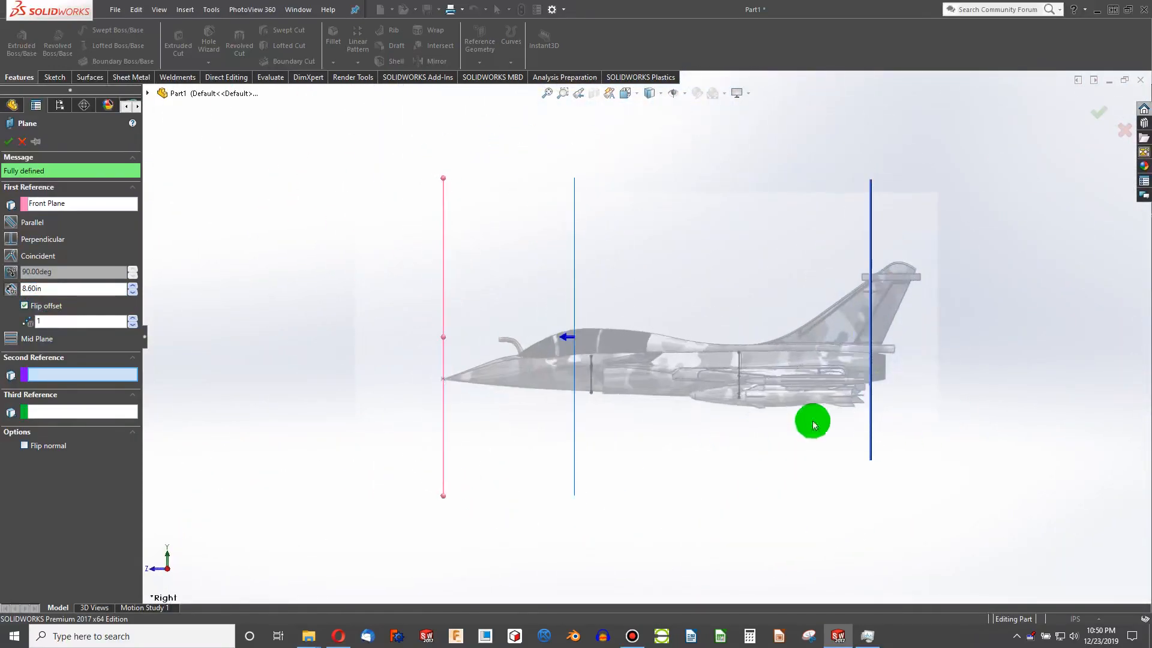
{"action": "scroll", "coordinate": [586, 366], "scroll_direction": "down", "scroll_amount": 5}
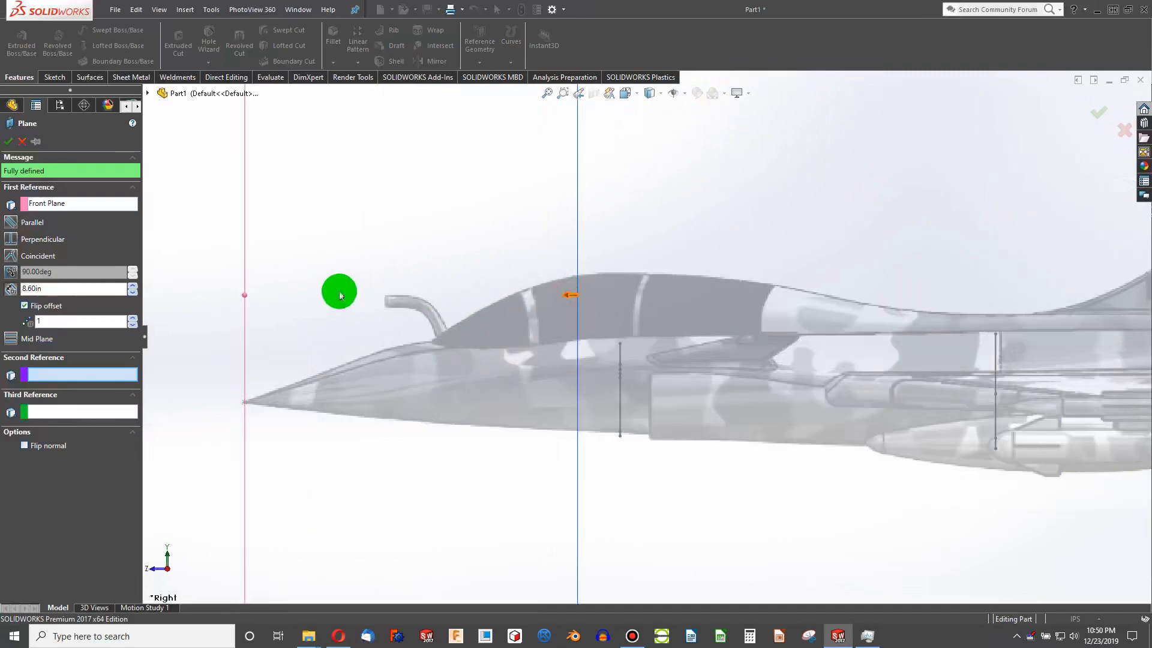
{"action": "left_click", "coordinate": [131, 293]}
{"action": "left_click_drag", "start_coordinate": [131, 293], "coordinate": [130, 294]}
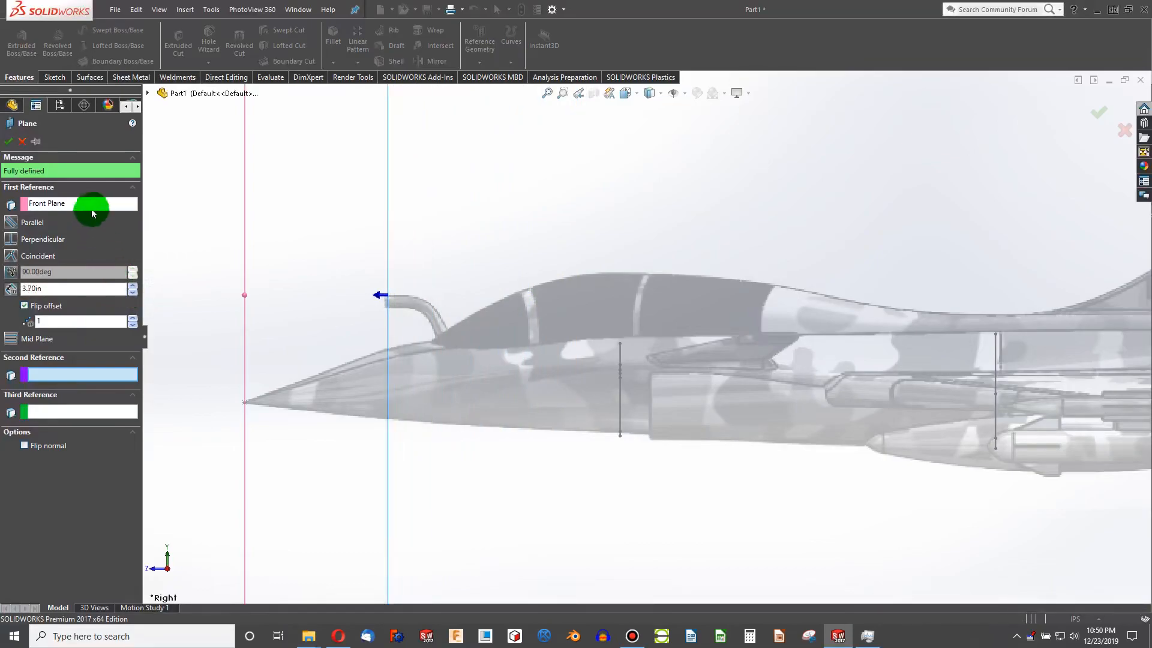
{"action": "left_click", "coordinate": [6, 142]}
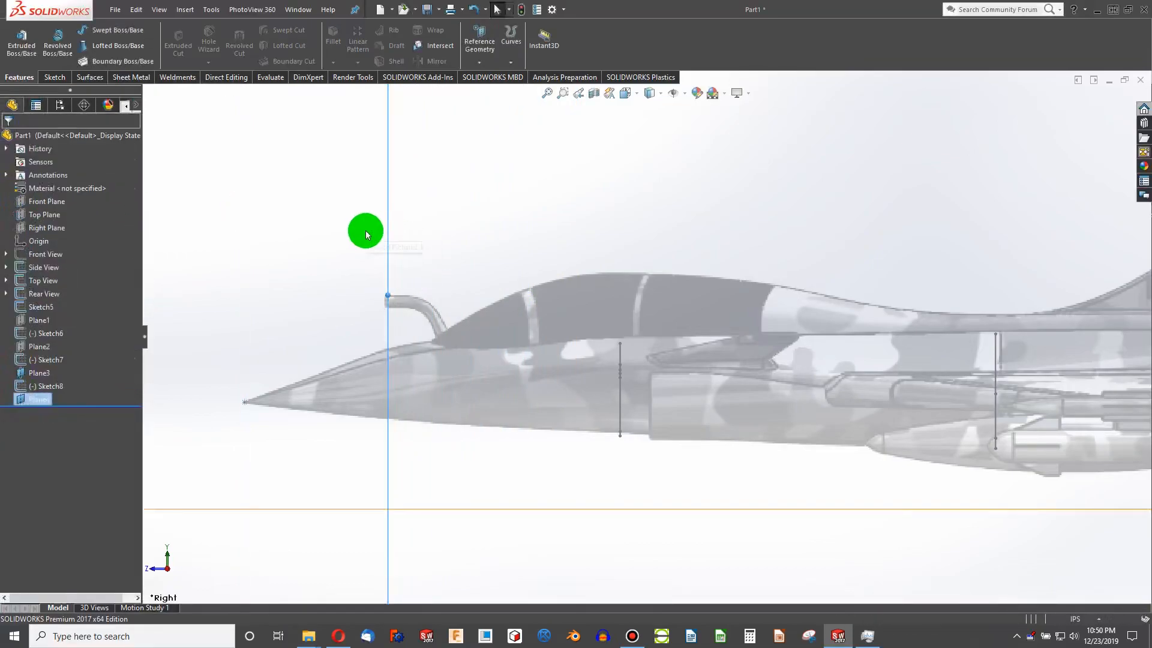
From the front of the aircraft, show the Front View reference picture and hide the Rear View picture
{"action": "key", "text": "ctrl+8"}
{"action": "key", "text": "ctrl+7"}
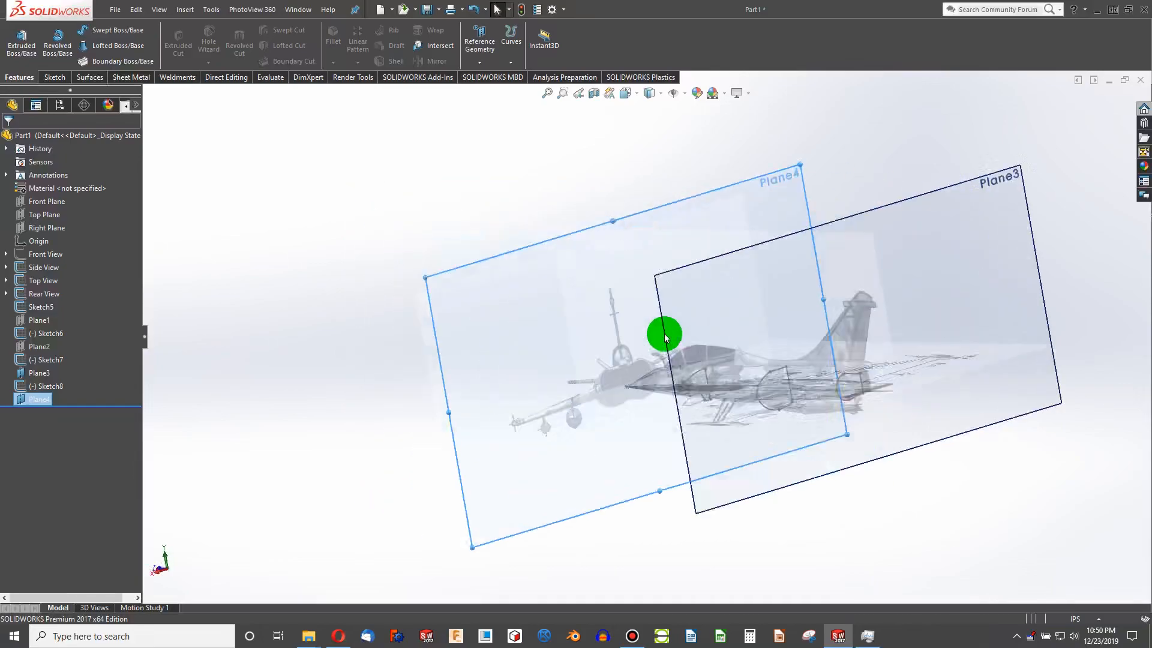
{"action": "key", "text": "ctrl+4"}
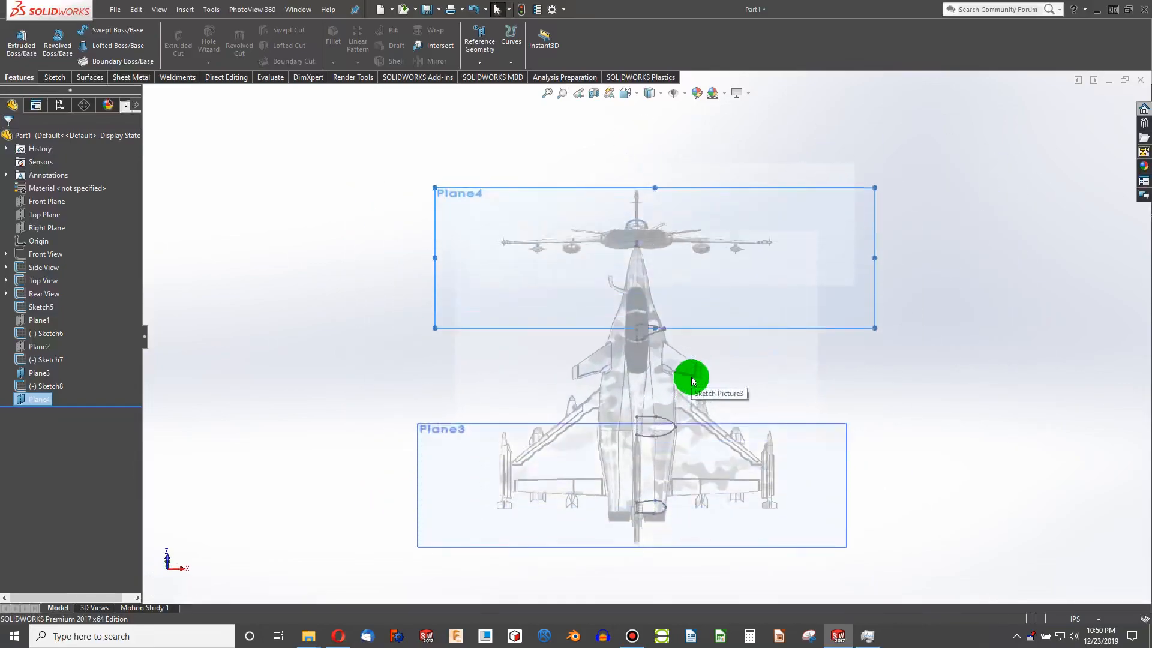
{"action": "key", "text": "ctrl+2"}
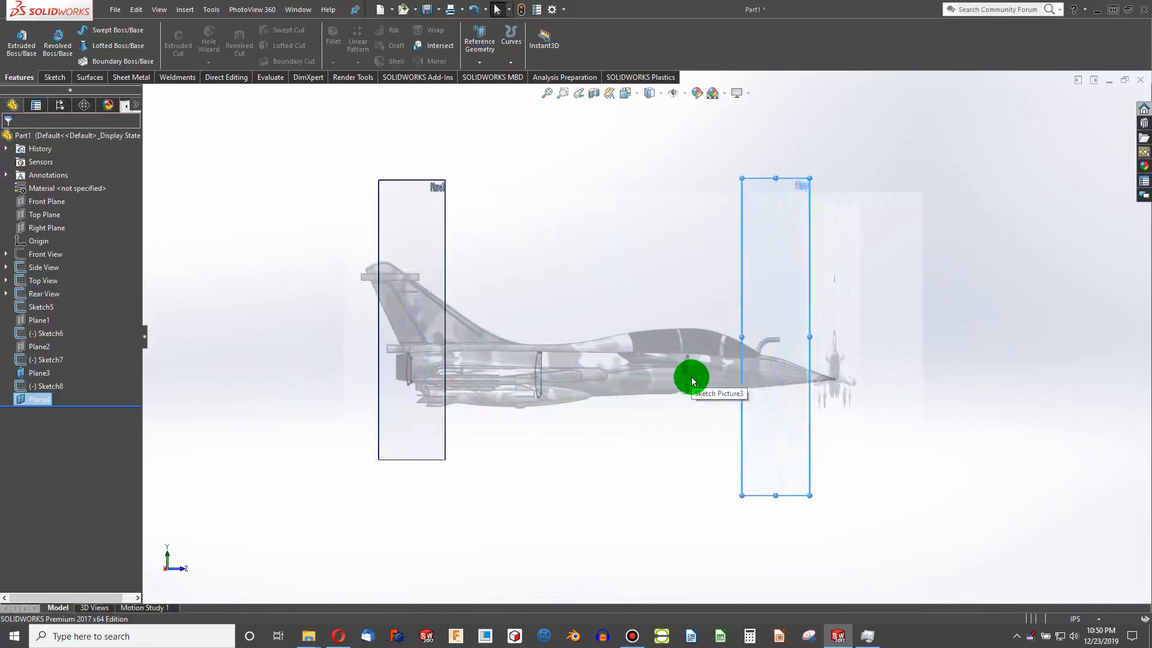
{"action": "key", "text": "ctrl+1"}
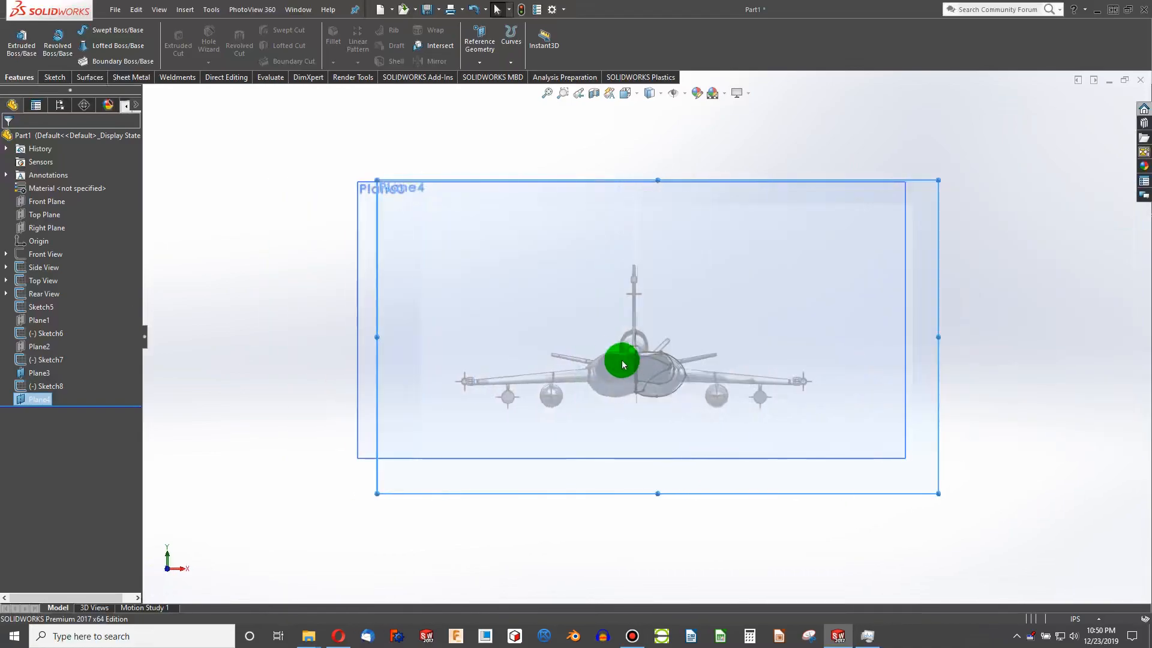
{"action": "left_click", "coordinate": [44, 255]}
{"action": "left_click", "coordinate": [53, 234]}
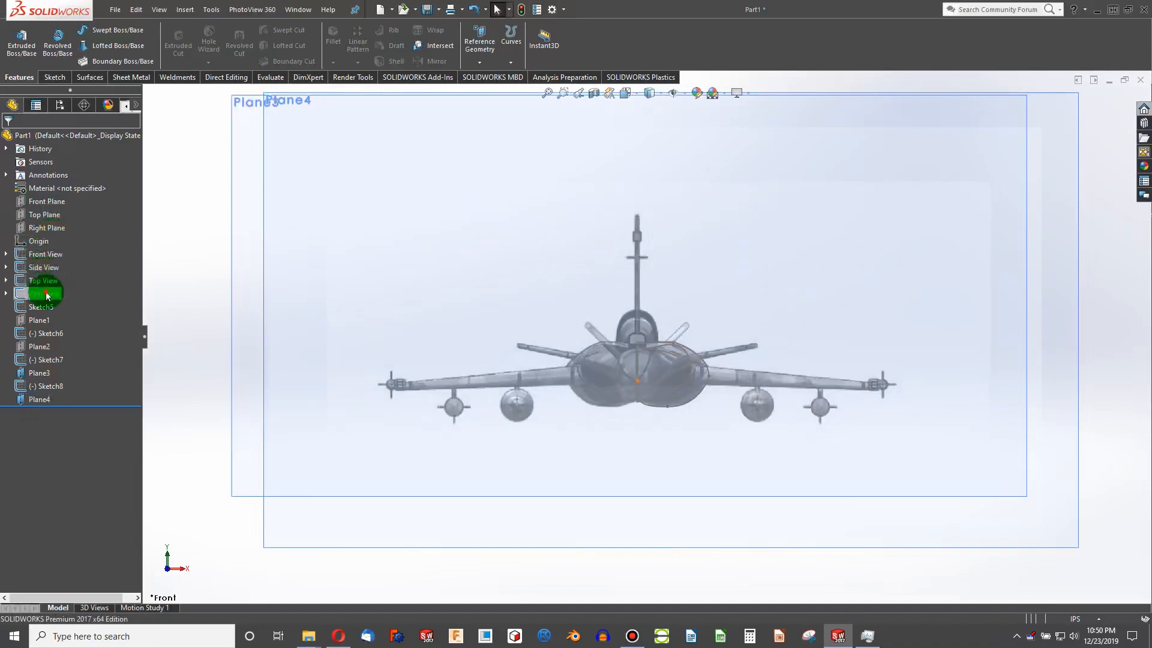
{"action": "left_click", "coordinate": [56, 273]}
{"action": "scroll", "coordinate": [702, 371], "scroll_direction": "down", "scroll_amount": 4}
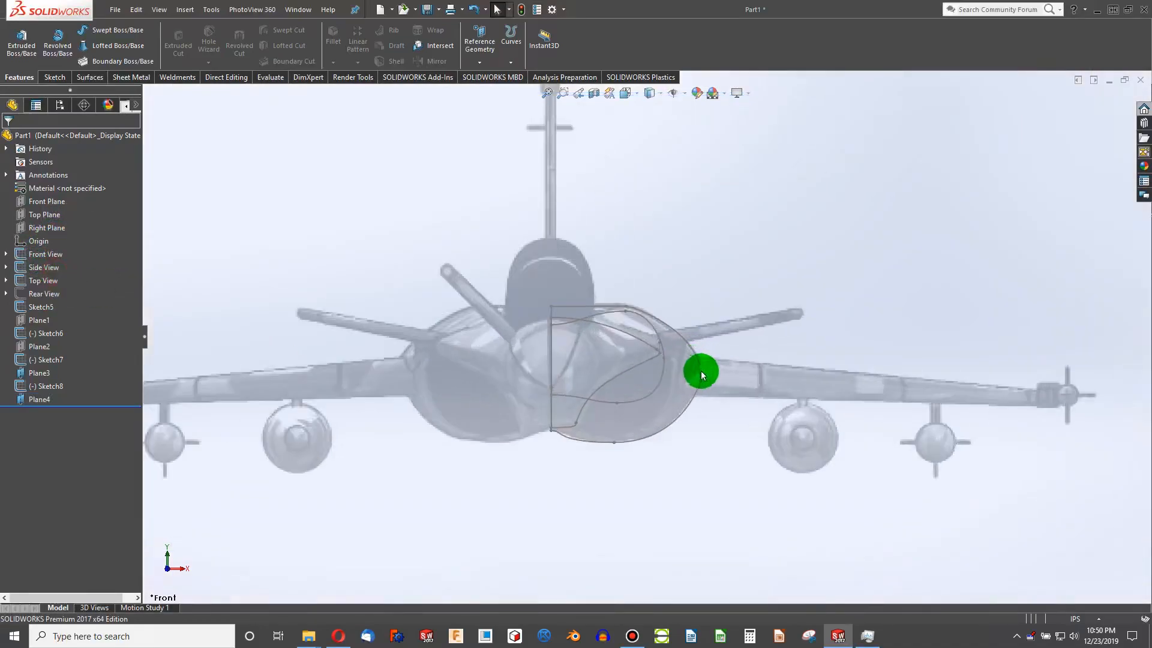
Hide Plane3 and start a new sketch on Plane4, the plane crossing the nose
{"action": "scroll", "coordinate": [623, 348], "scroll_direction": "up", "scroll_amount": 7}
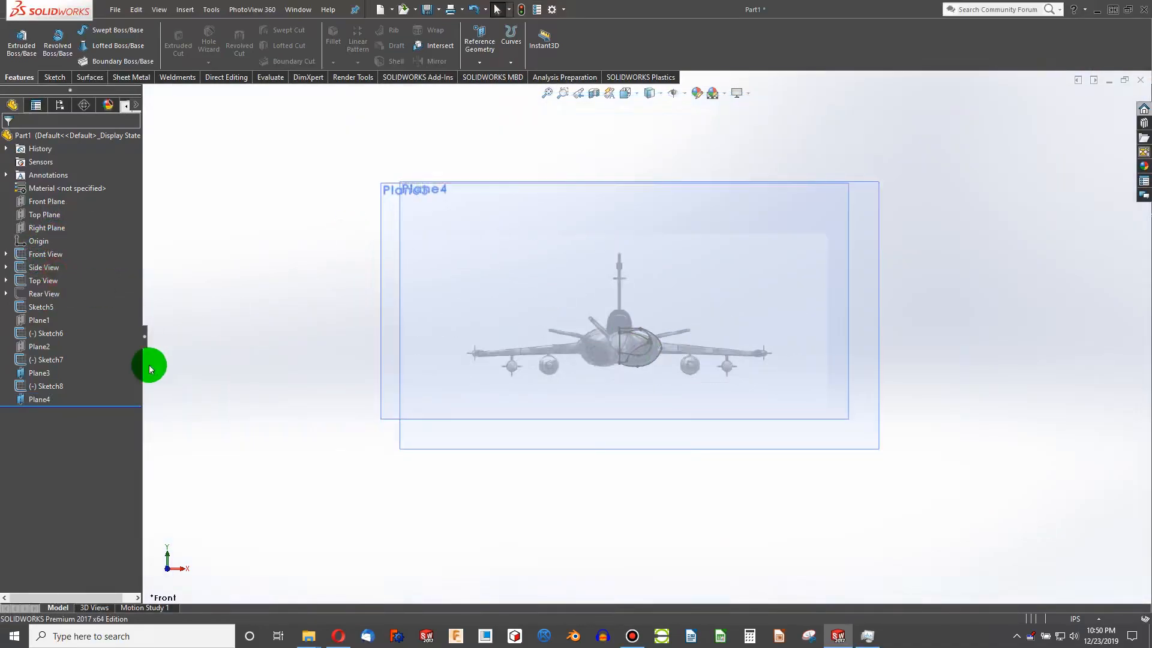
{"action": "left_click", "coordinate": [36, 373]}
{"action": "left_click", "coordinate": [41, 355]}
{"action": "left_click", "coordinate": [450, 183]}
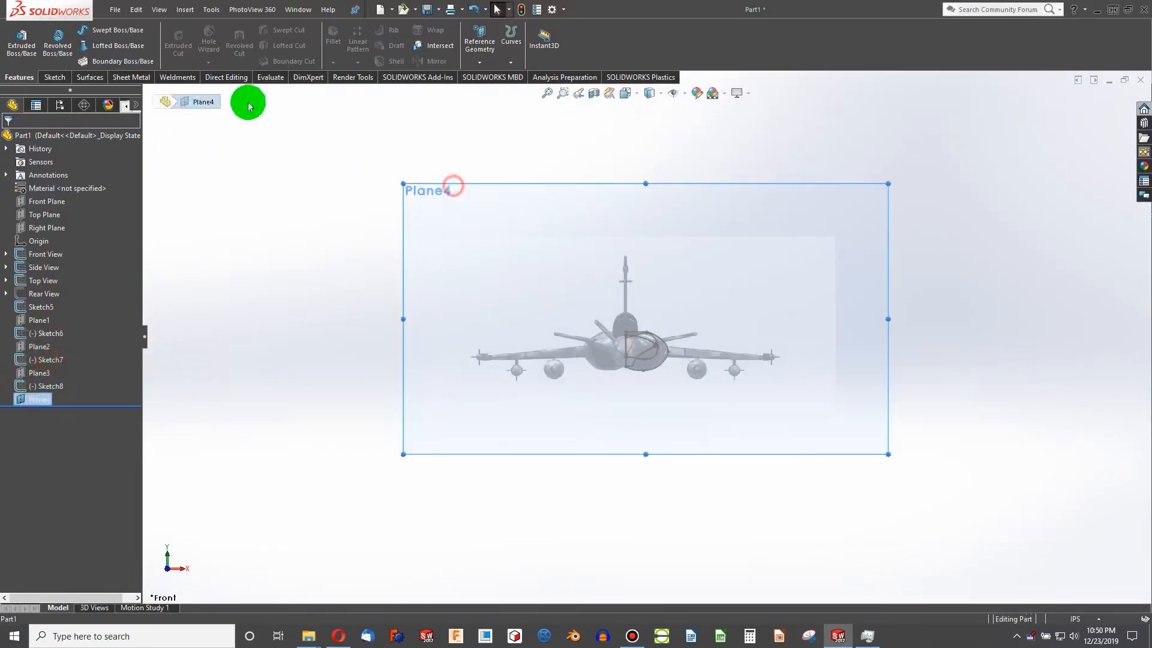
{"action": "left_click", "coordinate": [53, 76]}
{"action": "left_click", "coordinate": [18, 43]}
{"action": "scroll", "coordinate": [624, 372], "scroll_direction": "down", "scroll_amount": 10}
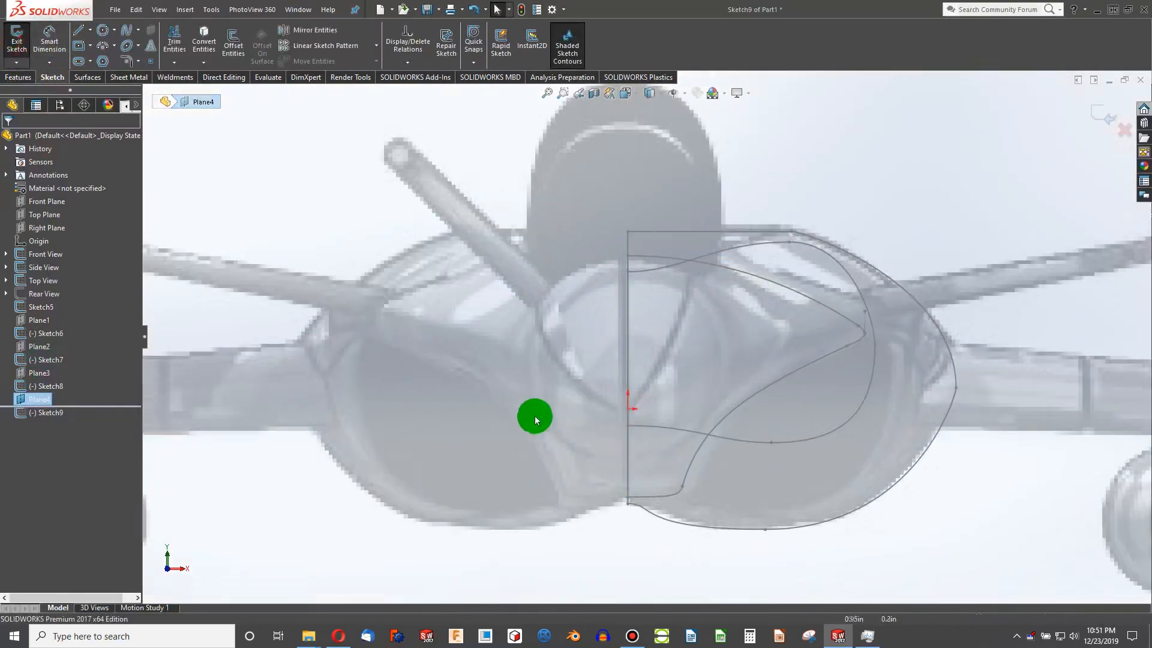
Draw a circle over the nose in the front picture, centred on the fuselage centreline above the origin
{"action": "left_click", "coordinate": [123, 61]}
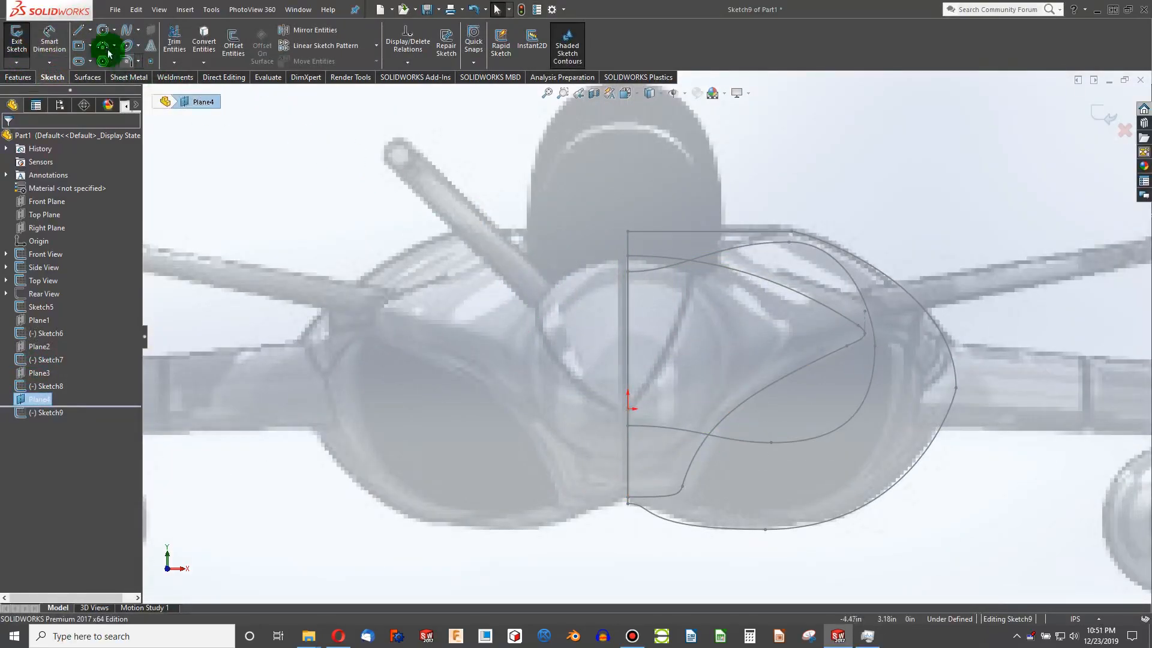
{"action": "left_click", "coordinate": [107, 30]}
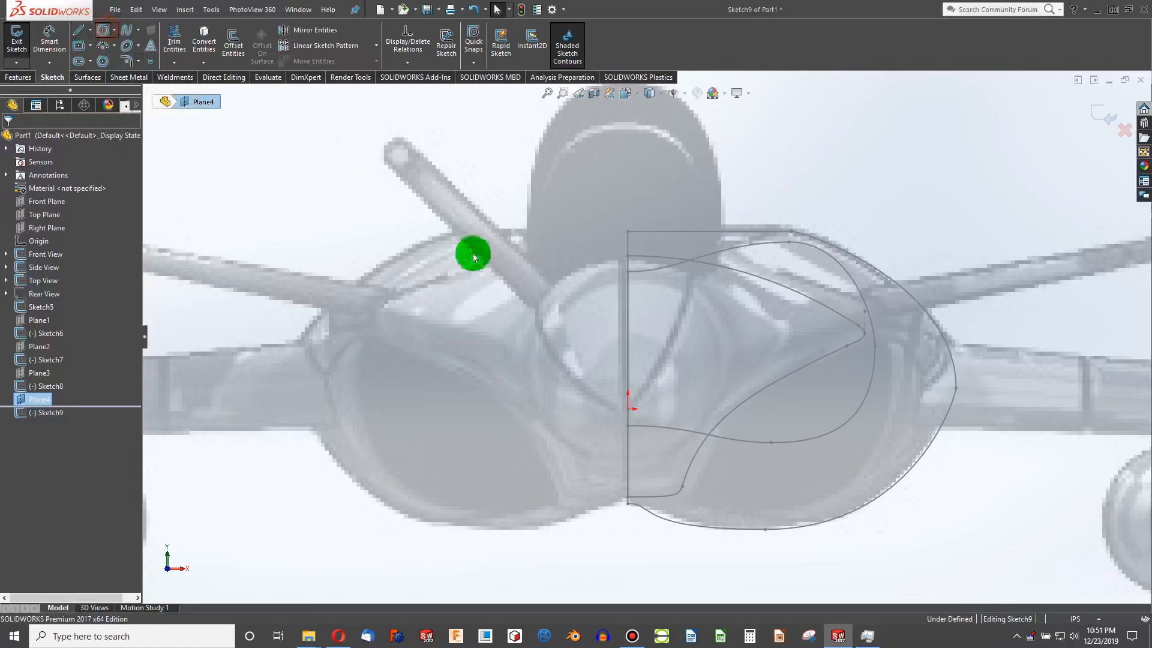
{"action": "left_click", "coordinate": [627, 354]}
{"action": "left_click", "coordinate": [681, 388]}
{"action": "key", "text": "Escape"}
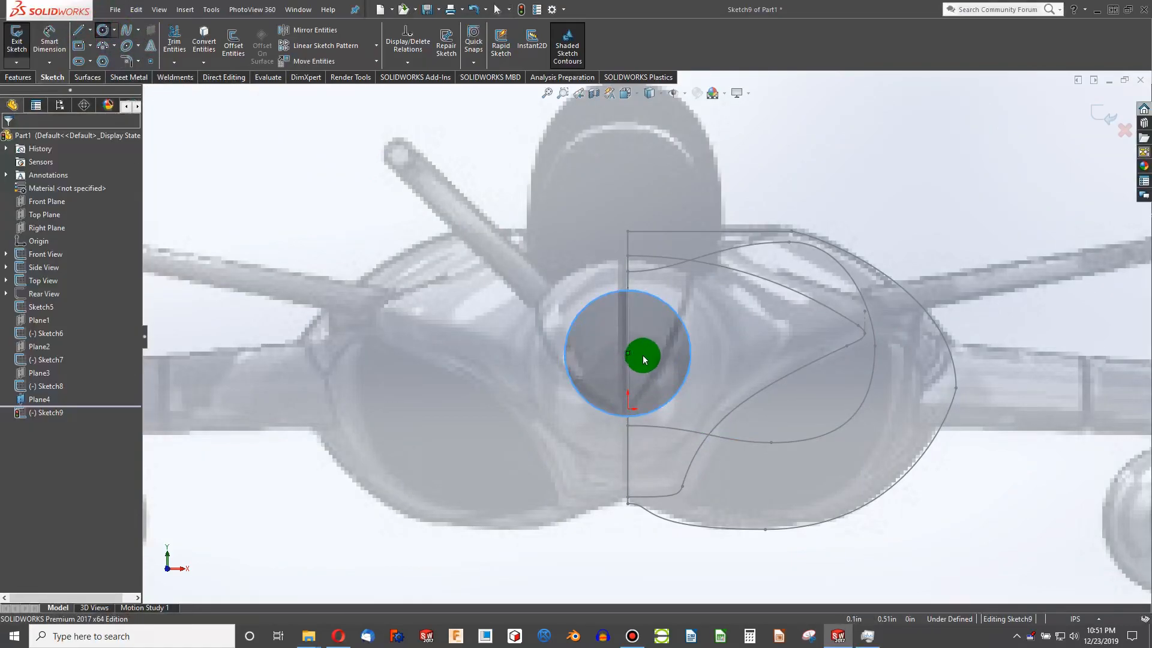
Resize the nose circle and shift its centre along the vertical centreline to roughly fit the front picture
{"action": "left_click_drag", "start_coordinate": [631, 353], "coordinate": [647, 329]}
{"action": "left_click_drag", "start_coordinate": [640, 389], "coordinate": [643, 416]}
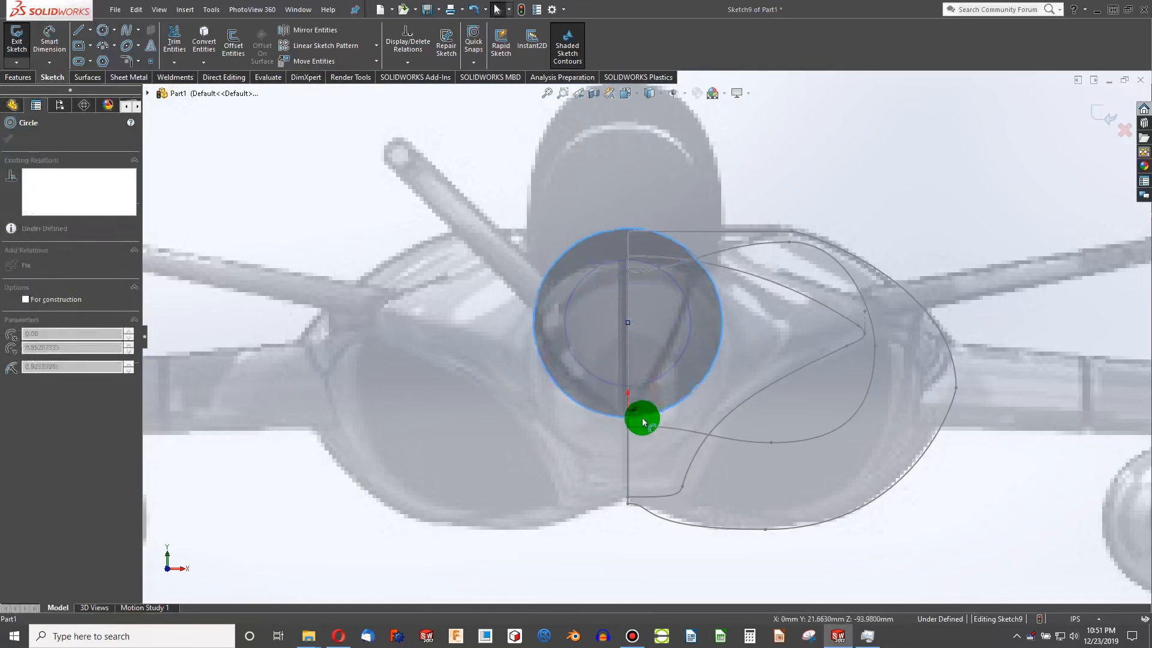
{"action": "left_click", "coordinate": [626, 324]}
{"action": "left_click_drag", "start_coordinate": [627, 324], "coordinate": [632, 388]}
{"action": "left_click_drag", "start_coordinate": [654, 304], "coordinate": [658, 290]}
{"action": "mouse_move", "coordinate": [627, 385]}
{"action": "left_mouse_down"}
{"action": "mouse_move", "coordinate": [622, 355]}
{"action": "mouse_move", "coordinate": [621, 372]}
{"action": "left_mouse_up"}
Fit the nose circle to the fuselage outline in the side picture, with its centre about 0.46 in above the origin, and exit the sketch
{"action": "scroll", "coordinate": [690, 414], "scroll_direction": "up", "scroll_amount": 5}
{"action": "mouse_move", "coordinate": [720, 416]}
{"action": "middle_mouse_down"}
{"action": "mouse_move", "coordinate": [596, 442]}
{"action": "mouse_move", "coordinate": [614, 442]}
{"action": "middle_mouse_up"}
{"action": "scroll", "coordinate": [814, 384], "scroll_direction": "down", "scroll_amount": 3}
{"action": "left_click", "coordinate": [811, 387]}
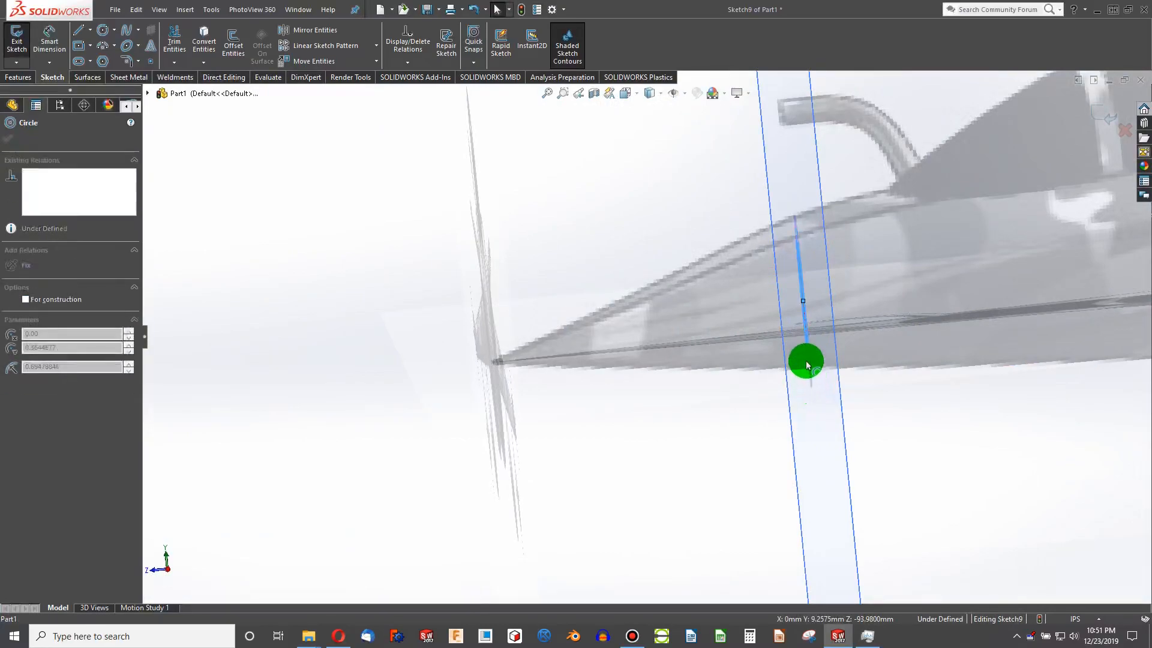
{"action": "middle_click_drag", "start_coordinate": [807, 391], "coordinate": [858, 387]}
{"action": "mouse_move", "coordinate": [959, 273]}
{"action": "left_mouse_down"}
{"action": "mouse_move", "coordinate": [975, 259]}
{"action": "mouse_move", "coordinate": [964, 264]}
{"action": "left_mouse_up"}
{"action": "middle_click_drag", "start_coordinate": [964, 321], "coordinate": [853, 303]}
{"action": "left_click_drag", "start_coordinate": [826, 322], "coordinate": [823, 312]}
{"action": "middle_click_drag", "start_coordinate": [826, 337], "coordinate": [928, 381]}
{"action": "scroll", "coordinate": [928, 382], "scroll_direction": "up", "scroll_amount": 9}
{"action": "scroll", "coordinate": [896, 360], "scroll_direction": "down", "scroll_amount": 3}
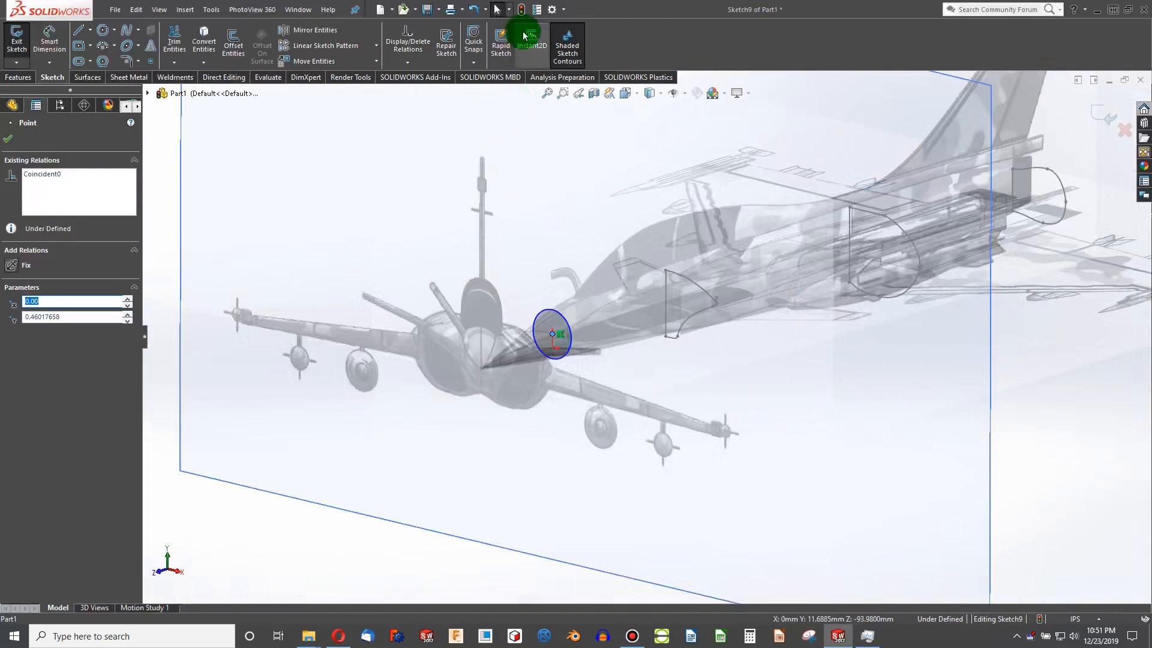
{"action": "left_click", "coordinate": [520, 10]}
{"action": "mouse_move", "coordinate": [555, 302]}
{"action": "middle_mouse_down"}
{"action": "mouse_move", "coordinate": [548, 442]}
{"action": "mouse_move", "coordinate": [568, 382]}
{"action": "middle_mouse_up"}
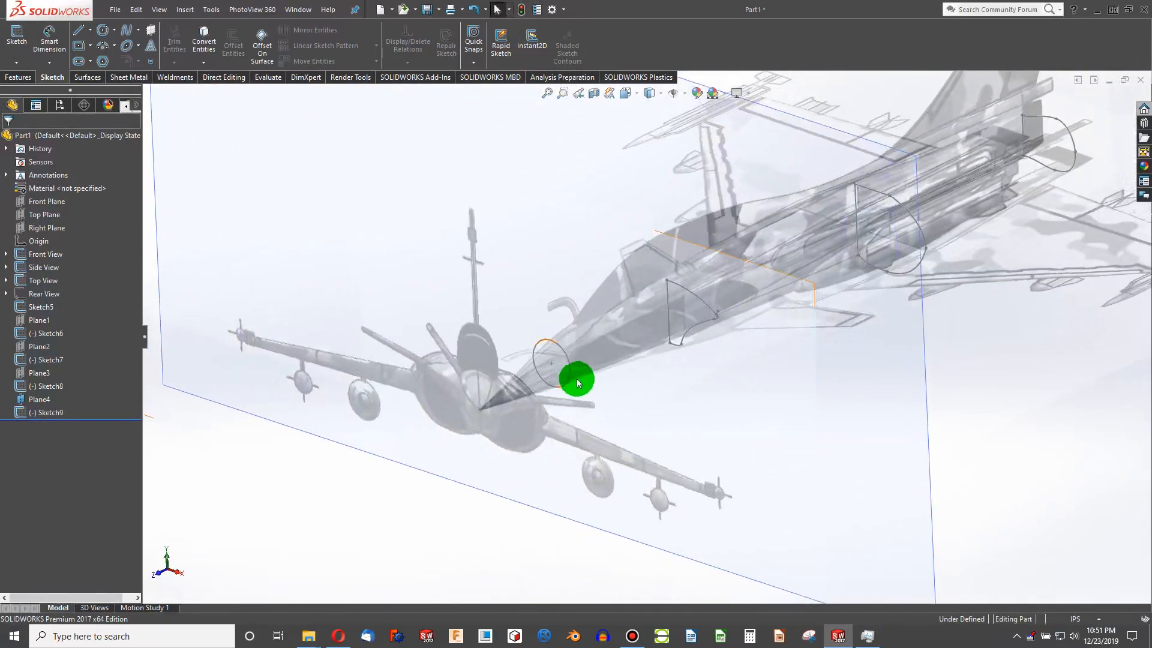
{"action": "scroll", "coordinate": [612, 346], "scroll_direction": "down", "scroll_amount": 4}
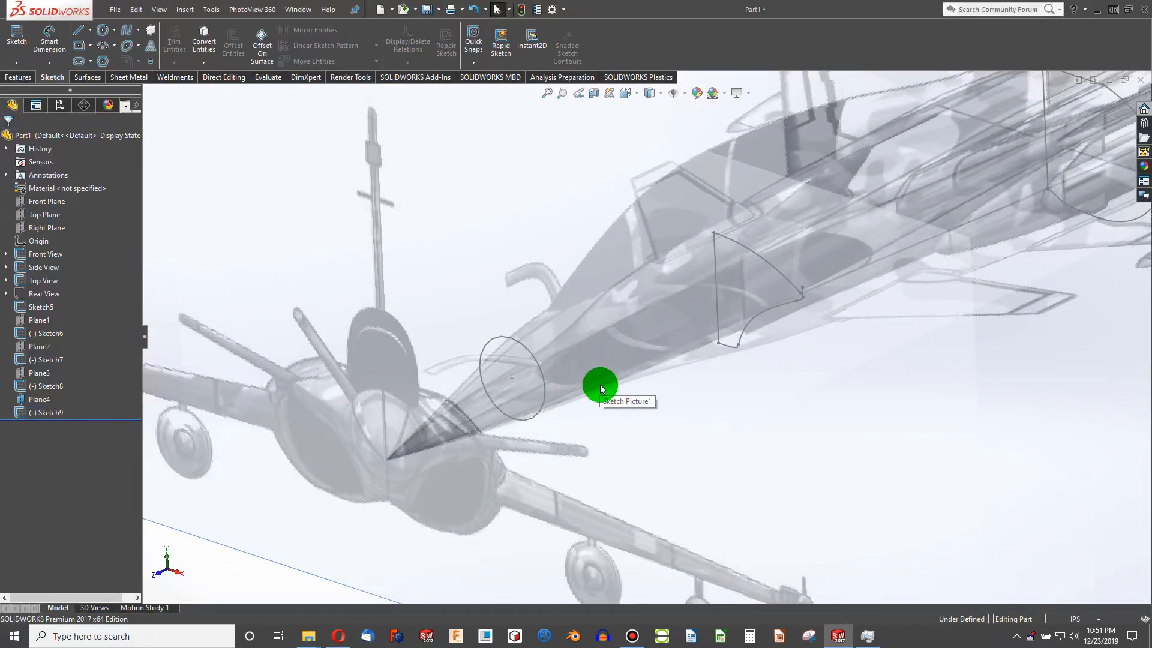
{"action": "scroll", "coordinate": [600, 384], "scroll_direction": "up", "scroll_amount": 1}
{"action": "scroll", "coordinate": [573, 381], "scroll_direction": "down", "scroll_amount": 2}
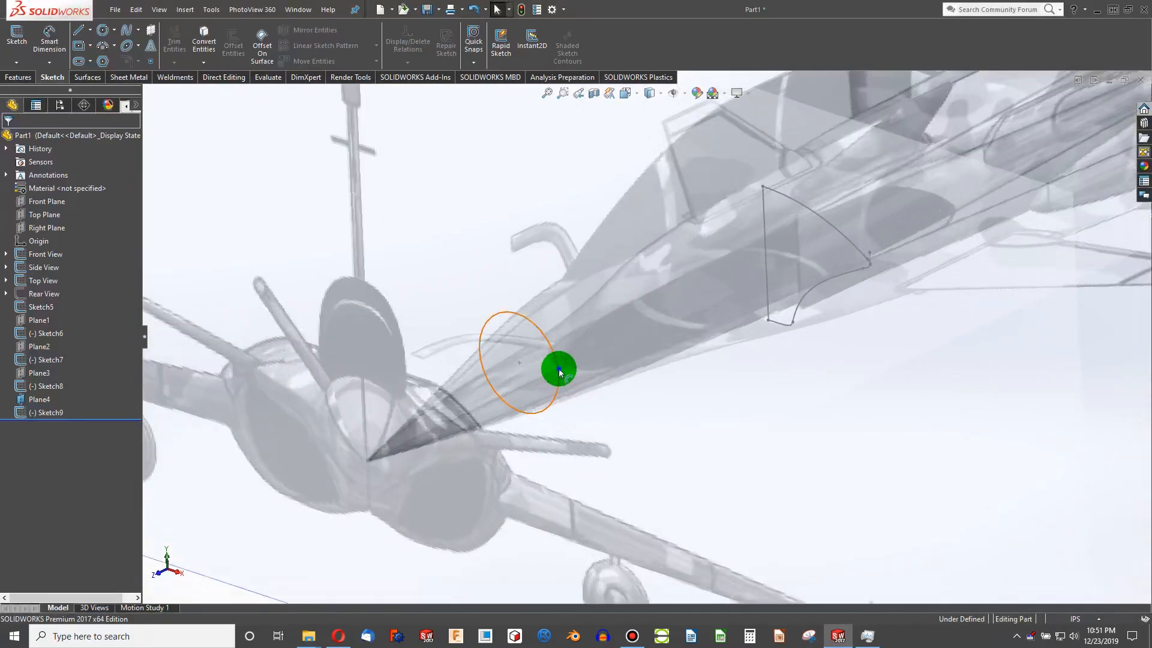
Edit the nose circle sketch, add a point on the circle's outer side level with its centre, and exit the sketch
{"action": "right_click", "coordinate": [560, 368]}
{"action": "left_click", "coordinate": [573, 335]}
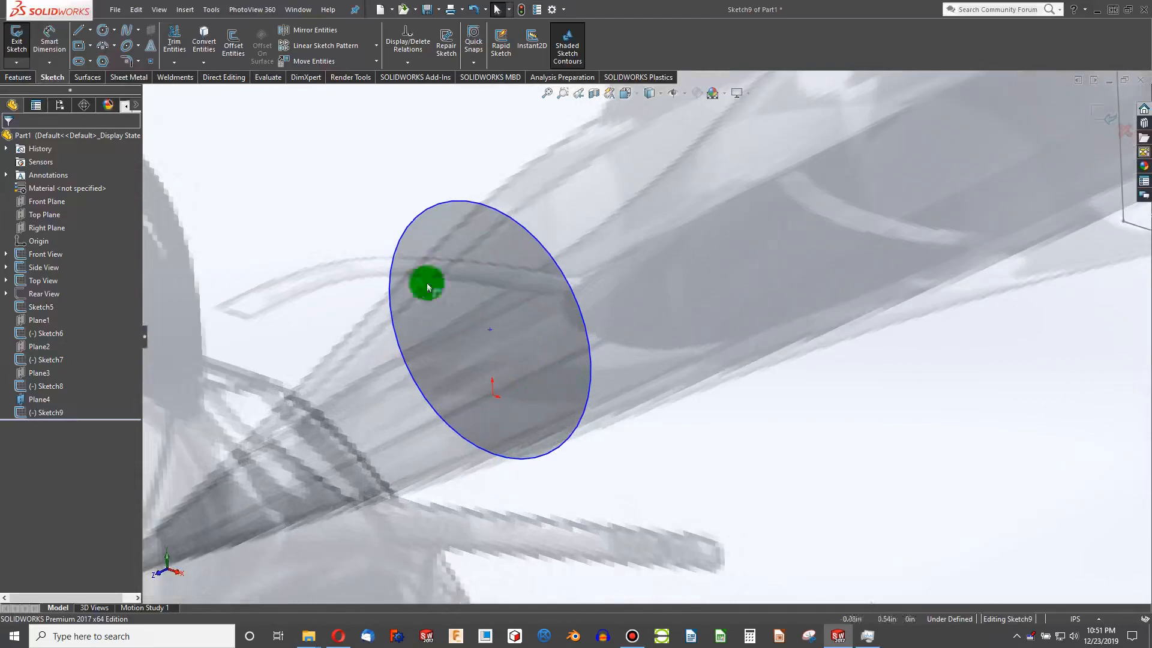
{"action": "left_click", "coordinate": [426, 286]}
{"action": "left_click", "coordinate": [153, 62]}
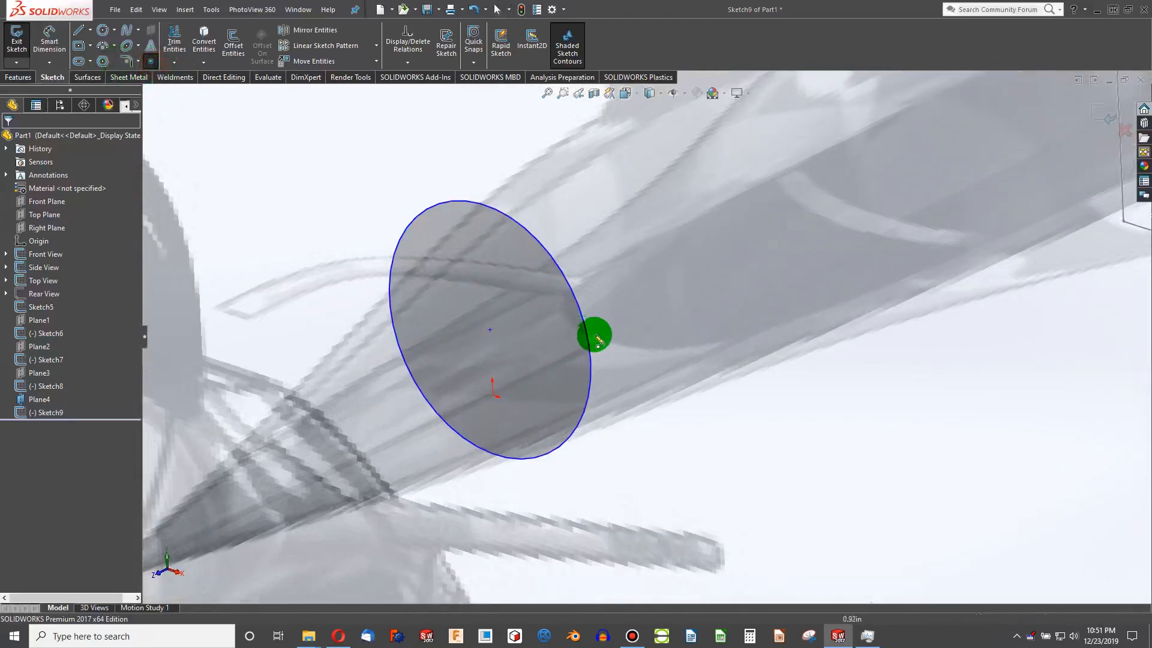
{"action": "left_click", "coordinate": [589, 363]}
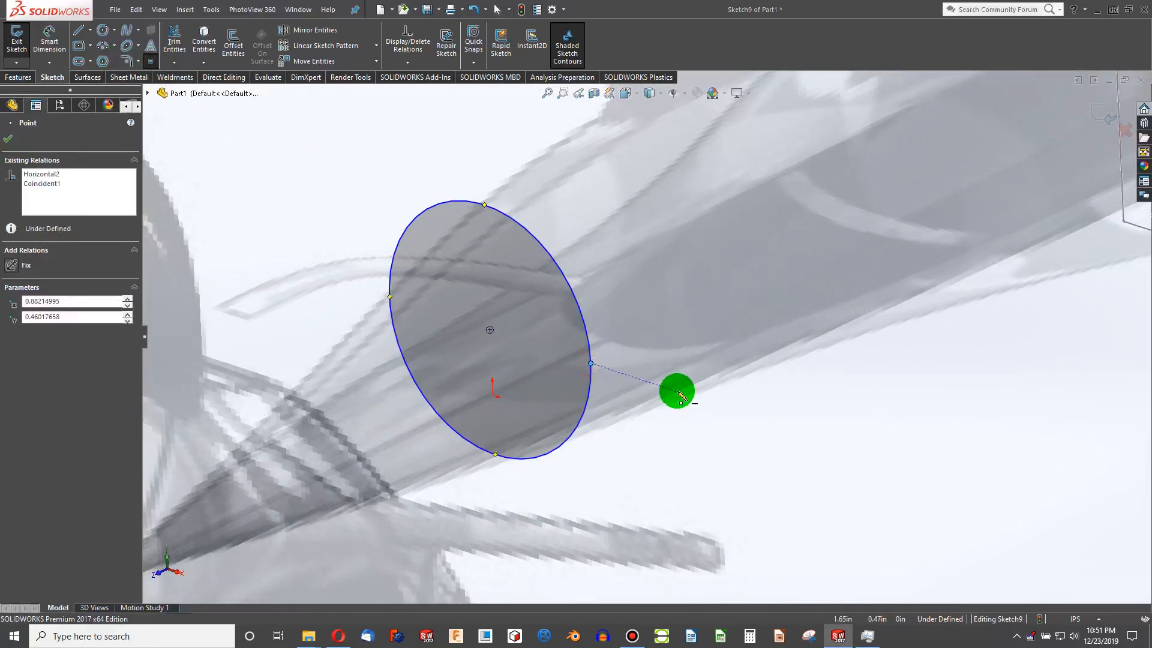
{"action": "key", "text": "Escape"}
{"action": "left_click", "coordinate": [524, 10]}
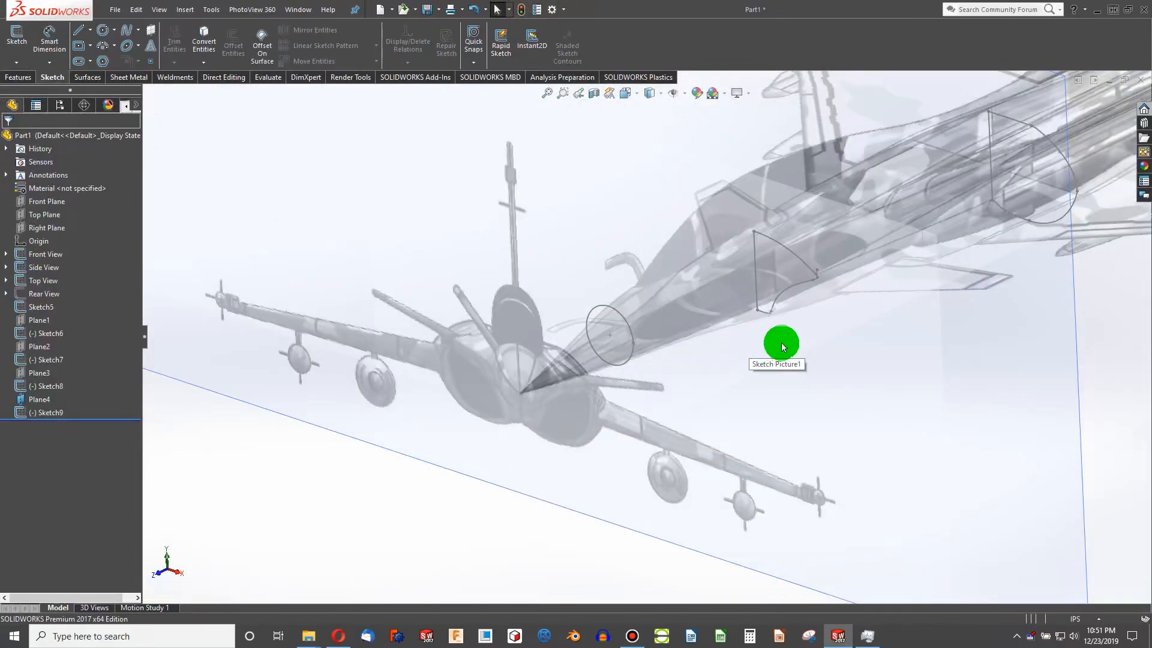
Start a 3D sketch and draw a two-point spline from the origin at the nose tip to the point on the nose circle
{"action": "scroll", "coordinate": [781, 347], "scroll_direction": "up", "scroll_amount": 5}
{"action": "scroll", "coordinate": [845, 245], "scroll_direction": "down", "scroll_amount": 3}
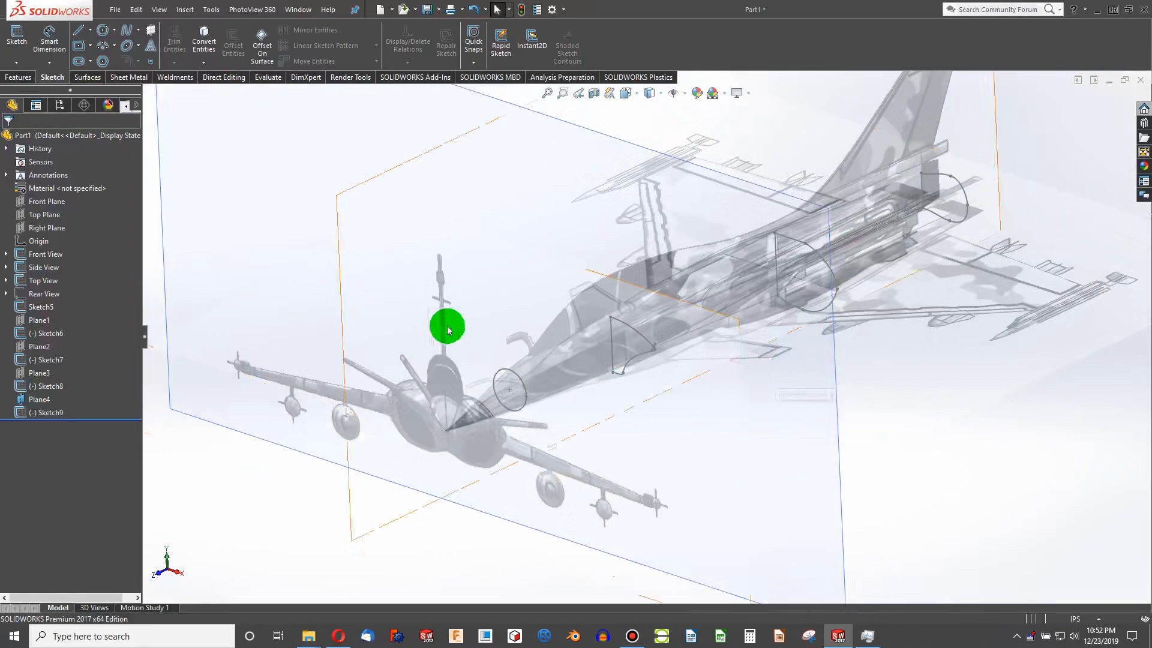
{"action": "left_click", "coordinate": [18, 63]}
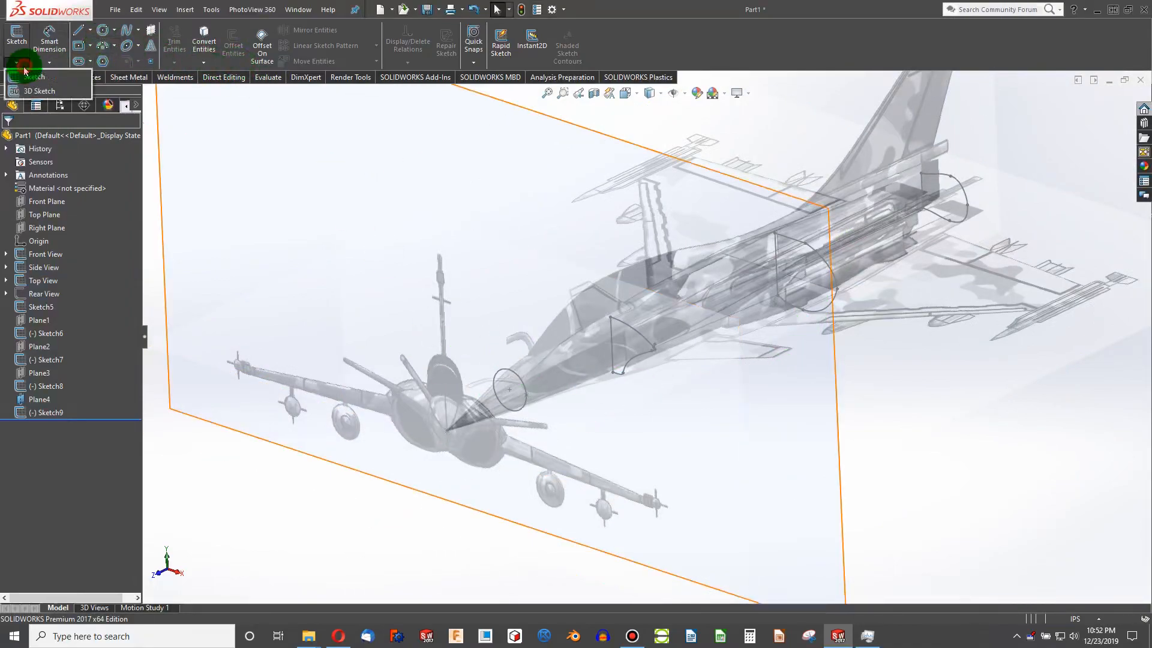
{"action": "left_click", "coordinate": [30, 90]}
{"action": "left_click", "coordinate": [128, 34]}
{"action": "scroll", "coordinate": [499, 400], "scroll_direction": "down", "scroll_amount": 2}
{"action": "scroll", "coordinate": [465, 427], "scroll_direction": "down", "scroll_amount": 2}
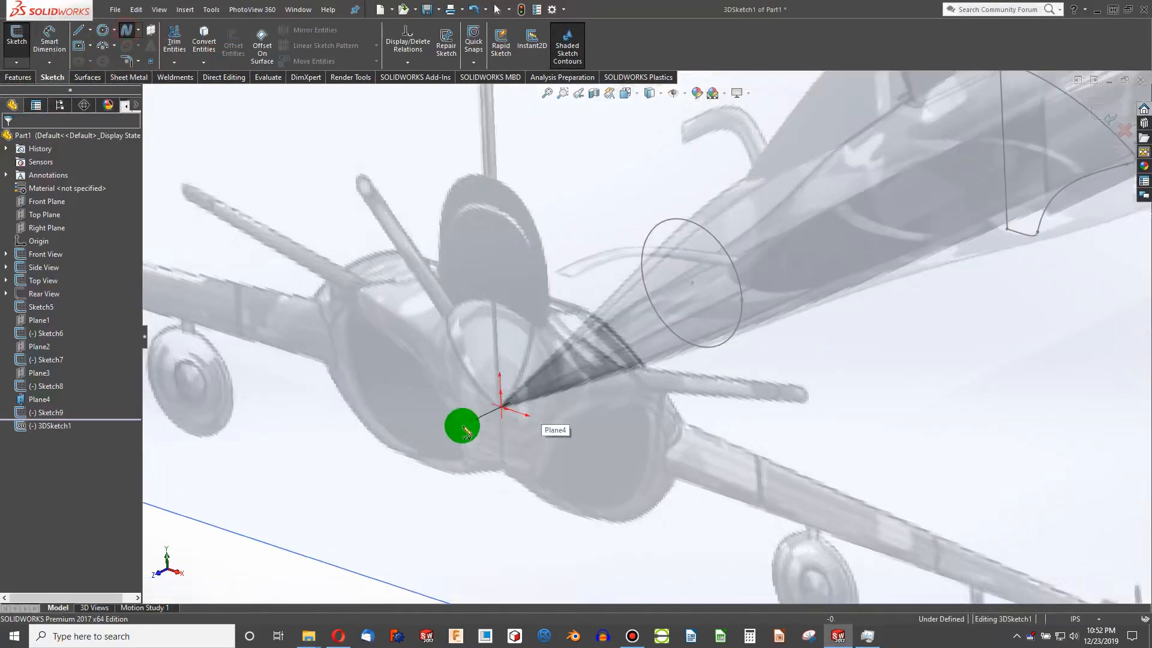
{"action": "left_click", "coordinate": [502, 408]}
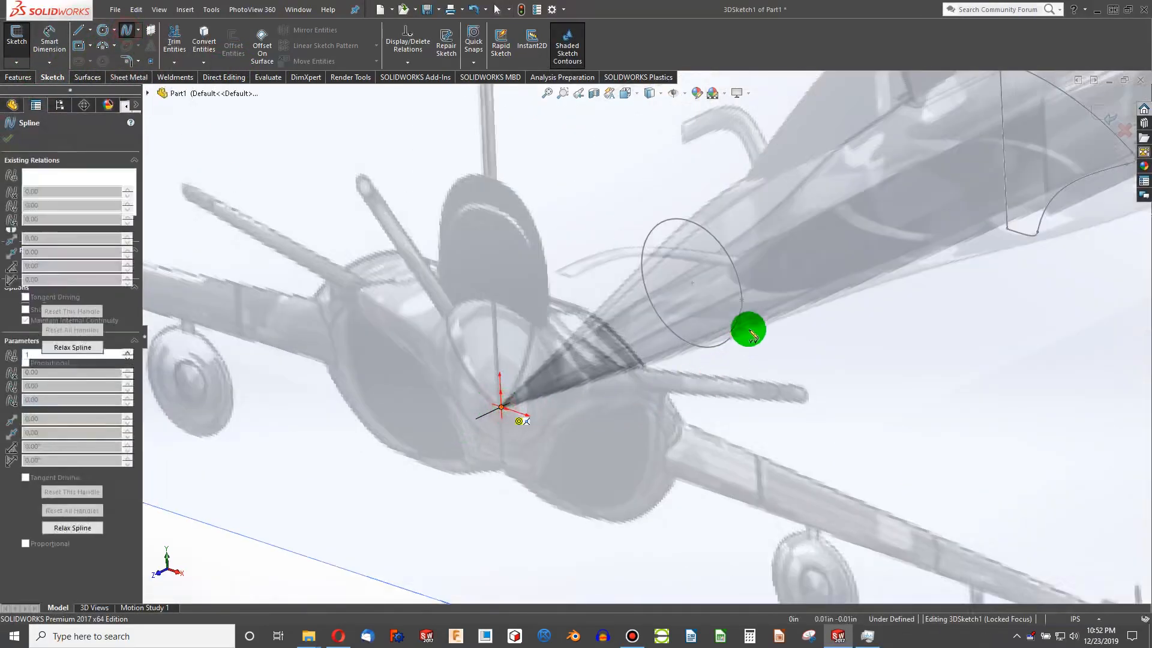
{"action": "left_click", "coordinate": [742, 298]}
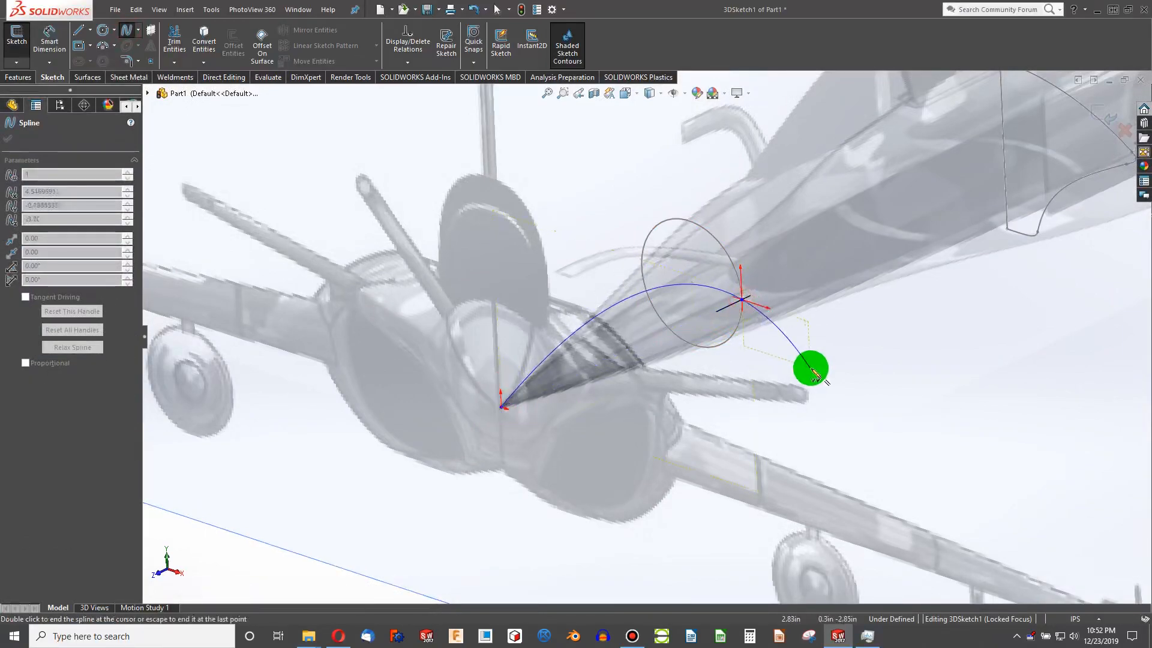
{"action": "key", "text": "Escape"}
Draw a second spline from the nose circle's side point to the outermost point of the cockpit cross-section
{"action": "left_click", "coordinate": [134, 36]}
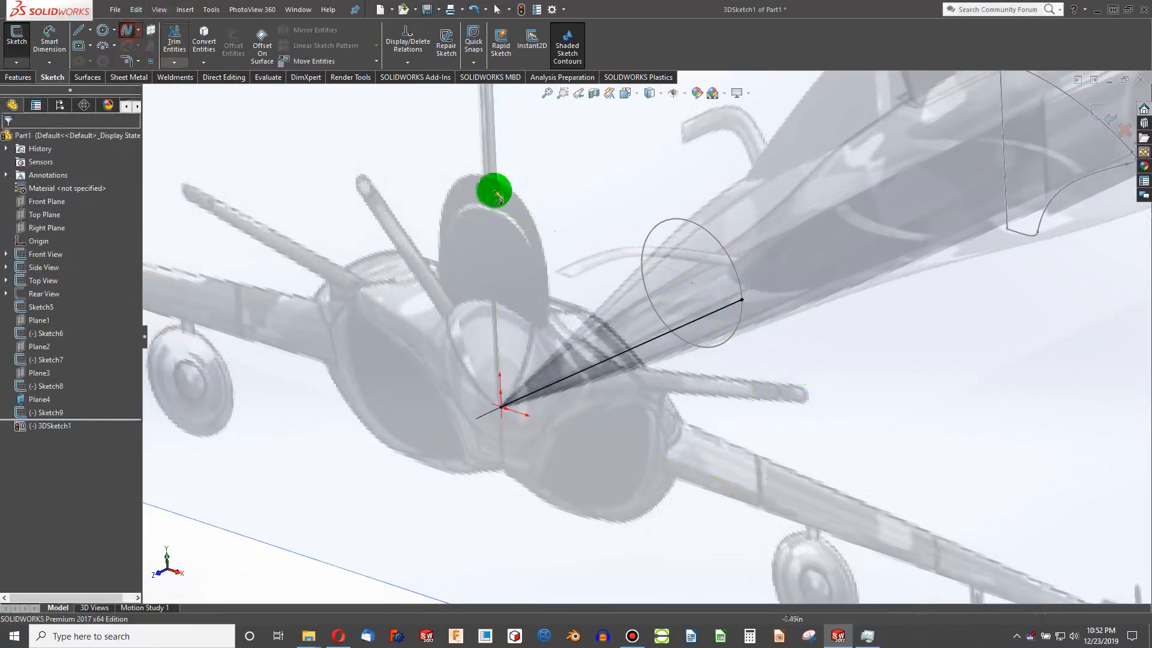
{"action": "left_click", "coordinate": [749, 299]}
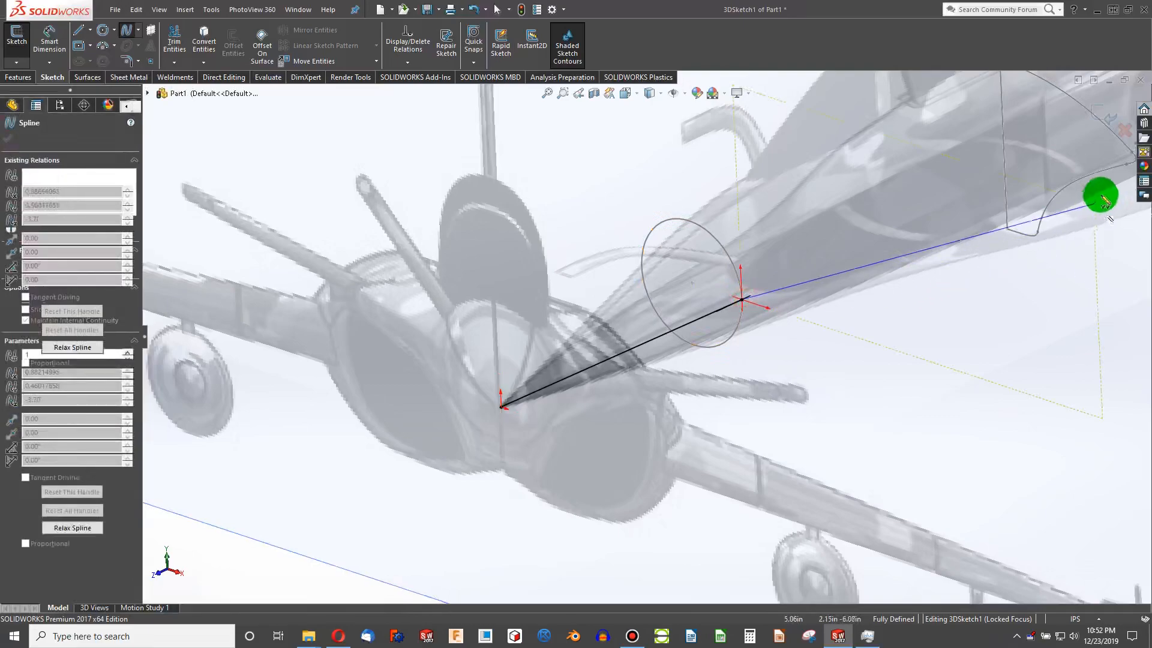
{"action": "scroll", "coordinate": [996, 197], "scroll_direction": "up", "scroll_amount": 2}
{"action": "scroll", "coordinate": [963, 207], "scroll_direction": "down", "scroll_amount": 6}
{"action": "left_click", "coordinate": [754, 369]}
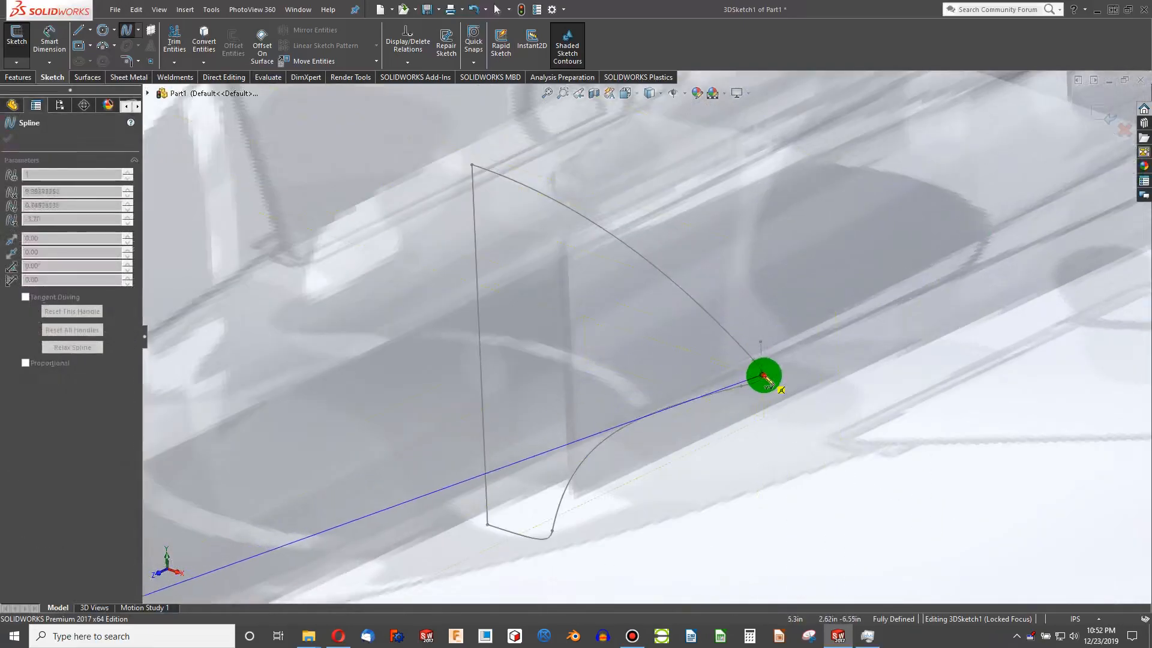
{"action": "key", "text": "Escape"}
{"action": "scroll", "coordinate": [671, 391], "scroll_direction": "up", "scroll_amount": 2}
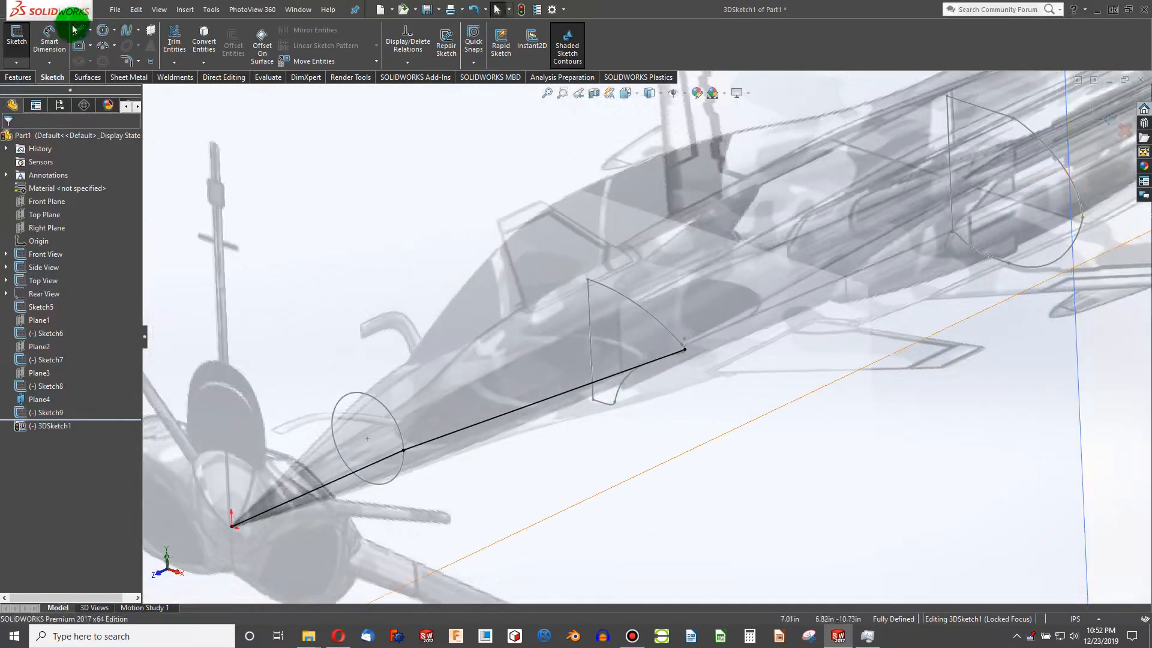
Draw a third spline from the cockpit section's outermost point to the outermost point of the mid-fuselage section
{"action": "left_click", "coordinate": [127, 32]}
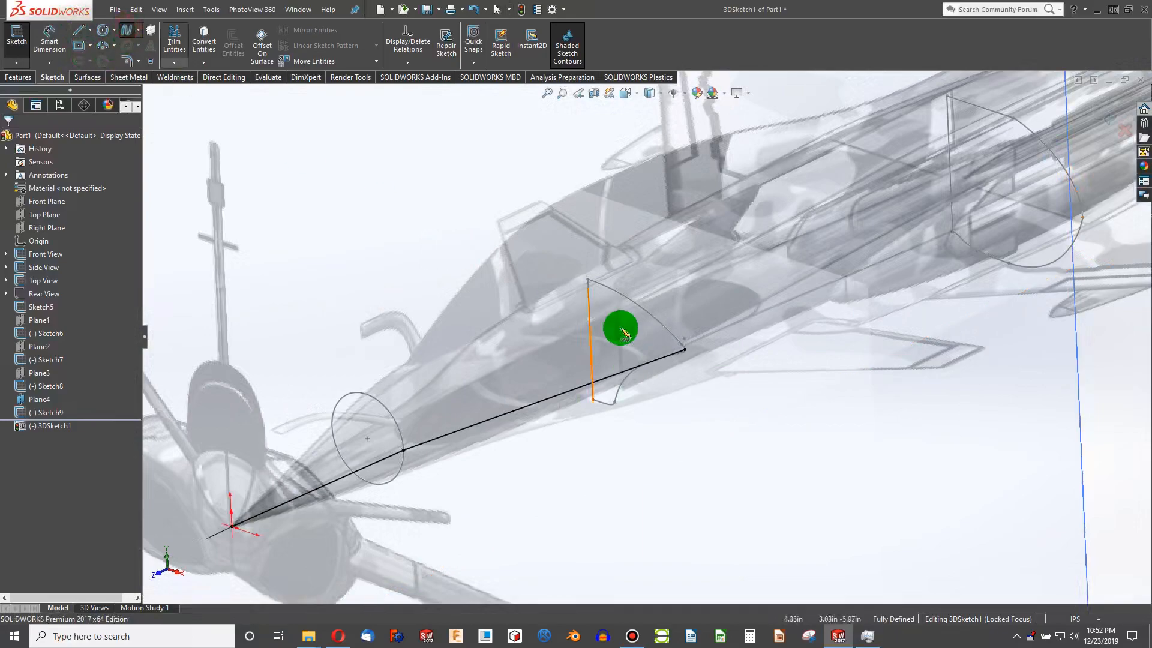
{"action": "left_click", "coordinate": [685, 348]}
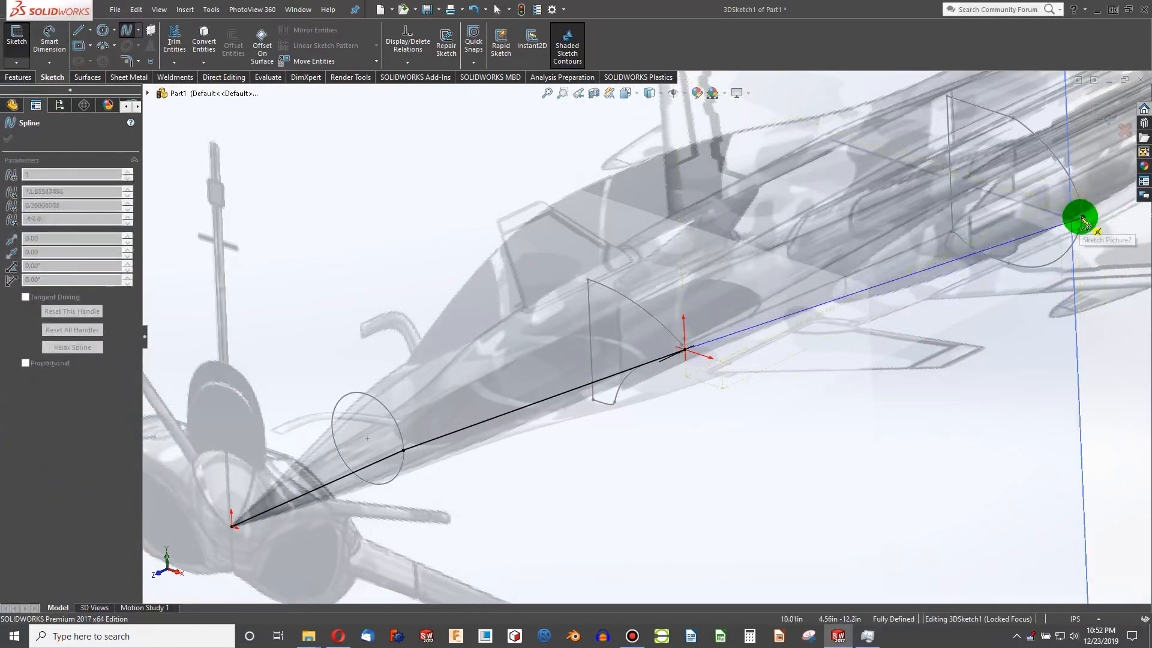
{"action": "key", "text": "Escape"}
{"action": "scroll", "coordinate": [805, 331], "scroll_direction": "up", "scroll_amount": 4}
{"action": "scroll", "coordinate": [804, 300], "scroll_direction": "down", "scroll_amount": 5}
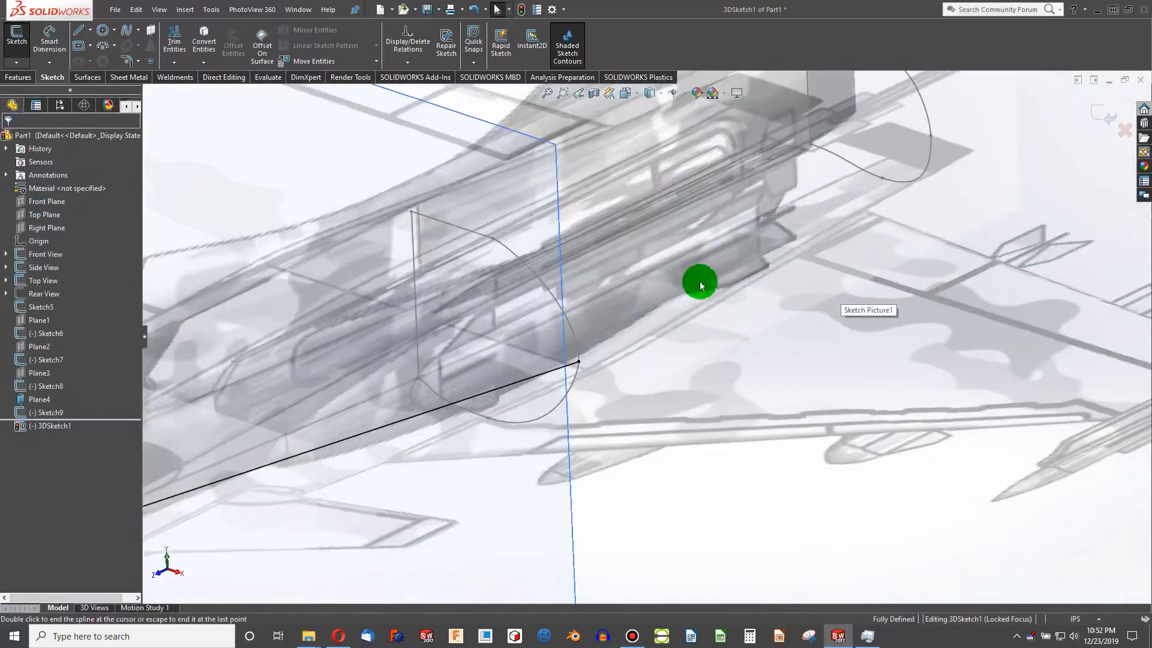
Draw a fourth spline from the mid-fuselage section's outermost point to the outermost point of the rear section
{"action": "scroll", "coordinate": [714, 222], "scroll_direction": "up", "scroll_amount": 2}
{"action": "scroll", "coordinate": [736, 181], "scroll_direction": "down", "scroll_amount": 2}
{"action": "left_click", "coordinate": [126, 31]}
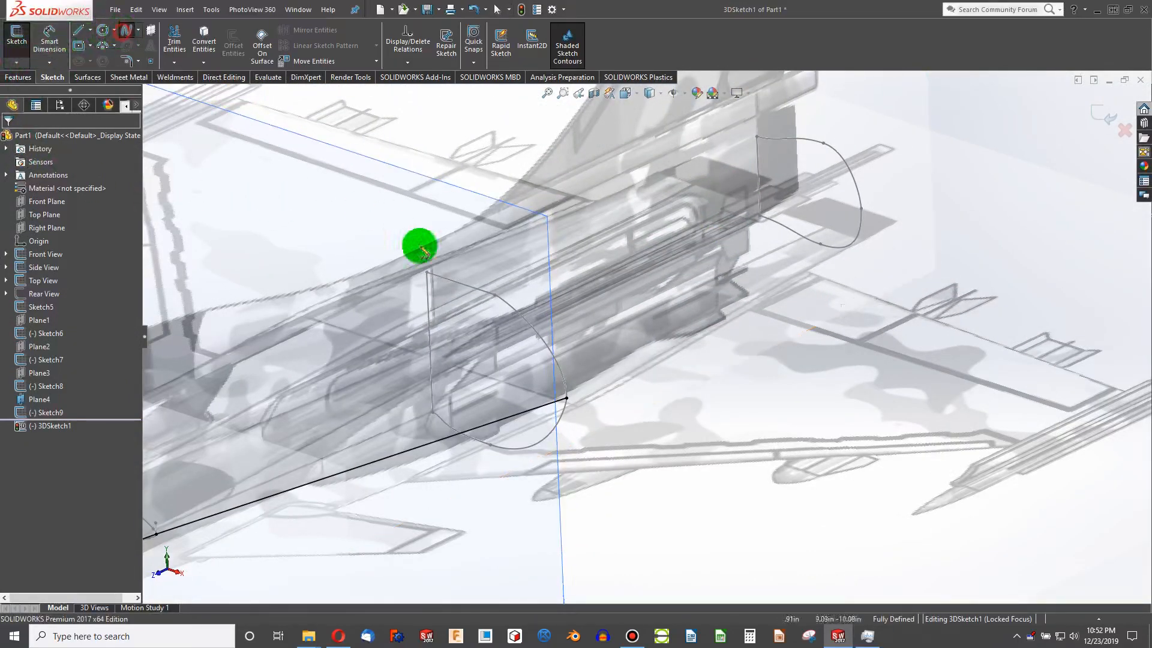
{"action": "left_click", "coordinate": [568, 399]}
{"action": "left_click", "coordinate": [861, 209]}
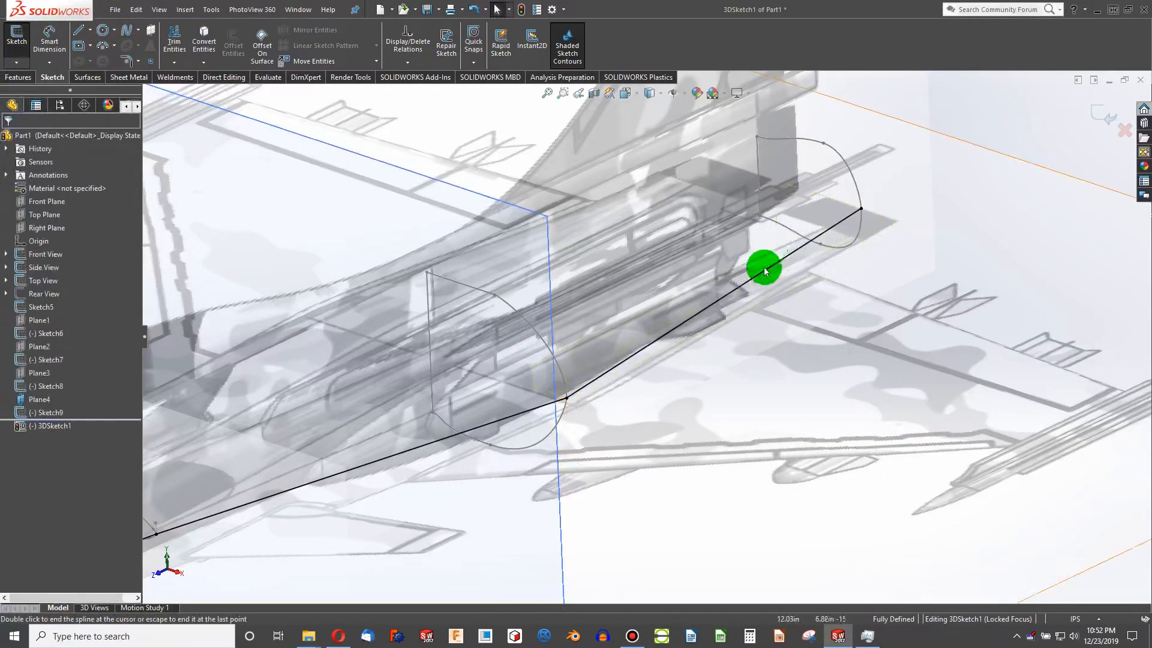
In the top view, bend the nose spline outward with its tangency handle at the tip to follow the nose outline
{"action": "scroll", "coordinate": [668, 423], "scroll_direction": "up", "scroll_amount": 5}
{"action": "key", "text": "ctrl+1"}
{"action": "middle_click_drag", "start_coordinate": [667, 415], "coordinate": [667, 416]}
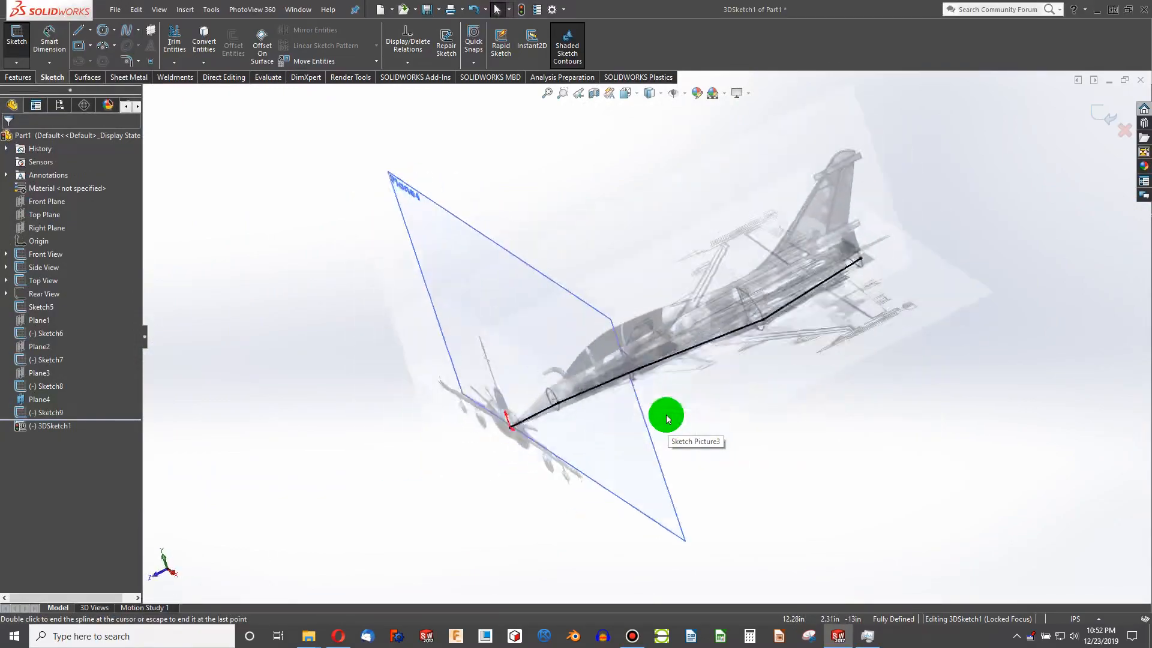
{"action": "key", "text": "ctrl+5"}
{"action": "scroll", "coordinate": [636, 458], "scroll_direction": "down", "scroll_amount": 6}
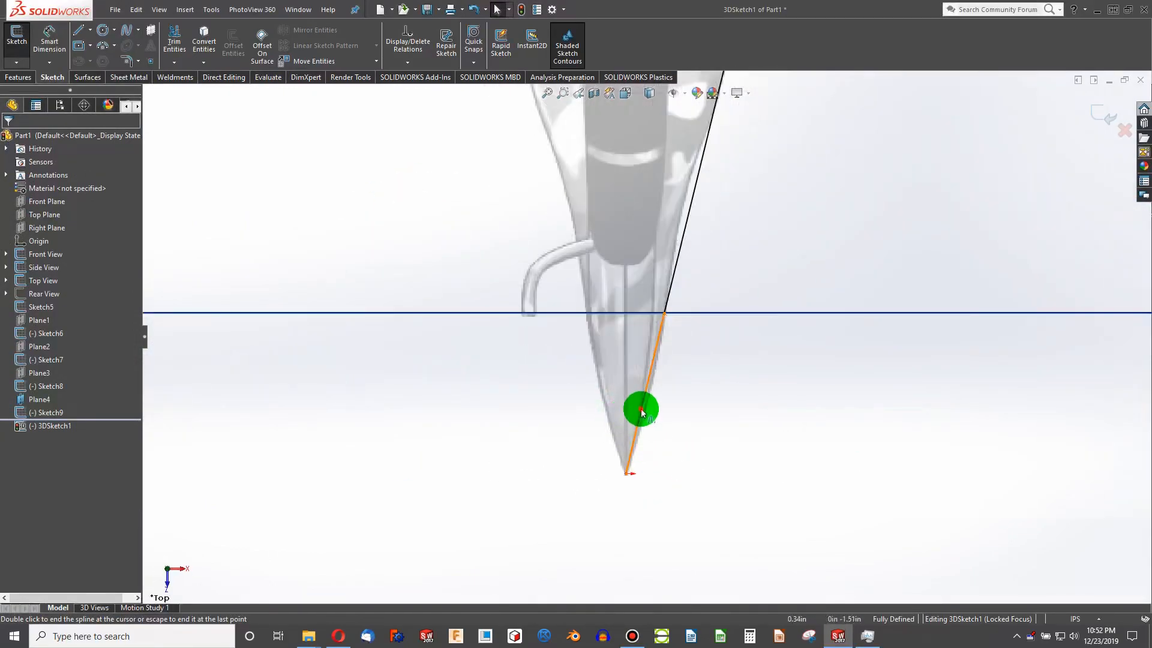
{"action": "left_click", "coordinate": [641, 409]}
{"action": "scroll", "coordinate": [642, 414], "scroll_direction": "down", "scroll_amount": 4}
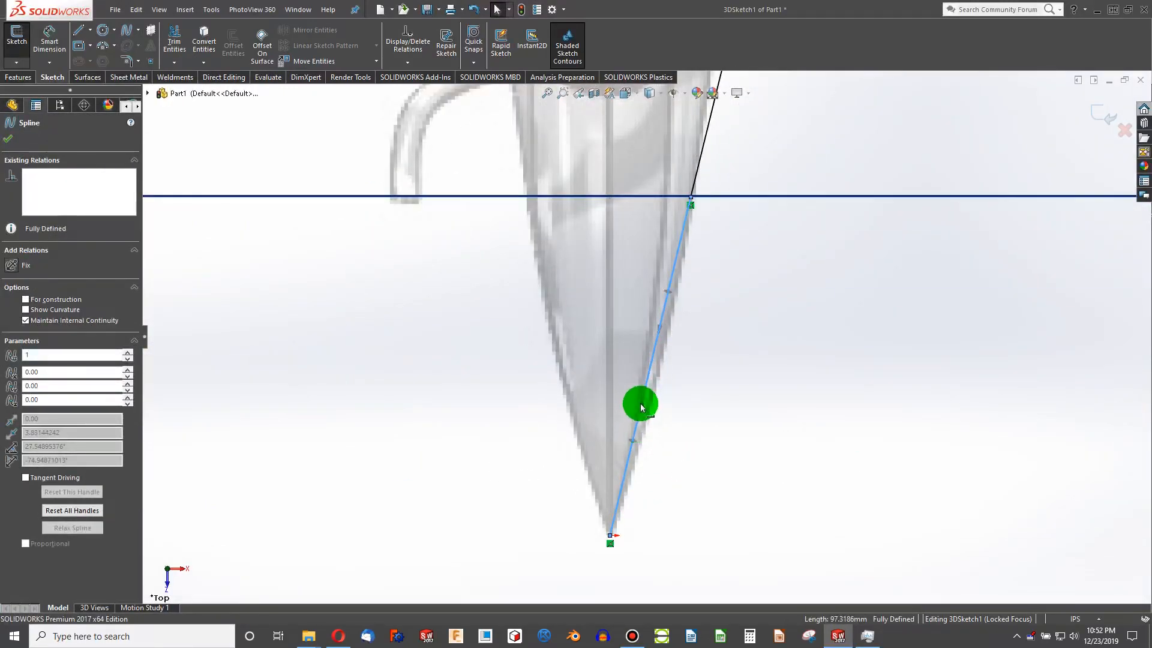
{"action": "left_click_drag", "start_coordinate": [643, 403], "coordinate": [656, 411]}
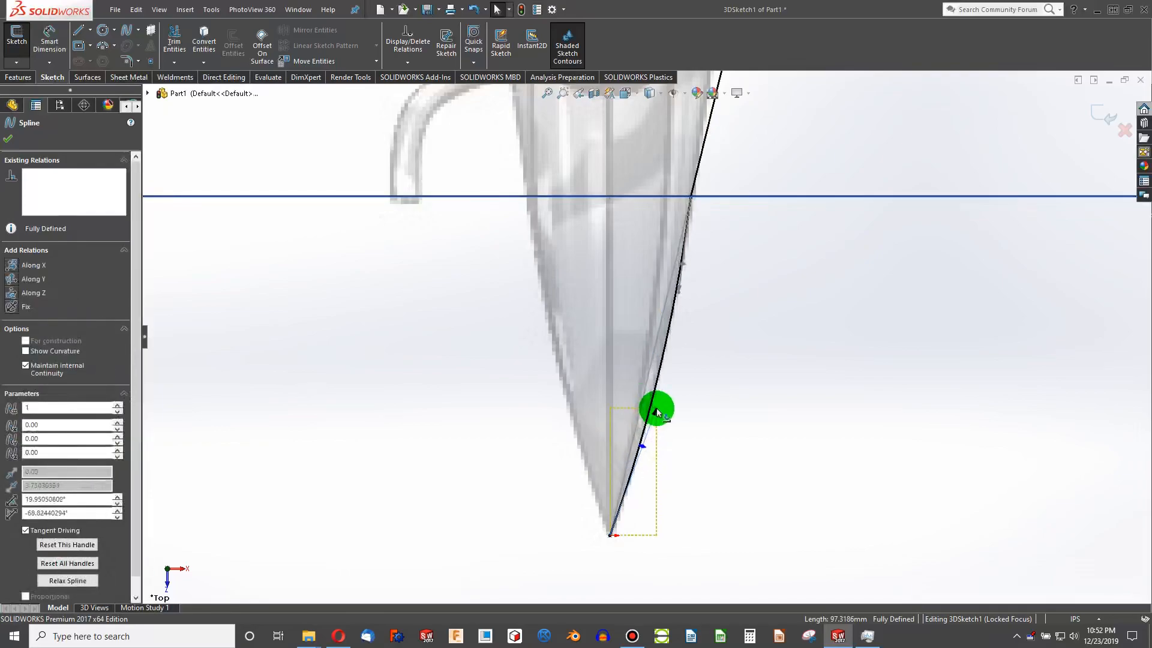
Add a Fix relation to the nose spline to lock its shape
{"action": "scroll", "coordinate": [707, 249], "scroll_direction": "up", "scroll_amount": 3}
{"action": "scroll", "coordinate": [648, 286], "scroll_direction": "down", "scroll_amount": 5}
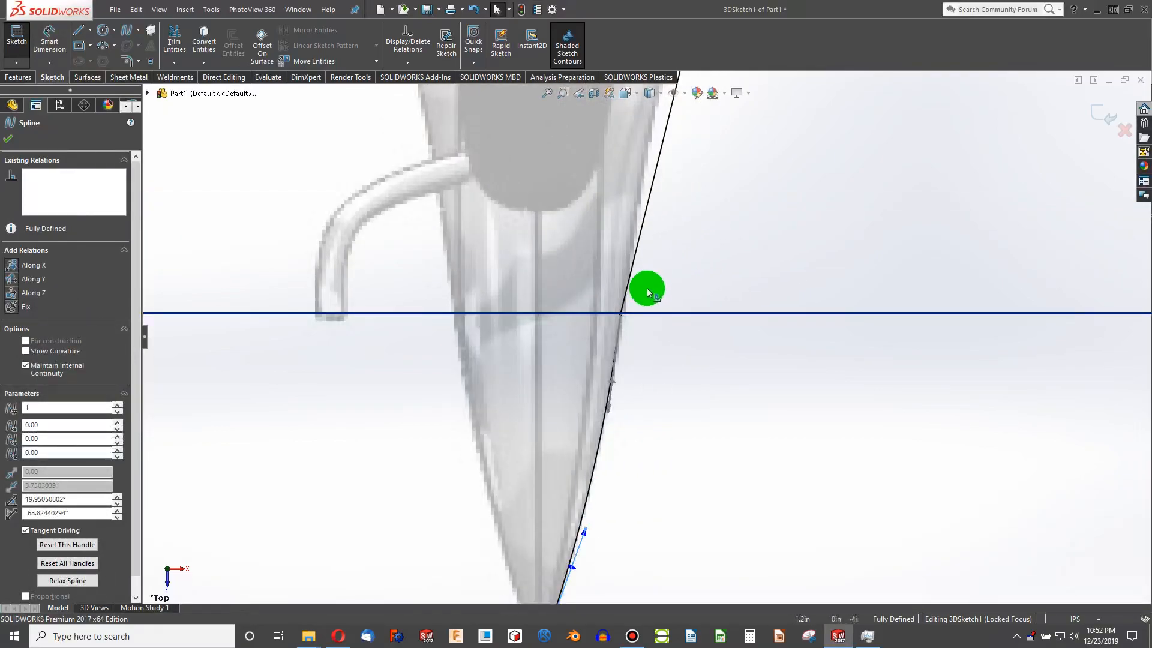
{"action": "key", "text": "Escape"}
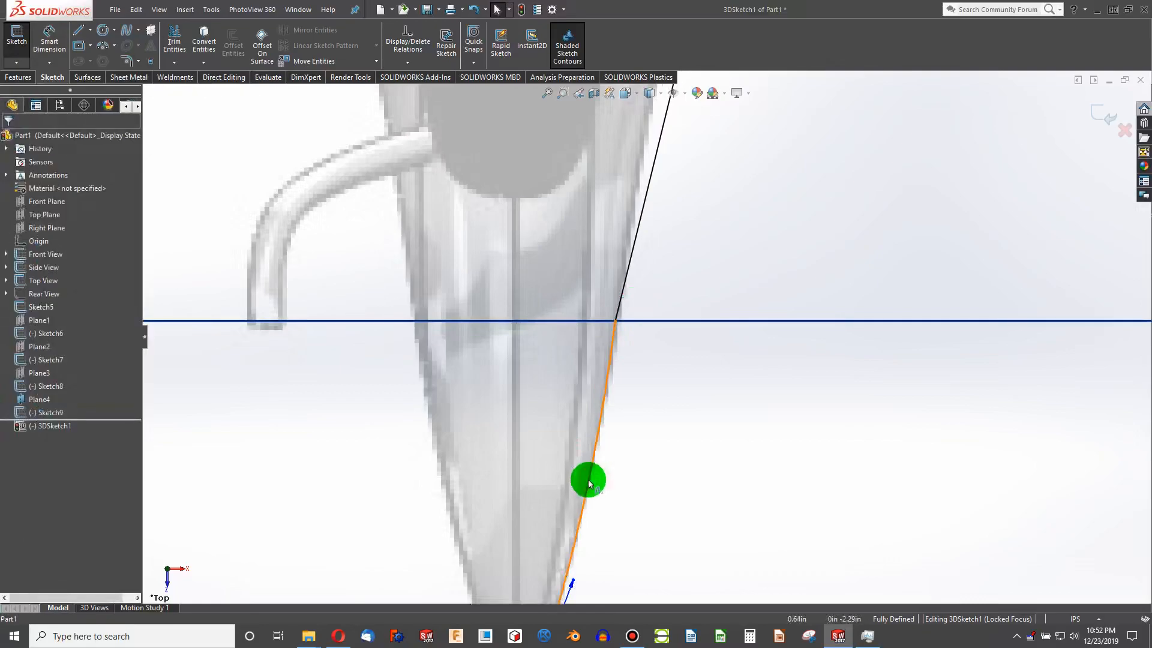
{"action": "left_click", "coordinate": [597, 472]}
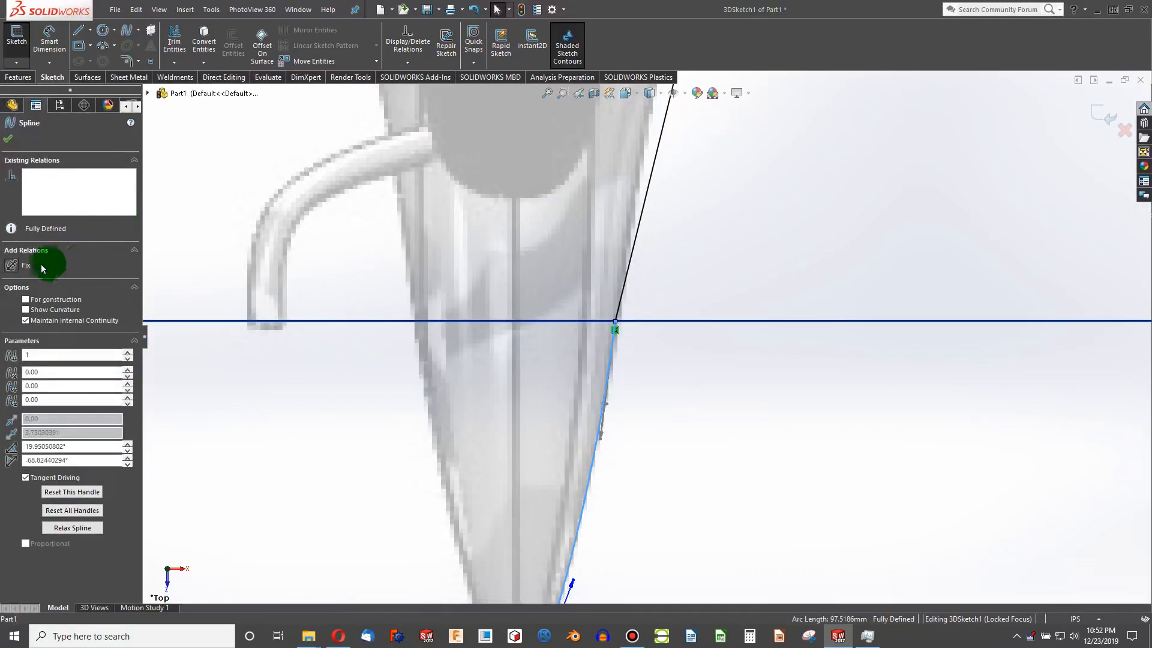
{"action": "left_click", "coordinate": [717, 454]}
{"action": "left_click_drag", "start_coordinate": [592, 459], "coordinate": [642, 471]}
{"action": "left_click", "coordinate": [571, 580]}
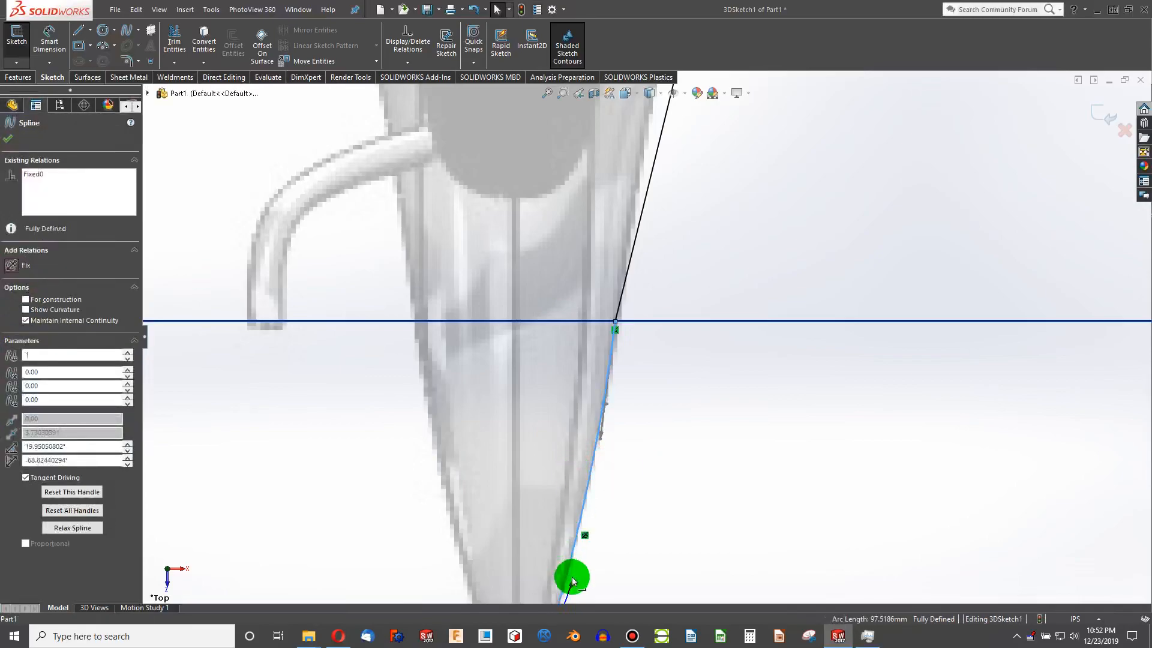
{"action": "left_click", "coordinate": [591, 562]}
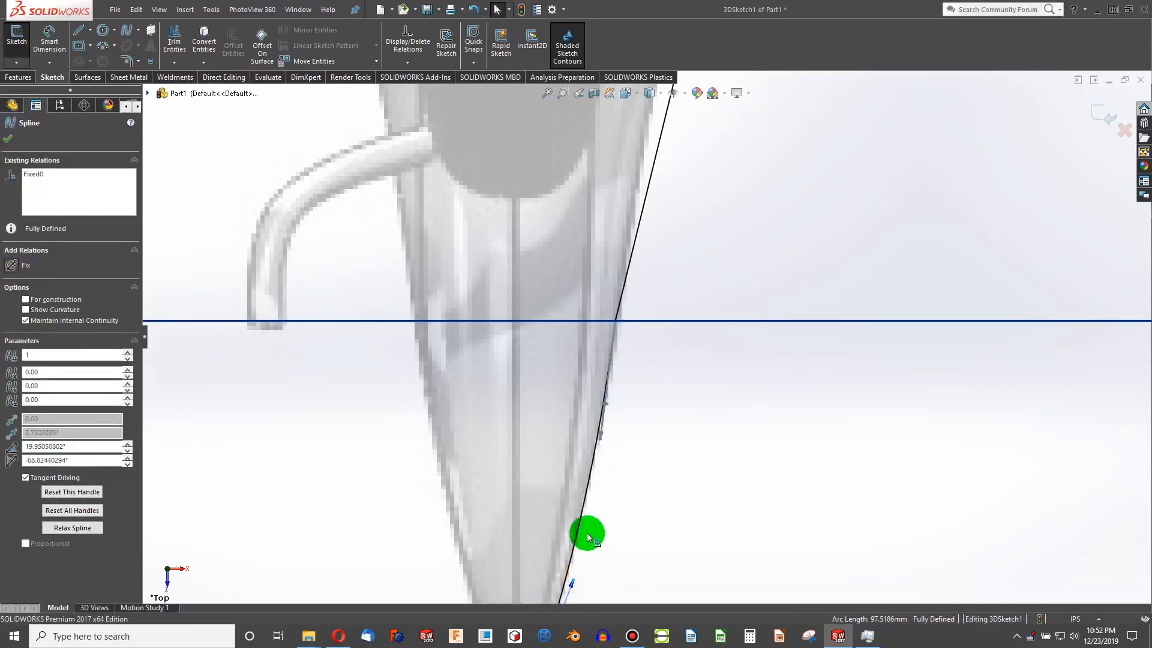
{"action": "left_click", "coordinate": [646, 474]}
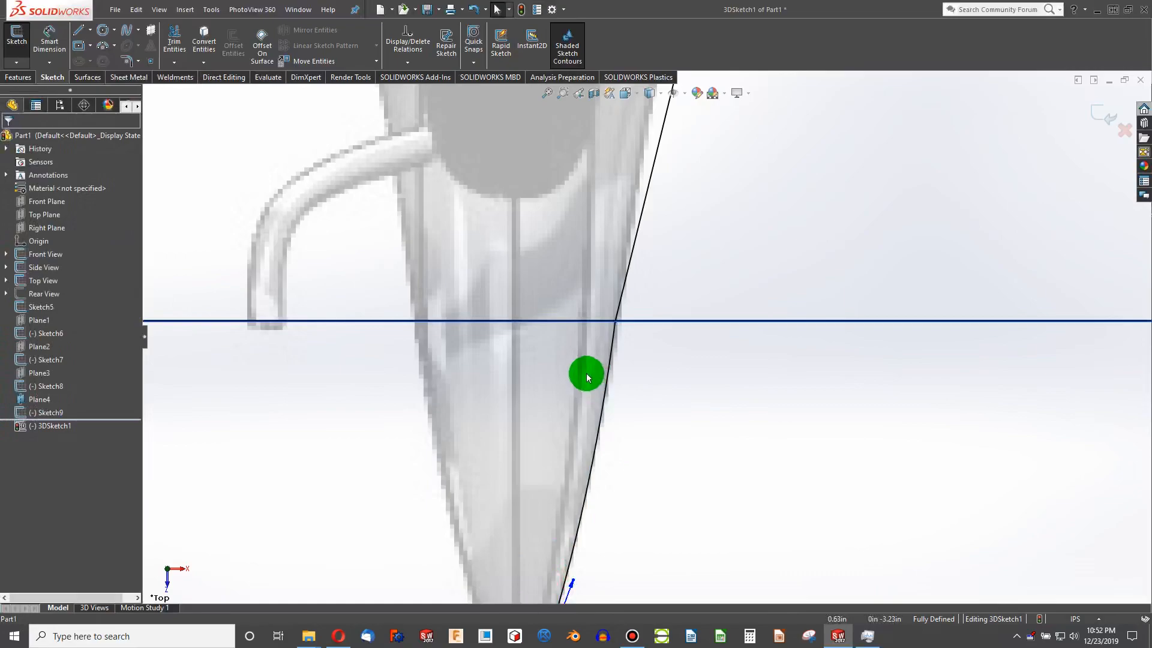
Make the second spline tangent to the fixed nose spline where they meet at the nose circle
{"action": "scroll", "coordinate": [611, 347], "scroll_direction": "up", "scroll_amount": 3}
{"action": "scroll", "coordinate": [616, 340], "scroll_direction": "down", "scroll_amount": 3}
{"action": "left_click", "coordinate": [648, 272]}
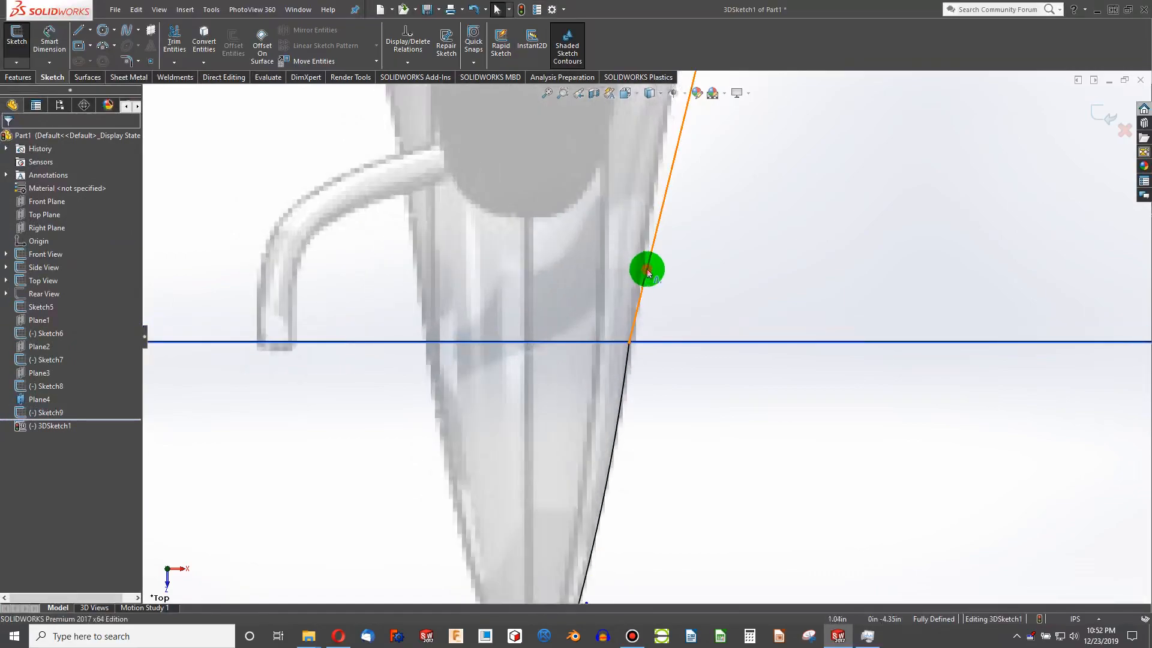
{"action": "left_click", "coordinate": [619, 426], "text": "ctrl"}
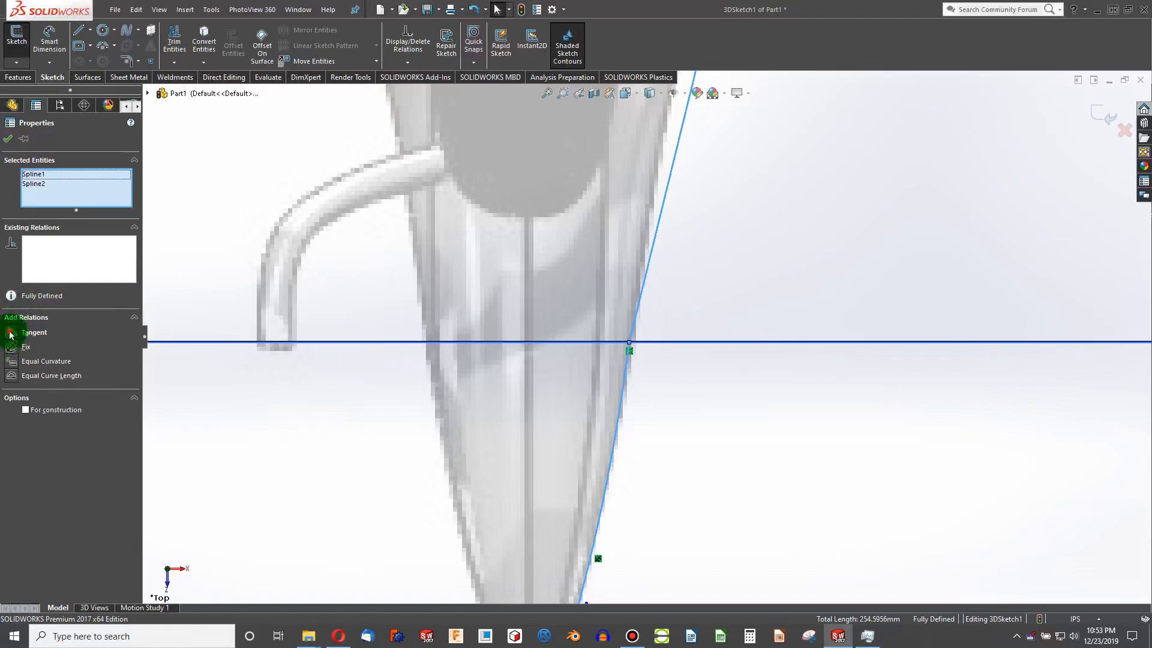
{"action": "left_click", "coordinate": [10, 333]}
{"action": "left_click", "coordinate": [295, 359]}
{"action": "scroll", "coordinate": [690, 478], "scroll_direction": "up", "scroll_amount": 4}
{"action": "scroll", "coordinate": [685, 203], "scroll_direction": "down", "scroll_amount": 2}
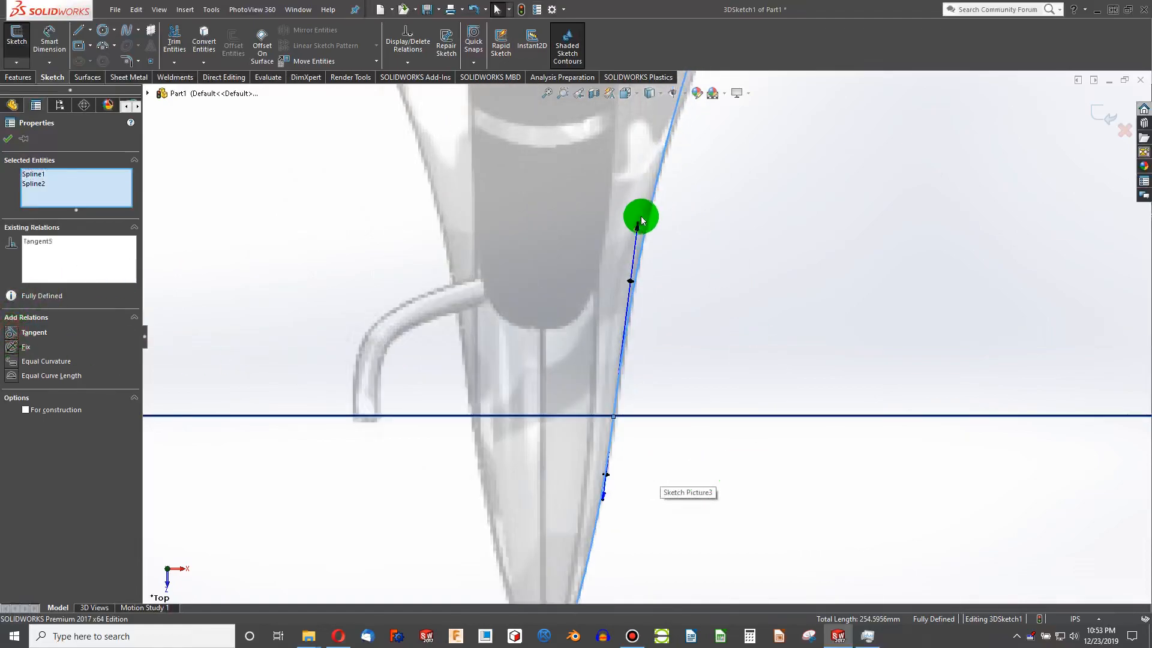
Adjust the tangency handles at both ends of the second spline to match the forward fuselage outline in the top picture
{"action": "left_click_drag", "start_coordinate": [637, 224], "coordinate": [634, 249]}
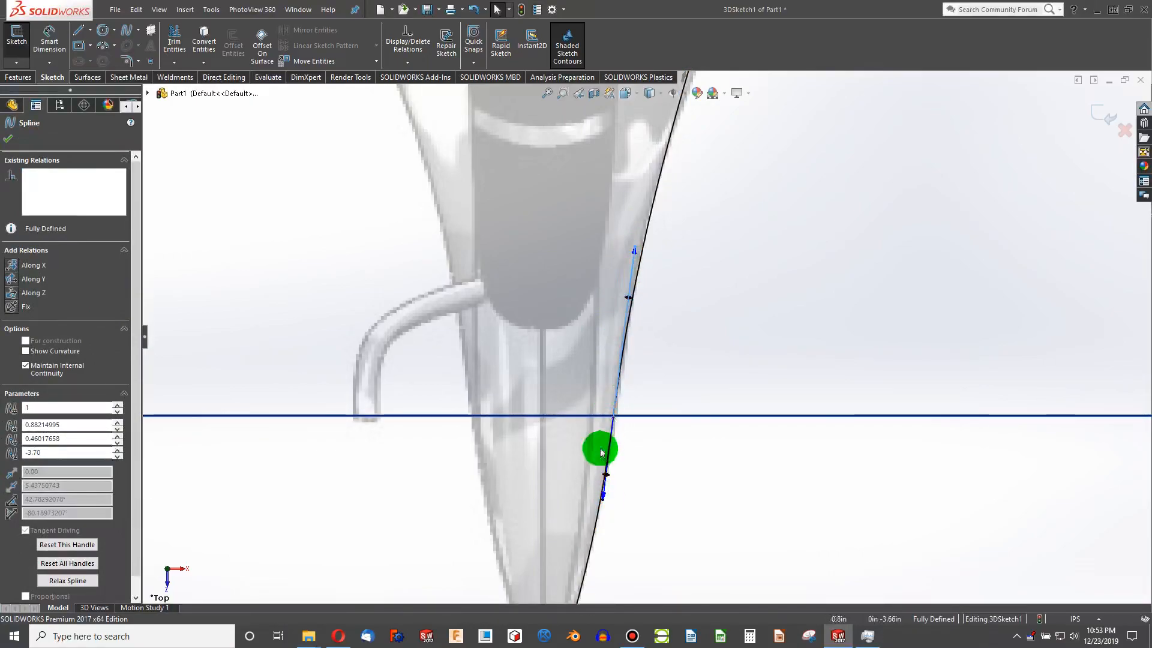
{"action": "scroll", "coordinate": [617, 398], "scroll_direction": "up", "scroll_amount": 2}
{"action": "scroll", "coordinate": [673, 142], "scroll_direction": "down", "scroll_amount": 4}
{"action": "left_click_drag", "start_coordinate": [650, 306], "coordinate": [685, 228]}
{"action": "left_click_drag", "start_coordinate": [603, 493], "coordinate": [614, 404]}
{"action": "scroll", "coordinate": [650, 314], "scroll_direction": "down", "scroll_amount": 3}
{"action": "scroll", "coordinate": [681, 234], "scroll_direction": "up", "scroll_amount": 4}
{"action": "left_click_drag", "start_coordinate": [699, 242], "coordinate": [696, 270]}
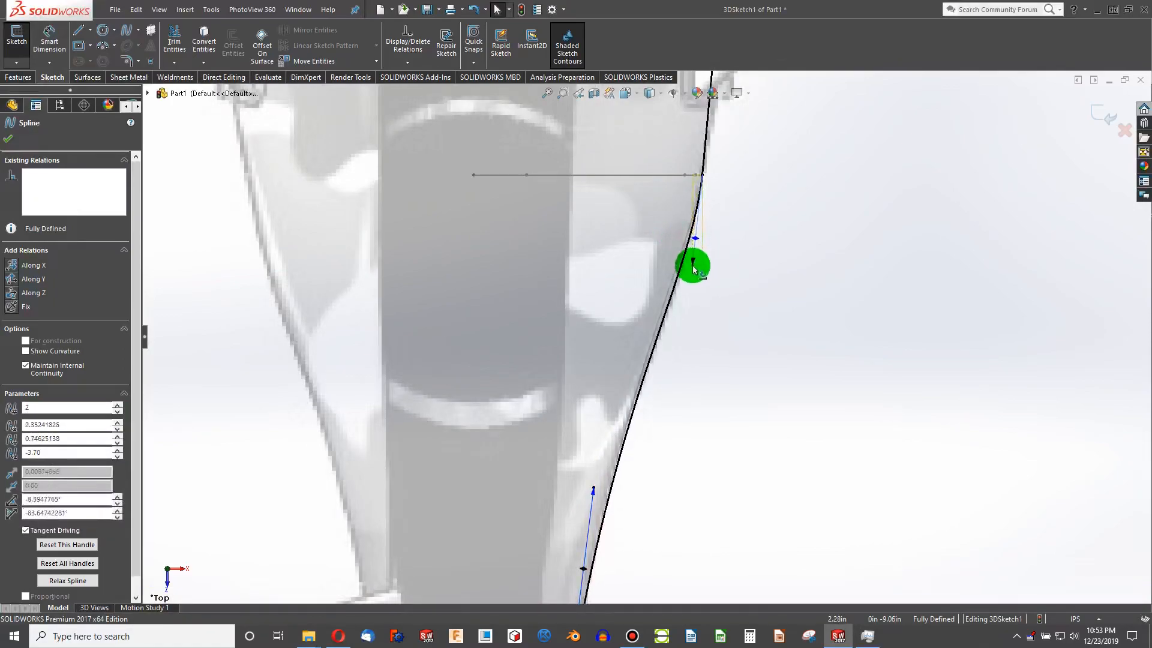
Fix the second spline along the forward fuselage and clear the conflicting tangent relation at the nose circle
{"action": "scroll", "coordinate": [691, 282], "scroll_direction": "down", "scroll_amount": 3}
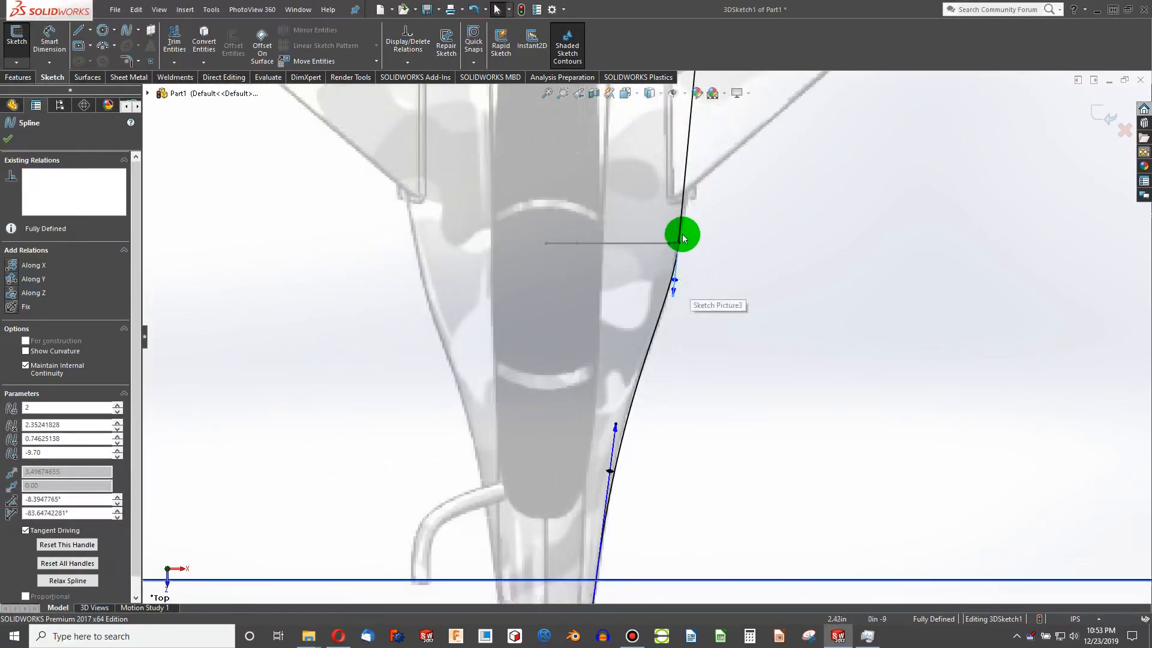
{"action": "scroll", "coordinate": [682, 236], "scroll_direction": "up", "scroll_amount": 5}
{"action": "left_click", "coordinate": [632, 405]}
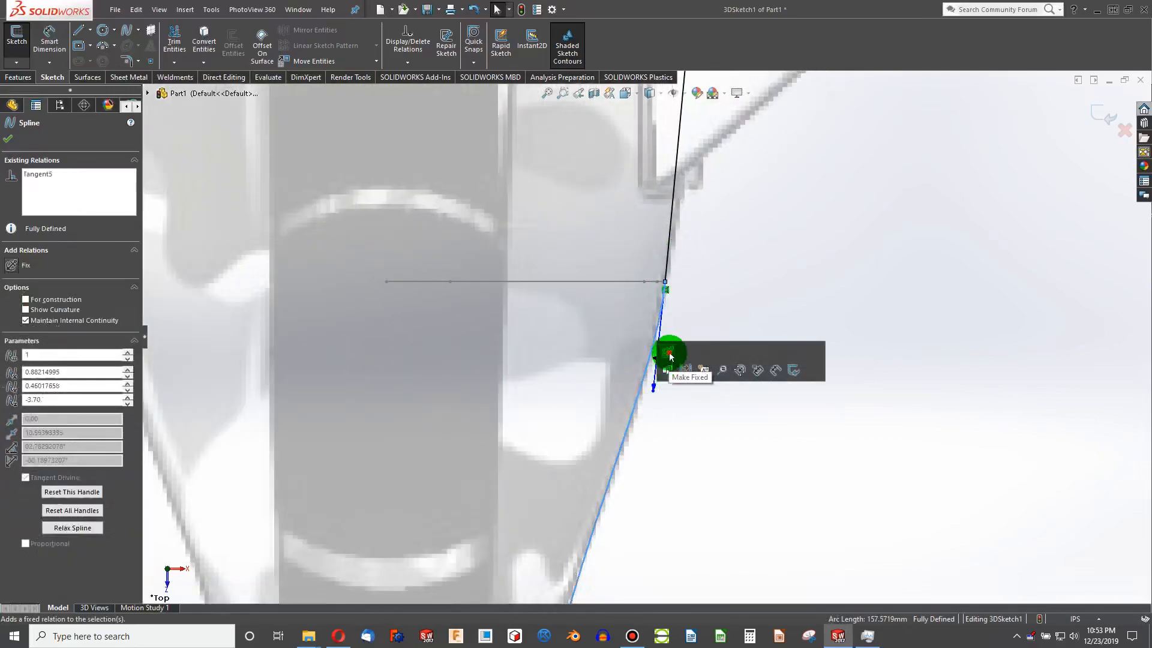
{"action": "left_click", "coordinate": [666, 359]}
{"action": "scroll", "coordinate": [653, 348], "scroll_direction": "down", "scroll_amount": 3}
{"action": "scroll", "coordinate": [638, 481], "scroll_direction": "down", "scroll_amount": 4}
{"action": "scroll", "coordinate": [636, 487], "scroll_direction": "up", "scroll_amount": 5}
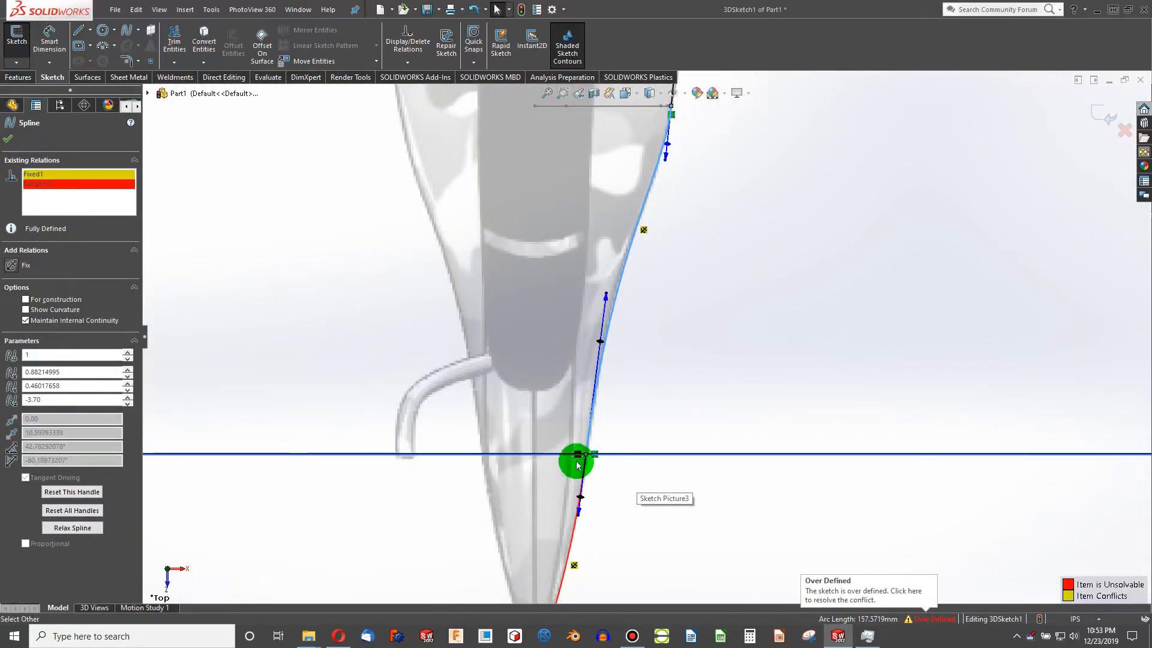
{"action": "key", "text": "Escape"}
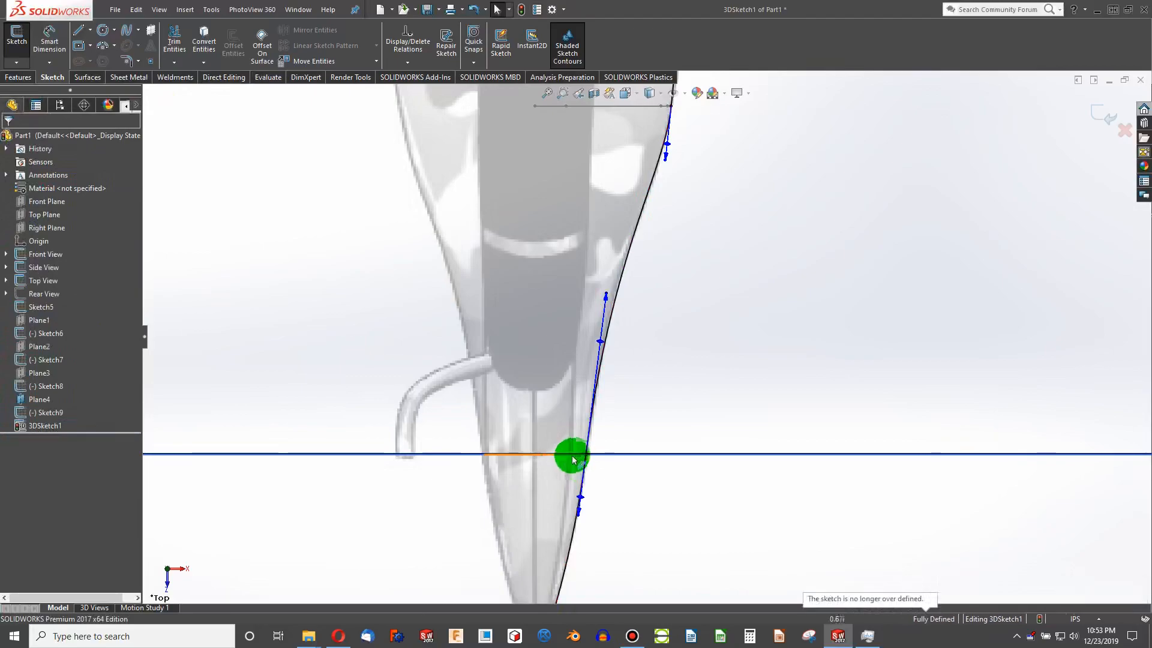
Make the third spline tangent to the second spline where they meet at the cockpit section
{"action": "scroll", "coordinate": [516, 456], "scroll_direction": "down", "scroll_amount": 4}
{"action": "scroll", "coordinate": [614, 151], "scroll_direction": "down", "scroll_amount": 2}
{"action": "scroll", "coordinate": [683, 241], "scroll_direction": "up", "scroll_amount": 5}
{"action": "scroll", "coordinate": [682, 241], "scroll_direction": "up", "scroll_amount": 3}
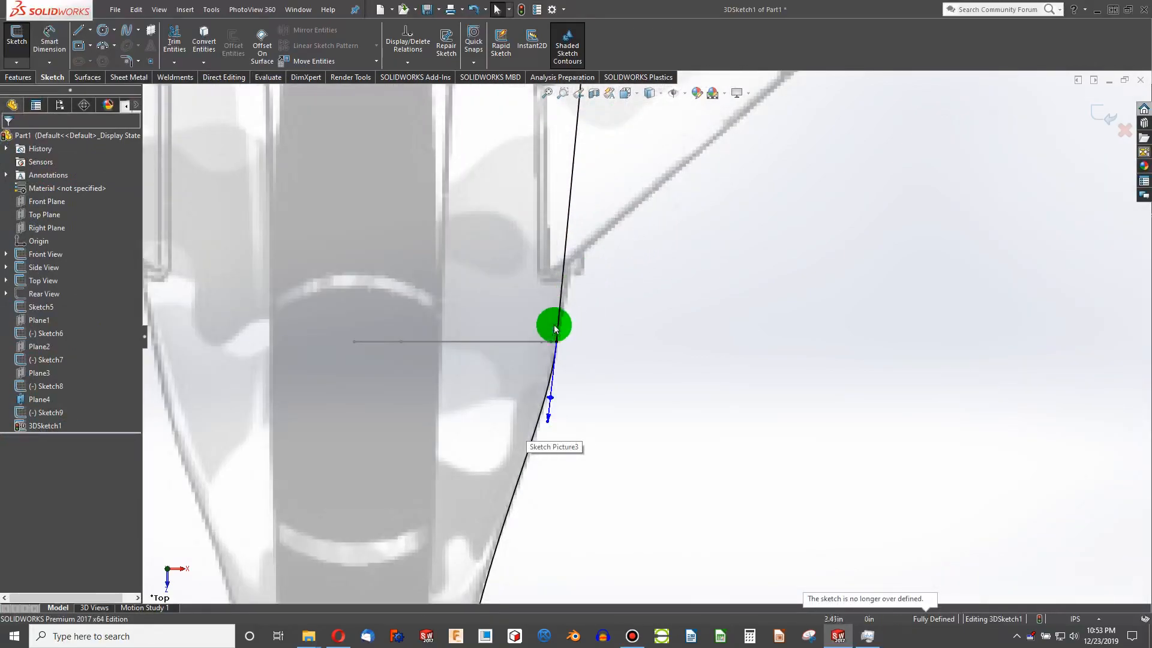
{"action": "left_click", "coordinate": [550, 345]}
{"action": "left_click", "coordinate": [531, 421], "text": "ctrl"}
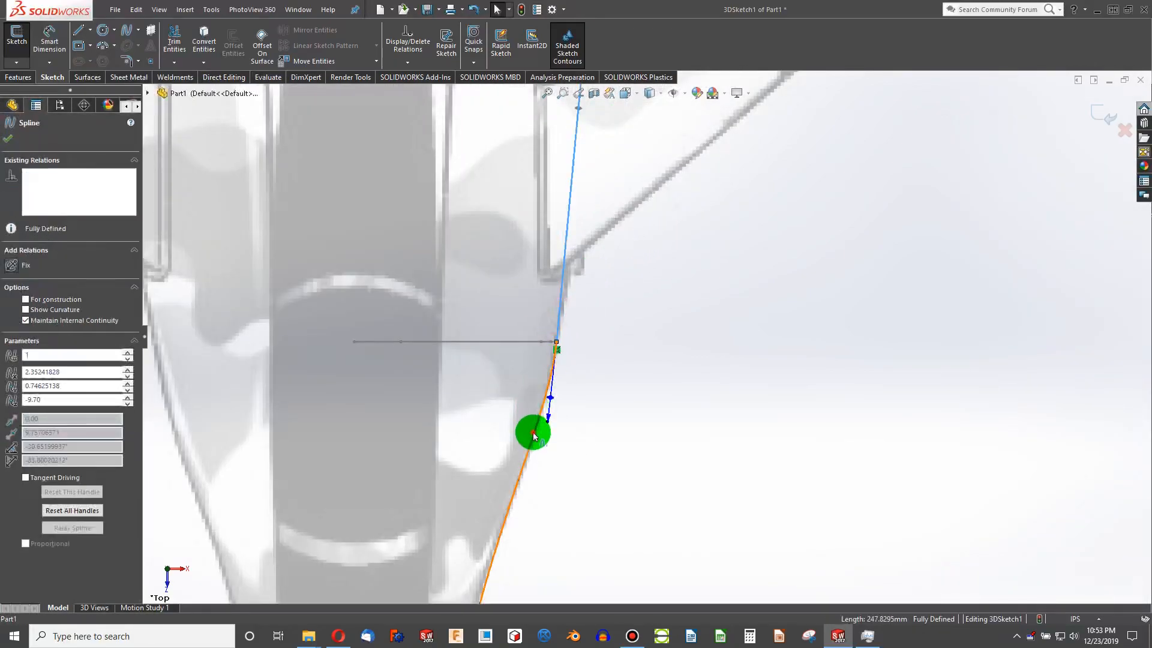
{"action": "left_click", "coordinate": [57, 361]}
{"action": "left_click", "coordinate": [10, 336]}
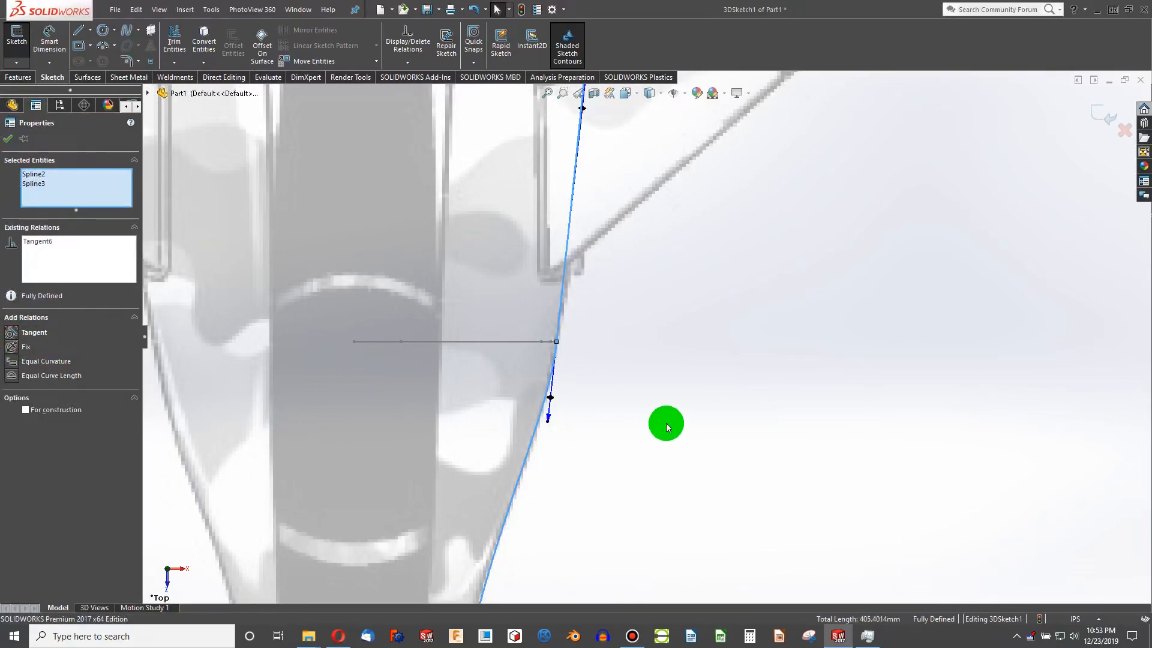
{"action": "left_click", "coordinate": [666, 424]}
Shorten the third spline's handle at the cockpit section and bend its rear handle outward to follow the mid-fuselage outline
{"action": "scroll", "coordinate": [644, 400], "scroll_direction": "down", "scroll_amount": 4}
{"action": "scroll", "coordinate": [597, 242], "scroll_direction": "up", "scroll_amount": 2}
{"action": "scroll", "coordinate": [635, 313], "scroll_direction": "down", "scroll_amount": 2}
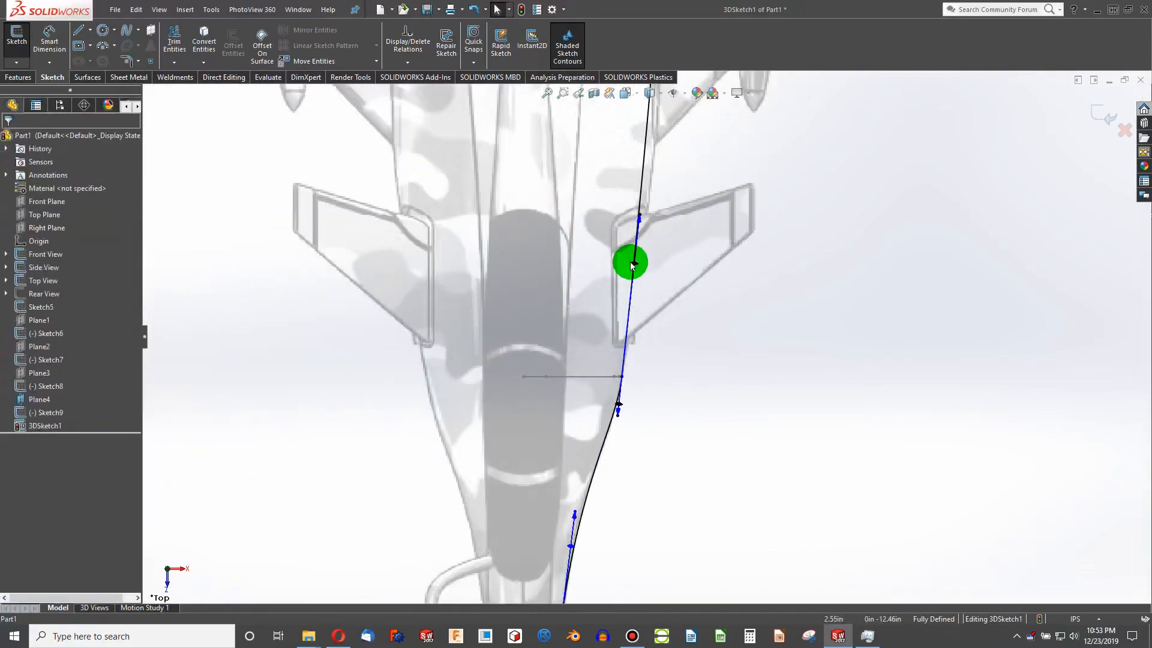
{"action": "scroll", "coordinate": [635, 262], "scroll_direction": "up", "scroll_amount": 1}
{"action": "left_click_drag", "start_coordinate": [644, 210], "coordinate": [635, 384]}
{"action": "scroll", "coordinate": [638, 270], "scroll_direction": "down", "scroll_amount": 2}
{"action": "scroll", "coordinate": [684, 278], "scroll_direction": "up", "scroll_amount": 3}
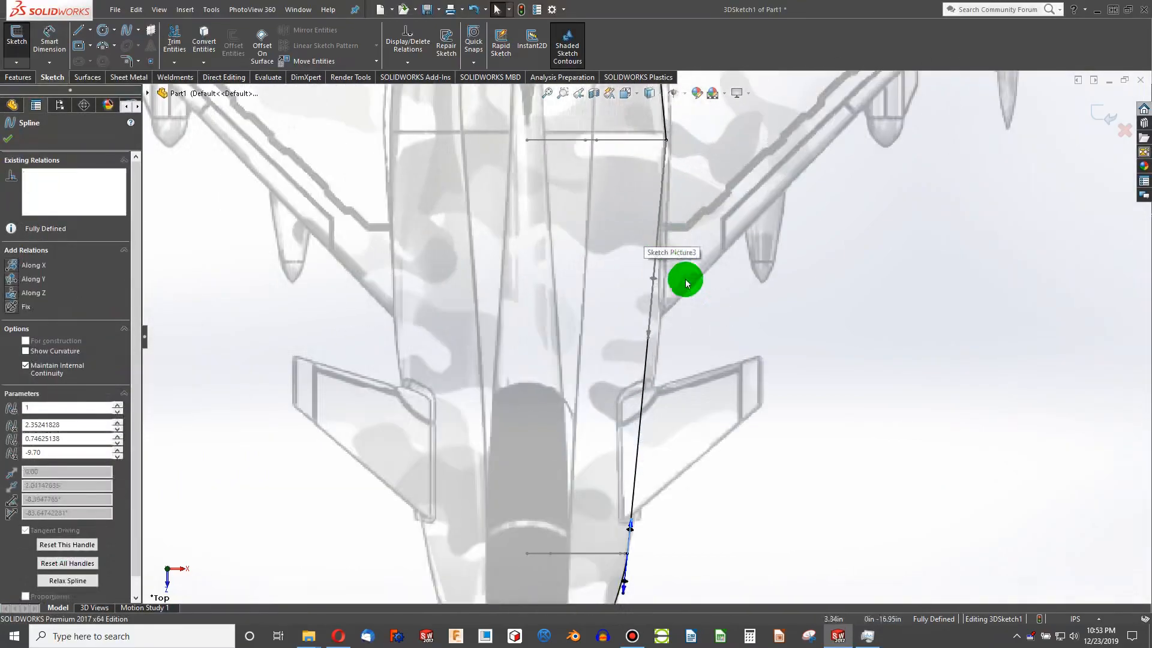
{"action": "left_click_drag", "start_coordinate": [647, 343], "coordinate": [670, 348]}
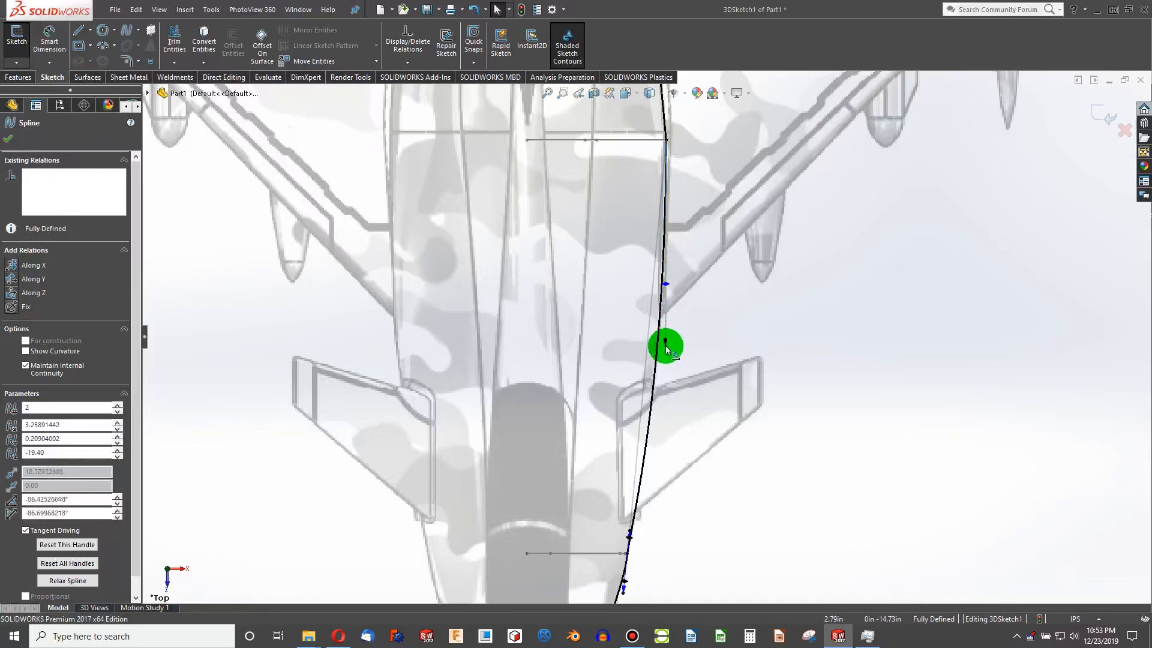
{"action": "left_click_drag", "start_coordinate": [664, 348], "coordinate": [665, 343]}
{"action": "scroll", "coordinate": [667, 399], "scroll_direction": "up", "scroll_amount": 3}
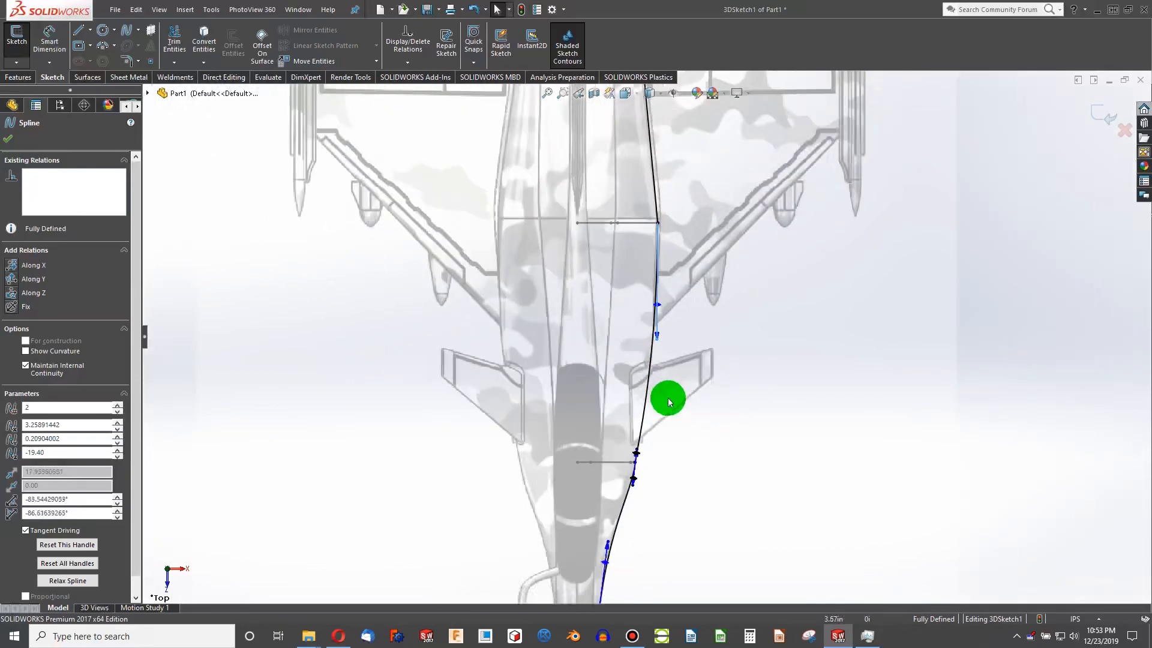
{"action": "scroll", "coordinate": [643, 473], "scroll_direction": "down", "scroll_amount": 2}
{"action": "scroll", "coordinate": [650, 281], "scroll_direction": "up", "scroll_amount": 2}
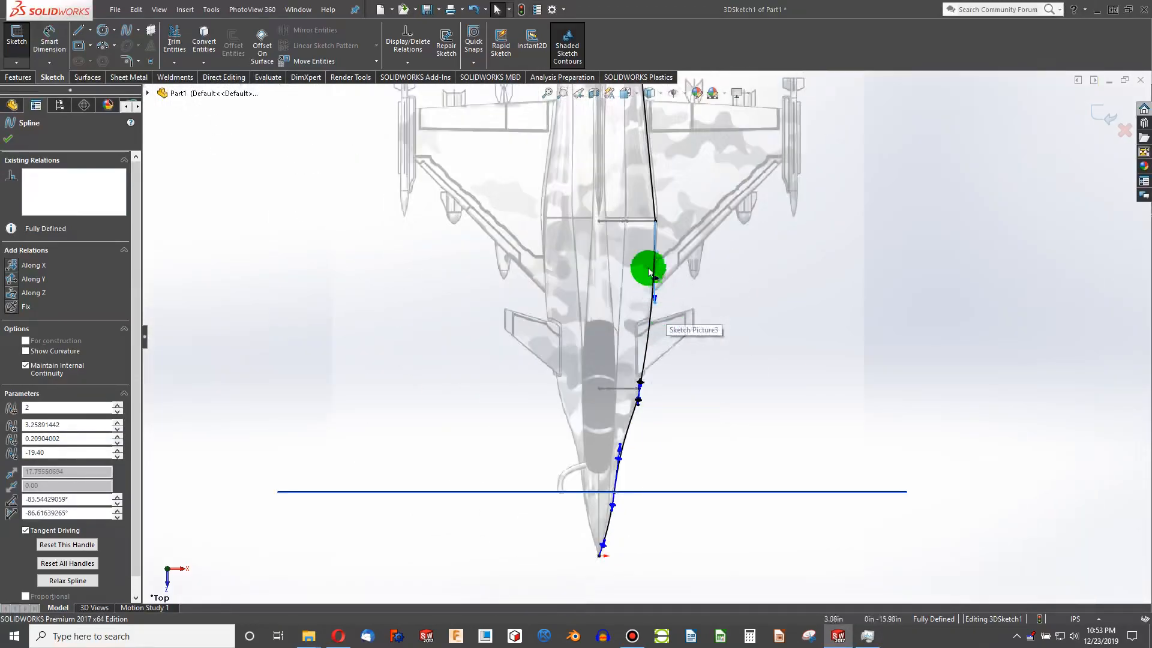
Add a Fix relation to the third spline and delete the conflicting tangent relation at the cockpit section
{"action": "scroll", "coordinate": [678, 246], "scroll_direction": "down", "scroll_amount": 4}
{"action": "scroll", "coordinate": [674, 311], "scroll_direction": "up", "scroll_amount": 3}
{"action": "scroll", "coordinate": [642, 456], "scroll_direction": "down", "scroll_amount": 3}
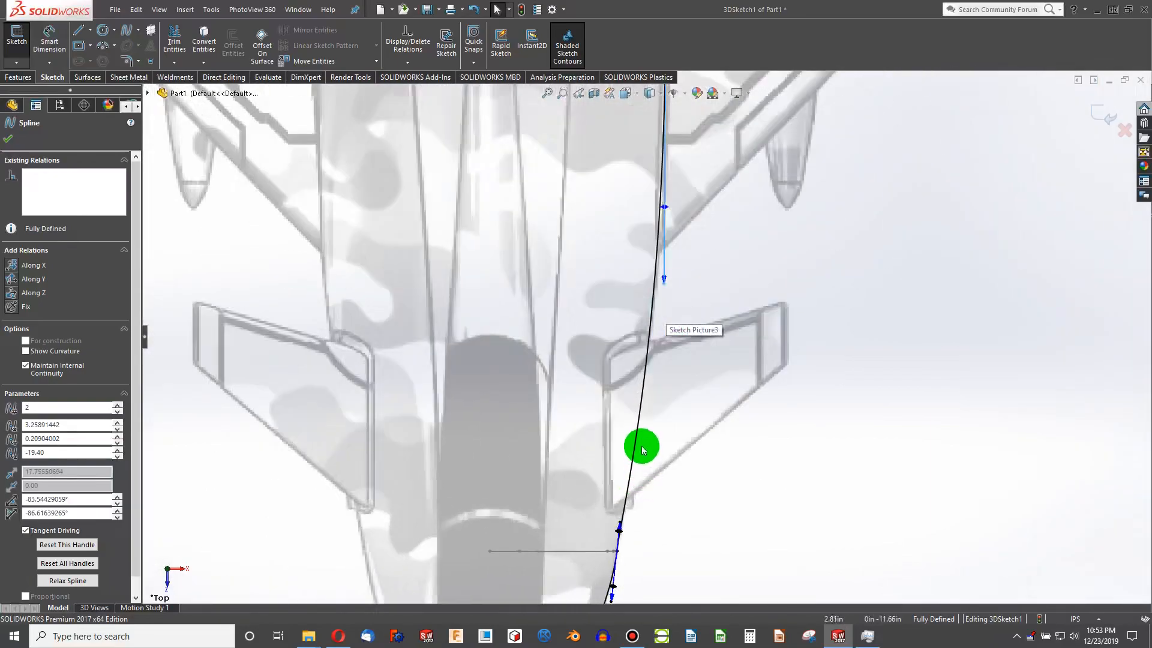
{"action": "left_click", "coordinate": [640, 444]}
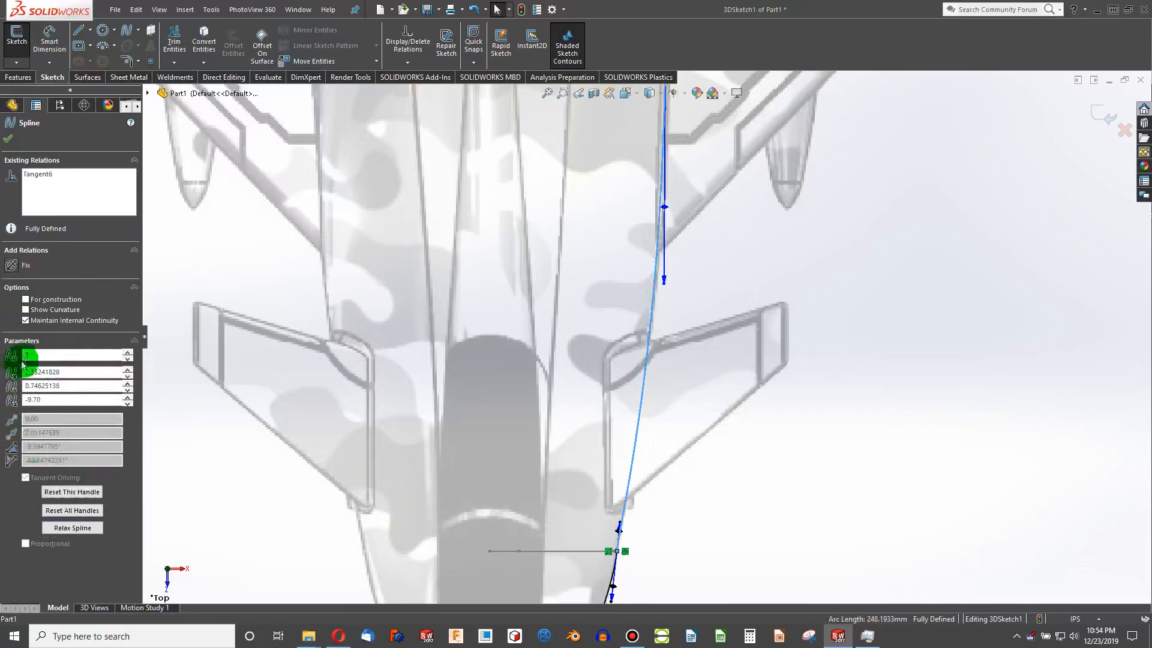
{"action": "left_click", "coordinate": [11, 265]}
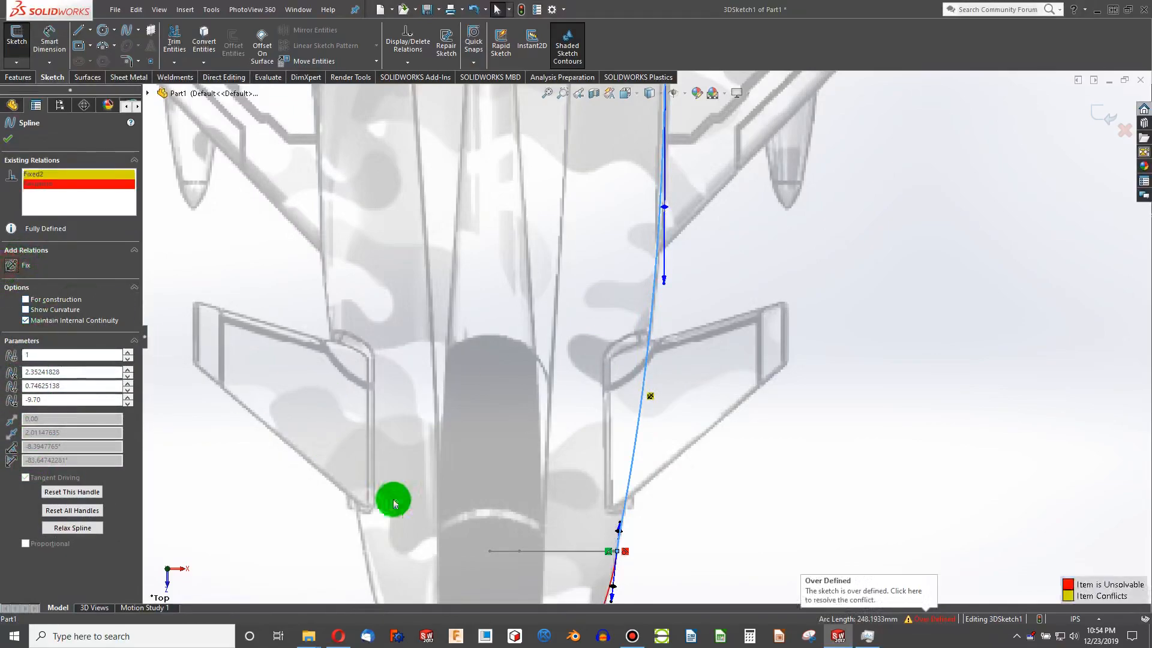
{"action": "left_click", "coordinate": [623, 553]}
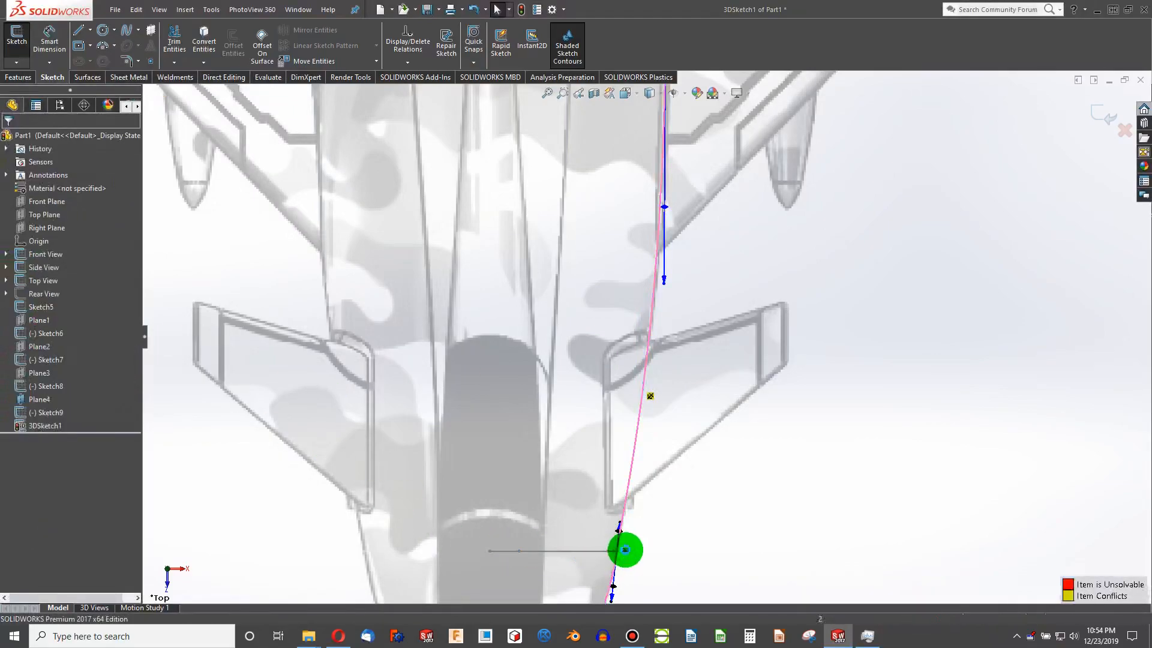
{"action": "key", "text": "Delete"}
Make the fourth spline tangent to the third spline where they meet at the wing section
{"action": "scroll", "coordinate": [629, 560], "scroll_direction": "up", "scroll_amount": 4}
{"action": "scroll", "coordinate": [653, 171], "scroll_direction": "down", "scroll_amount": 4}
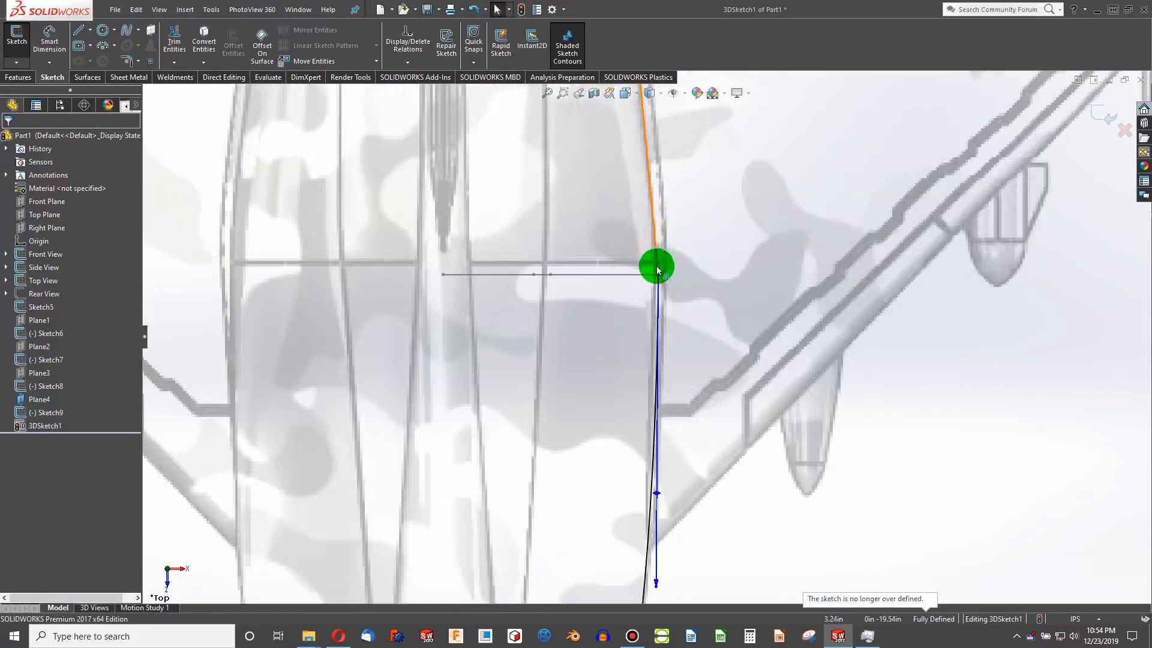
{"action": "left_click", "coordinate": [657, 267]}
{"action": "left_click", "coordinate": [657, 304], "text": "ctrl"}
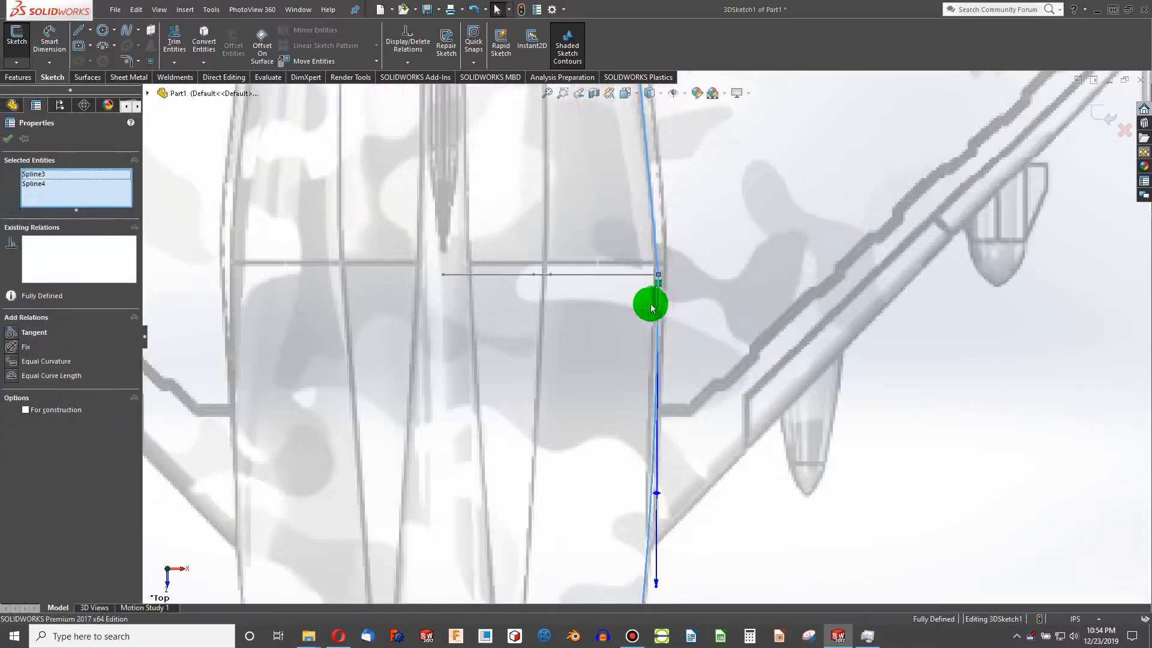
{"action": "left_click", "coordinate": [11, 334]}
Shorten the fourth spline's tangency handle at the wing section
{"action": "scroll", "coordinate": [360, 376], "scroll_direction": "up", "scroll_amount": 5}
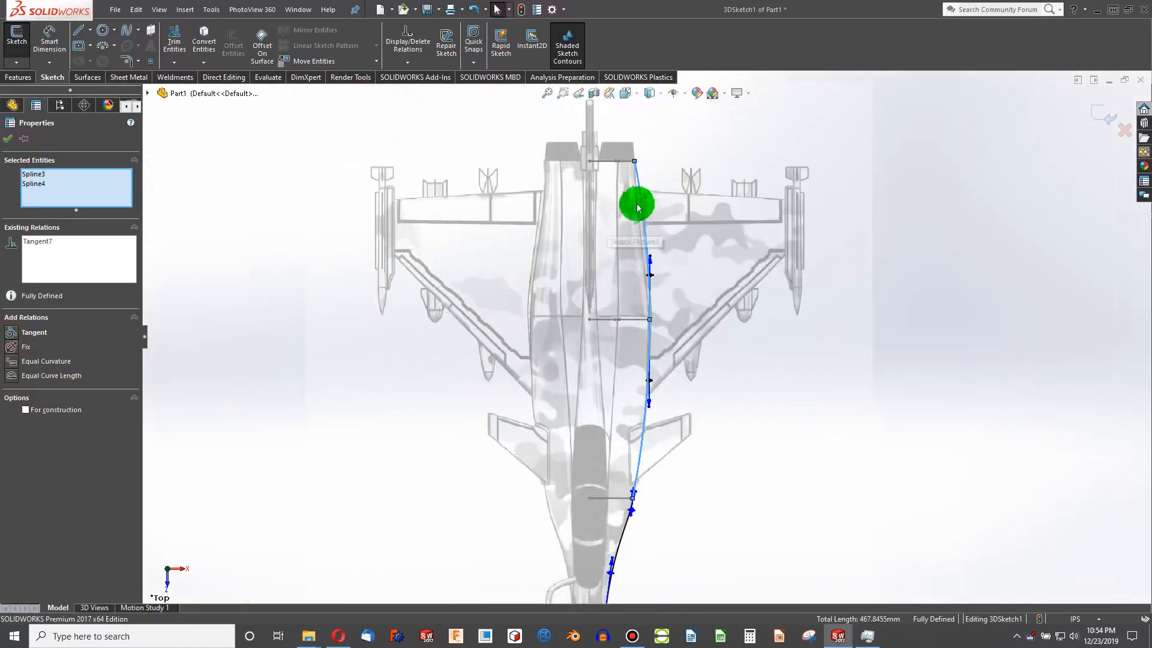
{"action": "scroll", "coordinate": [635, 360], "scroll_direction": "down", "scroll_amount": 6}
{"action": "left_click_drag", "start_coordinate": [650, 346], "coordinate": [658, 466]}
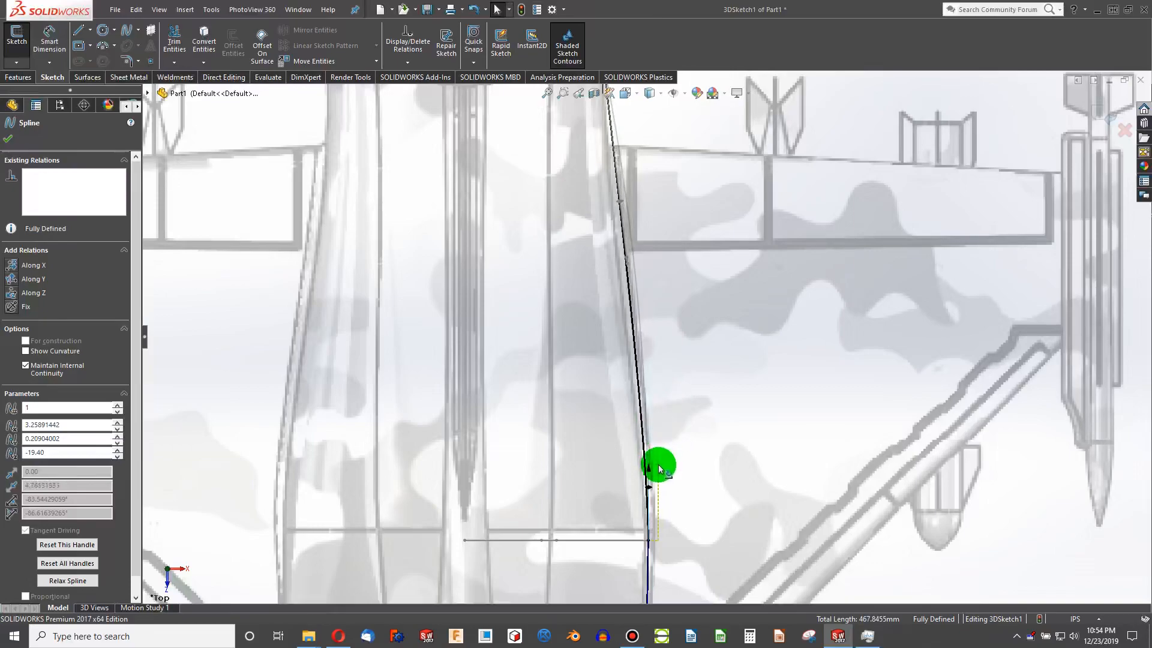
{"action": "scroll", "coordinate": [599, 224], "scroll_direction": "up", "scroll_amount": 3}
{"action": "scroll", "coordinate": [669, 295], "scroll_direction": "down", "scroll_amount": 3}
Pull out the fourth spline's tangency handle at the tail, constrain it Along Z, and shorten it
{"action": "left_click_drag", "start_coordinate": [653, 312], "coordinate": [612, 348]}
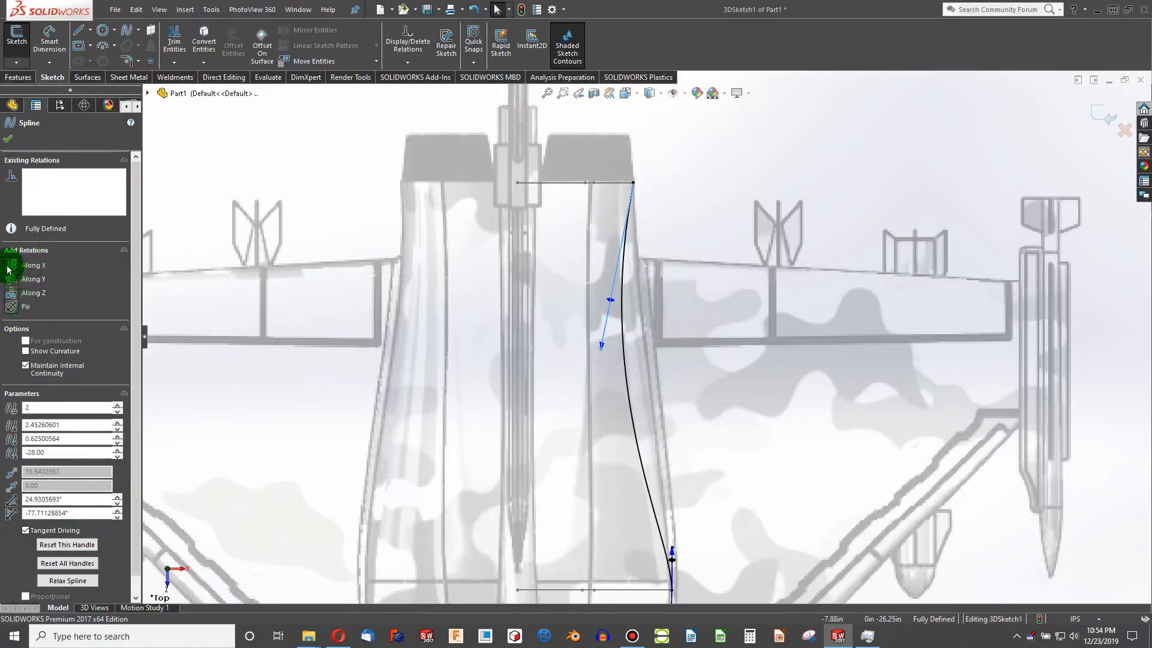
{"action": "left_click", "coordinate": [11, 294]}
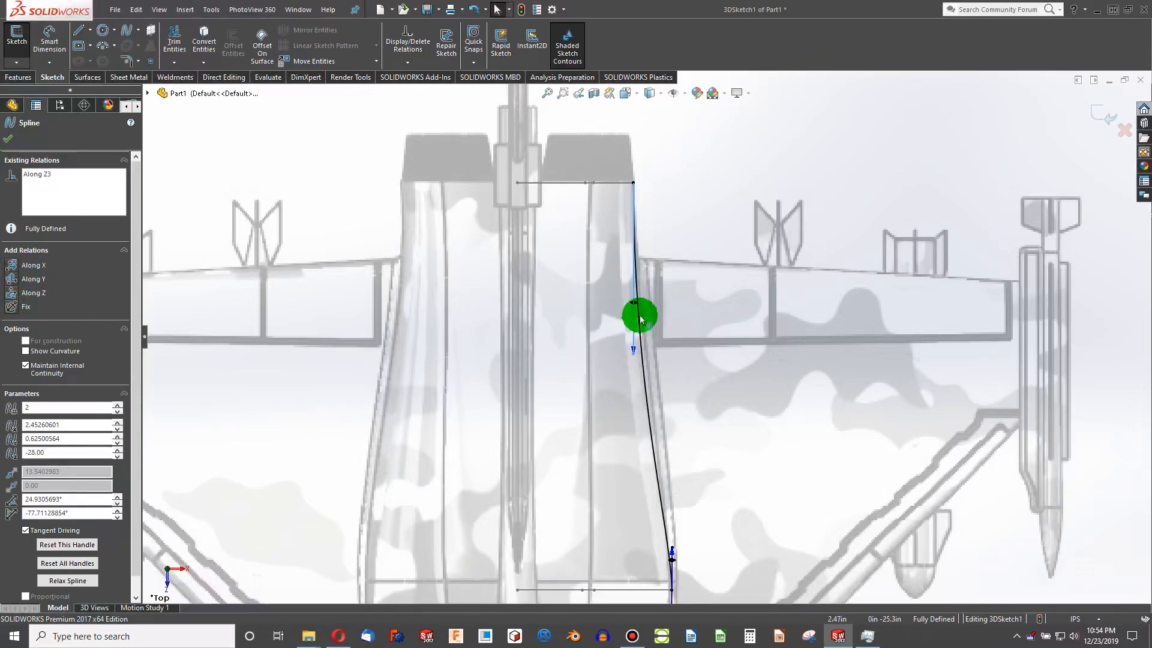
{"action": "left_click_drag", "start_coordinate": [634, 359], "coordinate": [652, 393]}
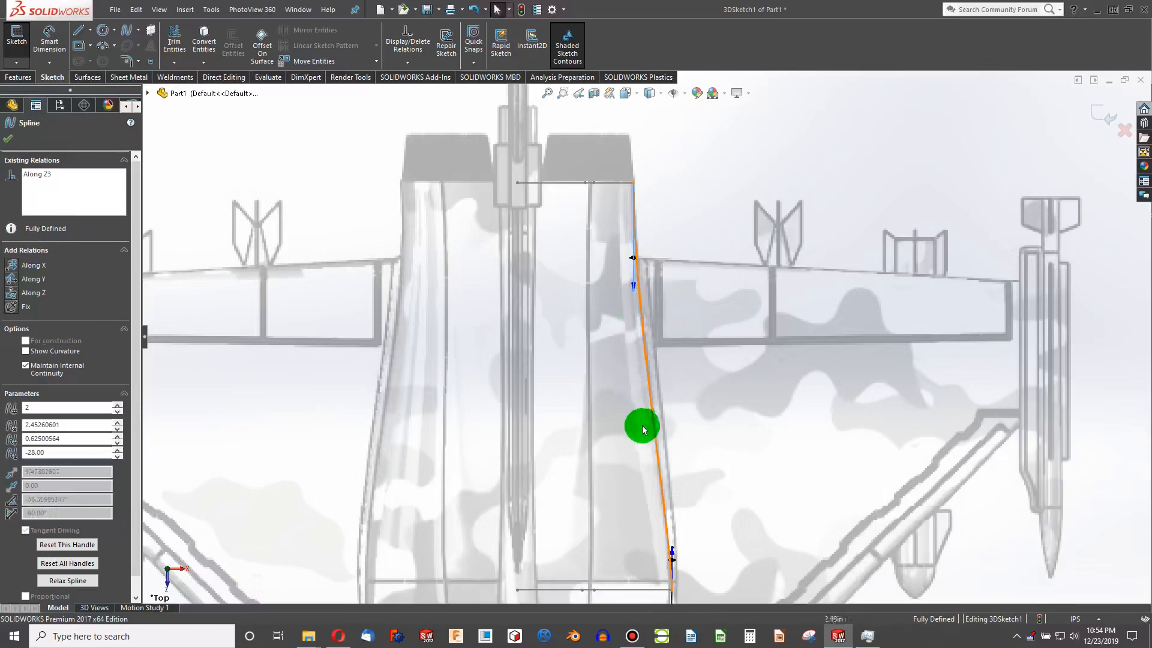
{"action": "scroll", "coordinate": [660, 465], "scroll_direction": "up", "scroll_amount": 5}
{"action": "scroll", "coordinate": [661, 465], "scroll_direction": "down", "scroll_amount": 5}
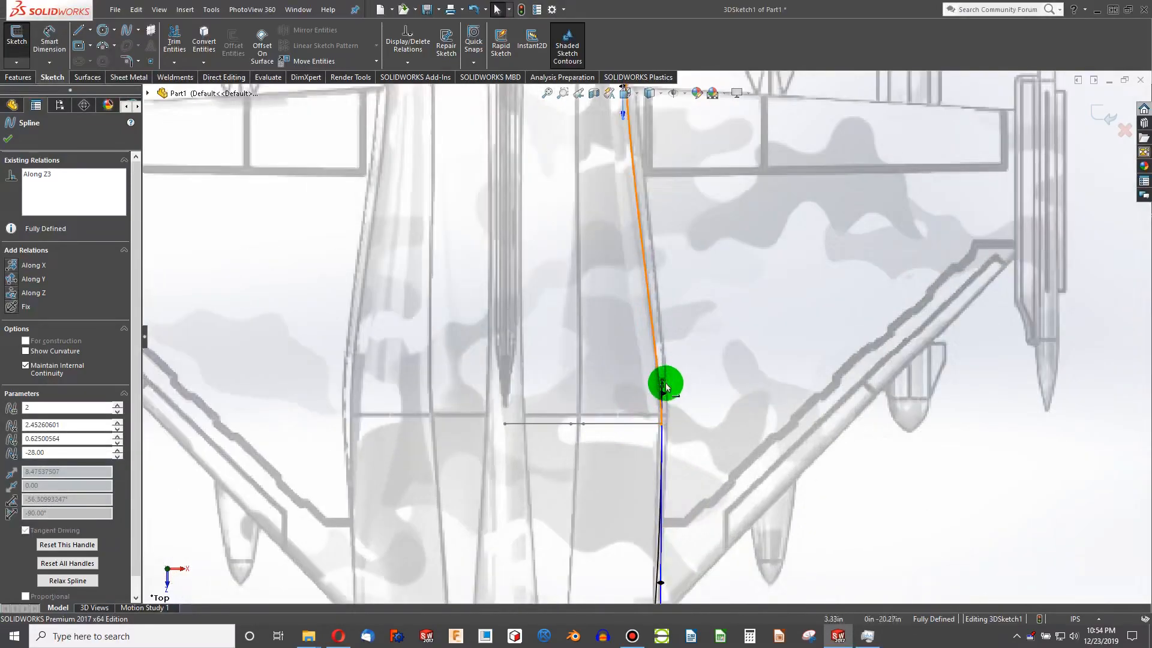
Lengthen the fourth spline's handle at the wing section to follow the rear fuselage outline
{"action": "left_click_drag", "start_coordinate": [664, 387], "coordinate": [673, 345]}
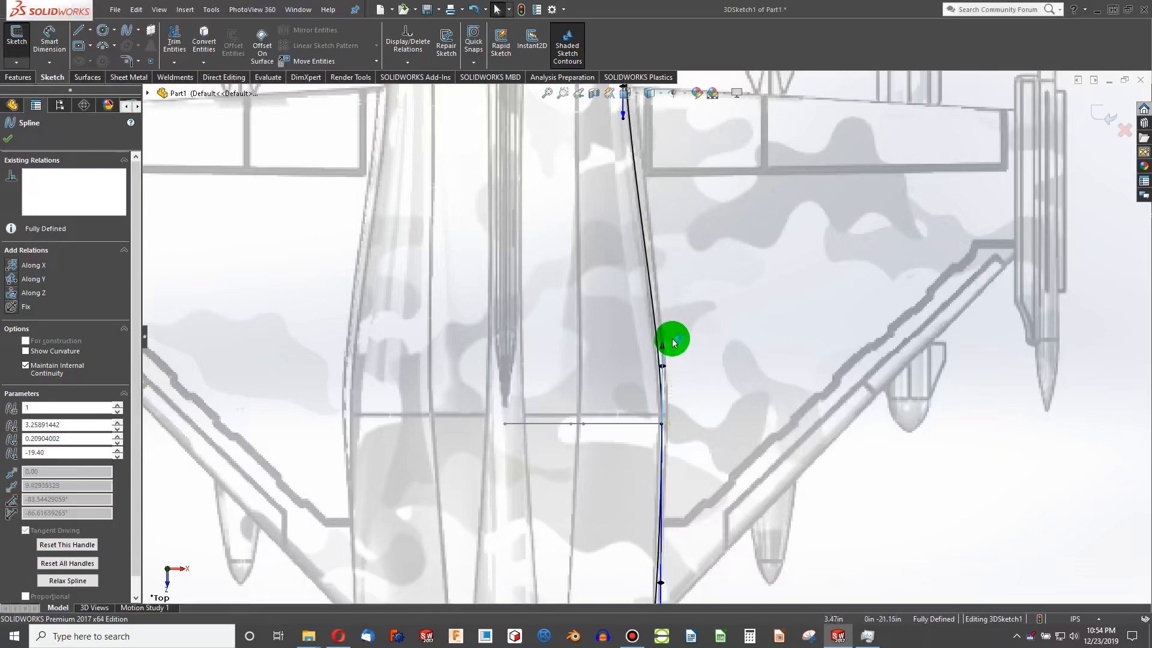
{"action": "scroll", "coordinate": [666, 336], "scroll_direction": "up", "scroll_amount": 8}
{"action": "scroll", "coordinate": [624, 483], "scroll_direction": "down", "scroll_amount": 3}
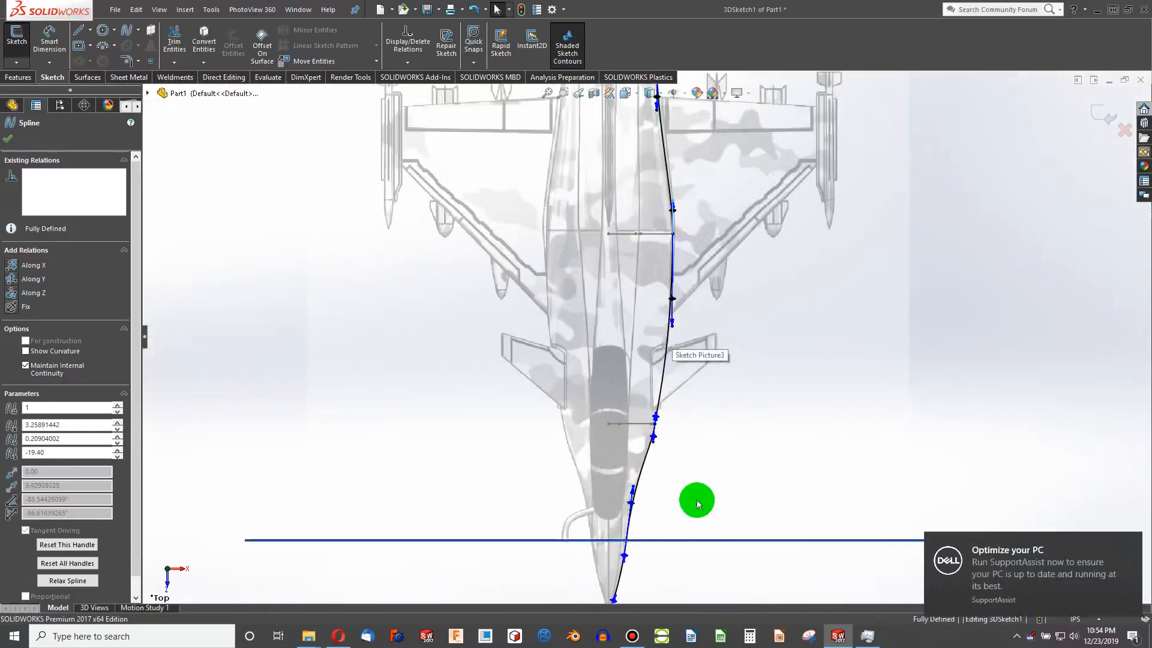
Dismiss the SupportAssist notification and finish the 3D sketch of the side guide splines
{"action": "left_click", "coordinate": [1127, 544]}
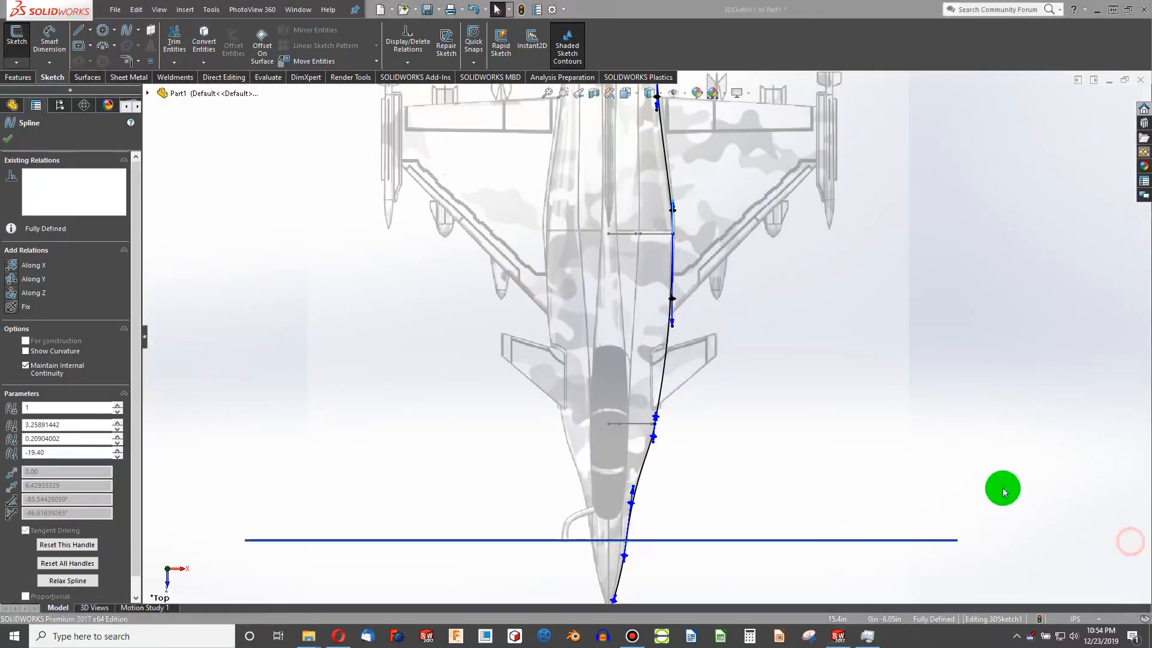
{"action": "scroll", "coordinate": [671, 358], "scroll_direction": "up", "scroll_amount": 3}
{"action": "scroll", "coordinate": [638, 398], "scroll_direction": "down", "scroll_amount": 5}
{"action": "mouse_move", "coordinate": [637, 398]}
{"action": "middle_mouse_down"}
{"action": "mouse_move", "coordinate": [673, 241]}
{"action": "mouse_move", "coordinate": [614, 204]}
{"action": "mouse_move", "coordinate": [707, 330]}
{"action": "mouse_move", "coordinate": [657, 408]}
{"action": "middle_mouse_up"}
{"action": "scroll", "coordinate": [658, 409], "scroll_direction": "down", "scroll_amount": 2}
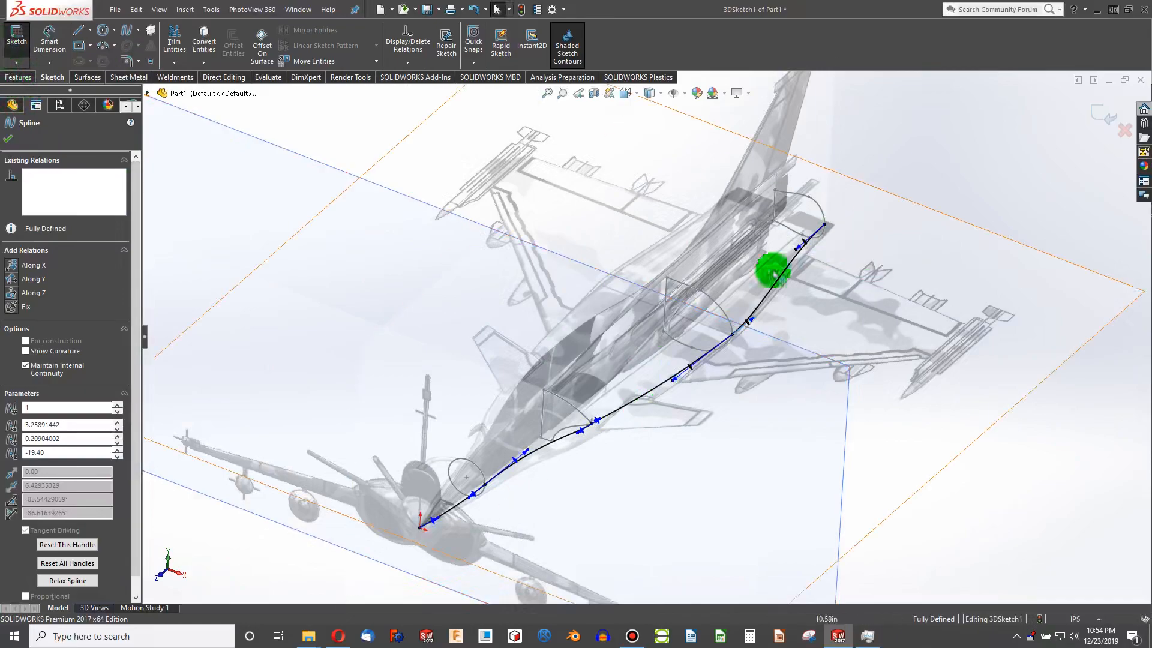
{"action": "left_click", "coordinate": [519, 9]}
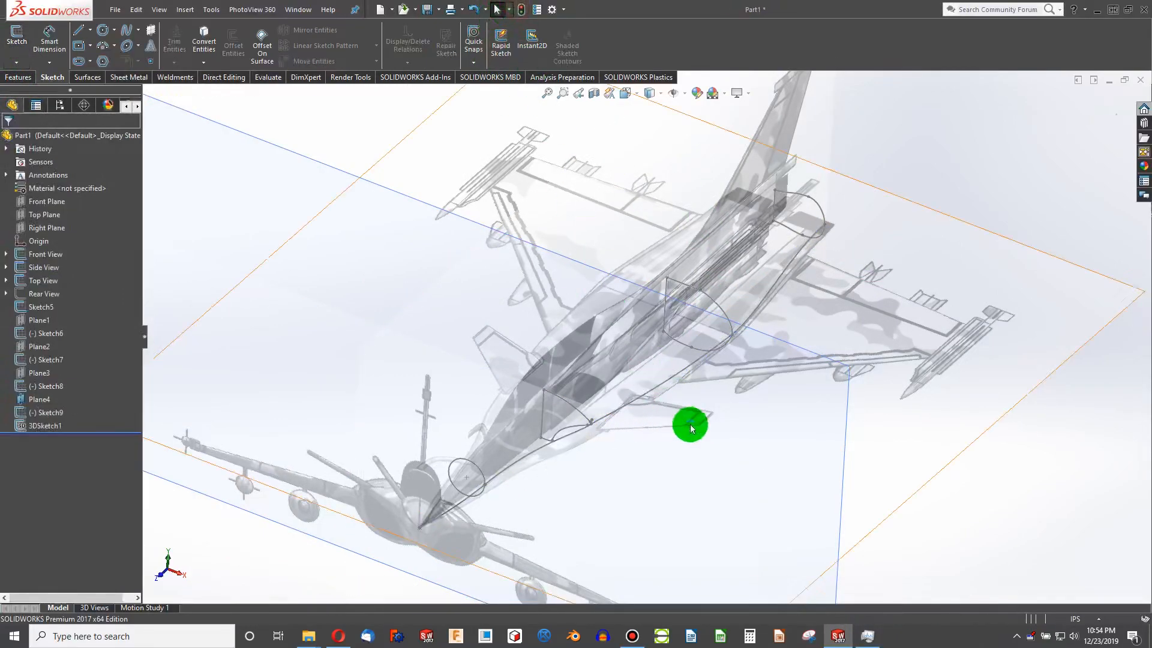
Hide Plane4 at the rear section
{"action": "scroll", "coordinate": [688, 424], "scroll_direction": "up", "scroll_amount": 3}
{"action": "right_click", "coordinate": [418, 227]}
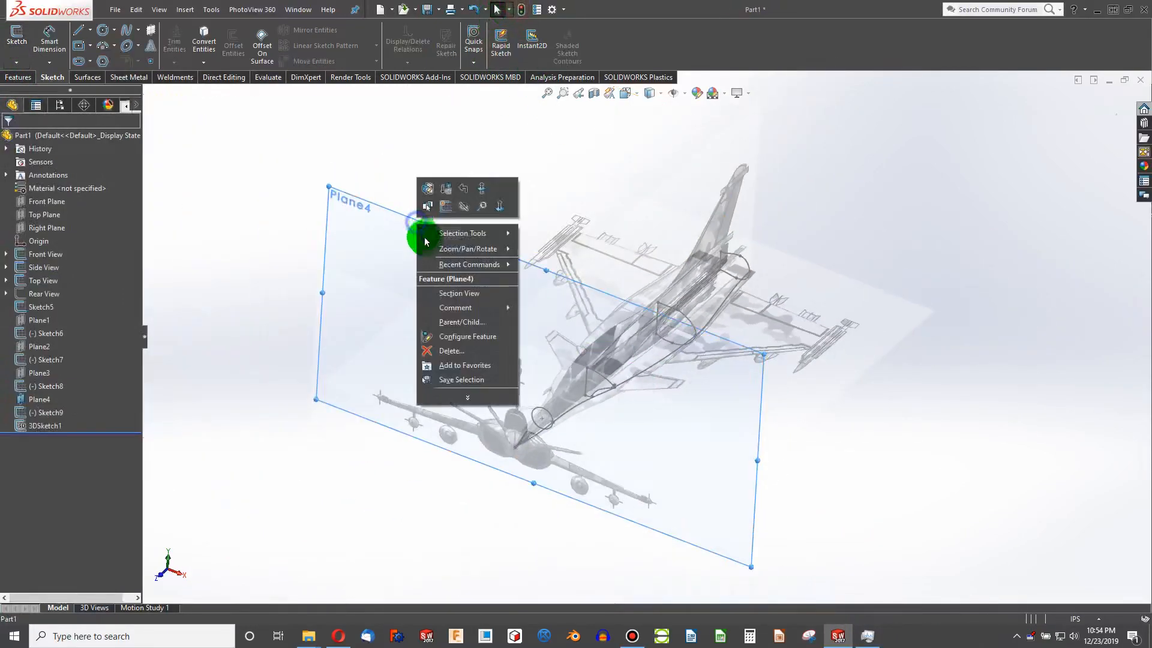
{"action": "left_click", "coordinate": [466, 206]}
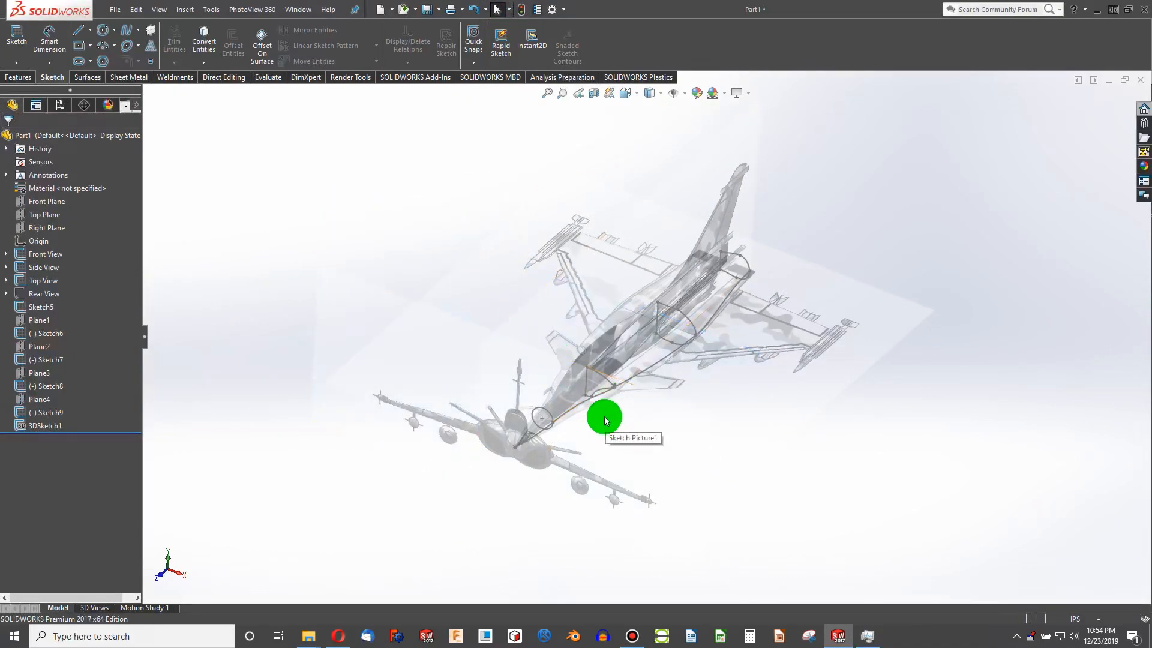
Start a new sketch on the Right Plane for the upper fuselage profile over the side-view picture
{"action": "key", "text": "ctrl+5"}
{"action": "key", "text": "ctrl+6"}
{"action": "key", "text": "ctrl+7"}
{"action": "key", "text": "ctrl+1"}
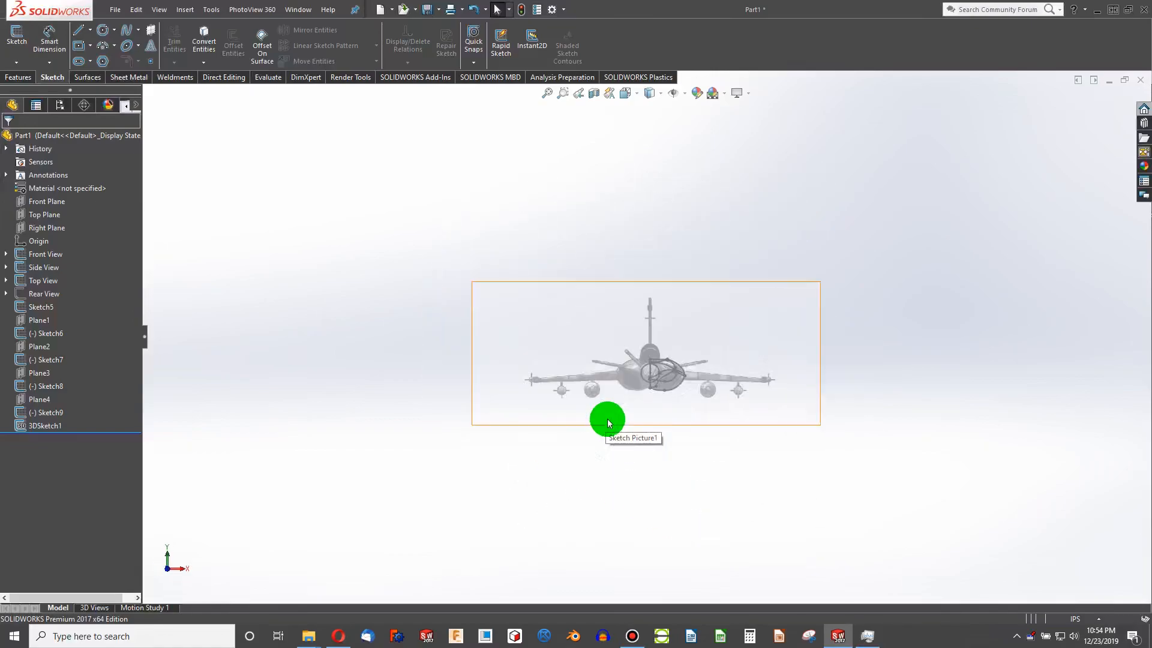
{"action": "key", "text": "ctrl+4"}
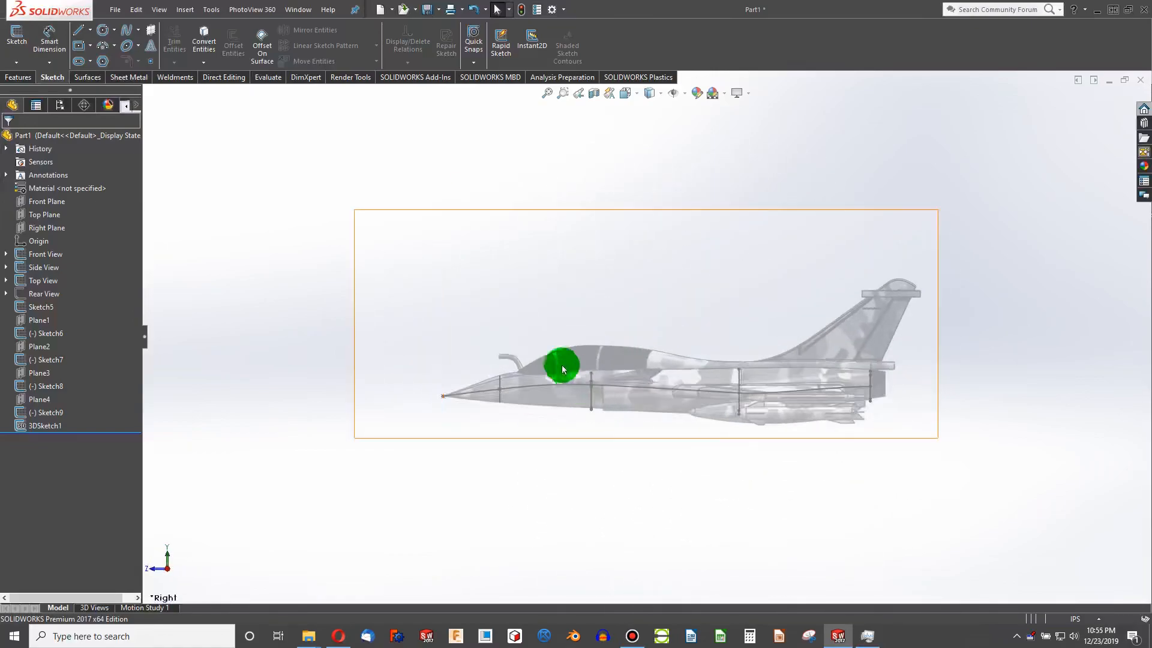
{"action": "scroll", "coordinate": [536, 442], "scroll_direction": "down", "scroll_amount": 5}
{"action": "scroll", "coordinate": [429, 460], "scroll_direction": "down", "scroll_amount": 4}
{"action": "left_click", "coordinate": [54, 221]}
{"action": "left_click", "coordinate": [53, 227]}
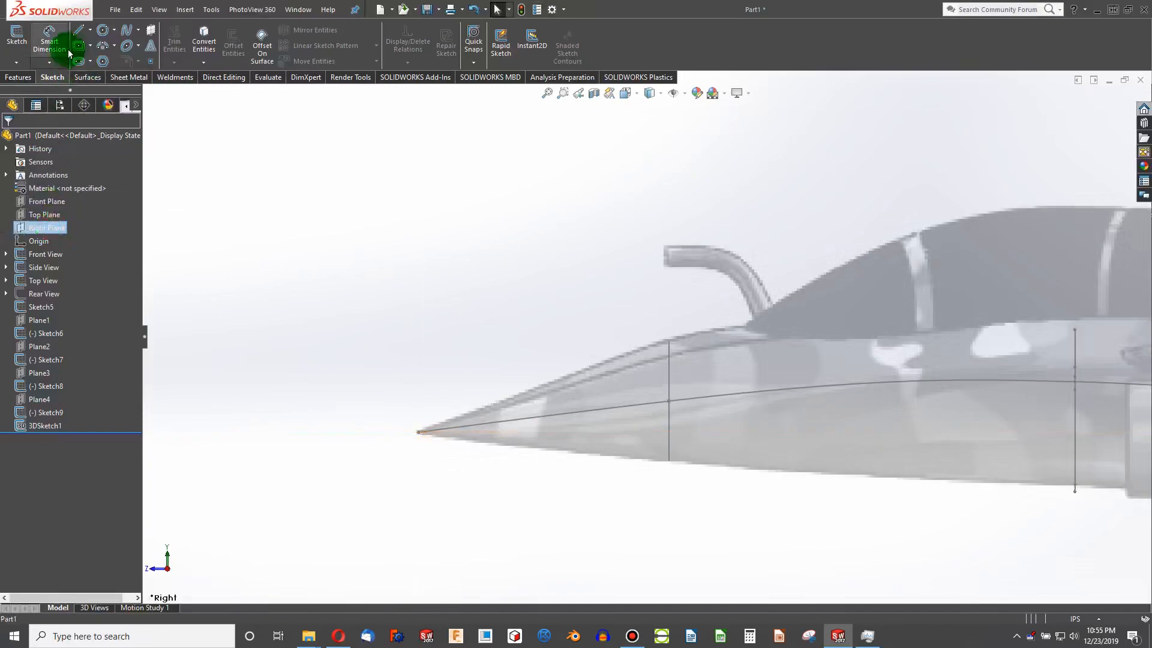
{"action": "left_click", "coordinate": [127, 31]}
{"action": "left_click", "coordinate": [470, 372]}
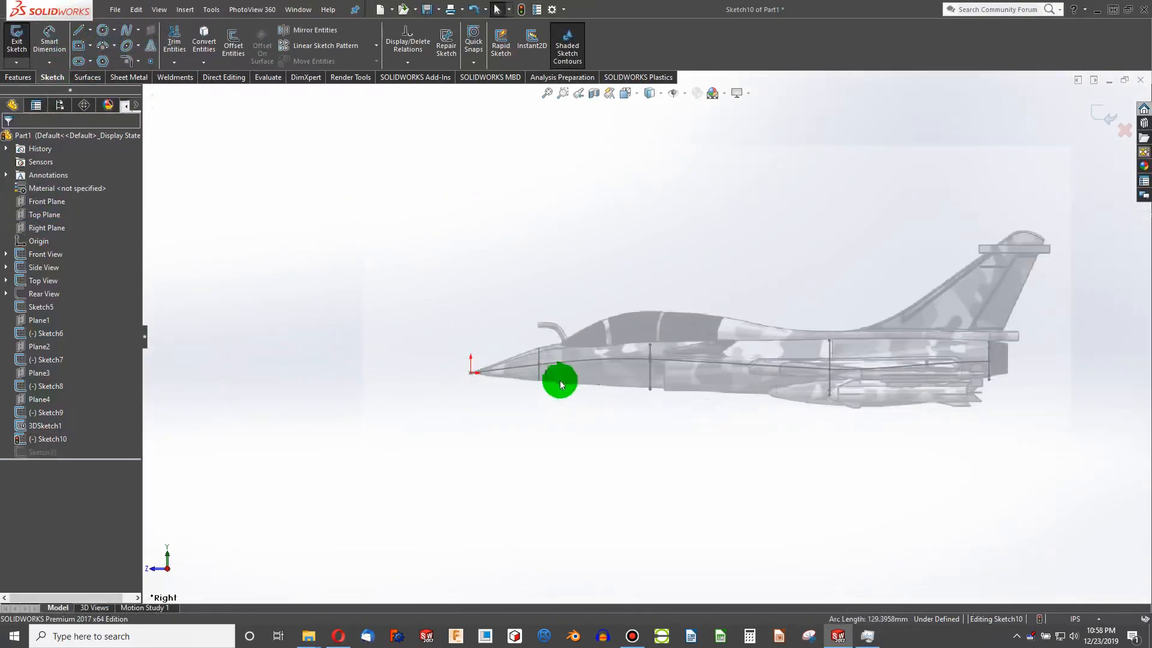
Sketch a two-point spline from the origin at the nose tip to near the top of the nose section circle
{"action": "scroll", "coordinate": [523, 368], "scroll_direction": "down", "scroll_amount": 6}
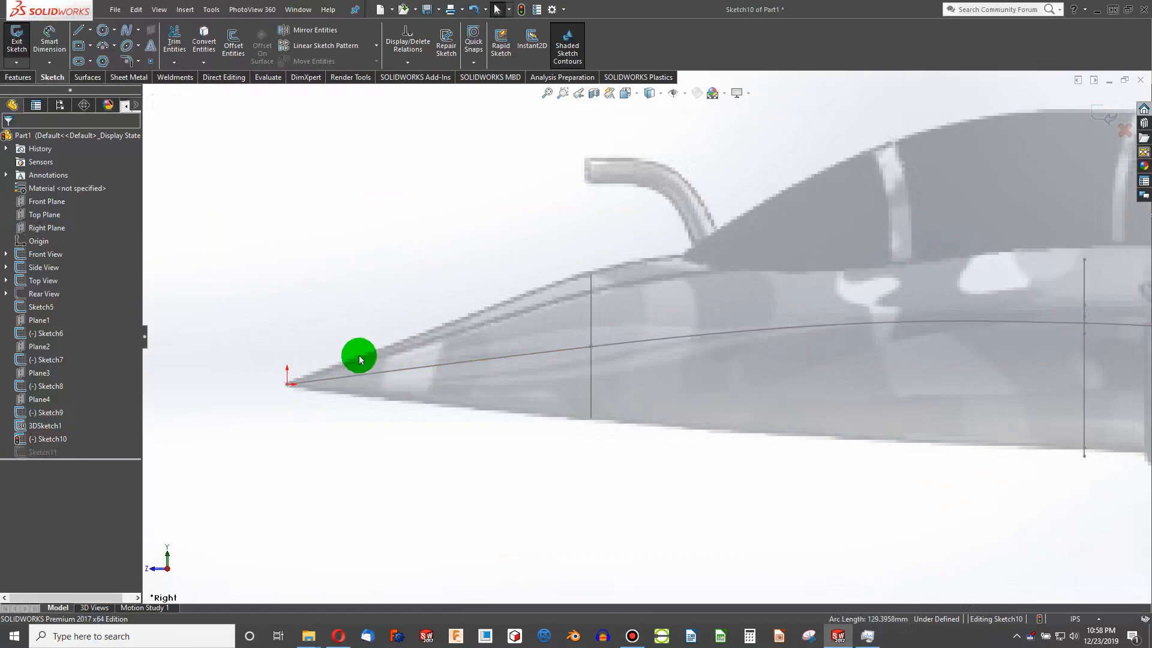
{"action": "left_click", "coordinate": [273, 393]}
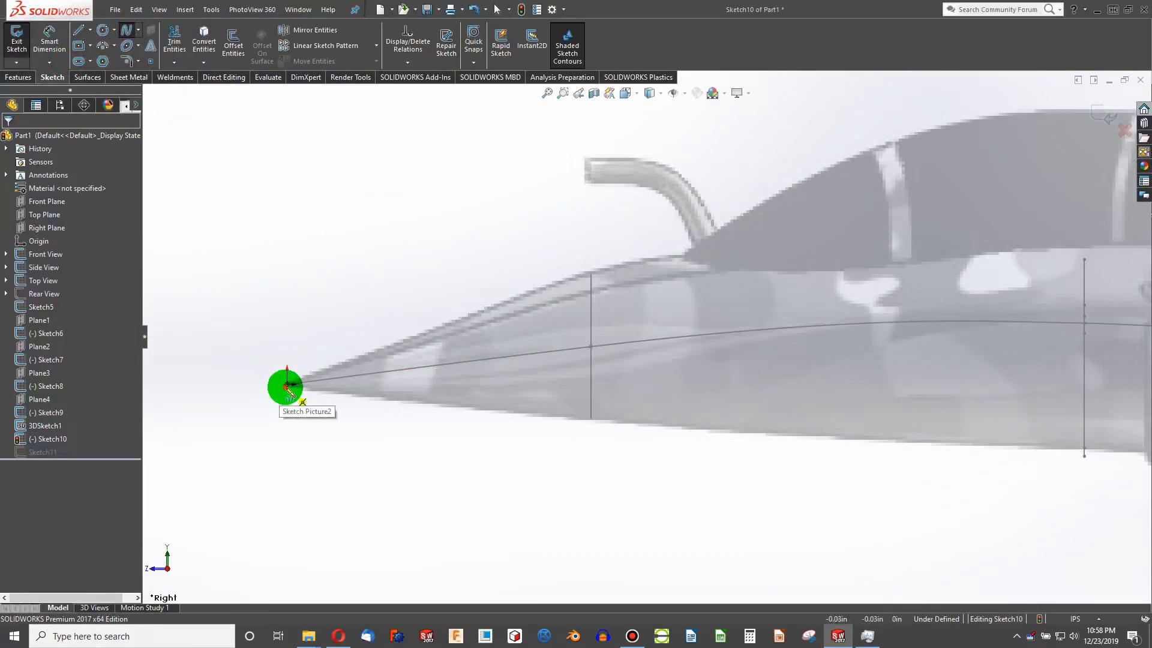
{"action": "left_click", "coordinate": [561, 266]}
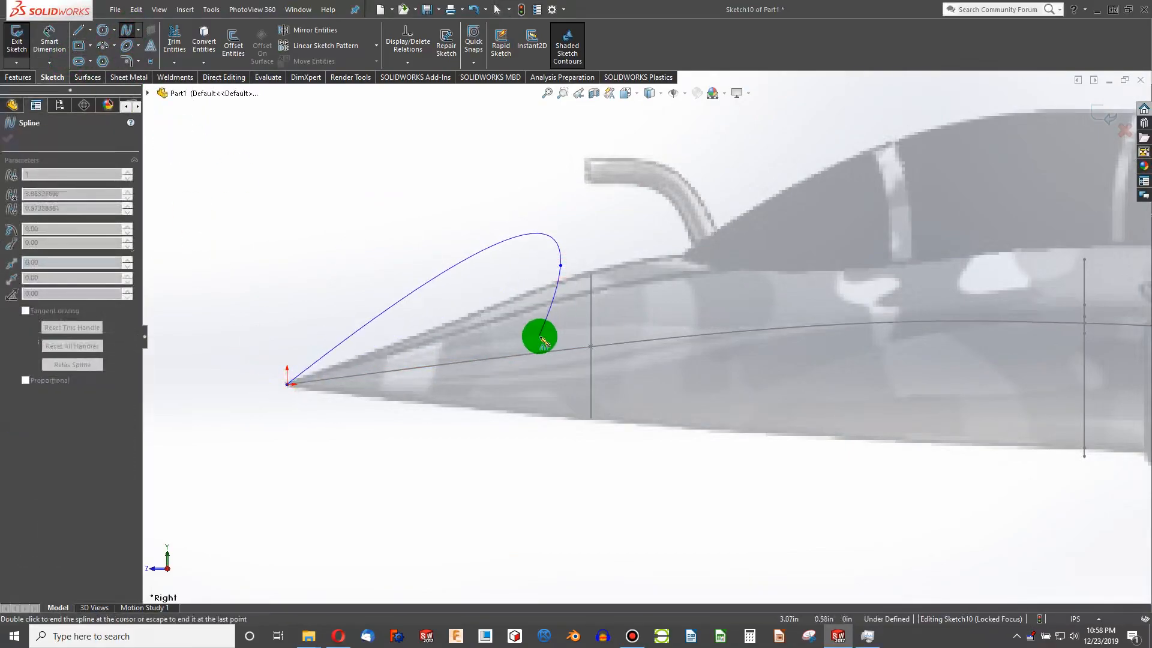
{"action": "double_click", "coordinate": [542, 340]}
Add a Pierce relation between the spline's rear endpoint and the nose section circle
{"action": "middle_click_drag", "start_coordinate": [540, 352], "coordinate": [565, 407]}
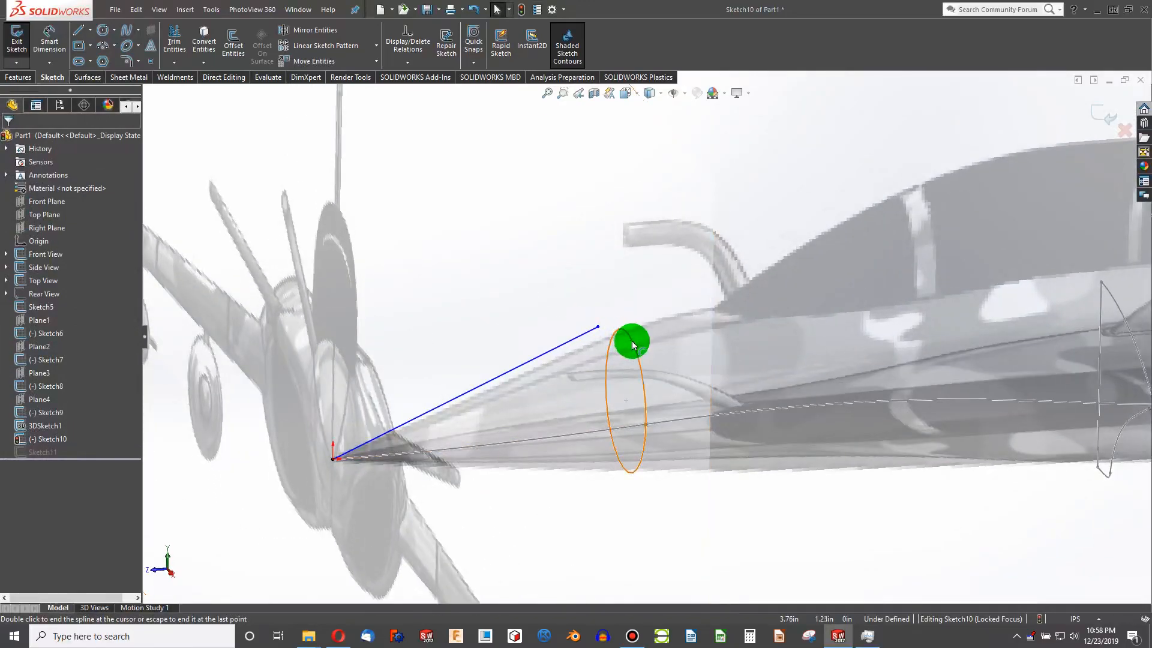
{"action": "left_click", "coordinate": [609, 330]}
{"action": "left_click", "coordinate": [598, 327], "text": "ctrl"}
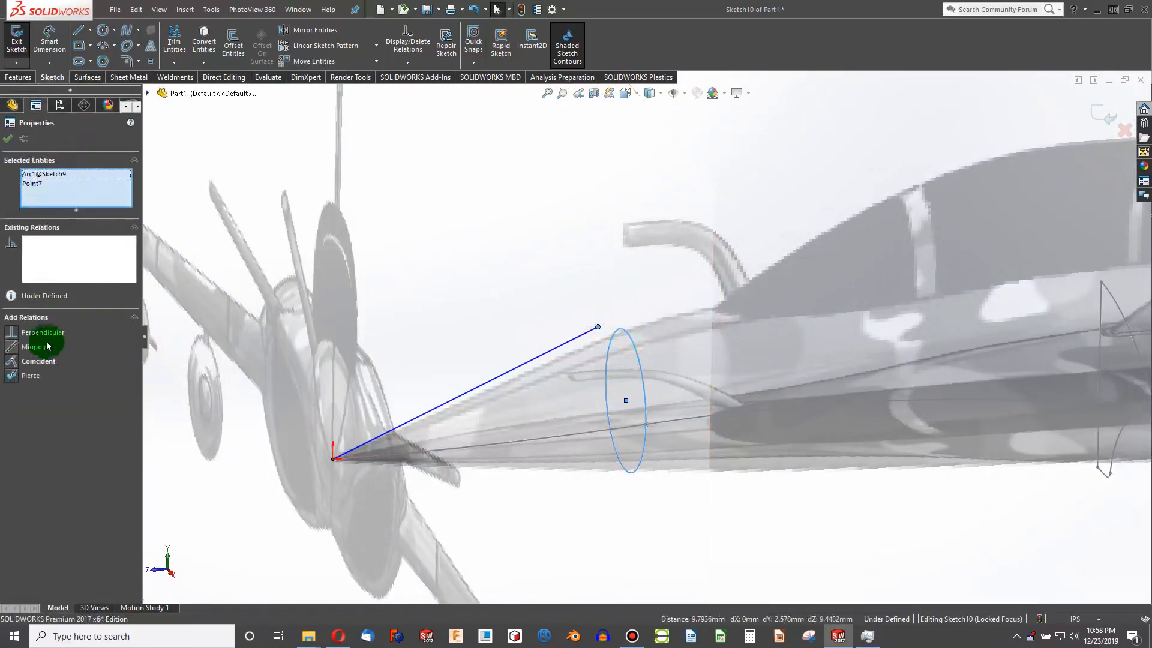
{"action": "left_click", "coordinate": [24, 375]}
{"action": "left_click", "coordinate": [560, 334]}
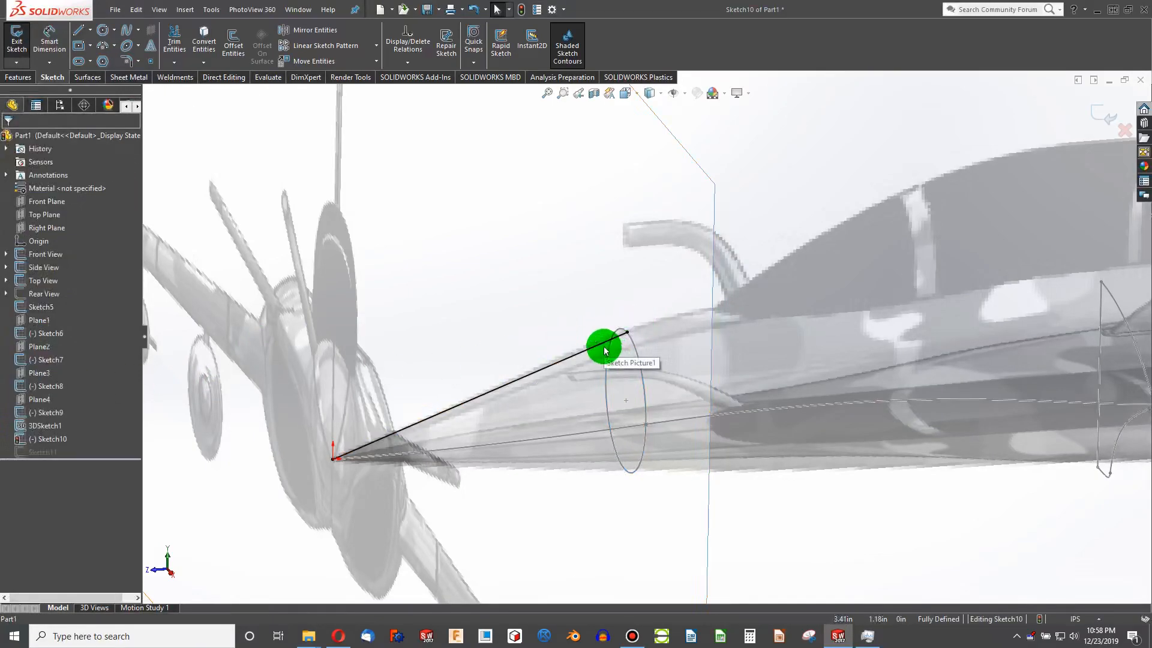
Compare the nose spline with the fuselage outline in the side-view picture, back to the cockpit section
{"action": "key", "text": "ctrl+8"}
{"action": "key", "text": "ctrl+4"}
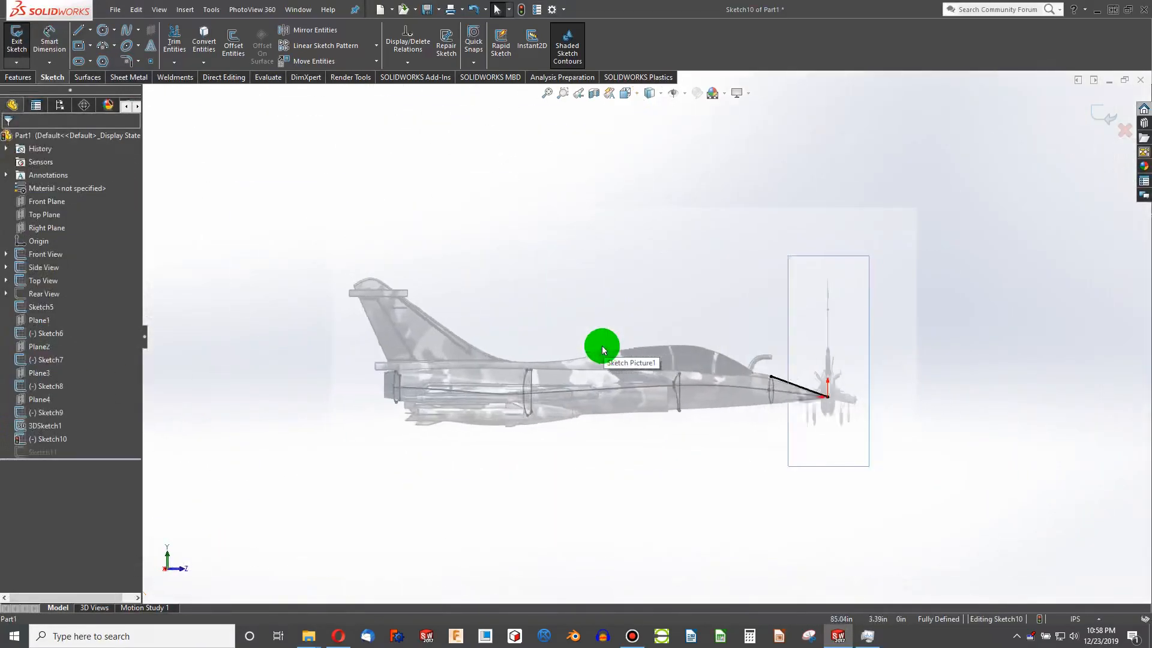
{"action": "scroll", "coordinate": [492, 394], "scroll_direction": "down", "scroll_amount": 4}
{"action": "scroll", "coordinate": [492, 394], "scroll_direction": "down", "scroll_amount": 5}
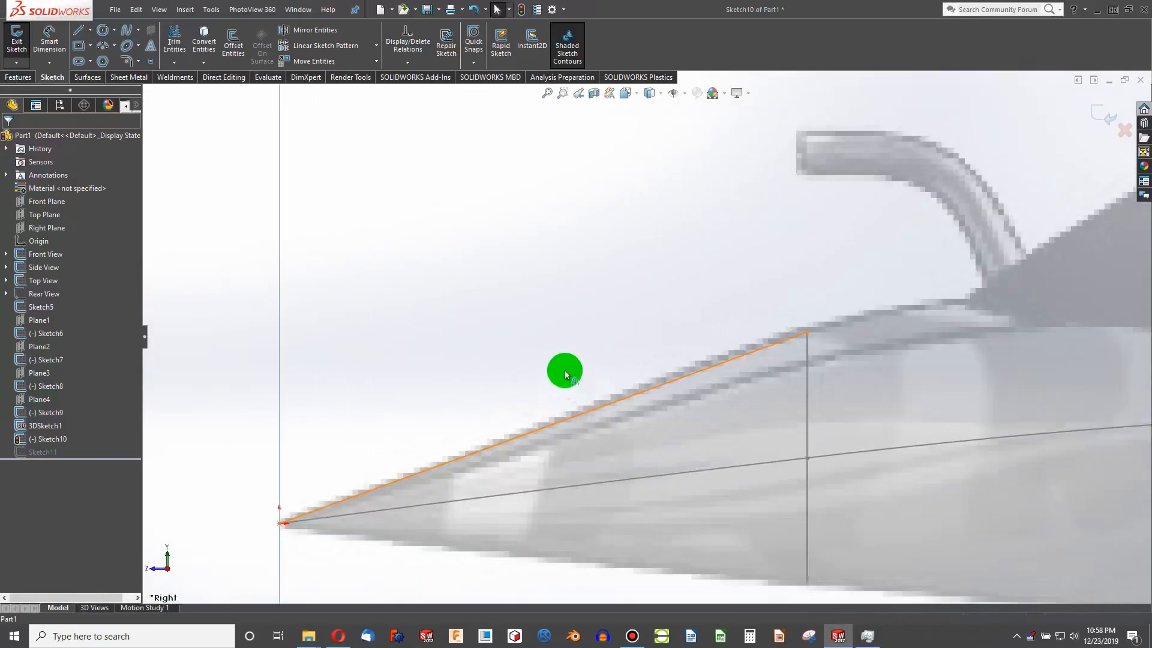
{"action": "left_click", "coordinate": [676, 380]}
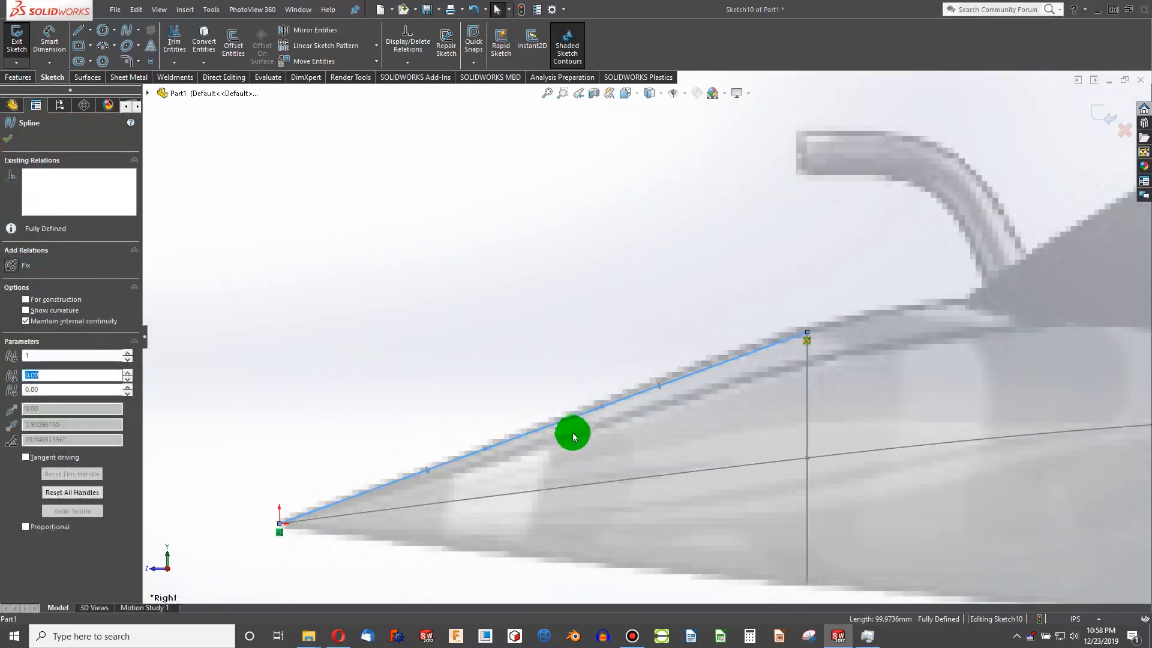
{"action": "left_click", "coordinate": [583, 337]}
{"action": "scroll", "coordinate": [658, 347], "scroll_direction": "up", "scroll_amount": 3}
{"action": "scroll", "coordinate": [996, 337], "scroll_direction": "down", "scroll_amount": 3}
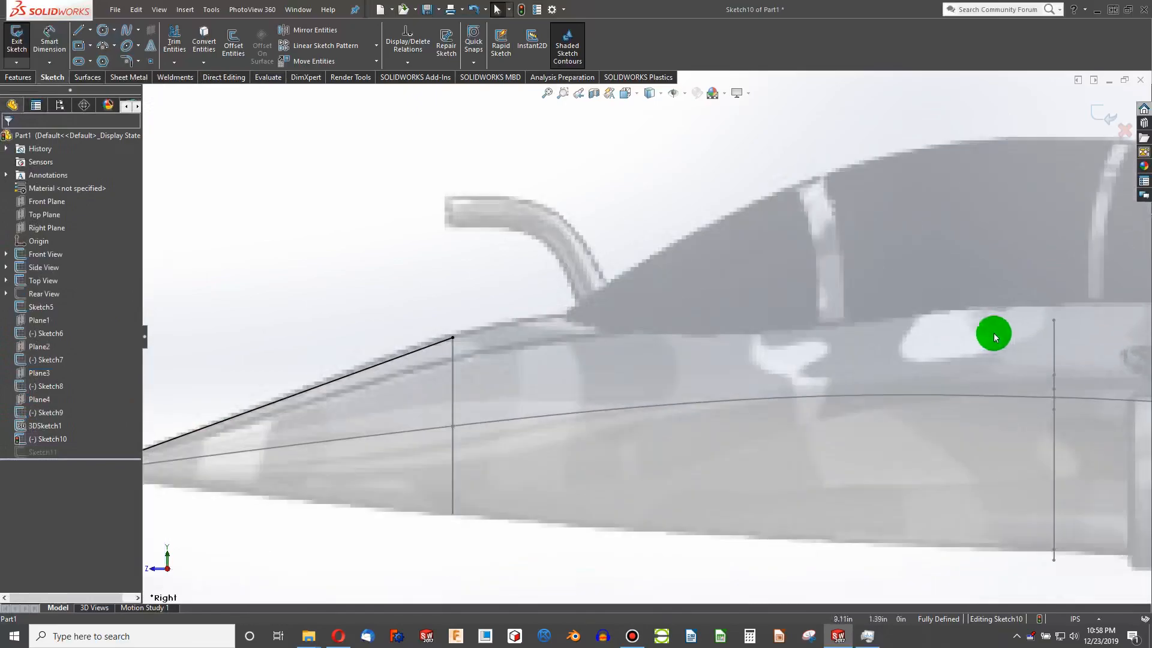
{"action": "left_click", "coordinate": [123, 32]}
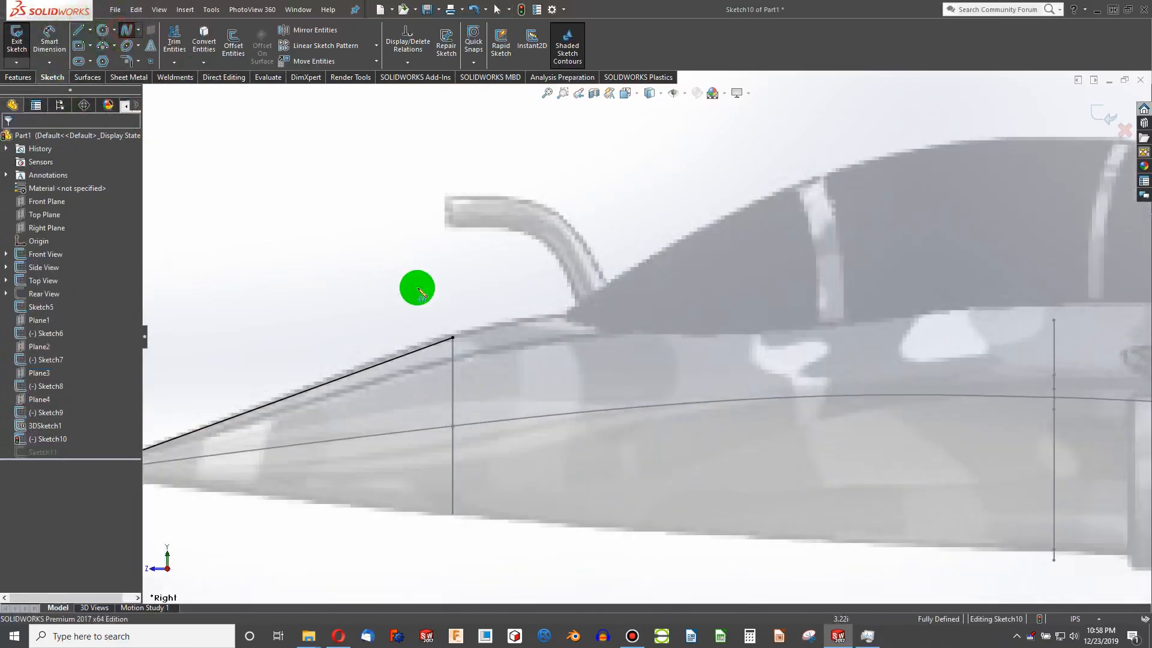
{"action": "left_click", "coordinate": [433, 345]}
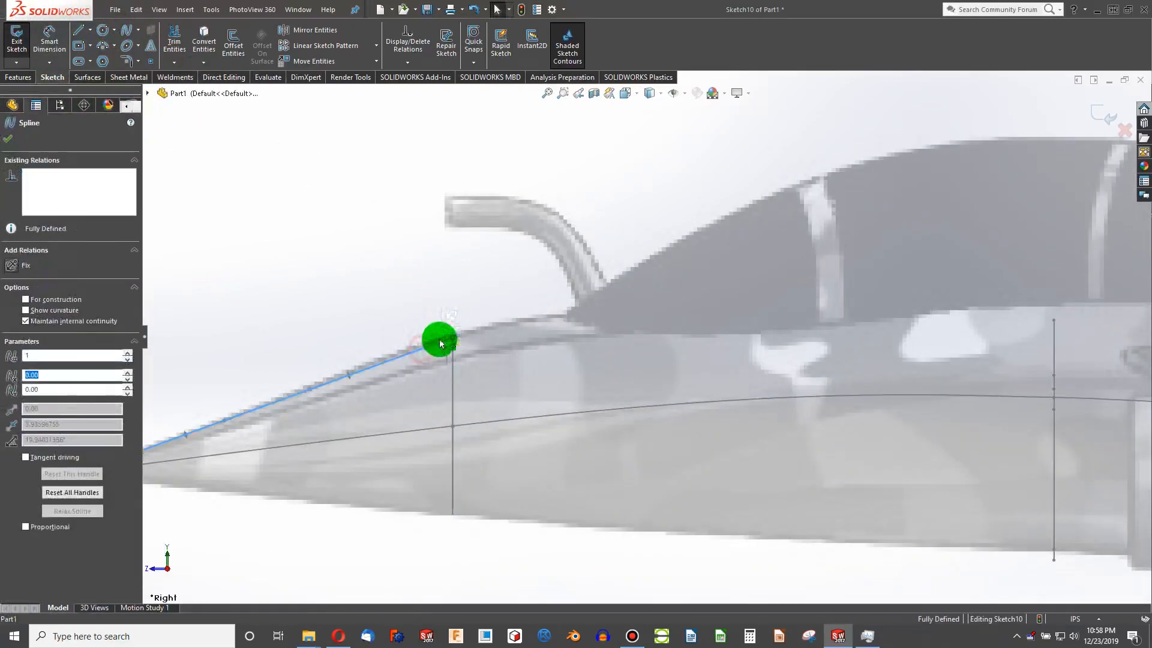
{"action": "left_click", "coordinate": [452, 290]}
{"action": "key", "text": "Escape"}
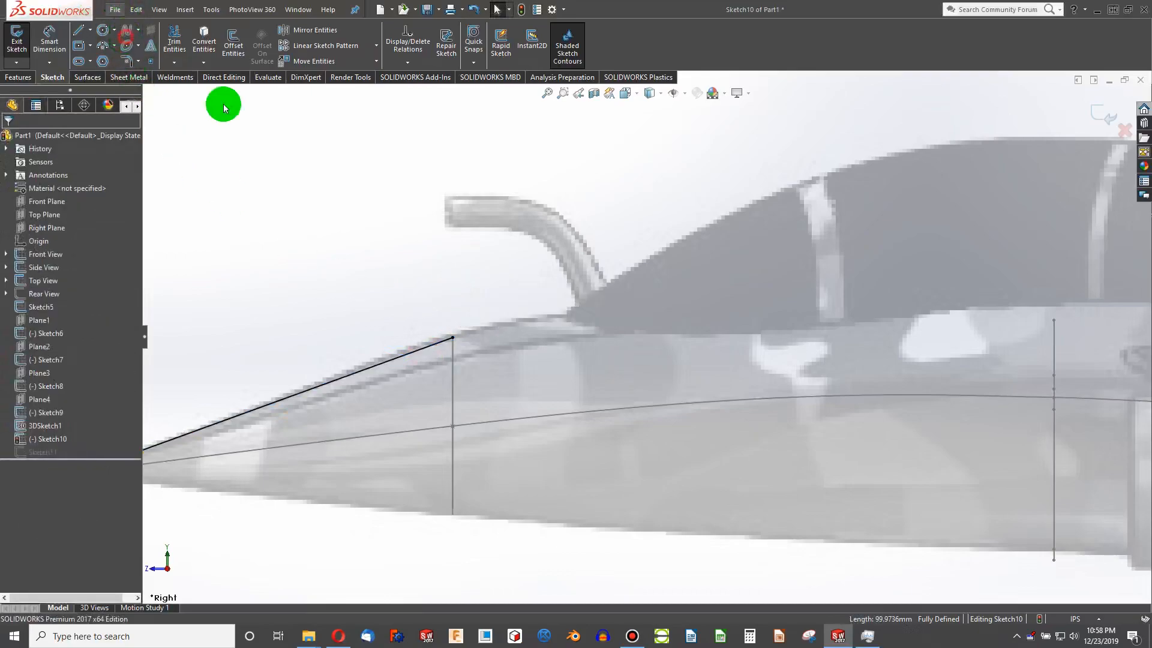
Sketch a second two-point spline from the end of the nose spline to near the top of the cockpit section
{"action": "left_click", "coordinate": [128, 34]}
{"action": "left_click", "coordinate": [444, 312]}
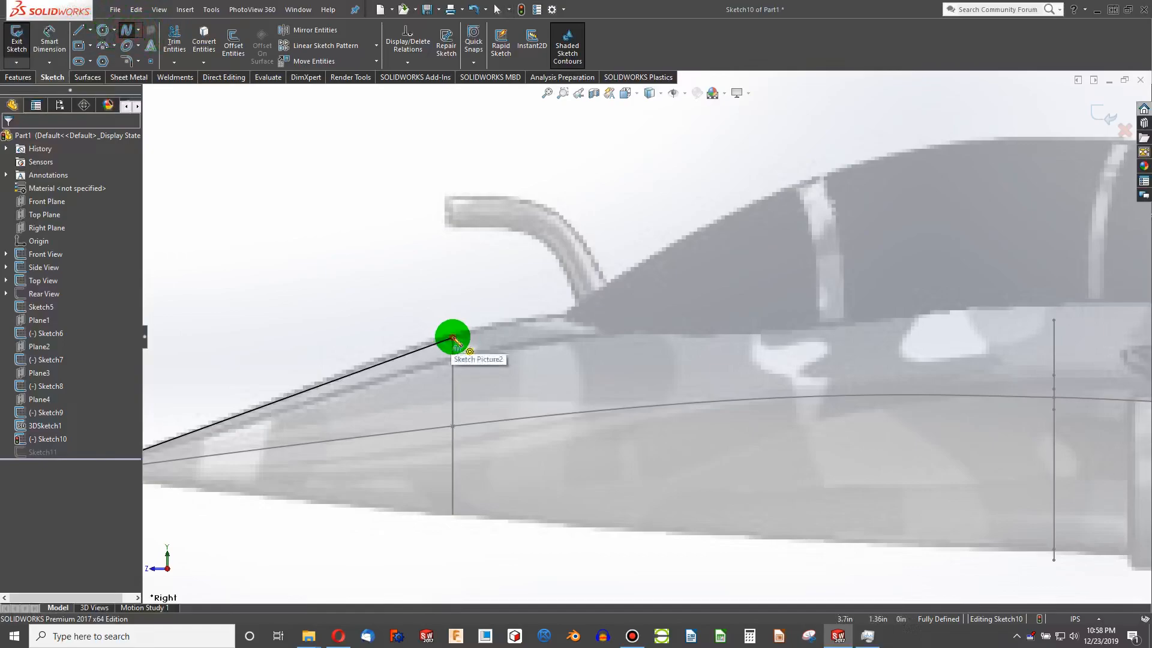
{"action": "left_click", "coordinate": [453, 337]}
{"action": "left_click", "coordinate": [1057, 315]}
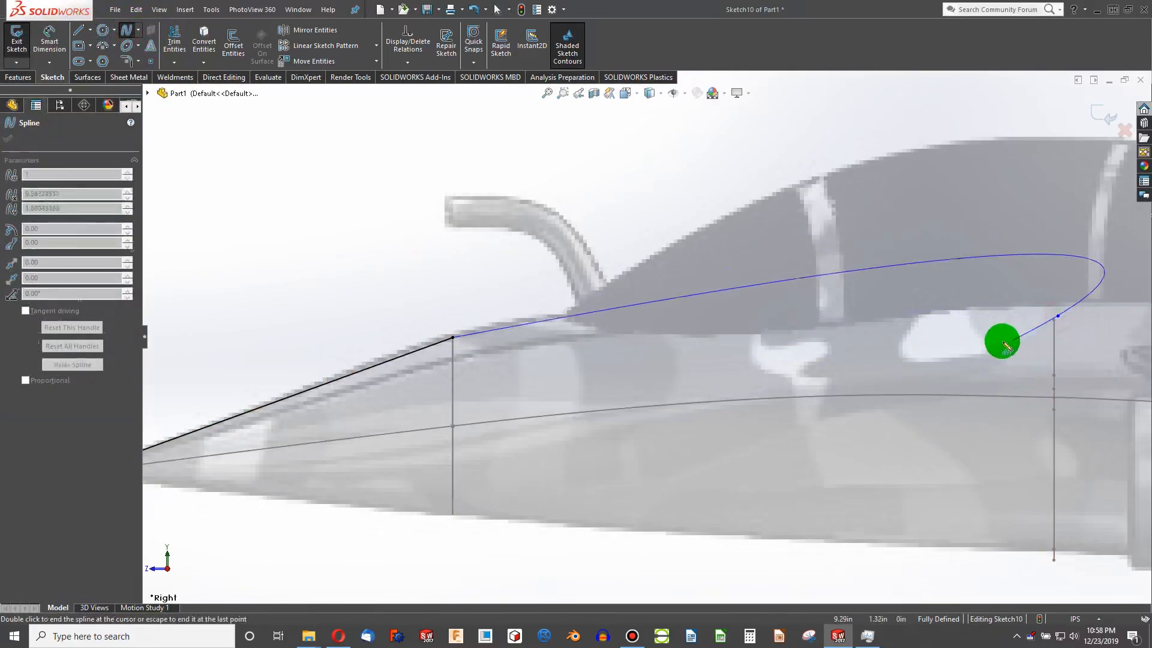
{"action": "double_click", "coordinate": [1004, 340]}
Add a Pierce relation between the second spline's rear endpoint and the cockpit section's curve in Sketch6
{"action": "middle_click_drag", "start_coordinate": [1003, 341], "coordinate": [1085, 377]}
{"action": "left_click", "coordinate": [1101, 346]}
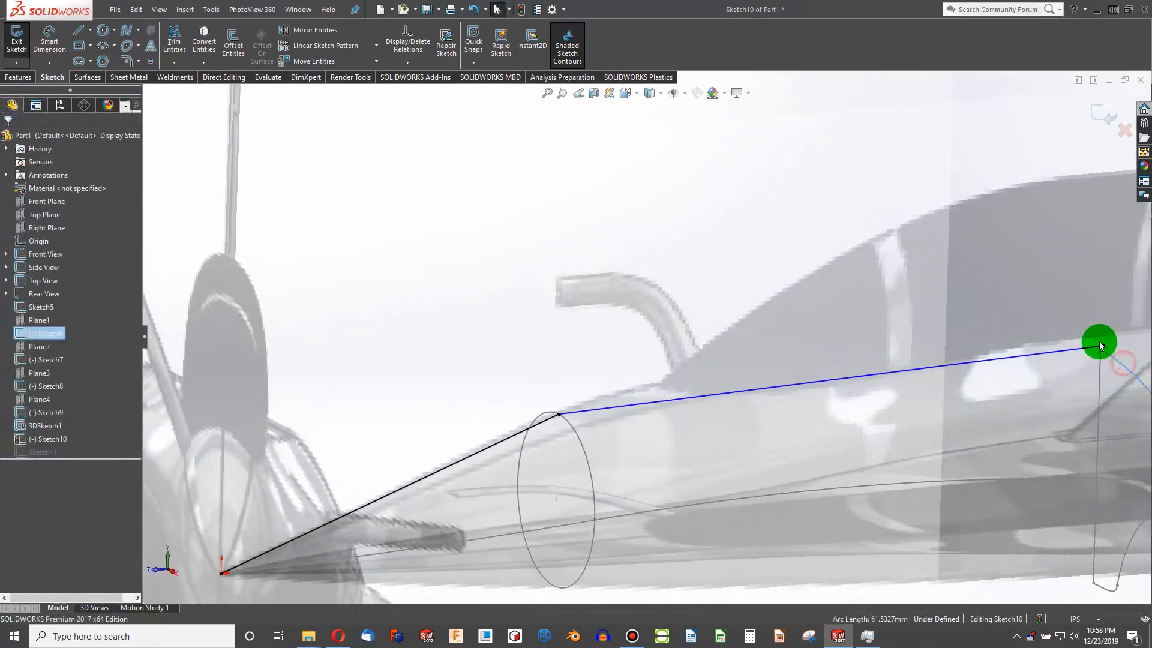
{"action": "left_click", "coordinate": [259, 344], "text": "ctrl"}
{"action": "left_click", "coordinate": [45, 377]}
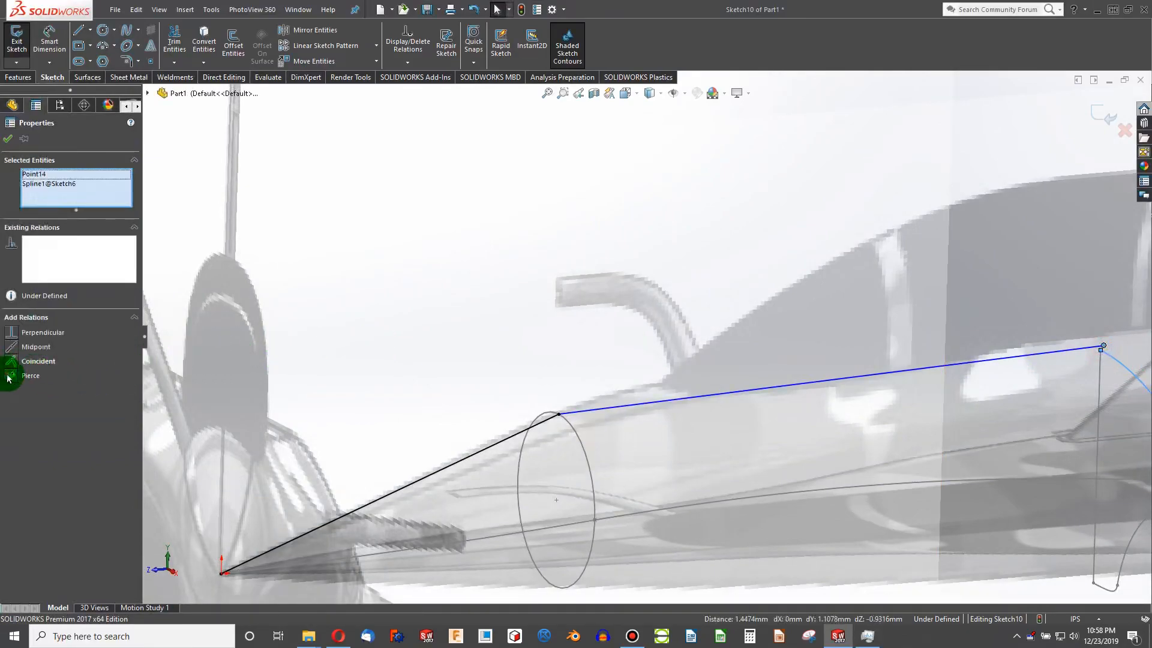
{"action": "left_click", "coordinate": [519, 361]}
Make the second spline tangent to the nose spline at their shared point
{"action": "left_click", "coordinate": [652, 402]}
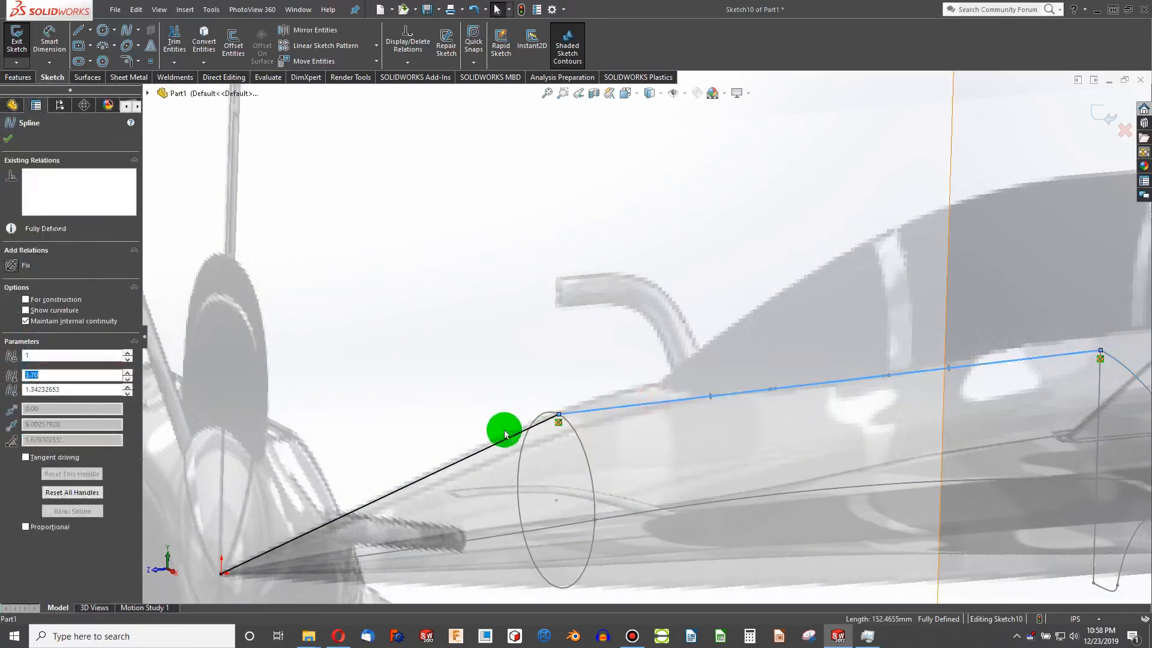
{"action": "left_click", "coordinate": [521, 433], "text": "ctrl"}
{"action": "left_click", "coordinate": [8, 336]}
Shorten the second spline's front tangency handle so the curve follows the upper fuselage outline in the side-view picture
{"action": "middle_click_drag", "start_coordinate": [296, 365], "coordinate": [702, 346]}
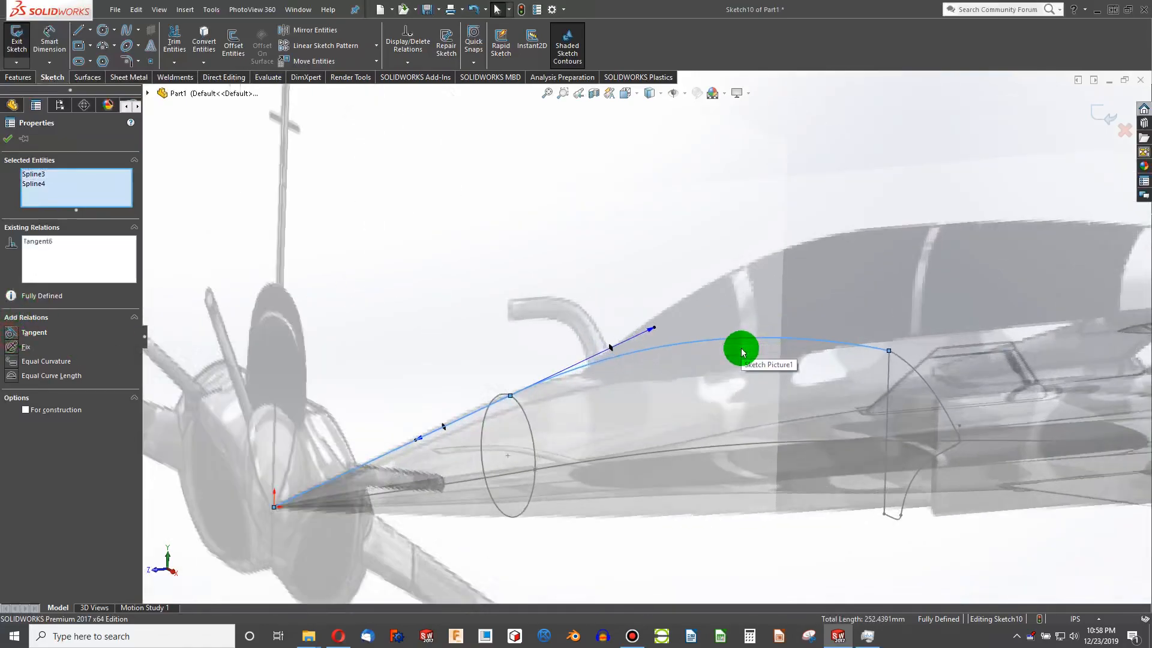
{"action": "key", "text": "ctrl+7"}
{"action": "key", "text": "ctrl+6"}
{"action": "key", "text": "ctrl+4"}
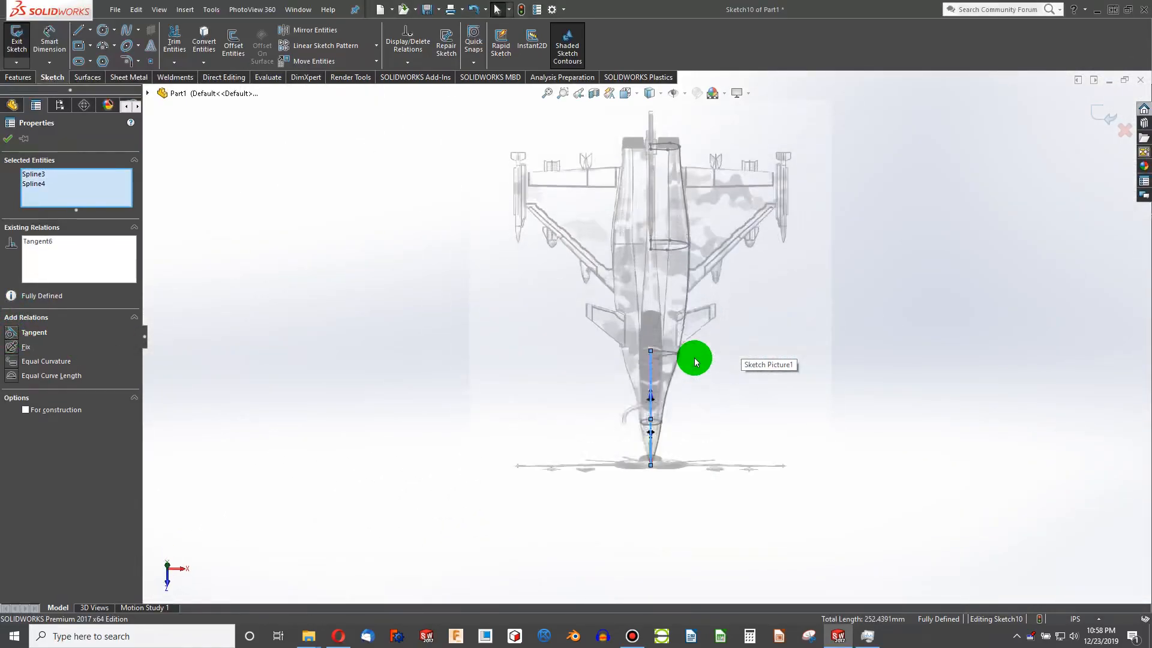
{"action": "scroll", "coordinate": [596, 348], "scroll_direction": "down", "scroll_amount": 3}
{"action": "scroll", "coordinate": [596, 348], "scroll_direction": "down", "scroll_amount": 3}
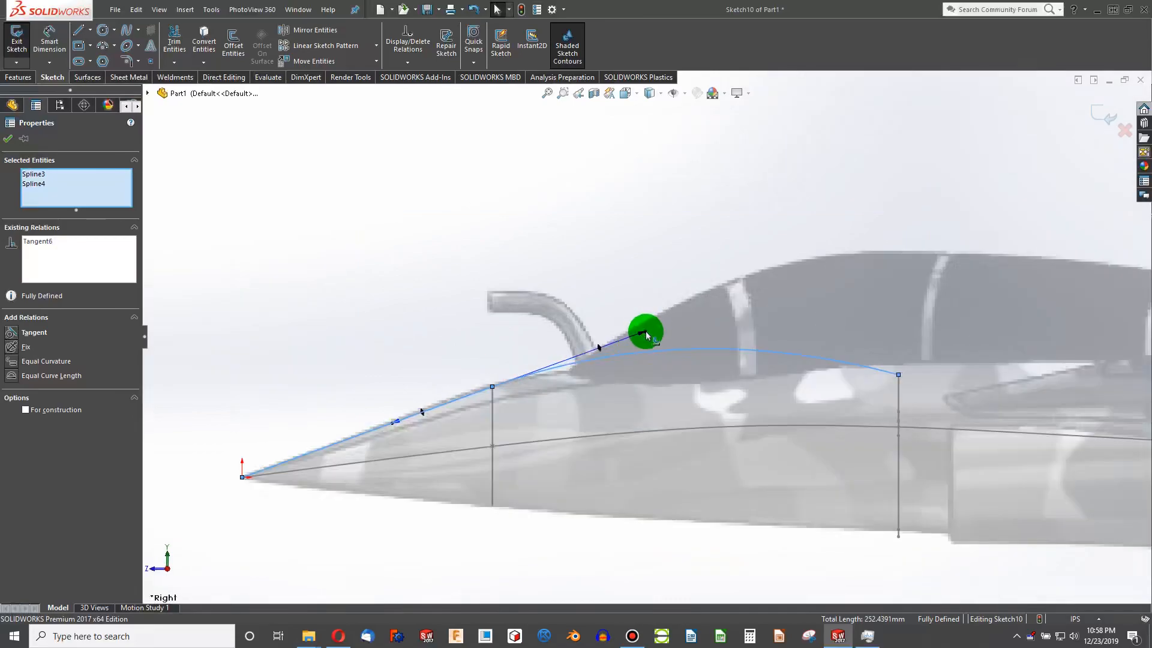
{"action": "left_click_drag", "start_coordinate": [645, 335], "coordinate": [533, 374]}
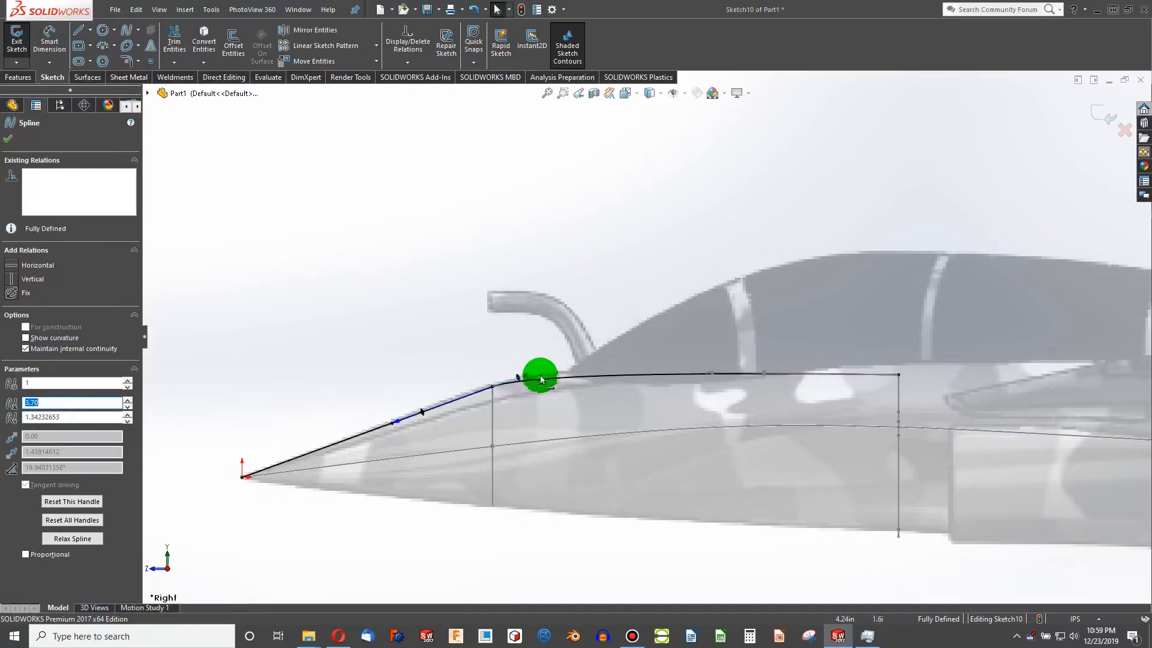
Finish the side-view sketch of the two upper guide splines
{"action": "scroll", "coordinate": [729, 411], "scroll_direction": "up", "scroll_amount": 3}
{"action": "middle_click_drag", "start_coordinate": [730, 412], "coordinate": [804, 395]}
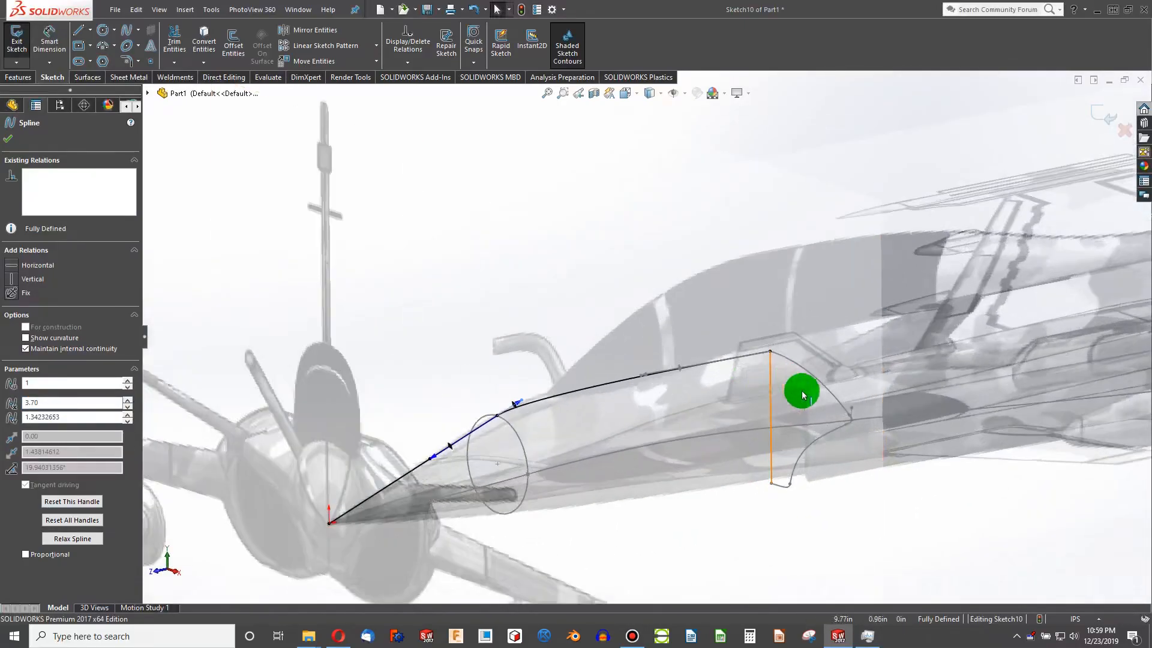
{"action": "right_click", "coordinate": [771, 387]}
{"action": "left_click", "coordinate": [541, 298]}
{"action": "left_click", "coordinate": [546, 48]}
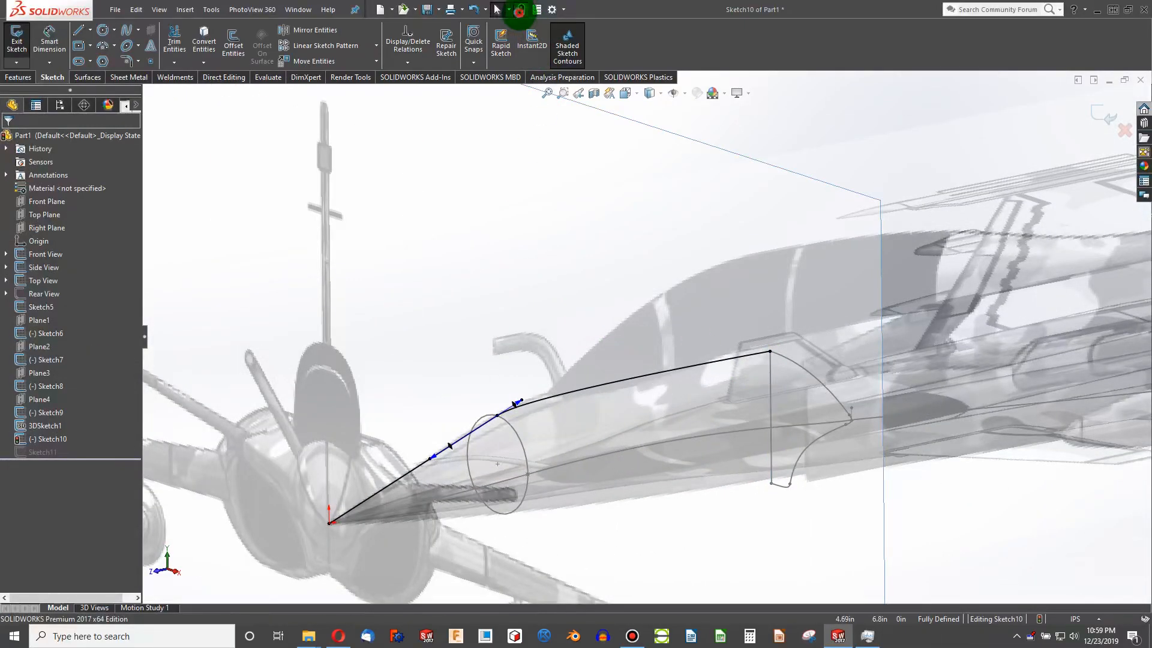
{"action": "left_click", "coordinate": [521, 11]}
Edit Sketch6 and raise the cockpit section's top point to about 1.65 in above the origin, finishing the sketch
{"action": "right_click", "coordinate": [770, 388]}
{"action": "left_click", "coordinate": [774, 353]}
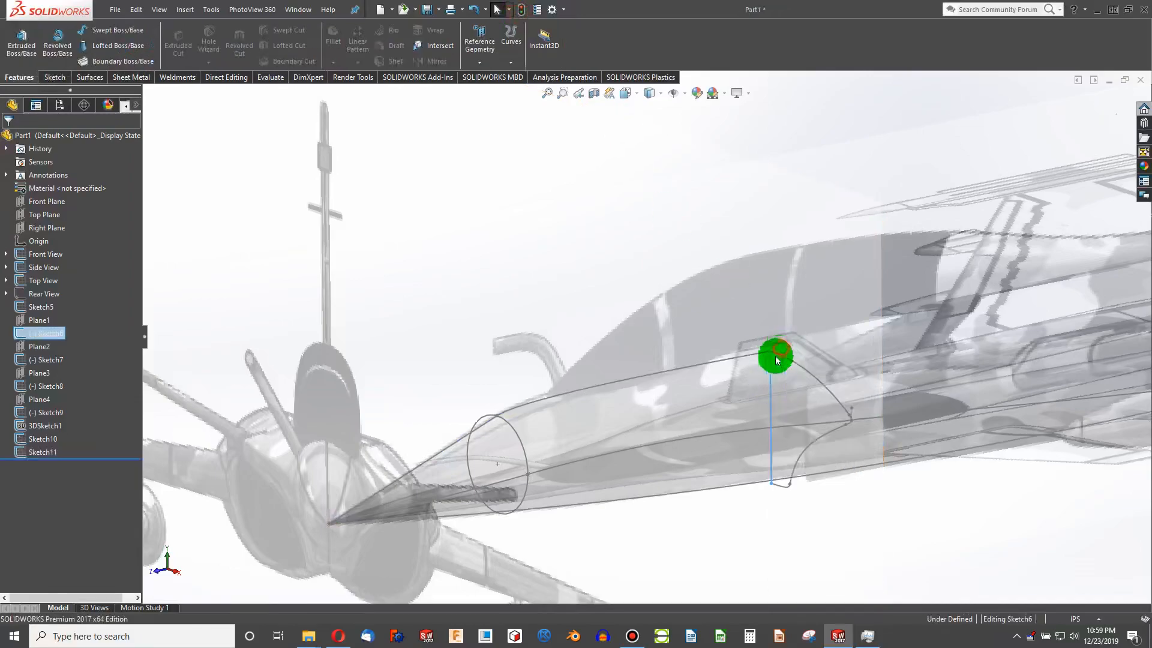
{"action": "scroll", "coordinate": [774, 369], "scroll_direction": "down", "scroll_amount": 3}
{"action": "left_click_drag", "start_coordinate": [726, 332], "coordinate": [727, 318]}
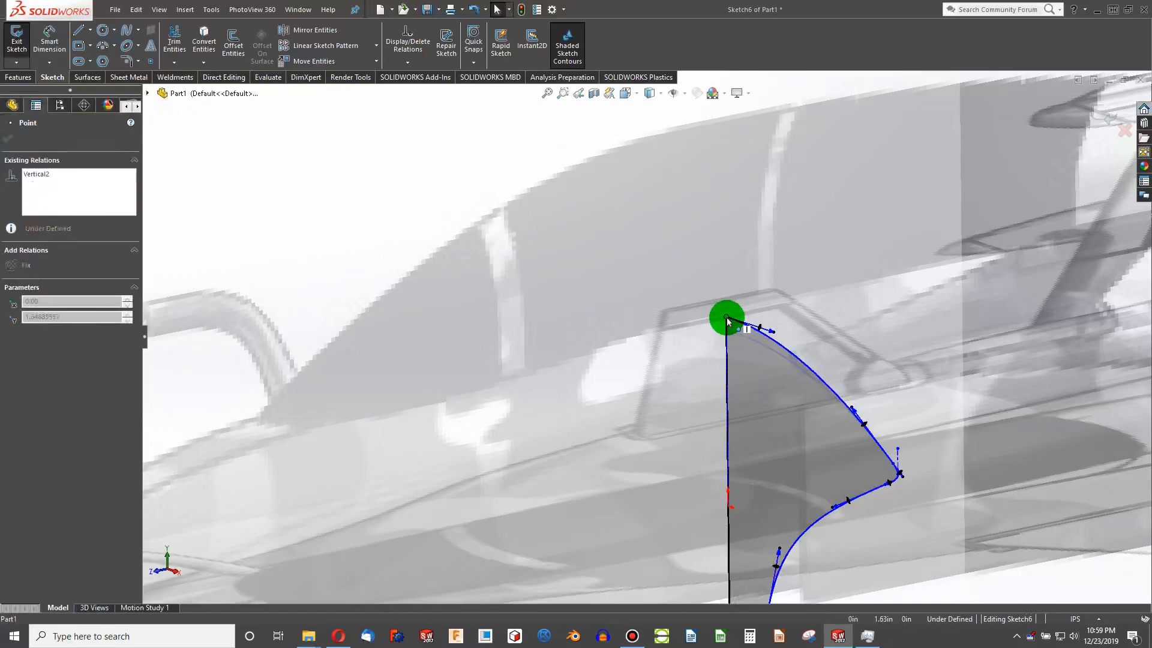
{"action": "left_click", "coordinate": [561, 256]}
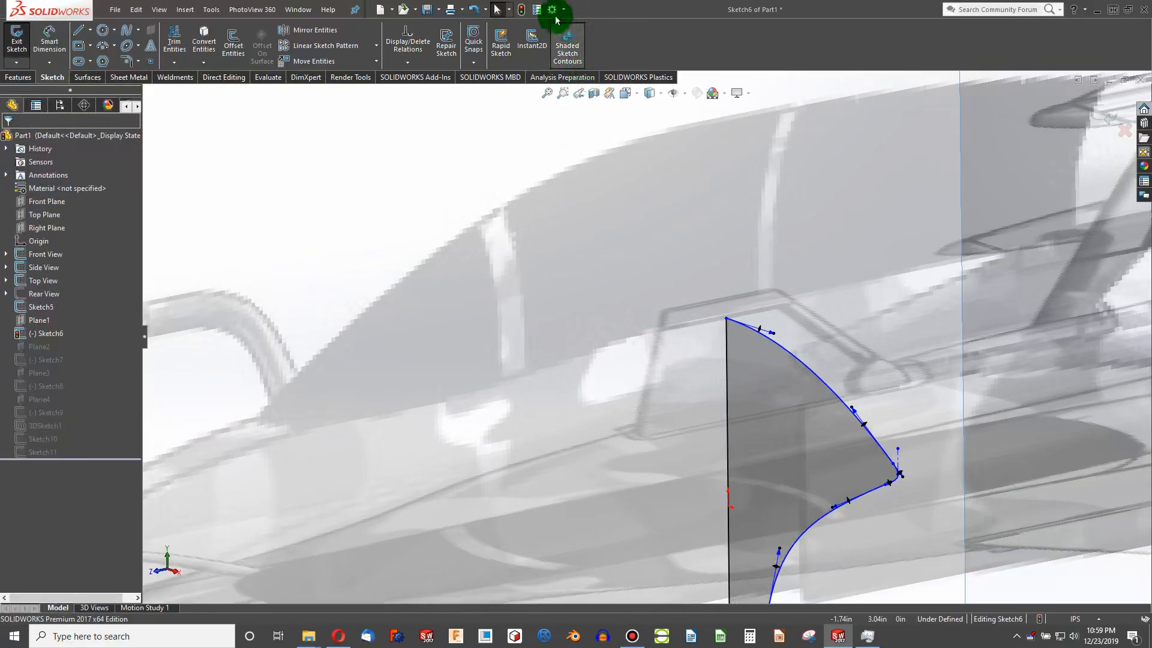
{"action": "left_click", "coordinate": [518, 9]}
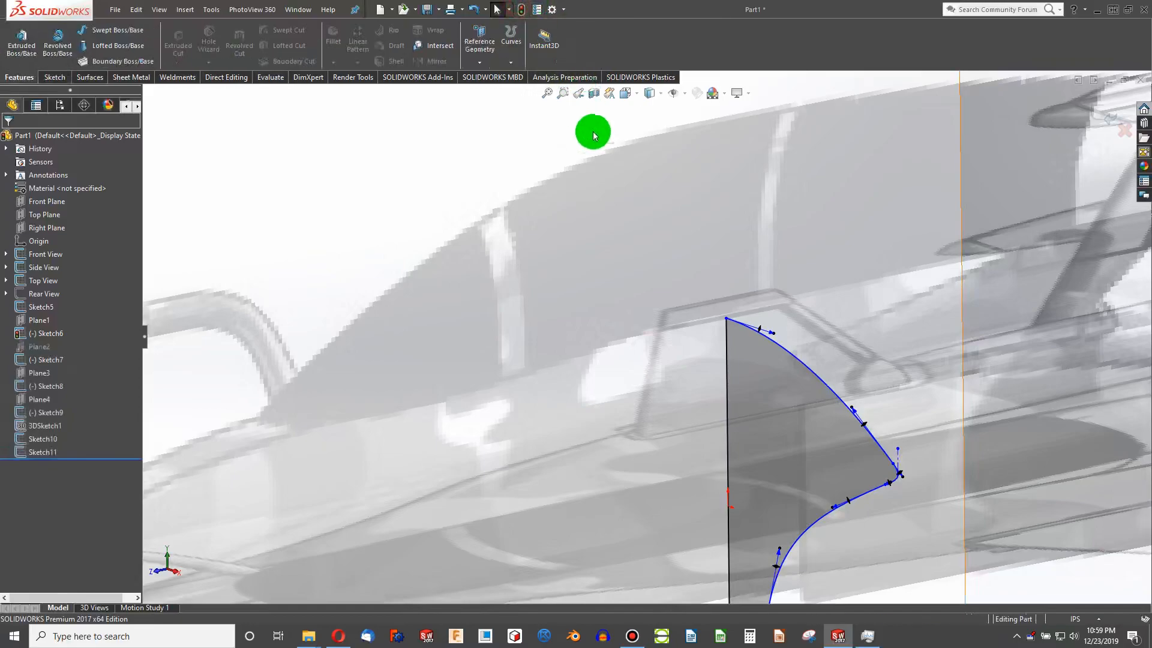
Edit Sketch10 and adjust the second spline's front tangency handle so the curve follows the nose outline in the side-view picture
{"action": "right_click", "coordinate": [614, 337]}
{"action": "left_click", "coordinate": [621, 307]}
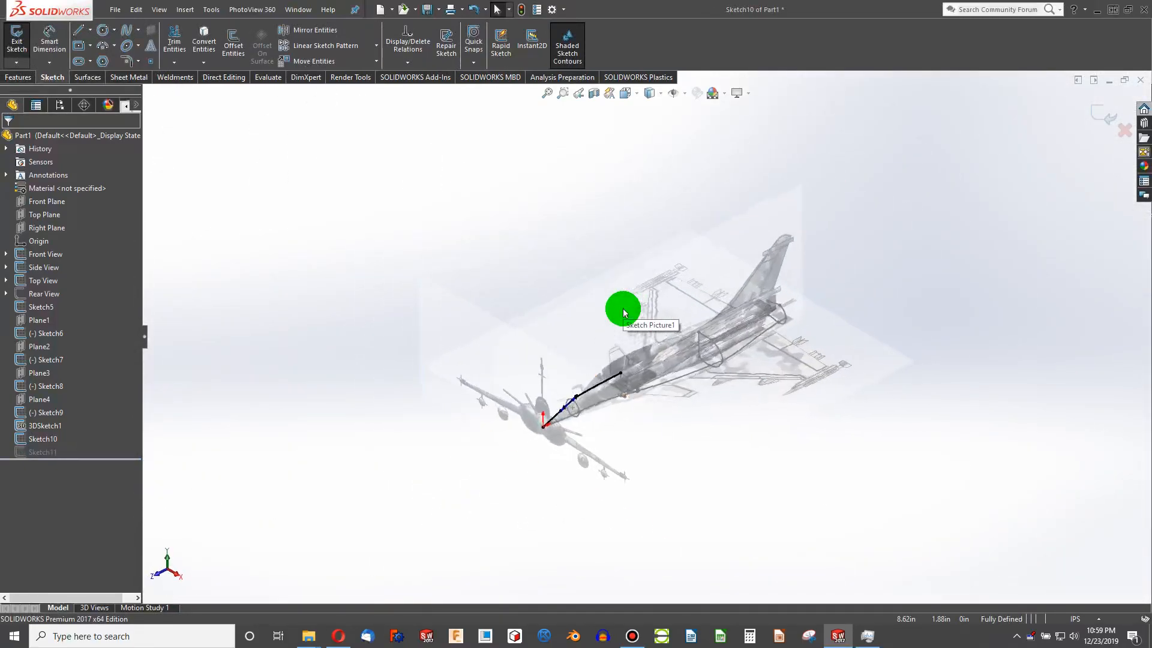
{"action": "scroll", "coordinate": [587, 351], "scroll_direction": "down", "scroll_amount": 8}
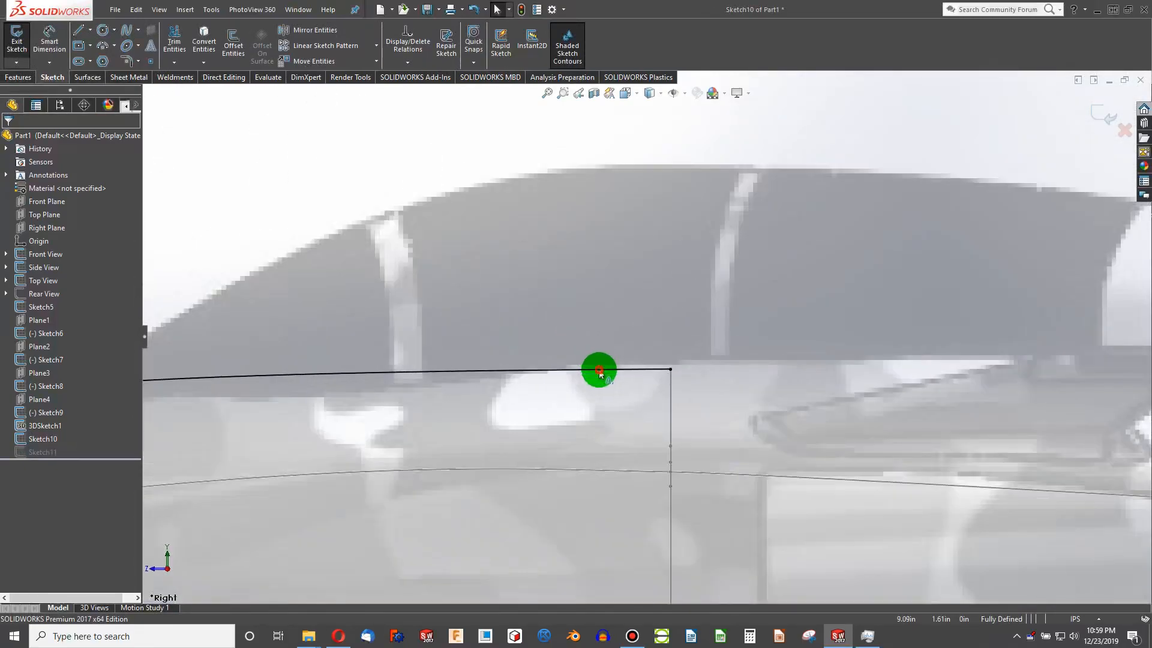
{"action": "left_click", "coordinate": [598, 360]}
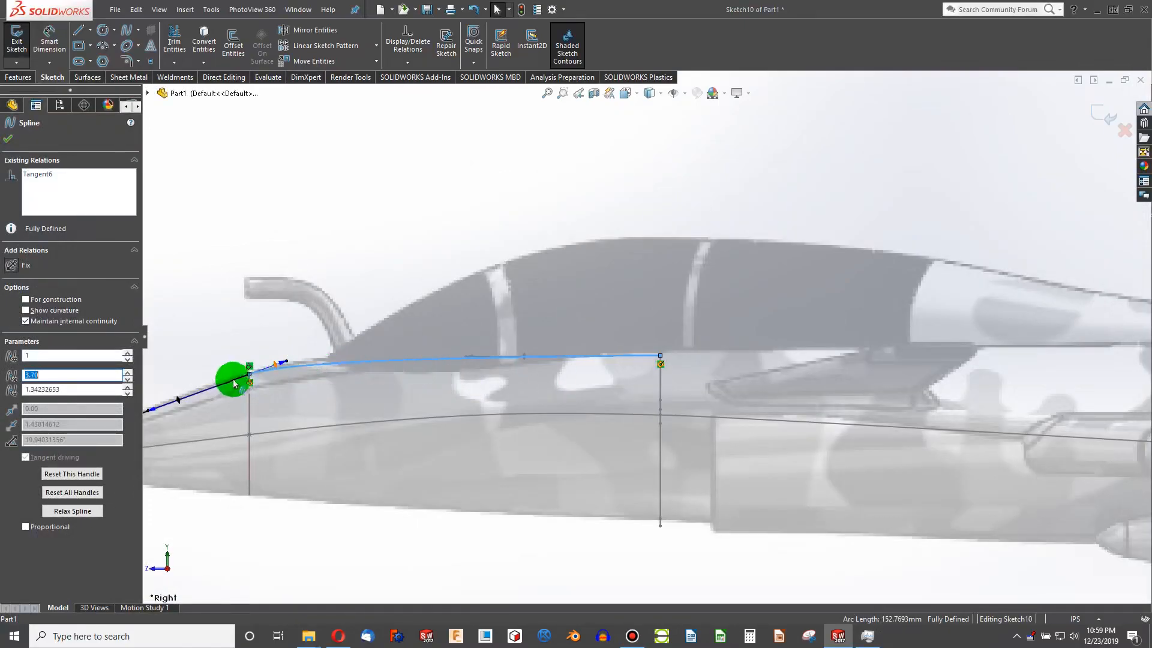
{"action": "scroll", "coordinate": [657, 358], "scroll_direction": "down", "scroll_amount": 4}
{"action": "key", "text": "Escape"}
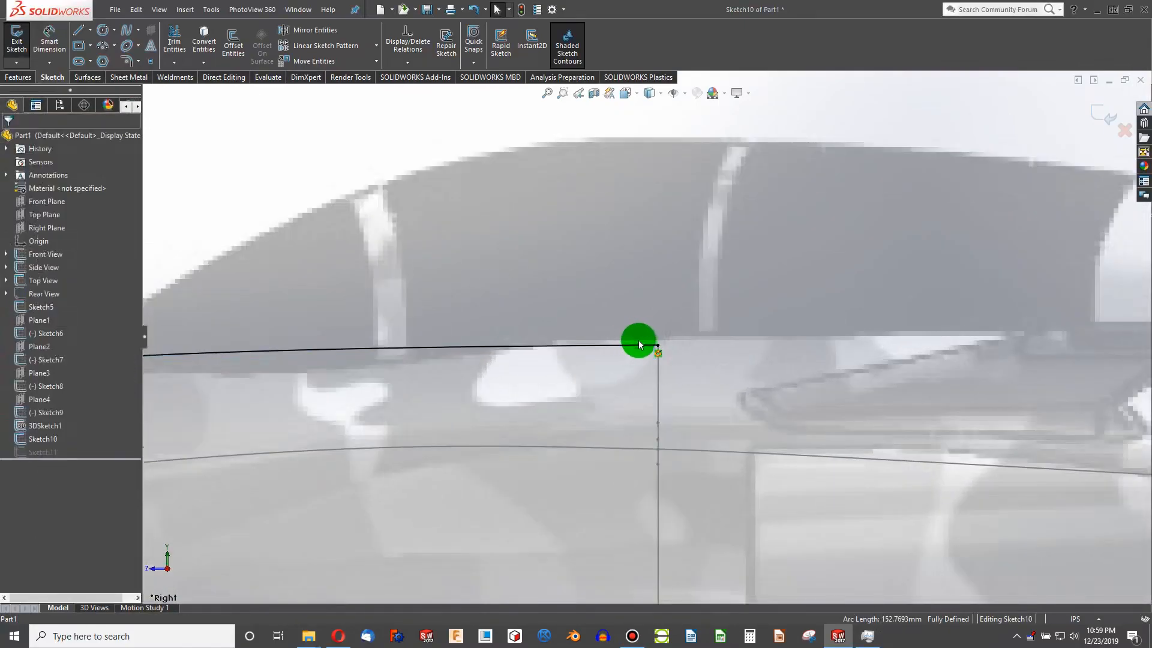
{"action": "scroll", "coordinate": [642, 348], "scroll_direction": "down", "scroll_amount": 3}
{"action": "scroll", "coordinate": [645, 352], "scroll_direction": "up", "scroll_amount": 6}
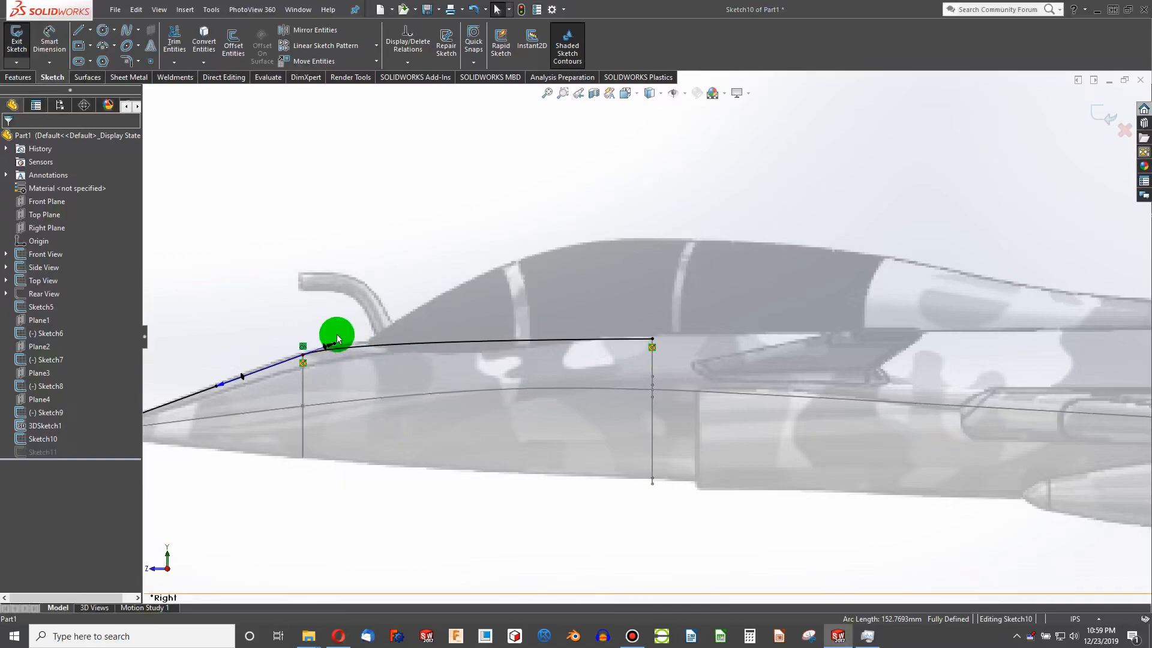
{"action": "left_click_drag", "start_coordinate": [336, 344], "coordinate": [368, 348]}
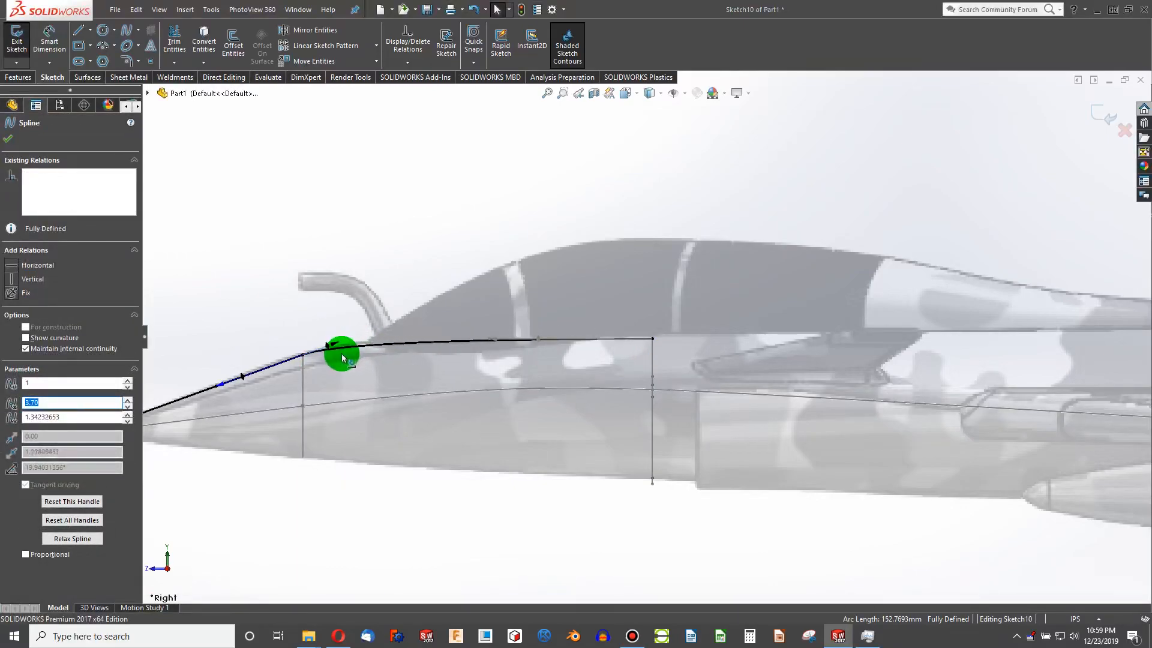
{"action": "scroll", "coordinate": [654, 339], "scroll_direction": "up", "scroll_amount": 2}
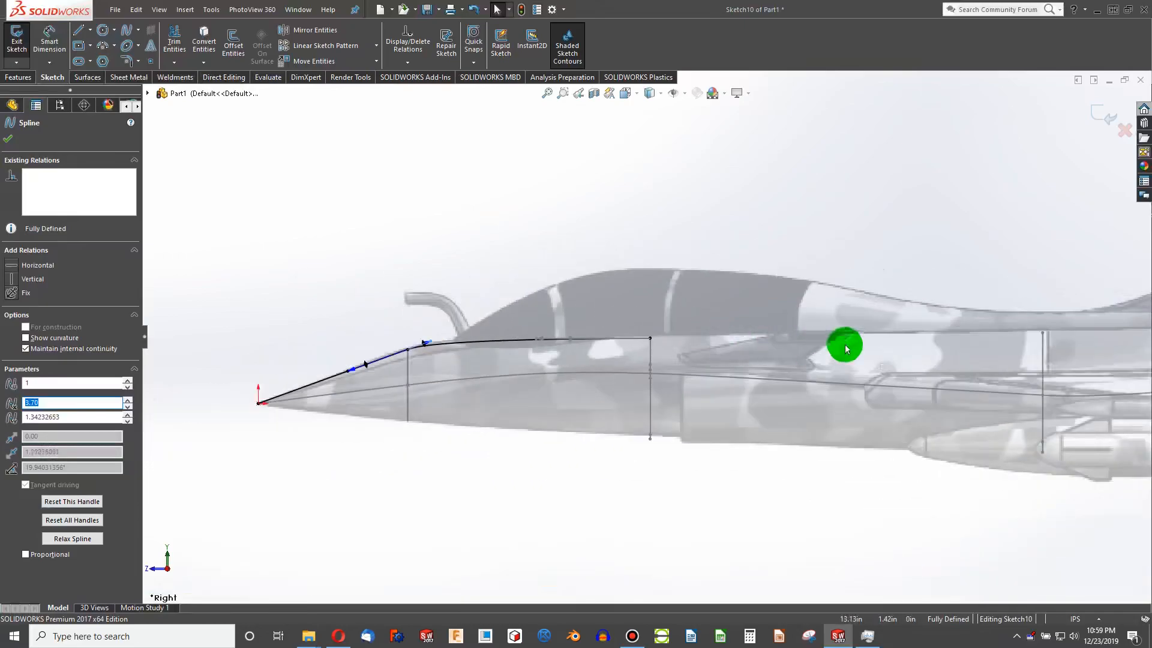
Draw a third spline from the cockpit section's top point to the top point of the mid-fuselage section
{"action": "scroll", "coordinate": [1009, 336], "scroll_direction": "down", "scroll_amount": 3}
{"action": "left_click", "coordinate": [127, 30]}
{"action": "left_click", "coordinate": [450, 339]}
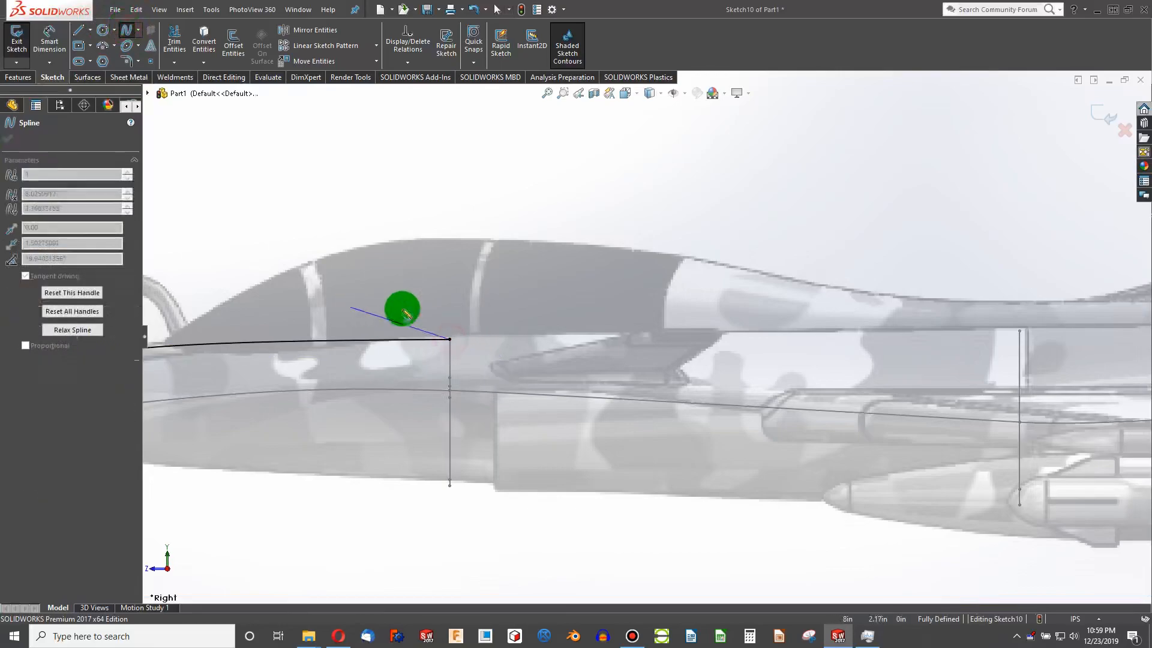
{"action": "scroll", "coordinate": [393, 309], "scroll_direction": "up", "scroll_amount": 4}
{"action": "scroll", "coordinate": [786, 308], "scroll_direction": "down", "scroll_amount": 6}
{"action": "middle_click_drag", "start_coordinate": [830, 378], "coordinate": [867, 383]}
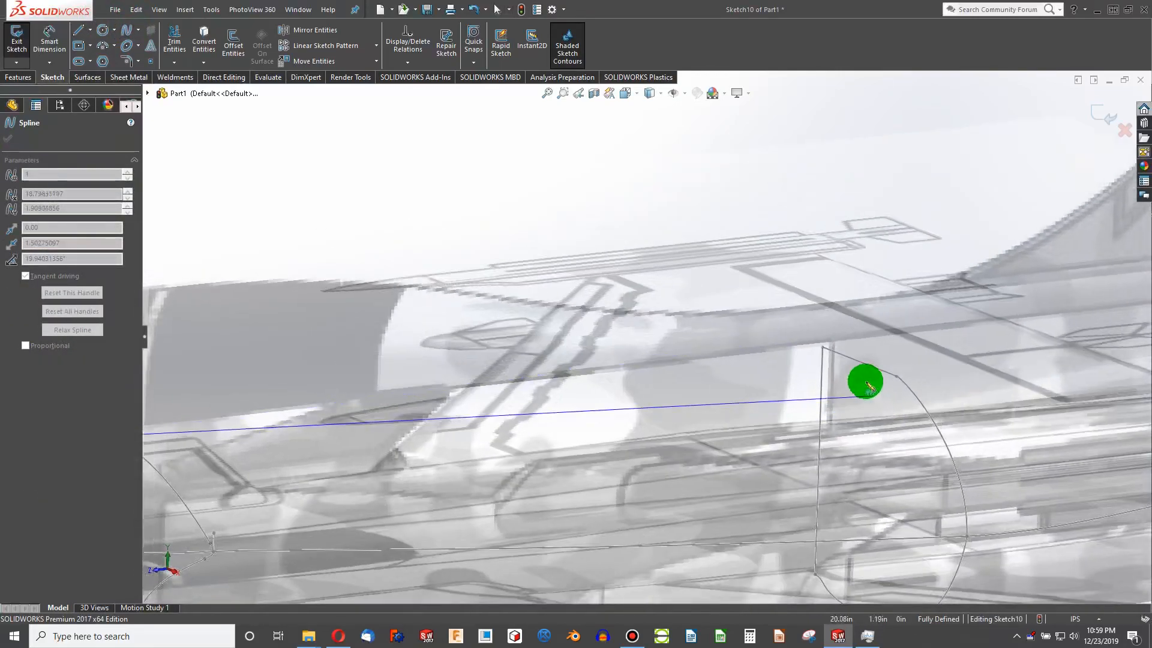
{"action": "left_click", "coordinate": [823, 347]}
{"action": "key", "text": "Escape"}
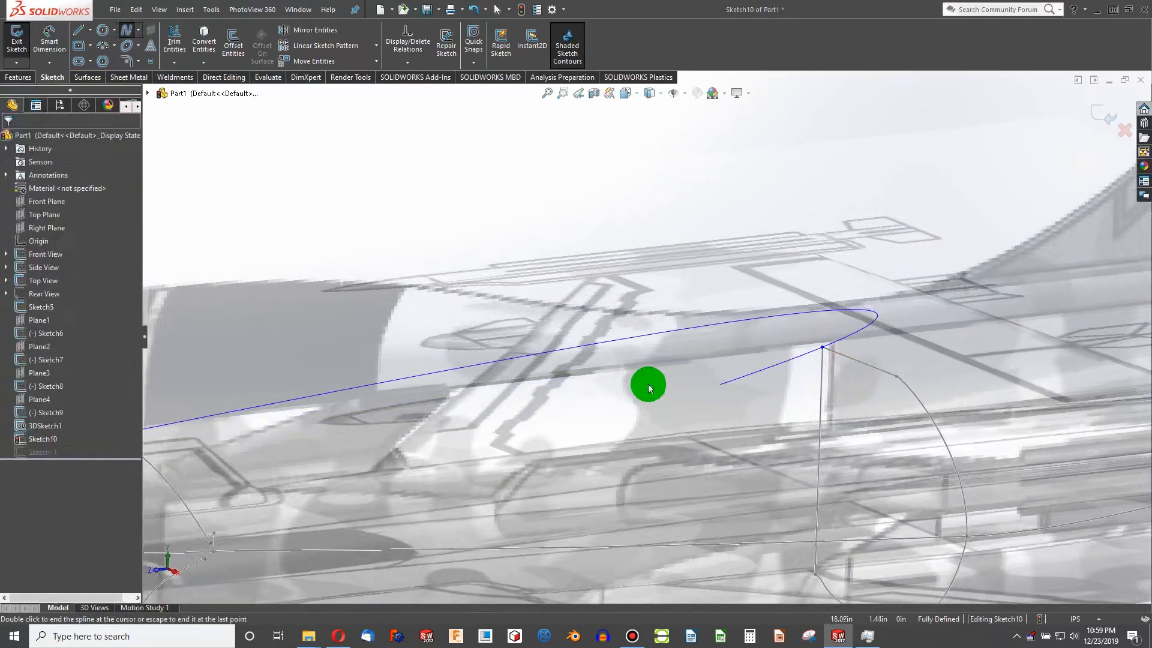
Fix the second spline in place and delete its conflicting tangent relation
{"action": "scroll", "coordinate": [648, 384], "scroll_direction": "up", "scroll_amount": 5}
{"action": "left_click", "coordinate": [338, 393]}
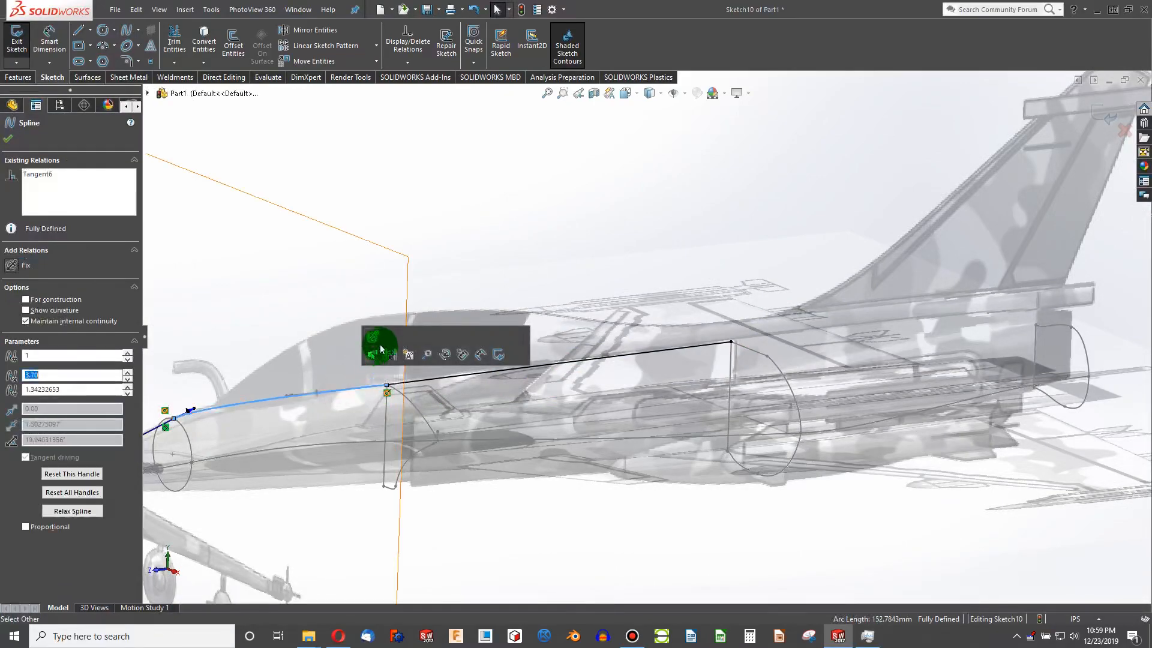
{"action": "left_click", "coordinate": [379, 345]}
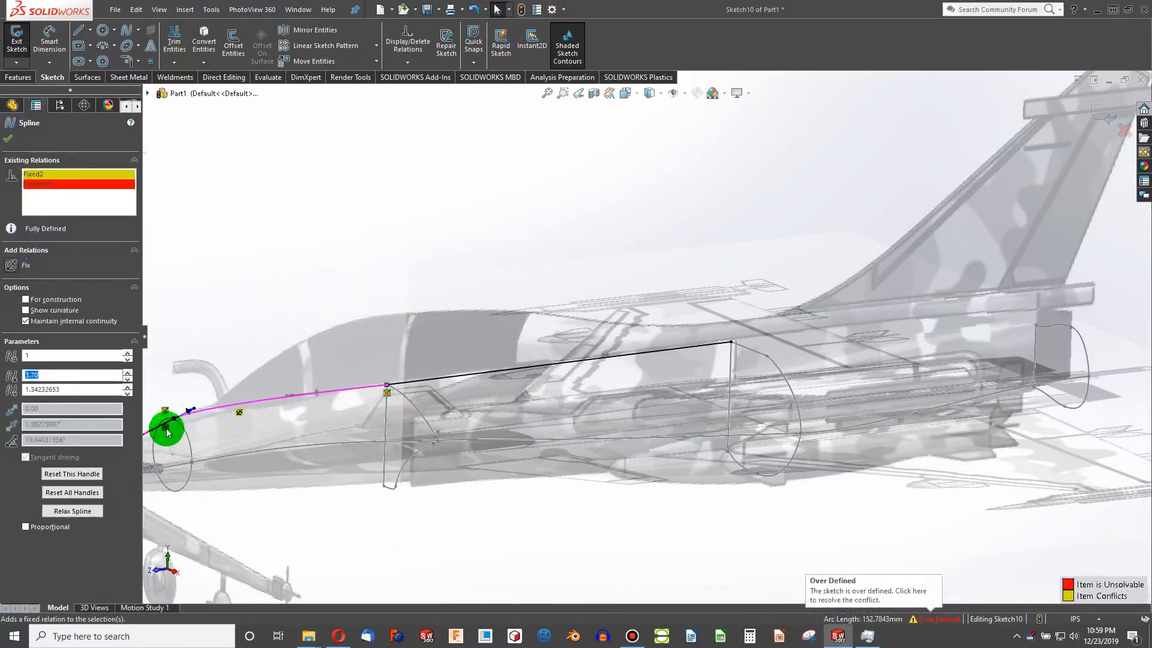
{"action": "key", "text": "Escape"}
{"action": "key", "text": "Delete"}
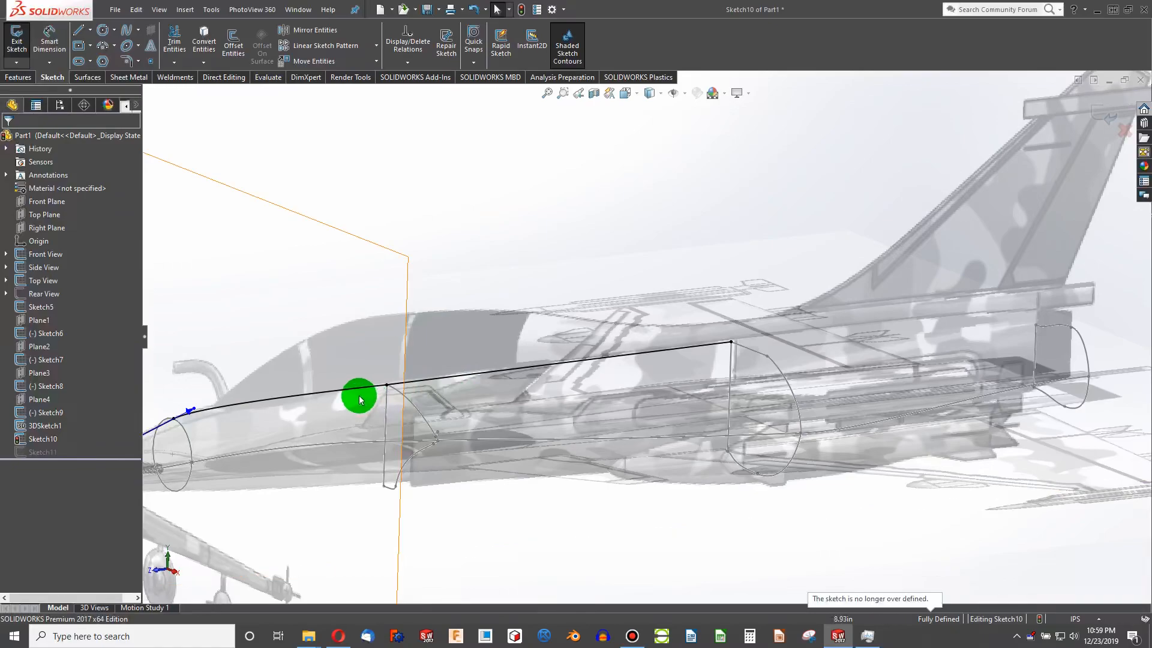
Make the third spline tangent to the second spline at the cockpit section's top point
{"action": "left_click", "coordinate": [423, 383]}
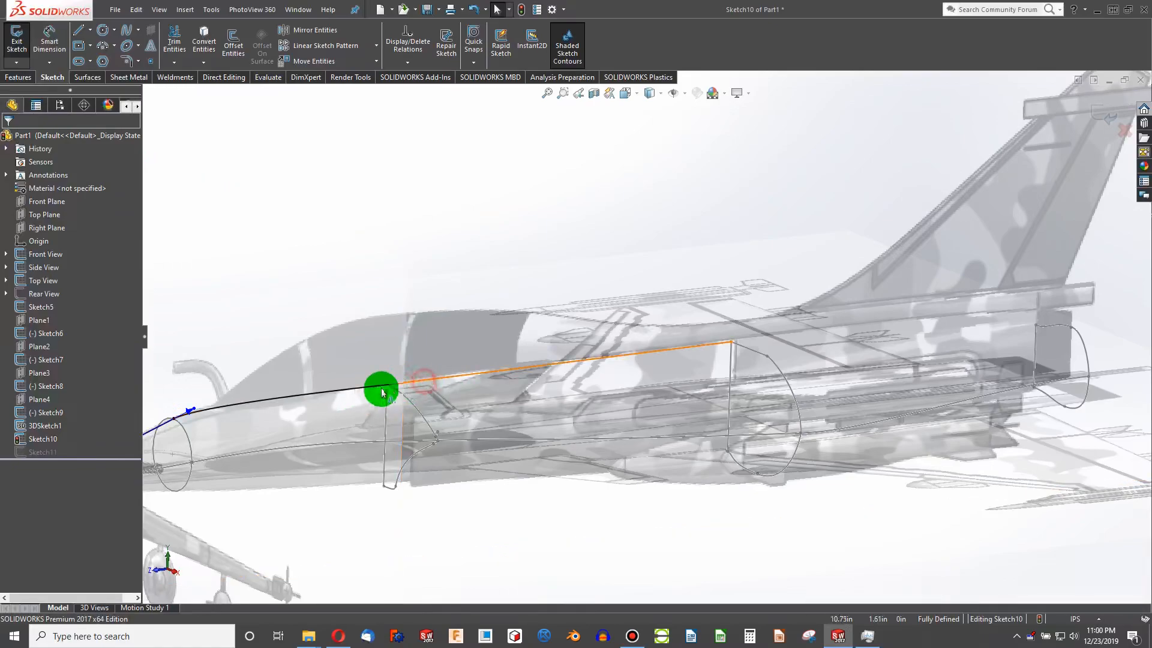
{"action": "left_click", "coordinate": [335, 391], "text": "ctrl"}
{"action": "left_click", "coordinate": [10, 334]}
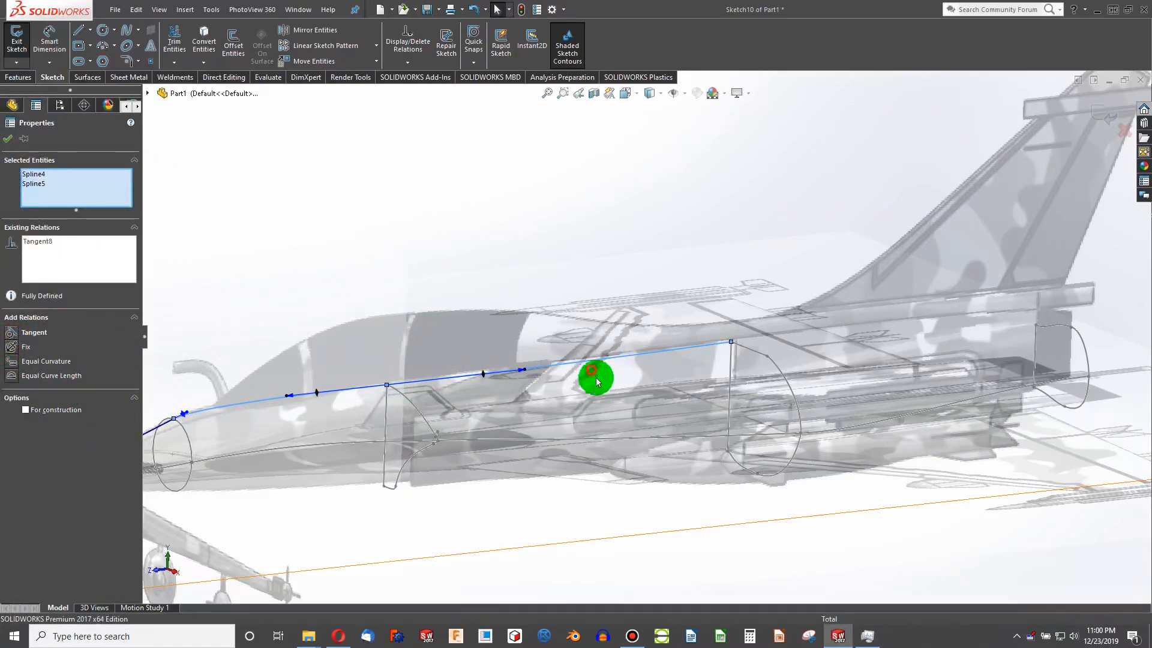
{"action": "left_click", "coordinate": [594, 424]}
Shorten the third spline's front tangency handle and pull out its rear handle so the curve follows the upper fuselage line
{"action": "key", "text": "ctrl+6"}
{"action": "key", "text": "ctrl+5"}
{"action": "key", "text": "ctrl+4"}
{"action": "scroll", "coordinate": [733, 390], "scroll_direction": "down", "scroll_amount": 5}
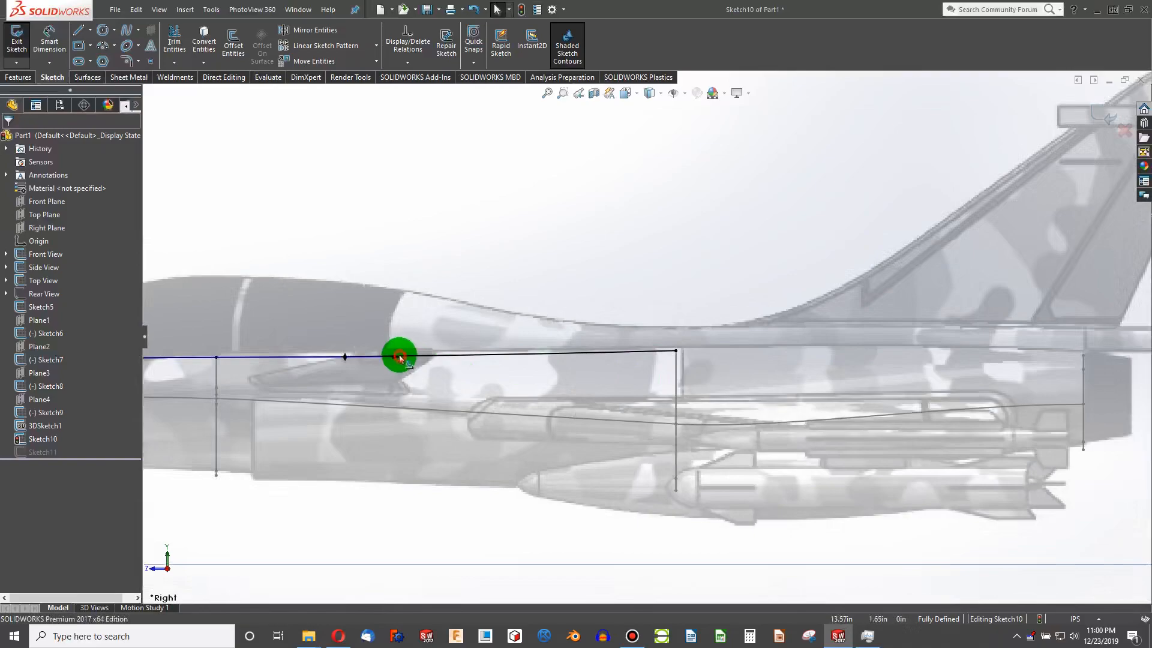
{"action": "left_click", "coordinate": [400, 358]}
{"action": "left_click_drag", "start_coordinate": [479, 335], "coordinate": [396, 334]}
{"action": "left_click_drag", "start_coordinate": [328, 326], "coordinate": [324, 325]}
{"action": "left_click_drag", "start_coordinate": [503, 357], "coordinate": [494, 357]}
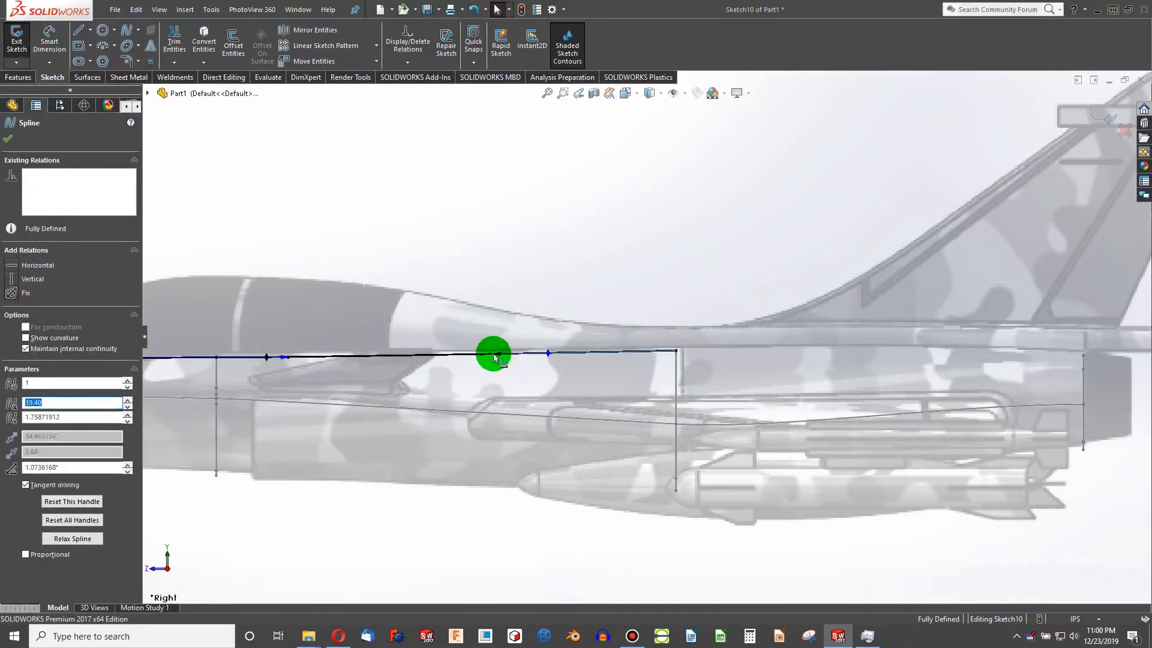
Draw a fourth spline from the mid-fuselage section's top point to the top point of the rearmost section
{"action": "scroll", "coordinate": [636, 355], "scroll_direction": "down", "scroll_amount": 3}
{"action": "scroll", "coordinate": [756, 366], "scroll_direction": "up", "scroll_amount": 3}
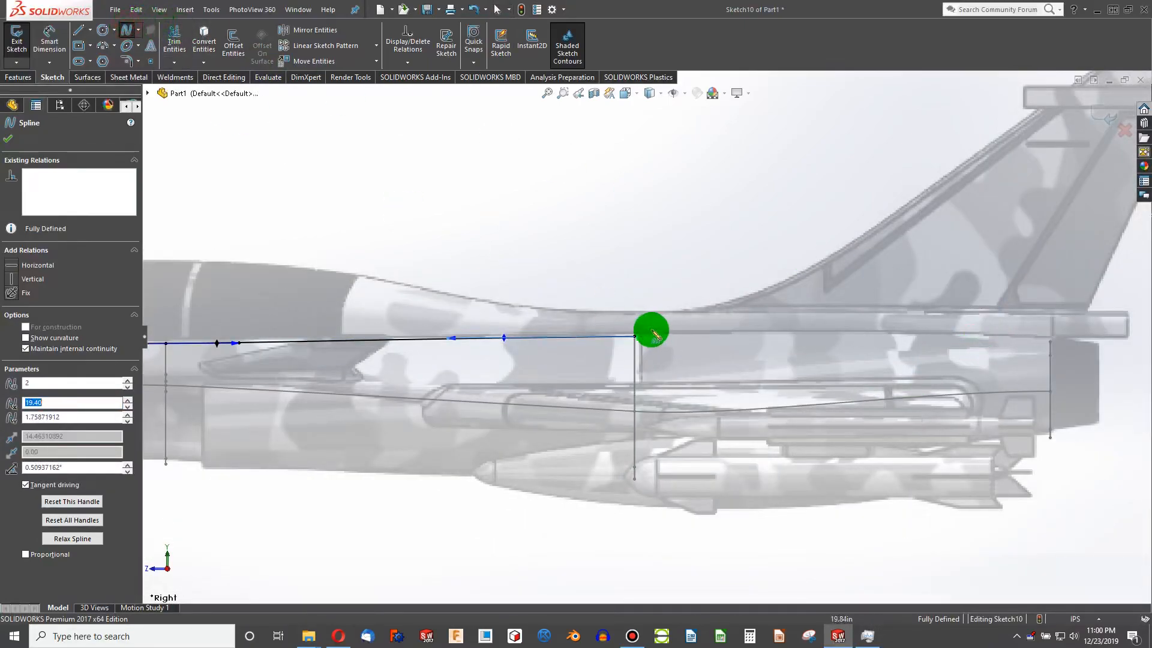
{"action": "left_click", "coordinate": [636, 334]}
{"action": "middle_click_drag", "start_coordinate": [1049, 362], "coordinate": [988, 390]}
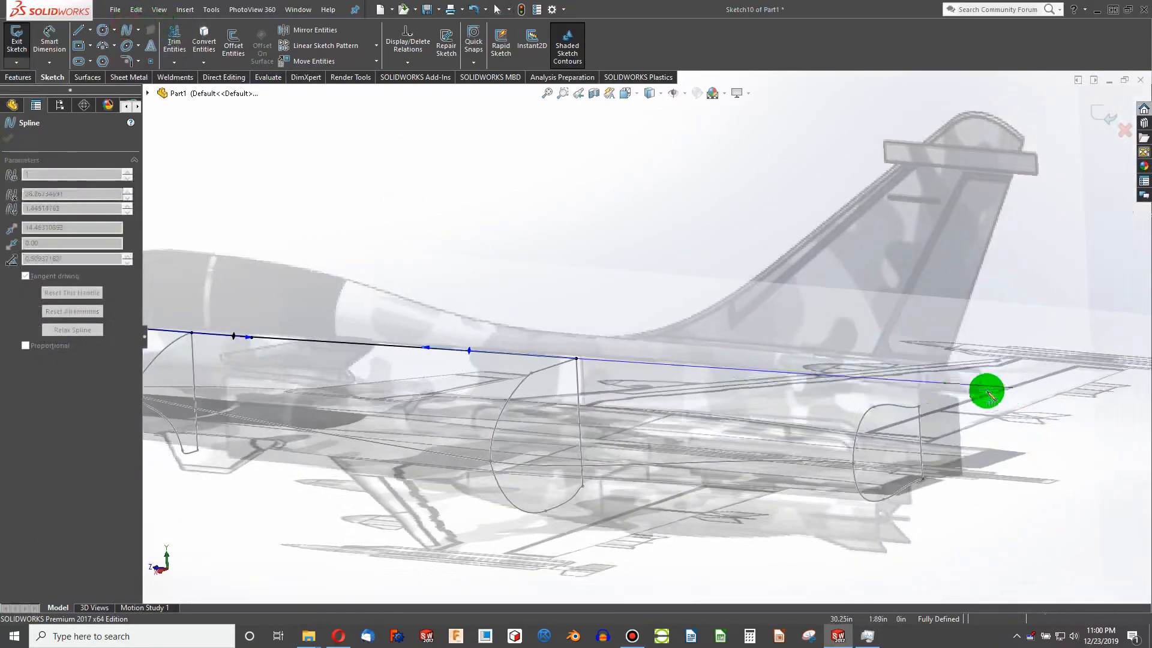
{"action": "scroll", "coordinate": [882, 410], "scroll_direction": "down", "scroll_amount": 3}
{"action": "left_click", "coordinate": [828, 390]}
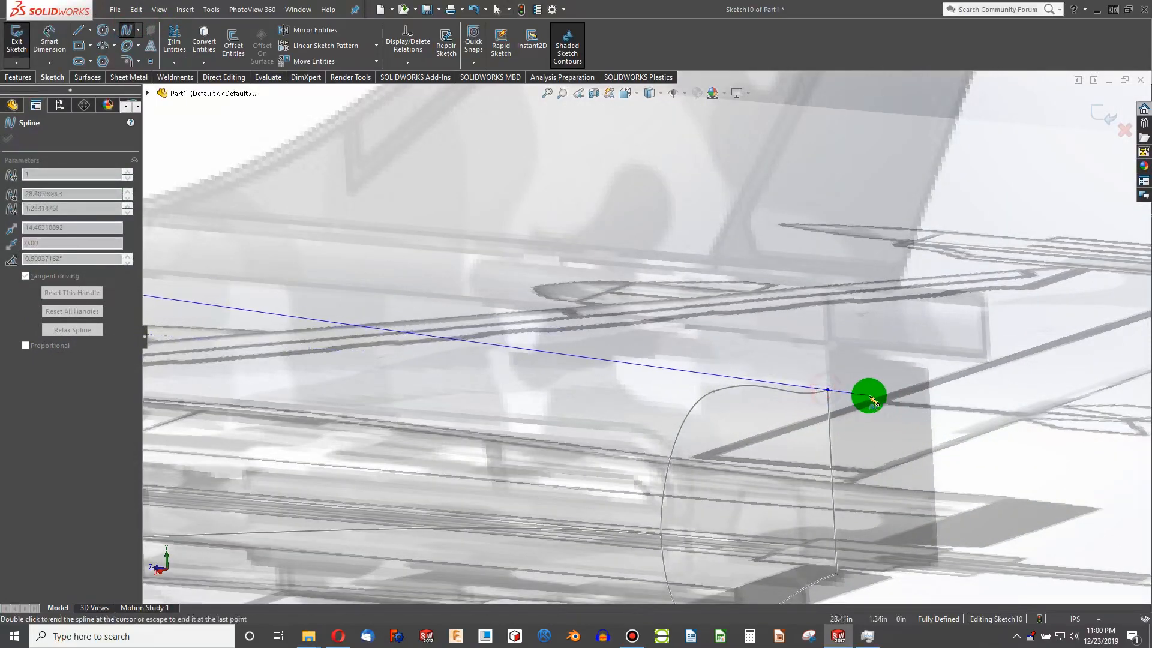
{"action": "key", "text": "ctrl+8"}
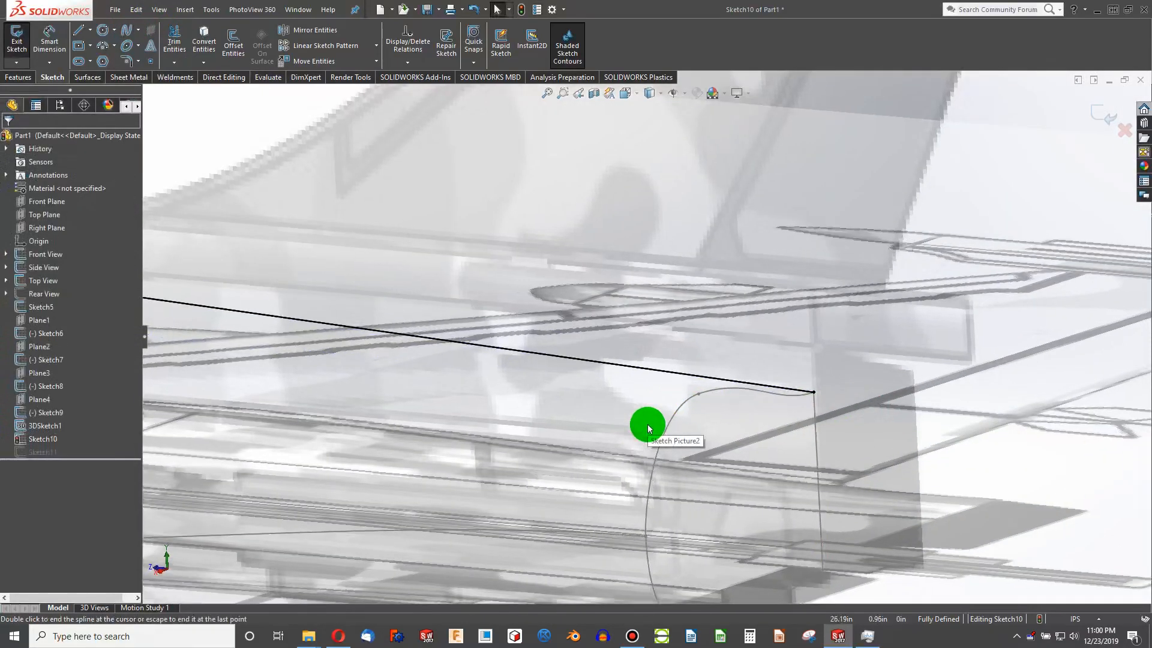
{"action": "key", "text": "ctrl+4"}
Fix the third spline in place and delete the tangent relation that conflicts with it
{"action": "scroll", "coordinate": [664, 301], "scroll_direction": "down", "scroll_amount": 6}
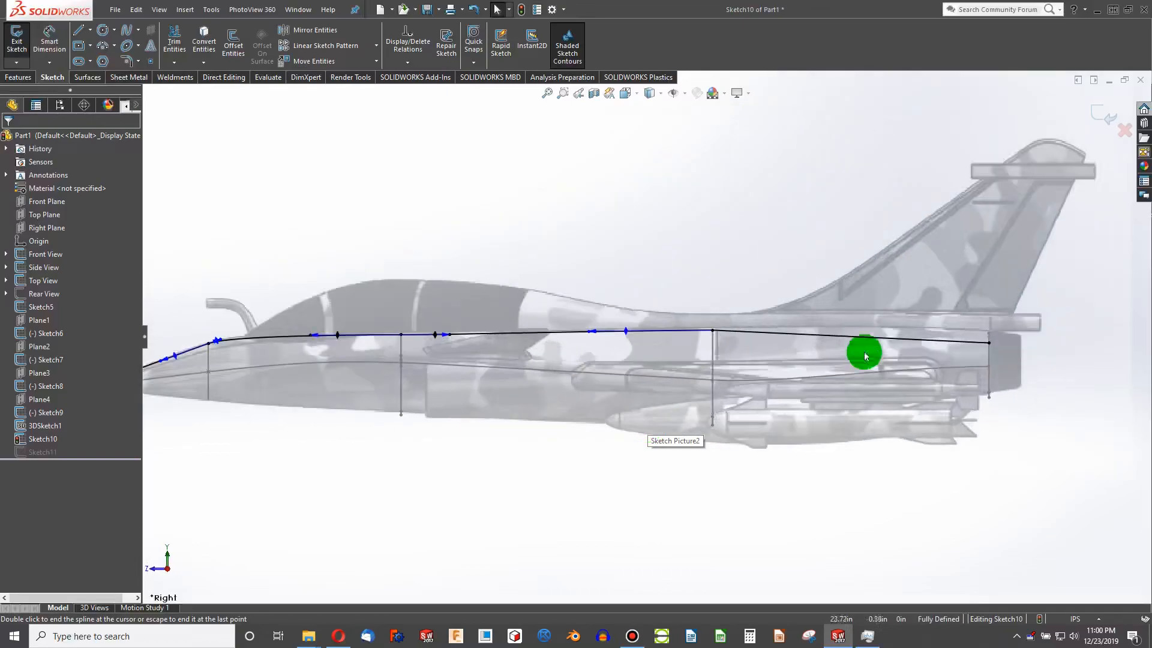
{"action": "double_click", "coordinate": [497, 327]}
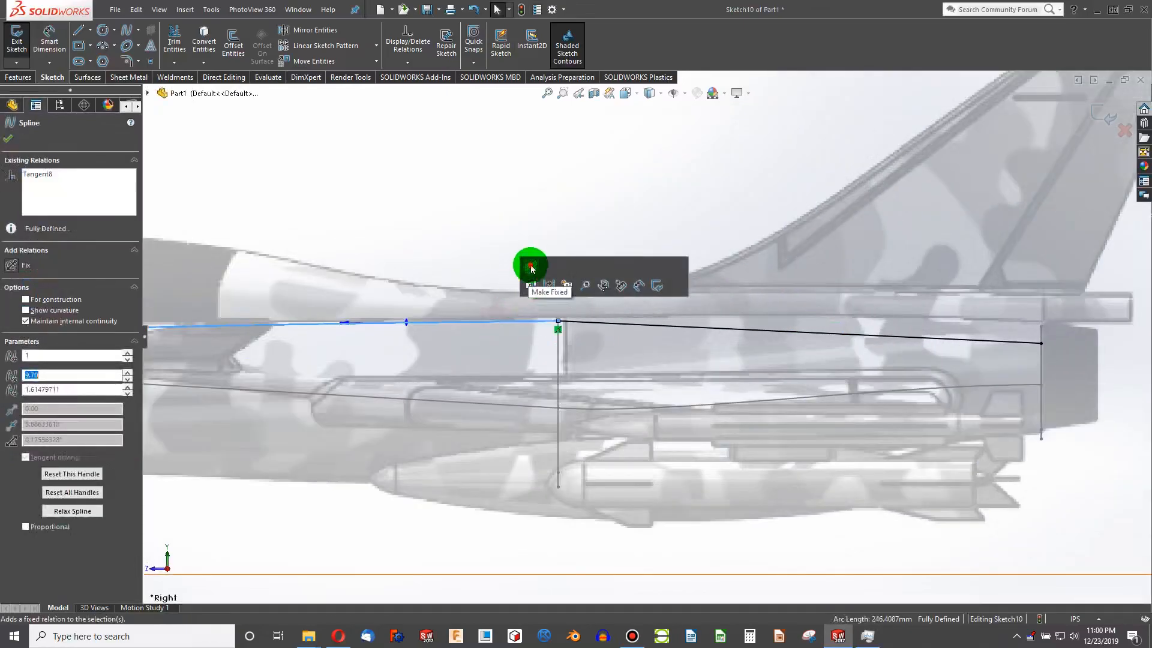
{"action": "scroll", "coordinate": [243, 341], "scroll_direction": "up", "scroll_amount": 4}
{"action": "right_click", "coordinate": [48, 191]}
{"action": "left_click", "coordinate": [72, 210]}
Make the fourth spline tangent to the third spline at the mid-fuselage section's top point
{"action": "left_click", "coordinate": [681, 367]}
{"action": "left_click", "coordinate": [630, 330], "text": "ctrl"}
{"action": "left_click", "coordinate": [18, 330]}
{"action": "left_click", "coordinate": [880, 264]}
Check the upper guide curve against the side-view picture and finish Sketch10
{"action": "scroll", "coordinate": [780, 332], "scroll_direction": "down", "scroll_amount": 5}
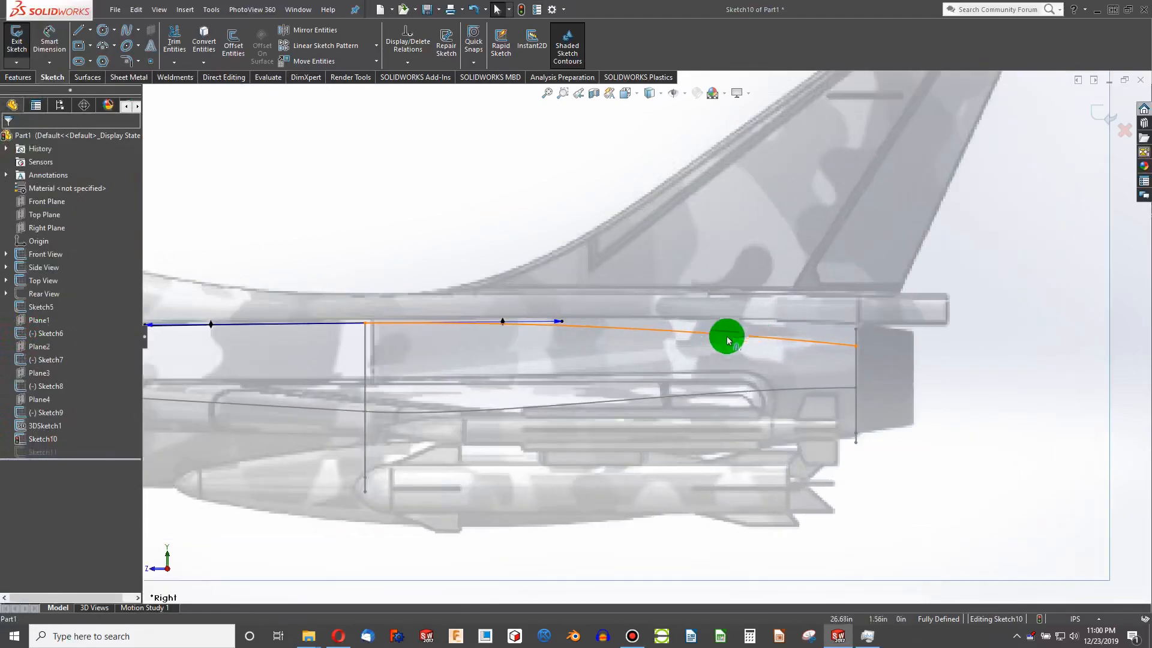
{"action": "scroll", "coordinate": [720, 347], "scroll_direction": "up", "scroll_amount": 3}
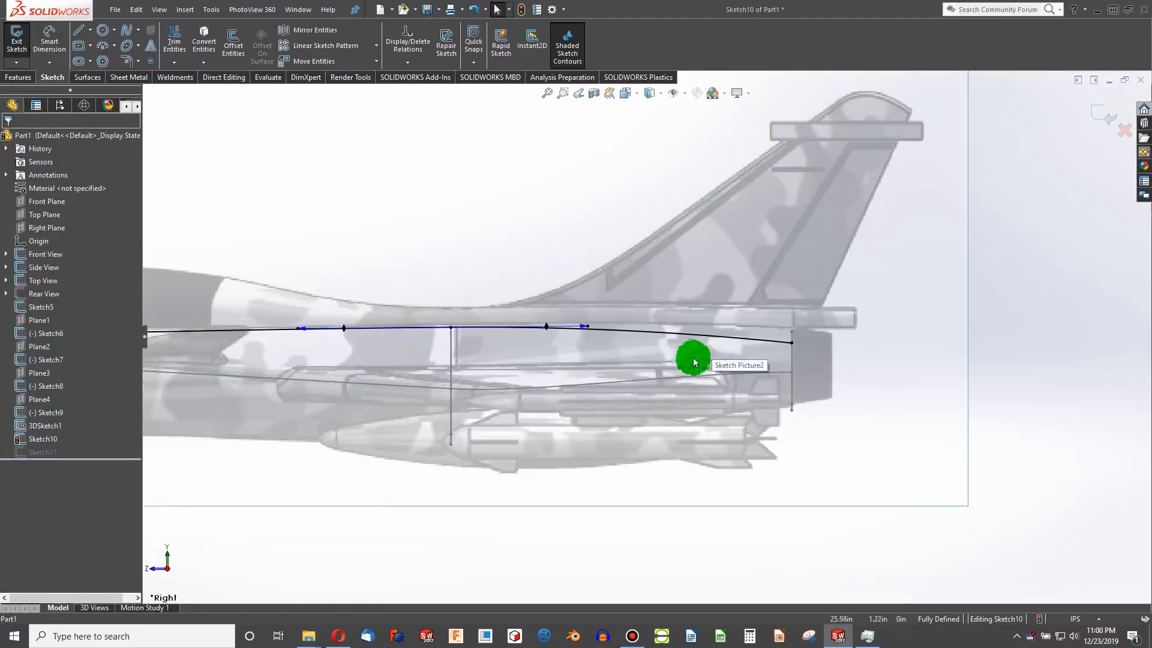
{"action": "scroll", "coordinate": [478, 363], "scroll_direction": "up", "scroll_amount": 5}
{"action": "scroll", "coordinate": [560, 347], "scroll_direction": "down", "scroll_amount": 3}
{"action": "scroll", "coordinate": [474, 321], "scroll_direction": "up", "scroll_amount": 4}
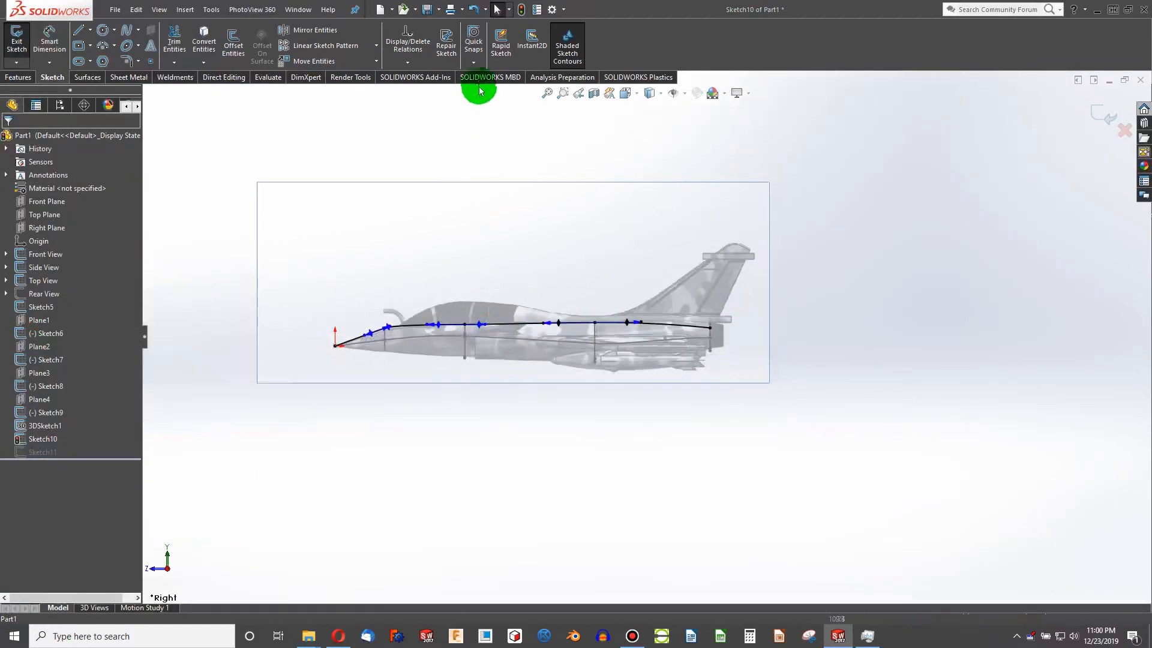
{"action": "left_click", "coordinate": [521, 9]}
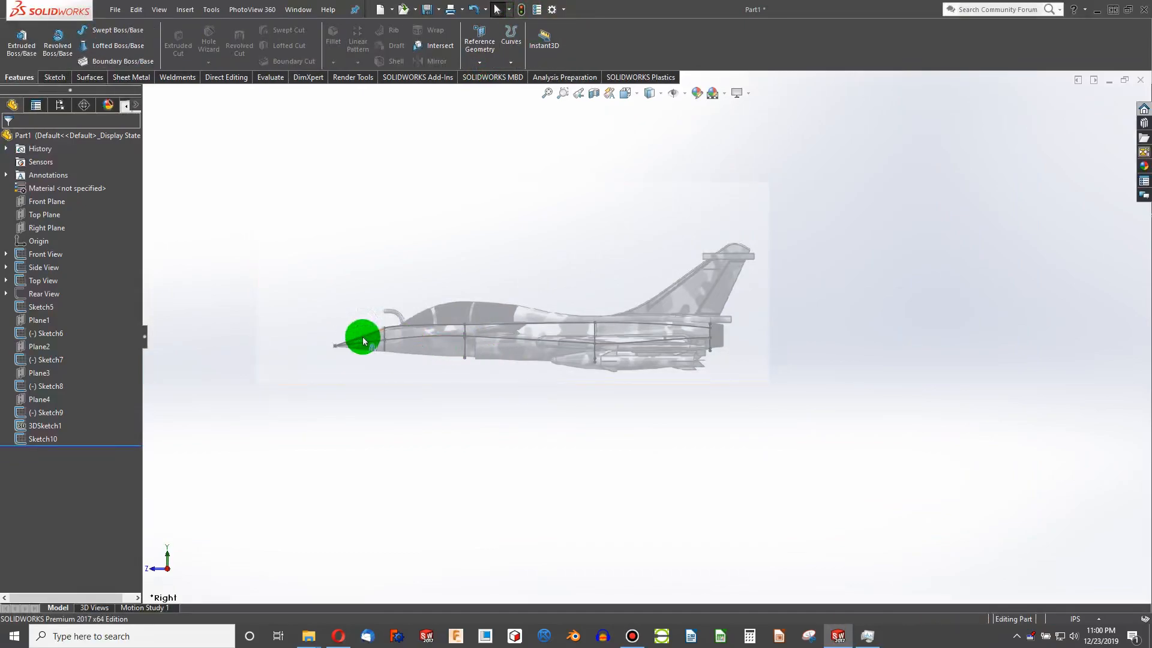
Start a sketch on the Right Plane and draw a spline from the origin along the nose's lower outline to near the first section's bottom
{"action": "middle_click_drag", "start_coordinate": [464, 375], "coordinate": [496, 404]}
{"action": "scroll", "coordinate": [326, 268], "scroll_direction": "down", "scroll_amount": 3}
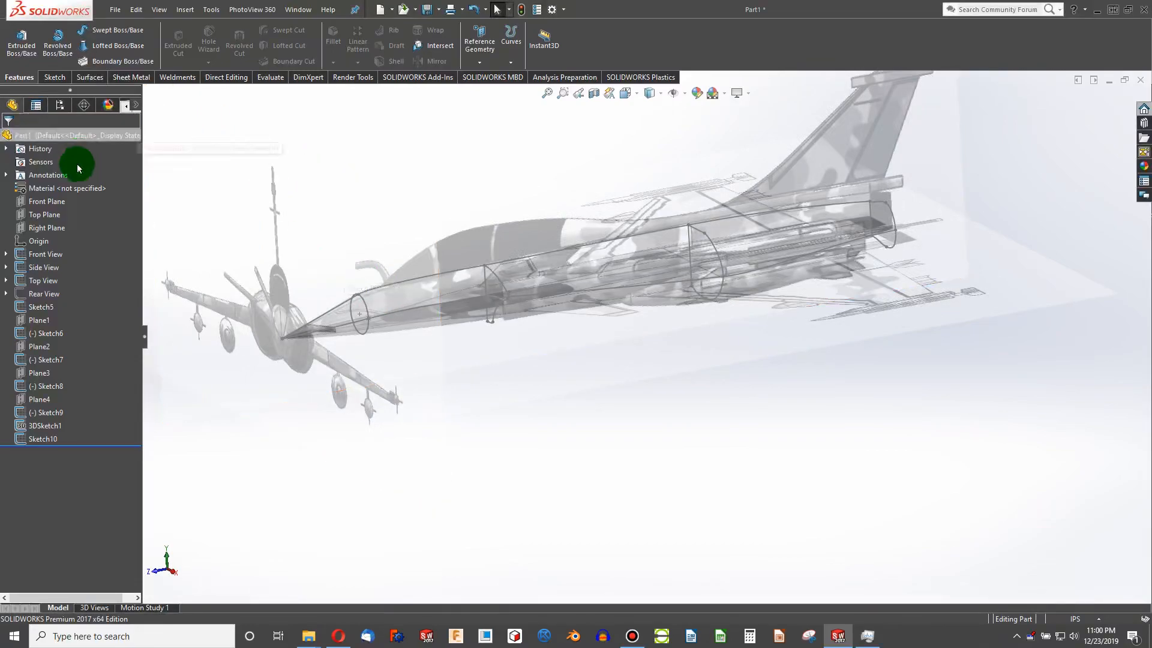
{"action": "left_click", "coordinate": [47, 227]}
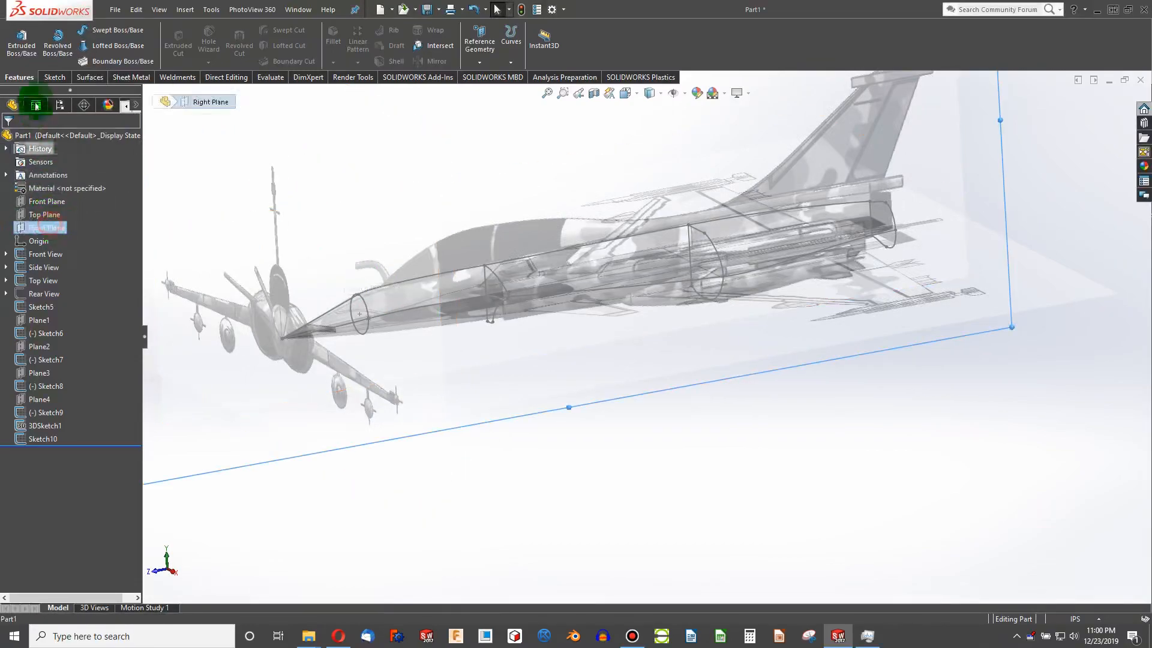
{"action": "left_click", "coordinate": [54, 77]}
{"action": "left_click", "coordinate": [126, 34]}
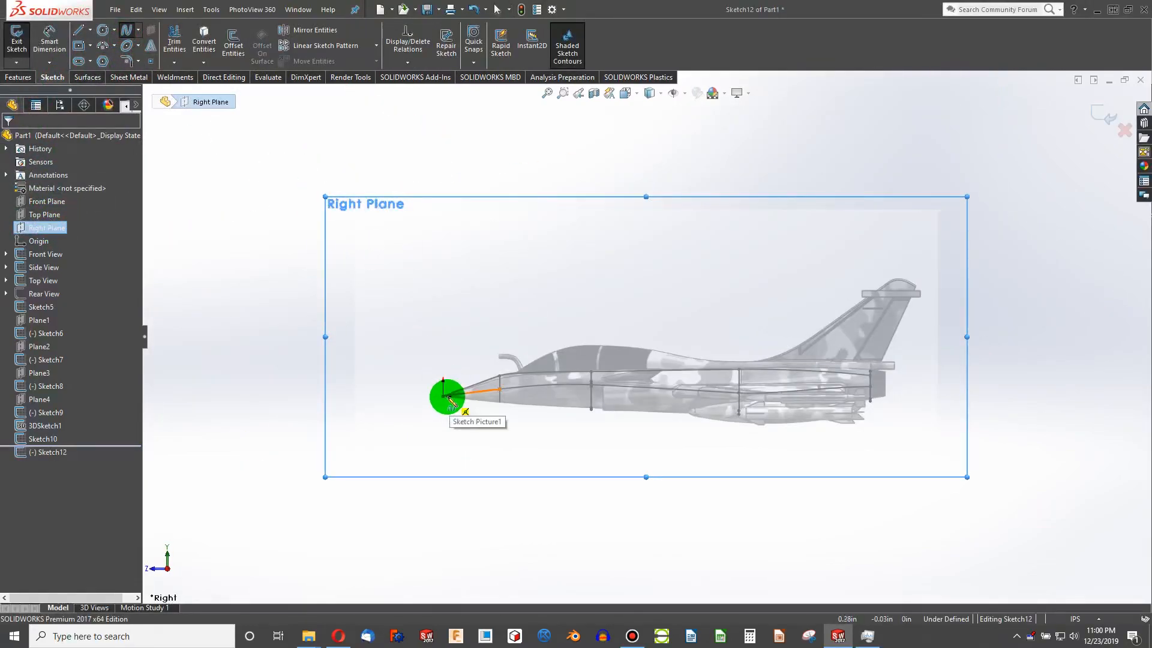
{"action": "scroll", "coordinate": [442, 396], "scroll_direction": "up", "scroll_amount": 3}
{"action": "left_click", "coordinate": [300, 362]}
{"action": "scroll", "coordinate": [527, 390], "scroll_direction": "up", "scroll_amount": 2}
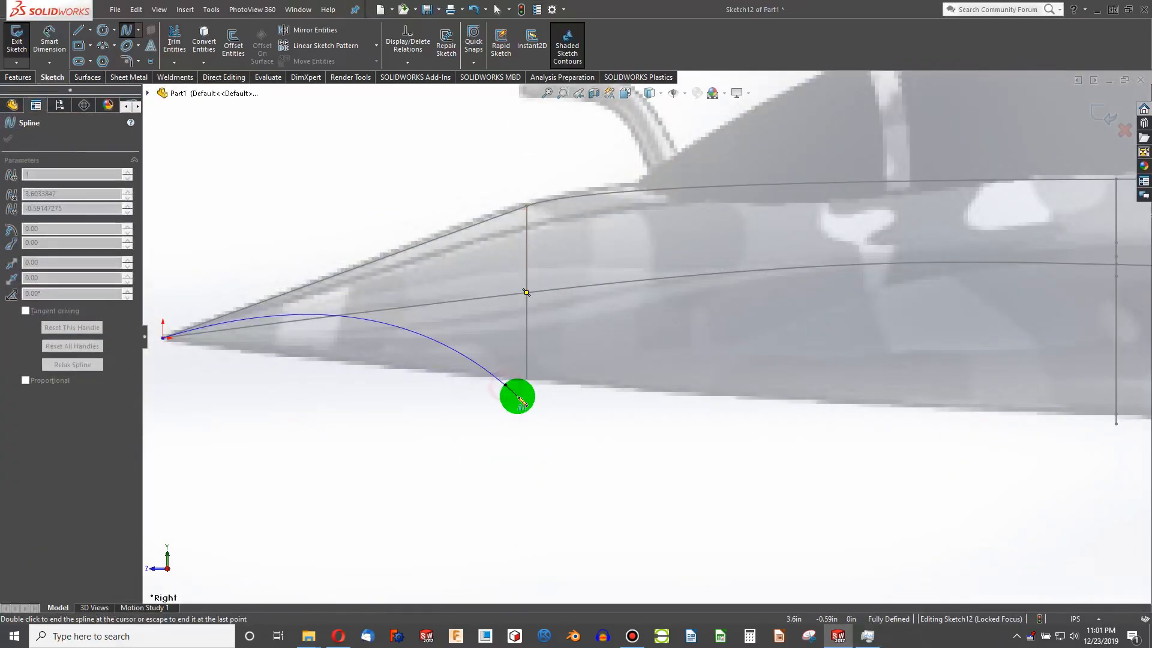
{"action": "left_click", "coordinate": [506, 385]}
Add a Pierce relation between the lower nose spline's rear endpoint and the first section's arc
{"action": "double_click", "coordinate": [504, 387]}
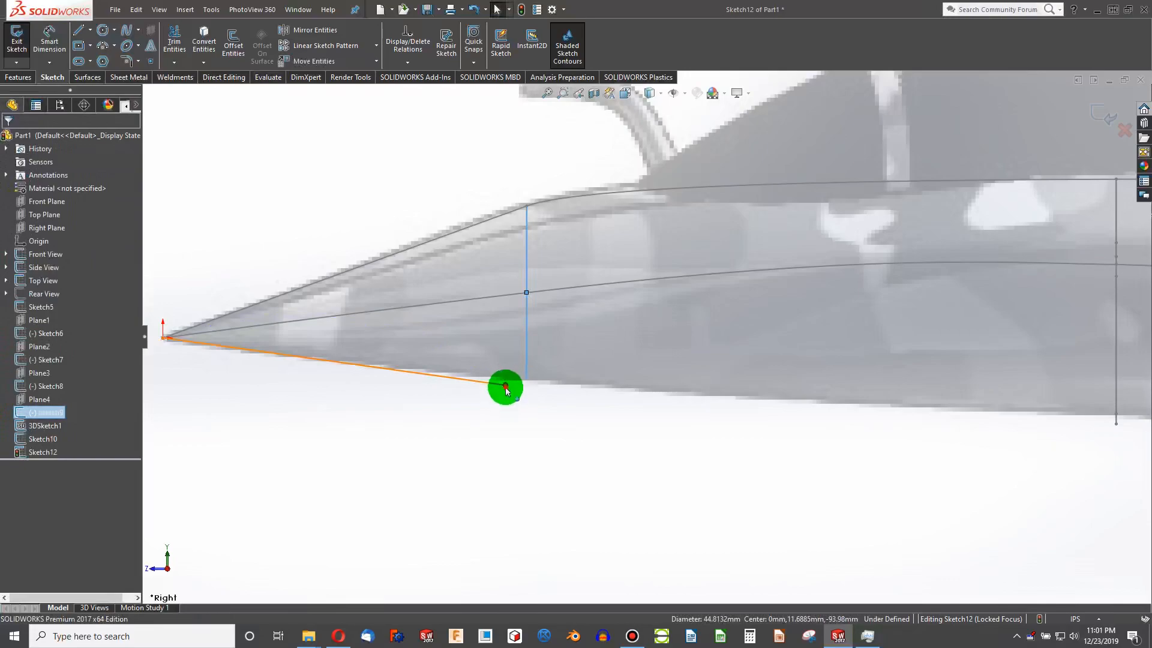
{"action": "left_click", "coordinate": [61, 361]}
{"action": "left_click", "coordinate": [19, 377]}
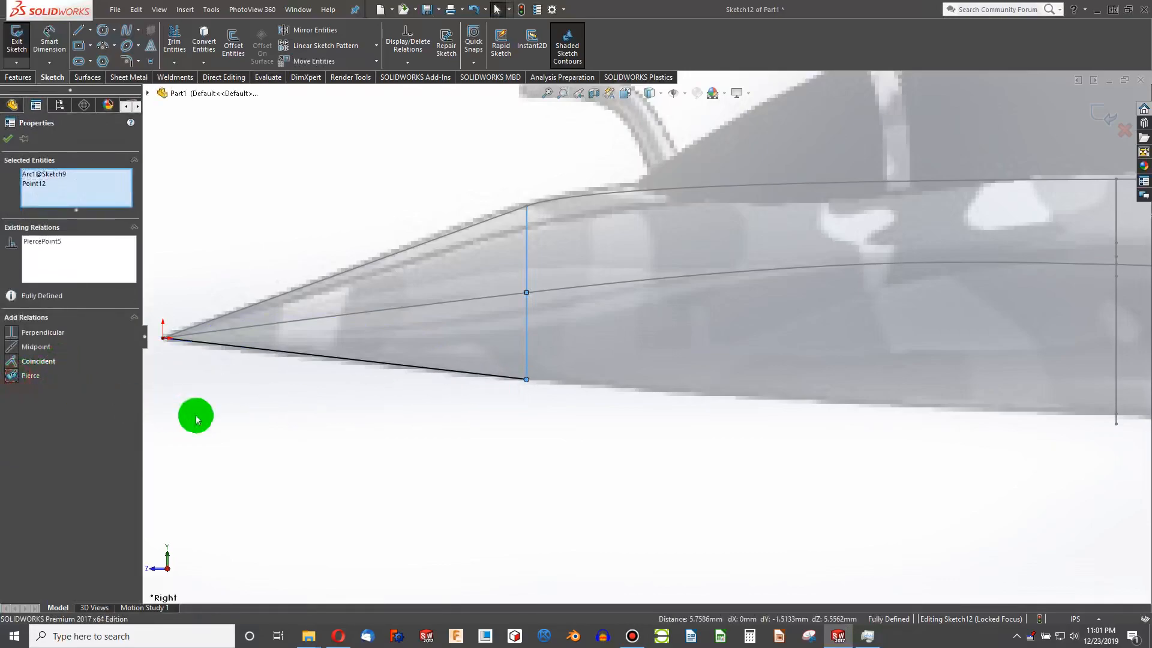
{"action": "left_click", "coordinate": [307, 432]}
Adjust the lower nose spline's end tangent to follow the side-view picture's outline, and add a Fix relation to the spline
{"action": "left_click", "coordinate": [422, 371]}
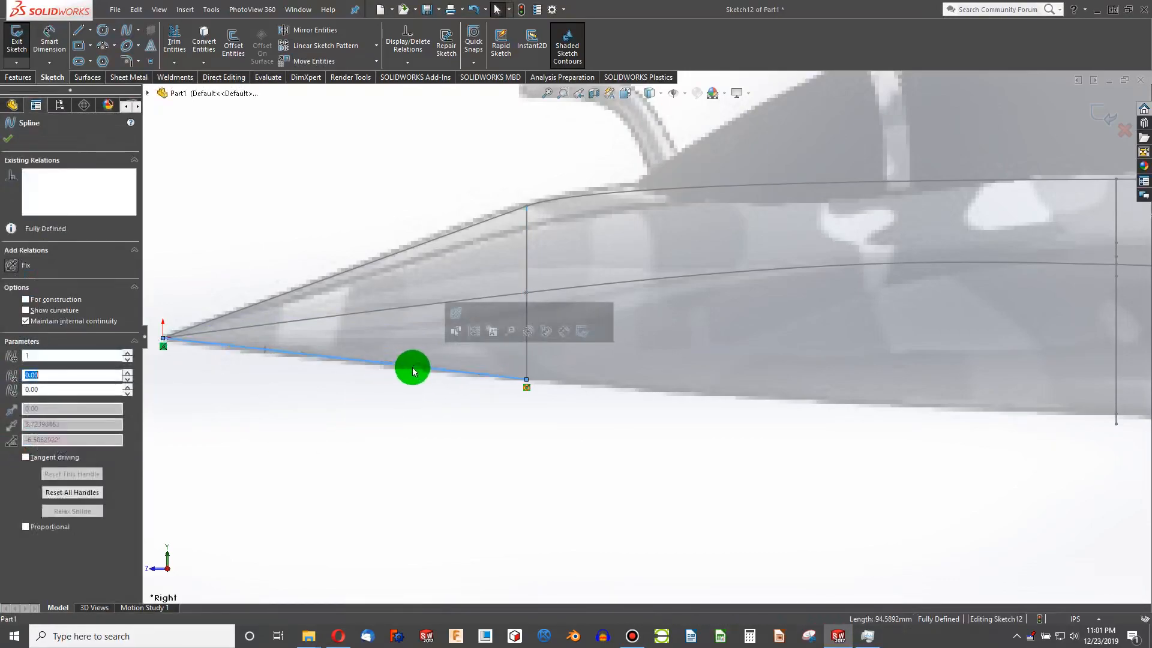
{"action": "left_click", "coordinate": [382, 368]}
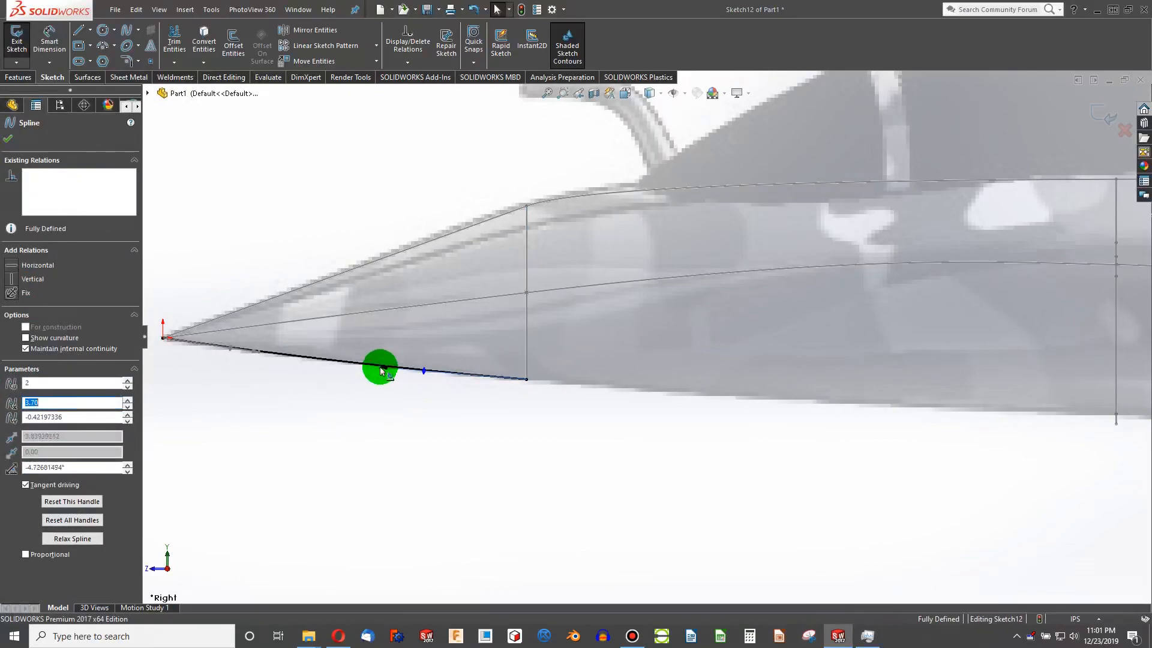
{"action": "right_click", "coordinate": [358, 366]}
{"action": "right_click", "coordinate": [337, 362]}
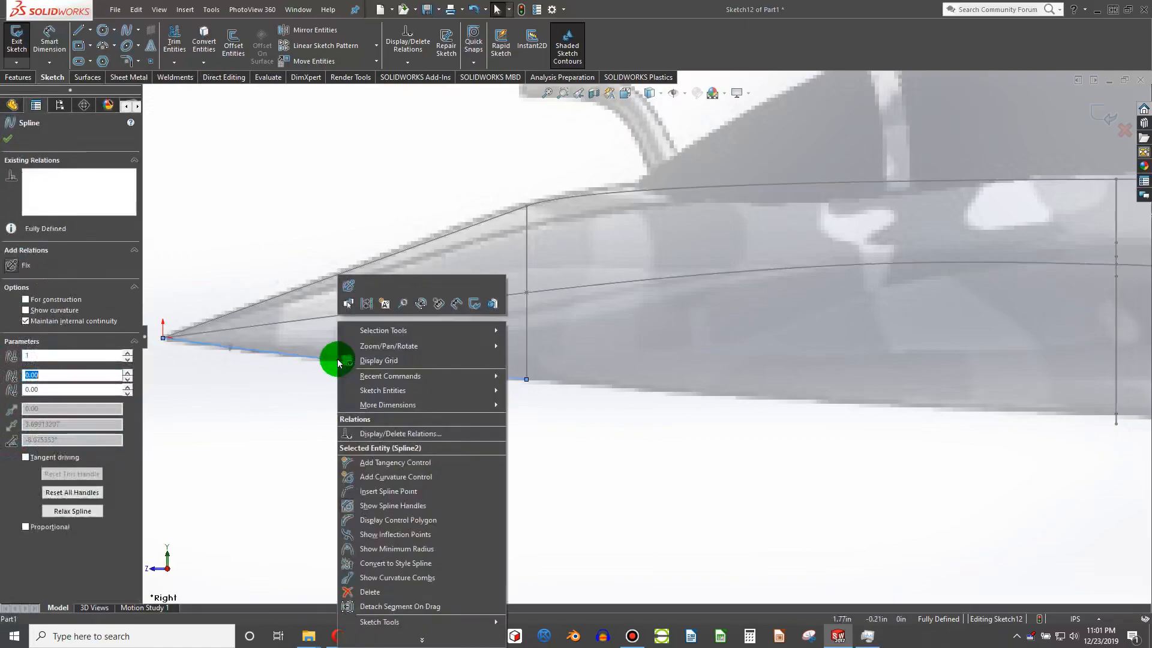
{"action": "left_click", "coordinate": [348, 286]}
{"action": "left_click", "coordinate": [368, 404]}
{"action": "scroll", "coordinate": [480, 432], "scroll_direction": "up", "scroll_amount": 4}
{"action": "scroll", "coordinate": [848, 340], "scroll_direction": "down", "scroll_amount": 3}
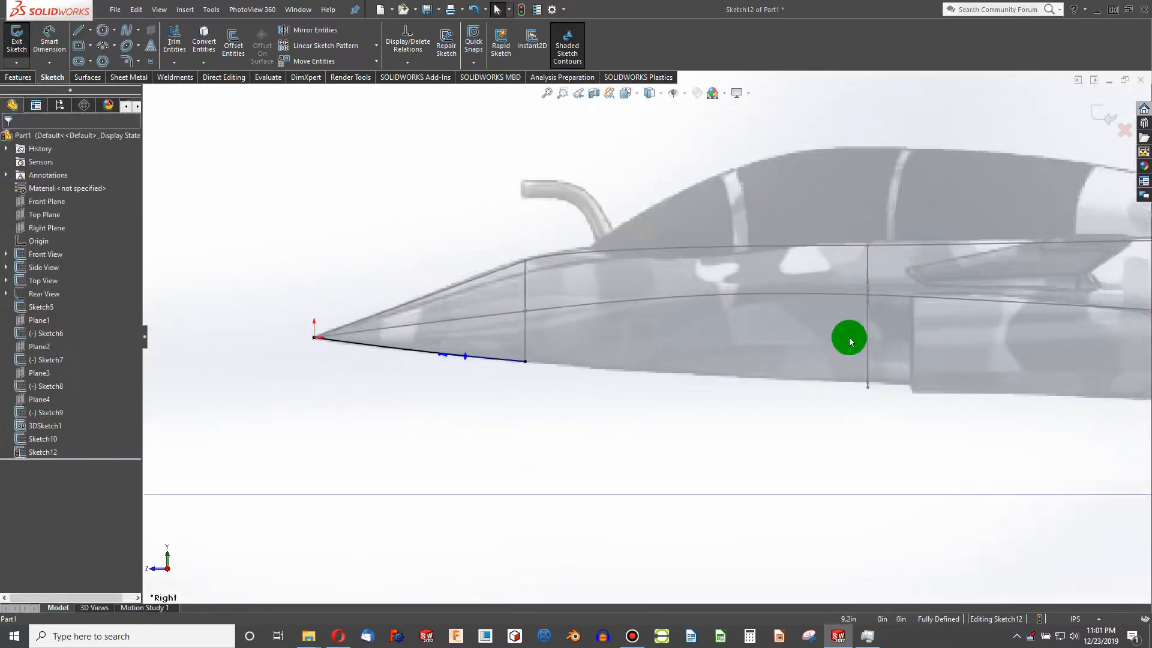
Draw a second lower spline from the nose spline's rear endpoint to the second section's bottom point
{"action": "left_click", "coordinate": [129, 33]}
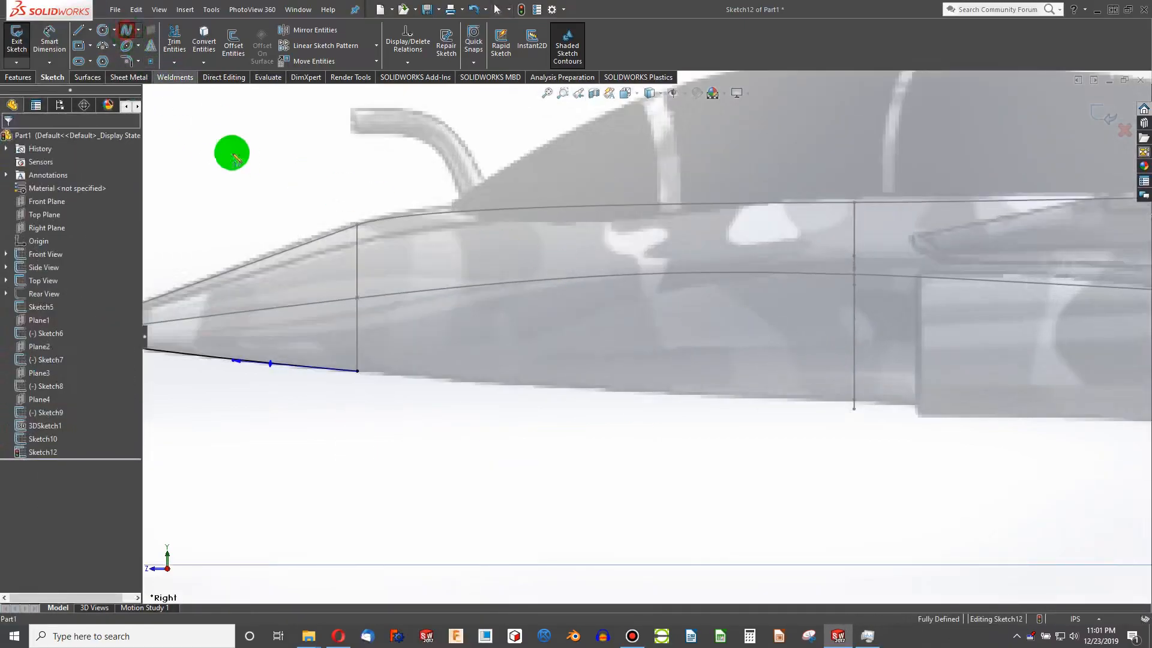
{"action": "left_click", "coordinate": [358, 372]}
{"action": "mouse_move", "coordinate": [853, 412]}
{"action": "middle_mouse_down"}
{"action": "mouse_move", "coordinate": [832, 434]}
{"action": "mouse_move", "coordinate": [870, 397]}
{"action": "middle_mouse_up"}
{"action": "left_click", "coordinate": [871, 397]}
Add a Tangent relation between the second lower spline and the fixed nose spline
{"action": "left_click", "coordinate": [538, 358]}
{"action": "left_click", "coordinate": [226, 316], "text": "ctrl"}
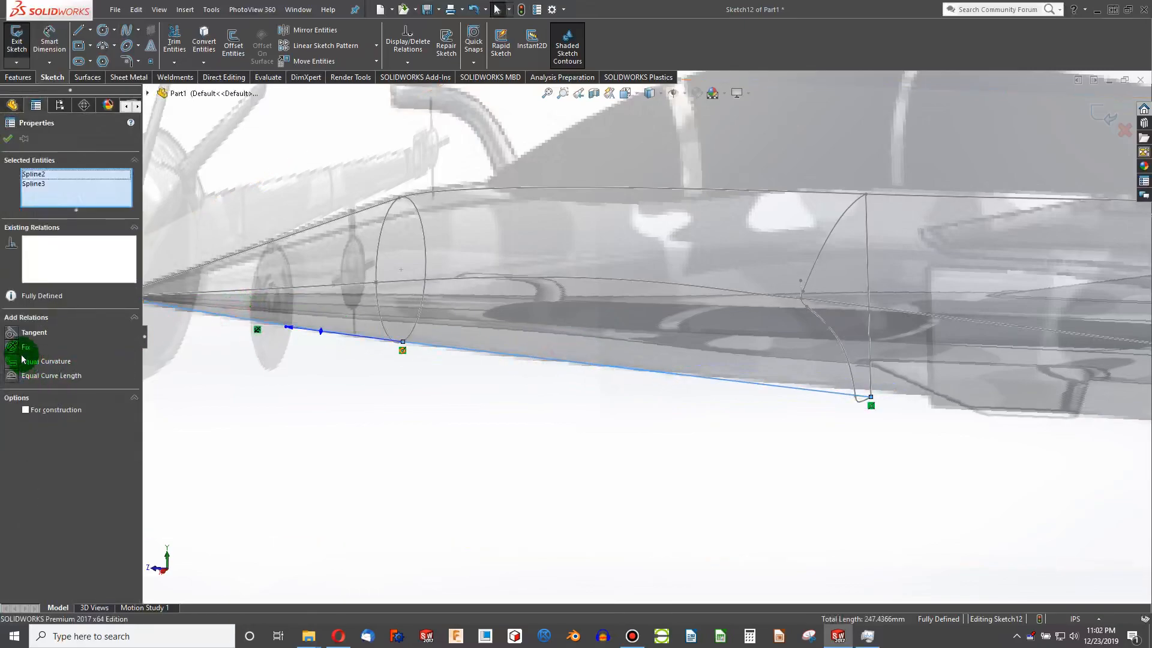
{"action": "left_click", "coordinate": [12, 338]}
{"action": "left_click", "coordinate": [471, 443]}
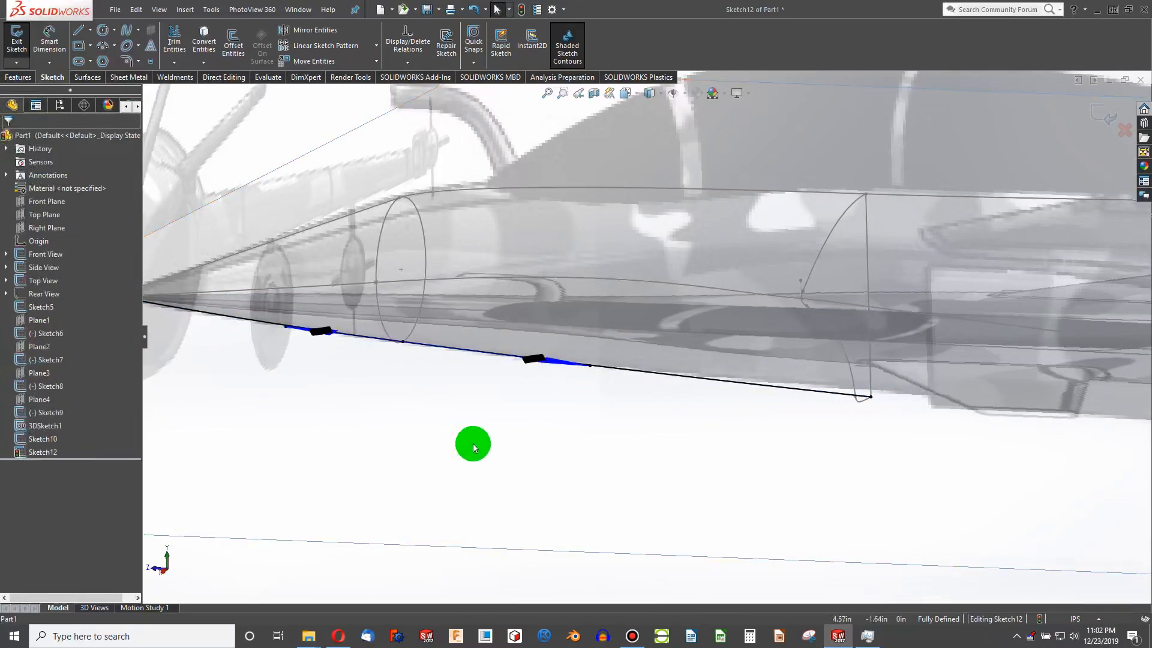
Adjust the second lower spline's rear tangent handle until the curve follows the lower fuselage outline in the side-view picture
{"action": "middle_click_drag", "start_coordinate": [470, 442], "coordinate": [498, 449]}
{"action": "key", "text": "ctrl+6"}
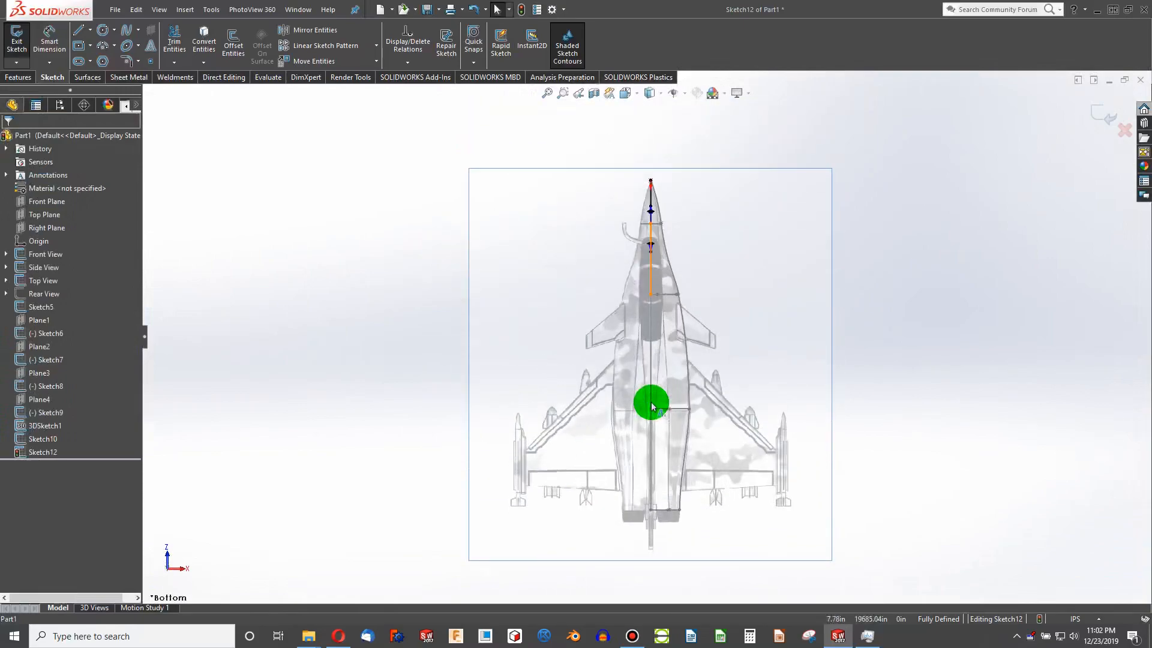
{"action": "key", "text": "ctrl+3"}
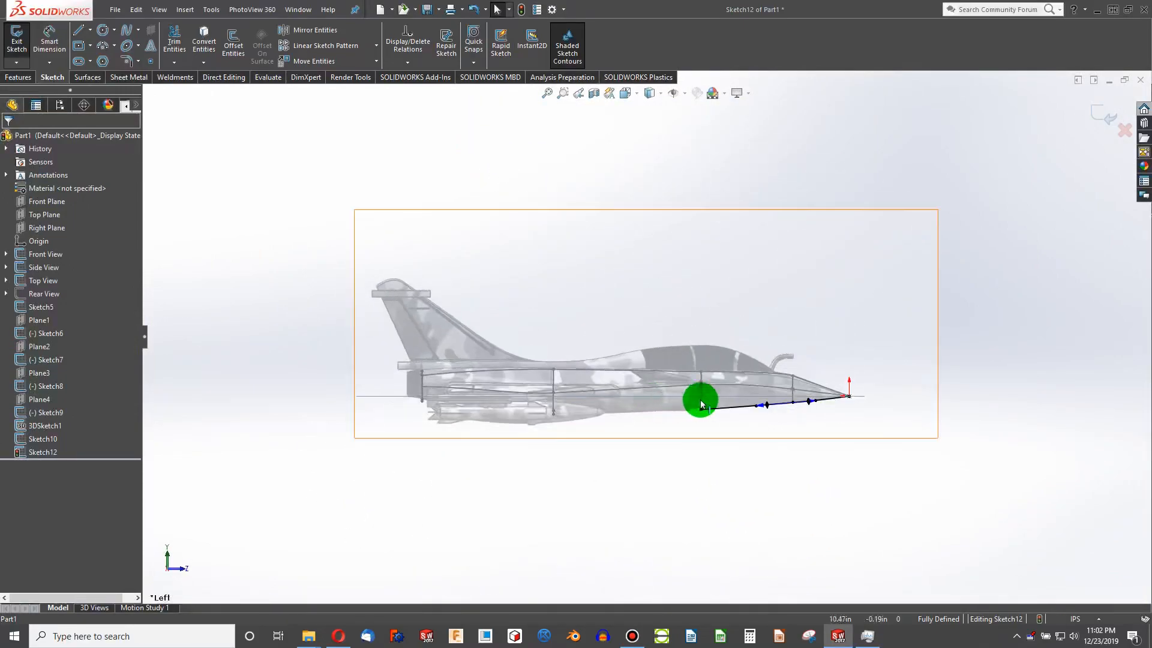
{"action": "scroll", "coordinate": [696, 402], "scroll_direction": "down", "scroll_amount": 5}
{"action": "left_click", "coordinate": [789, 364]}
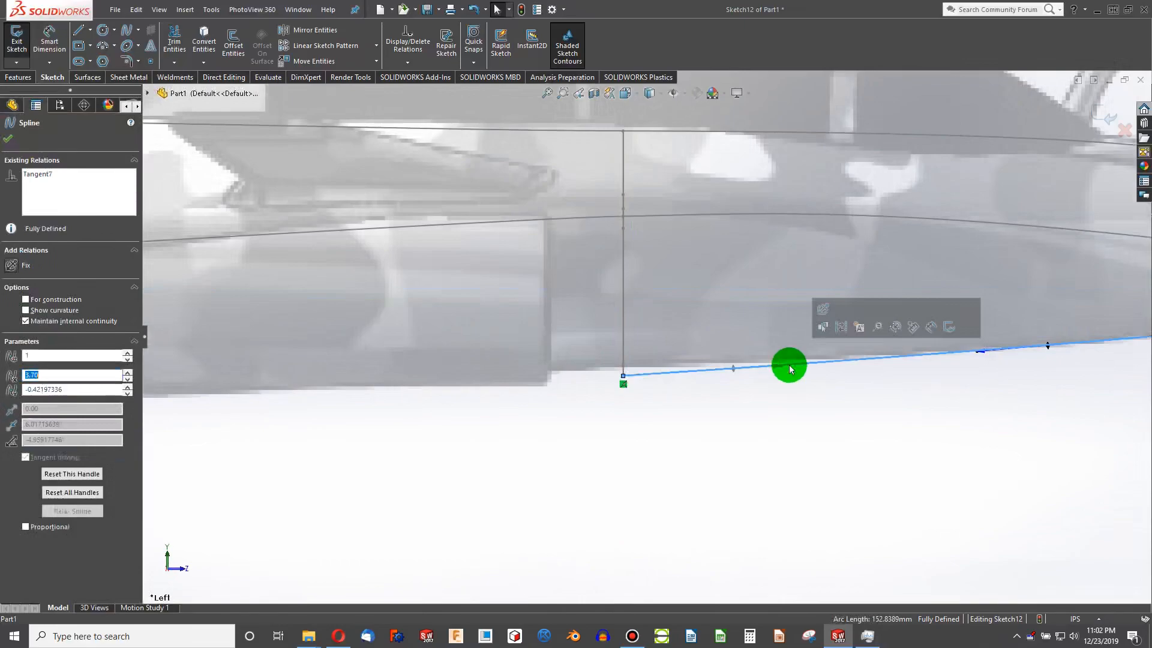
{"action": "left_click", "coordinate": [782, 370]}
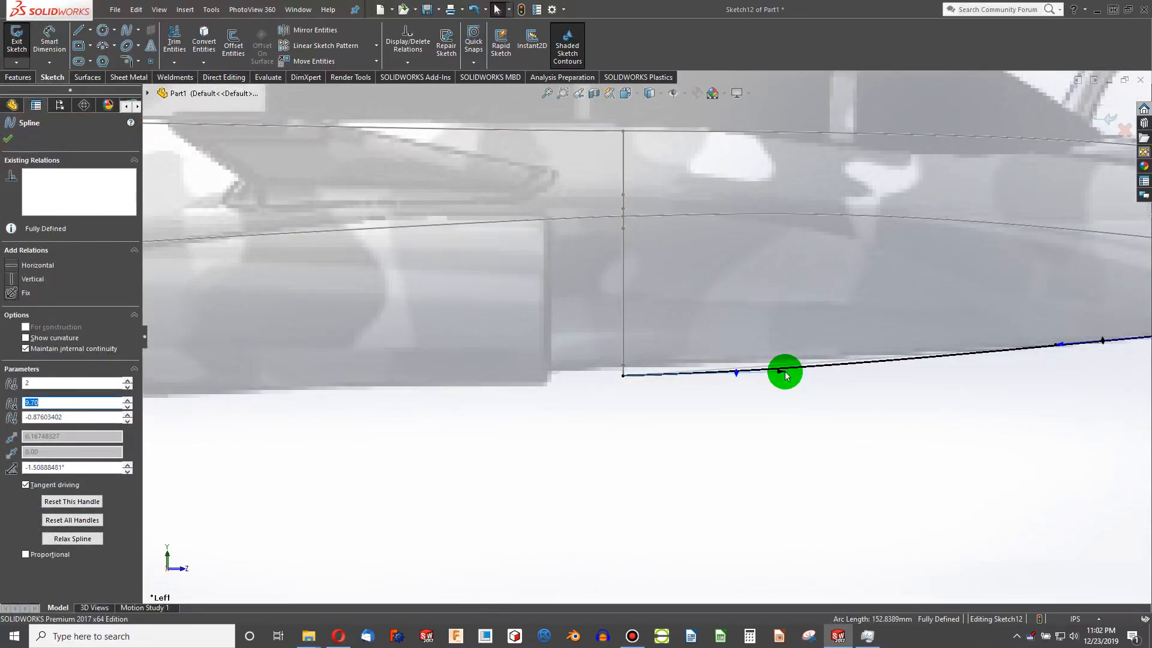
{"action": "scroll", "coordinate": [749, 399], "scroll_direction": "up", "scroll_amount": 4}
{"action": "middle_click_drag", "start_coordinate": [738, 404], "coordinate": [437, 404]}
{"action": "scroll", "coordinate": [492, 375], "scroll_direction": "down", "scroll_amount": 3}
{"action": "scroll", "coordinate": [474, 333], "scroll_direction": "up", "scroll_amount": 1}
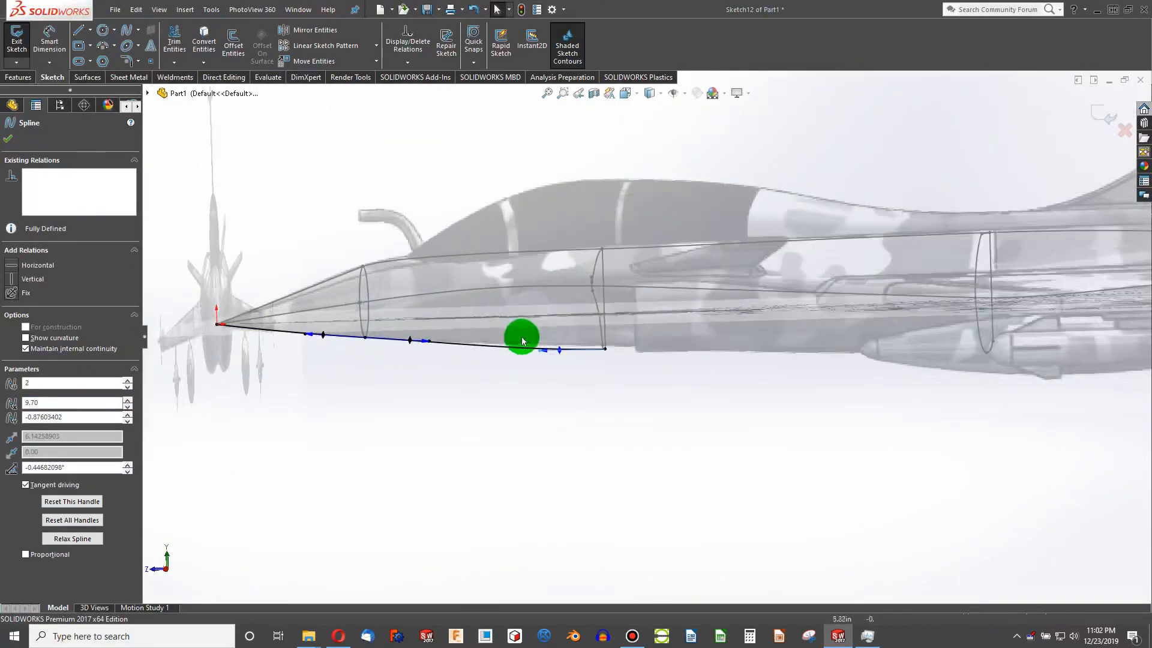
{"action": "scroll", "coordinate": [489, 360], "scroll_direction": "down", "scroll_amount": 5}
{"action": "left_click_drag", "start_coordinate": [595, 369], "coordinate": [592, 364]}
{"action": "scroll", "coordinate": [708, 372], "scroll_direction": "up", "scroll_amount": 5}
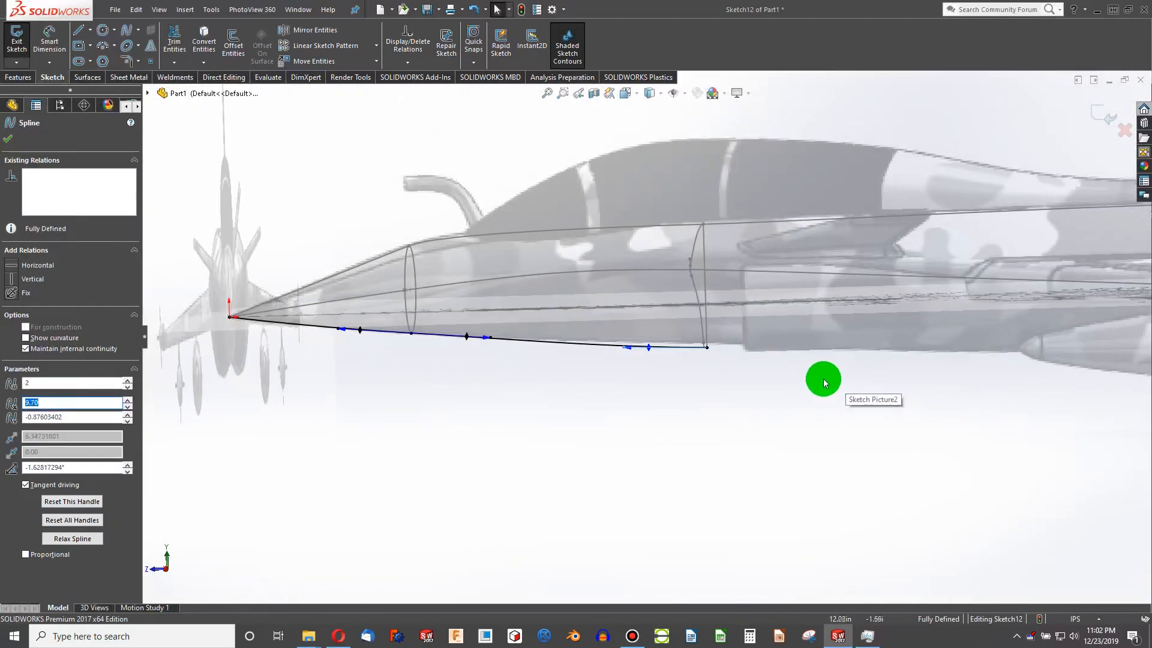
Rebuild the part and reopen the lower guide curve sketch, Sketch12, for editing
{"action": "left_click", "coordinate": [520, 11]}
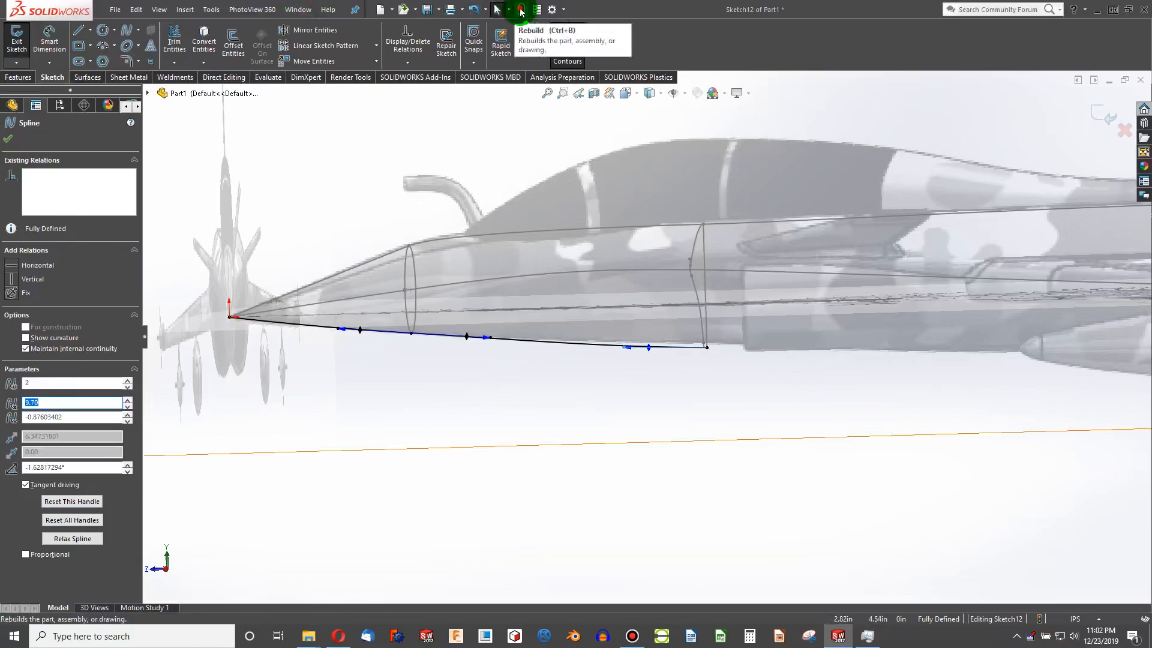
{"action": "scroll", "coordinate": [780, 348], "scroll_direction": "up", "scroll_amount": 3}
{"action": "scroll", "coordinate": [1003, 347], "scroll_direction": "down", "scroll_amount": 6}
{"action": "mouse_move", "coordinate": [1004, 346]}
{"action": "middle_mouse_down"}
{"action": "mouse_move", "coordinate": [796, 347]}
{"action": "mouse_move", "coordinate": [802, 365]}
{"action": "middle_mouse_up"}
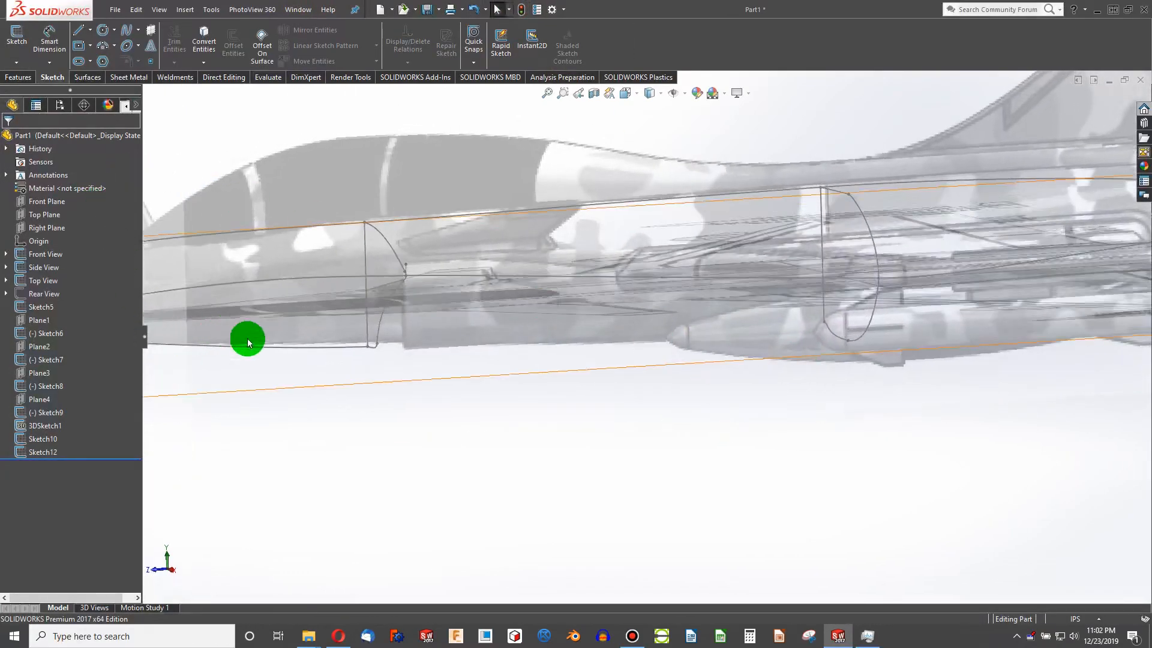
{"action": "right_click", "coordinate": [270, 345]}
{"action": "left_click", "coordinate": [289, 311]}
Fix the second lower spline and delete its conflicting Tangent relation
{"action": "left_click", "coordinate": [129, 36]}
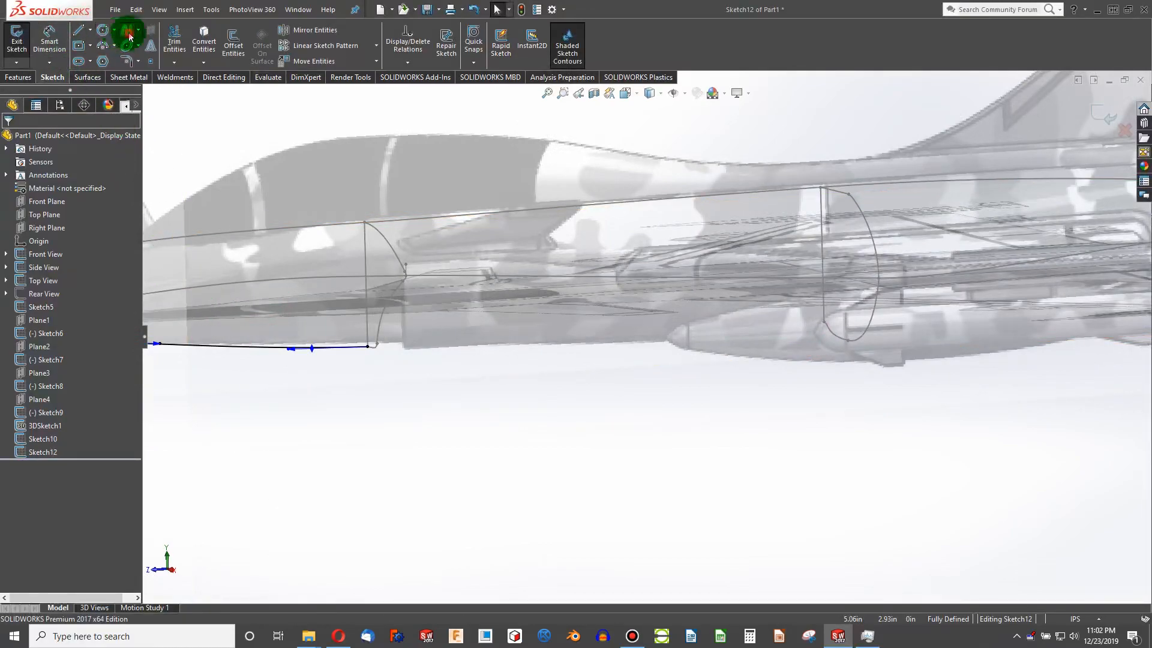
{"action": "right_click", "coordinate": [250, 347]}
{"action": "left_click", "coordinate": [263, 273]}
{"action": "scroll", "coordinate": [231, 355], "scroll_direction": "up", "scroll_amount": 1}
{"action": "scroll", "coordinate": [232, 355], "scroll_direction": "up", "scroll_amount": 1}
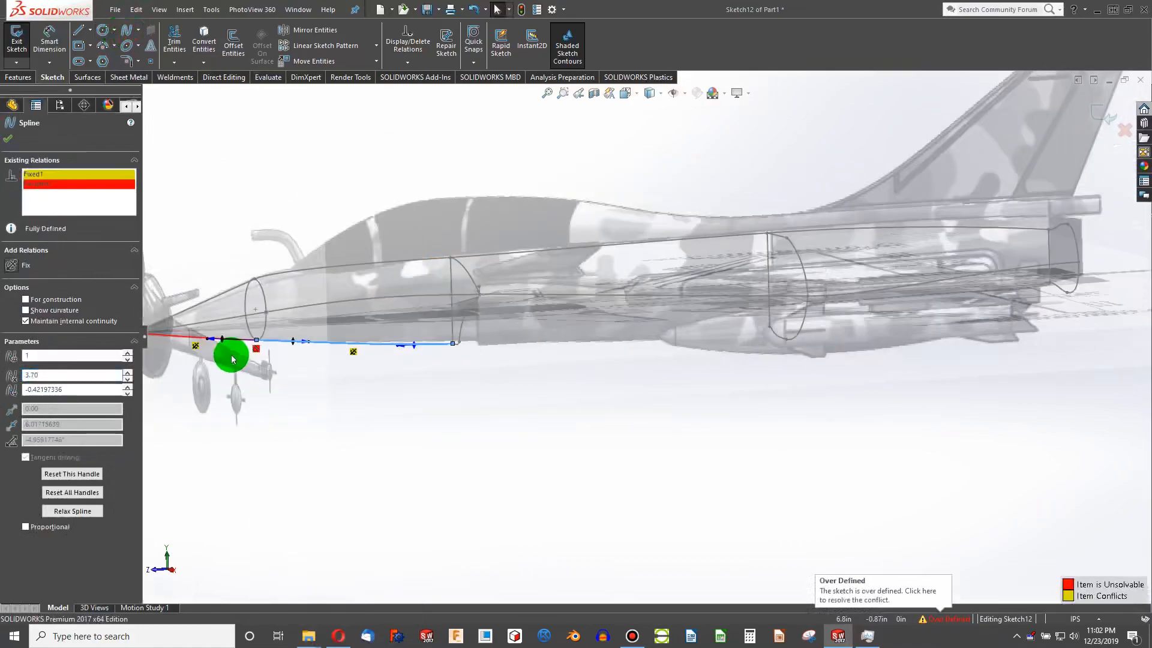
{"action": "right_click", "coordinate": [65, 185]}
{"action": "left_click", "coordinate": [80, 208]}
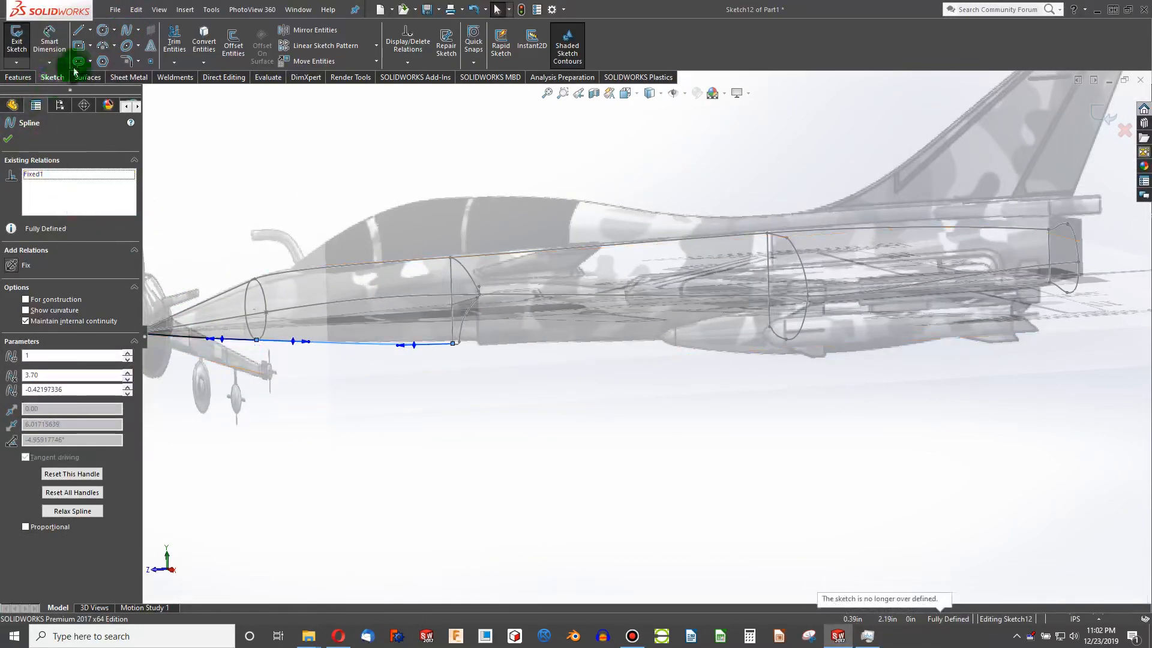
Draw a third lower spline from the second section's bottom point to the mid-fuselage section's bottom point
{"action": "left_click", "coordinate": [453, 343]}
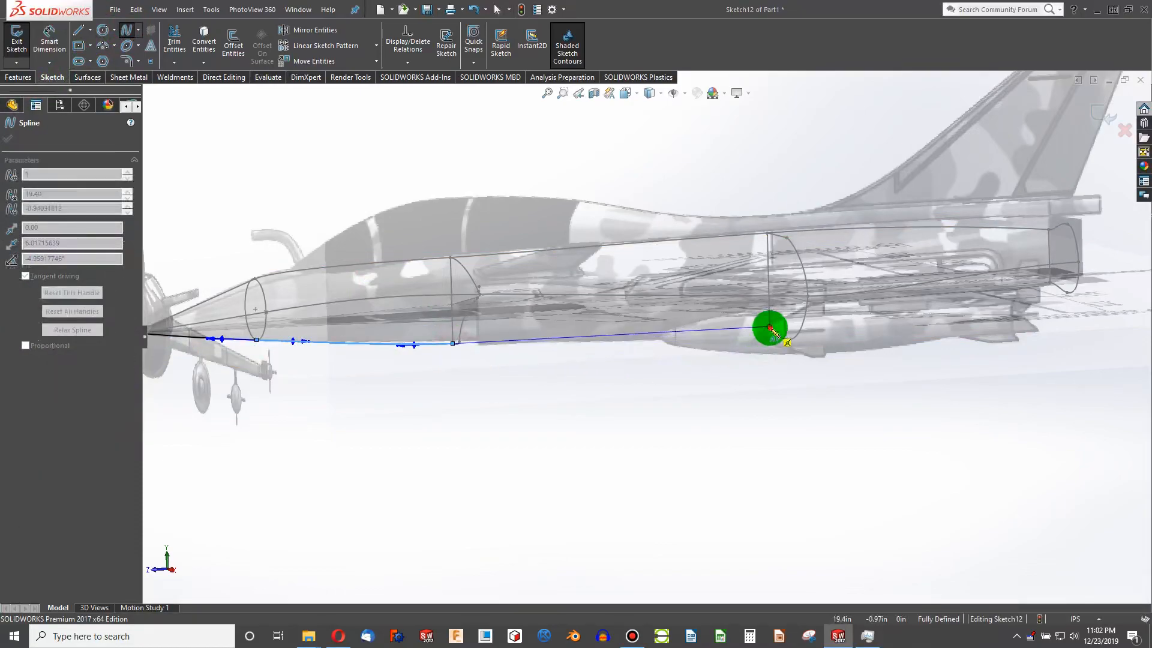
{"action": "left_click", "coordinate": [770, 327]}
{"action": "scroll", "coordinate": [716, 372], "scroll_direction": "down", "scroll_amount": 3}
{"action": "key", "text": "Escape"}
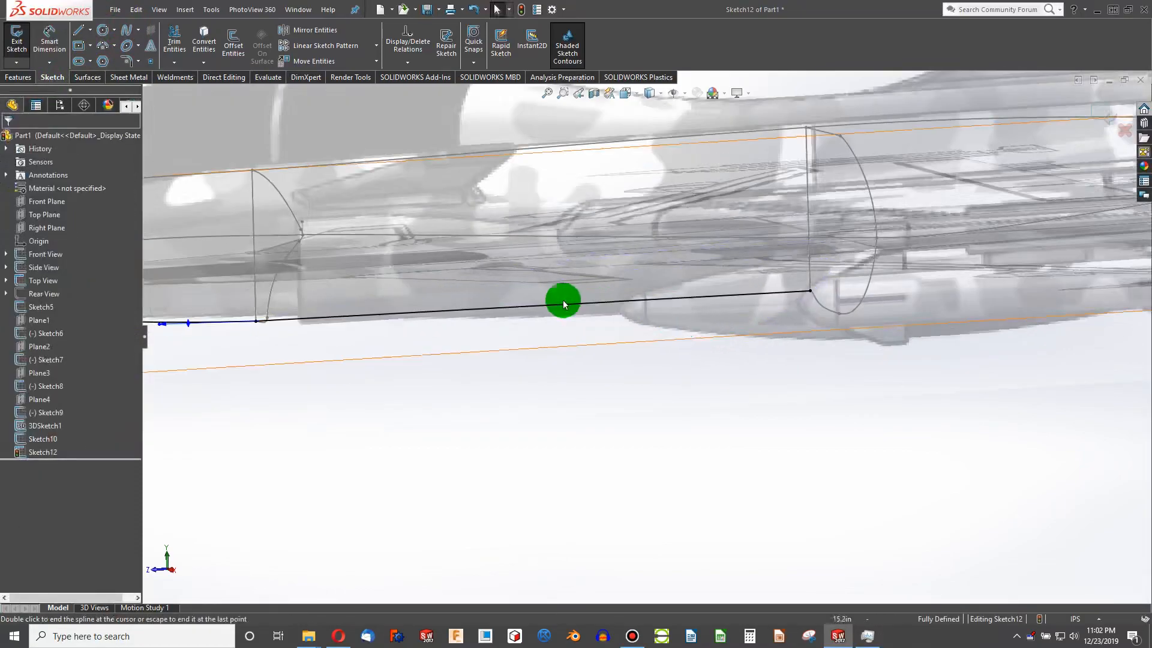
Make the third lower spline tangent to the second lower spline
{"action": "left_click", "coordinate": [557, 306]}
{"action": "left_click", "coordinate": [221, 322], "text": "ctrl"}
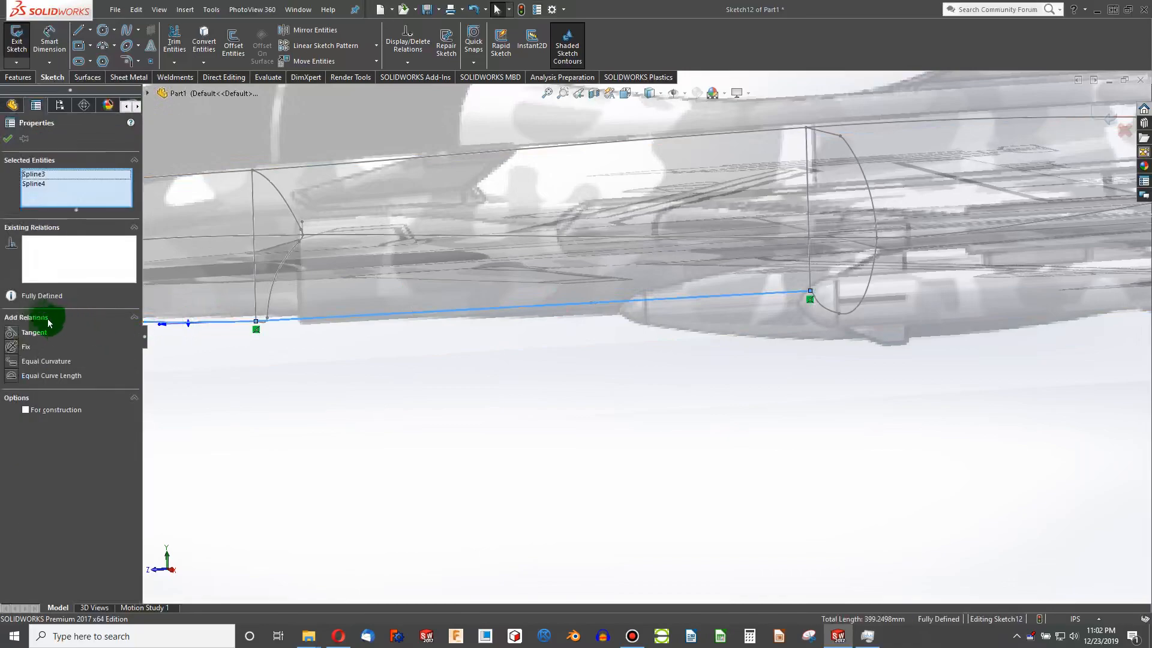
{"action": "left_click", "coordinate": [9, 332]}
{"action": "left_click", "coordinate": [411, 387]}
Compare the third lower spline with the fuselage's lower outline in the side-view picture
{"action": "mouse_move", "coordinate": [576, 347]}
{"action": "middle_mouse_down"}
{"action": "mouse_move", "coordinate": [564, 321]}
{"action": "mouse_move", "coordinate": [551, 333]}
{"action": "mouse_move", "coordinate": [567, 345]}
{"action": "middle_mouse_up"}
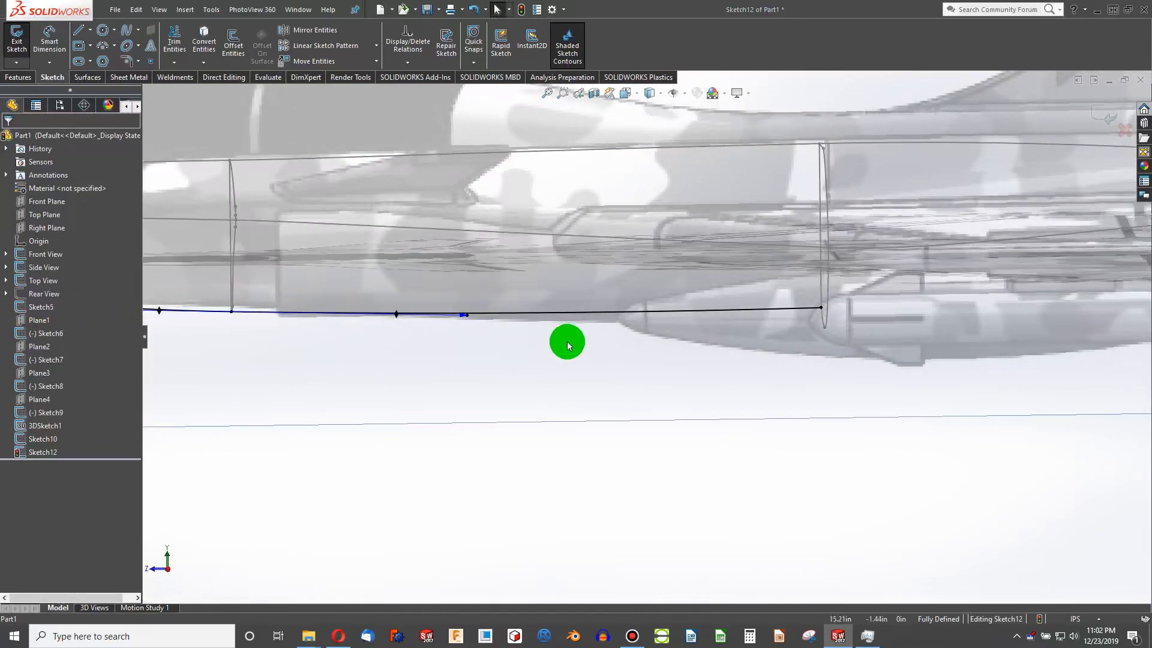
{"action": "key", "text": "ctrl+3"}
{"action": "key", "text": "ctrl+4"}
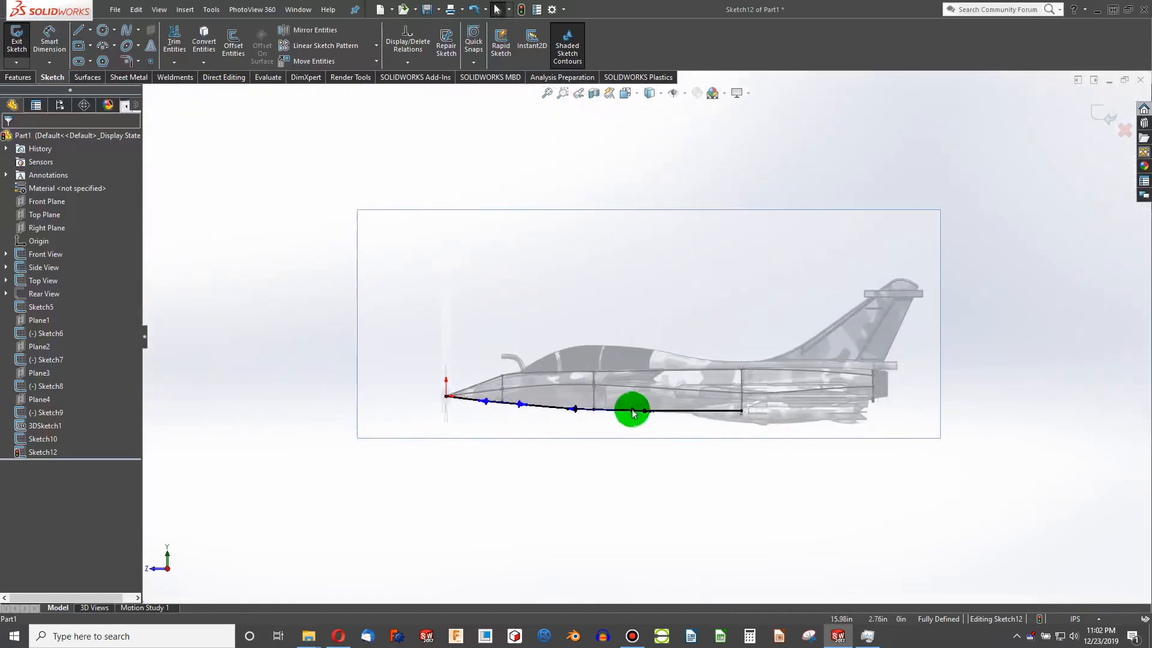
{"action": "scroll", "coordinate": [690, 402], "scroll_direction": "down", "scroll_amount": 8}
{"action": "middle_click_drag", "start_coordinate": [779, 404], "coordinate": [678, 425]}
{"action": "middle_click_drag", "start_coordinate": [660, 425], "coordinate": [940, 401]}
{"action": "scroll", "coordinate": [912, 372], "scroll_direction": "down", "scroll_amount": 3}
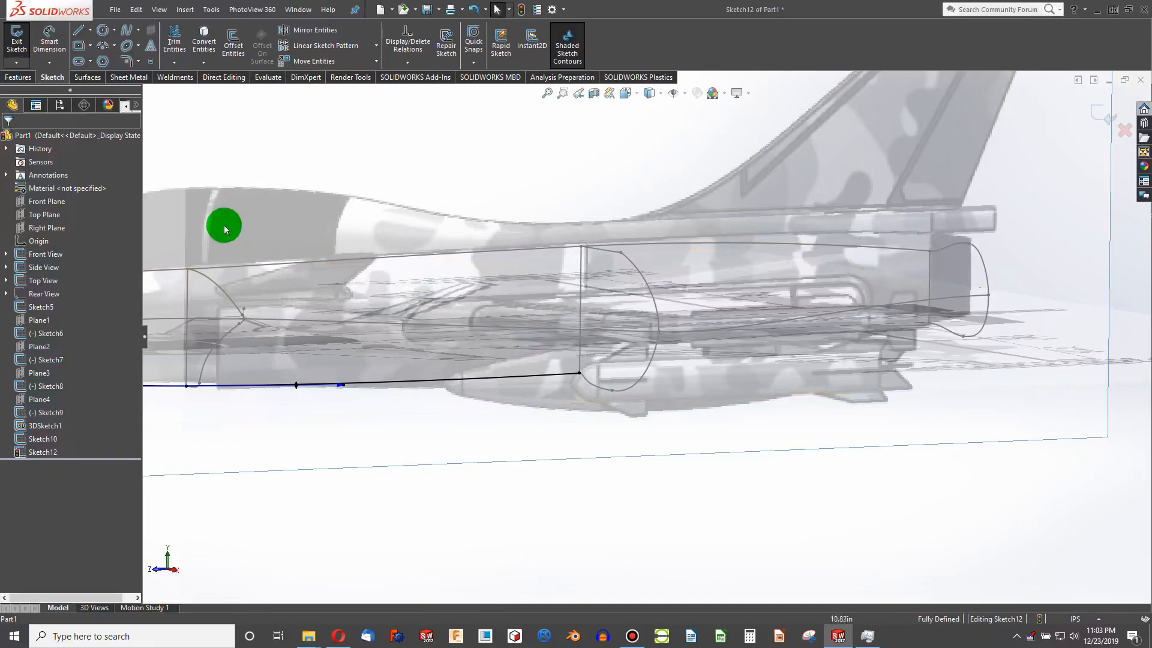
Draw a fourth lower spline from the mid-fuselage section's bottom point to the rear section's bottom point
{"action": "left_click", "coordinate": [128, 36]}
{"action": "left_click", "coordinate": [579, 373]}
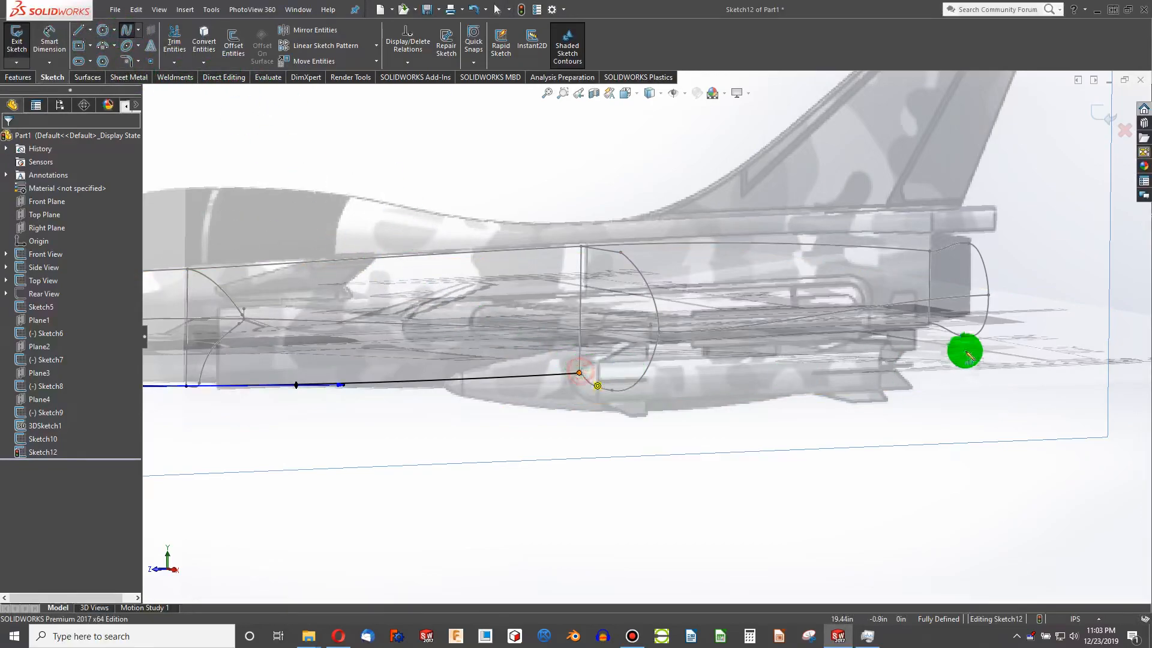
{"action": "left_click", "coordinate": [929, 322]}
{"action": "key", "text": "Escape"}
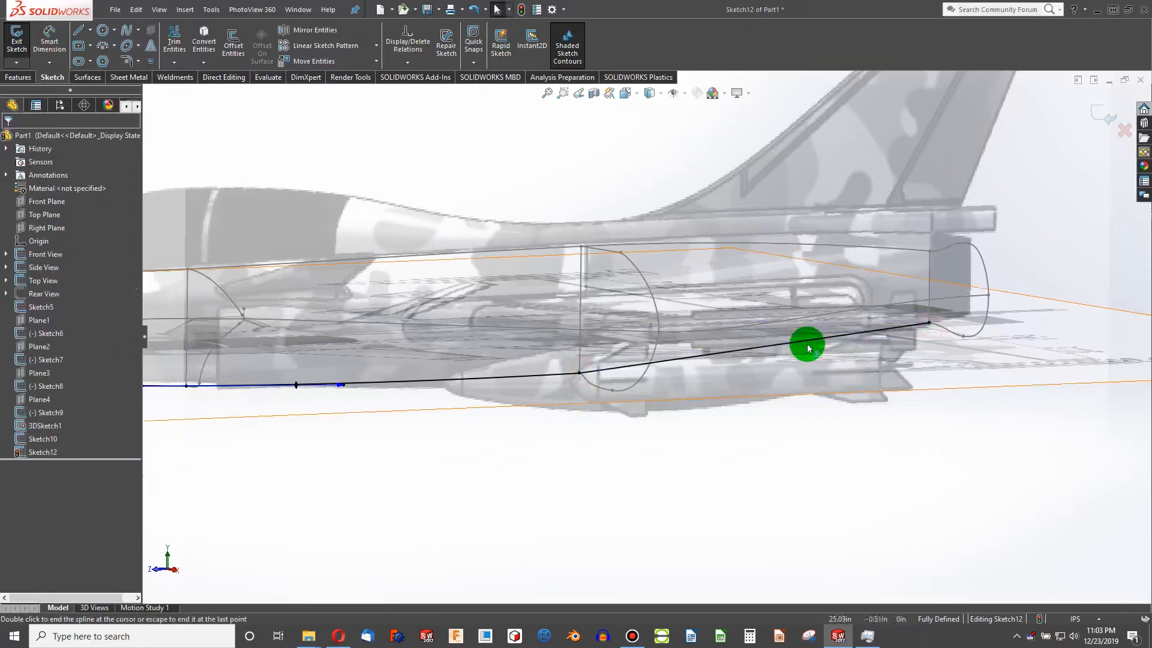
Fix the third lower spline and delete its conflicting Tangent relation
{"action": "left_click", "coordinate": [535, 379]}
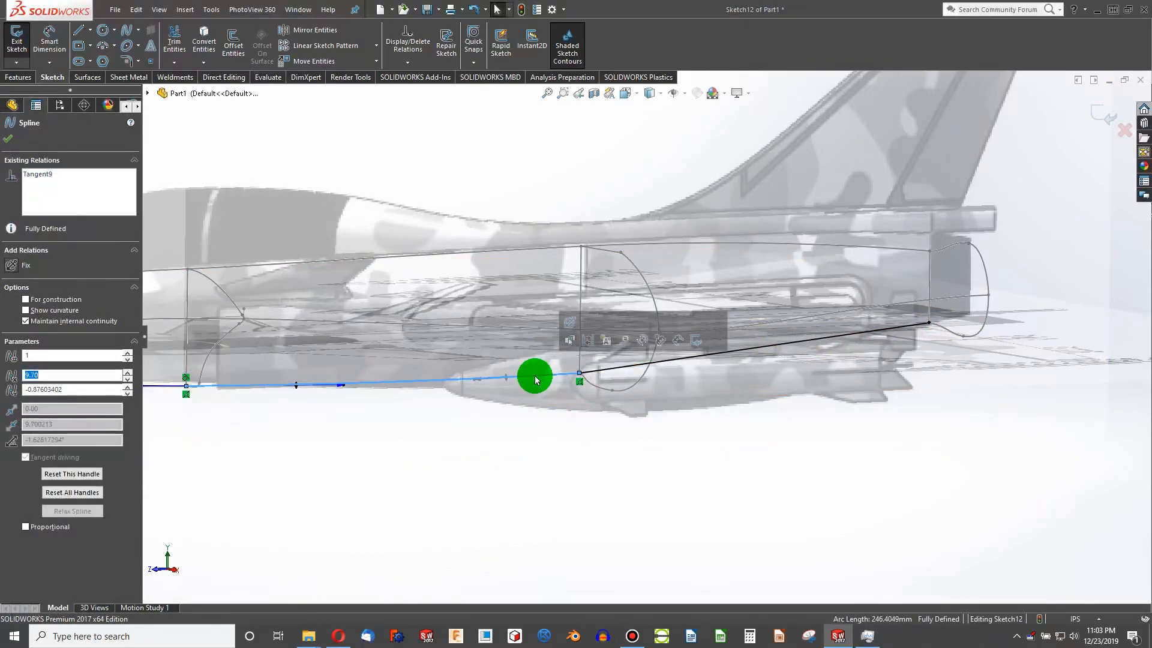
{"action": "key", "text": "Escape"}
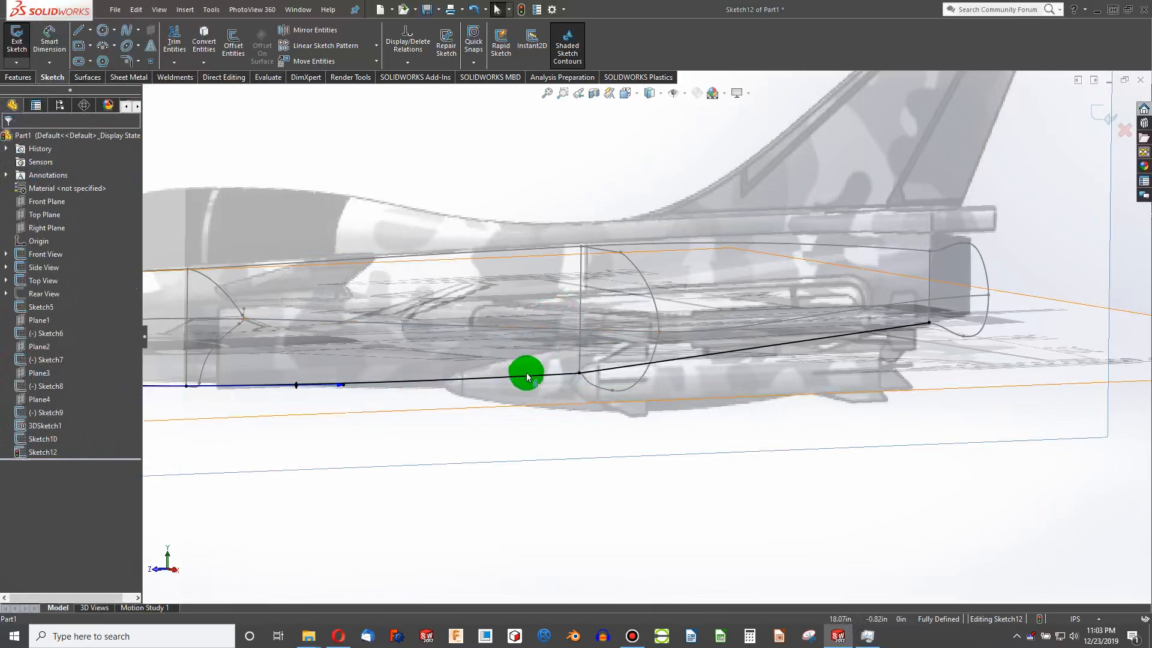
{"action": "left_click", "coordinate": [530, 368]}
{"action": "right_click", "coordinate": [63, 185]}
{"action": "left_click", "coordinate": [92, 207]}
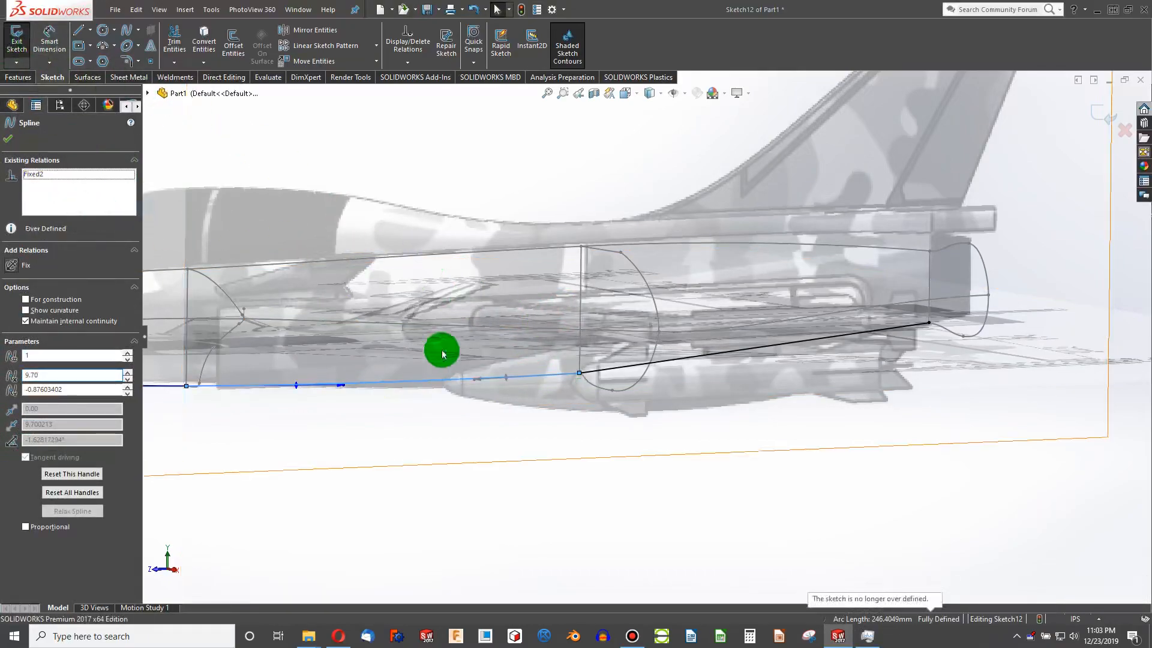
Make the fourth lower spline tangent to the third lower spline at the mid-fuselage section
{"action": "left_click", "coordinate": [627, 370], "text": "ctrl"}
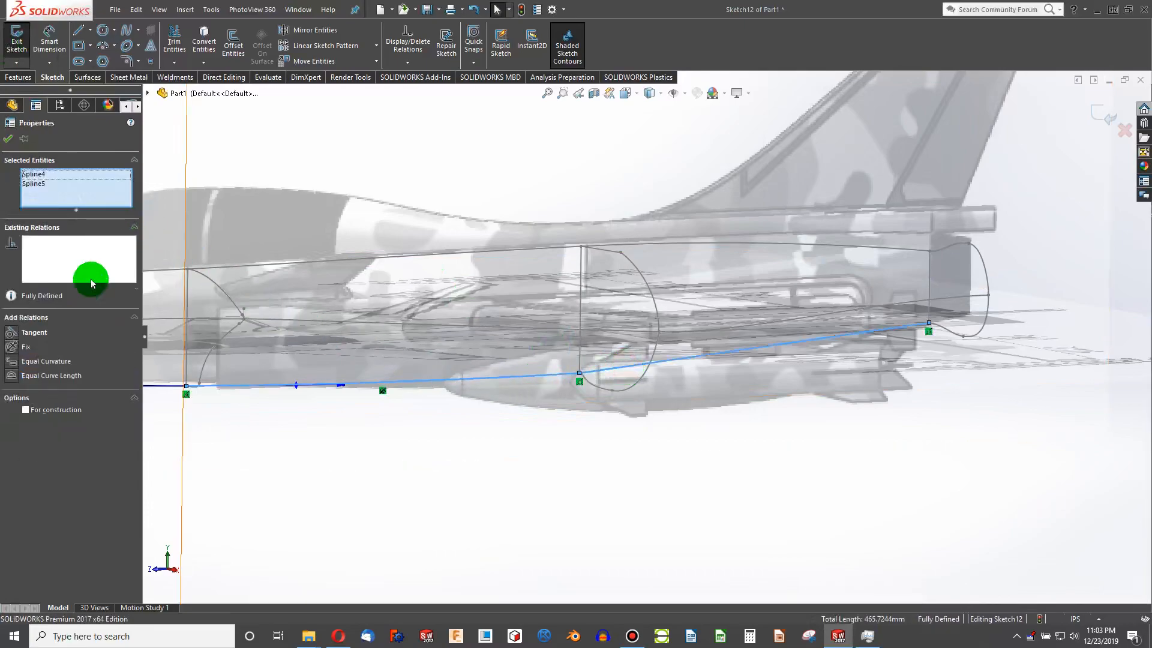
{"action": "left_click", "coordinate": [12, 334]}
{"action": "left_click", "coordinate": [522, 474]}
{"action": "middle_click_drag", "start_coordinate": [691, 437], "coordinate": [648, 423]}
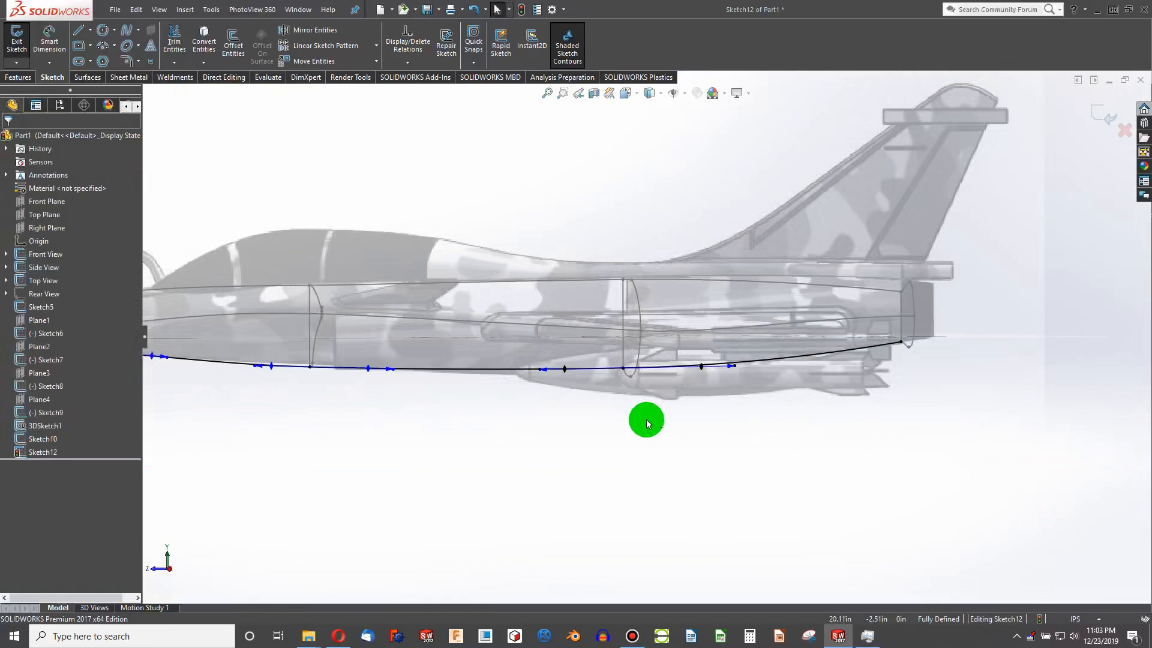
Check the complete lower guide curve against the side-view picture and finish Sketch12 with a rebuild
{"action": "key", "text": "ctrl+8"}
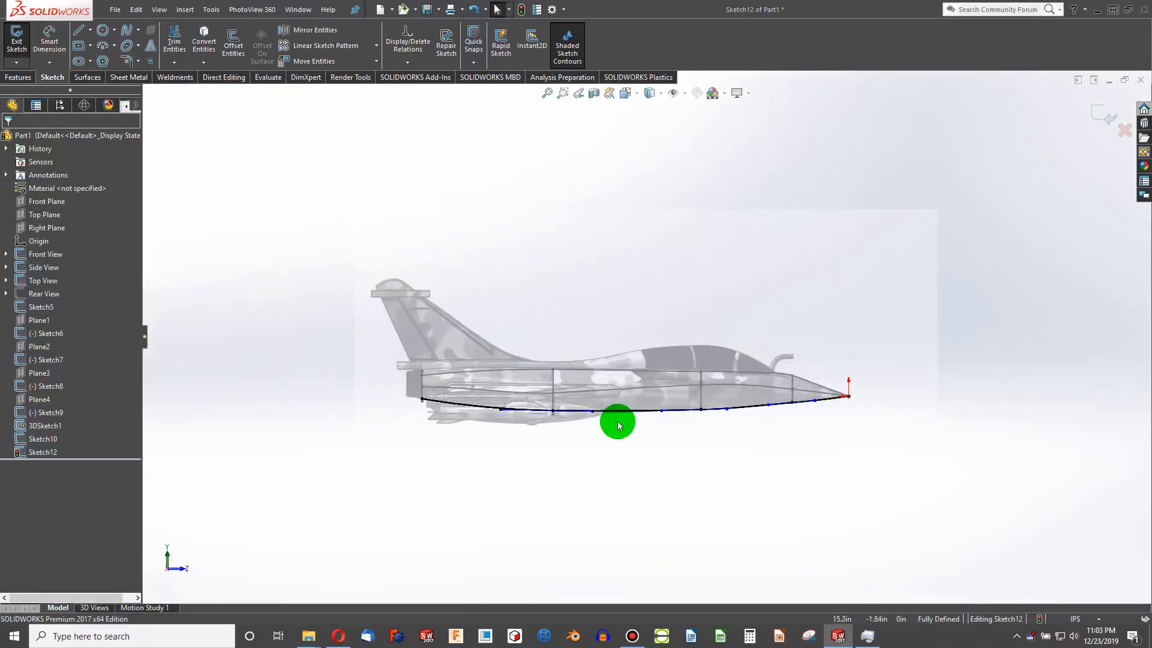
{"action": "key", "text": "ctrl+2"}
{"action": "key", "text": "ctrl+4"}
{"action": "scroll", "coordinate": [675, 391], "scroll_direction": "down", "scroll_amount": 3}
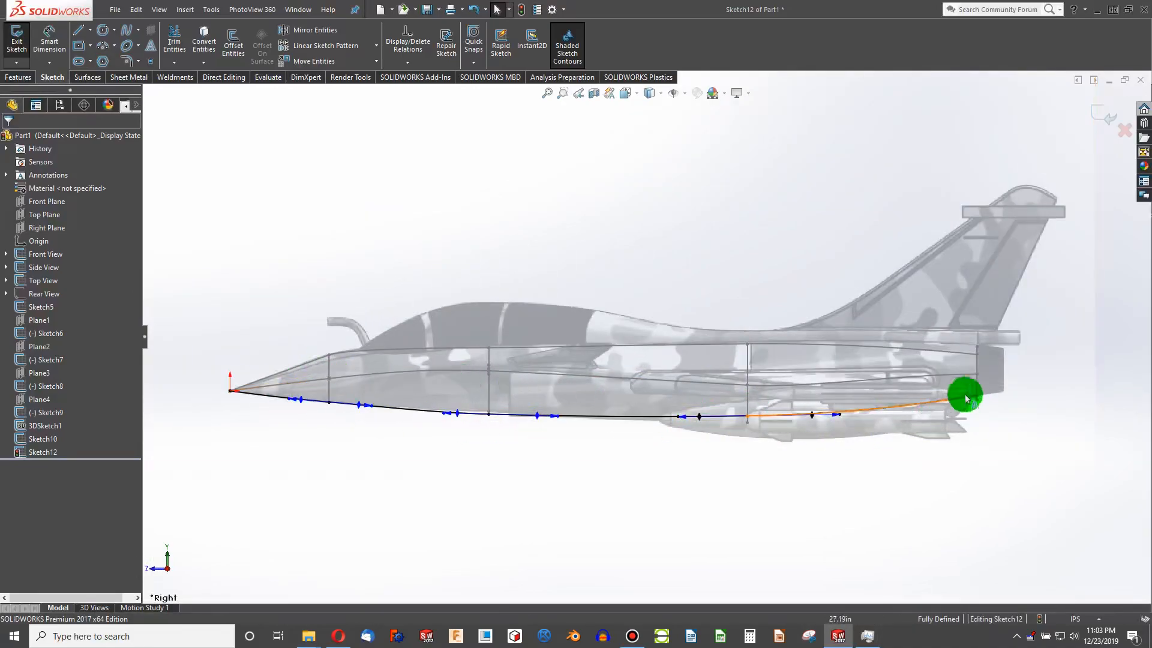
{"action": "left_click", "coordinate": [522, 9]}
Open the nose circle's Sketch9 for editing and view its plane face-on
{"action": "mouse_move", "coordinate": [604, 364]}
{"action": "middle_mouse_down"}
{"action": "mouse_move", "coordinate": [674, 370]}
{"action": "mouse_move", "coordinate": [671, 434]}
{"action": "mouse_move", "coordinate": [660, 441]}
{"action": "middle_mouse_up"}
{"action": "scroll", "coordinate": [540, 396], "scroll_direction": "down", "scroll_amount": 5}
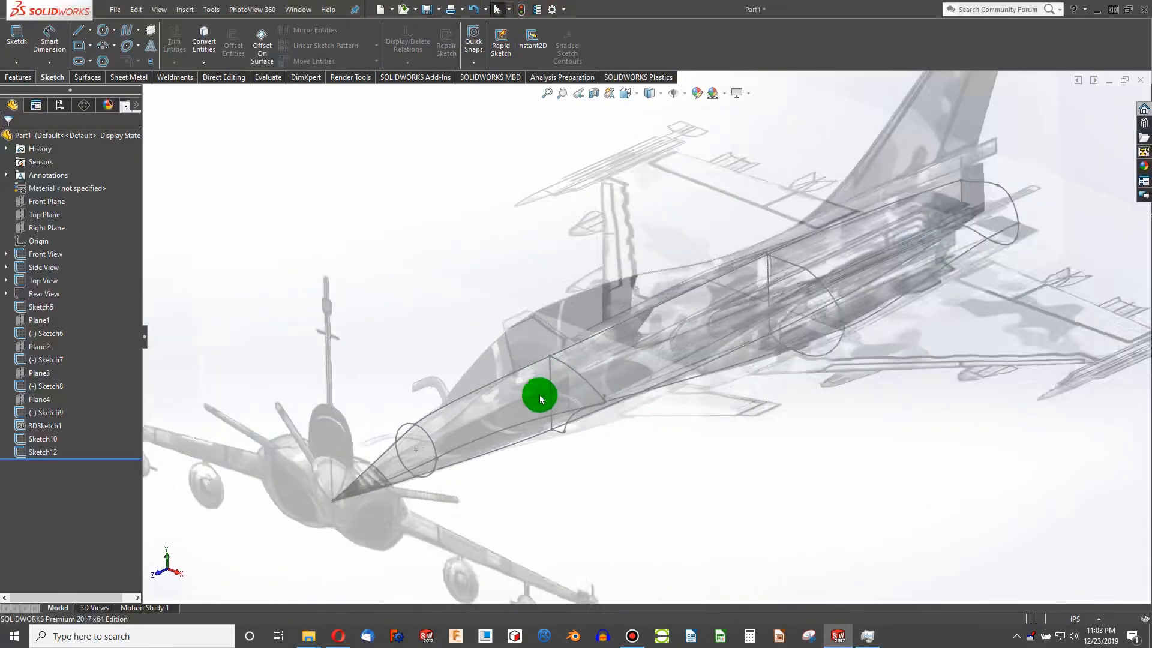
{"action": "mouse_move", "coordinate": [567, 414]}
{"action": "middle_mouse_down"}
{"action": "mouse_move", "coordinate": [475, 422]}
{"action": "mouse_move", "coordinate": [516, 420]}
{"action": "mouse_move", "coordinate": [521, 435]}
{"action": "middle_mouse_up"}
{"action": "right_click", "coordinate": [520, 432]}
{"action": "left_click", "coordinate": [533, 393]}
{"action": "scroll", "coordinate": [546, 447], "scroll_direction": "down", "scroll_amount": 5}
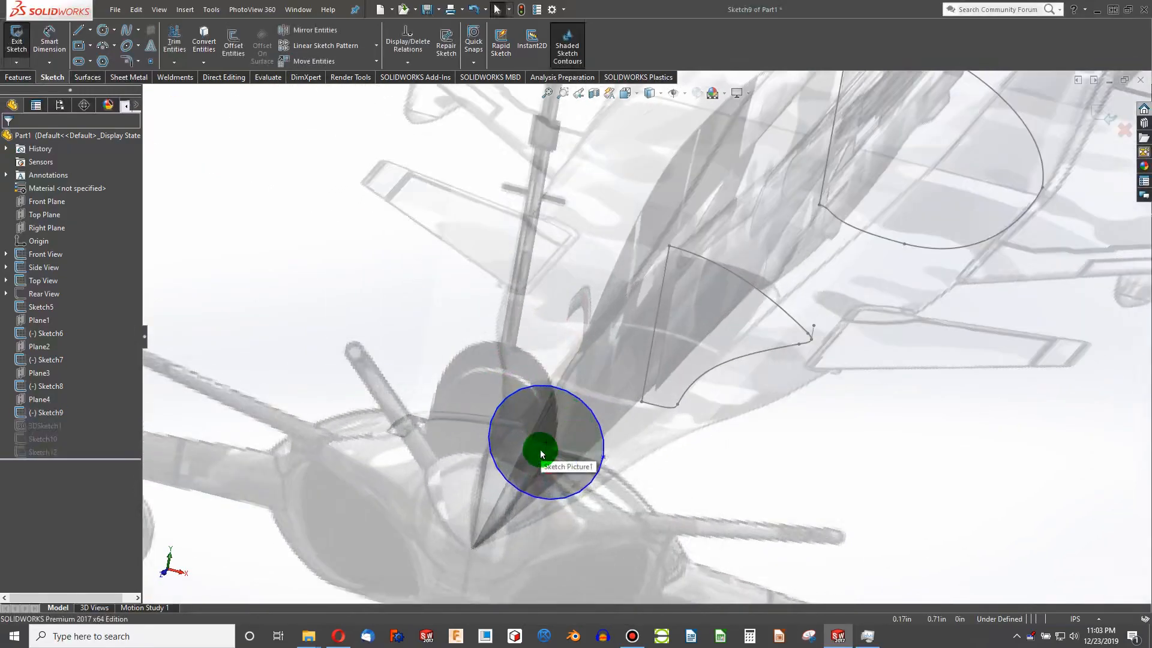
{"action": "key", "text": "ctrl+7"}
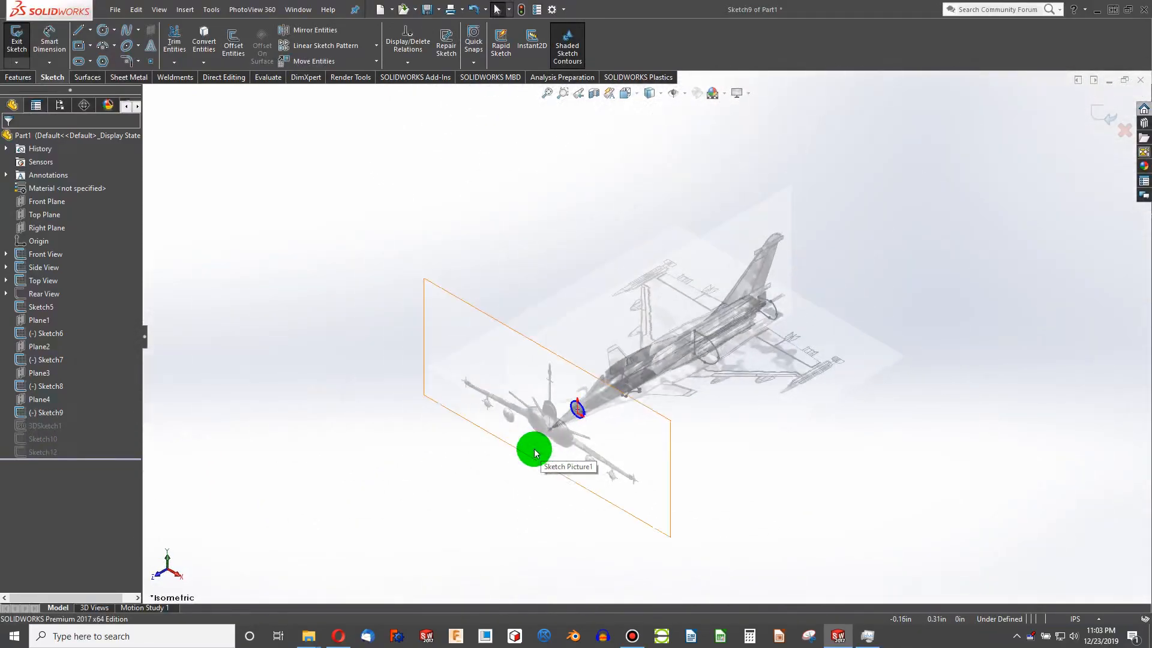
{"action": "key", "text": "ctrl+8"}
{"action": "scroll", "coordinate": [633, 399], "scroll_direction": "down", "scroll_amount": 1}
{"action": "scroll", "coordinate": [632, 399], "scroll_direction": "down", "scroll_amount": 5}
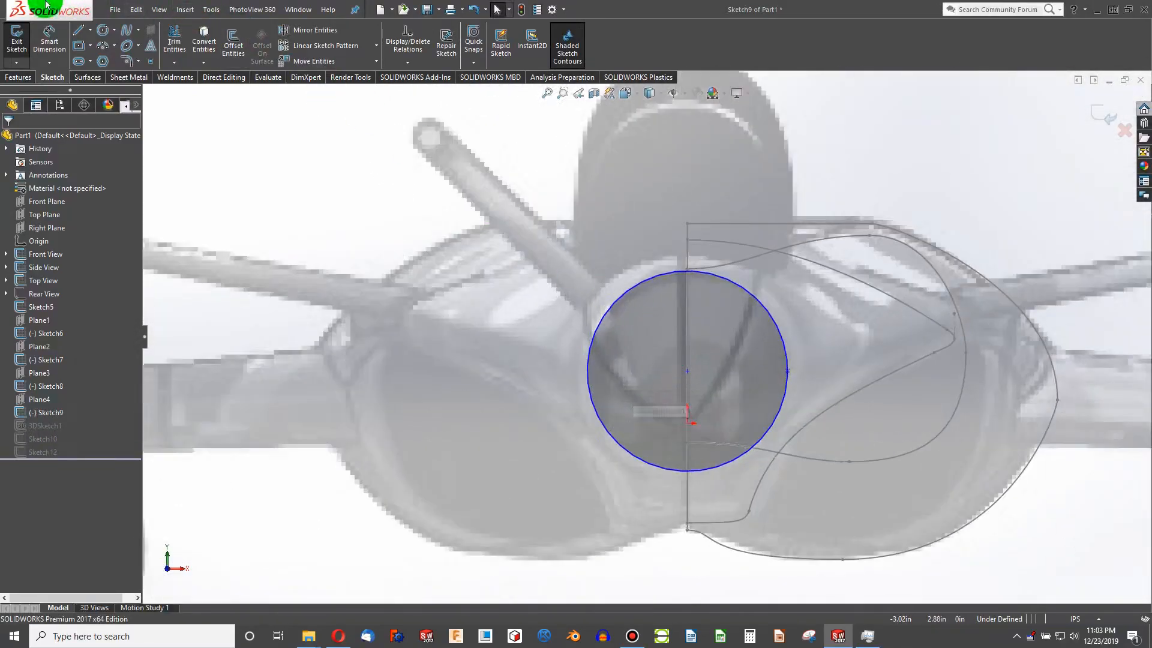
{"action": "left_click", "coordinate": [79, 35]}
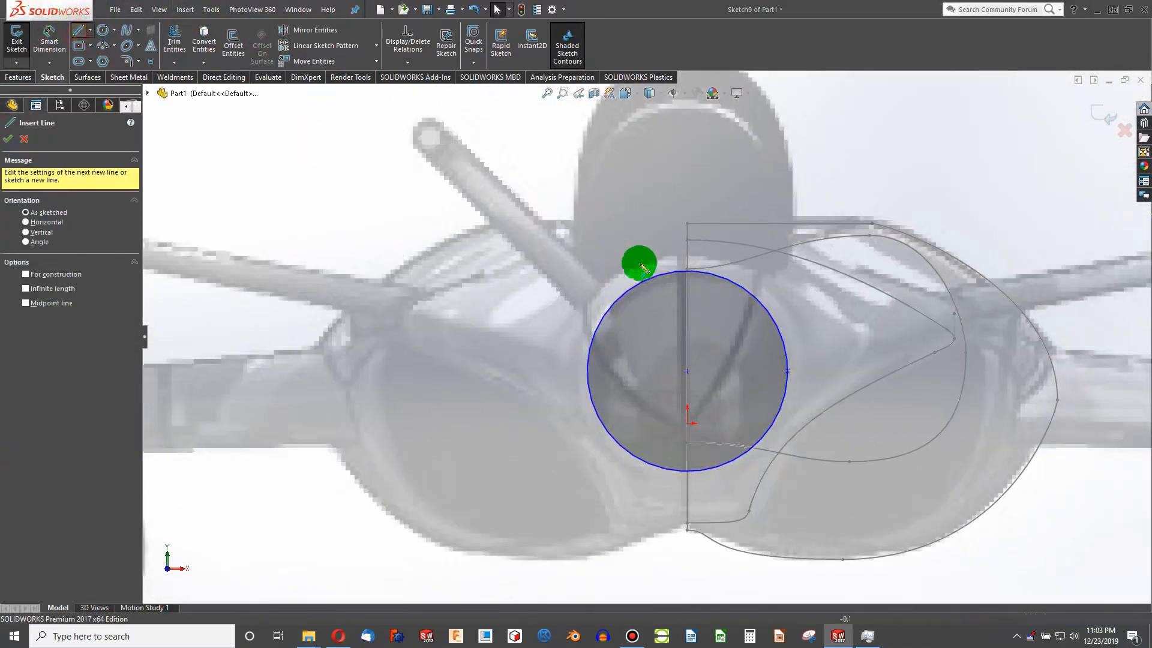
{"action": "left_click", "coordinate": [688, 271]}
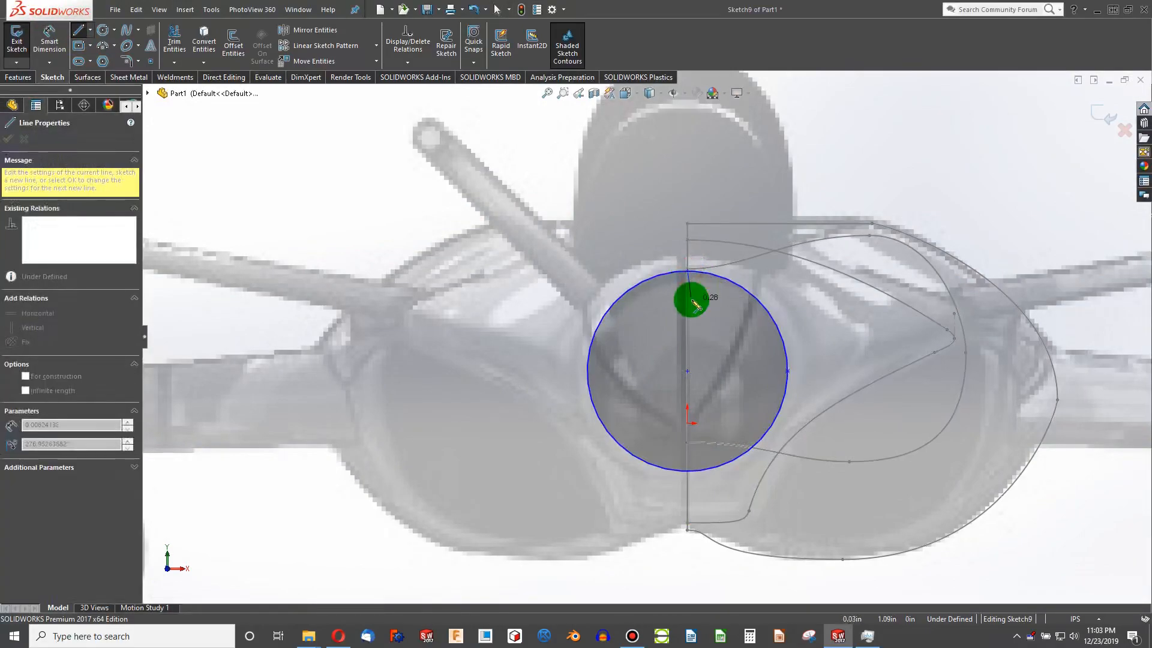
{"action": "key", "text": "Escape"}
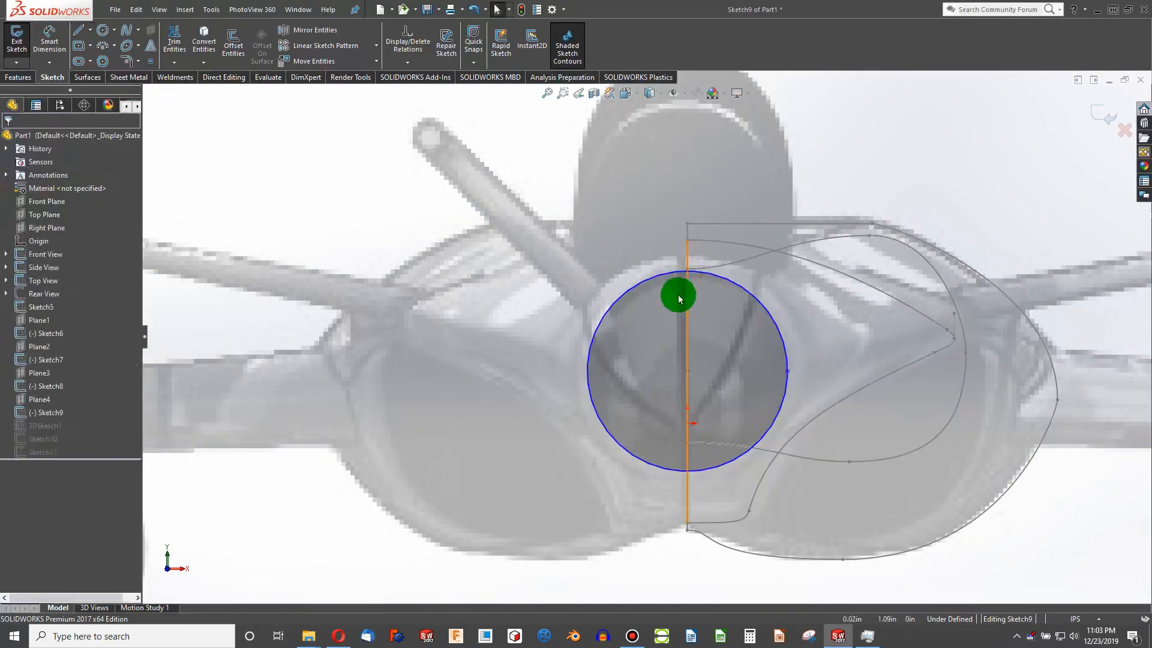
Draw a vertical line through the nose circle from its topmost to its bottommost point
{"action": "left_click", "coordinate": [80, 33]}
{"action": "scroll", "coordinate": [722, 278], "scroll_direction": "down", "scroll_amount": 5}
{"action": "left_click", "coordinate": [675, 320]}
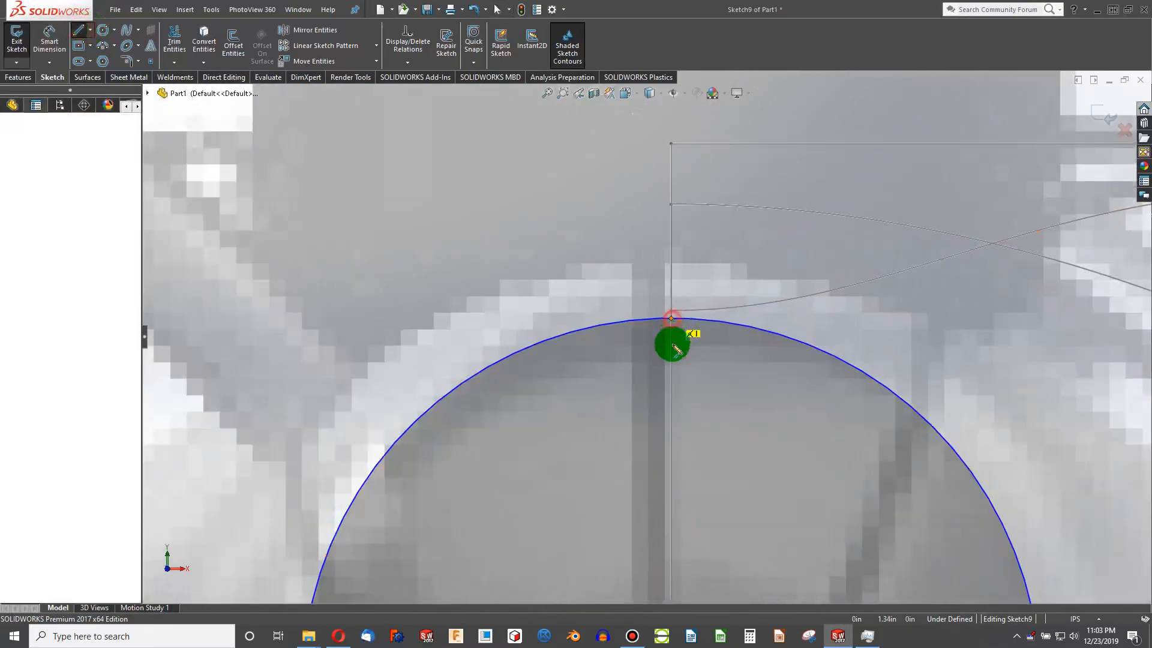
{"action": "scroll", "coordinate": [664, 391], "scroll_direction": "up", "scroll_amount": 5}
{"action": "scroll", "coordinate": [651, 443], "scroll_direction": "down", "scroll_amount": 5}
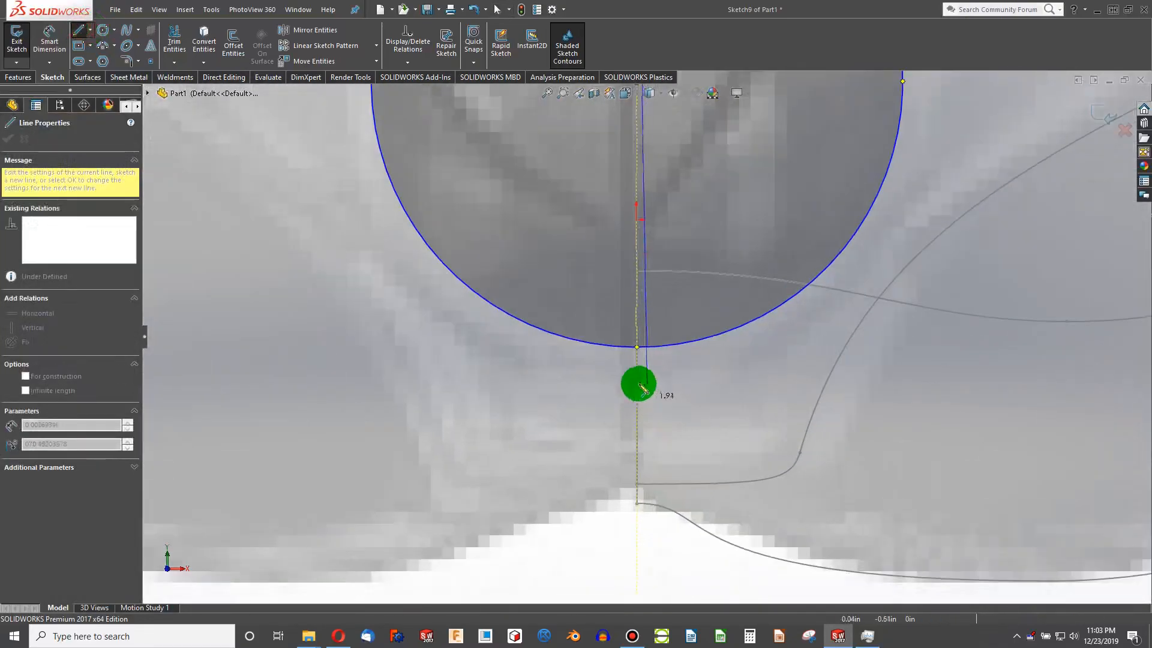
{"action": "left_click", "coordinate": [638, 348]}
{"action": "key", "text": "Escape"}
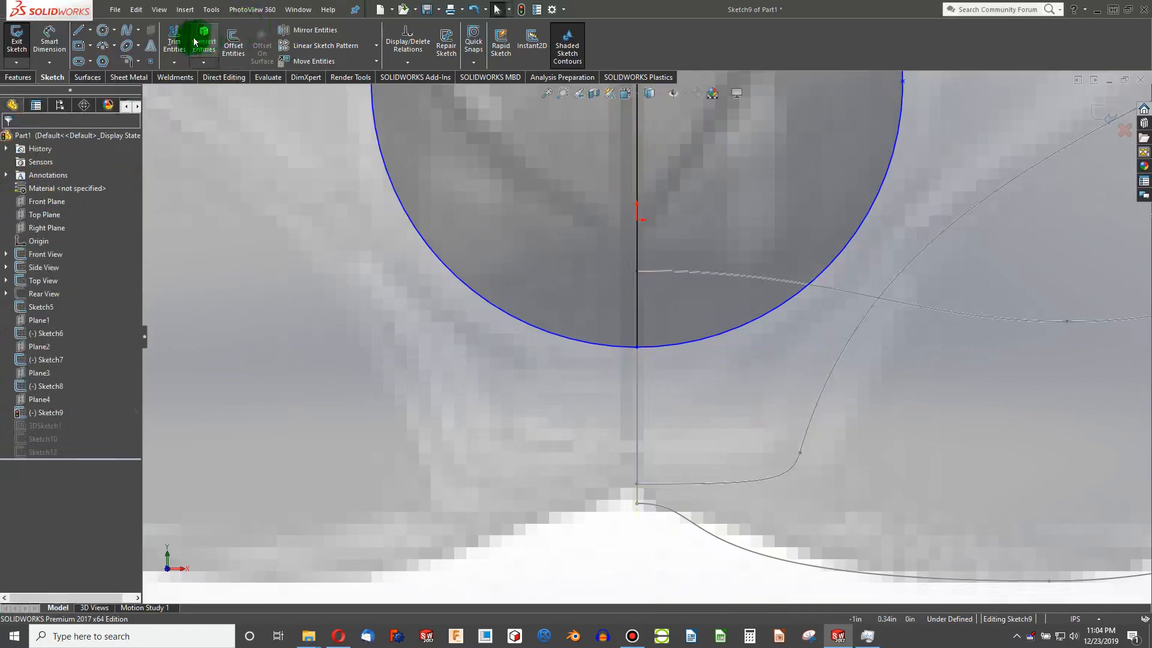
Trim away the half of the nose circle opposite the other half-sections and finish Sketch9 with a rebuild
{"action": "left_click_drag", "start_coordinate": [273, 187], "coordinate": [414, 147]}
{"action": "key", "text": "Escape"}
{"action": "scroll", "coordinate": [501, 279], "scroll_direction": "up", "scroll_amount": 8}
{"action": "mouse_move", "coordinate": [636, 264]}
{"action": "middle_mouse_down"}
{"action": "mouse_move", "coordinate": [590, 262]}
{"action": "mouse_move", "coordinate": [571, 300]}
{"action": "middle_mouse_up"}
{"action": "scroll", "coordinate": [571, 300], "scroll_direction": "up", "scroll_amount": 3}
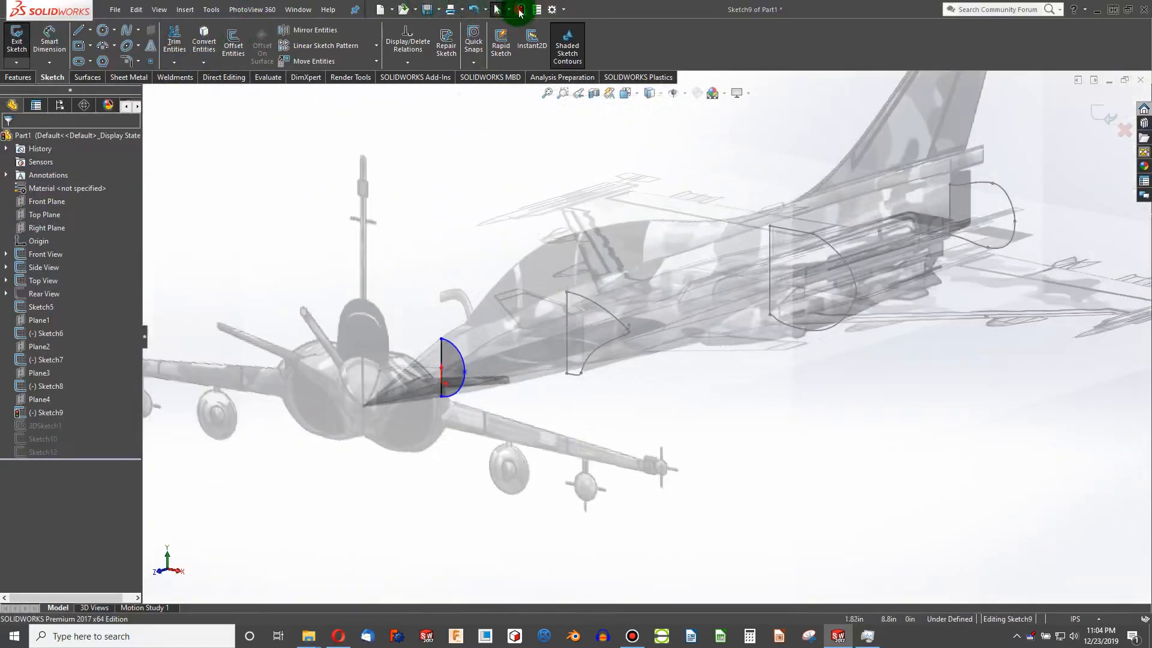
{"action": "left_click", "coordinate": [520, 9]}
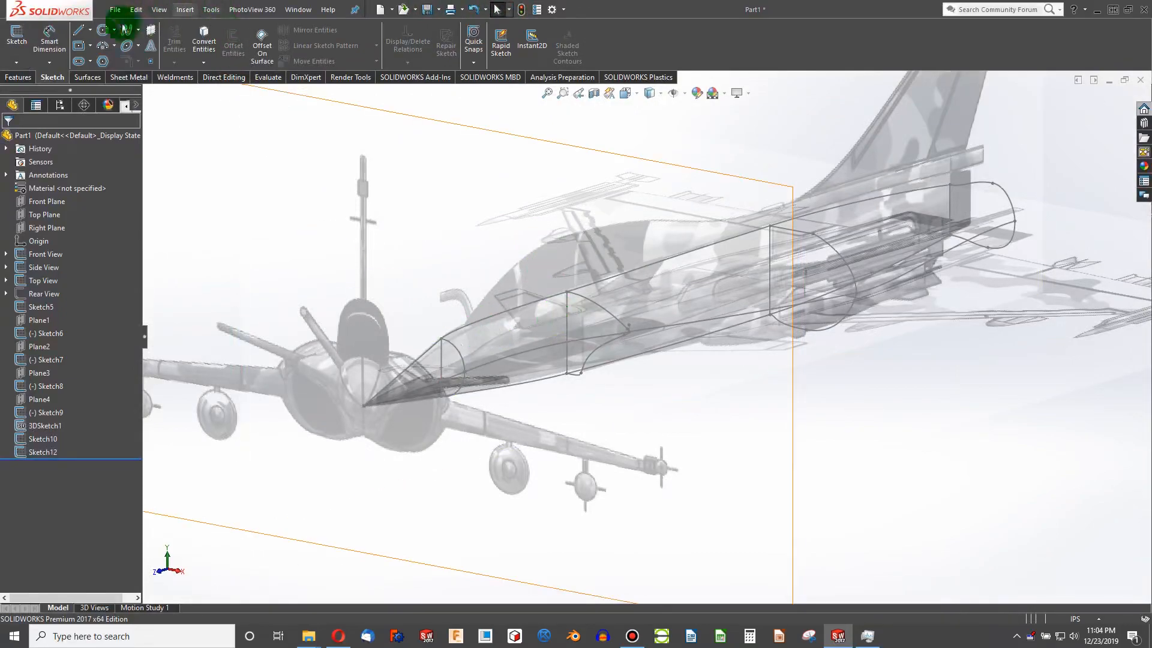
Start a Boundary Boss/Base with the nose point, Sketch9, Sketch6, Sketch7 and Sketch8 as Direction 1 profiles, in order from nose to tail
{"action": "left_click", "coordinate": [18, 77]}
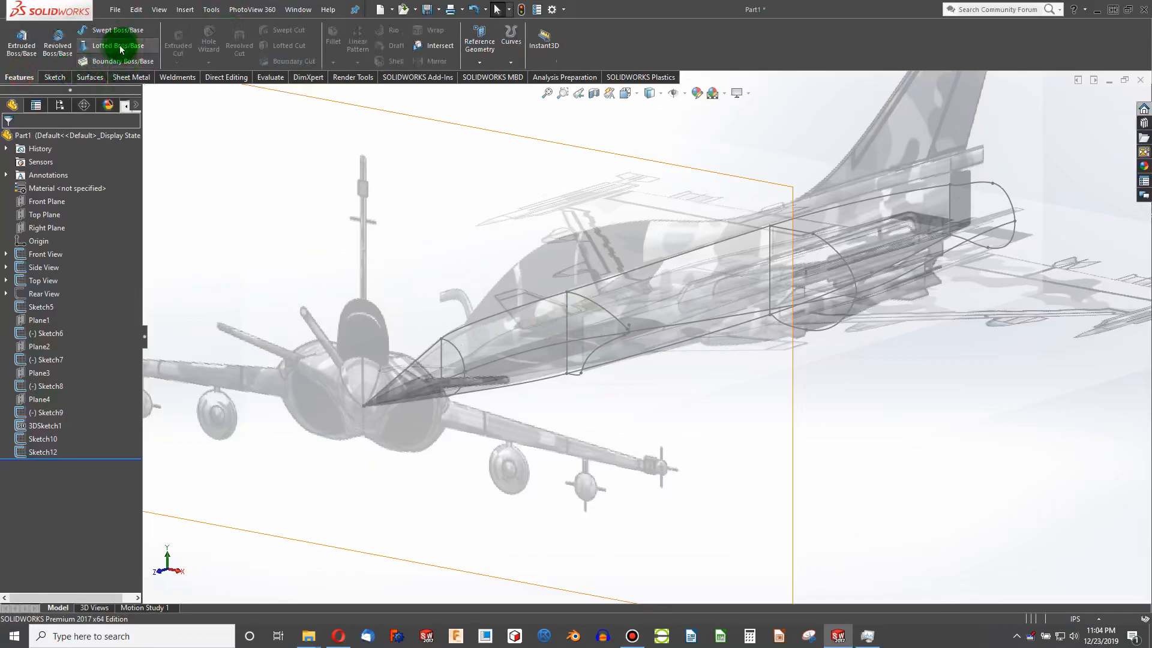
{"action": "left_click", "coordinate": [111, 59]}
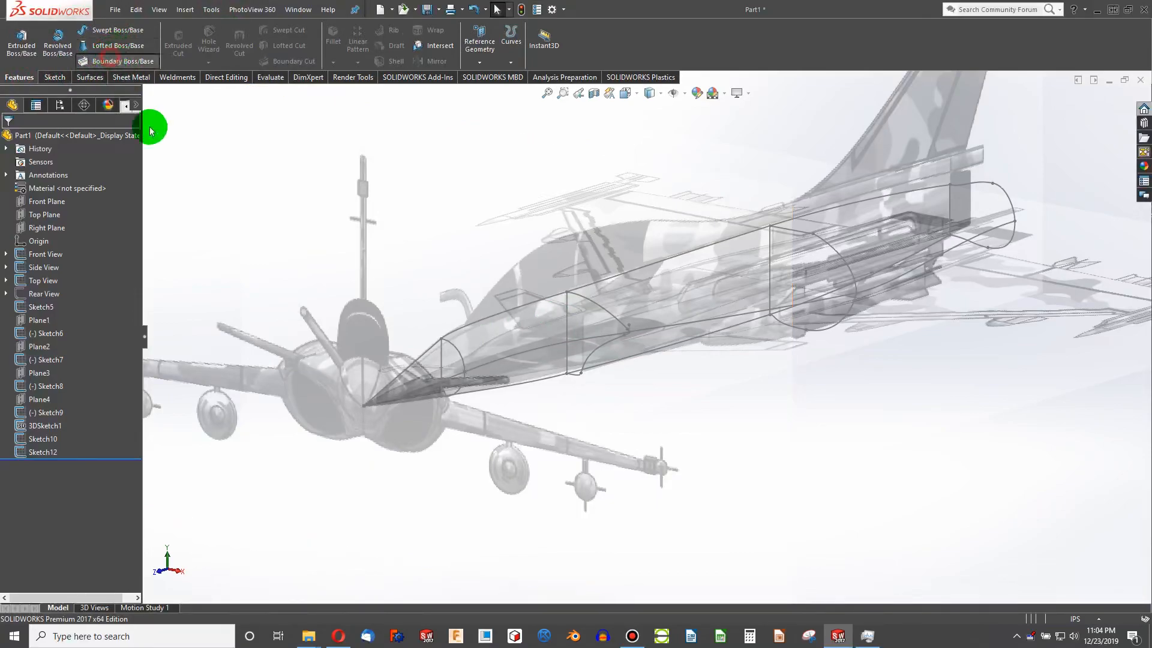
{"action": "left_click", "coordinate": [363, 405]}
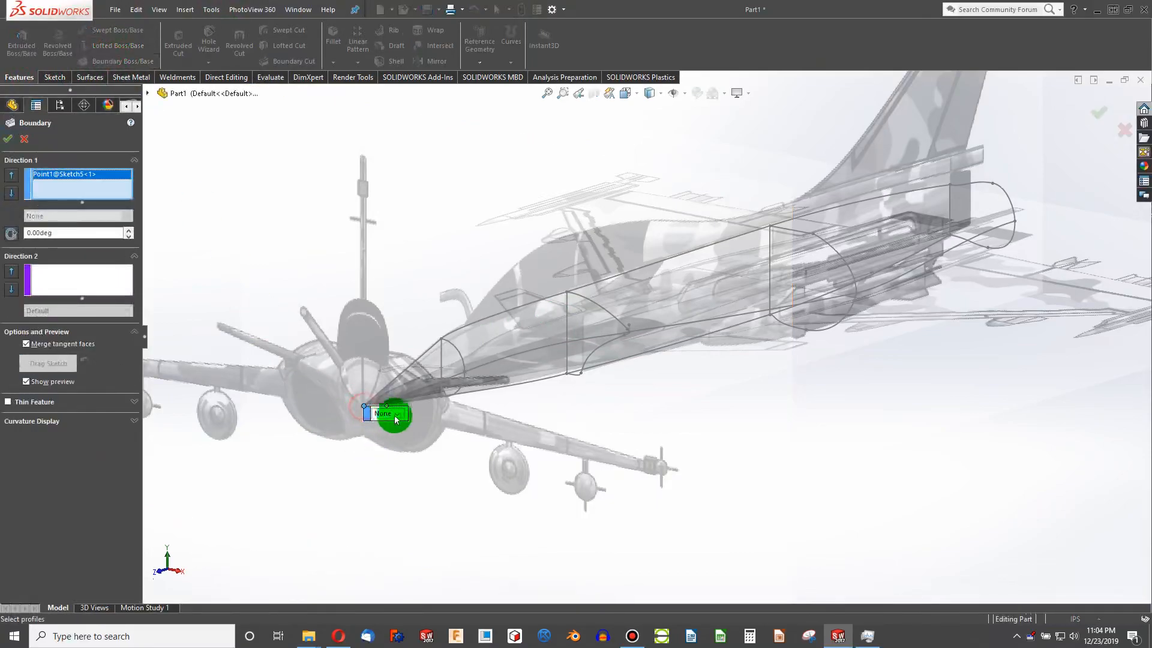
{"action": "left_click", "coordinate": [463, 362]}
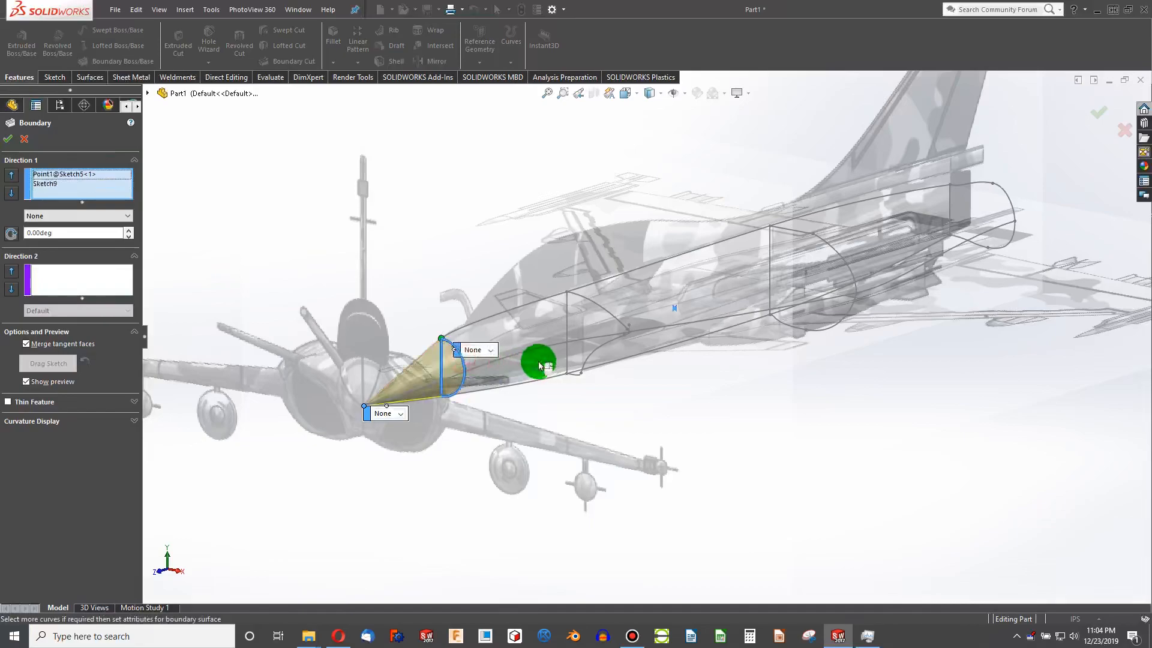
{"action": "left_click", "coordinate": [579, 300]}
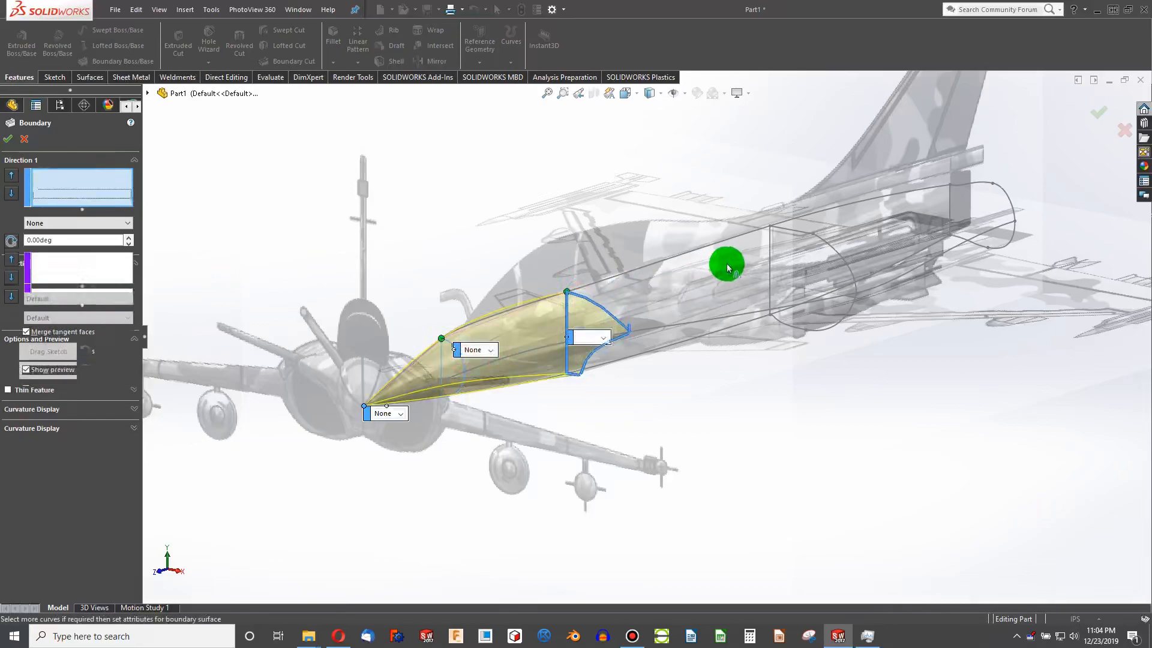
{"action": "left_click", "coordinate": [783, 231]}
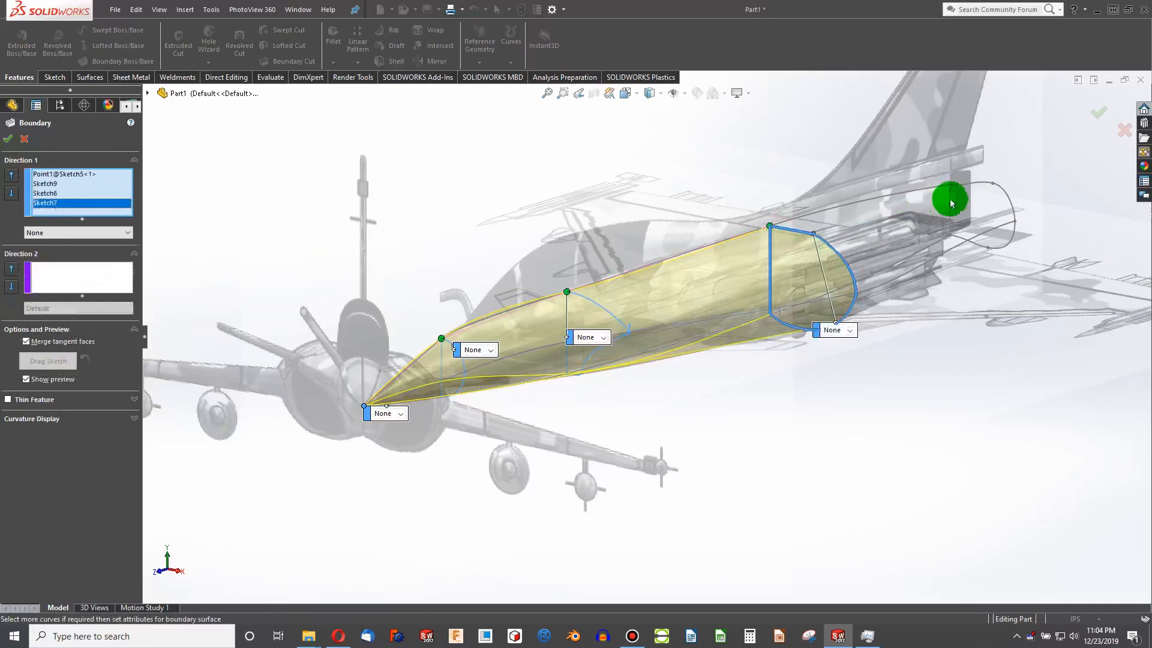
{"action": "left_click", "coordinate": [961, 187]}
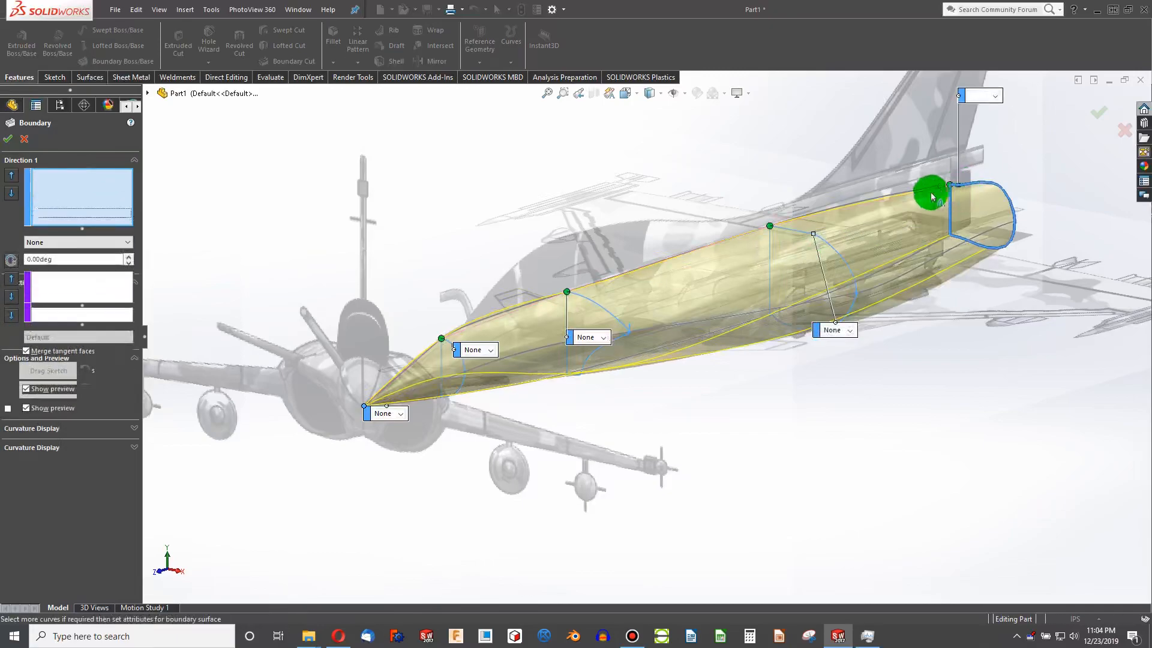
Add the upper guide Sketch10, lower guide Sketch12 and side guide 3DSketch1 as Direction 2 curves
{"action": "left_click", "coordinate": [70, 284]}
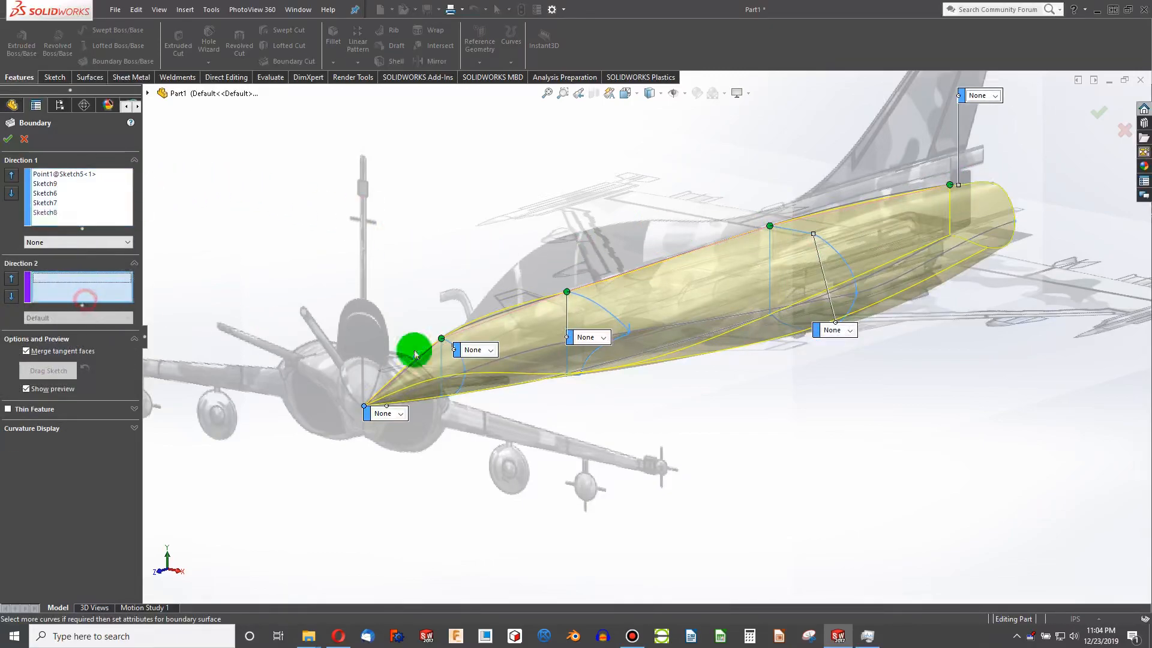
{"action": "left_click", "coordinate": [639, 277]}
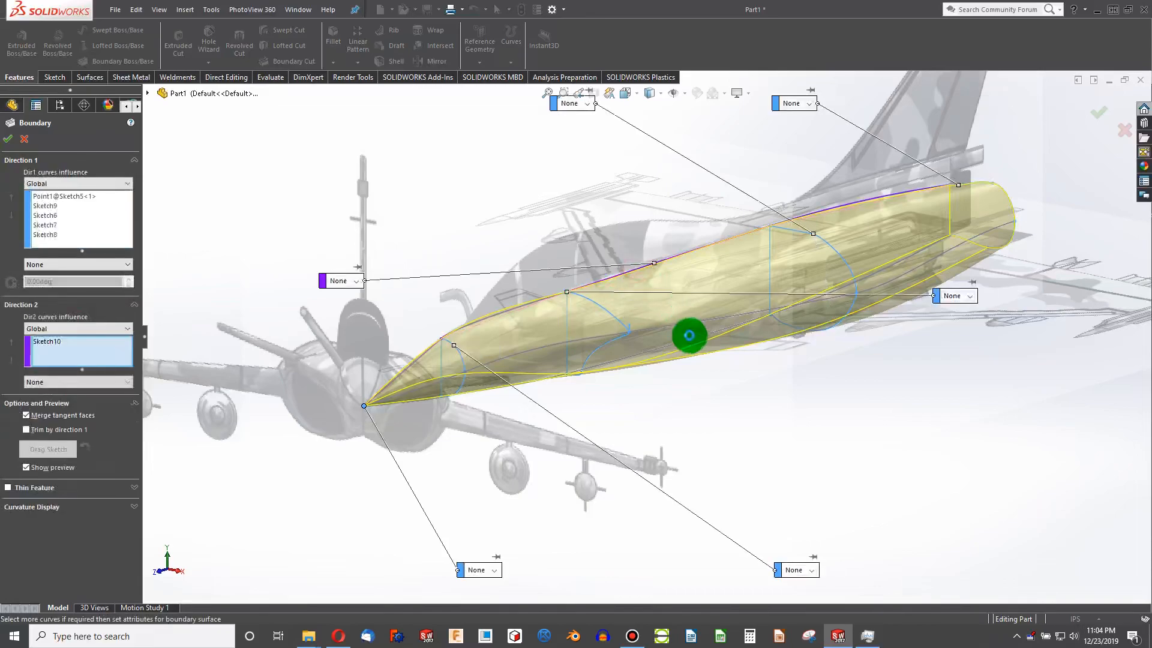
{"action": "left_click", "coordinate": [719, 335]}
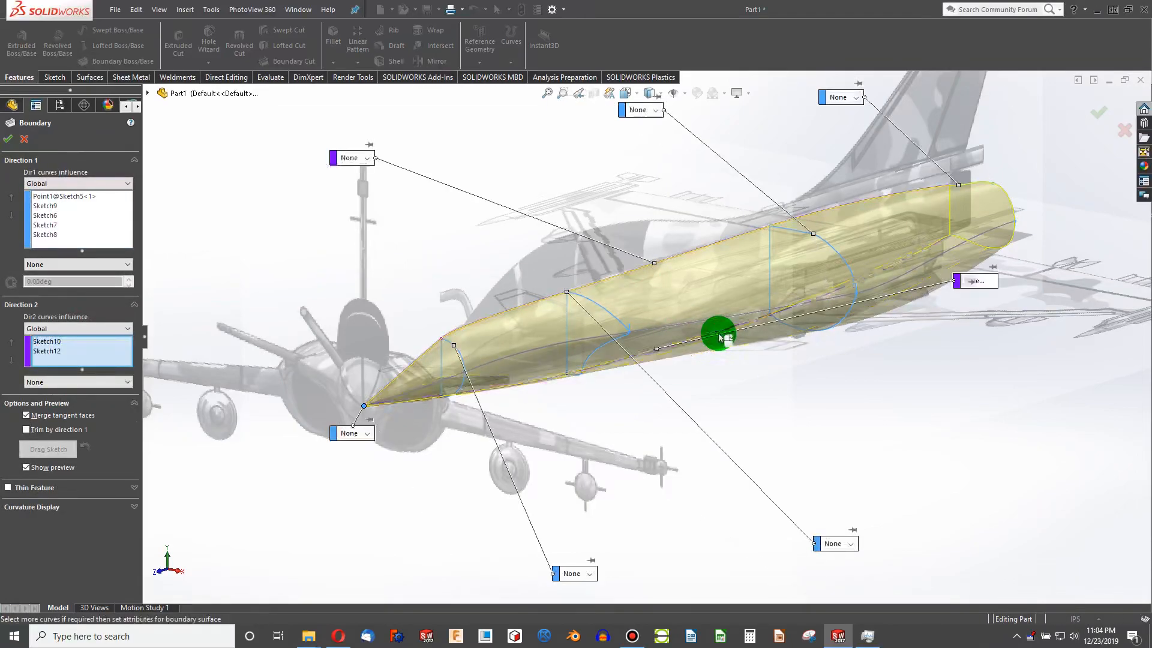
{"action": "middle_click_drag", "start_coordinate": [732, 352], "coordinate": [679, 326]}
{"action": "left_click", "coordinate": [506, 306]}
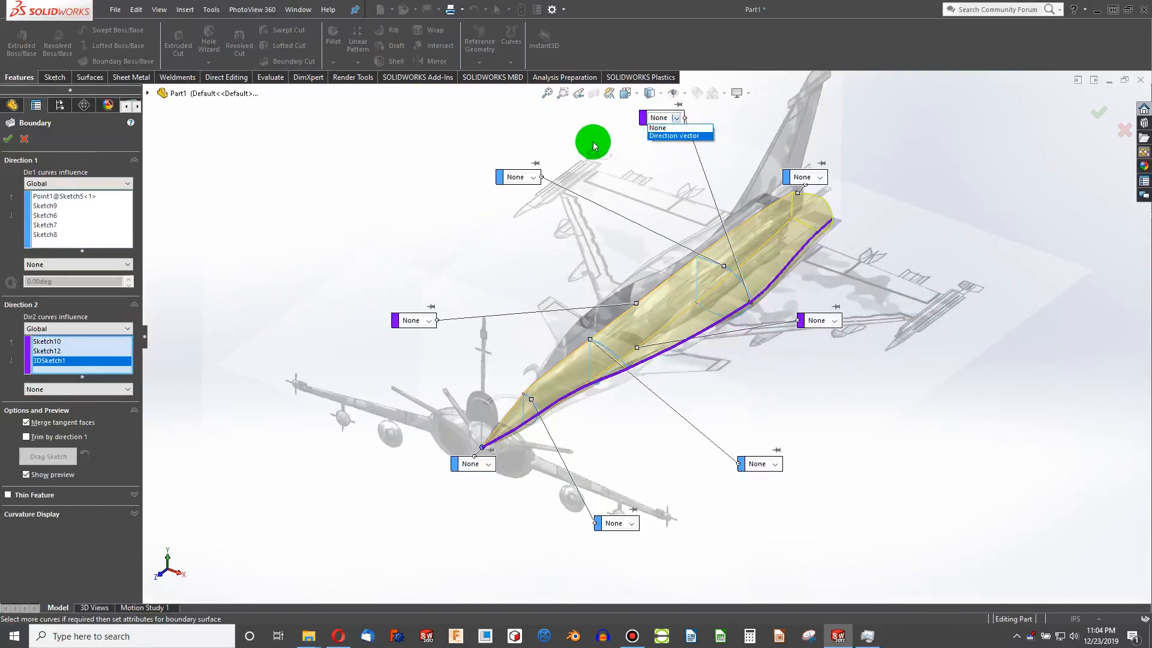
Try the Normal To Profile condition on the mid-fuselage profile Sketch7 and return it to None
{"action": "left_click", "coordinate": [661, 129]}
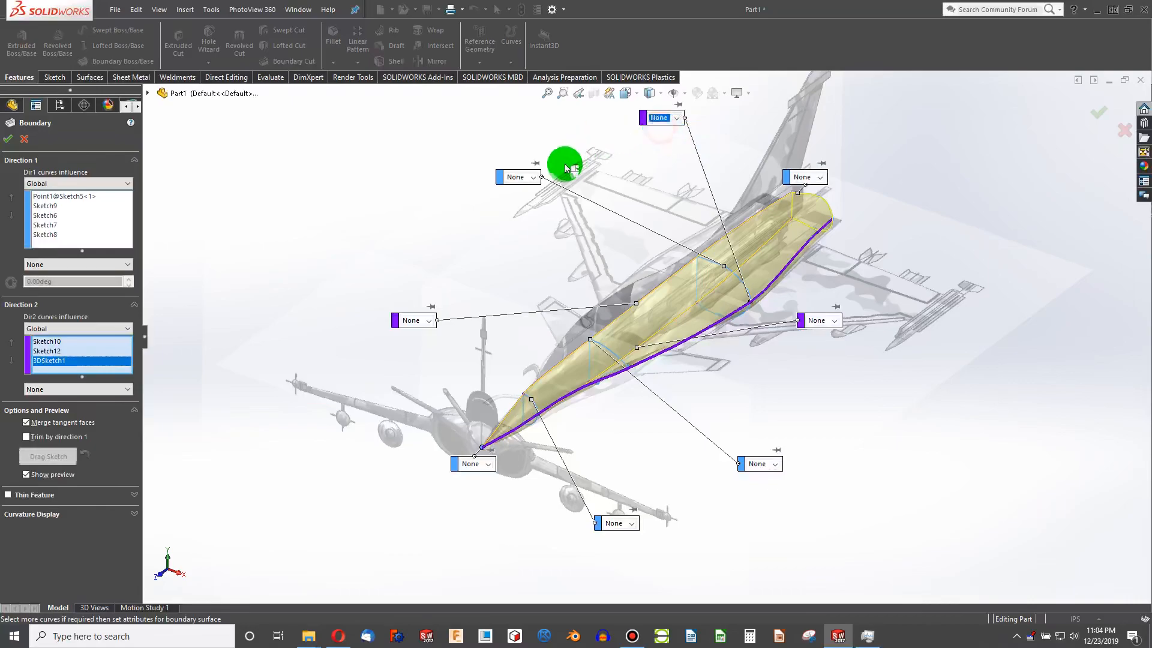
{"action": "left_click", "coordinate": [536, 178]}
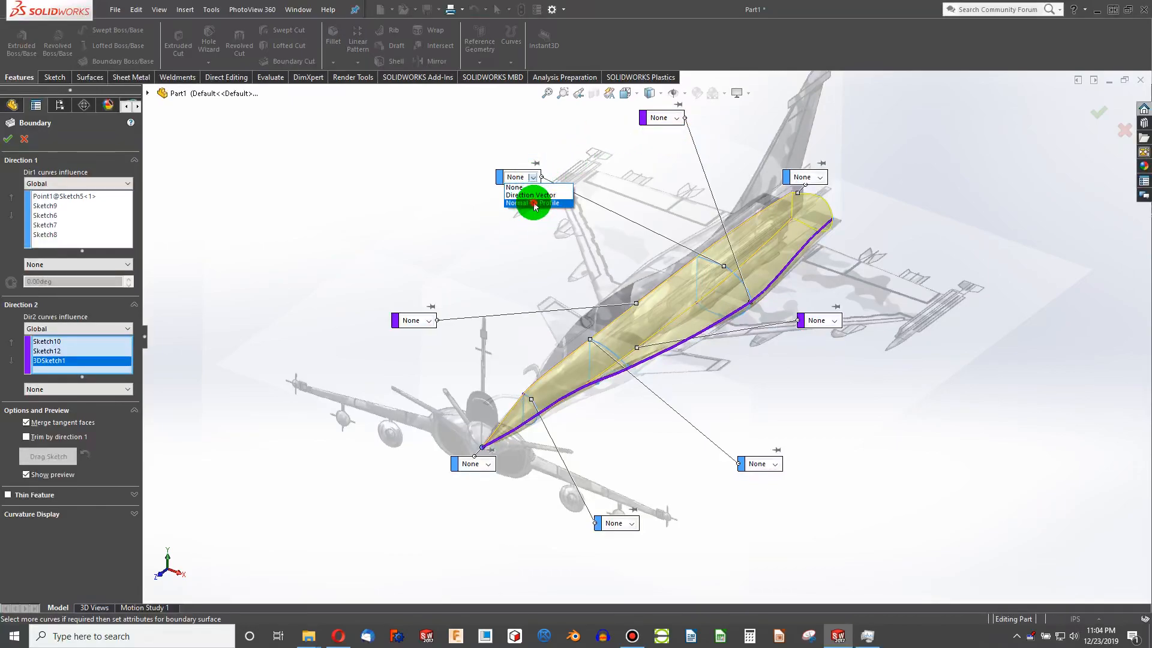
{"action": "left_click", "coordinate": [534, 204]}
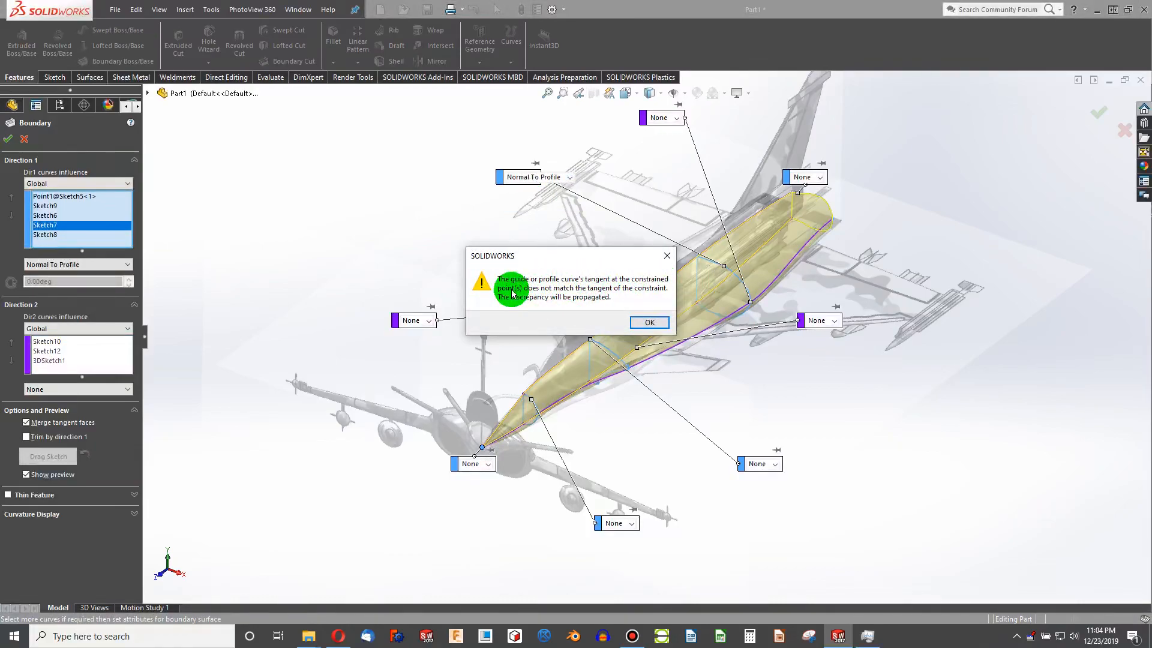
{"action": "left_click", "coordinate": [647, 323]}
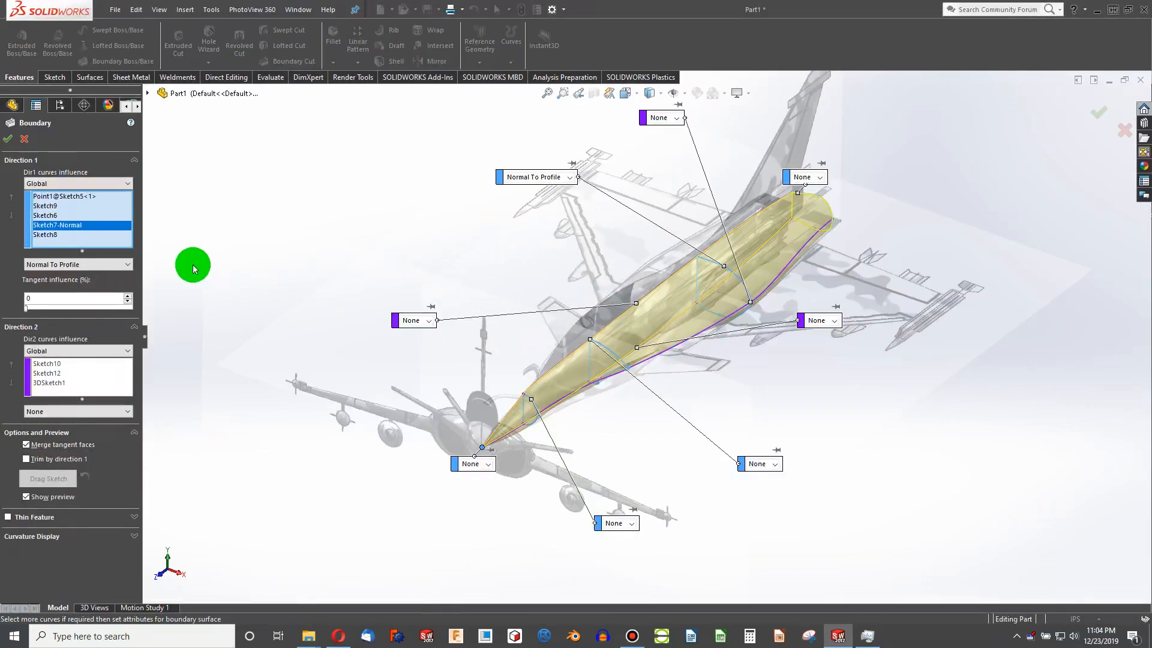
{"action": "left_click", "coordinate": [110, 264]}
{"action": "left_click", "coordinate": [102, 273]}
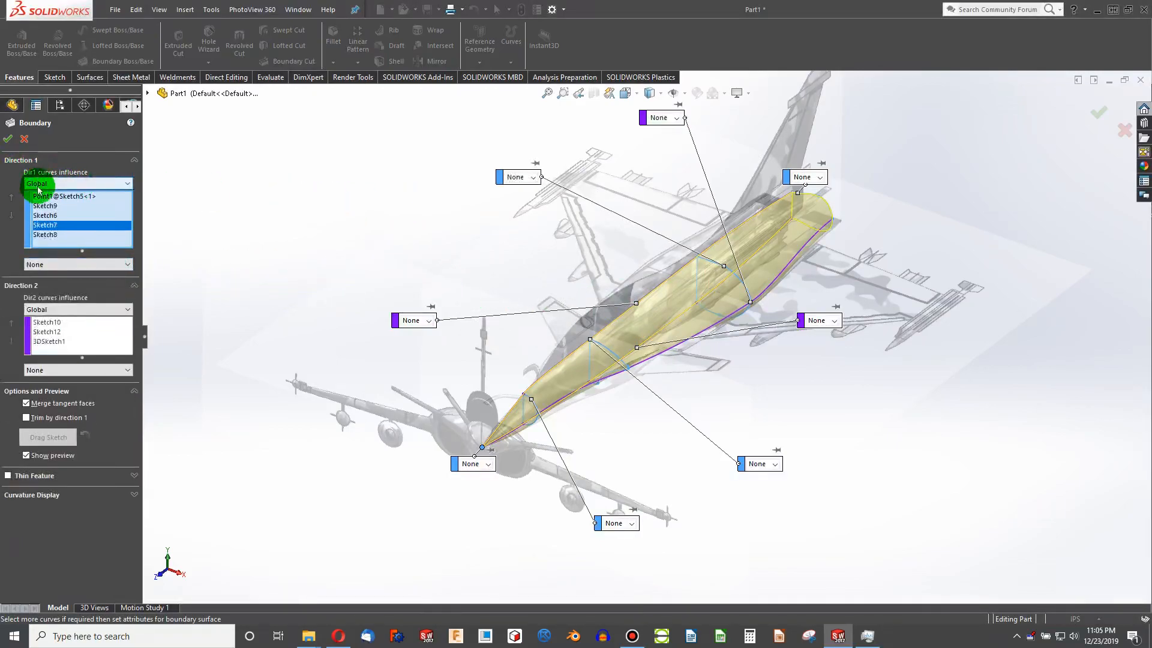
Accept the boundary boss and mirror it about the Right Plane
{"action": "left_click", "coordinate": [9, 140]}
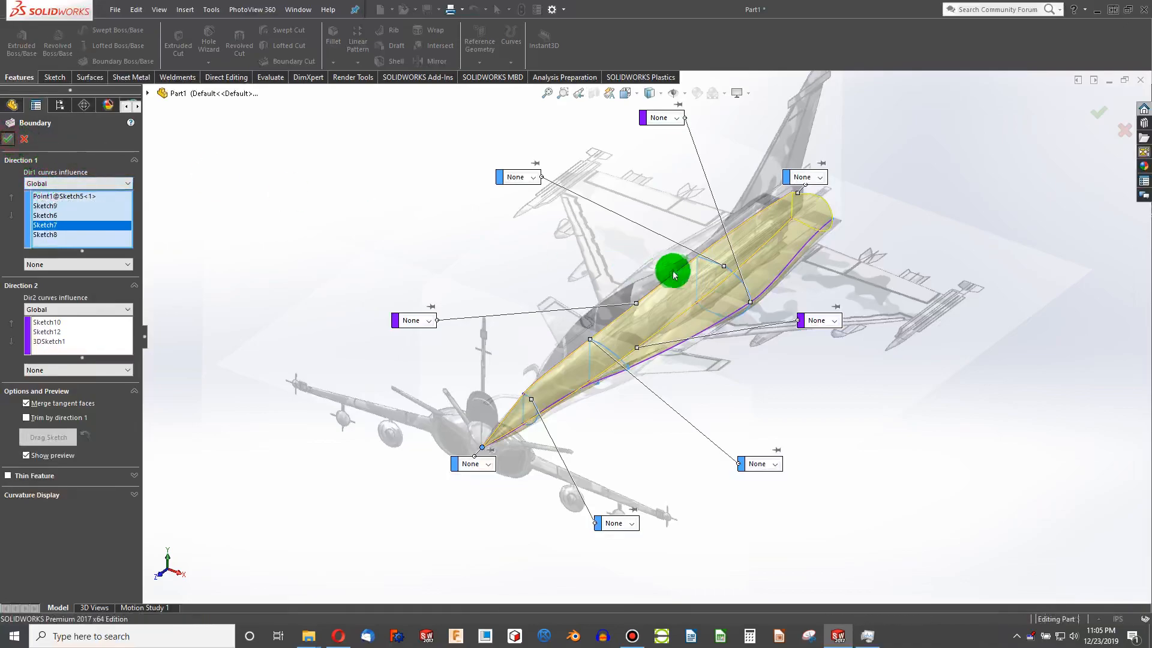
{"action": "mouse_move", "coordinate": [586, 304]}
{"action": "middle_mouse_down"}
{"action": "mouse_move", "coordinate": [611, 308]}
{"action": "mouse_move", "coordinate": [668, 280]}
{"action": "mouse_move", "coordinate": [705, 285]}
{"action": "mouse_move", "coordinate": [589, 314]}
{"action": "mouse_move", "coordinate": [517, 507]}
{"action": "mouse_move", "coordinate": [596, 344]}
{"action": "mouse_move", "coordinate": [618, 406]}
{"action": "mouse_move", "coordinate": [595, 358]}
{"action": "mouse_move", "coordinate": [591, 392]}
{"action": "middle_mouse_up"}
{"action": "left_click", "coordinate": [432, 61]}
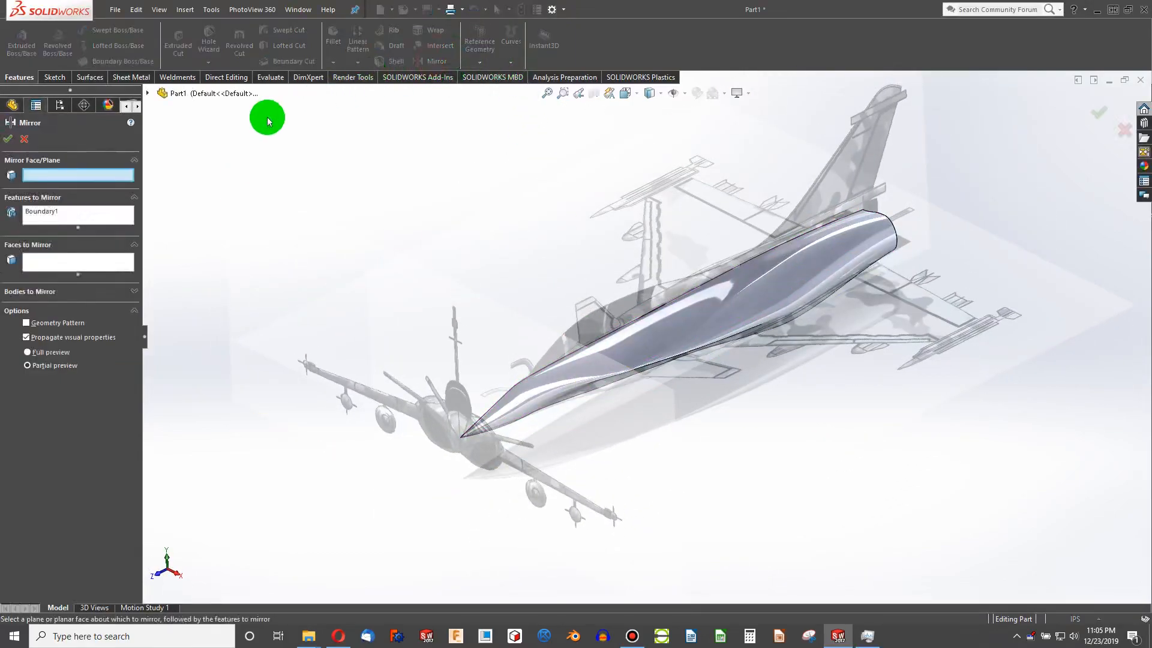
{"action": "left_click", "coordinate": [146, 93]}
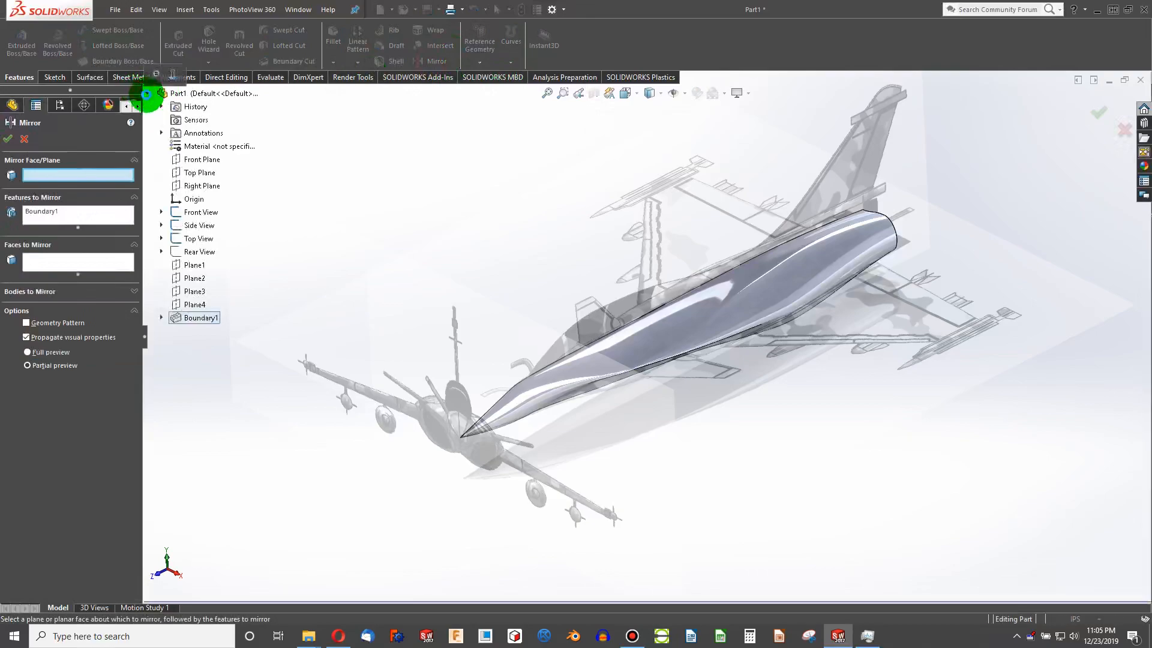
{"action": "left_click", "coordinate": [203, 183]}
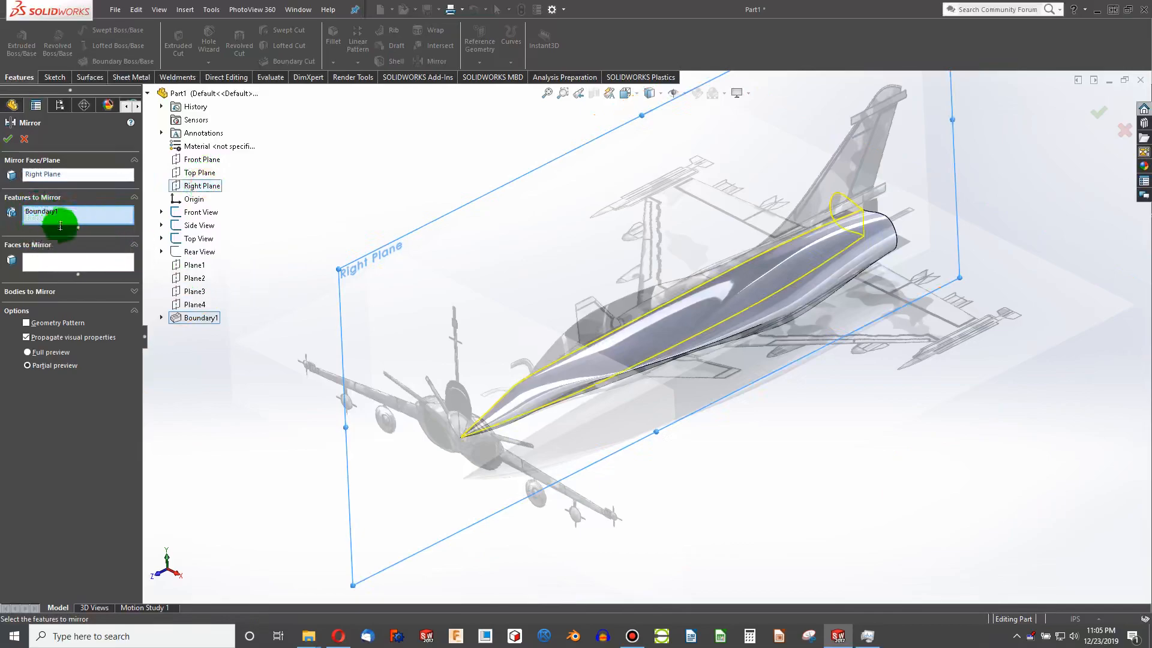
{"action": "mouse_move", "coordinate": [278, 247]}
{"action": "middle_mouse_down"}
{"action": "mouse_move", "coordinate": [347, 257]}
{"action": "mouse_move", "coordinate": [291, 239]}
{"action": "middle_mouse_up"}
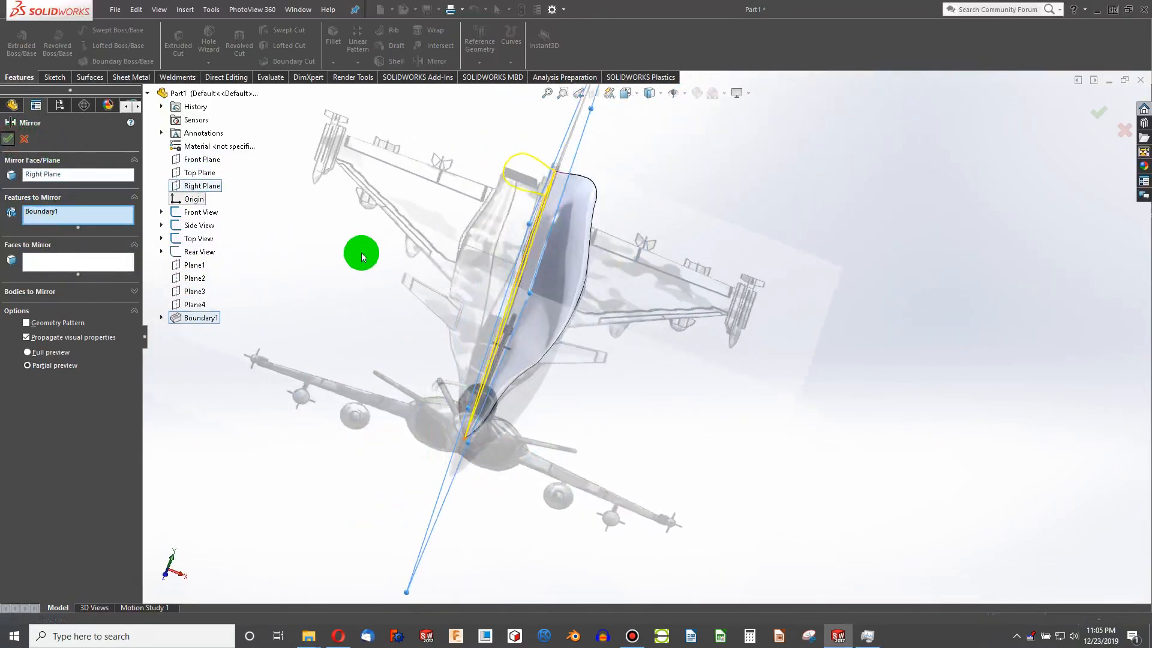
Inspect the mirrored fuselage from several angles and save the part as Rafale Video Version
{"action": "scroll", "coordinate": [543, 344], "scroll_direction": "down", "scroll_amount": 2}
{"action": "mouse_move", "coordinate": [536, 341]}
{"action": "middle_mouse_down"}
{"action": "mouse_move", "coordinate": [504, 299]}
{"action": "mouse_move", "coordinate": [311, 286]}
{"action": "mouse_move", "coordinate": [286, 255]}
{"action": "mouse_move", "coordinate": [282, 222]}
{"action": "mouse_move", "coordinate": [480, 264]}
{"action": "mouse_move", "coordinate": [524, 222]}
{"action": "mouse_move", "coordinate": [560, 210]}
{"action": "mouse_move", "coordinate": [437, 262]}
{"action": "mouse_move", "coordinate": [470, 255]}
{"action": "mouse_move", "coordinate": [635, 288]}
{"action": "middle_mouse_up"}
{"action": "scroll", "coordinate": [473, 258], "scroll_direction": "up", "scroll_amount": 3}
{"action": "scroll", "coordinate": [471, 271], "scroll_direction": "up", "scroll_amount": 3}
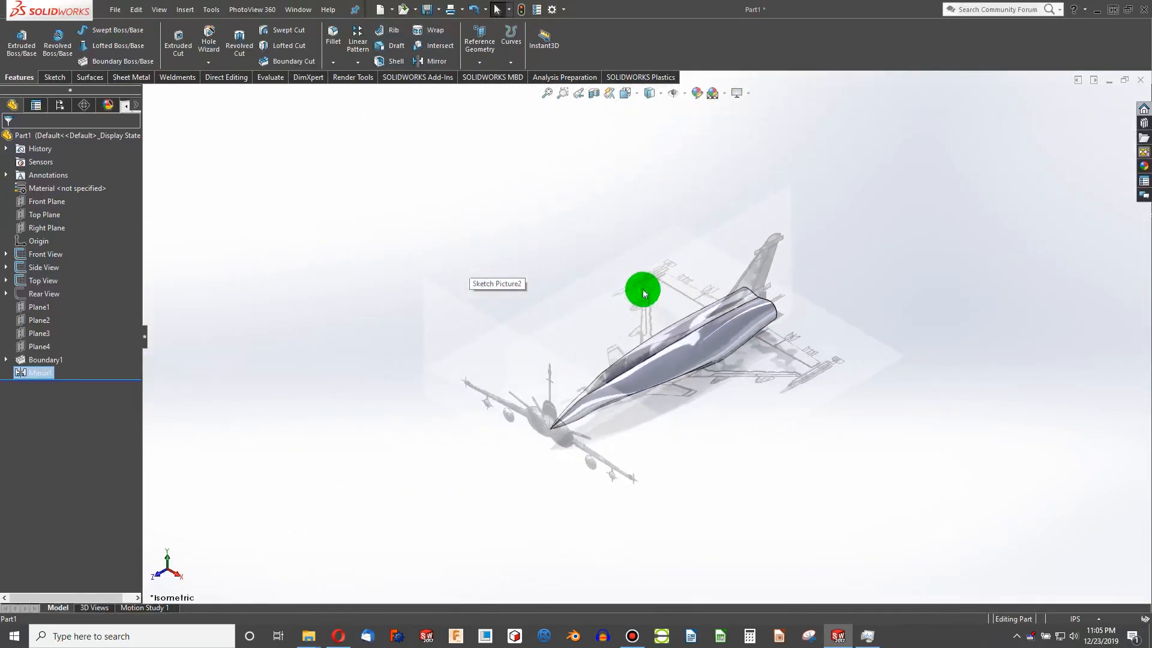
{"action": "left_click", "coordinate": [427, 9]}
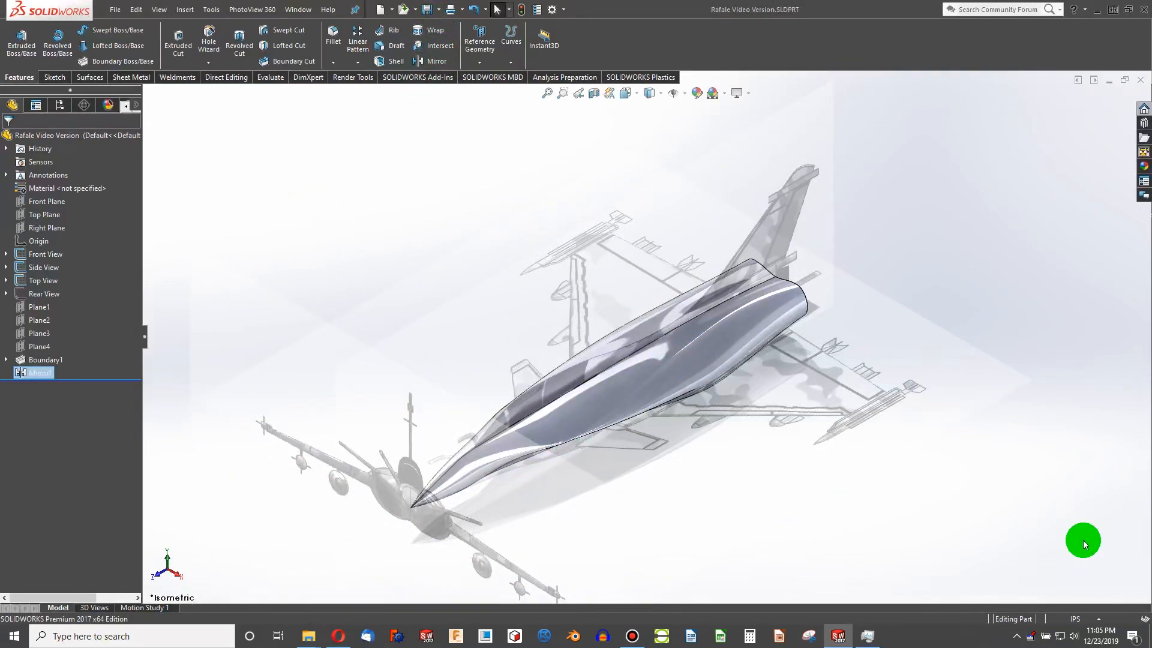